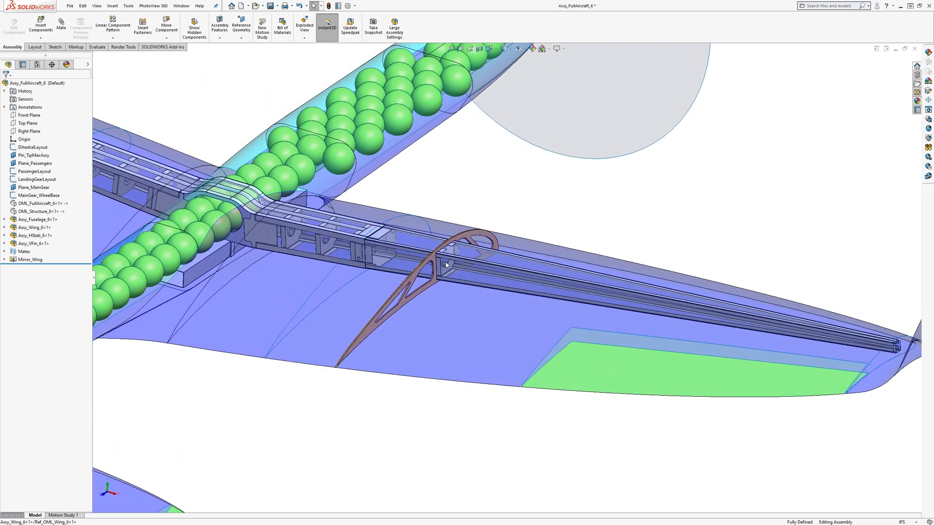
{"action": "middle_click_drag", "start_coordinate": [446, 265], "coordinate": [497, 223]}
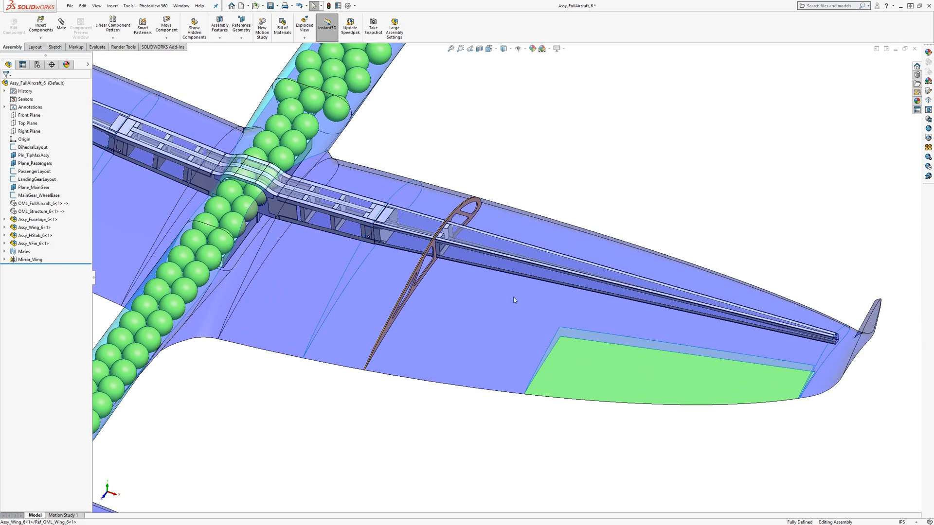
{"action": "middle_click_drag", "start_coordinate": [477, 303], "coordinate": [455, 248]}
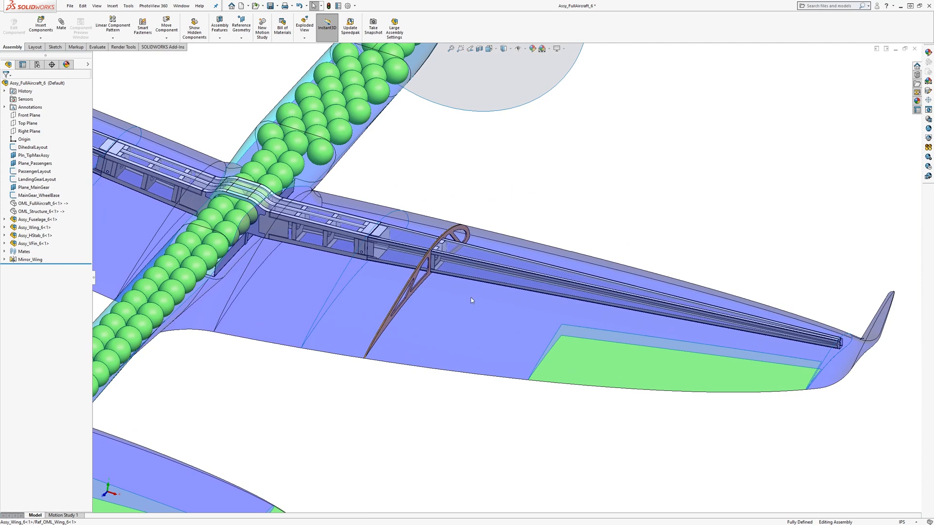
{"action": "middle_click_drag", "start_coordinate": [469, 298], "coordinate": [466, 317]}
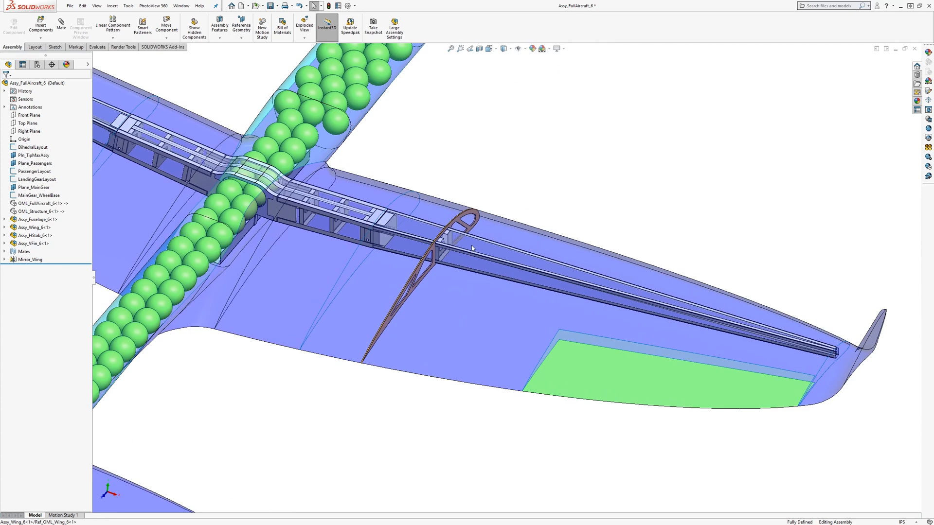
{"action": "middle_click_drag", "start_coordinate": [471, 234], "coordinate": [453, 239]}
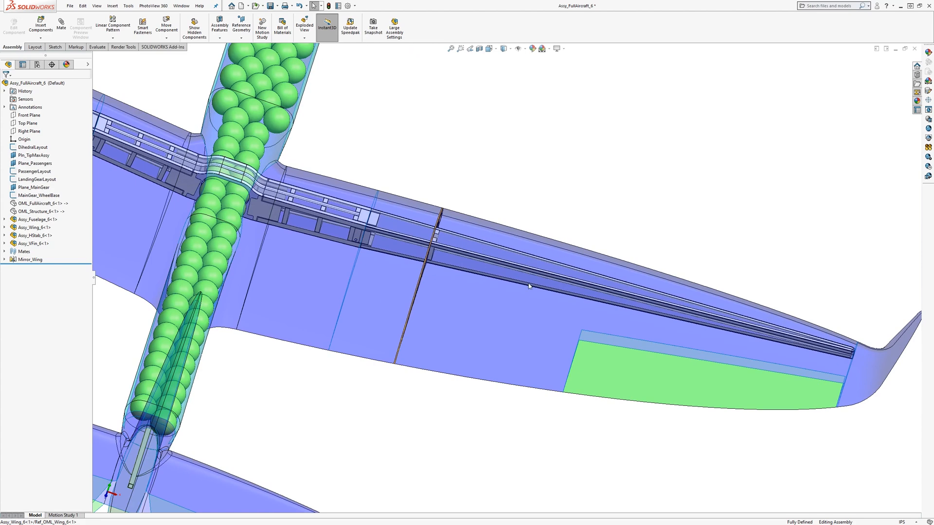
{"action": "middle_click_drag", "start_coordinate": [518, 313], "coordinate": [473, 284]}
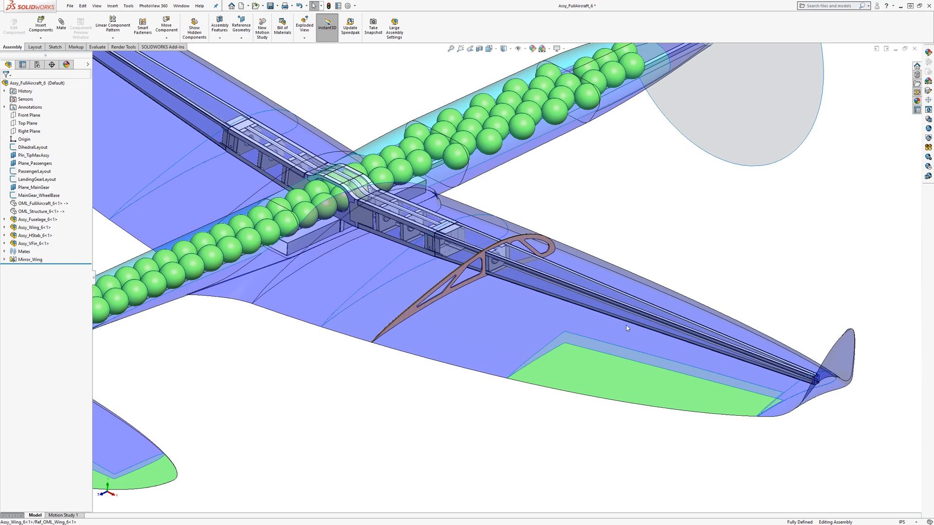
{"action": "middle_click_drag", "start_coordinate": [569, 314], "coordinate": [582, 311]}
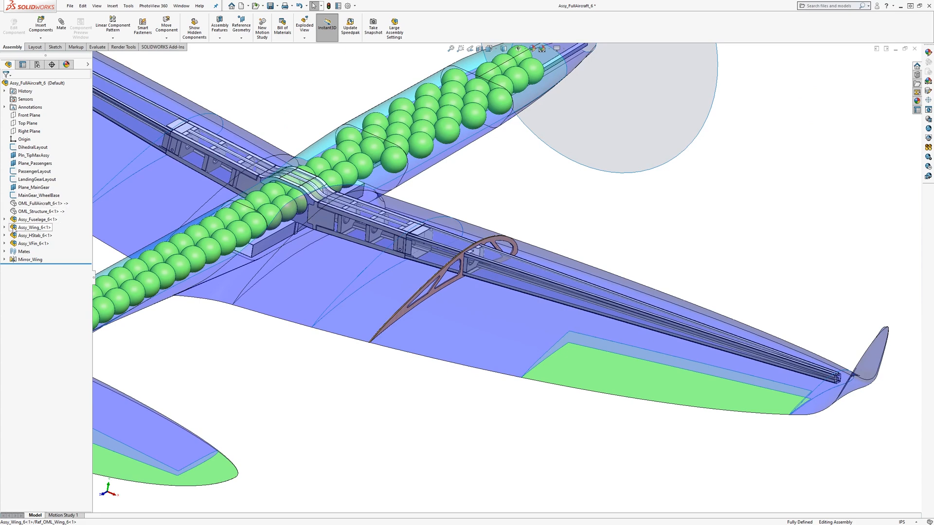
- Show the components Rib_WingBox_B, Rib_WingBox_C, Rib_WingOML_B and Rib_WingOML_C in the wing subassembly, and collapse the feature tree
{"action": "scroll", "coordinate": [351, 274], "scroll_direction": "up", "scroll_amount": 5}
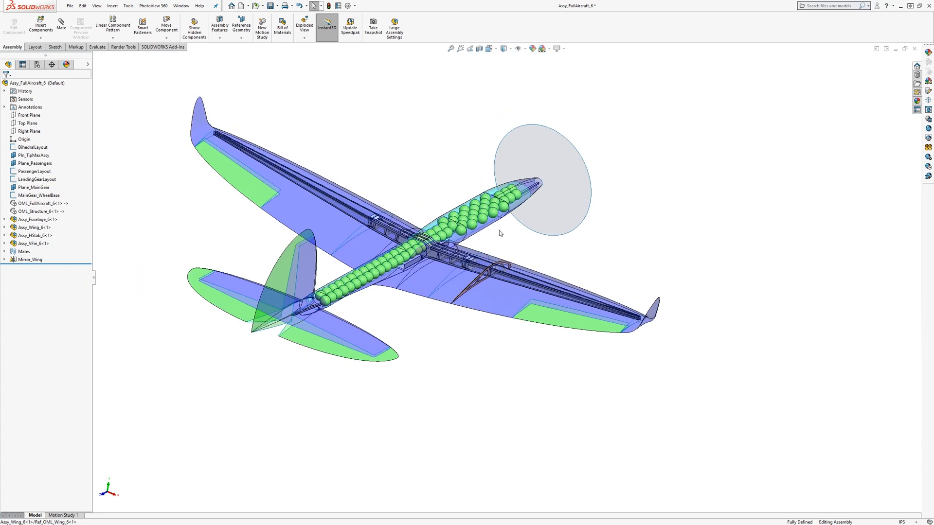
{"action": "scroll", "coordinate": [499, 233], "scroll_direction": "down", "scroll_amount": 1}
{"action": "left_click", "coordinate": [4, 227]}
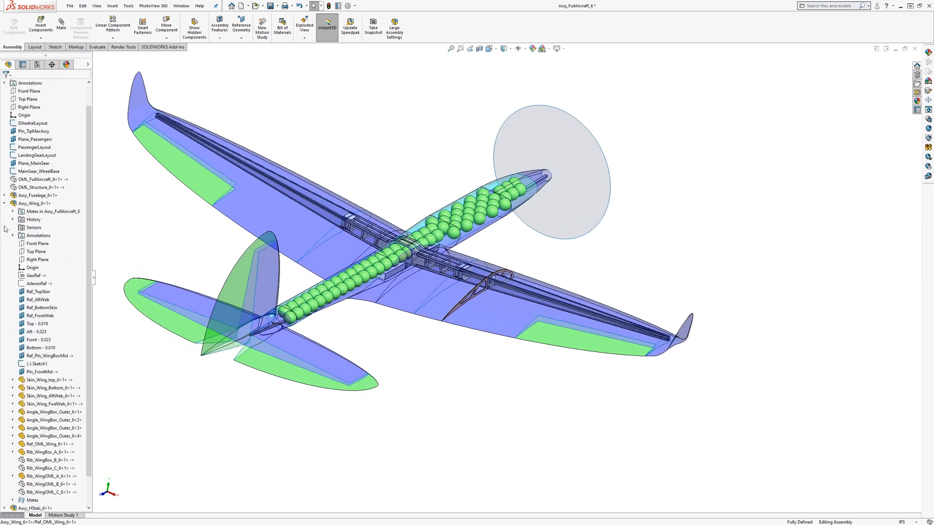
{"action": "left_click", "coordinate": [44, 460]}
{"action": "left_click", "coordinate": [44, 468], "text": "ctrl"}
{"action": "left_click", "coordinate": [44, 483], "text": "ctrl"}
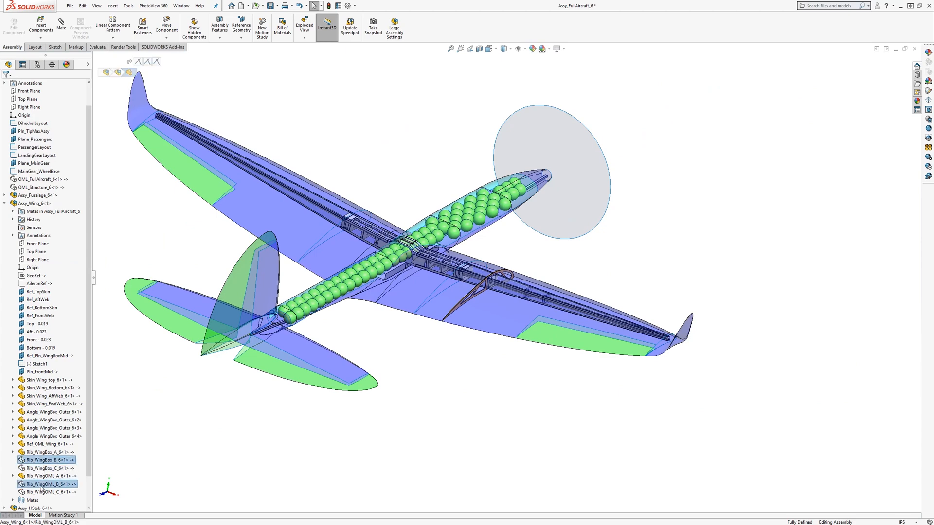
{"action": "left_click", "coordinate": [42, 492], "text": "ctrl"}
{"action": "right_click", "coordinate": [43, 492]}
{"action": "left_click", "coordinate": [77, 347]}
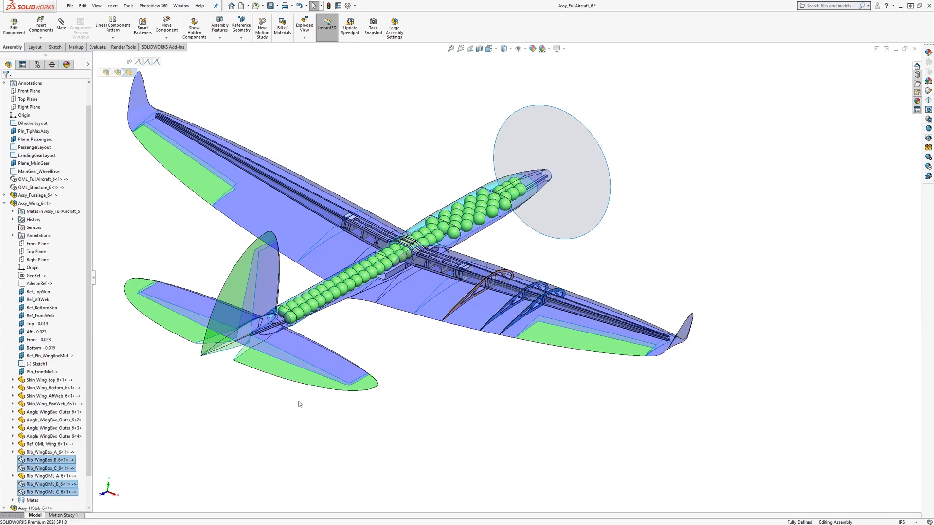
{"action": "key", "text": "shift+c"}
- Examine the placement of the three ribs along the wing box in the front view and from oblique angles
{"action": "scroll", "coordinate": [516, 288], "scroll_direction": "down", "scroll_amount": 5}
{"action": "middle_click_drag", "start_coordinate": [519, 289], "coordinate": [555, 251]}
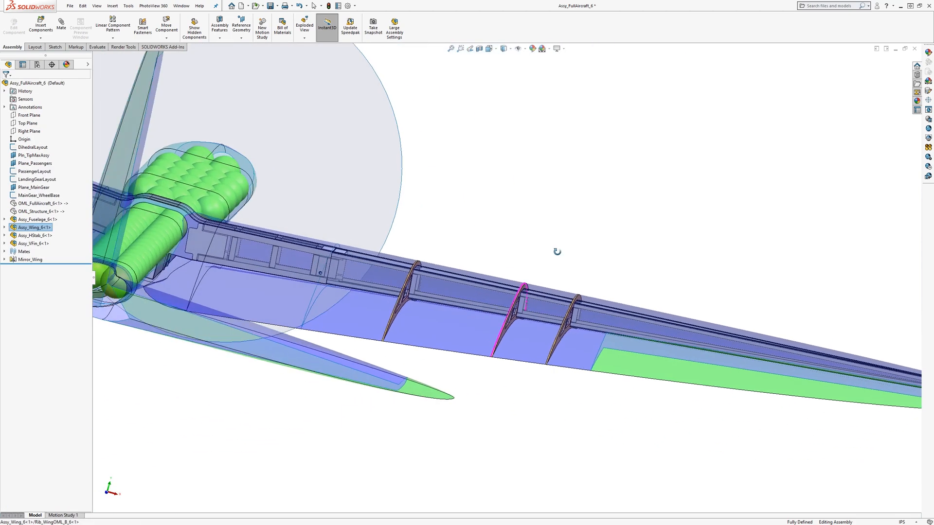
{"action": "key", "text": "space"}
{"action": "left_click", "coordinate": [495, 321]}
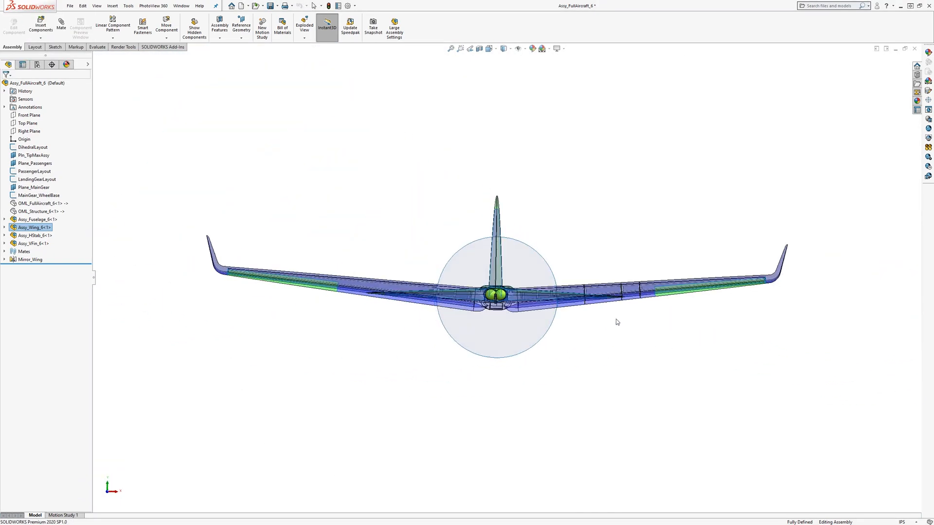
{"action": "scroll", "coordinate": [496, 267], "scroll_direction": "down", "scroll_amount": 5}
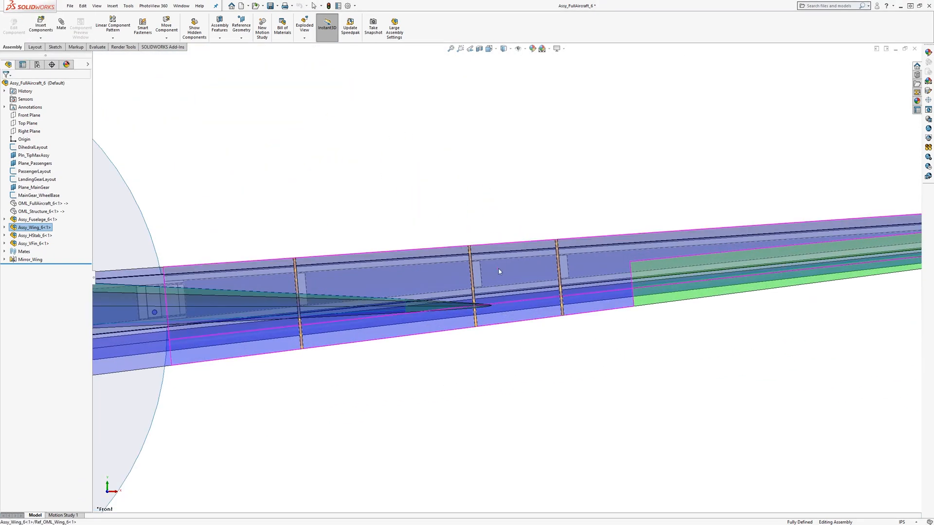
{"action": "middle_click_drag", "start_coordinate": [496, 267], "coordinate": [535, 249]}
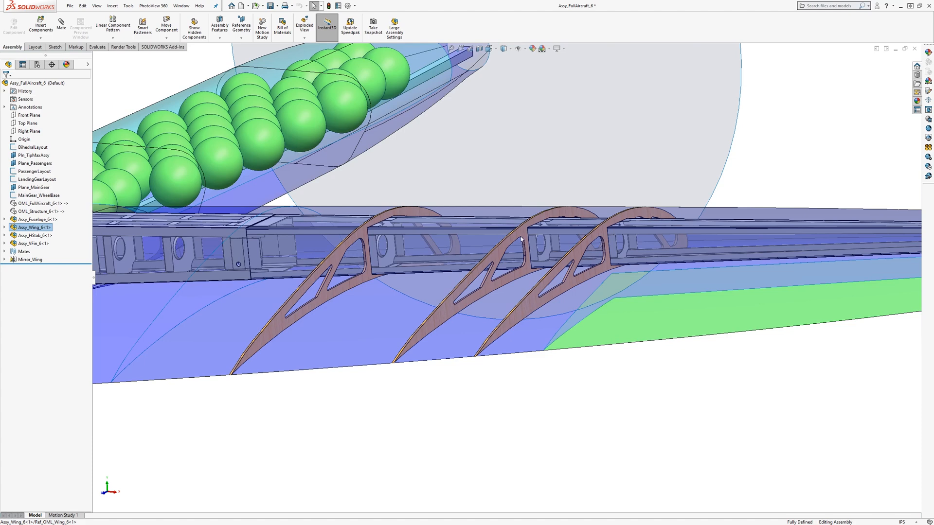
{"action": "middle_click_drag", "start_coordinate": [578, 248], "coordinate": [577, 217]}
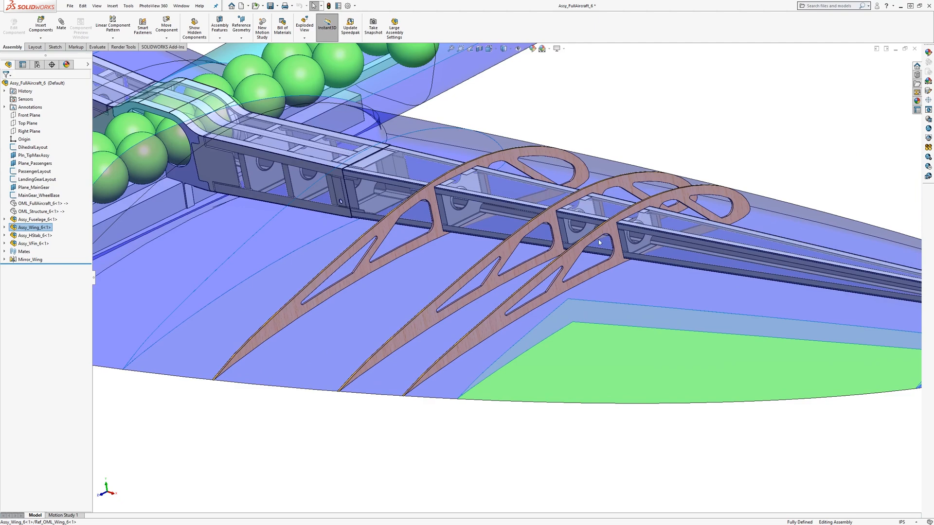
{"action": "middle_click_drag", "start_coordinate": [589, 242], "coordinate": [616, 247]}
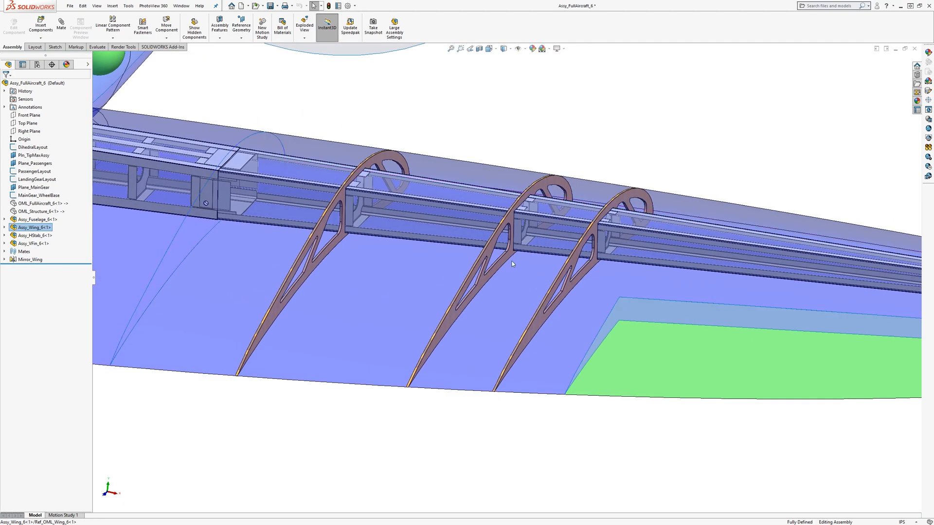
{"action": "middle_click_drag", "start_coordinate": [512, 264], "coordinate": [531, 329]}
- Examine the three wing ribs in the top and right views and in an oblique view of the whole wing
{"action": "key", "text": "space"}
{"action": "left_click", "coordinate": [427, 302]}
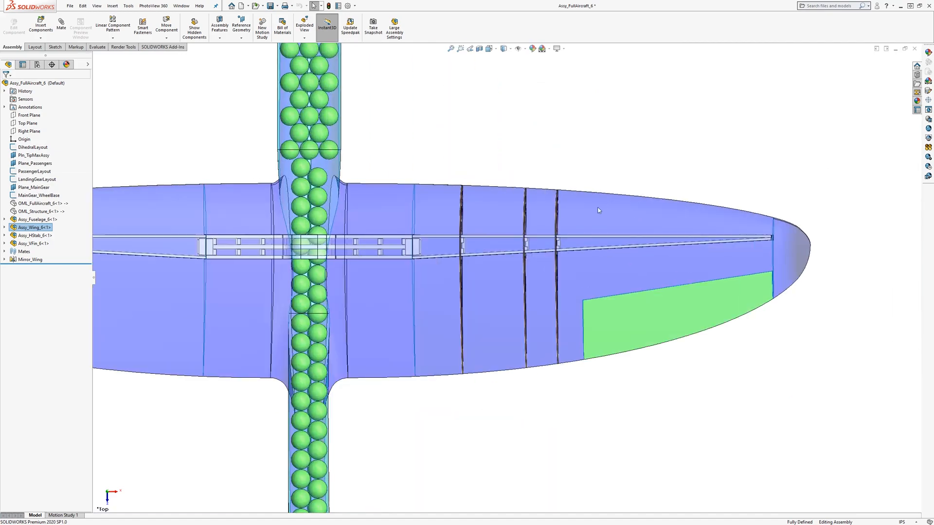
{"action": "key", "text": "space"}
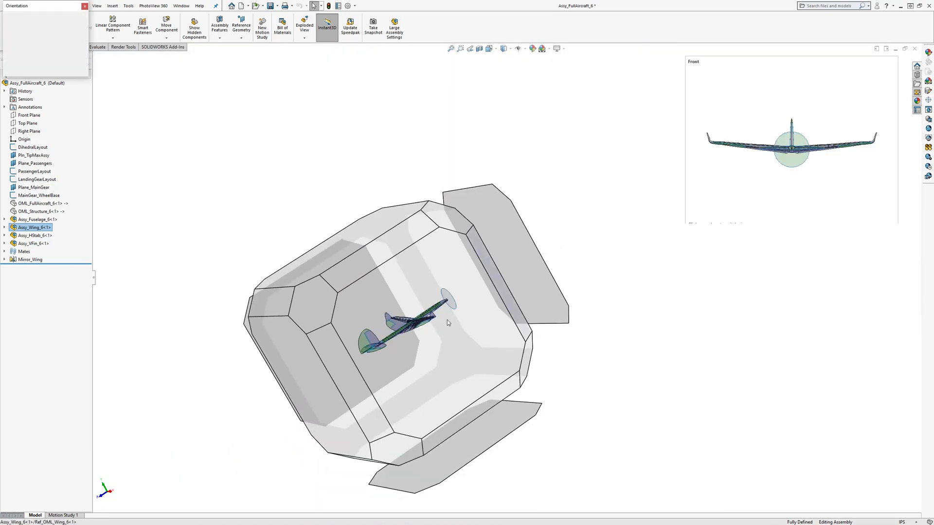
{"action": "left_click", "coordinate": [448, 319]}
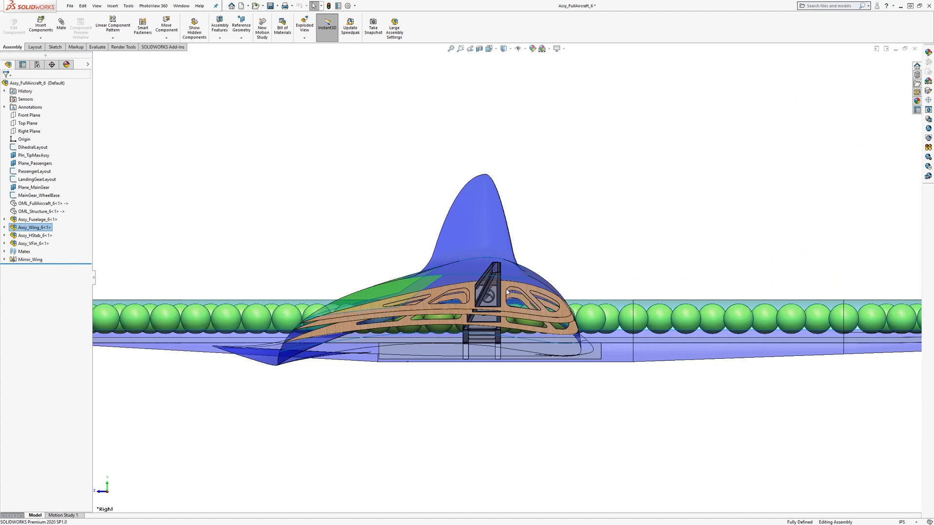
{"action": "scroll", "coordinate": [469, 304], "scroll_direction": "down", "scroll_amount": 1}
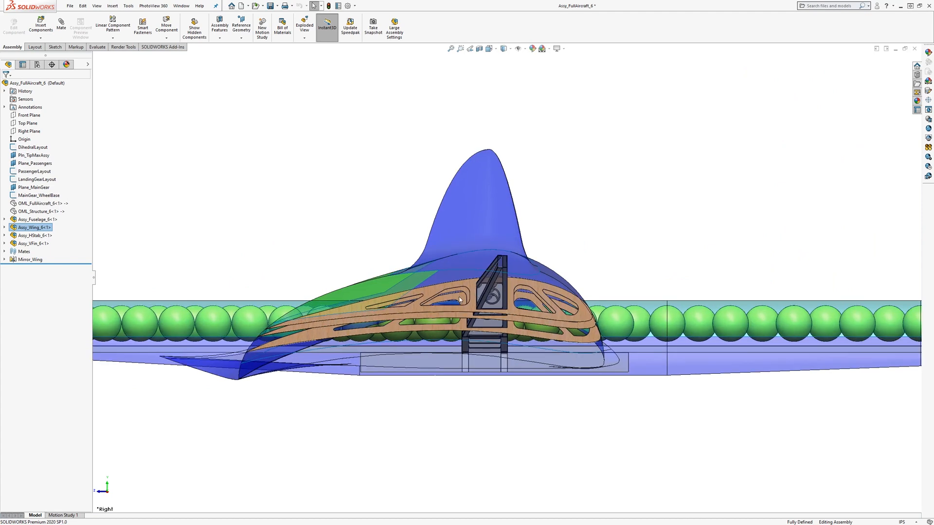
{"action": "middle_click_drag", "start_coordinate": [368, 314], "coordinate": [278, 262]}
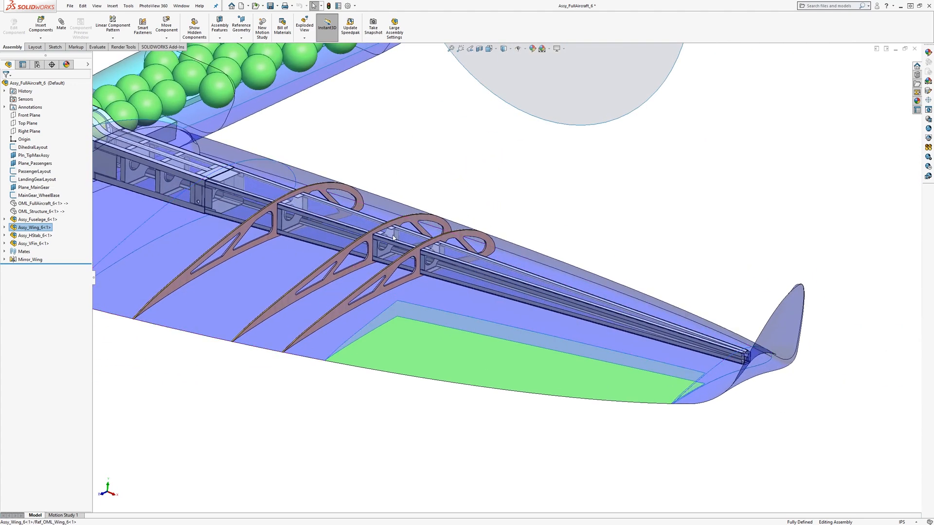
{"action": "scroll", "coordinate": [397, 241], "scroll_direction": "up", "scroll_amount": 1}
{"action": "mouse_move", "coordinate": [397, 240]}
{"action": "middle_mouse_down"}
{"action": "mouse_move", "coordinate": [412, 235]}
{"action": "mouse_move", "coordinate": [405, 244]}
{"action": "middle_mouse_up"}
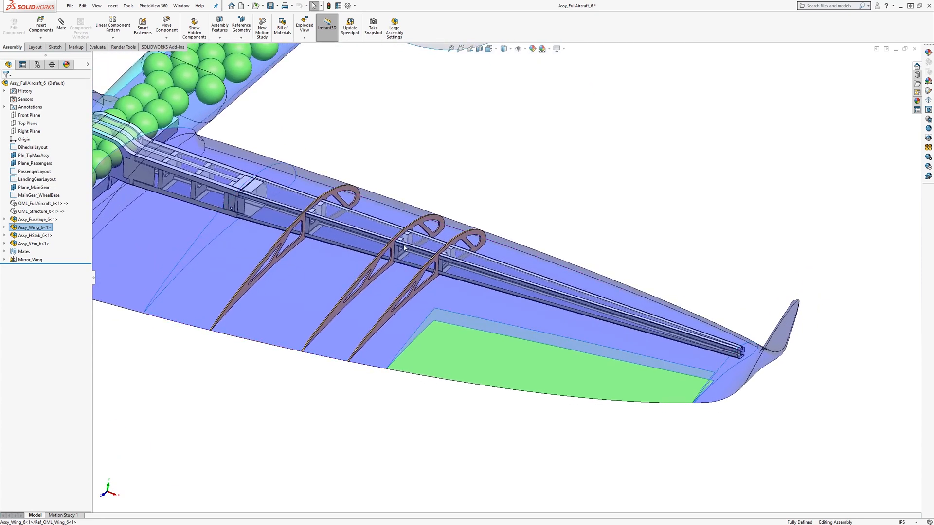
{"action": "scroll", "coordinate": [402, 246], "scroll_direction": "up", "scroll_amount": 1}
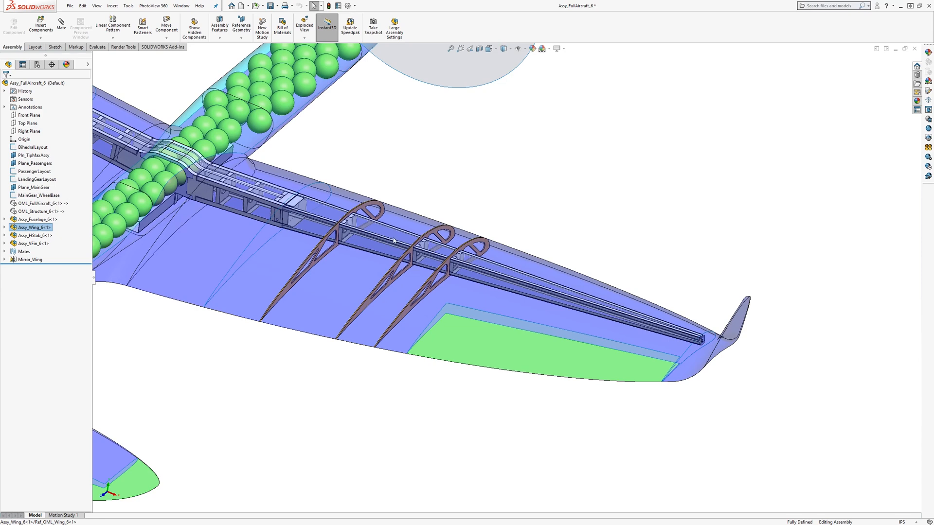
{"action": "scroll", "coordinate": [391, 237], "scroll_direction": "up", "scroll_amount": 1}
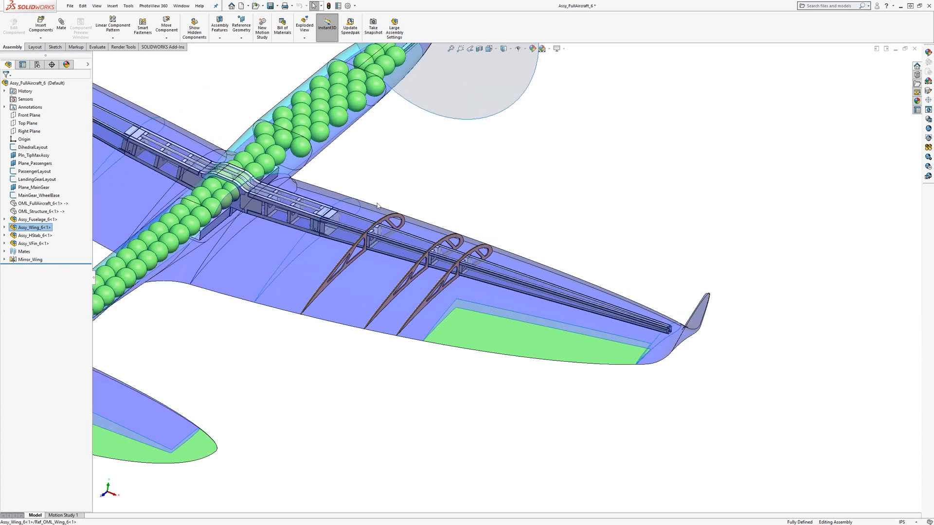
- Switch to the open S1223WingMasterAssembly document and highlight the S1223RibAssembly_1_H2_1 rib to inspect it among the others
{"action": "left_click", "coordinate": [182, 6]}
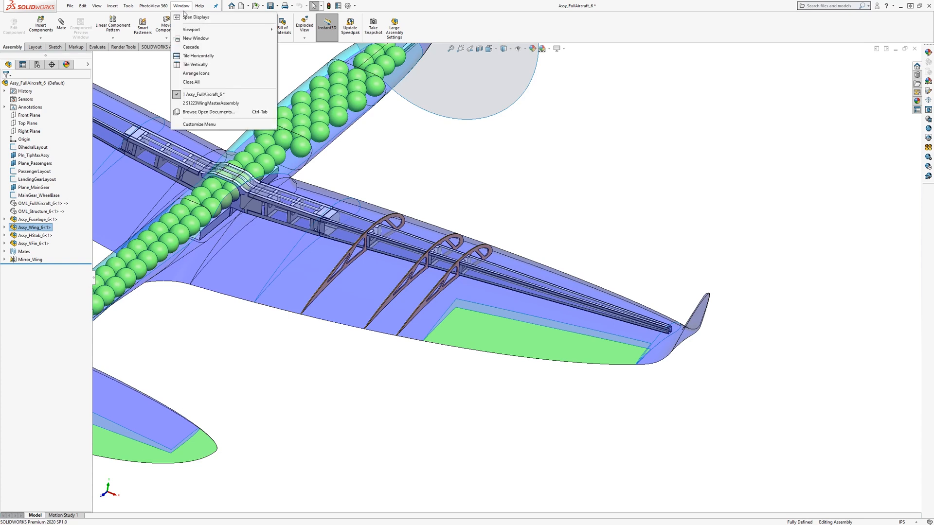
{"action": "left_click", "coordinate": [209, 103]}
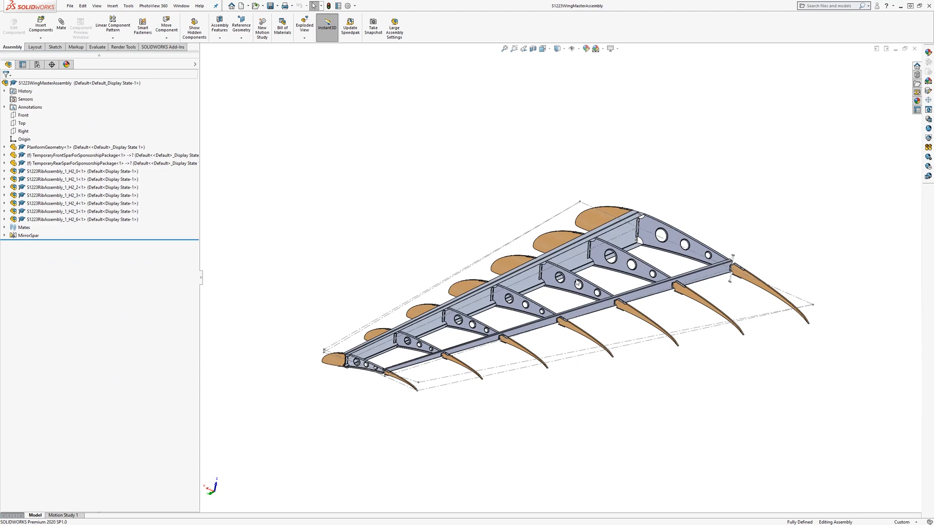
{"action": "middle_click_drag", "start_coordinate": [577, 284], "coordinate": [628, 267]}
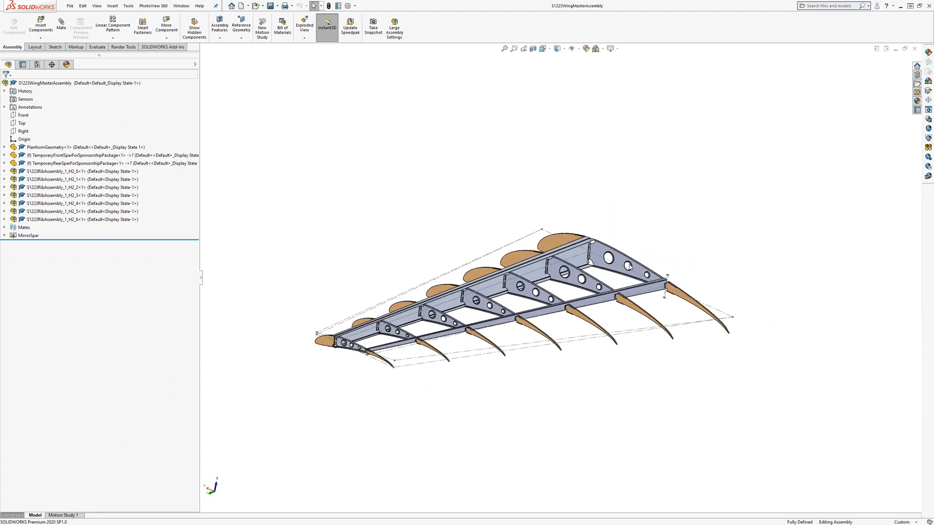
{"action": "scroll", "coordinate": [629, 267], "scroll_direction": "down", "scroll_amount": 2}
{"action": "left_click", "coordinate": [72, 181]}
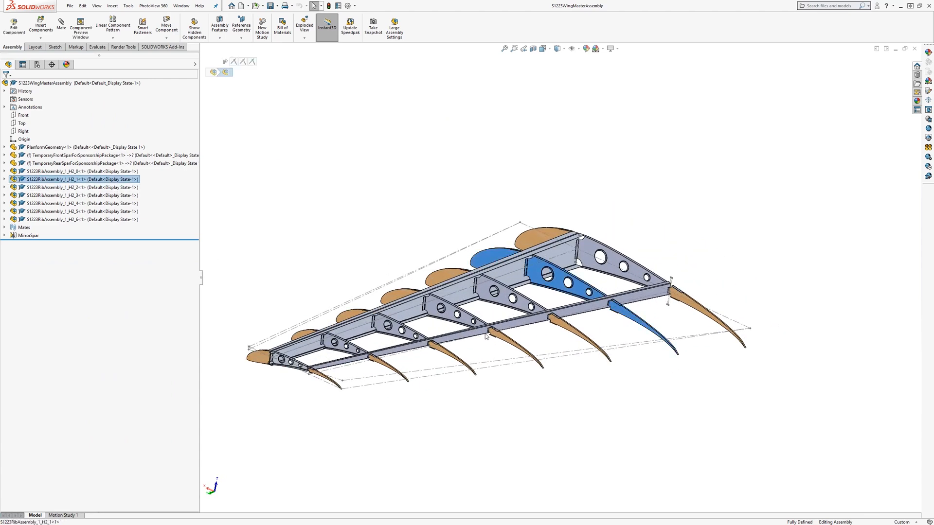
{"action": "middle_click_drag", "start_coordinate": [579, 291], "coordinate": [632, 305]}
{"action": "scroll", "coordinate": [614, 290], "scroll_direction": "down", "scroll_amount": 5}
{"action": "scroll", "coordinate": [632, 305], "scroll_direction": "up", "scroll_amount": 5}
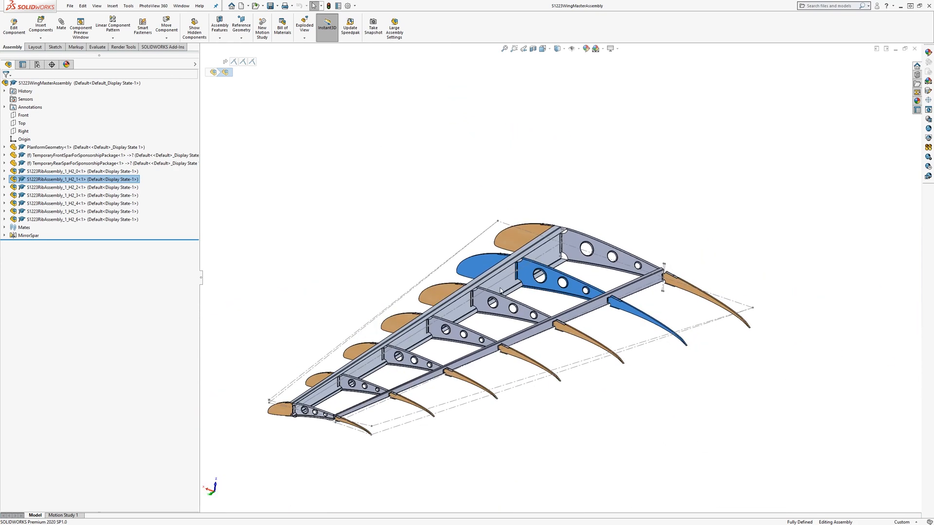
{"action": "middle_click_drag", "start_coordinate": [519, 290], "coordinate": [505, 308]}
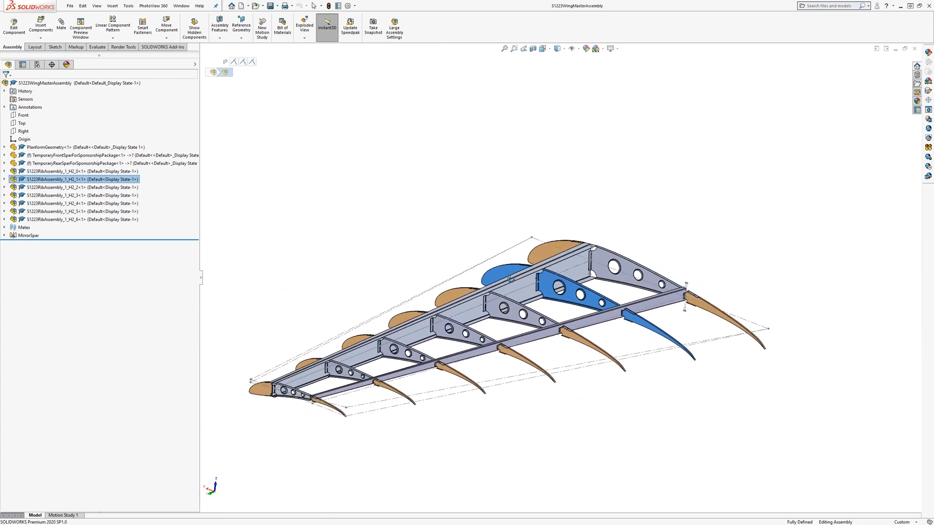
- Highlight the PlanformGeometry outline, compare the rib profiles side-on and obliquely, and clear the selection
{"action": "left_click", "coordinate": [341, 337]}
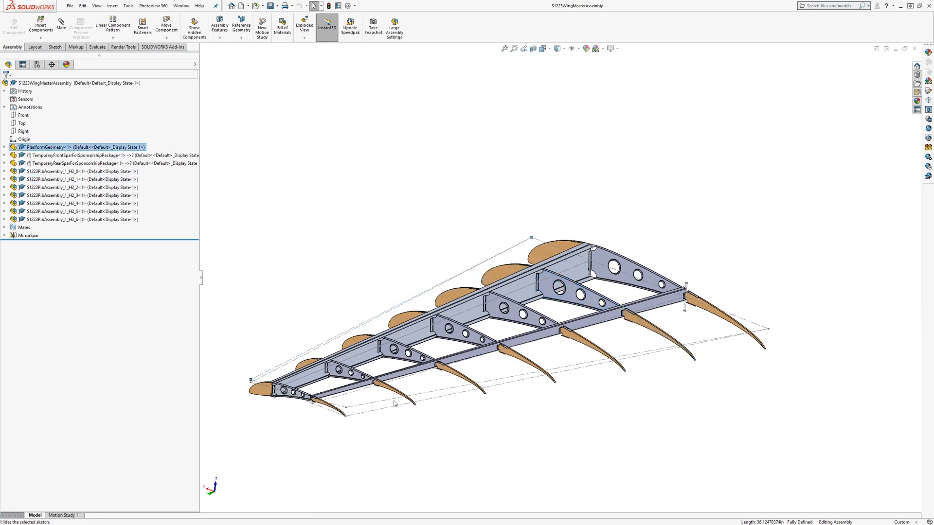
{"action": "key", "text": "space"}
{"action": "left_click", "coordinate": [418, 389]}
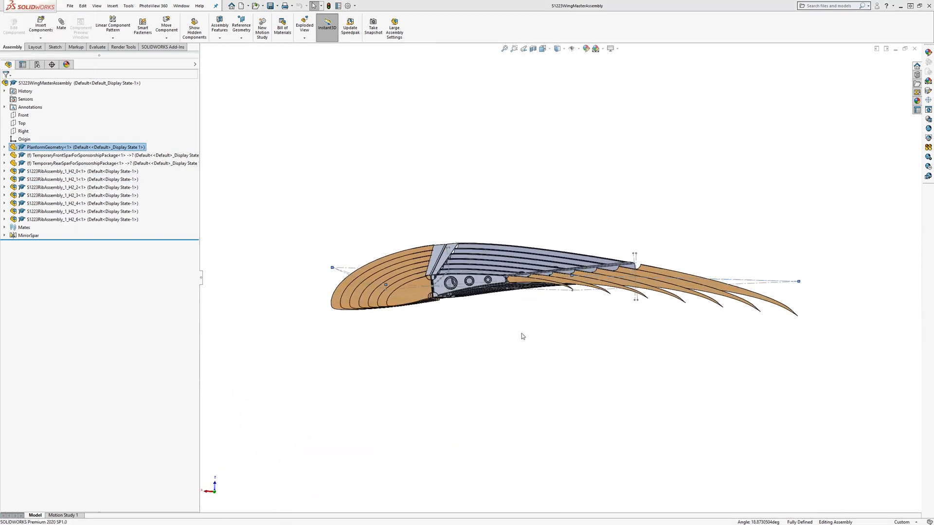
{"action": "scroll", "coordinate": [491, 268], "scroll_direction": "down", "scroll_amount": 2}
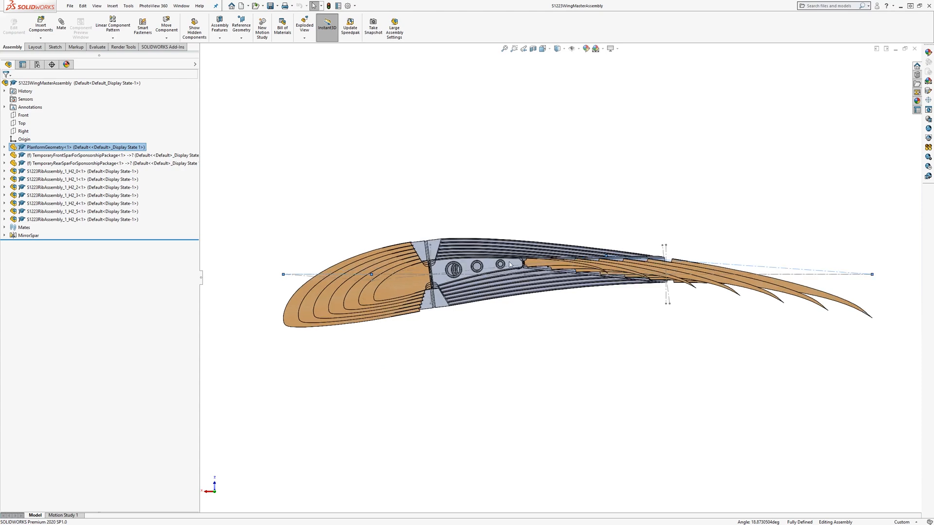
{"action": "middle_click_drag", "start_coordinate": [510, 264], "coordinate": [583, 206]}
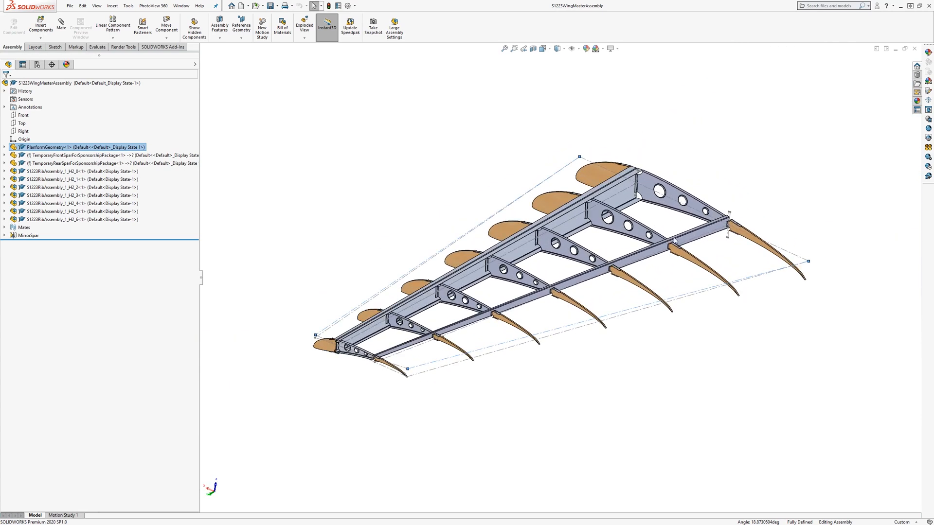
{"action": "key", "text": "Escape"}
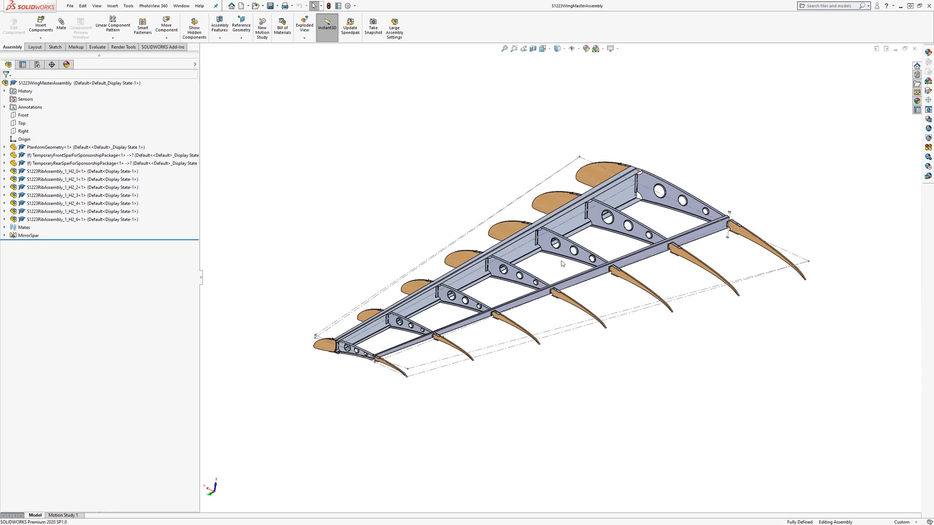
- Examine the ribs and spars of the S1223 wing assembly from several oblique angles
{"action": "middle_click_drag", "start_coordinate": [563, 267], "coordinate": [461, 244]}
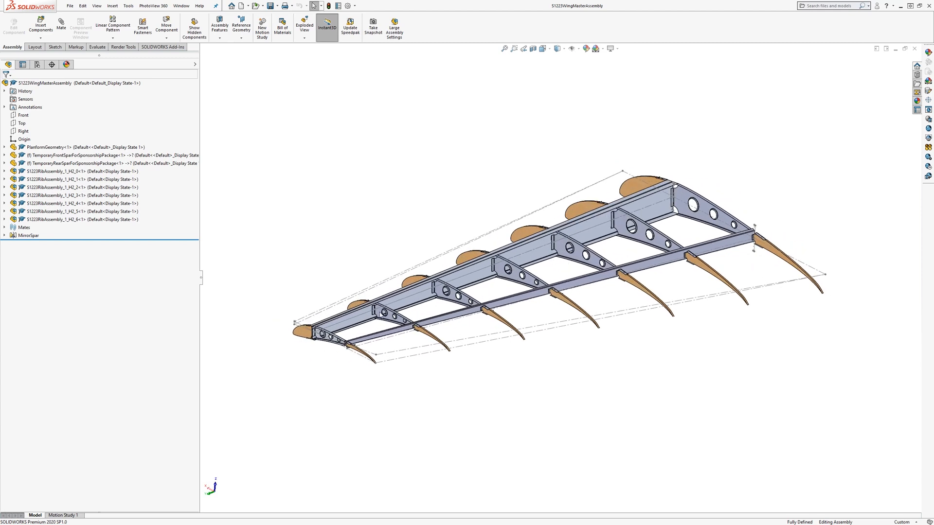
{"action": "middle_click_drag", "start_coordinate": [557, 283], "coordinate": [600, 227]}
{"action": "scroll", "coordinate": [599, 227], "scroll_direction": "down", "scroll_amount": 2}
{"action": "scroll", "coordinate": [581, 269], "scroll_direction": "down", "scroll_amount": 2}
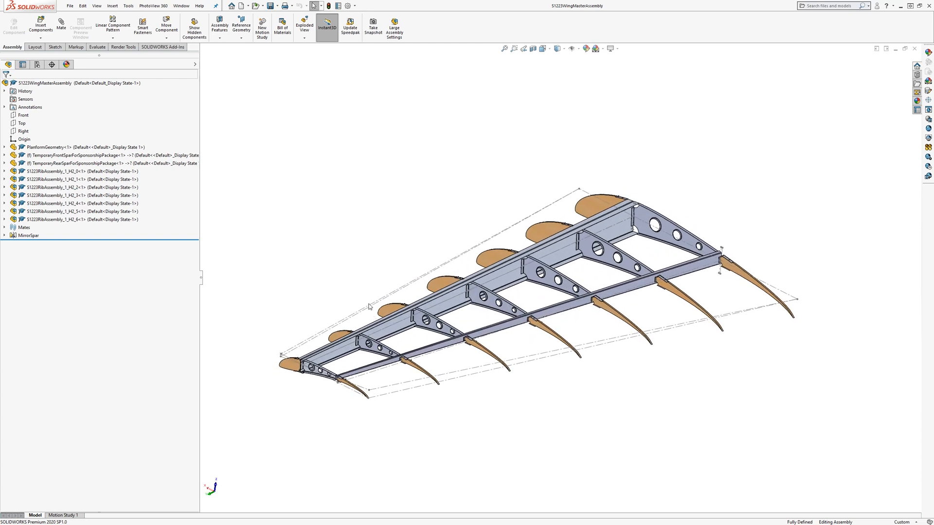
- Switch to the open Assy_FullAircraft_6 document and highlight the Ref_OML_Wing_6 surface to inspect the wing and its ribs from several angles
{"action": "left_click", "coordinate": [181, 6]}
{"action": "left_click", "coordinate": [204, 95]}
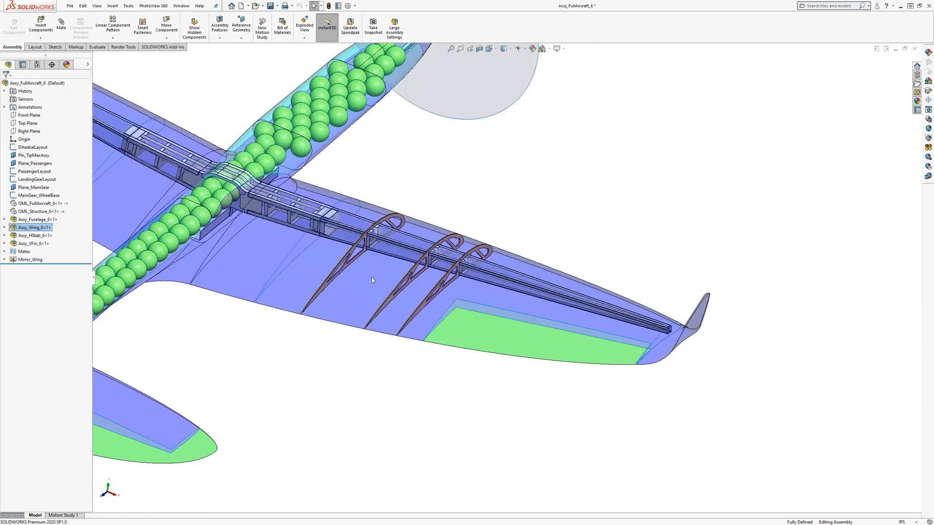
{"action": "left_click", "coordinate": [372, 281]}
{"action": "middle_click_drag", "start_coordinate": [410, 292], "coordinate": [387, 352]}
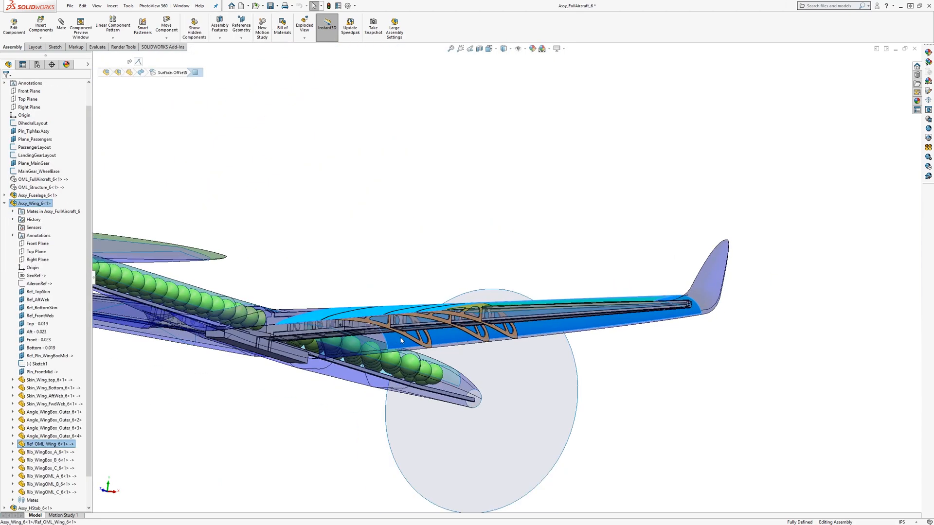
{"action": "middle_click_drag", "start_coordinate": [398, 201], "coordinate": [522, 270]}
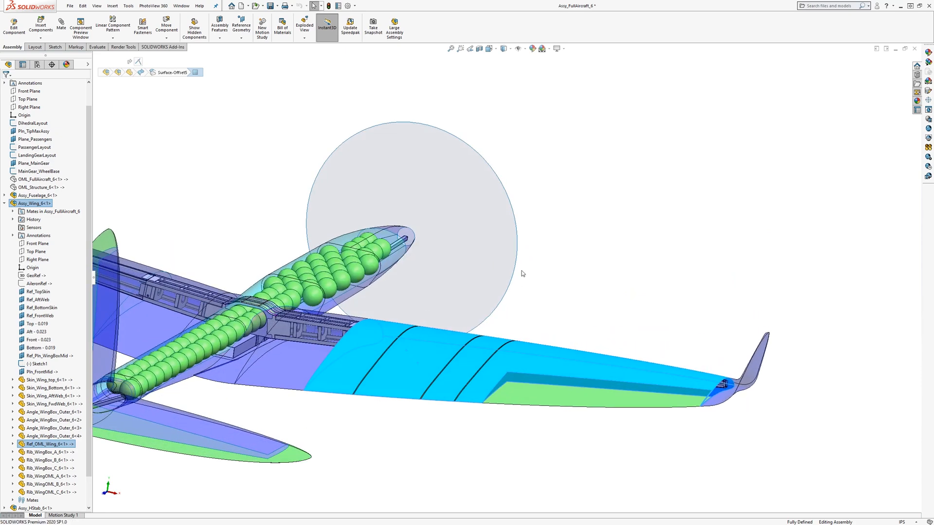
{"action": "left_click", "coordinate": [564, 293]}
{"action": "scroll", "coordinate": [565, 292], "scroll_direction": "up", "scroll_amount": 3}
{"action": "middle_click_drag", "start_coordinate": [406, 298], "coordinate": [436, 320]}
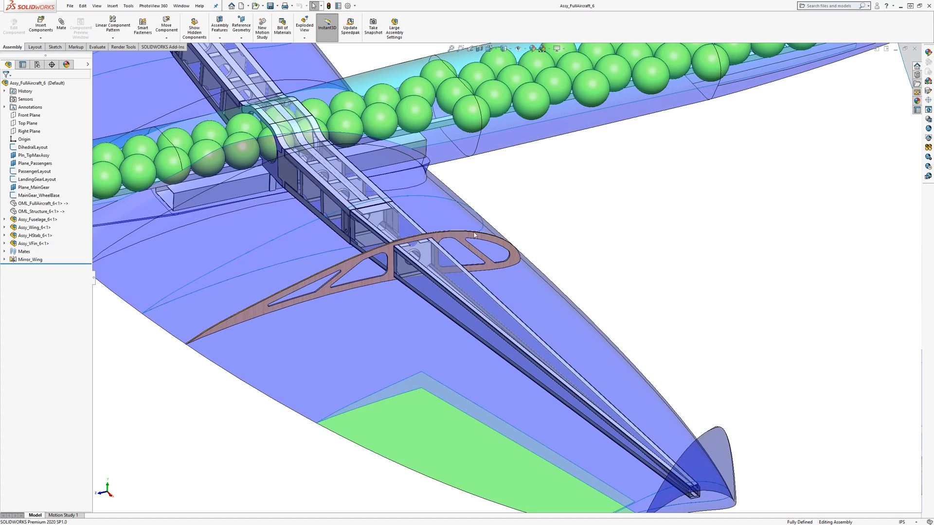
- Open the Assy_Wing_6 subassembly from the full aircraft in its own window
{"action": "right_click", "coordinate": [33, 228]}
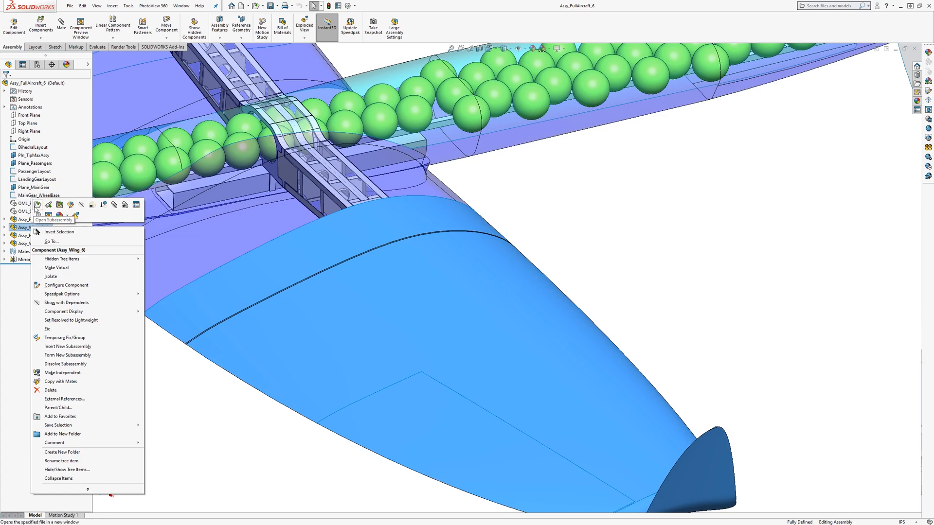
{"action": "left_click", "coordinate": [44, 216]}
{"action": "mouse_move", "coordinate": [437, 327]}
{"action": "middle_mouse_down"}
{"action": "mouse_move", "coordinate": [436, 291]}
{"action": "mouse_move", "coordinate": [436, 313]}
{"action": "middle_mouse_up"}
{"action": "scroll", "coordinate": [525, 265], "scroll_direction": "up", "scroll_amount": 3}
{"action": "scroll", "coordinate": [531, 257], "scroll_direction": "down", "scroll_amount": 3}
{"action": "middle_click_drag", "start_coordinate": [532, 257], "coordinate": [523, 289]}
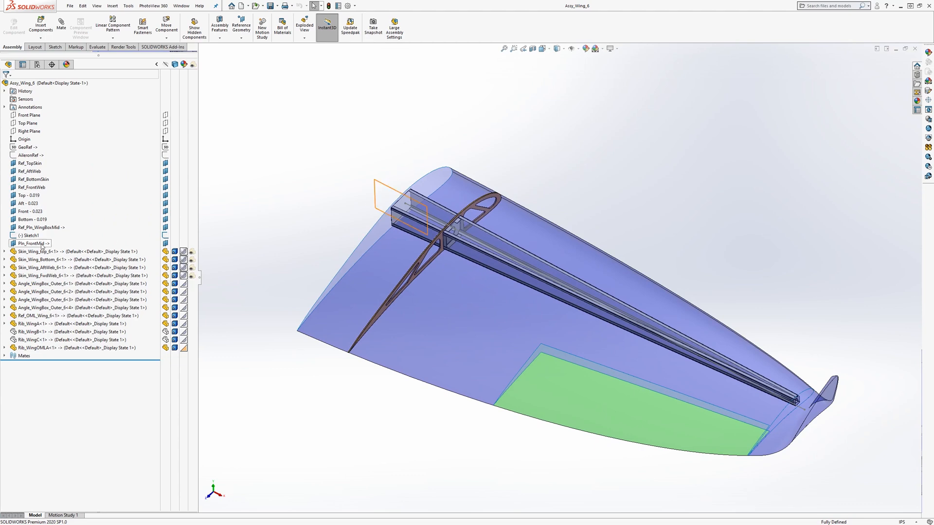
- Highlight Sketch1 and examine its line and points along the middle of the wing box, then clear the selection
{"action": "left_click", "coordinate": [30, 236]}
{"action": "mouse_move", "coordinate": [475, 345]}
{"action": "middle_mouse_down"}
{"action": "mouse_move", "coordinate": [479, 300]}
{"action": "mouse_move", "coordinate": [526, 269]}
{"action": "mouse_move", "coordinate": [528, 283]}
{"action": "mouse_move", "coordinate": [492, 329]}
{"action": "middle_mouse_up"}
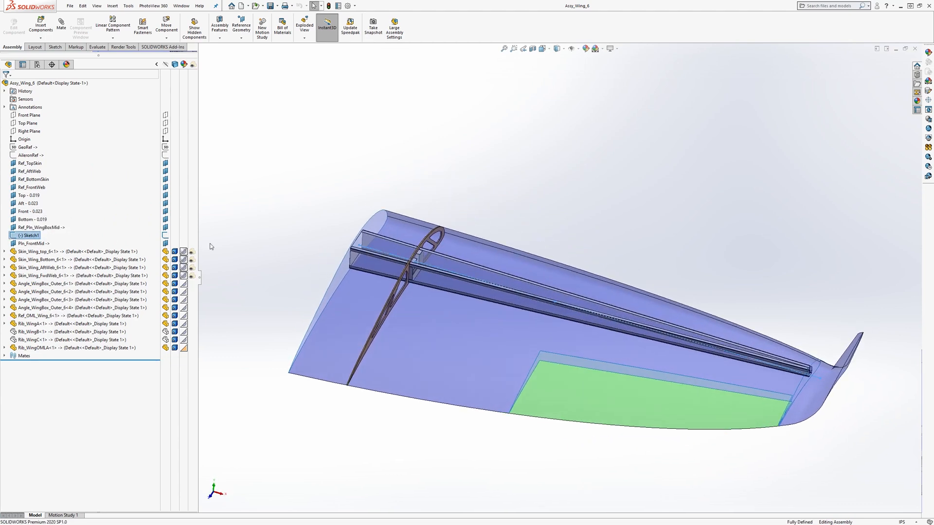
{"action": "left_click", "coordinate": [30, 237]}
{"action": "middle_click_drag", "start_coordinate": [484, 325], "coordinate": [582, 208]}
{"action": "scroll", "coordinate": [444, 340], "scroll_direction": "down", "scroll_amount": 5}
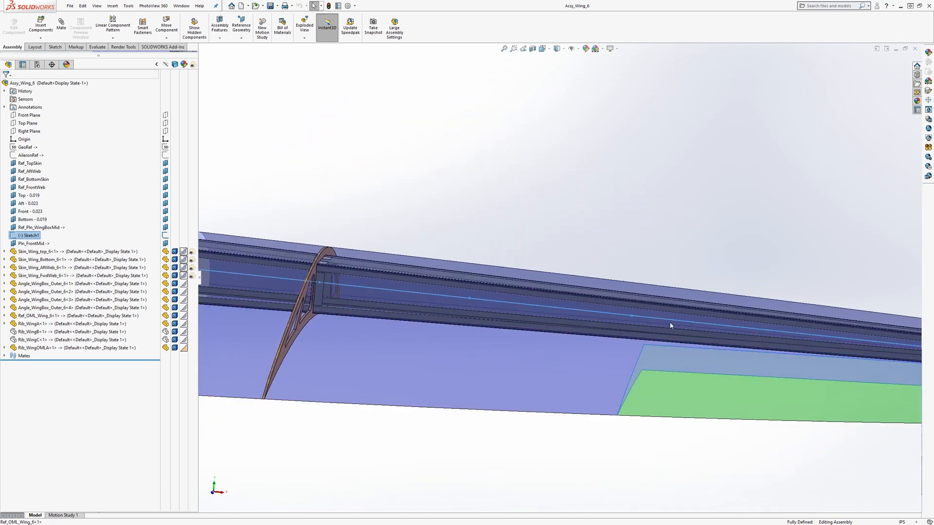
{"action": "middle_click_drag", "start_coordinate": [514, 332], "coordinate": [480, 363]}
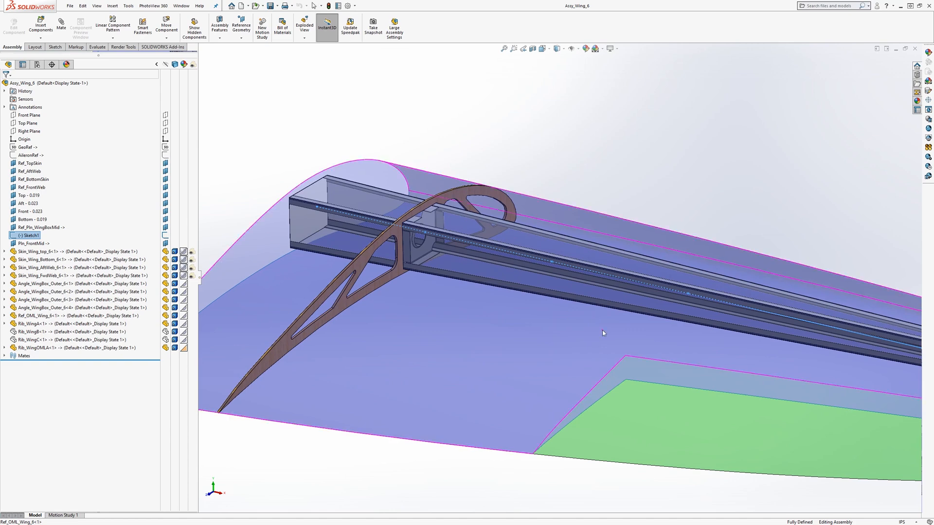
{"action": "mouse_move", "coordinate": [602, 329]}
{"action": "middle_mouse_down"}
{"action": "mouse_move", "coordinate": [645, 294]}
{"action": "mouse_move", "coordinate": [608, 345]}
{"action": "middle_mouse_up"}
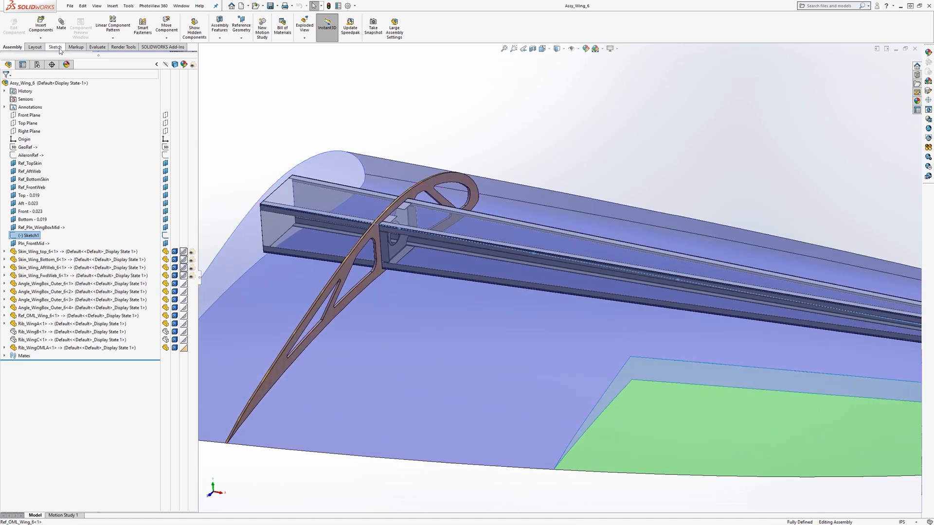
{"action": "left_click", "coordinate": [328, 188]}
{"action": "mouse_move", "coordinate": [328, 189]}
{"action": "middle_mouse_down"}
{"action": "mouse_move", "coordinate": [533, 378]}
{"action": "mouse_move", "coordinate": [506, 369]}
{"action": "mouse_move", "coordinate": [556, 353]}
{"action": "mouse_move", "coordinate": [550, 290]}
{"action": "mouse_move", "coordinate": [535, 273]}
{"action": "middle_mouse_up"}
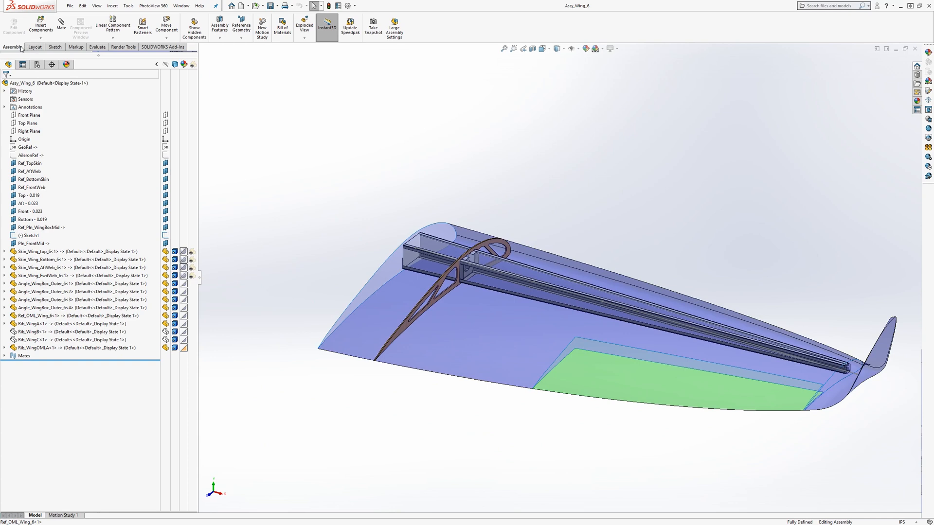
- Insert a new part into the wing assembly without choosing a placement plane and float it
{"action": "left_click", "coordinate": [40, 37]}
{"action": "left_click", "coordinate": [44, 55]}
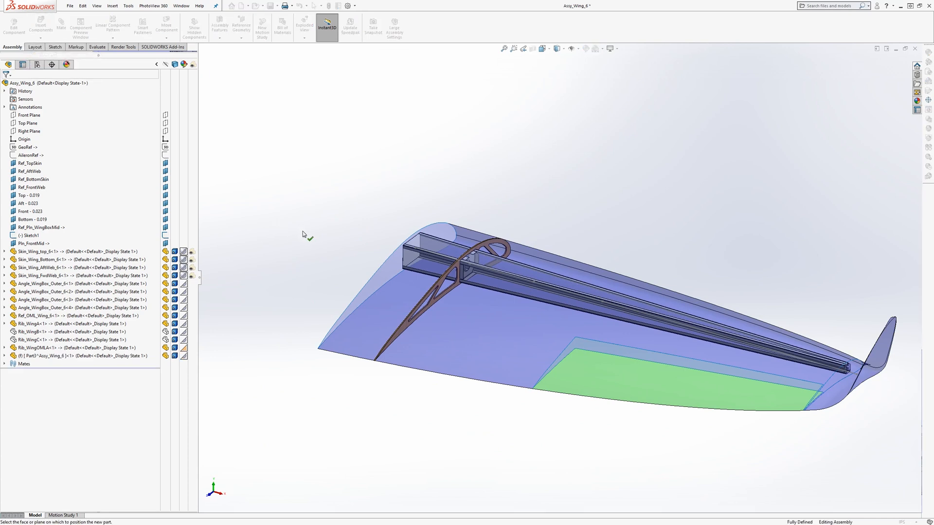
{"action": "key", "text": "Escape"}
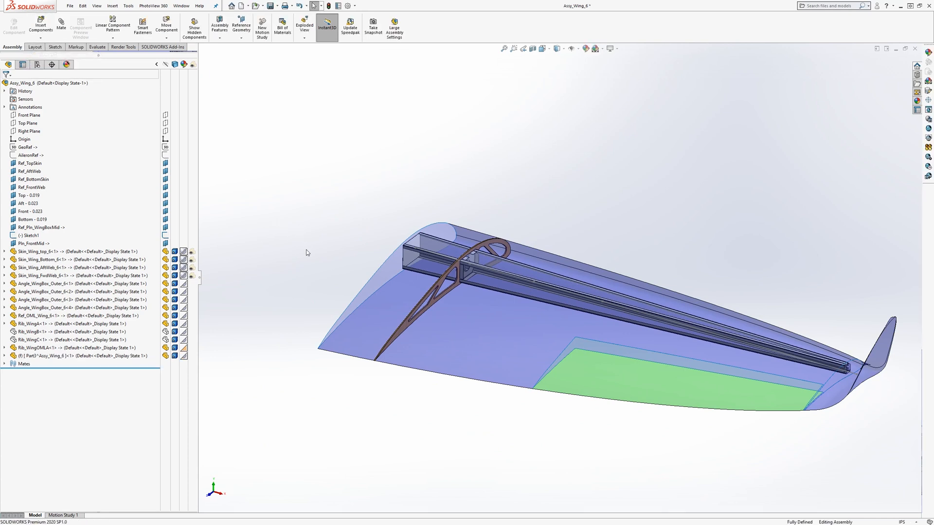
{"action": "right_click", "coordinate": [42, 358]}
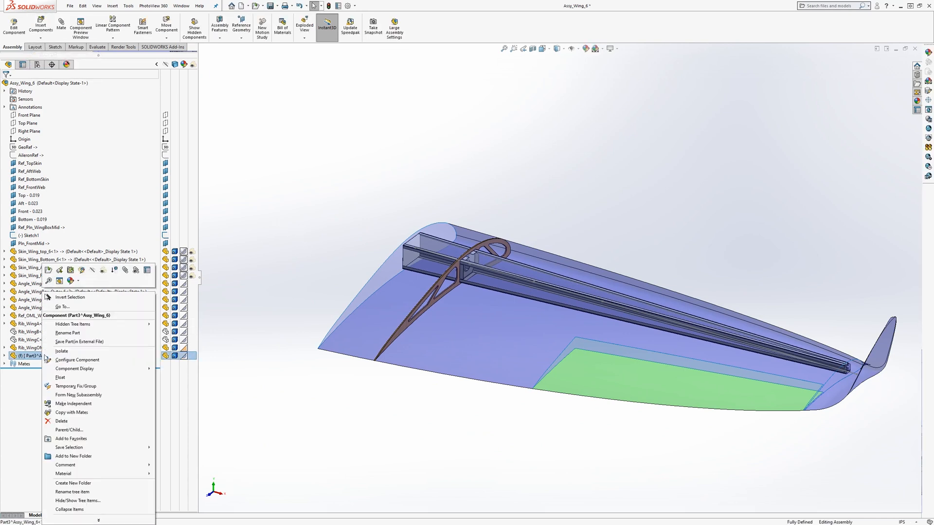
{"action": "left_click", "coordinate": [60, 377]}
- Mate the new part's Top Plane coincident with the Ref_Pln_WingBoxMid plane
{"action": "left_click", "coordinate": [4, 356]}
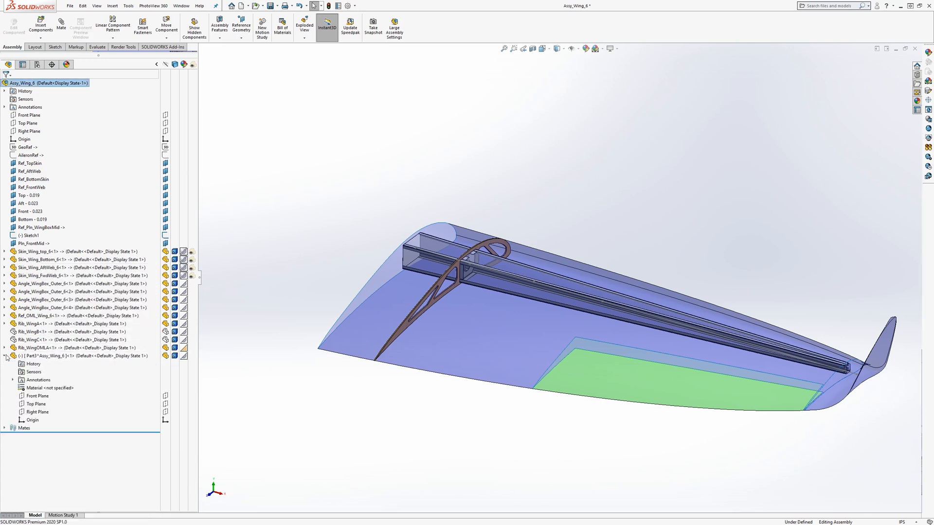
{"action": "left_click", "coordinate": [36, 404]}
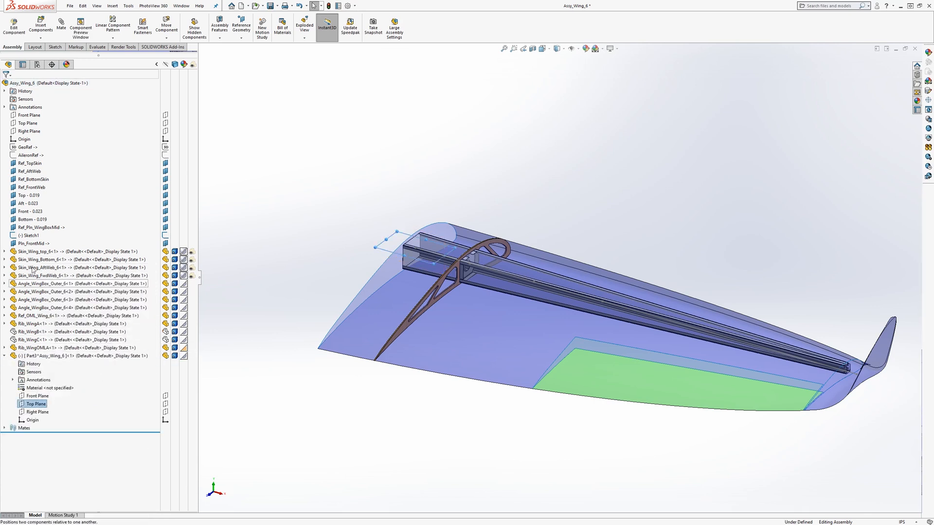
{"action": "left_click", "coordinate": [42, 227], "text": "ctrl"}
{"action": "middle_click_drag", "start_coordinate": [442, 425], "coordinate": [457, 362]}
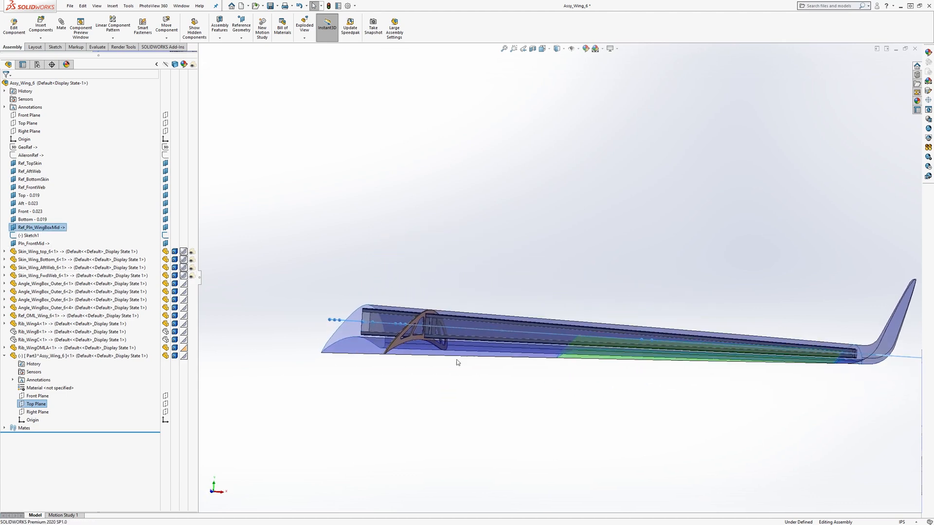
{"action": "left_click", "coordinate": [62, 23]}
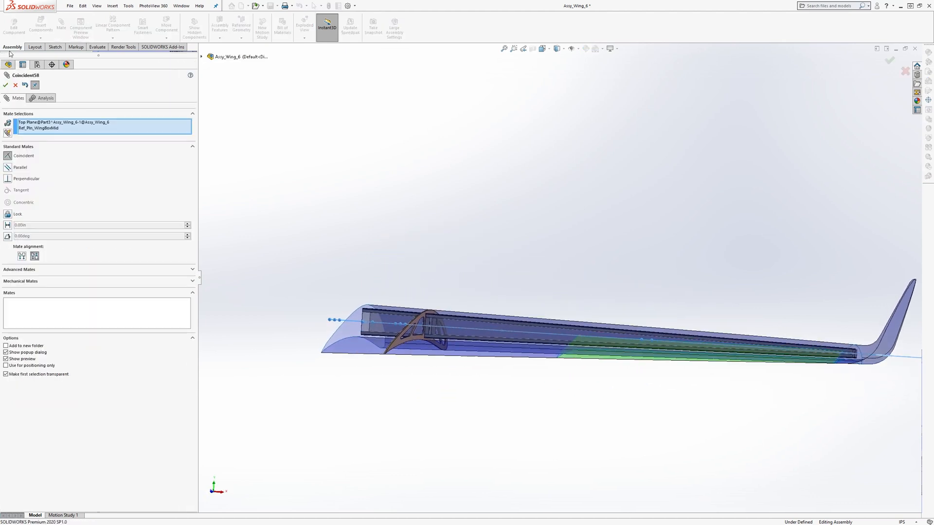
{"action": "left_click", "coordinate": [6, 85]}
{"action": "left_click", "coordinate": [6, 84]}
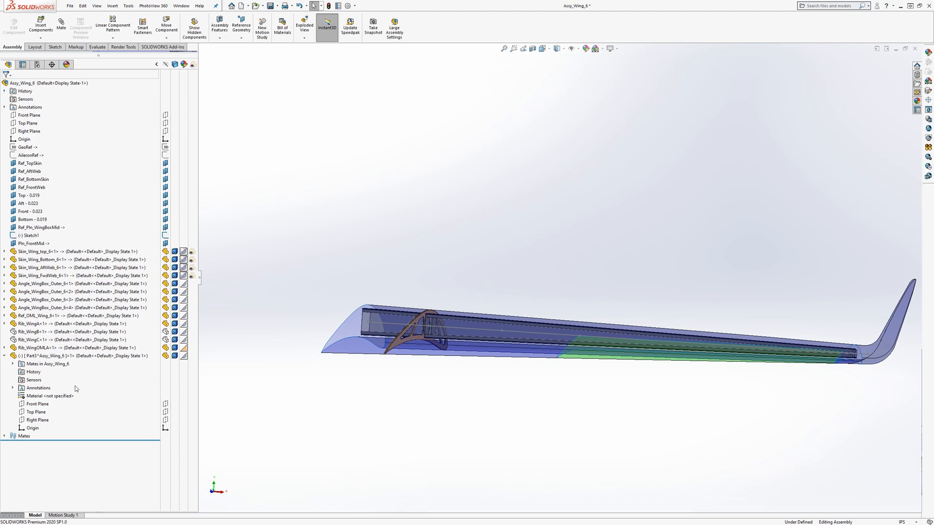
- Mate the new part's Front Plane coincident with the Pln_FrontMid plane
{"action": "left_click", "coordinate": [44, 407]}
{"action": "middle_click_drag", "start_coordinate": [457, 250], "coordinate": [395, 290]}
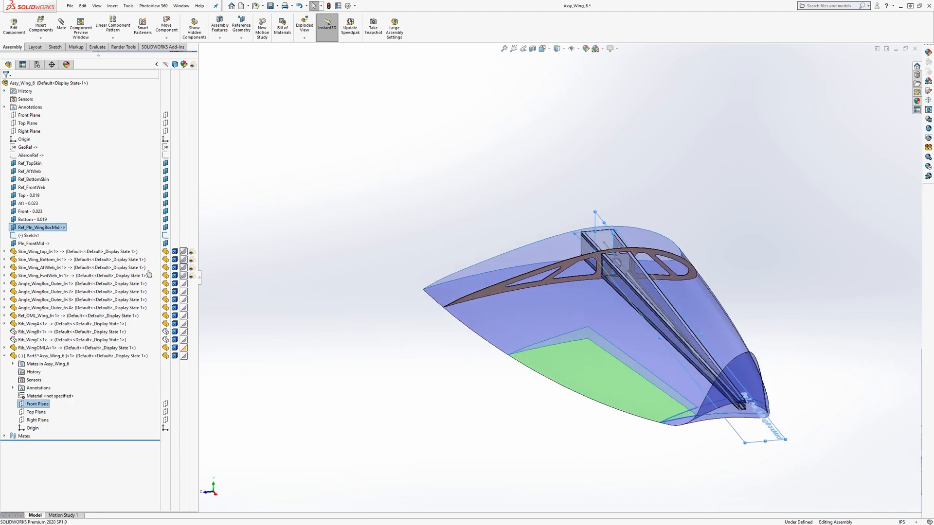
{"action": "left_click", "coordinate": [33, 244], "text": "ctrl"}
{"action": "middle_click_drag", "start_coordinate": [451, 383], "coordinate": [438, 367]}
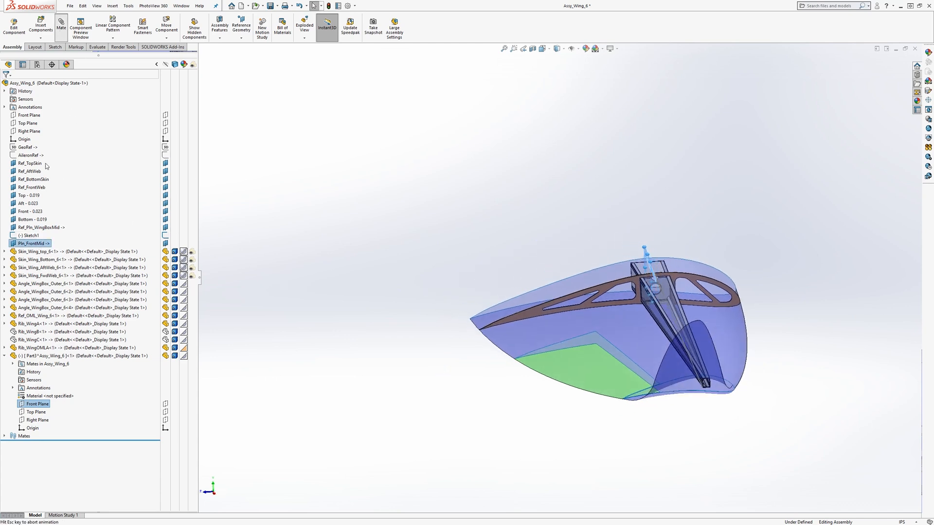
{"action": "left_click", "coordinate": [6, 85]}
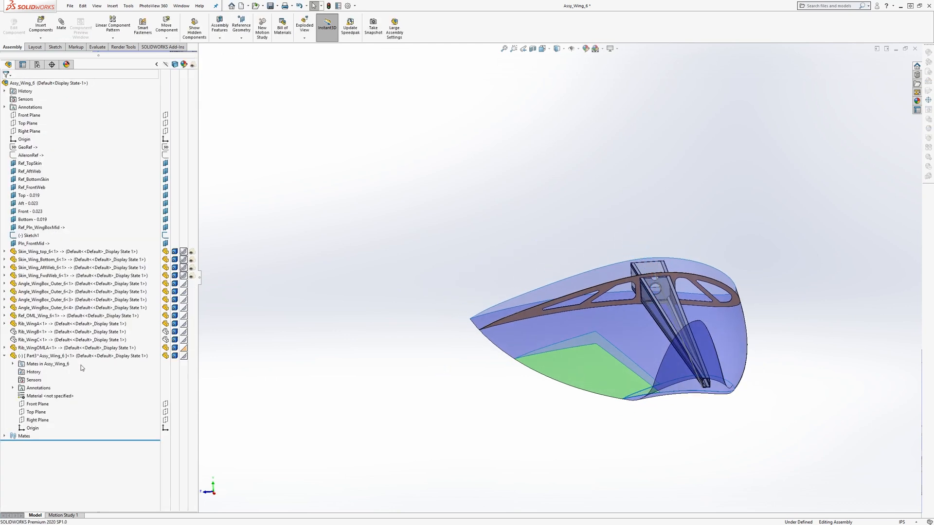
- Mate the new part's Right Plane coincident with the Sketch1 point inside the wing box, outboard of the existing rib
{"action": "left_click", "coordinate": [37, 420]}
{"action": "middle_click_drag", "start_coordinate": [608, 361], "coordinate": [530, 365]}
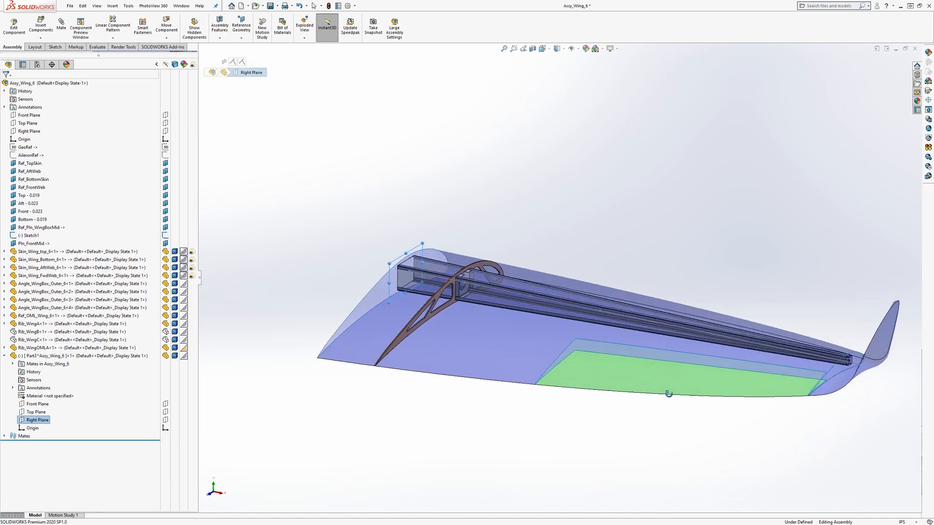
{"action": "scroll", "coordinate": [527, 364], "scroll_direction": "down", "scroll_amount": 5}
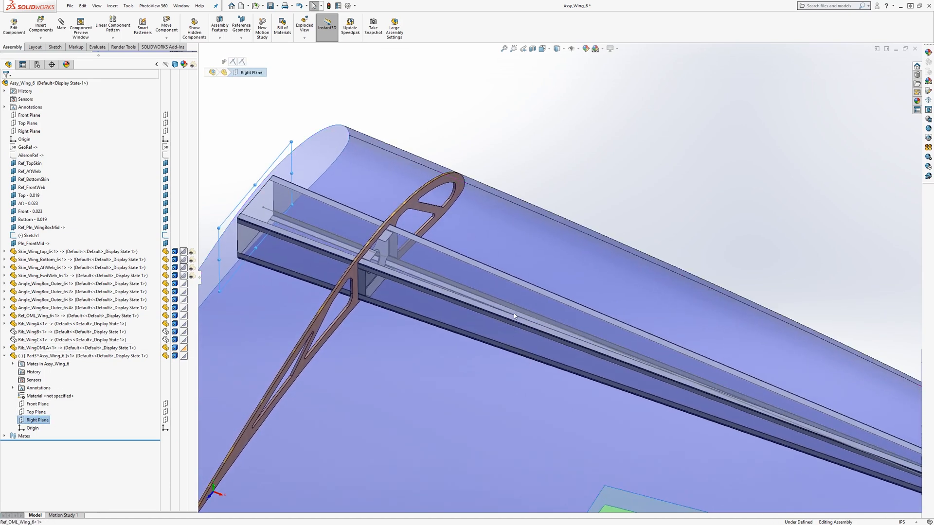
{"action": "middle_click_drag", "start_coordinate": [514, 315], "coordinate": [519, 302]}
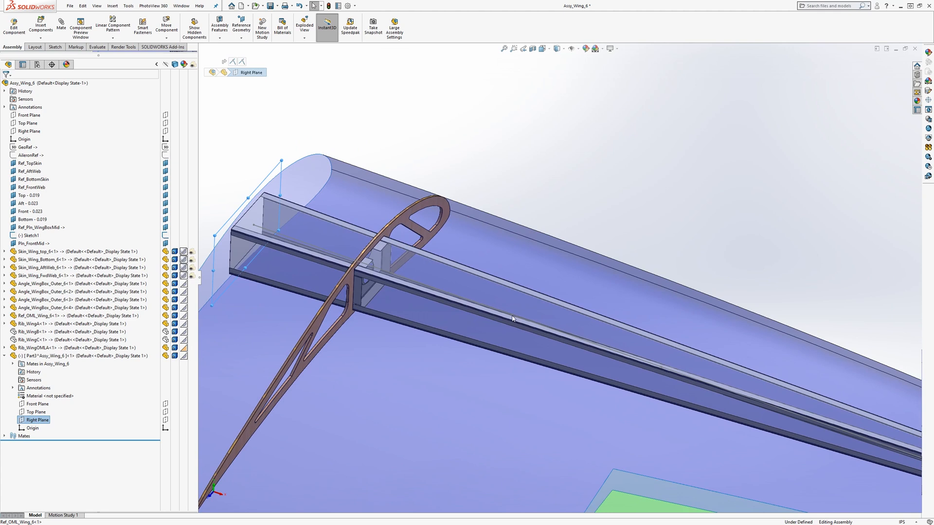
{"action": "left_click", "coordinate": [61, 24]}
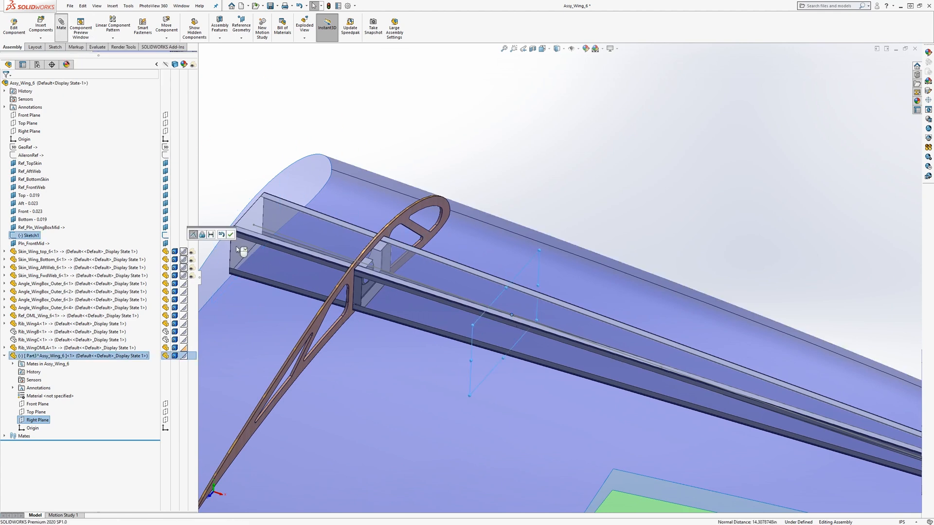
{"action": "left_click", "coordinate": [6, 85]}
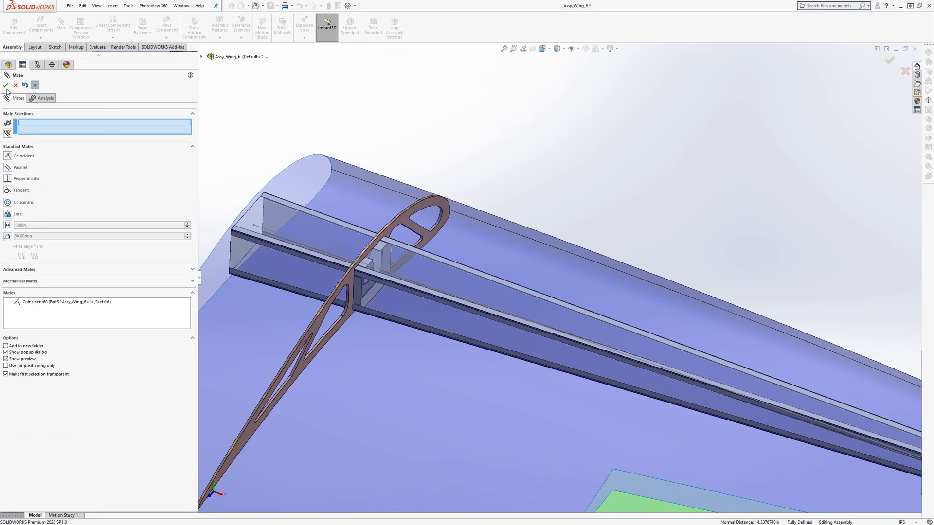
{"action": "left_click", "coordinate": [6, 85]}
- Rename the new part as Rib_InternalWingBox_B
{"action": "scroll", "coordinate": [495, 344], "scroll_direction": "up", "scroll_amount": 3}
{"action": "scroll", "coordinate": [495, 345], "scroll_direction": "up", "scroll_amount": 3}
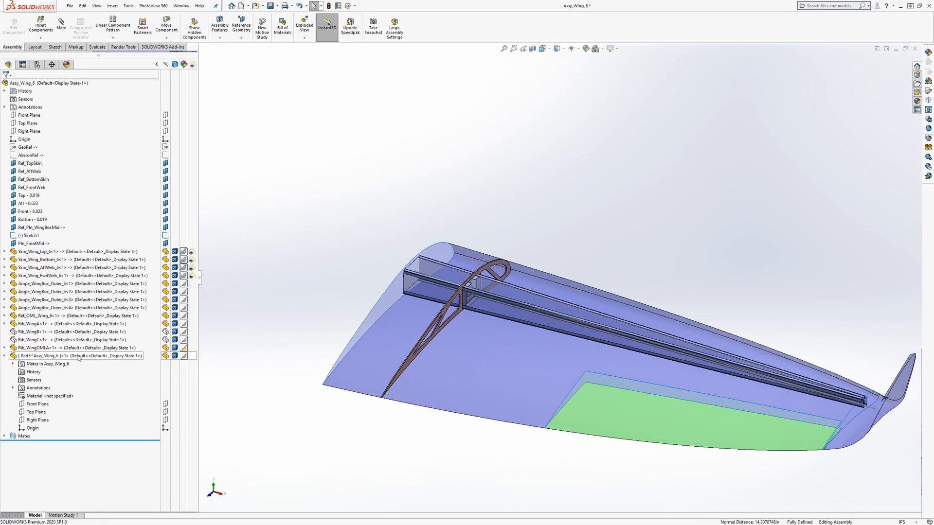
{"action": "right_click", "coordinate": [35, 357]}
{"action": "left_click", "coordinate": [75, 341]}
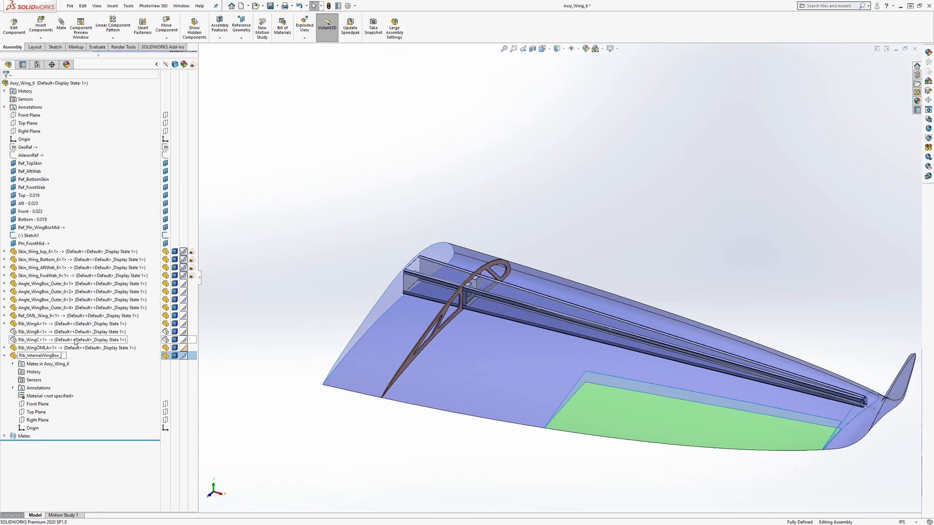
{"action": "type", "text": "Rib_InternalWingBox_B"}
{"action": "key", "text": "Return"}
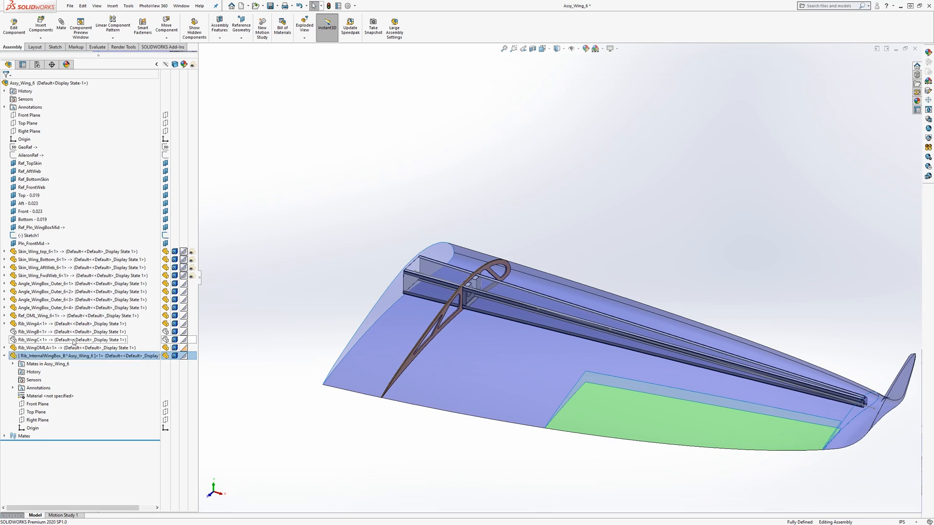
- Highlight Rib_WingA inside the wing box and the Rib_InternalWingBox_B part to compare them
{"action": "left_click", "coordinate": [57, 324]}
{"action": "scroll", "coordinate": [537, 323], "scroll_direction": "down", "scroll_amount": 4}
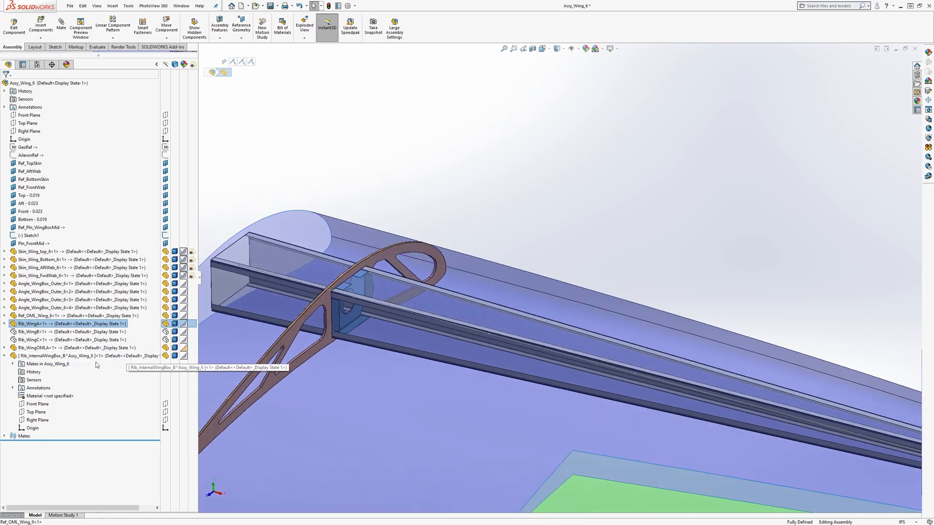
{"action": "left_click", "coordinate": [63, 358]}
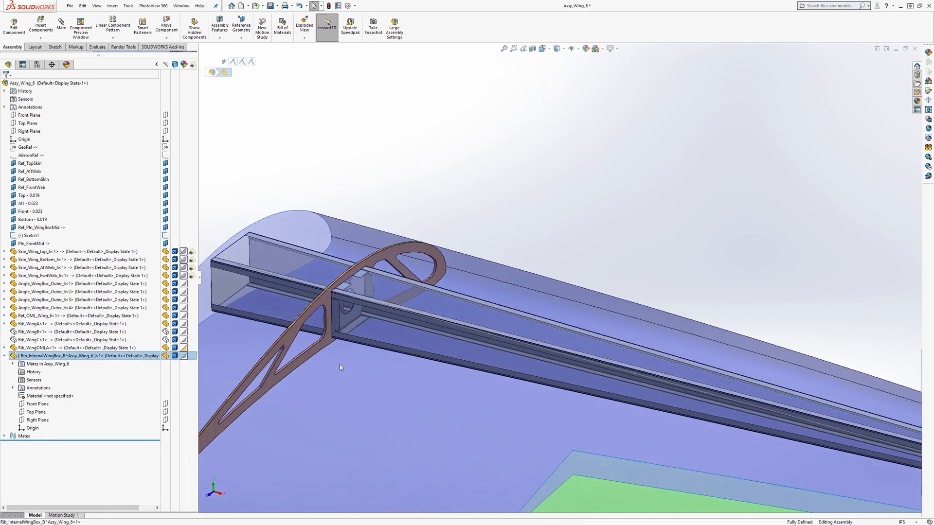
{"action": "scroll", "coordinate": [339, 364], "scroll_direction": "up", "scroll_amount": 3}
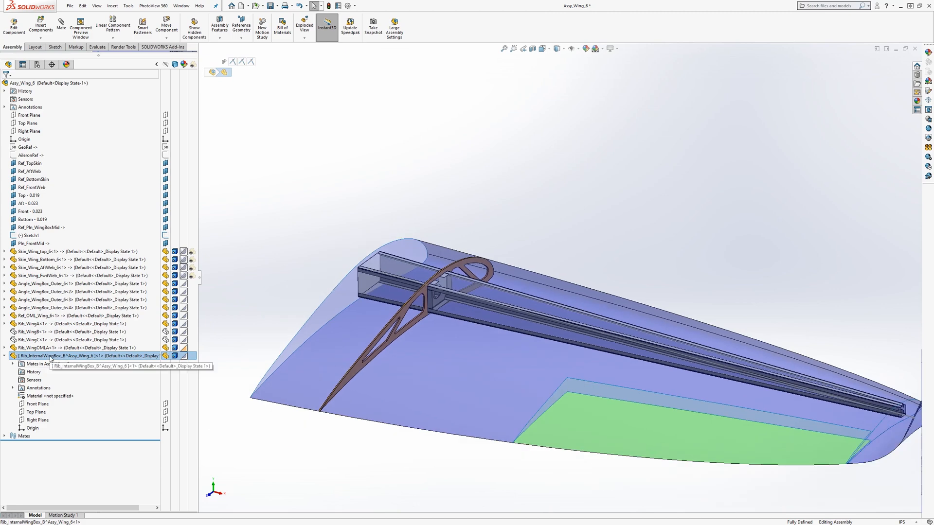
- Save the Rib_InternalWingBox_B part as an external file in the RegularElliptical_6 Wing folder
{"action": "right_click", "coordinate": [81, 357]}
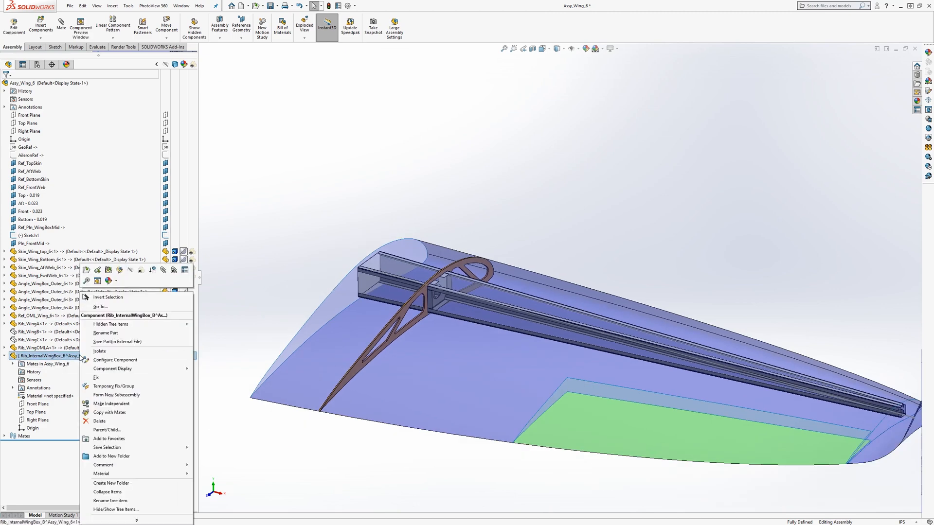
{"action": "left_click", "coordinate": [113, 342]}
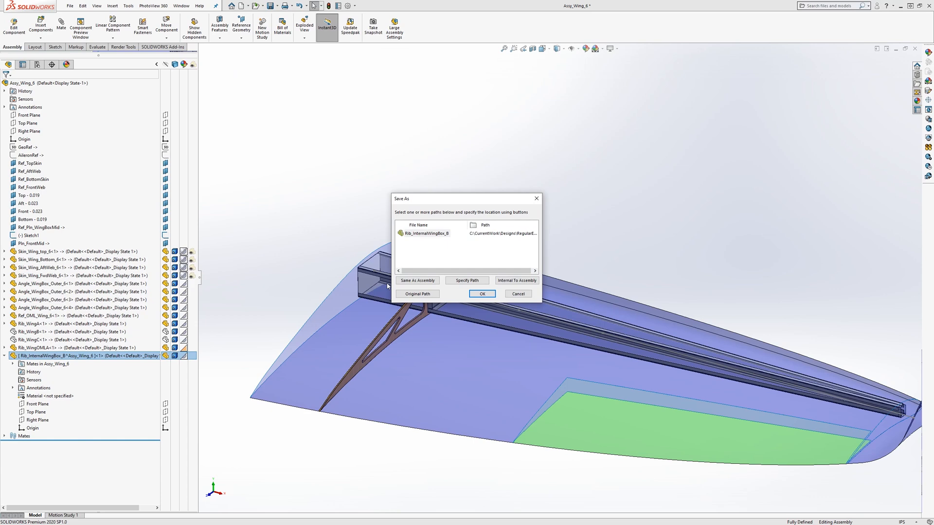
{"action": "double_click", "coordinate": [502, 235]}
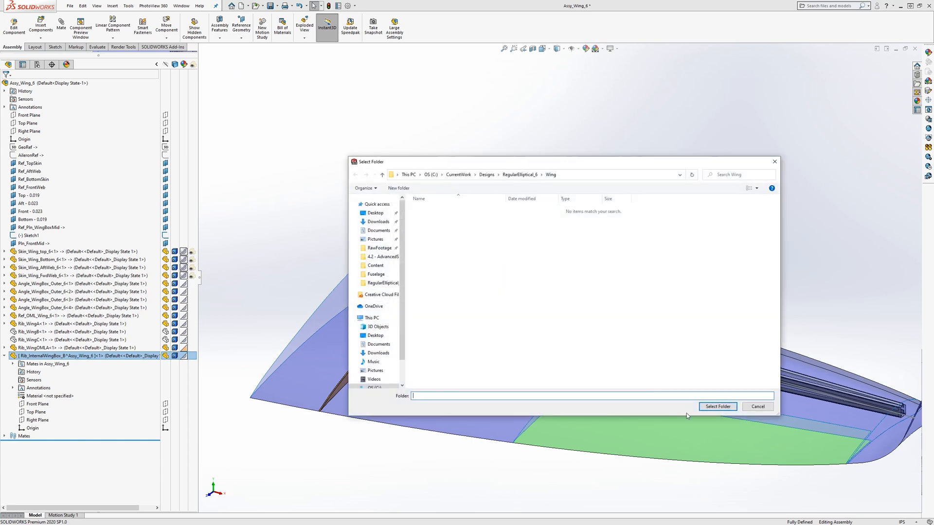
{"action": "left_click", "coordinate": [717, 406]}
{"action": "left_click", "coordinate": [483, 294]}
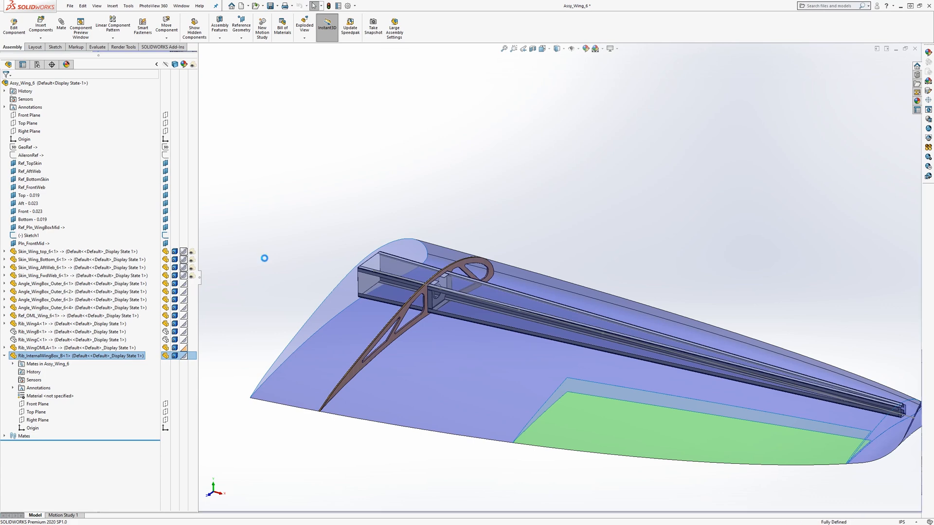
- Edit Rib_InternalWingBox_B within the assembly and start a sketch on its Right Plane
{"action": "middle_click_drag", "start_coordinate": [264, 259], "coordinate": [384, 302]}
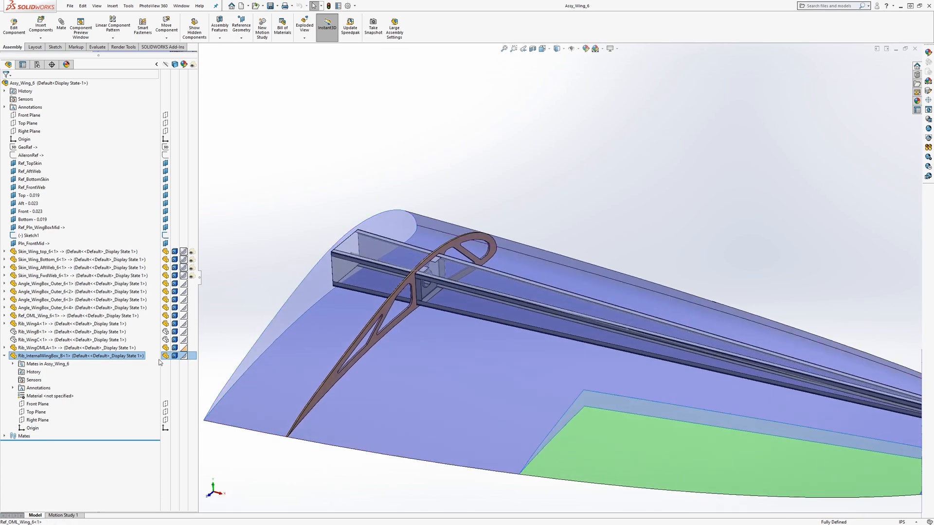
{"action": "left_click", "coordinate": [93, 357]}
{"action": "left_click", "coordinate": [11, 30]}
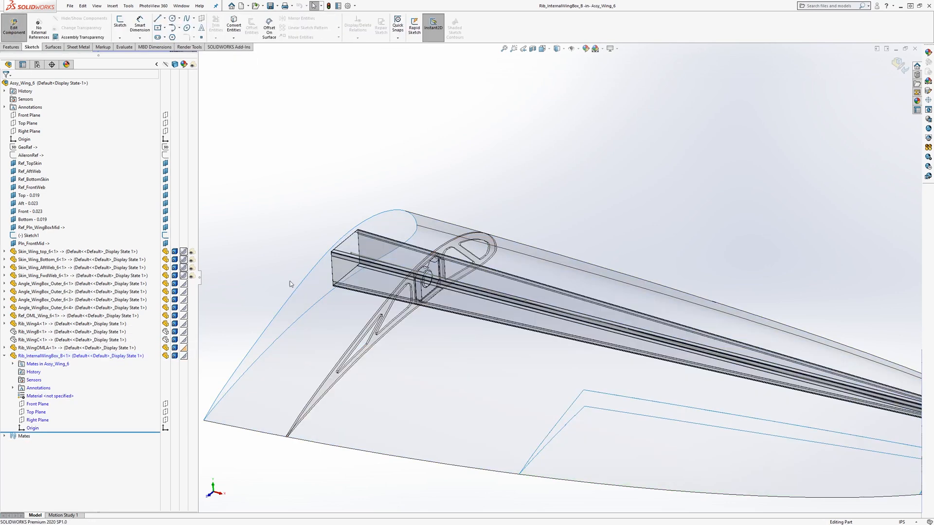
{"action": "left_click", "coordinate": [32, 421]}
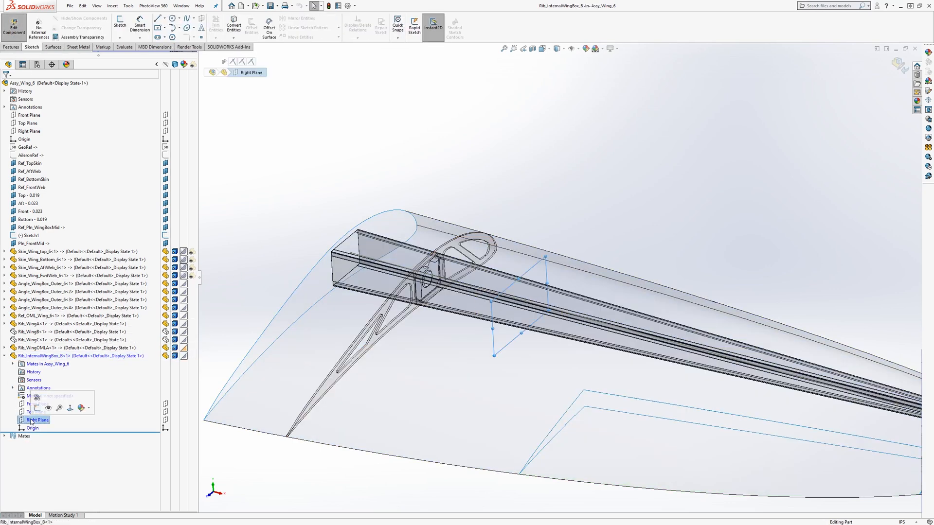
{"action": "middle_click_drag", "start_coordinate": [455, 375], "coordinate": [460, 334]}
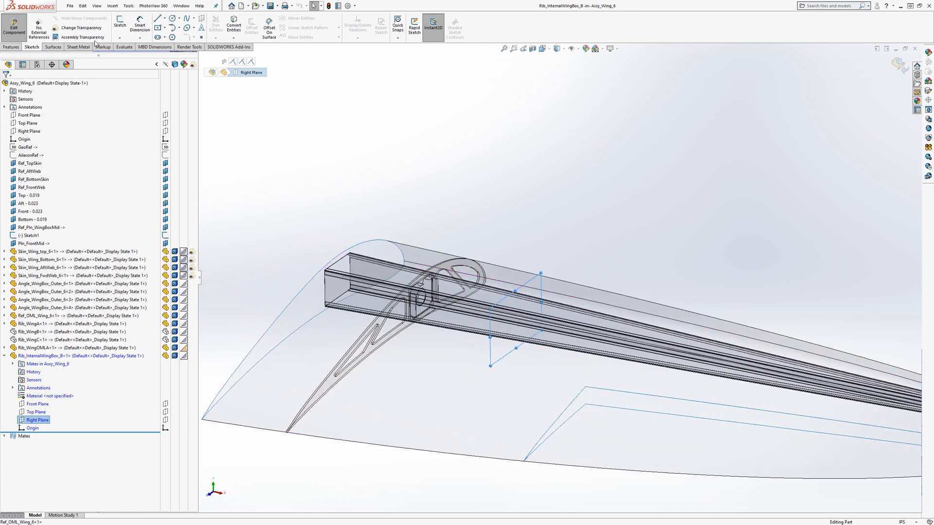
{"action": "left_click", "coordinate": [119, 24]}
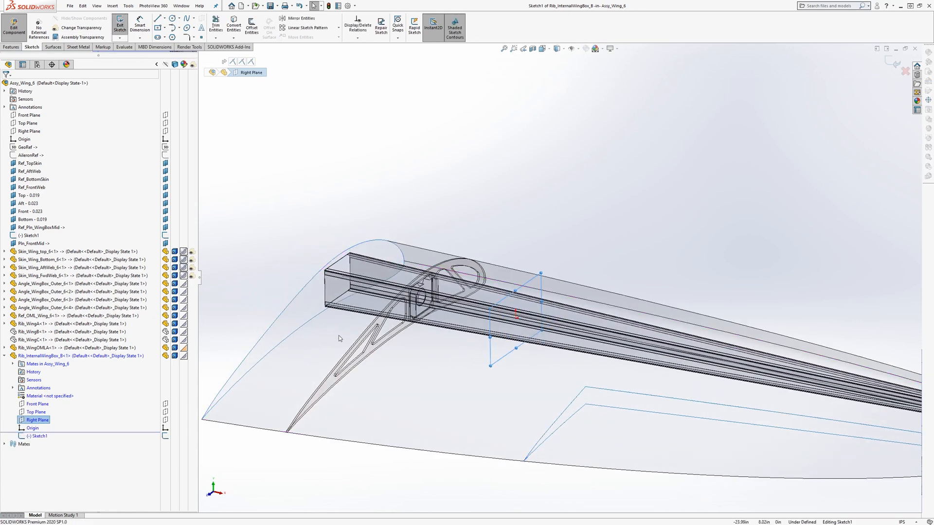
- Create intersection curves in the sketch from the four wing box skins and webs and the four Angle_WingBox_Outer_6 components
{"action": "middle_click_drag", "start_coordinate": [413, 217], "coordinate": [240, 335]}
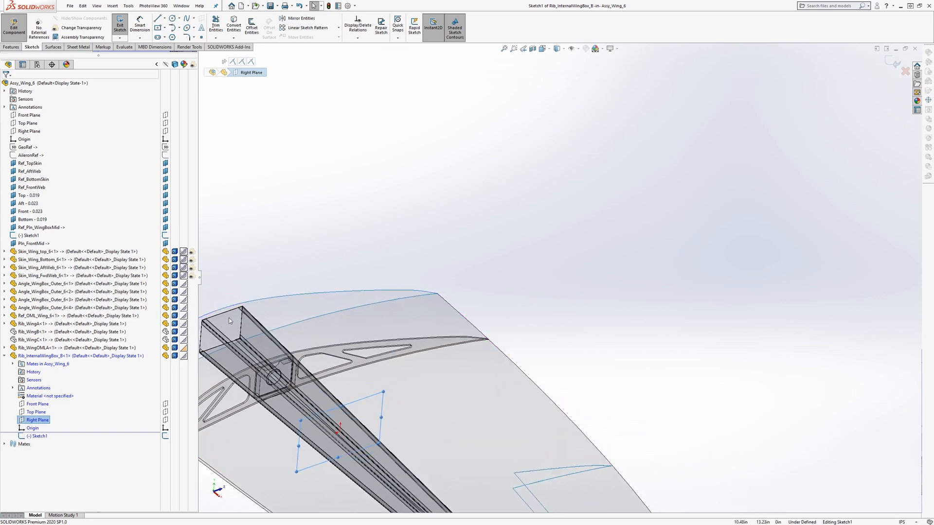
{"action": "left_click", "coordinate": [229, 321], "text": "ctrl"}
{"action": "scroll", "coordinate": [250, 340], "scroll_direction": "up", "scroll_amount": 3}
{"action": "scroll", "coordinate": [341, 316], "scroll_direction": "down", "scroll_amount": 6}
{"action": "middle_click_drag", "start_coordinate": [603, 292], "coordinate": [403, 358]}
{"action": "left_click", "coordinate": [492, 285], "text": "ctrl"}
{"action": "left_click", "coordinate": [492, 370], "text": "ctrl"}
{"action": "left_click", "coordinate": [408, 375], "text": "ctrl"}
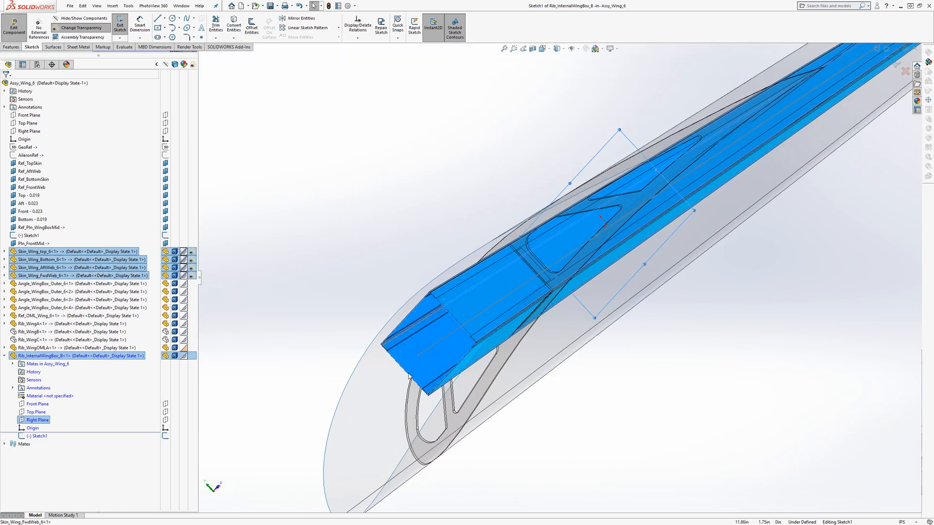
{"action": "left_click", "coordinate": [42, 286], "text": "ctrl"}
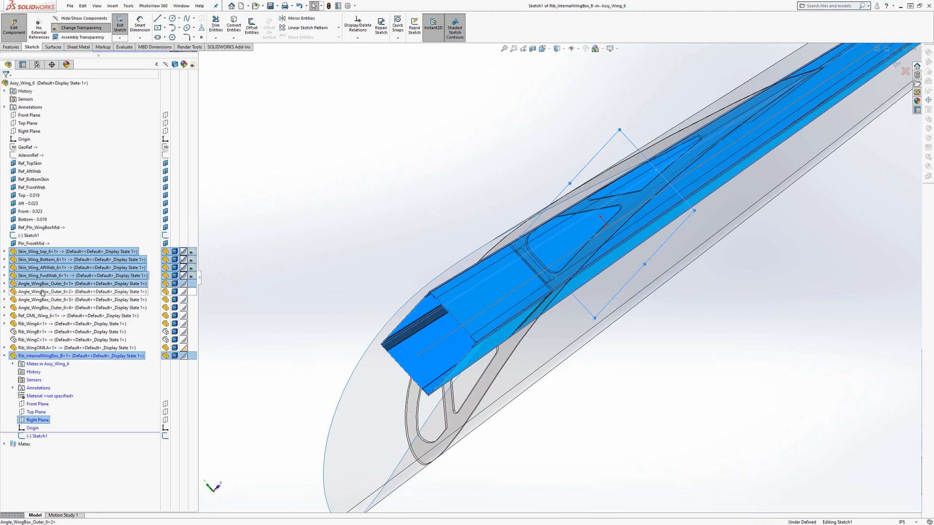
{"action": "left_click", "coordinate": [43, 292], "text": "ctrl"}
{"action": "left_click", "coordinate": [43, 300], "text": "ctrl"}
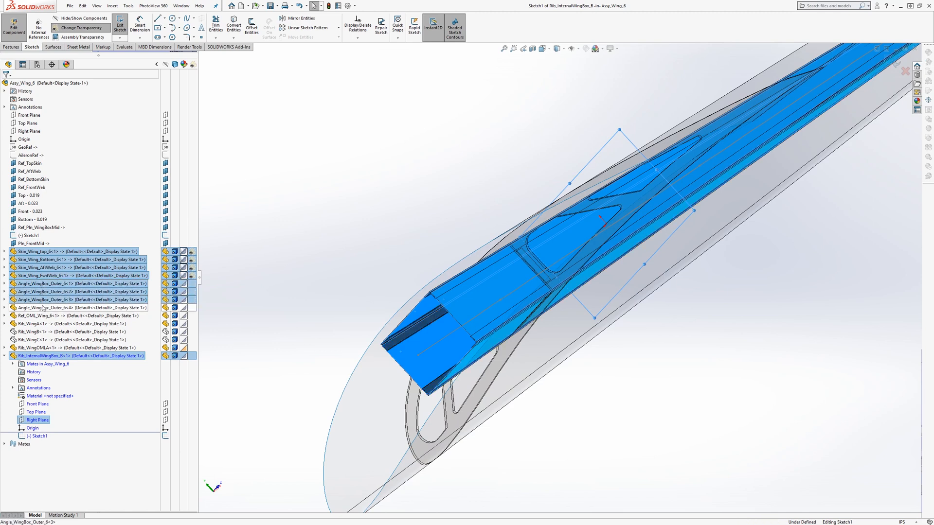
{"action": "left_click", "coordinate": [43, 307], "text": "ctrl"}
{"action": "middle_click_drag", "start_coordinate": [341, 311], "coordinate": [350, 254]}
{"action": "scroll", "coordinate": [350, 254], "scroll_direction": "up", "scroll_amount": 3}
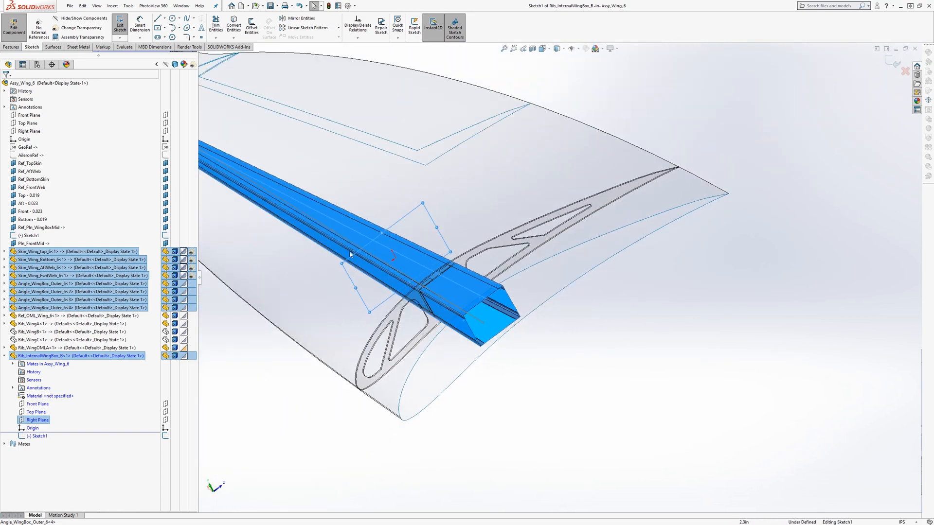
{"action": "left_click", "coordinate": [234, 38]}
{"action": "left_click", "coordinate": [246, 65]}
- Check the intersection outline inside the wing box, exit the sketch, and open Rib_InternalWingBox_B in its own window
{"action": "mouse_move", "coordinate": [432, 296]}
{"action": "middle_mouse_down"}
{"action": "mouse_move", "coordinate": [300, 255]}
{"action": "mouse_move", "coordinate": [501, 302]}
{"action": "middle_mouse_up"}
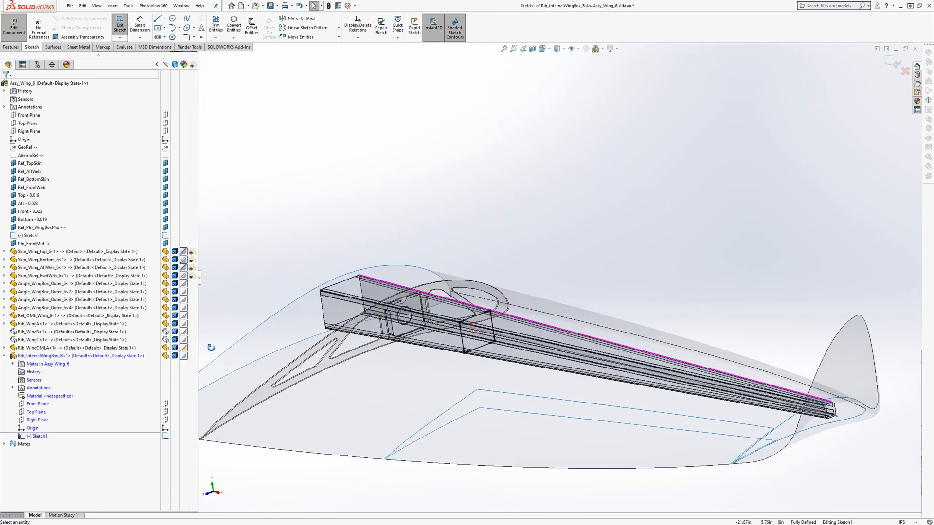
{"action": "scroll", "coordinate": [501, 301], "scroll_direction": "up", "scroll_amount": 3}
{"action": "scroll", "coordinate": [513, 285], "scroll_direction": "down", "scroll_amount": 5}
{"action": "scroll", "coordinate": [513, 284], "scroll_direction": "up", "scroll_amount": 5}
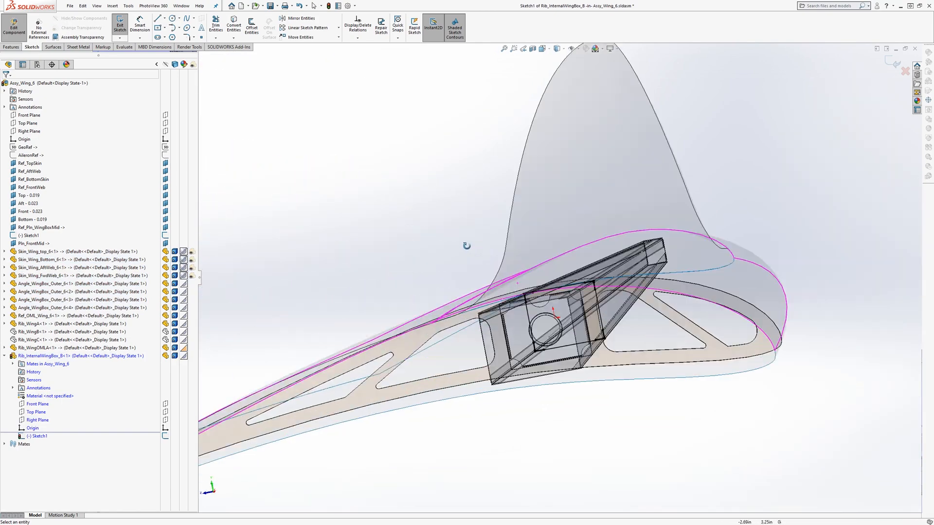
{"action": "middle_click_drag", "start_coordinate": [467, 246], "coordinate": [553, 275]}
{"action": "scroll", "coordinate": [549, 287], "scroll_direction": "down", "scroll_amount": 5}
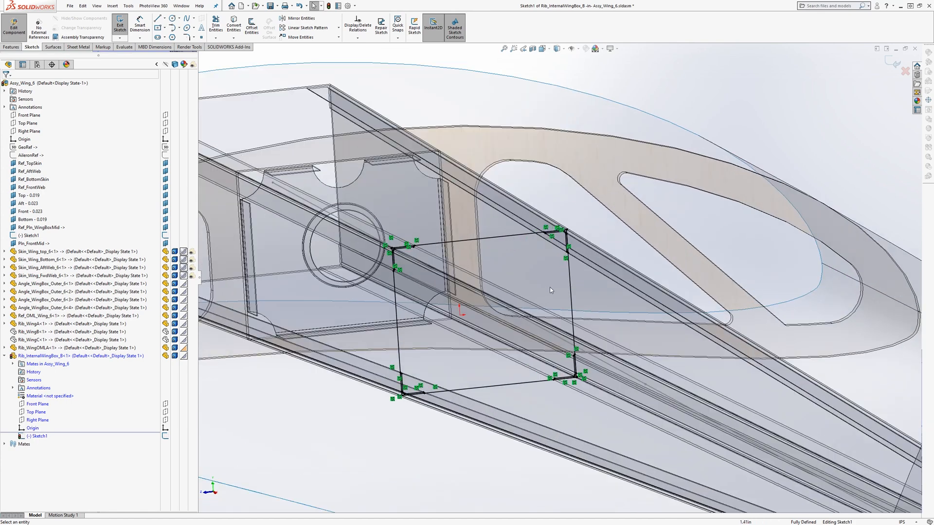
{"action": "left_click", "coordinate": [120, 24]}
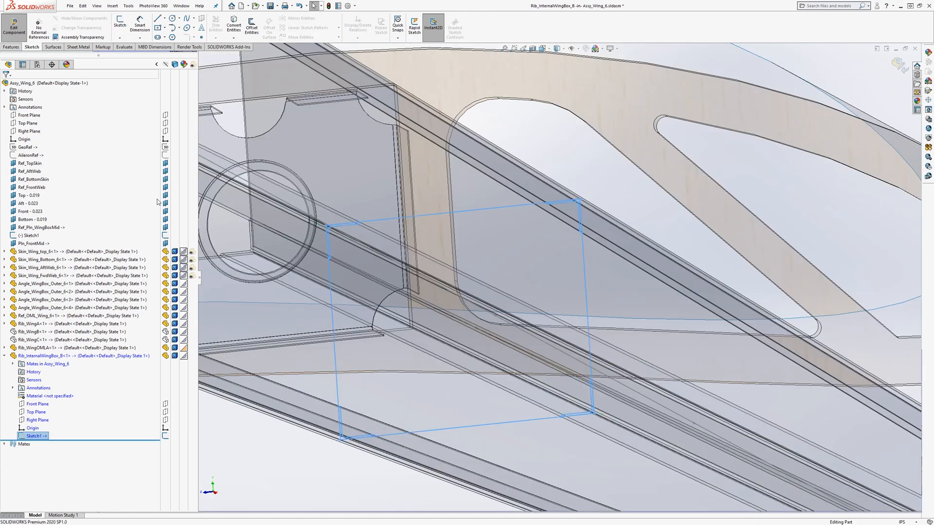
{"action": "right_click", "coordinate": [37, 356]}
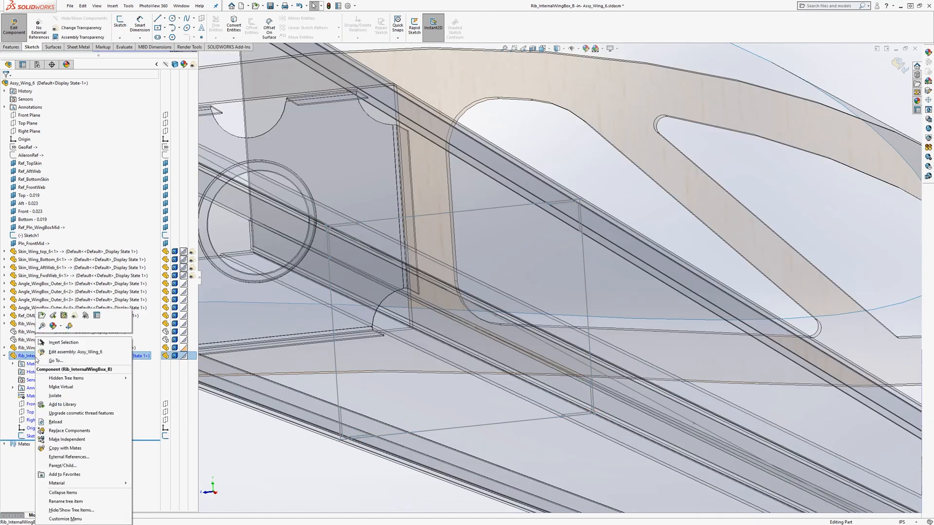
{"action": "left_click", "coordinate": [42, 316]}
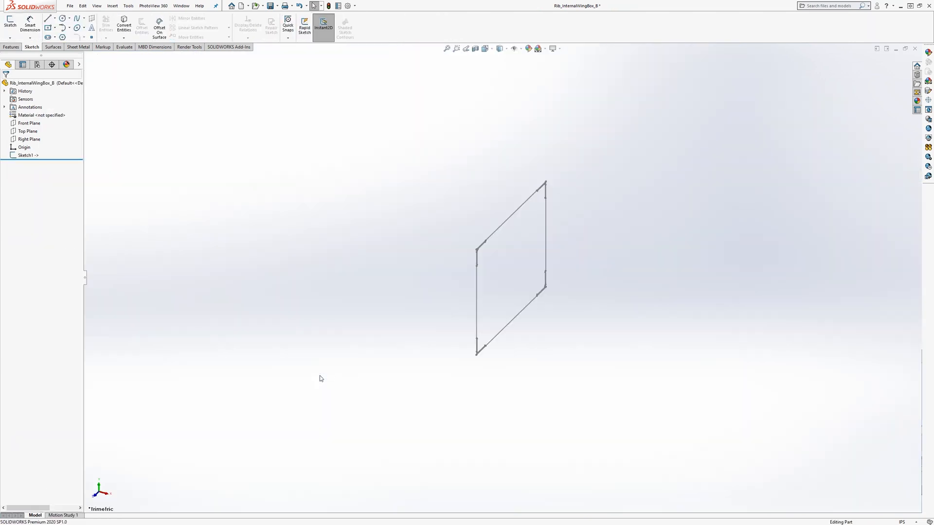
- Rename the intersection sketch as ExternalReferences
{"action": "mouse_move", "coordinate": [377, 245]}
{"action": "middle_mouse_down"}
{"action": "mouse_move", "coordinate": [377, 267]}
{"action": "mouse_move", "coordinate": [606, 279]}
{"action": "mouse_move", "coordinate": [509, 282]}
{"action": "mouse_move", "coordinate": [530, 275]}
{"action": "middle_mouse_up"}
{"action": "left_click", "coordinate": [30, 156]}
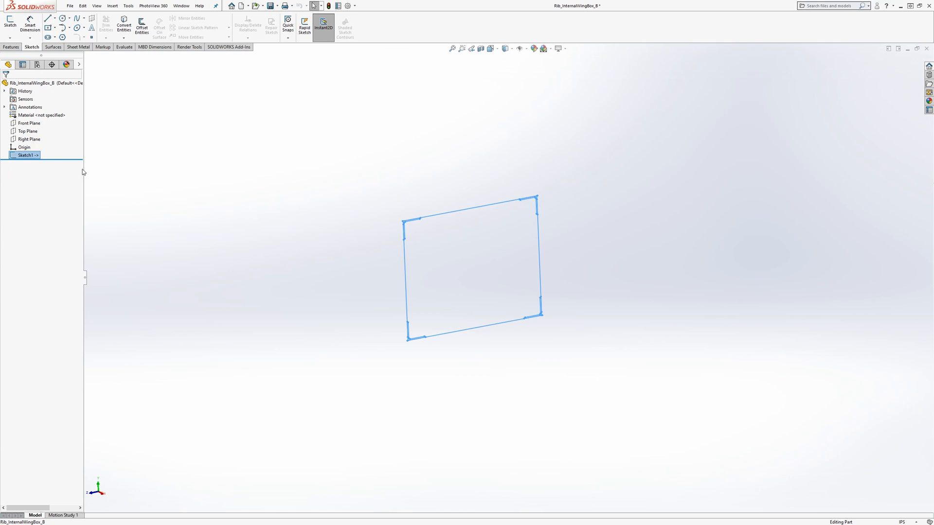
{"action": "left_click", "coordinate": [22, 155]}
{"action": "key", "text": "Return"}
{"action": "left_click", "coordinate": [269, 222]}
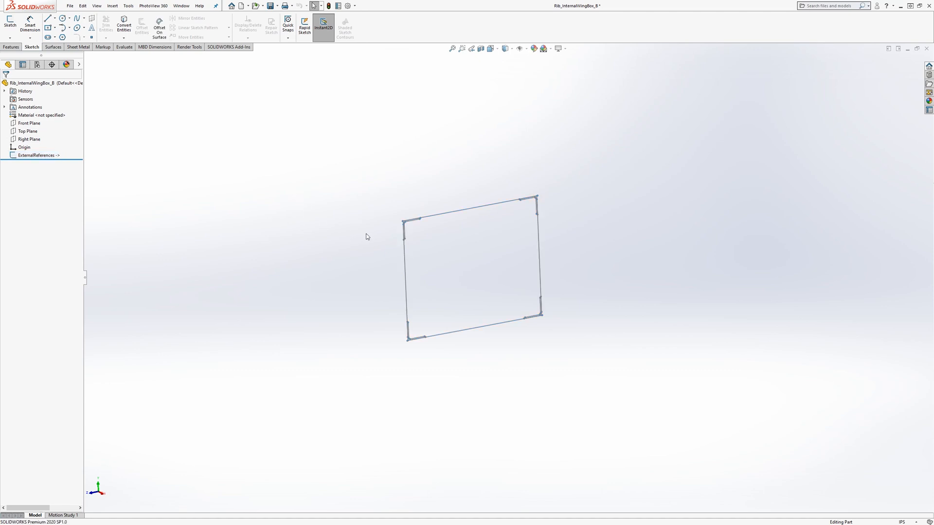
- Start a new sketch on the part's Right Plane, facing the reference outline
{"action": "middle_click_drag", "start_coordinate": [366, 237], "coordinate": [372, 247]}
{"action": "left_click", "coordinate": [44, 155]}
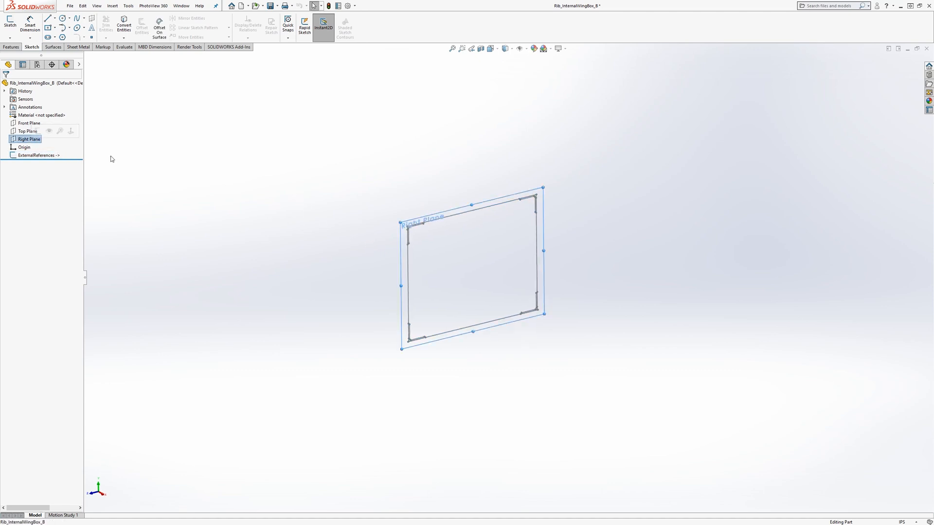
{"action": "left_click", "coordinate": [10, 21]}
{"action": "middle_click_drag", "start_coordinate": [556, 325], "coordinate": [517, 311]}
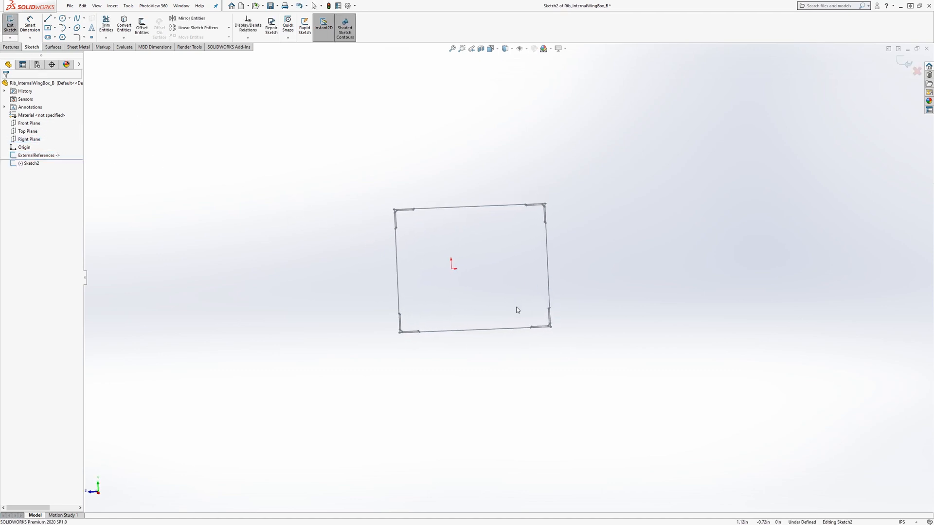
{"action": "scroll", "coordinate": [493, 258], "scroll_direction": "down", "scroll_amount": 5}
{"action": "middle_click_drag", "start_coordinate": [479, 268], "coordinate": [475, 262]}
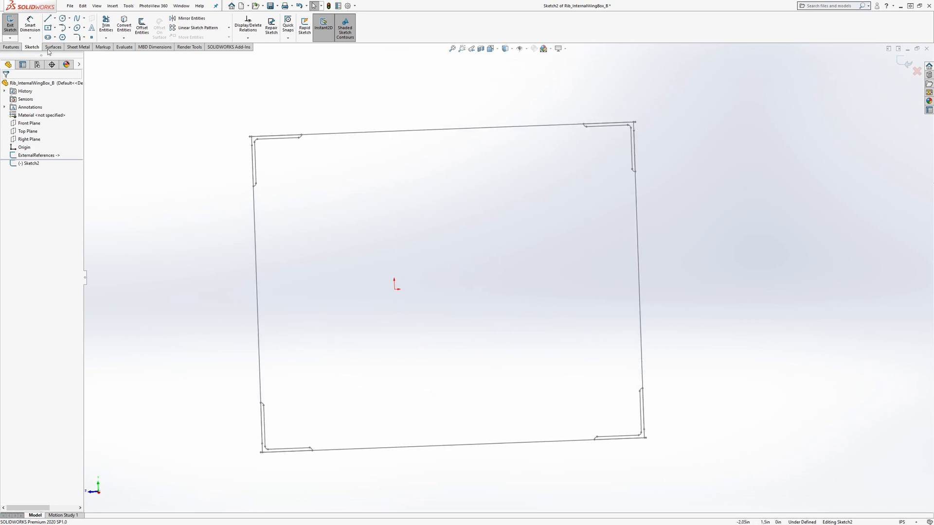
- Sketch a vertical line about 1.18 in long on the reference outline's left edge and a horizontal line along its upper edge
{"action": "left_click", "coordinate": [47, 19]}
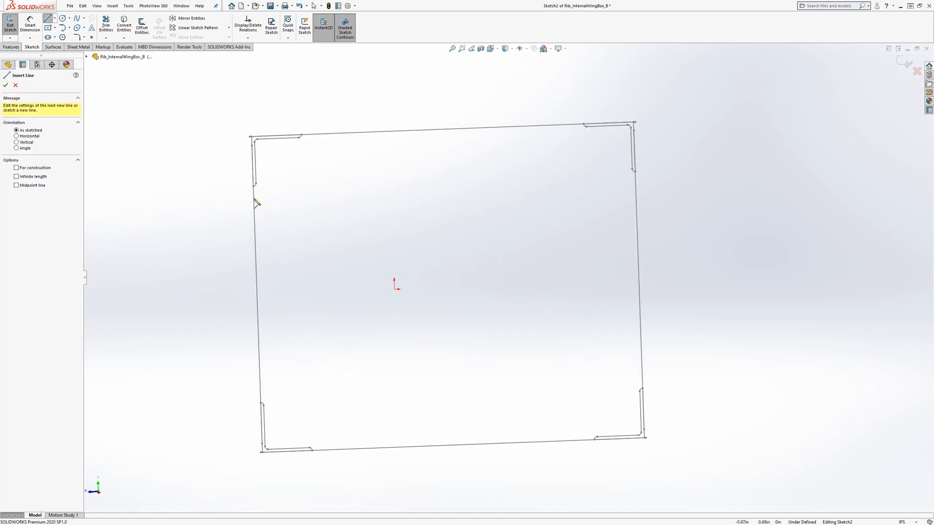
{"action": "left_click_drag", "start_coordinate": [253, 198], "coordinate": [259, 365]}
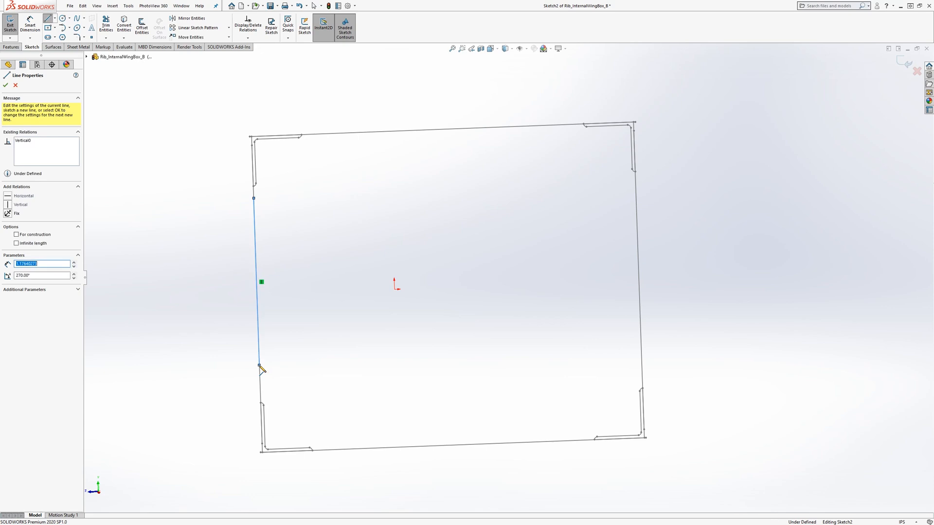
{"action": "key", "text": "Escape"}
{"action": "left_click", "coordinate": [47, 19]}
{"action": "left_click_drag", "start_coordinate": [348, 132], "coordinate": [513, 125]}
{"action": "key", "text": "Escape"}
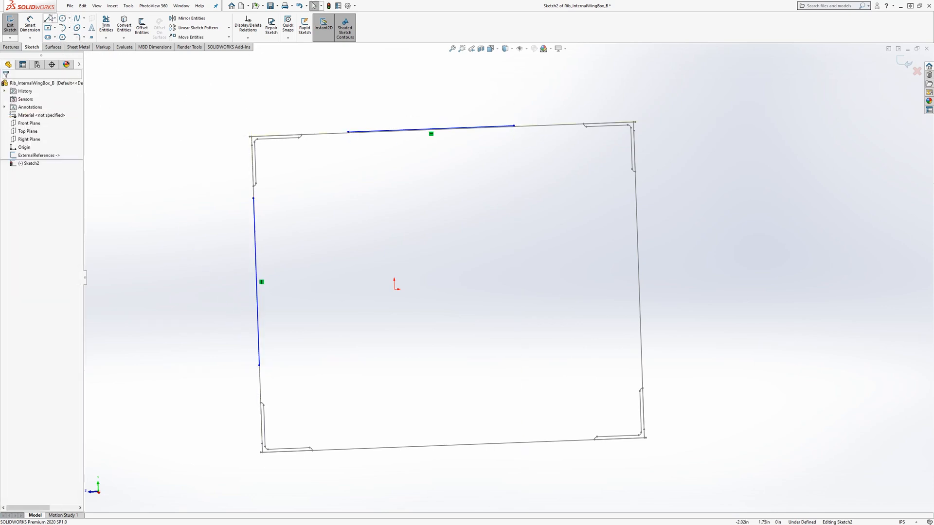
- Sketch a vertical line about 1.02 in long just outside the outline's right edge and a near-horizontal line below its lower edge
{"action": "left_click", "coordinate": [49, 19]}
{"action": "left_click_drag", "start_coordinate": [641, 201], "coordinate": [647, 346]}
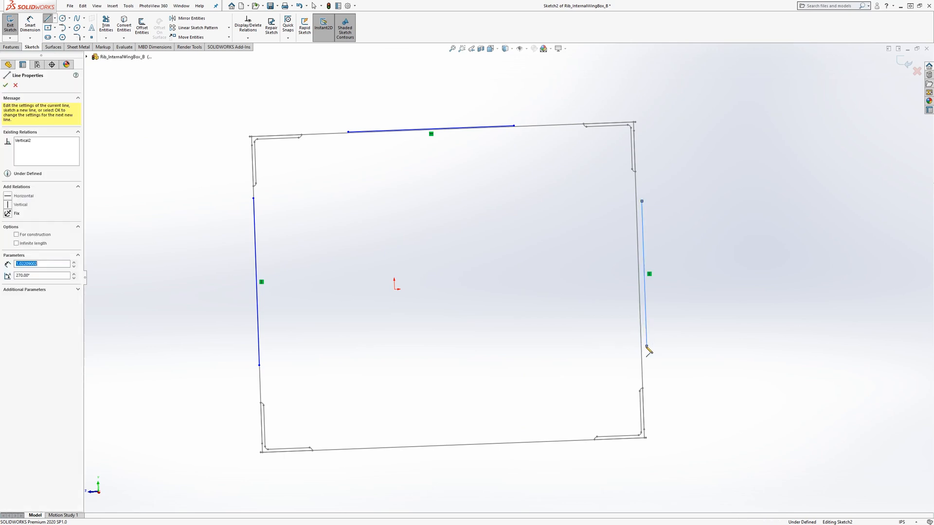
{"action": "key", "text": "Escape"}
{"action": "left_click", "coordinate": [47, 18]}
{"action": "left_click_drag", "start_coordinate": [375, 466], "coordinate": [566, 469]}
{"action": "key", "text": "Escape"}
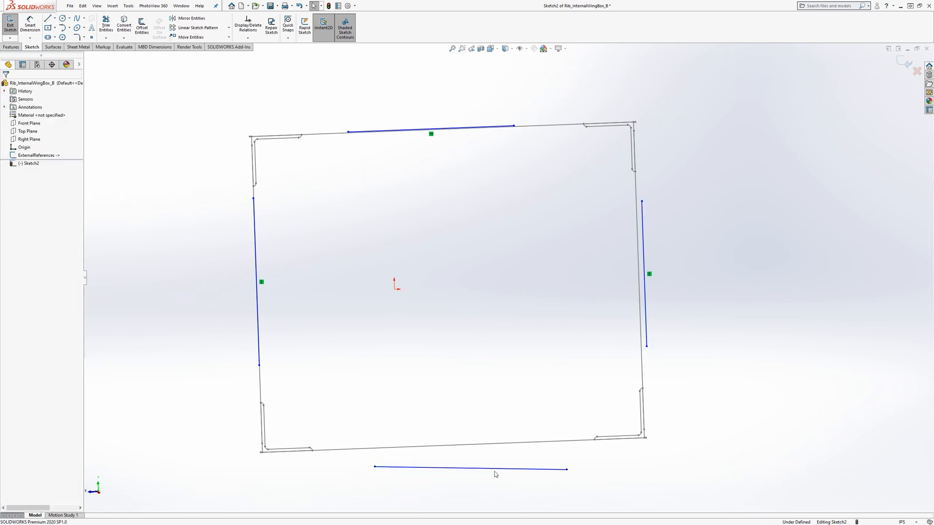
- Make the line below the outline collinear with the lower edge of the ExternalReferences sketch
{"action": "left_click", "coordinate": [494, 470]}
{"action": "left_click", "coordinate": [491, 444], "text": "ctrl"}
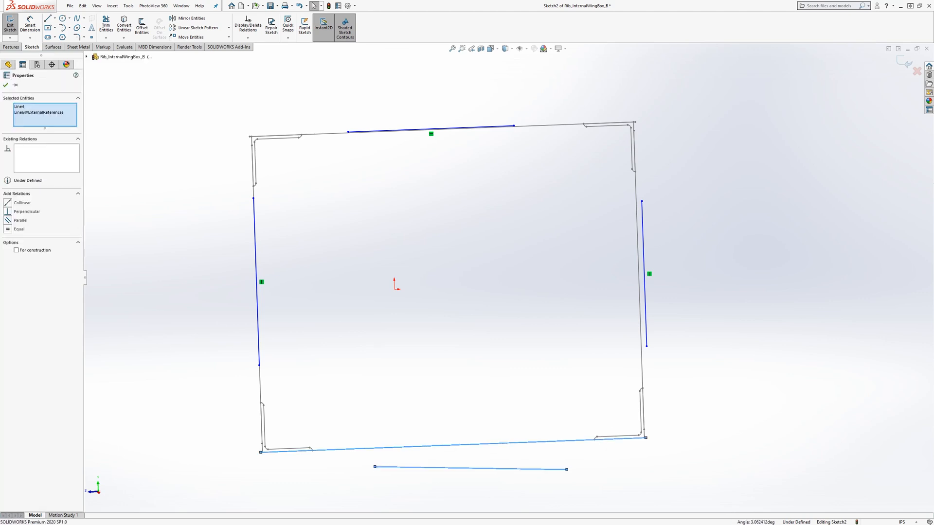
{"action": "left_click", "coordinate": [12, 203]}
{"action": "left_click", "coordinate": [573, 267]}
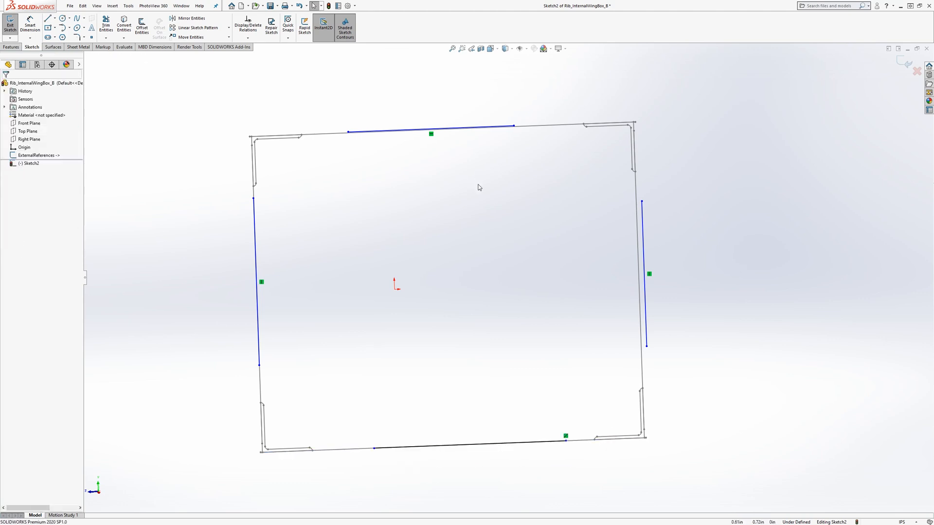
- Exit the sketch and switch back to the Assy_Wing_6 assembly window
{"action": "middle_click_drag", "start_coordinate": [478, 185], "coordinate": [329, 132]}
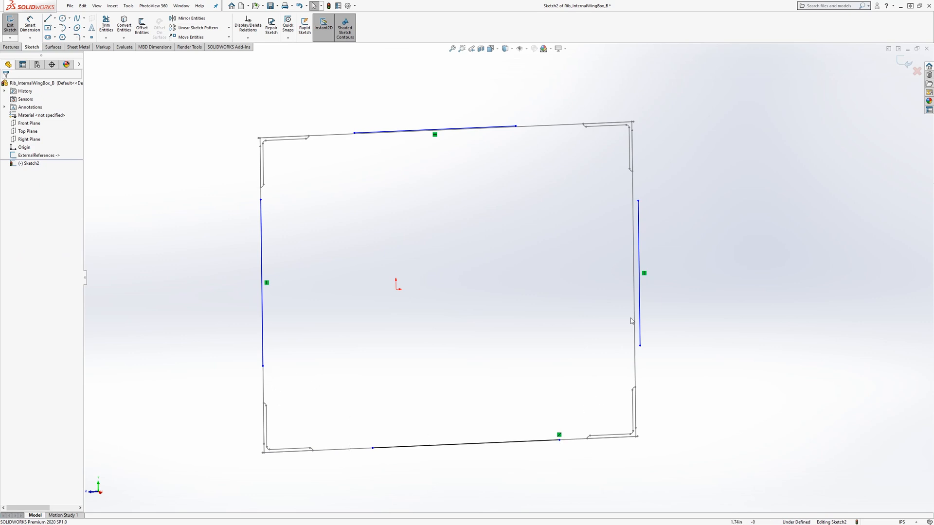
{"action": "left_click", "coordinate": [10, 24]}
{"action": "left_click", "coordinate": [180, 6]}
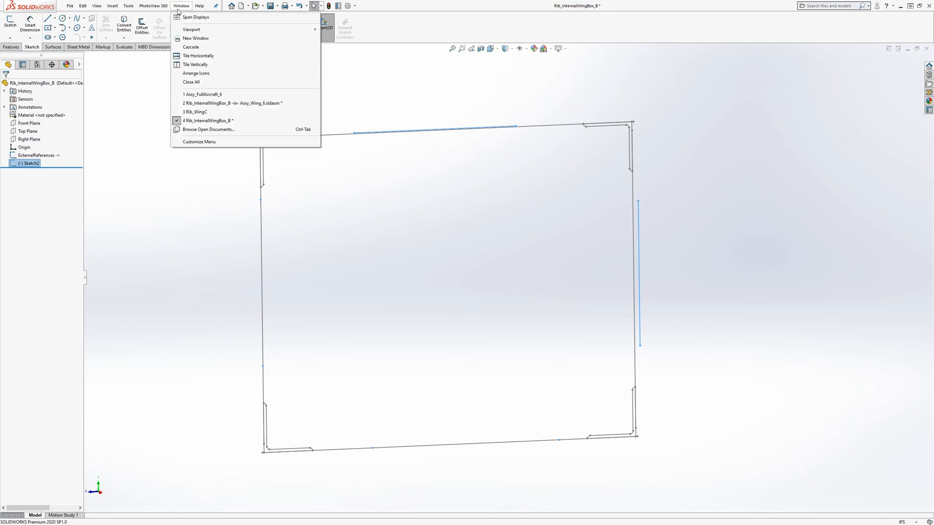
{"action": "left_click", "coordinate": [209, 104]}
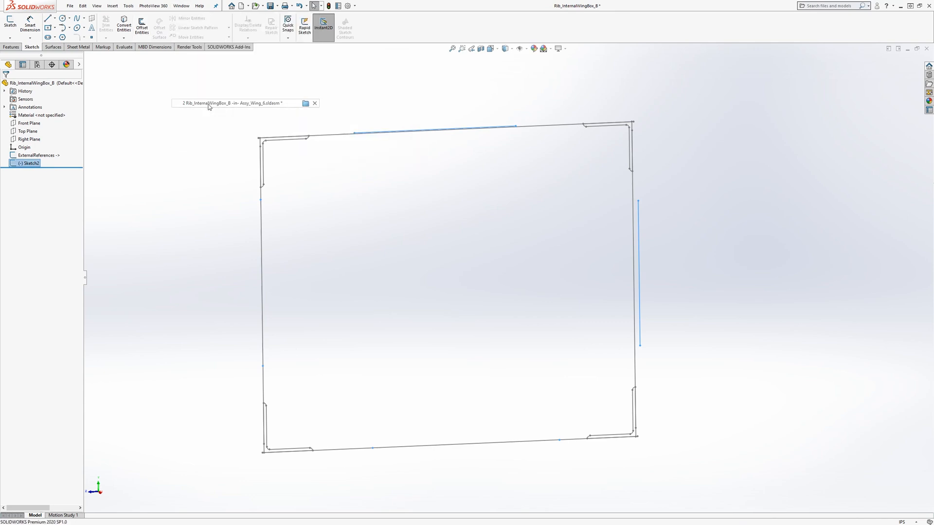
- Open the Rib_WingA part from the Assy_Wing_6 assembly in its own window
{"action": "left_click", "coordinate": [61, 41]}
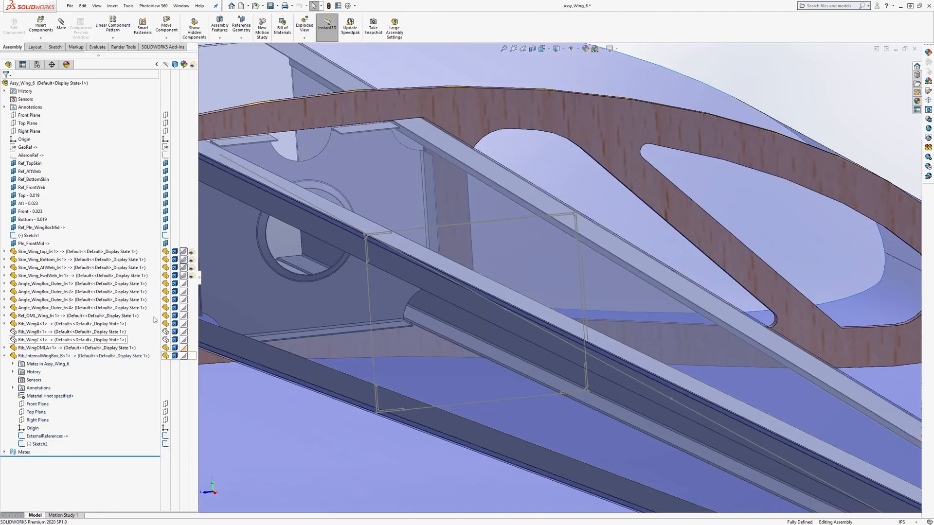
{"action": "left_click", "coordinate": [52, 326]}
{"action": "right_click", "coordinate": [52, 327]}
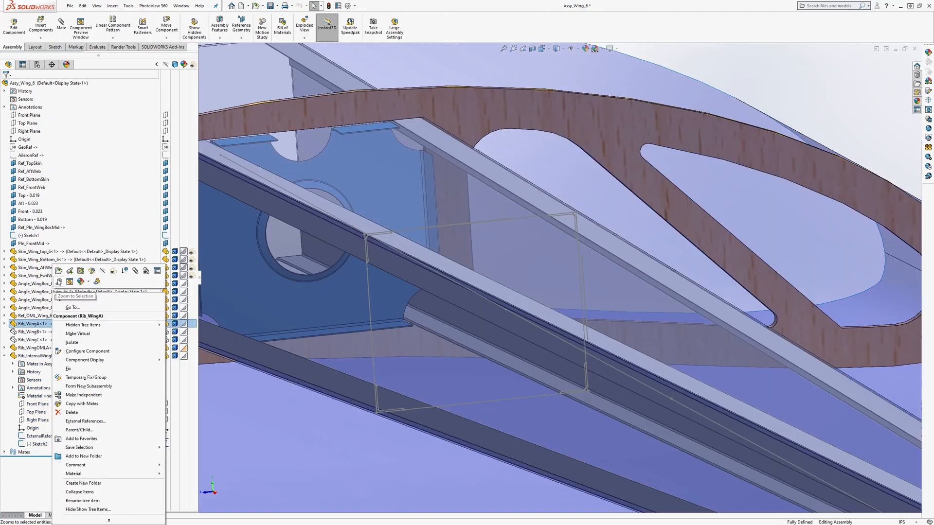
{"action": "left_click", "coordinate": [59, 271]}
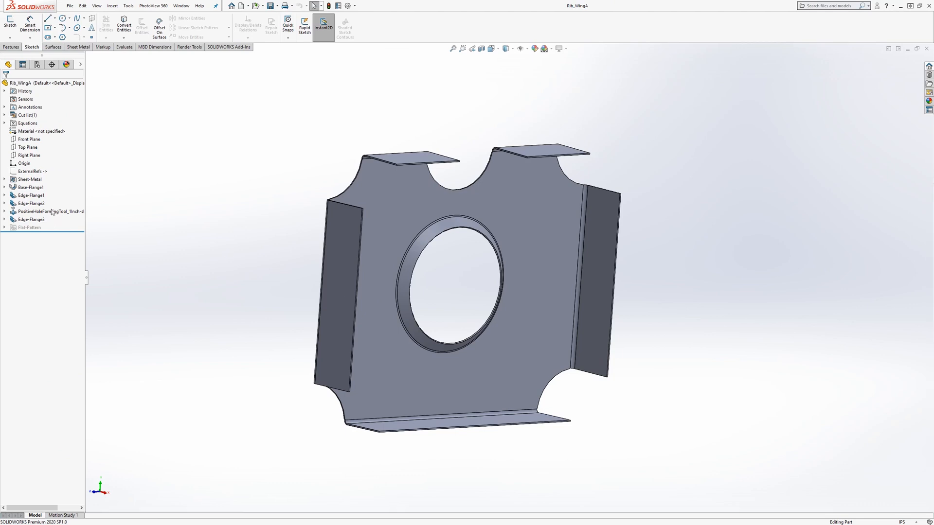
- Expand the Sheet-Metal folder and Base-Flange1 of Rib_WingA and view the flange's Sketch2 face-on
{"action": "left_click", "coordinate": [4, 179]}
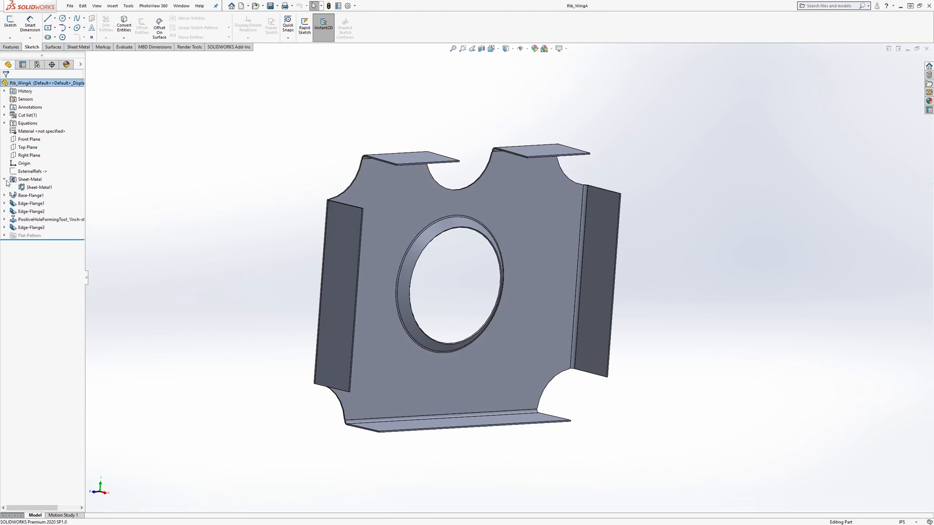
{"action": "left_click", "coordinate": [5, 196]}
{"action": "left_click", "coordinate": [33, 203]}
{"action": "key", "text": "ctrl+8"}
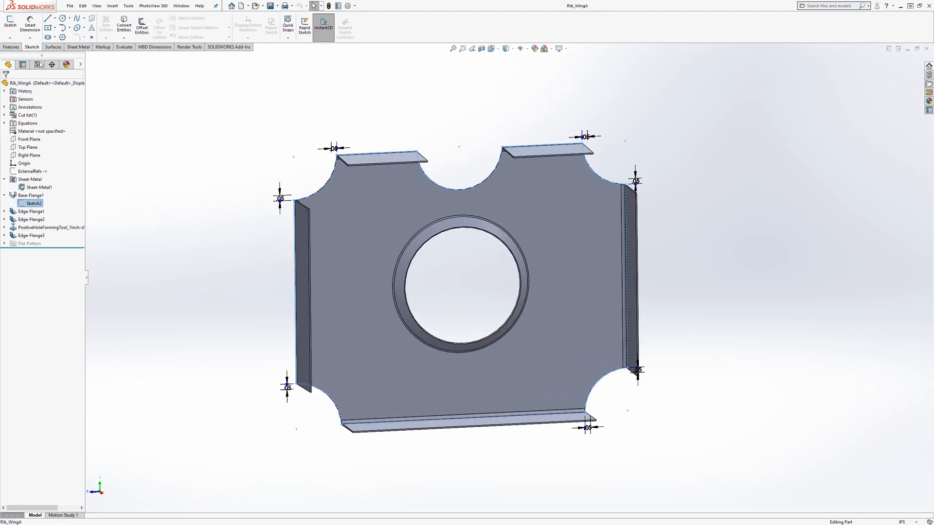
- Show the ExternalRefs sketch of Rib_WingA and turn on sketch visibility in the view
{"action": "right_click", "coordinate": [31, 171]}
{"action": "left_click", "coordinate": [37, 158]}
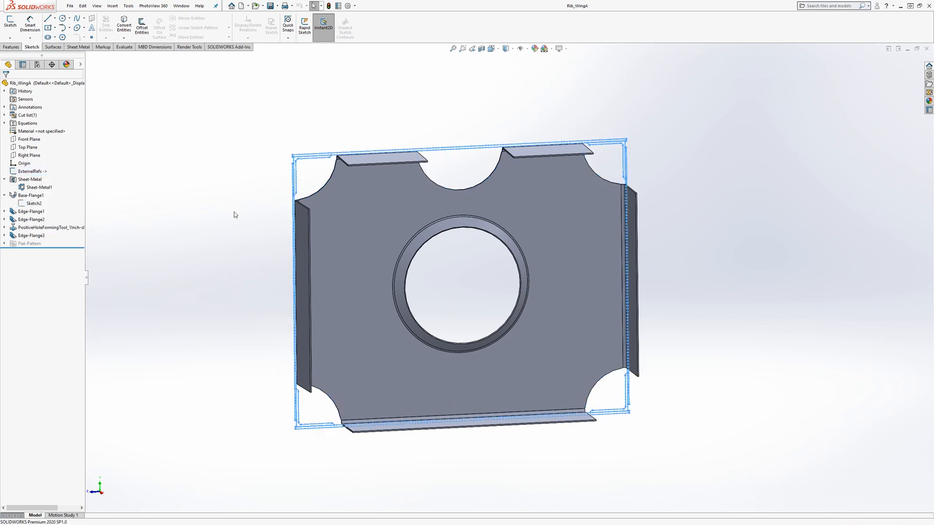
{"action": "left_click", "coordinate": [146, 195]}
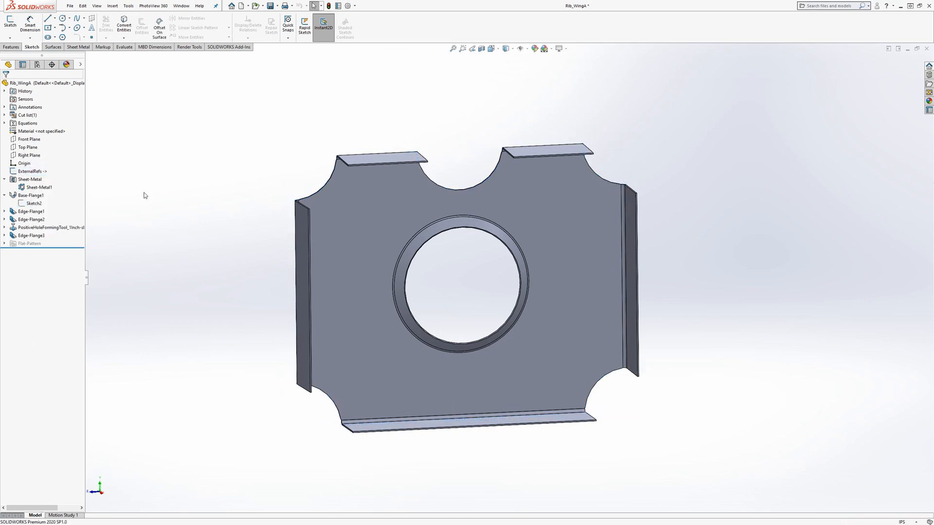
{"action": "left_click", "coordinate": [522, 48]}
{"action": "left_click", "coordinate": [531, 130]}
{"action": "mouse_move", "coordinate": [243, 160]}
{"action": "middle_mouse_down"}
{"action": "mouse_move", "coordinate": [217, 125]}
{"action": "mouse_move", "coordinate": [231, 143]}
{"action": "middle_mouse_up"}
- Open Base-Flange1's Sketch2 for editing, examine its corner and upper-edge cutouts against the external references, and exit the sketch
{"action": "left_click", "coordinate": [32, 172]}
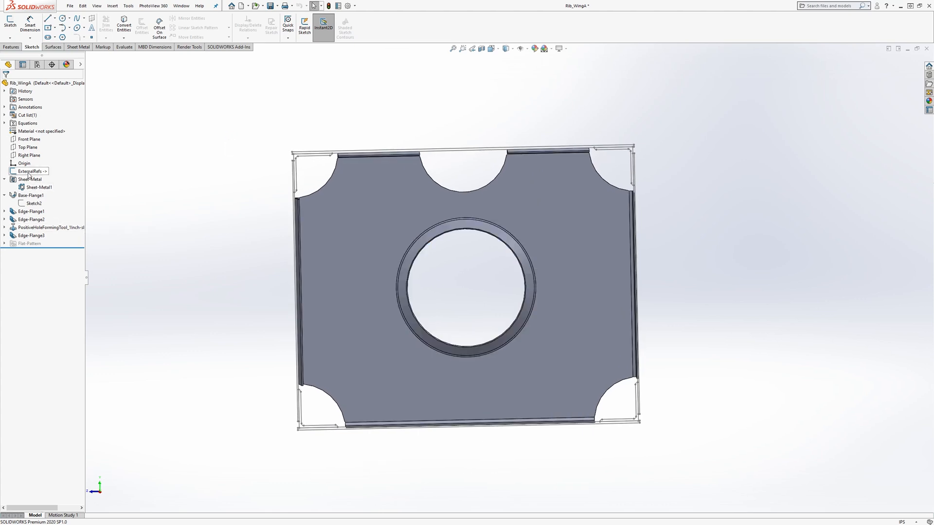
{"action": "left_click", "coordinate": [33, 203]}
{"action": "left_click", "coordinate": [10, 23]}
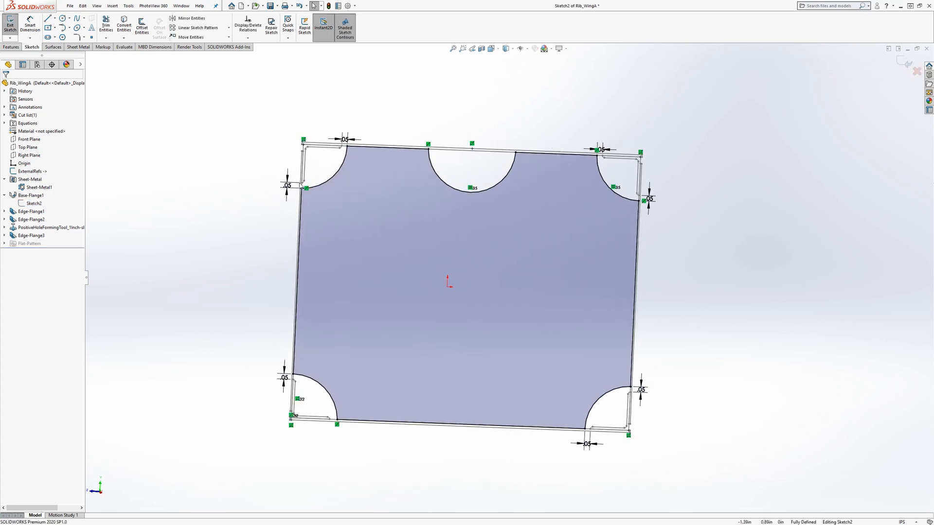
{"action": "scroll", "coordinate": [309, 188], "scroll_direction": "down", "scroll_amount": 7}
{"action": "scroll", "coordinate": [404, 233], "scroll_direction": "up", "scroll_amount": 3}
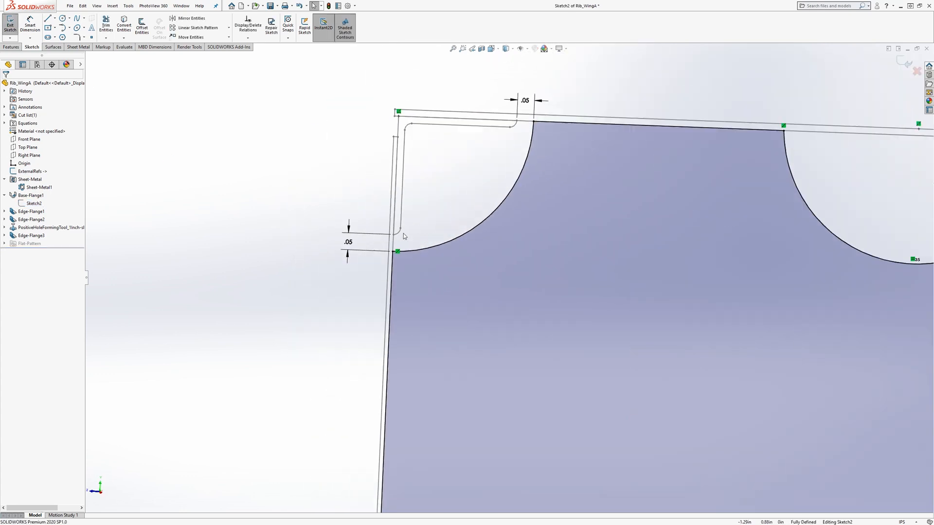
{"action": "scroll", "coordinate": [512, 168], "scroll_direction": "up", "scroll_amount": 5}
{"action": "scroll", "coordinate": [477, 187], "scroll_direction": "down", "scroll_amount": 8}
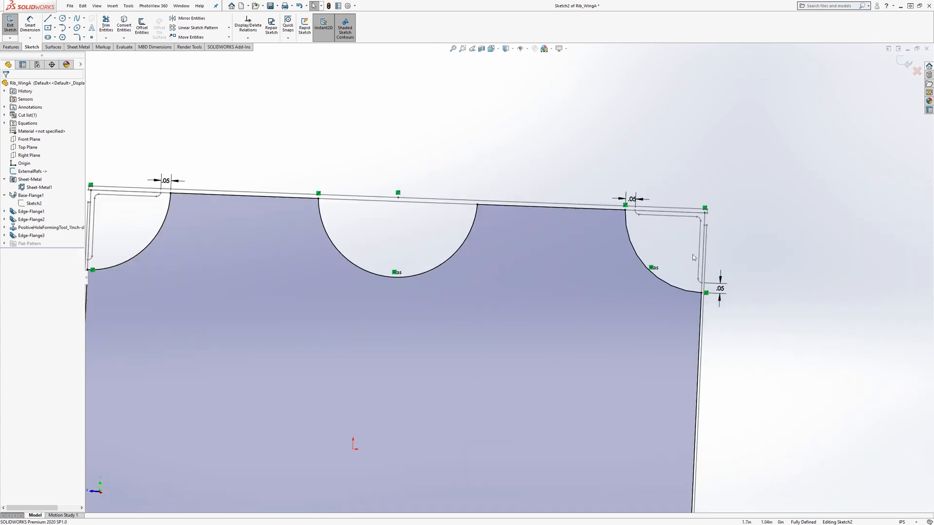
{"action": "scroll", "coordinate": [467, 414], "scroll_direction": "up", "scroll_amount": 5}
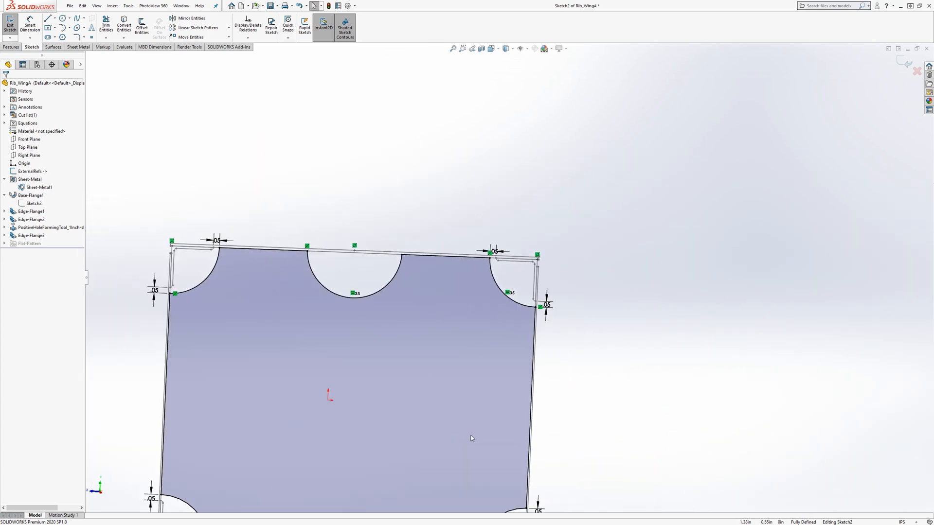
{"action": "scroll", "coordinate": [436, 341], "scroll_direction": "down", "scroll_amount": 2}
{"action": "scroll", "coordinate": [430, 348], "scroll_direction": "up", "scroll_amount": 4}
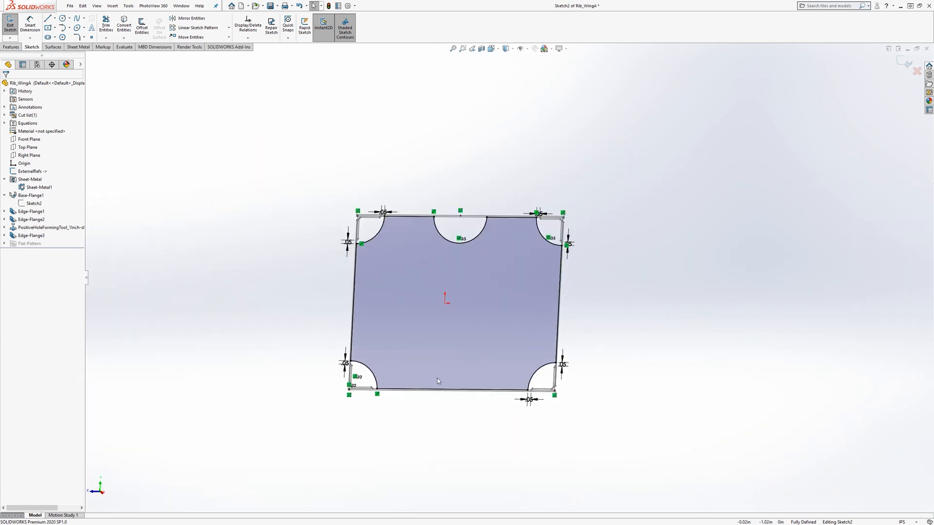
{"action": "scroll", "coordinate": [494, 329], "scroll_direction": "down", "scroll_amount": 2}
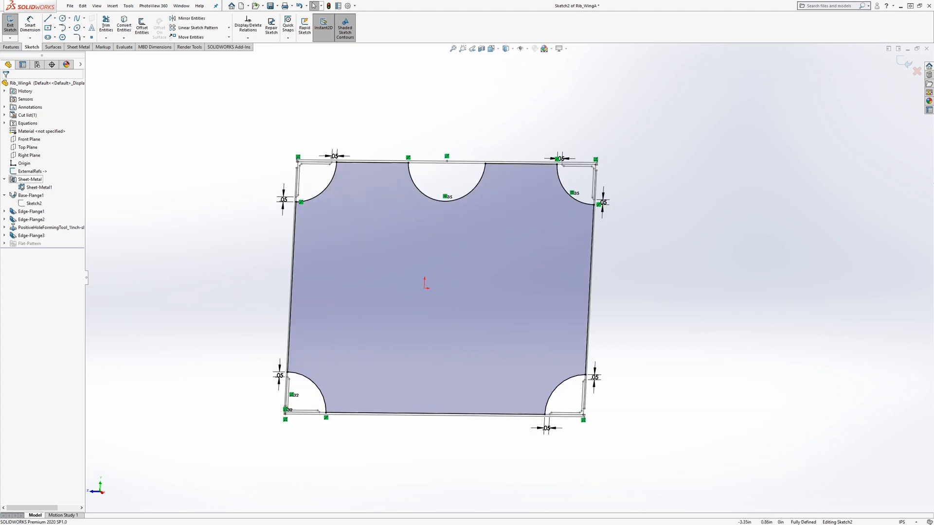
{"action": "left_click", "coordinate": [10, 24]}
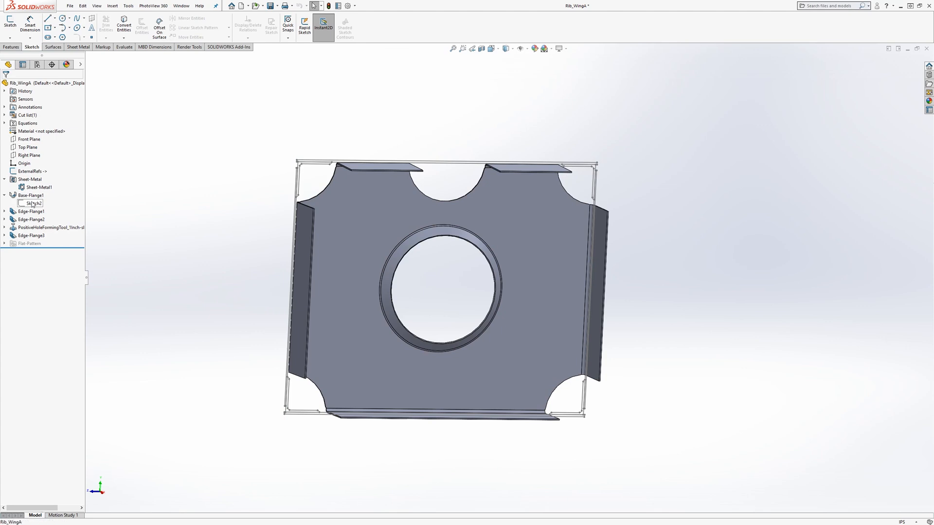
- Examine Base-Flange1 and the upper and lower flanges of Edge-Flange1 on the rib, including from the side
{"action": "left_click", "coordinate": [30, 195]}
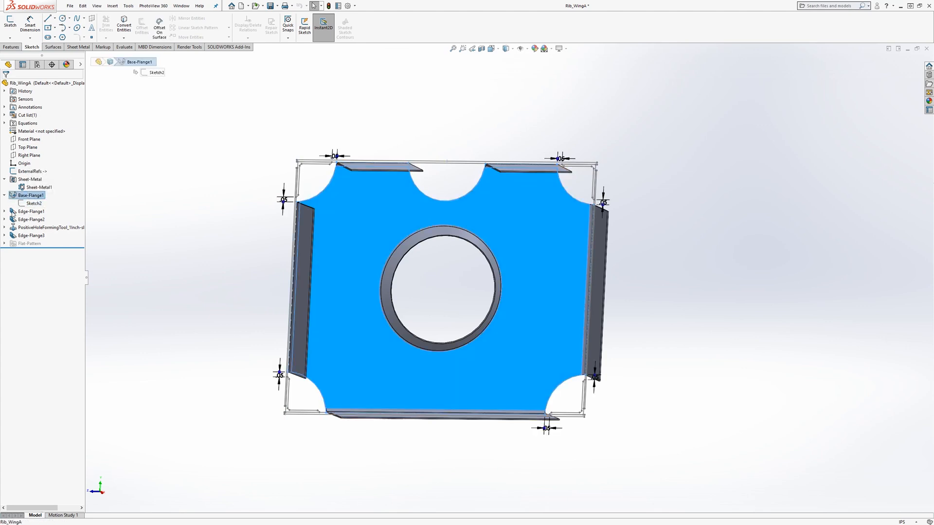
{"action": "left_click", "coordinate": [4, 212]}
{"action": "left_click", "coordinate": [22, 214]}
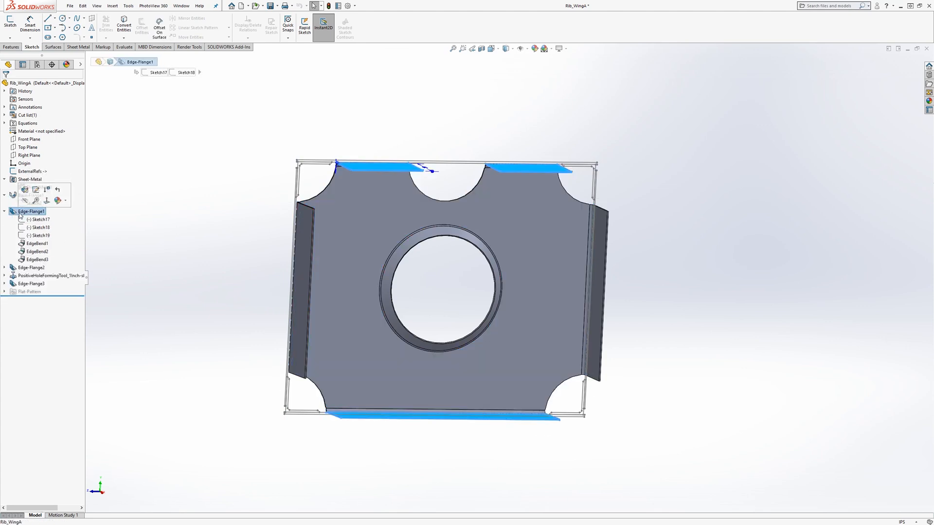
{"action": "left_click", "coordinate": [32, 267], "text": "ctrl"}
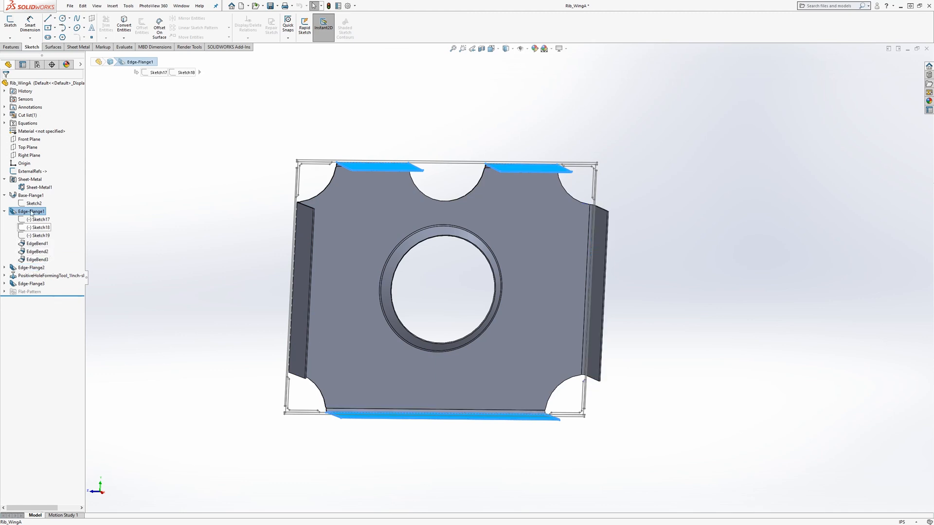
{"action": "middle_click_drag", "start_coordinate": [318, 274], "coordinate": [477, 177]}
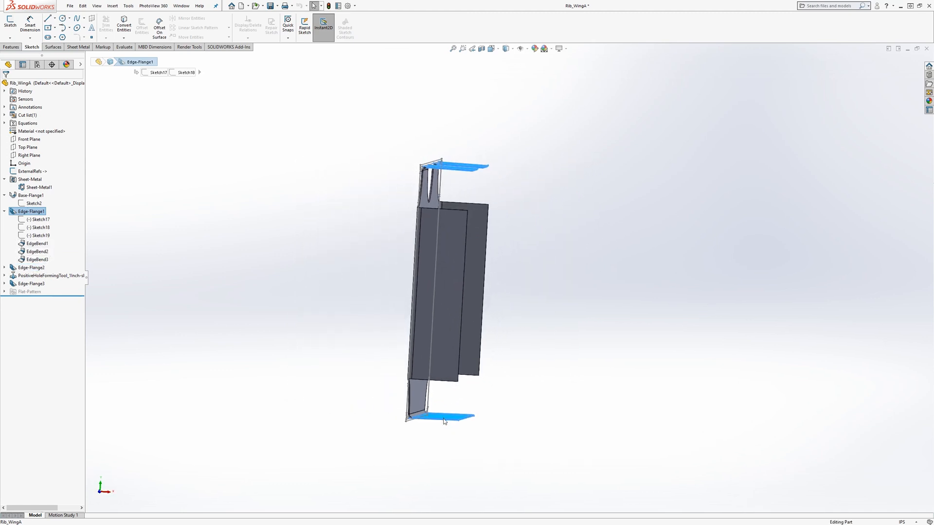
{"action": "middle_click_drag", "start_coordinate": [454, 295], "coordinate": [423, 306]}
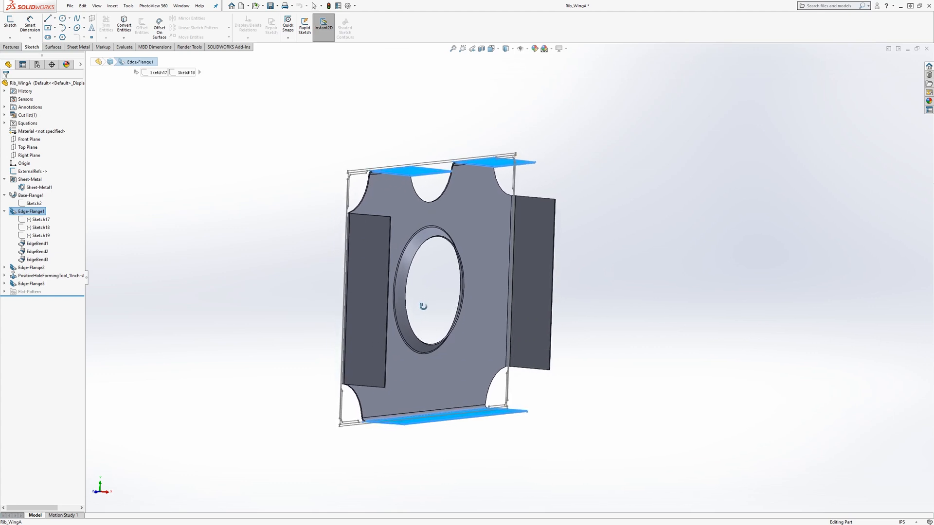
- Examine the side flanges Edge-Flange2 and Edge-Flange3 against the wing box reference outline
{"action": "left_click", "coordinate": [38, 269]}
{"action": "middle_click_drag", "start_coordinate": [348, 307], "coordinate": [357, 332]}
{"action": "middle_click_drag", "start_coordinate": [634, 306], "coordinate": [642, 306]}
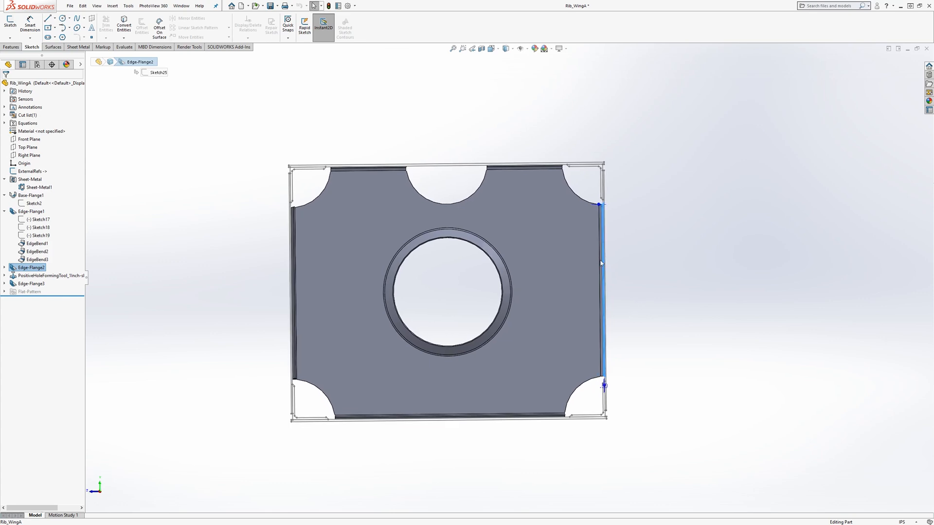
{"action": "middle_click_drag", "start_coordinate": [435, 310], "coordinate": [293, 317]}
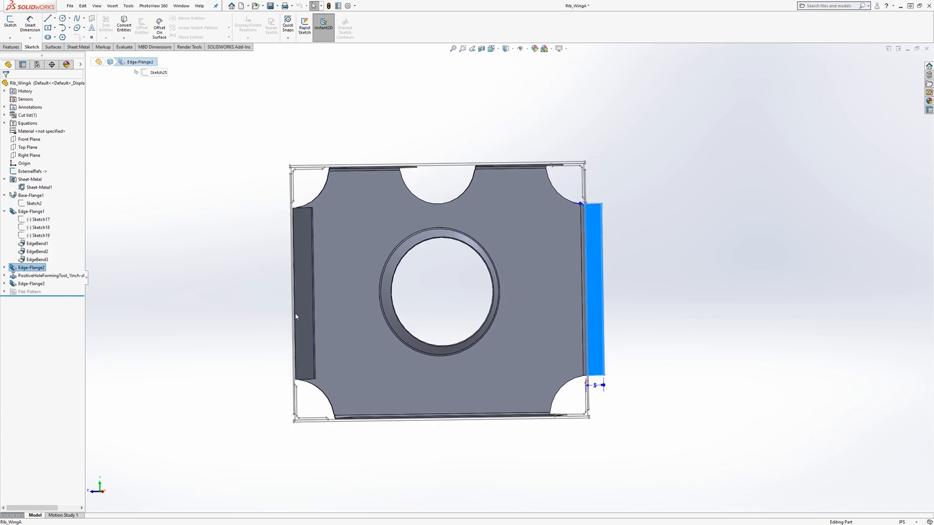
{"action": "left_click", "coordinate": [31, 283]}
{"action": "mouse_move", "coordinate": [235, 317]}
{"action": "middle_mouse_down"}
{"action": "mouse_move", "coordinate": [447, 335]}
{"action": "mouse_move", "coordinate": [413, 340]}
{"action": "mouse_move", "coordinate": [368, 317]}
{"action": "middle_mouse_up"}
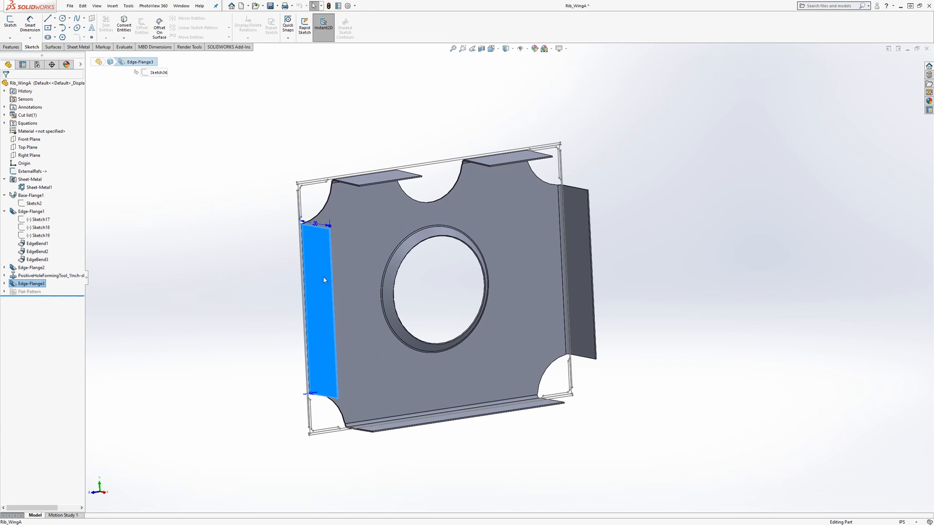
{"action": "middle_click_drag", "start_coordinate": [328, 299], "coordinate": [275, 273]}
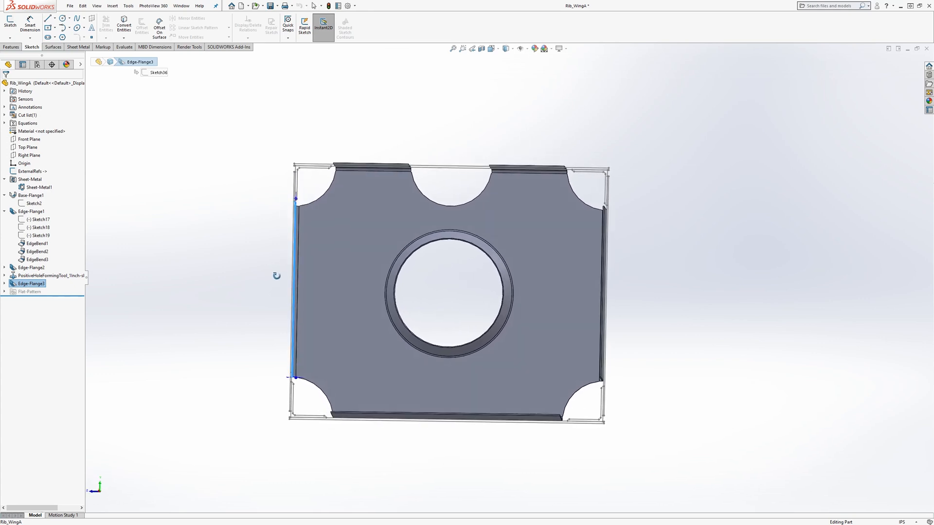
- Switch to the Assy_FullAircraft_6 assembly and examine the wing box ribs in a top view
{"action": "left_click", "coordinate": [181, 5]}
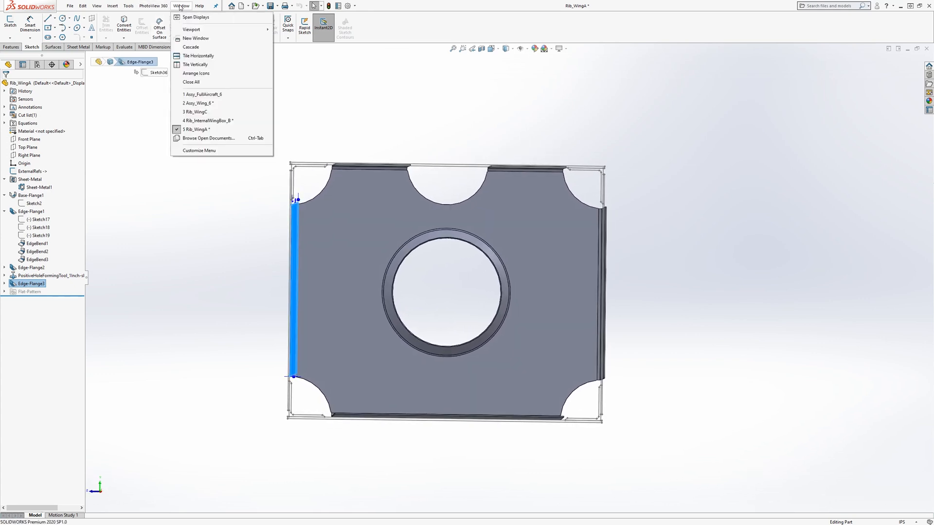
{"action": "left_click", "coordinate": [201, 101]}
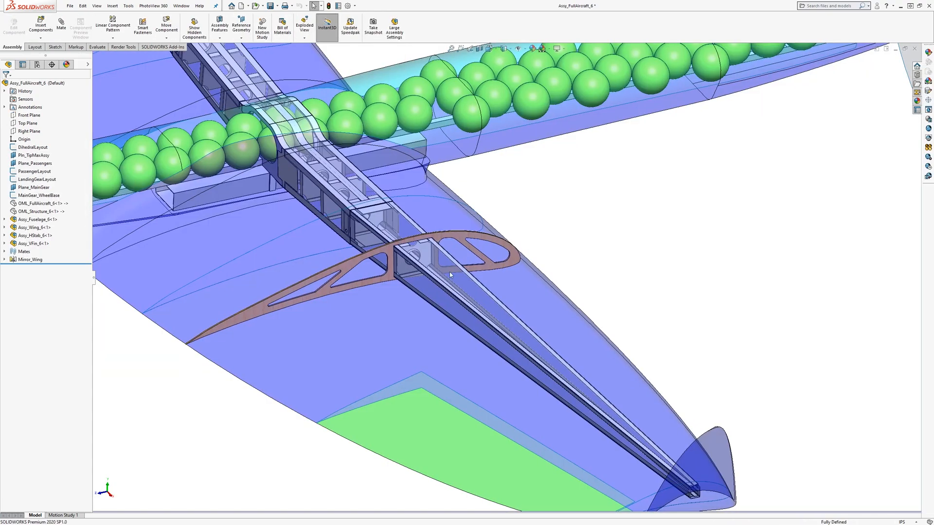
{"action": "middle_click_drag", "start_coordinate": [450, 272], "coordinate": [508, 298]}
{"action": "key", "text": "space"}
{"action": "left_click", "coordinate": [418, 289]}
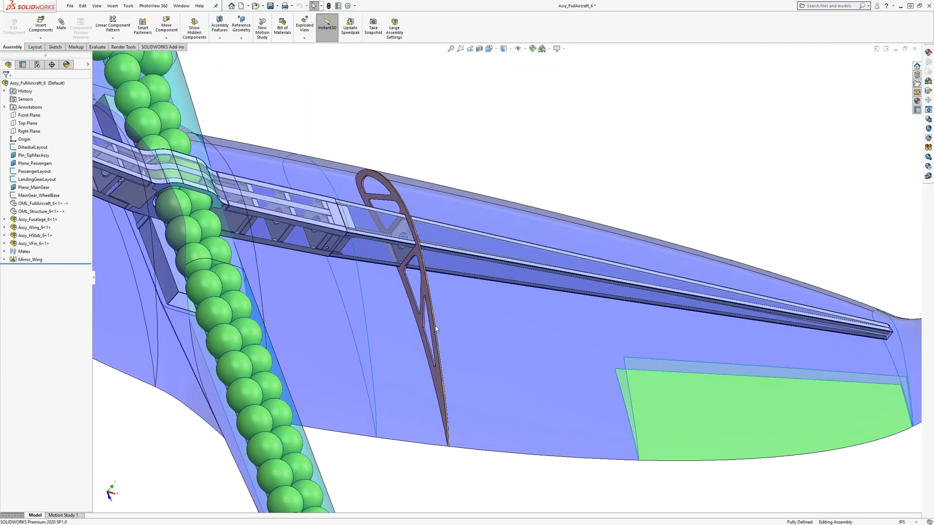
{"action": "scroll", "coordinate": [547, 248], "scroll_direction": "down", "scroll_amount": 10}
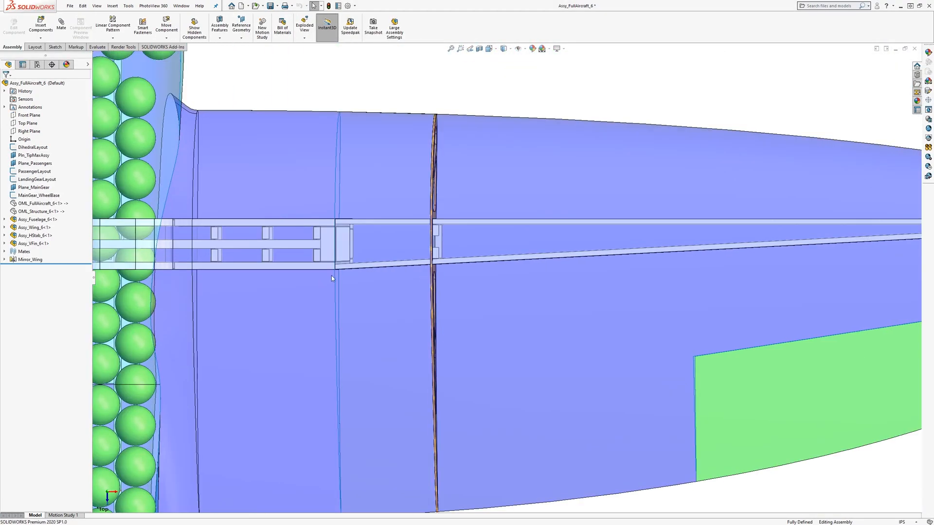
- Return to the Rib_WingA part and examine its PositiveHoleFormingTool feature around the central hole
{"action": "left_click", "coordinate": [181, 6]}
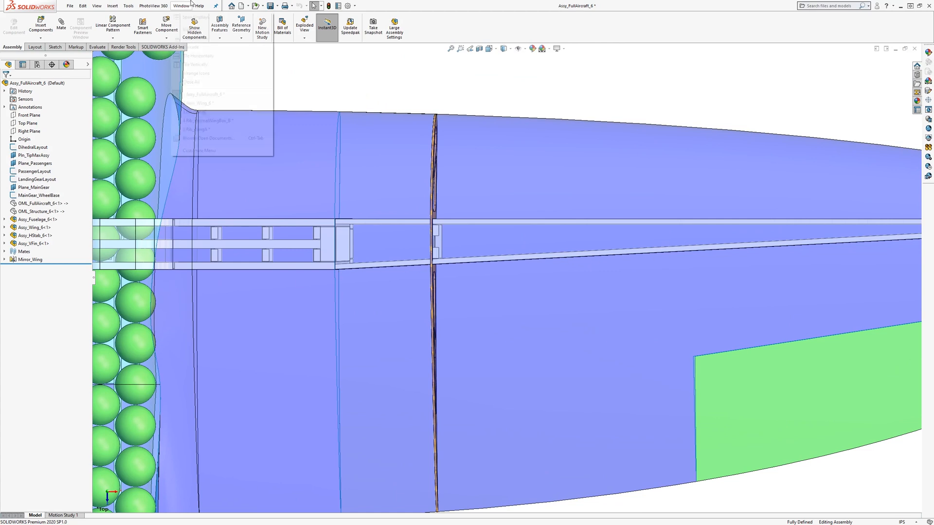
{"action": "left_click", "coordinate": [197, 129]}
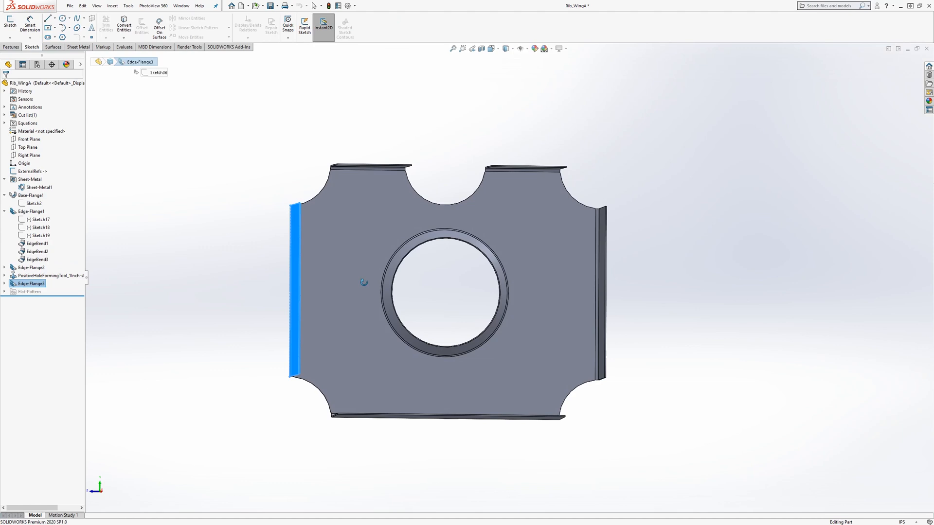
{"action": "middle_click_drag", "start_coordinate": [363, 282], "coordinate": [402, 269]}
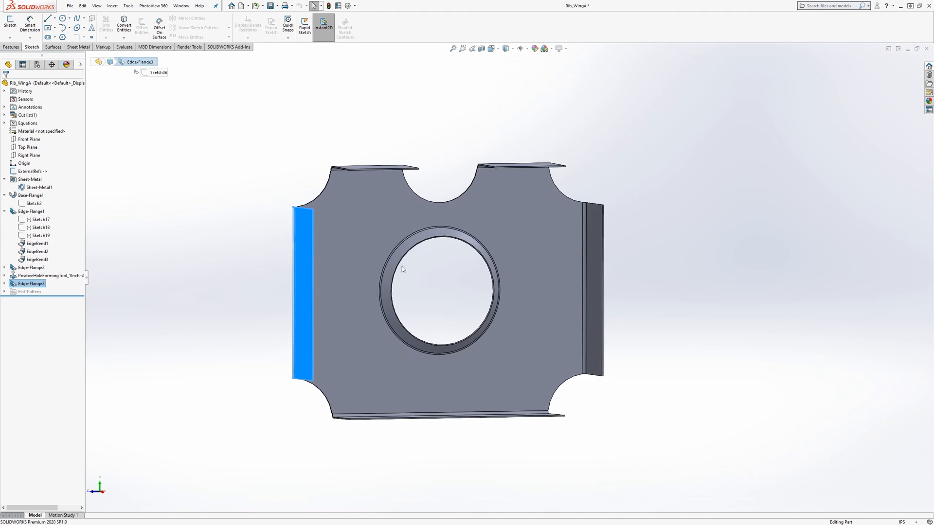
{"action": "left_click", "coordinate": [422, 238]}
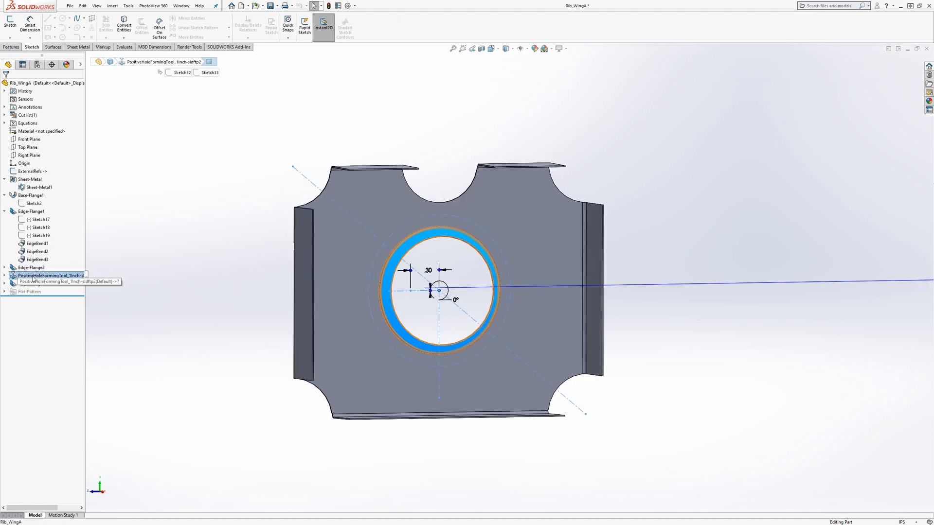
{"action": "middle_click_drag", "start_coordinate": [425, 284], "coordinate": [440, 292]}
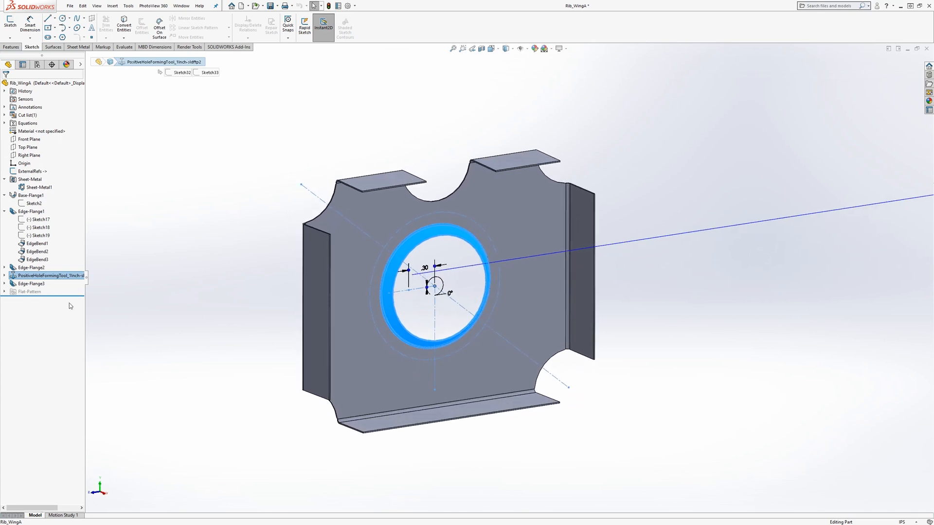
- Open the Design Library from Rib_WingA to look for the forming tools, and return to viewing the formed hole
{"action": "left_click", "coordinate": [79, 47]}
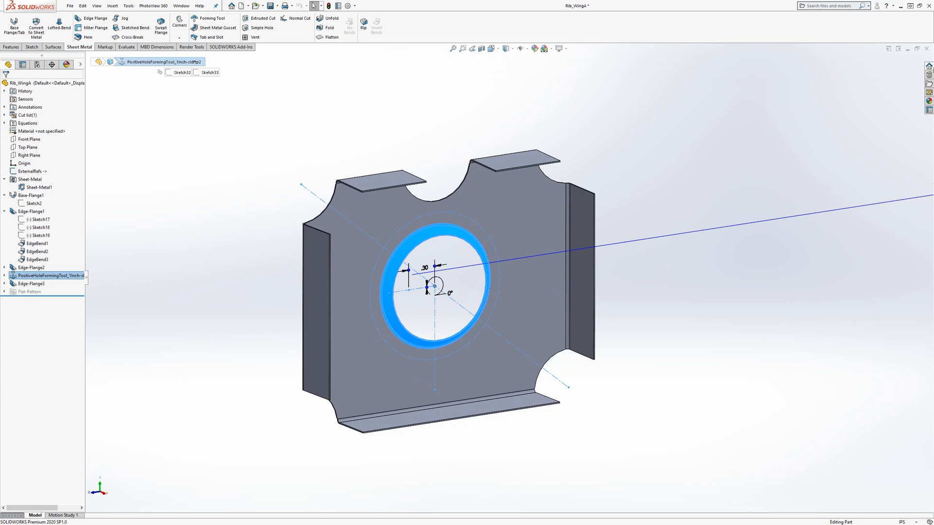
{"action": "left_click", "coordinate": [929, 74]}
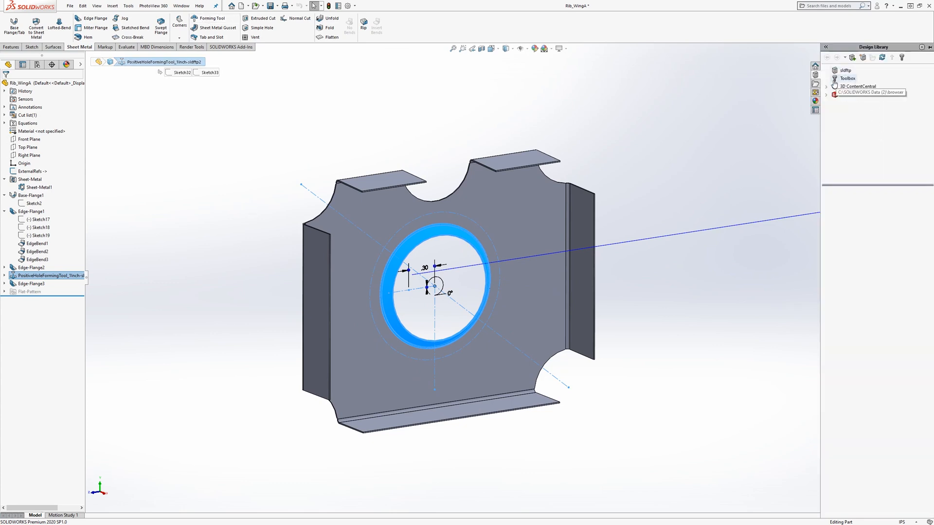
{"action": "left_click", "coordinate": [825, 47]}
{"action": "left_click", "coordinate": [694, 47]}
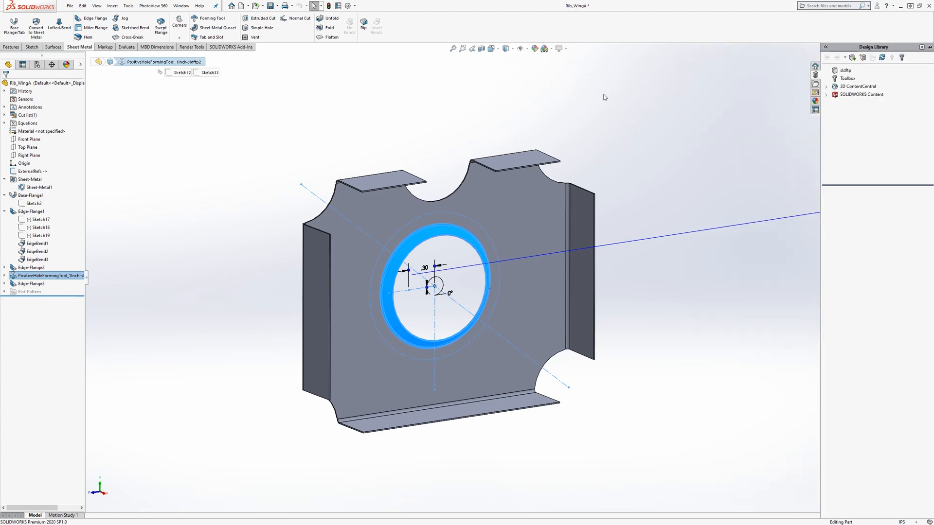
{"action": "left_click", "coordinate": [604, 96]}
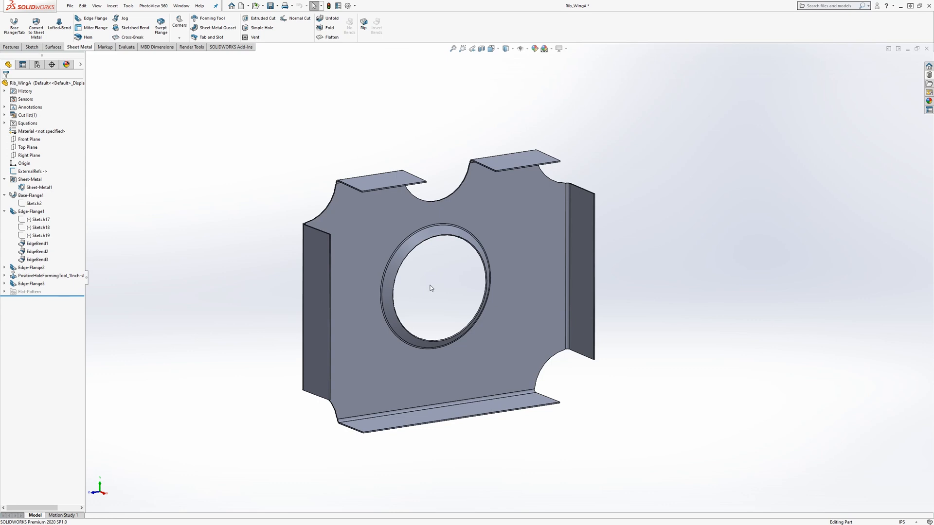
{"action": "middle_click_drag", "start_coordinate": [430, 288], "coordinate": [449, 292]}
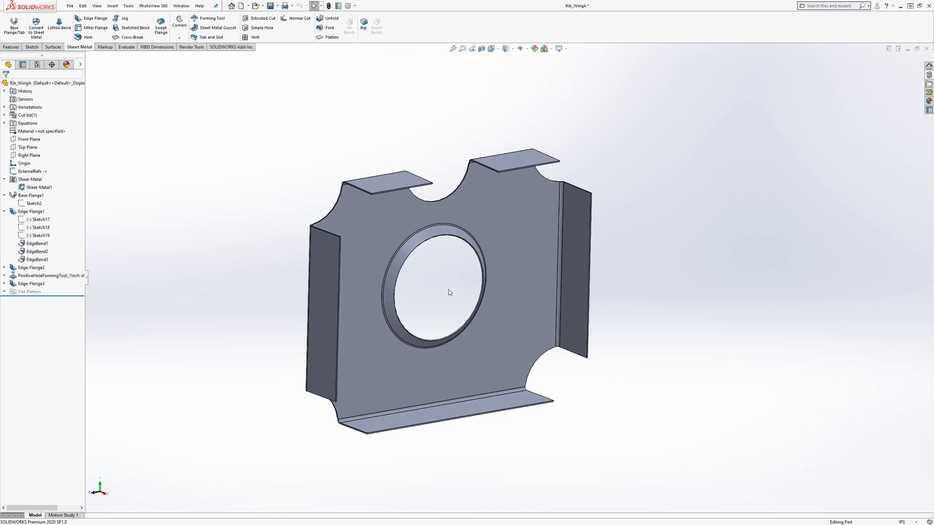
- View the Rib_WingC part, and switch to Rib_InternalWingBox_B to highlight its ExternalReferences sketch
{"action": "left_click", "coordinate": [181, 7]}
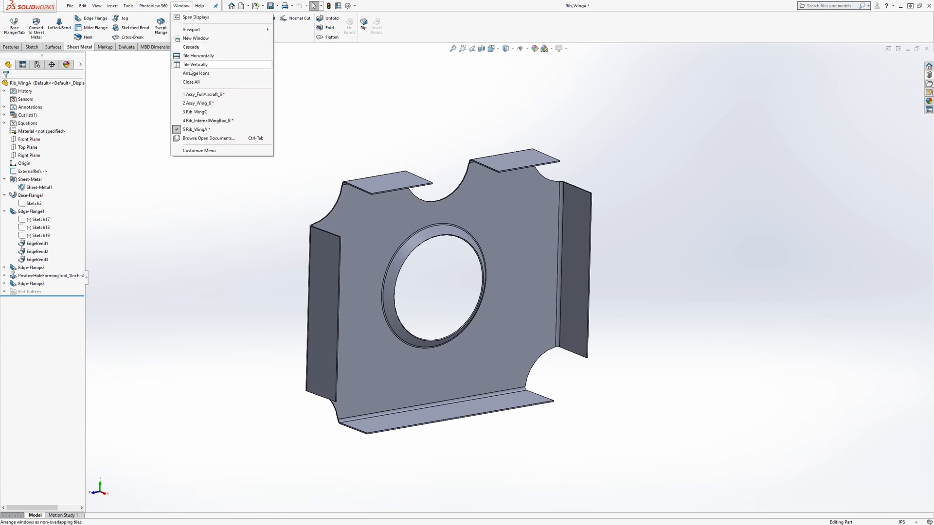
{"action": "left_click", "coordinate": [258, 111]}
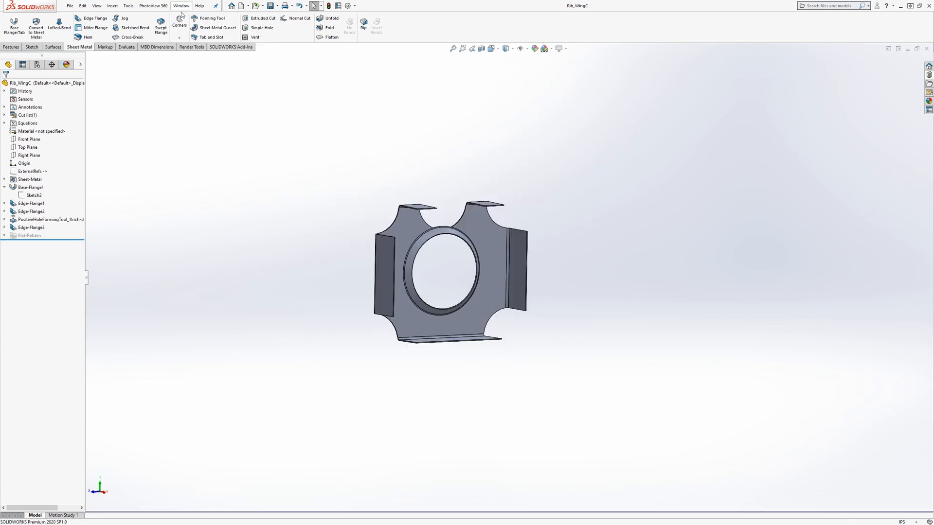
{"action": "left_click", "coordinate": [178, 6]}
{"action": "left_click", "coordinate": [209, 120]}
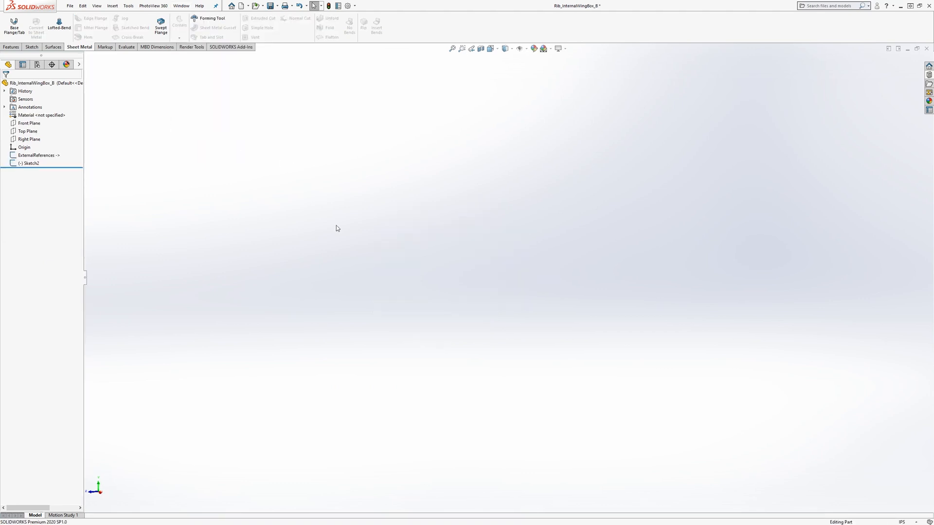
{"action": "left_click", "coordinate": [38, 158]}
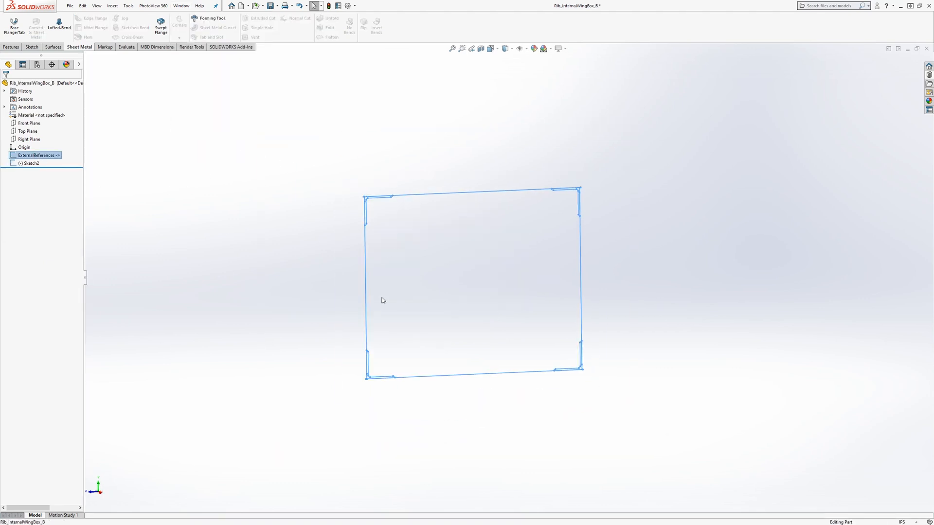
- Switch to the Assy_Wing_6 assembly and rebuild it with the changed models
{"action": "left_click", "coordinate": [181, 5]}
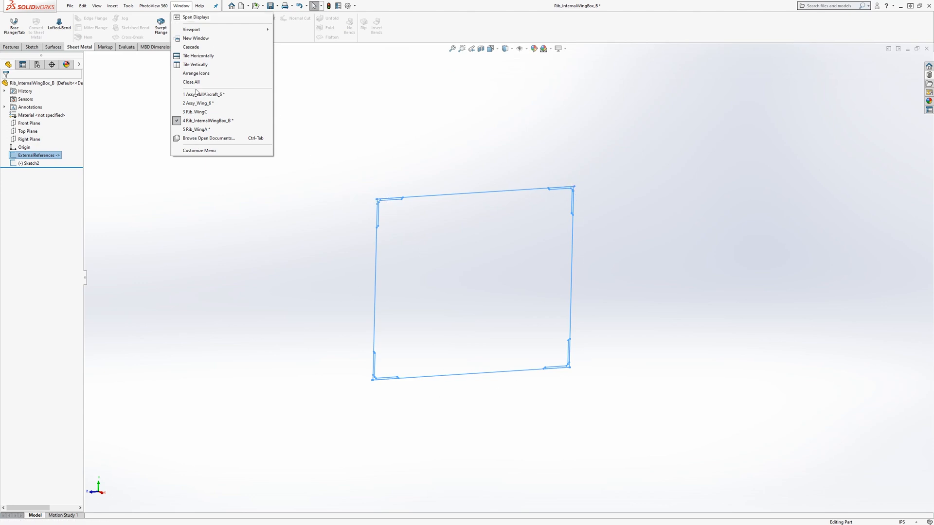
{"action": "mouse_move", "coordinate": [202, 107]}
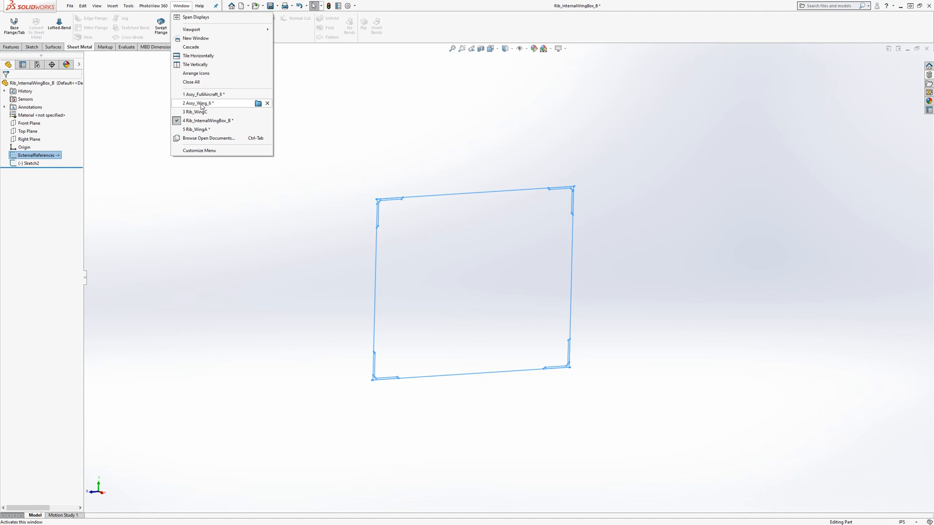
{"action": "left_click", "coordinate": [203, 107]}
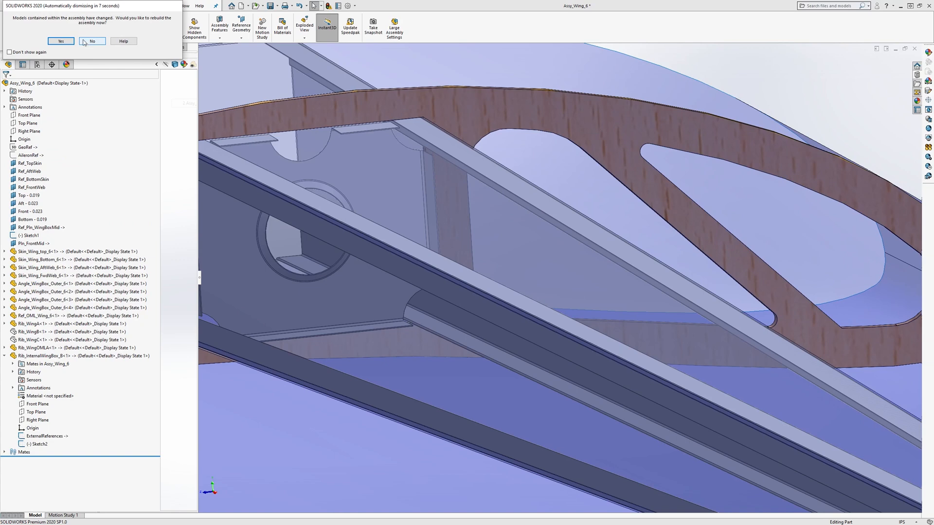
{"action": "left_click", "coordinate": [69, 42]}
- Examine the wing box along the span, including Rib_WingA and the outline of Rib_InternalWingBox_B
{"action": "scroll", "coordinate": [541, 307], "scroll_direction": "up", "scroll_amount": 6}
{"action": "middle_click_drag", "start_coordinate": [545, 322], "coordinate": [596, 319]}
{"action": "scroll", "coordinate": [594, 306], "scroll_direction": "up", "scroll_amount": 5}
{"action": "scroll", "coordinate": [469, 271], "scroll_direction": "down", "scroll_amount": 5}
{"action": "middle_click_drag", "start_coordinate": [564, 246], "coordinate": [577, 286]}
{"action": "scroll", "coordinate": [577, 288], "scroll_direction": "up", "scroll_amount": 5}
{"action": "scroll", "coordinate": [651, 327], "scroll_direction": "down", "scroll_amount": 5}
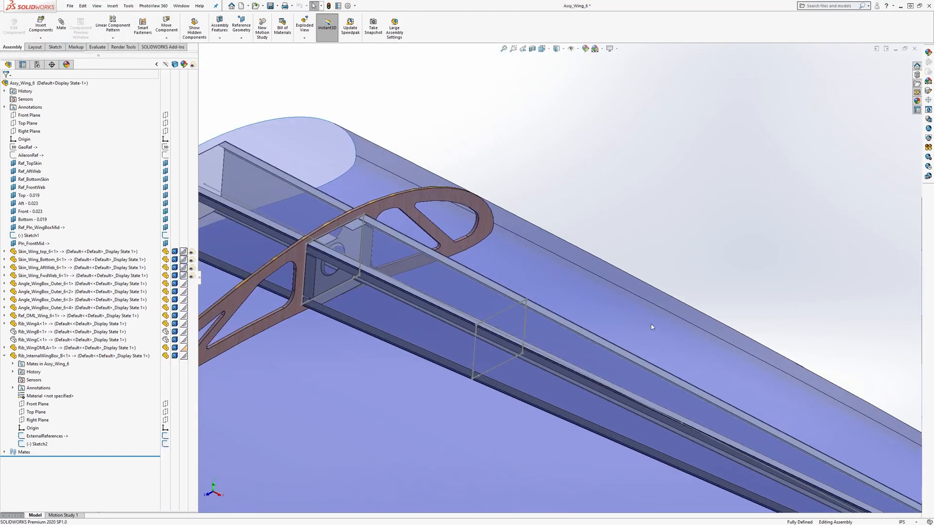
{"action": "middle_click_drag", "start_coordinate": [651, 324], "coordinate": [564, 307]}
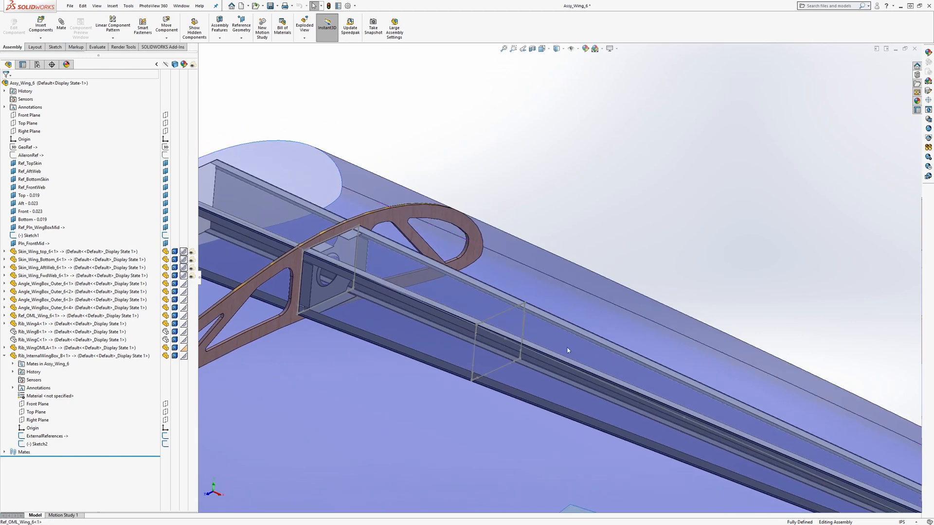
{"action": "scroll", "coordinate": [673, 402], "scroll_direction": "up", "scroll_amount": 3}
{"action": "scroll", "coordinate": [632, 349], "scroll_direction": "up", "scroll_amount": 3}
{"action": "scroll", "coordinate": [469, 267], "scroll_direction": "down", "scroll_amount": 3}
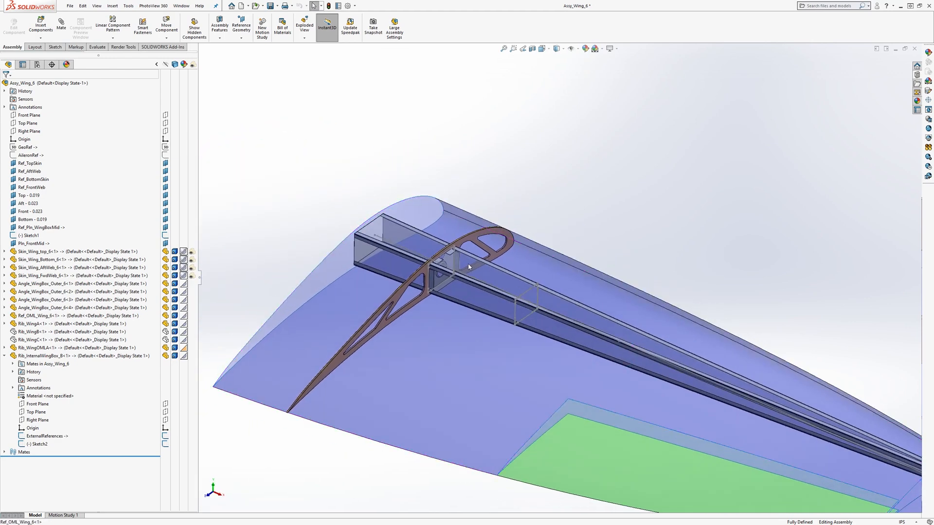
- Delete the Rib_InternalWingBox_B component from the assembly together with its dependent mates
{"action": "right_click", "coordinate": [47, 356]}
{"action": "left_click", "coordinate": [65, 412]}
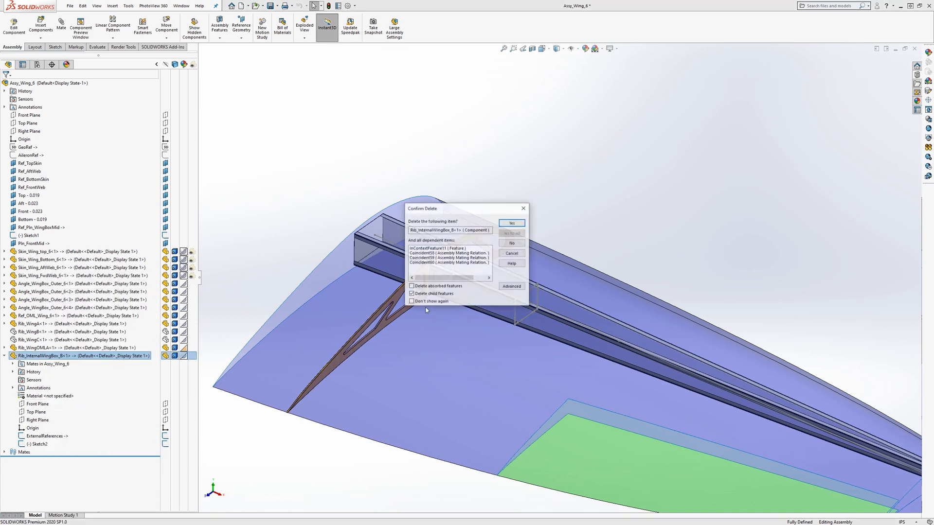
{"action": "left_click", "coordinate": [510, 223]}
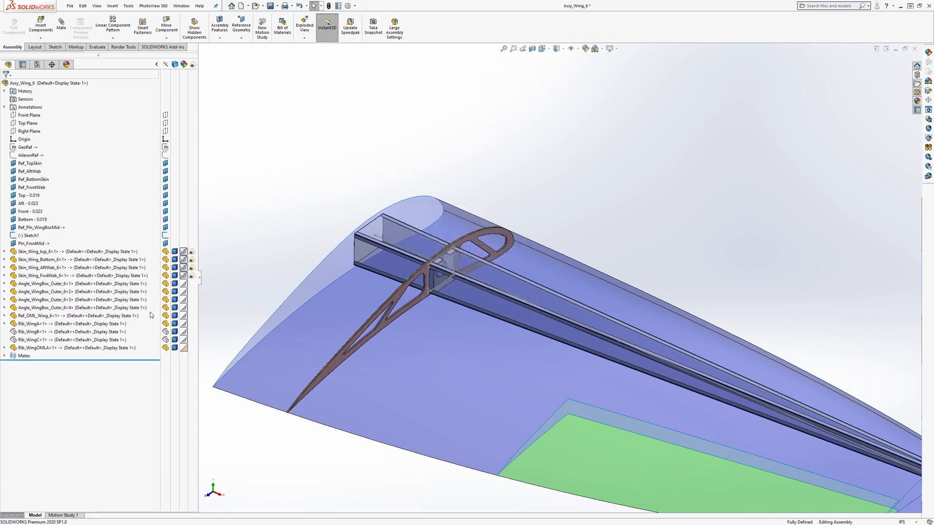
- Start a Copy with Mates of Rib_WingA, repeating the Ref_Pln_WingBoxMid reference for the Coincident42 mate
{"action": "middle_click_drag", "start_coordinate": [420, 310], "coordinate": [430, 292]}
{"action": "scroll", "coordinate": [489, 287], "scroll_direction": "down", "scroll_amount": 3}
{"action": "middle_click_drag", "start_coordinate": [487, 287], "coordinate": [547, 274]}
{"action": "scroll", "coordinate": [550, 276], "scroll_direction": "up", "scroll_amount": 2}
{"action": "scroll", "coordinate": [597, 320], "scroll_direction": "down", "scroll_amount": 1}
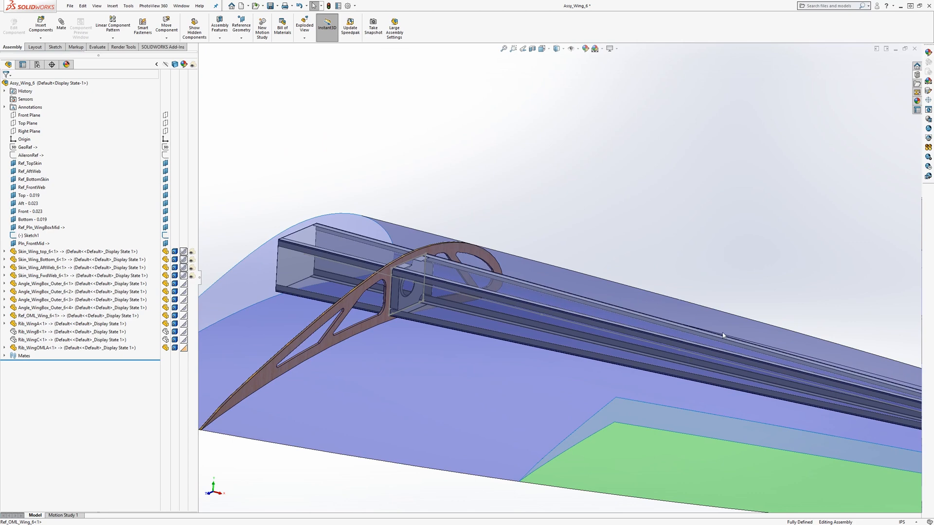
{"action": "middle_click_drag", "start_coordinate": [483, 267], "coordinate": [368, 268]}
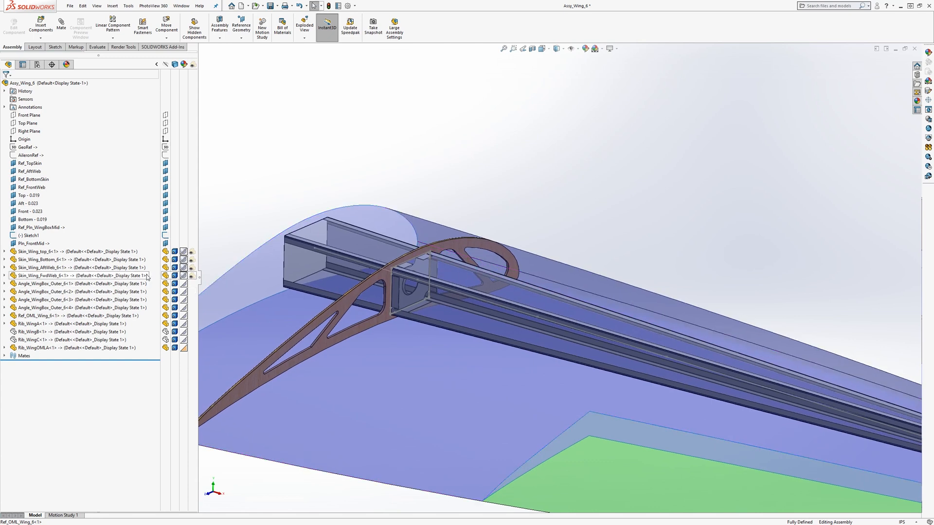
{"action": "left_click", "coordinate": [38, 325]}
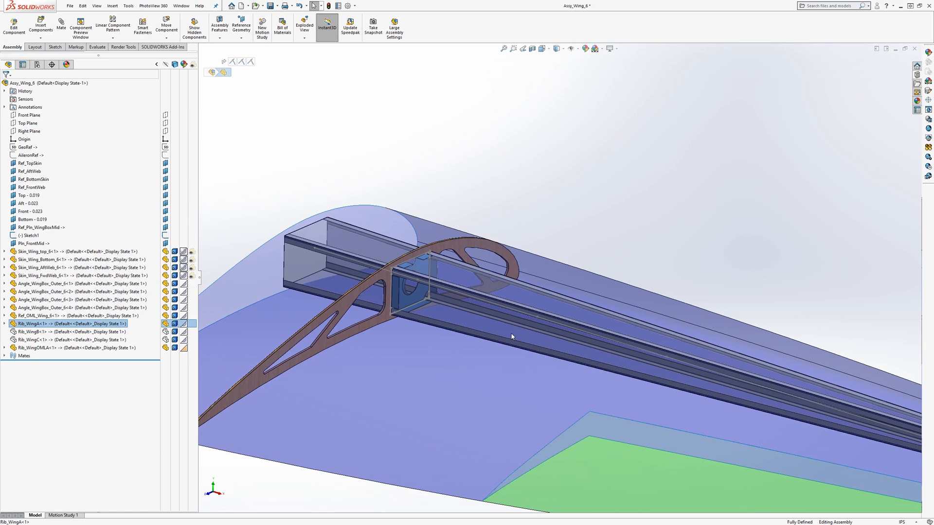
{"action": "middle_click_drag", "start_coordinate": [485, 312], "coordinate": [229, 205]}
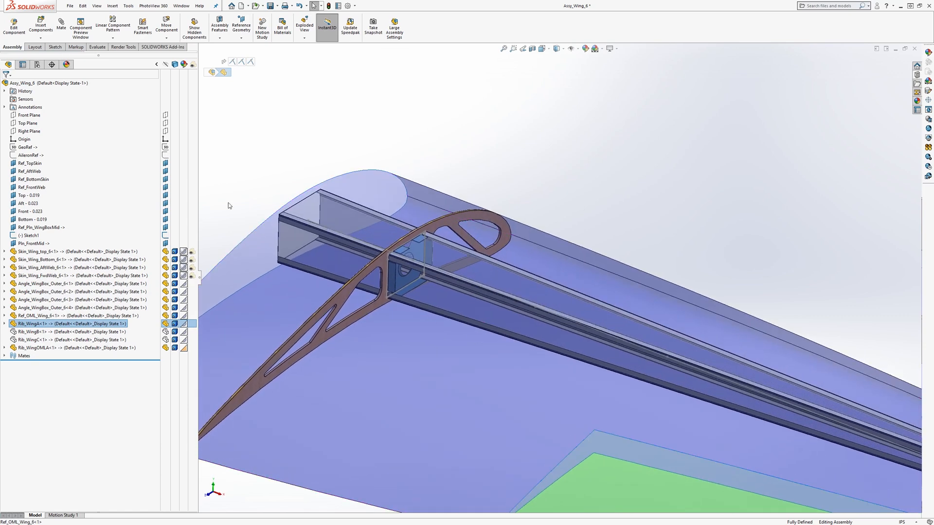
{"action": "left_click", "coordinate": [40, 38]}
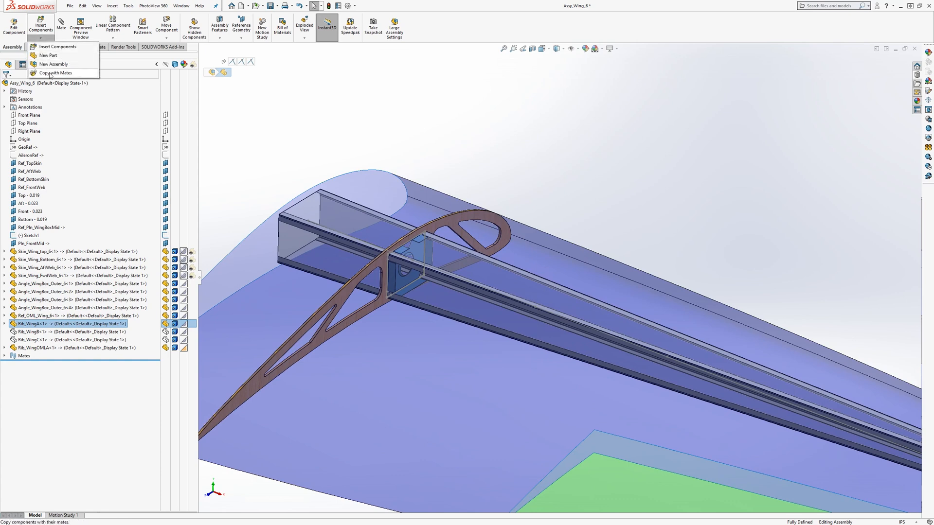
{"action": "left_click", "coordinate": [50, 74]}
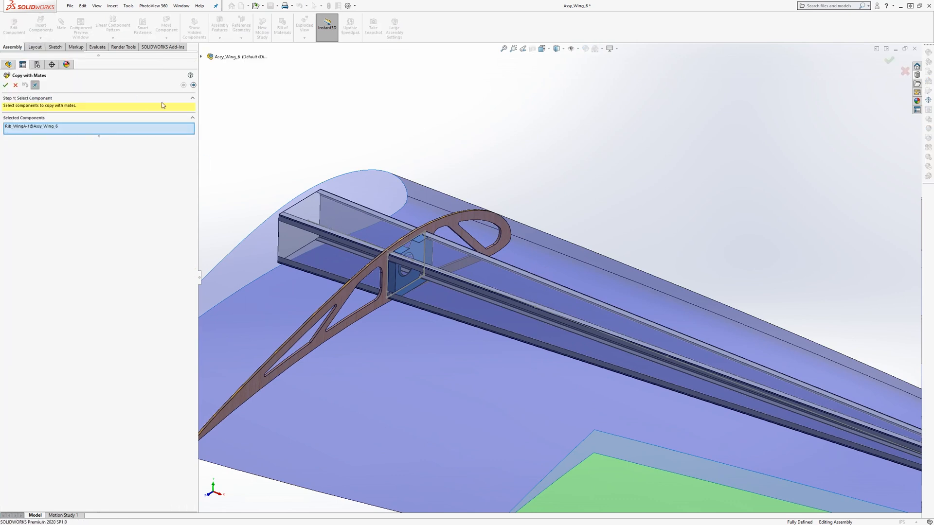
{"action": "left_click", "coordinate": [193, 85]}
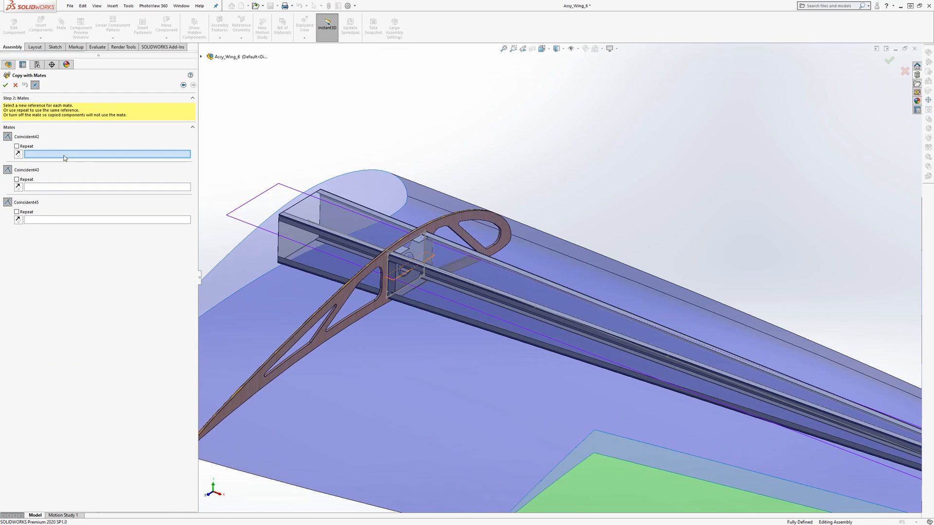
{"action": "middle_click_drag", "start_coordinate": [477, 350], "coordinate": [487, 299]}
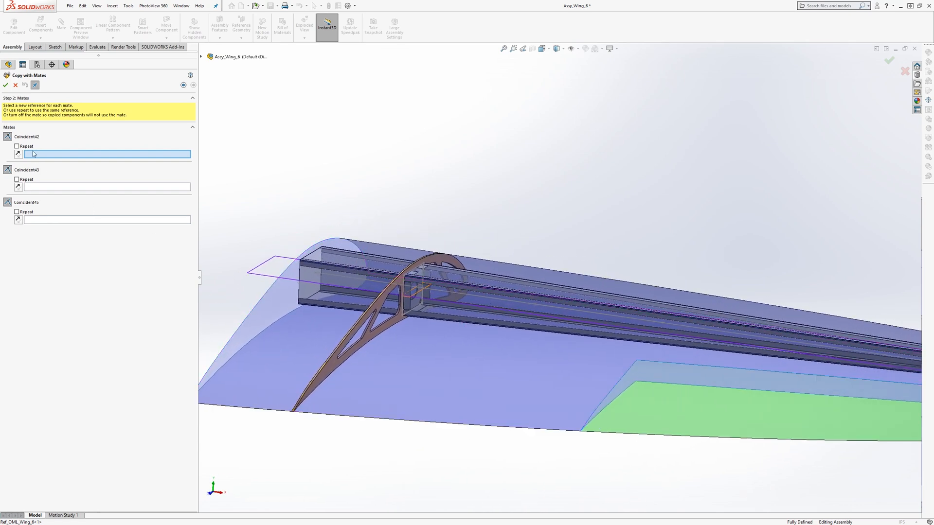
{"action": "left_click", "coordinate": [17, 147]}
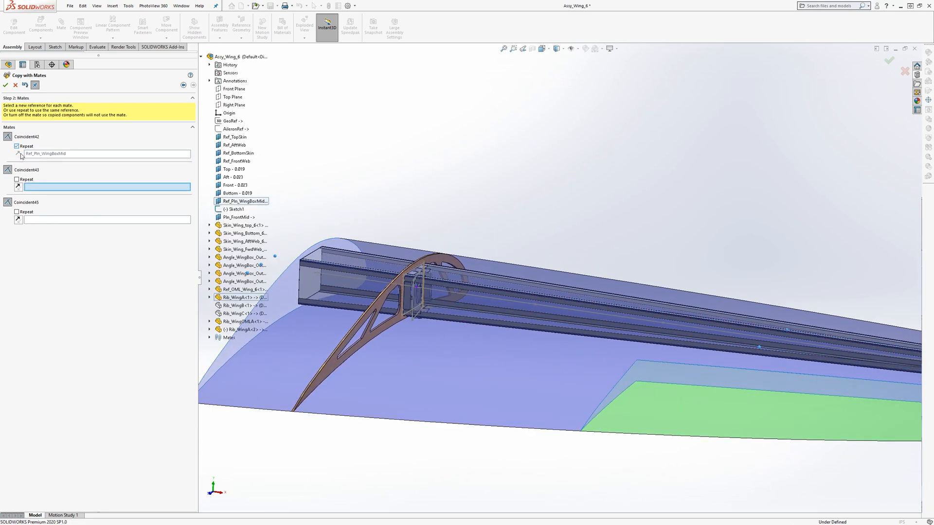
- Set the copy's Coincident43 mate to the Sketch1 point at the next rib station outboard of Rib_WingA
{"action": "mouse_move", "coordinate": [448, 375]}
{"action": "middle_mouse_down"}
{"action": "mouse_move", "coordinate": [441, 408]}
{"action": "mouse_move", "coordinate": [442, 390]}
{"action": "middle_mouse_up"}
{"action": "scroll", "coordinate": [442, 272], "scroll_direction": "down", "scroll_amount": 10}
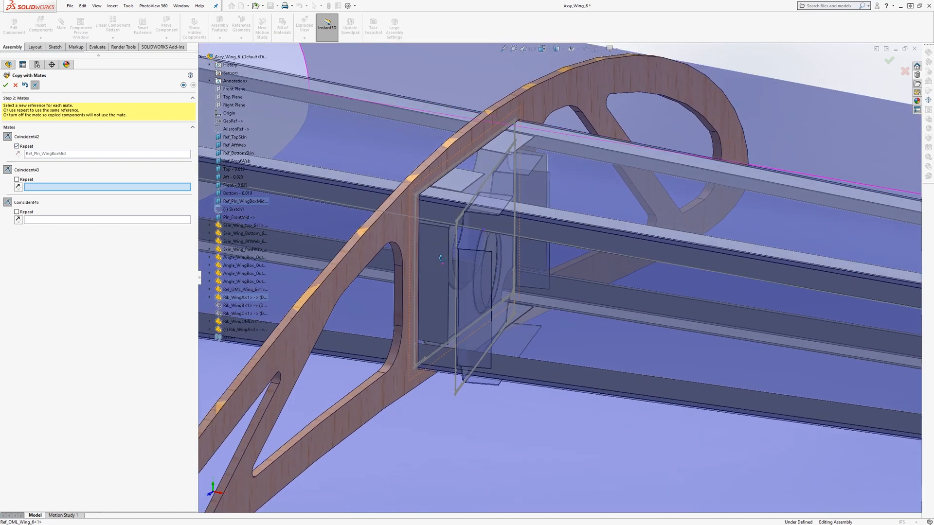
{"action": "scroll", "coordinate": [503, 272], "scroll_direction": "up", "scroll_amount": 15}
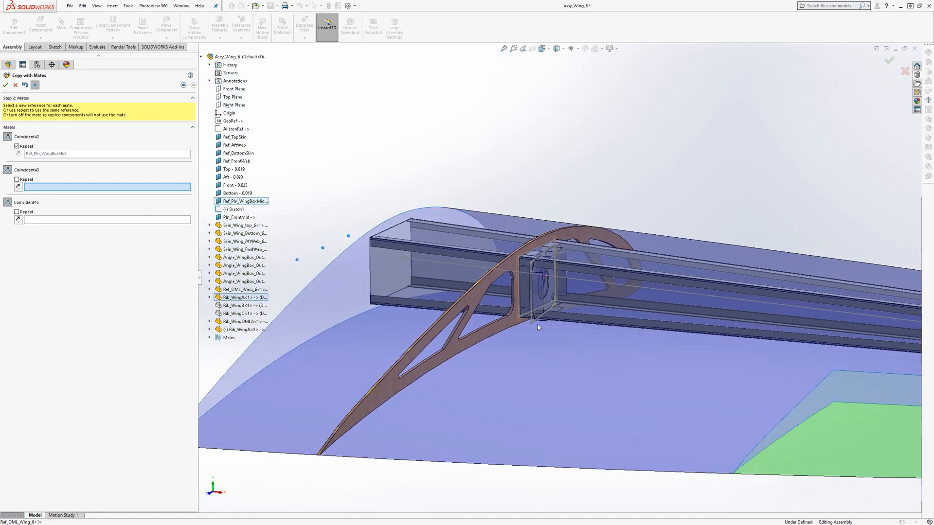
{"action": "middle_click_drag", "start_coordinate": [587, 315], "coordinate": [482, 289]}
{"action": "scroll", "coordinate": [534, 284], "scroll_direction": "down", "scroll_amount": 6}
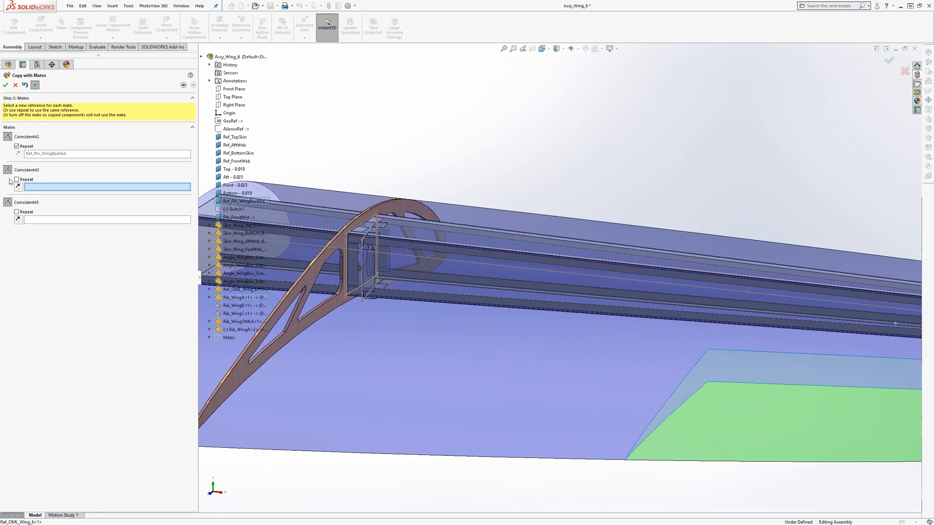
{"action": "left_click", "coordinate": [550, 271]}
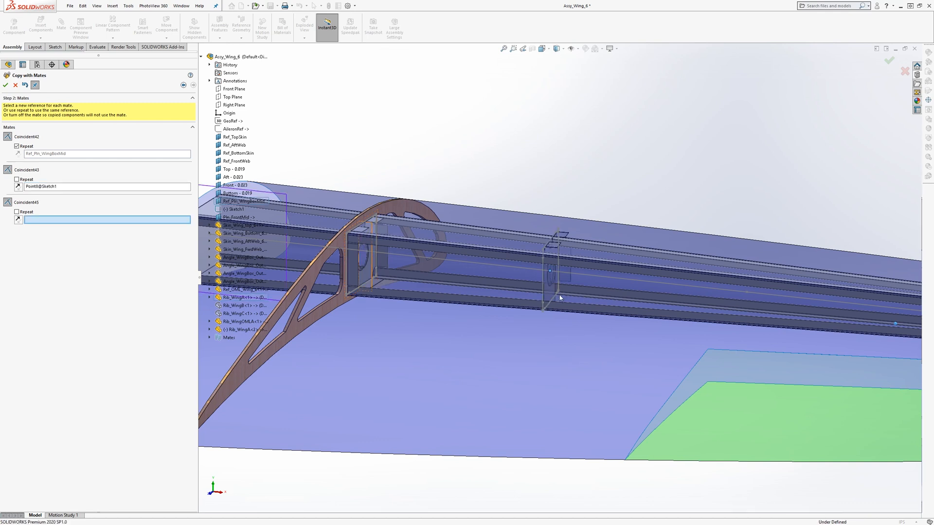
- Repeat the Pln_FrontMid reference for the Coincident45 mate and confirm placement of the Rib_WingA copy
{"action": "middle_click_drag", "start_coordinate": [512, 333], "coordinate": [626, 288]}
{"action": "left_click", "coordinate": [17, 212]}
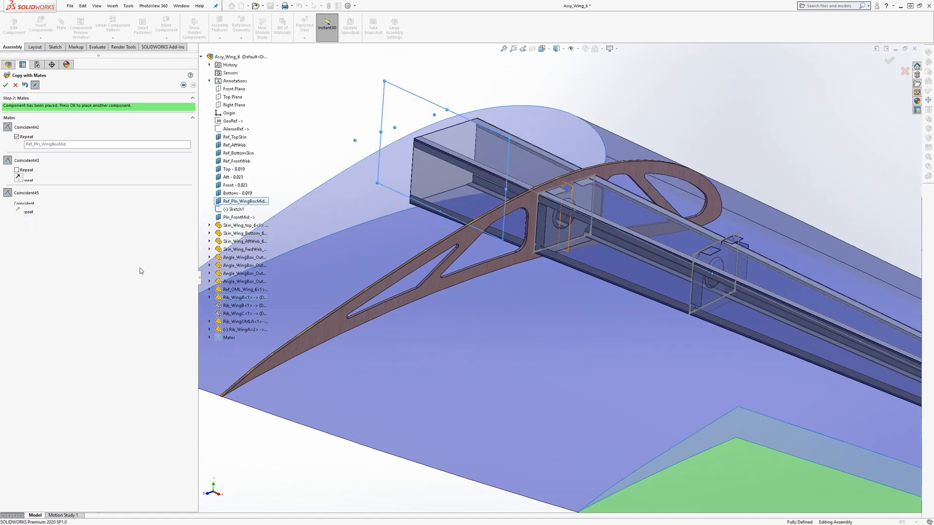
{"action": "middle_click_drag", "start_coordinate": [673, 328], "coordinate": [694, 334]}
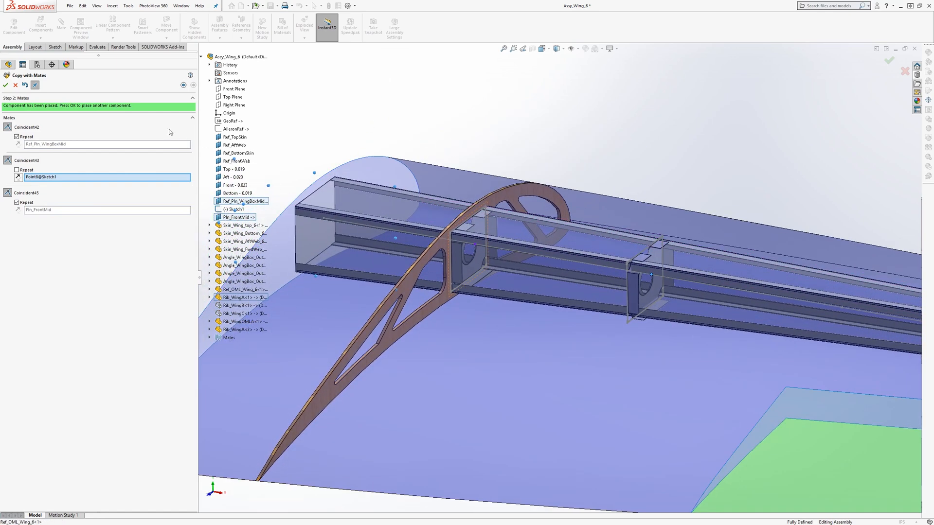
{"action": "scroll", "coordinate": [701, 273], "scroll_direction": "up", "scroll_amount": 4}
{"action": "scroll", "coordinate": [710, 286], "scroll_direction": "down", "scroll_amount": 1}
{"action": "scroll", "coordinate": [713, 275], "scroll_direction": "up", "scroll_amount": 1}
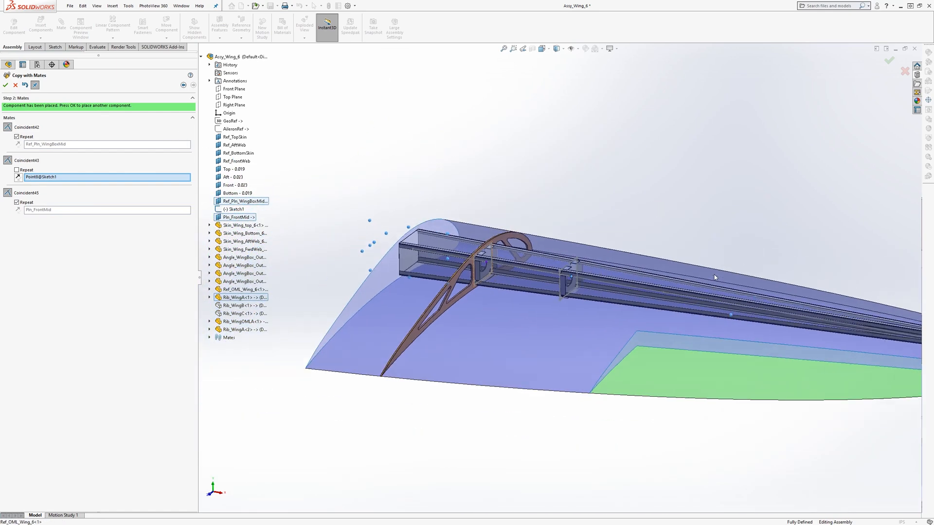
{"action": "scroll", "coordinate": [712, 276], "scroll_direction": "down", "scroll_amount": 3}
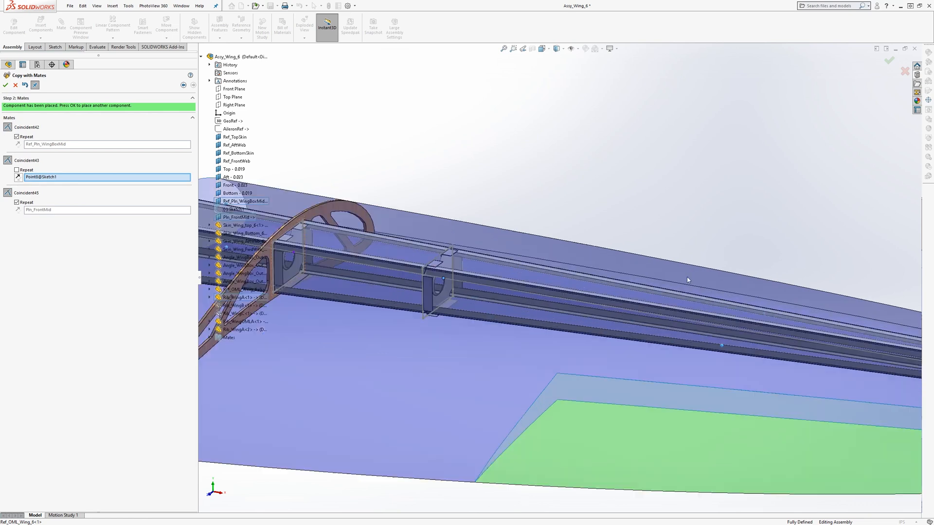
{"action": "left_click", "coordinate": [6, 85]}
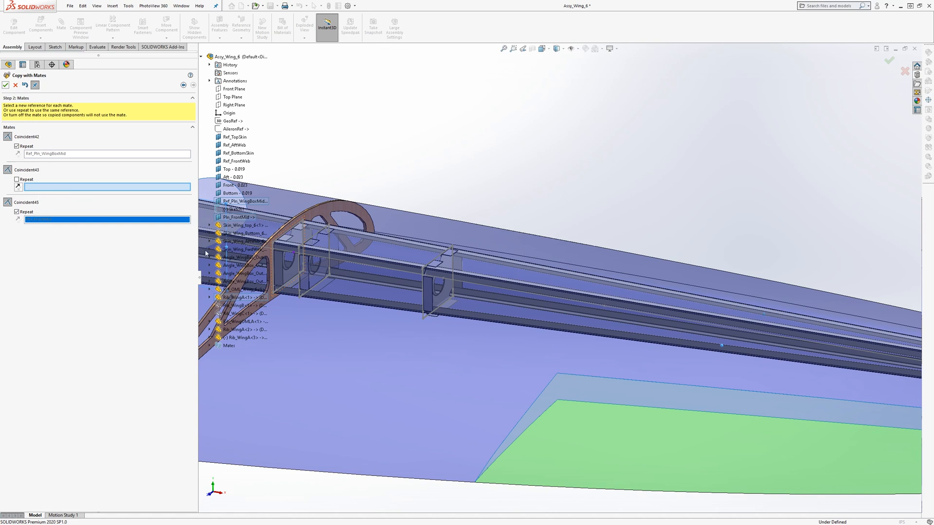
- Mate the second Rib_WingA copy to the next Sketch1 point outboard, confirm it and leave Copy with Mates
{"action": "left_click", "coordinate": [606, 343]}
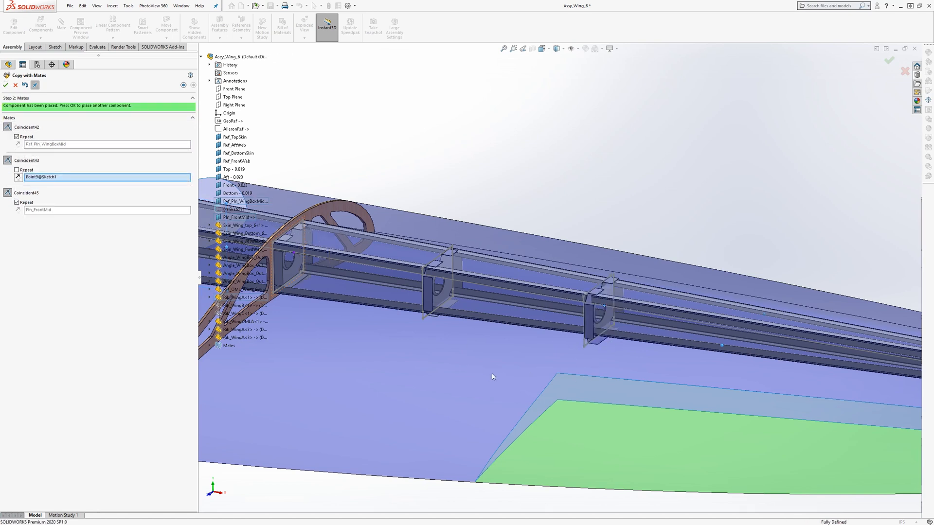
{"action": "middle_click_drag", "start_coordinate": [492, 376], "coordinate": [487, 358]}
{"action": "scroll", "coordinate": [584, 260], "scroll_direction": "down", "scroll_amount": 3}
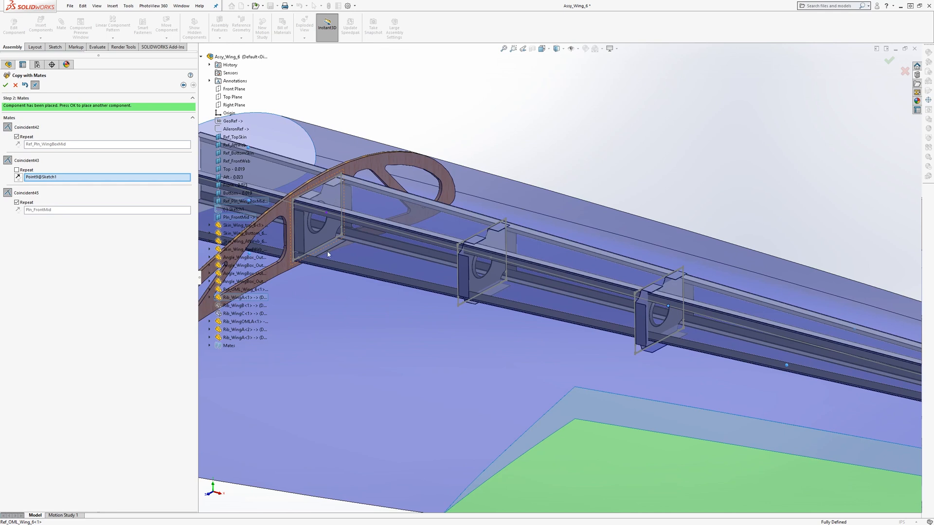
{"action": "scroll", "coordinate": [690, 311], "scroll_direction": "up", "scroll_amount": 1}
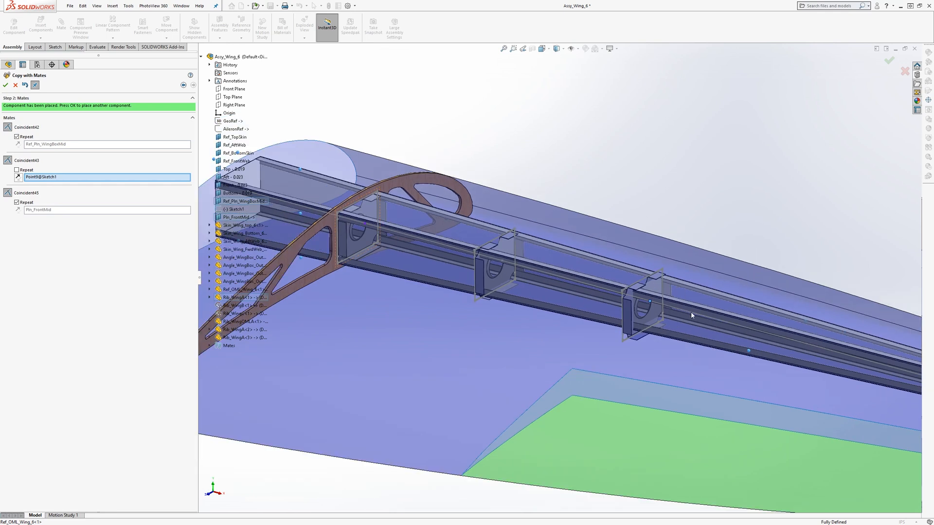
{"action": "left_click", "coordinate": [6, 85]}
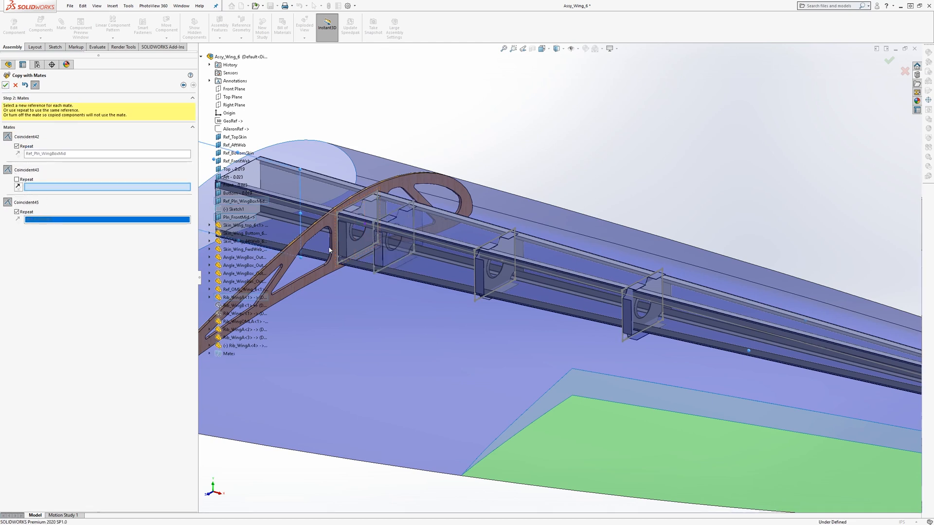
{"action": "left_click", "coordinate": [16, 85]}
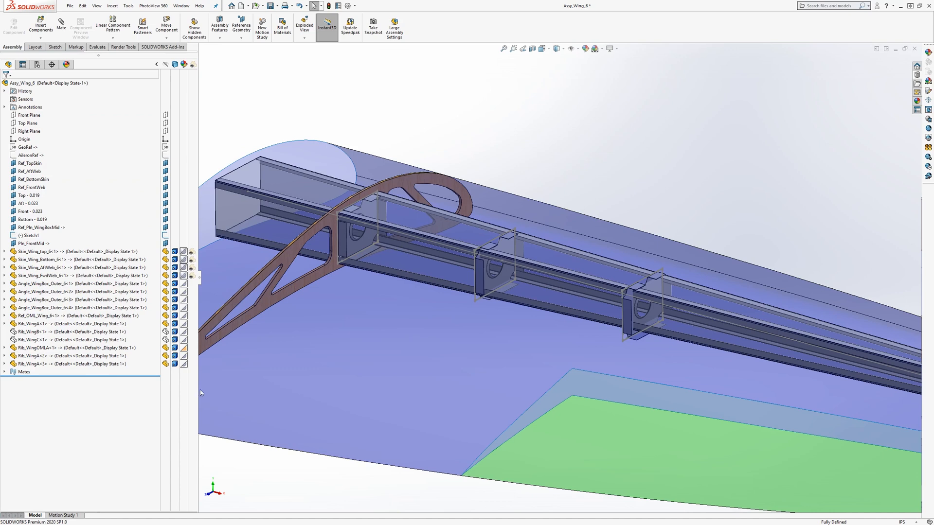
- Highlight the three Rib_WingA instances together to identify them in the wing box
{"action": "left_click", "coordinate": [35, 323]}
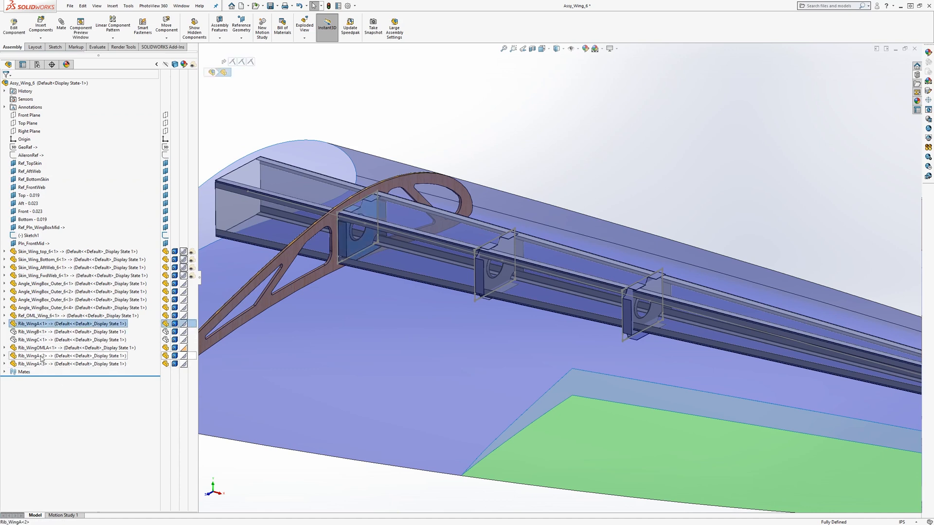
{"action": "left_click", "coordinate": [41, 356], "text": "ctrl"}
{"action": "left_click", "coordinate": [42, 364], "text": "ctrl"}
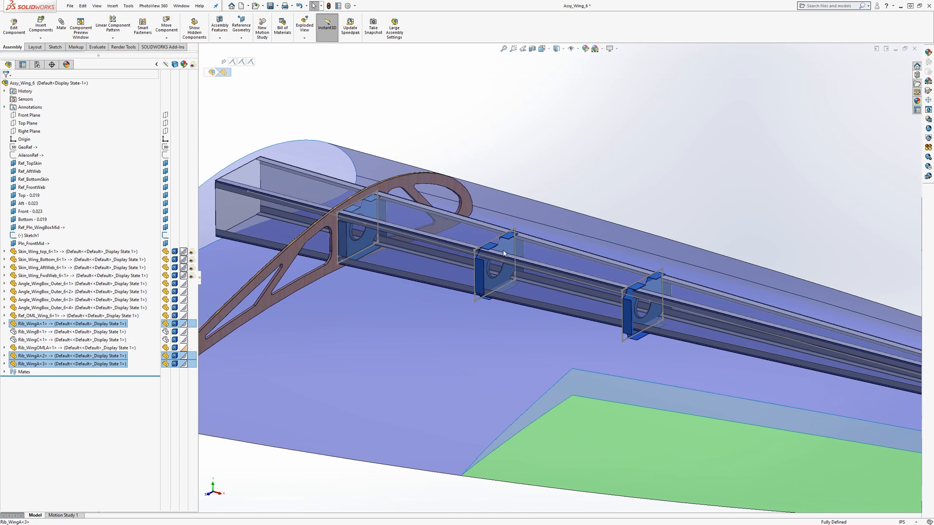
{"action": "left_click", "coordinate": [598, 170]}
- Make the middle Rib_WingA instance independent, saving it as the new part Rib_WingB(example)
{"action": "scroll", "coordinate": [512, 246], "scroll_direction": "down", "scroll_amount": 7}
{"action": "middle_click_drag", "start_coordinate": [528, 235], "coordinate": [527, 283]}
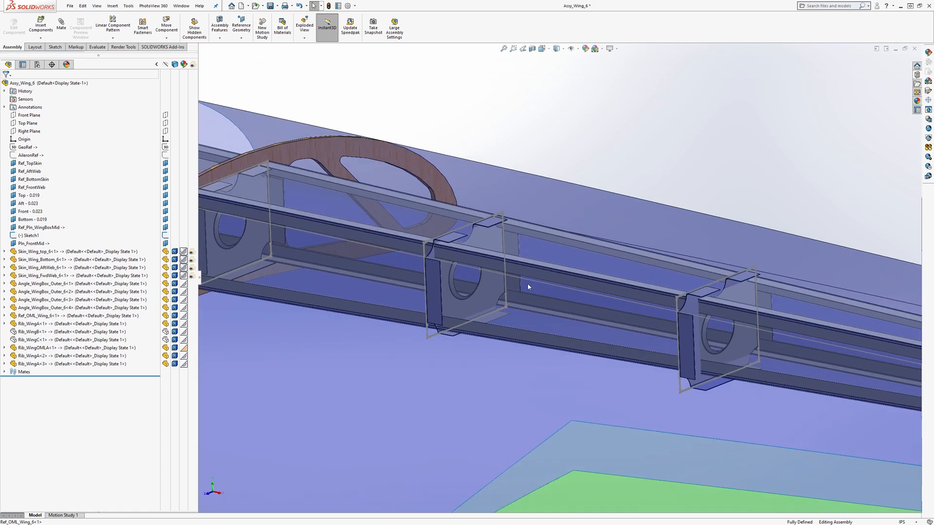
{"action": "left_click", "coordinate": [32, 356]}
{"action": "right_click", "coordinate": [33, 359]}
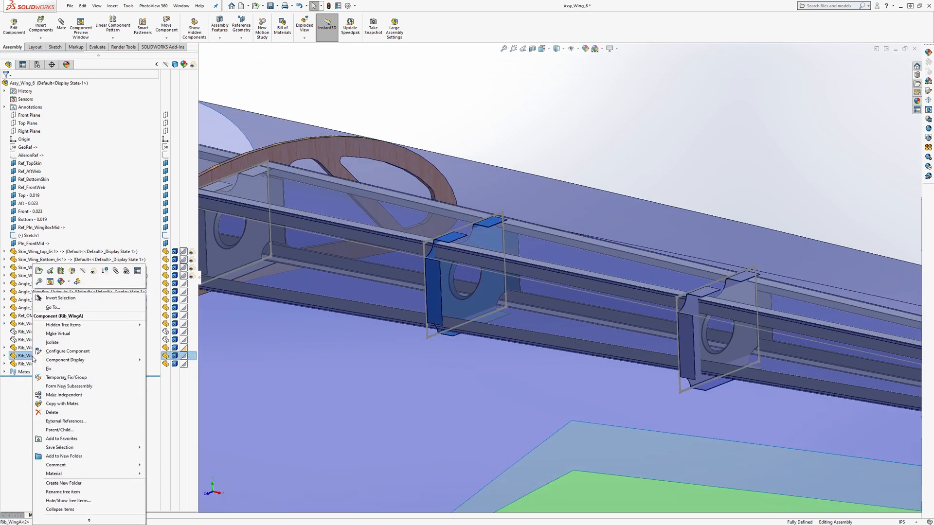
{"action": "left_click", "coordinate": [63, 394]}
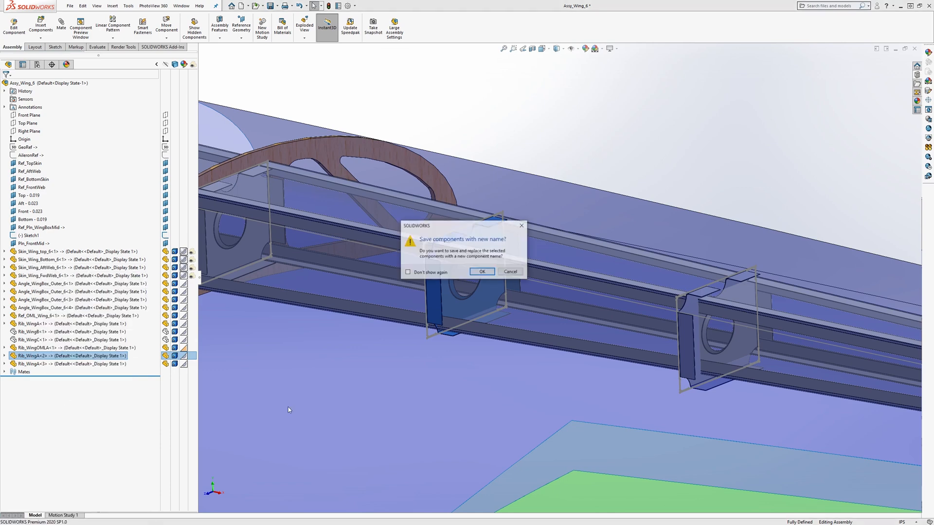
{"action": "left_click", "coordinate": [482, 272]}
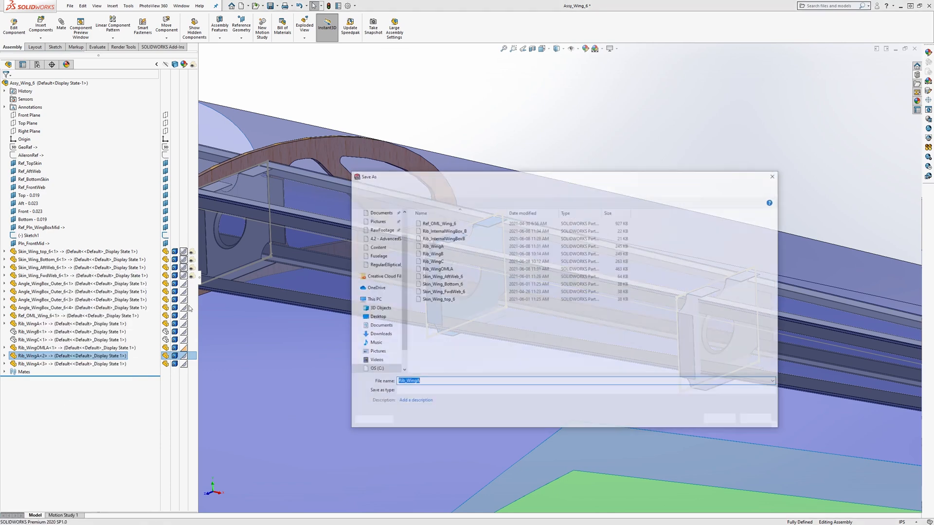
{"action": "left_click", "coordinate": [422, 381]}
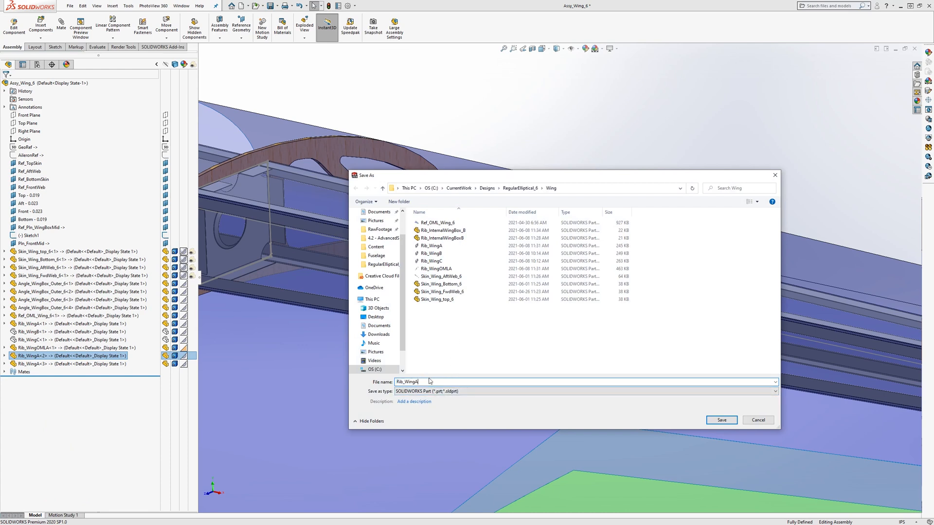
{"action": "key", "text": "BackSpace"}
{"action": "type", "text": "B(example"}
{"action": "left_click", "coordinate": [722, 419]}
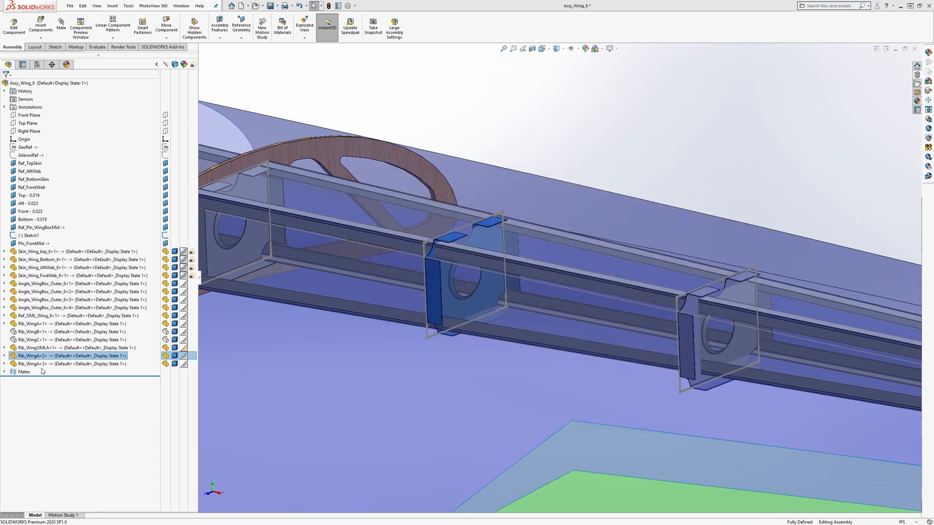
- Make the outermost Rib_WingA instance independent, saving it as the new part Rib_WingC(example)
{"action": "left_click", "coordinate": [34, 363]}
{"action": "right_click", "coordinate": [37, 364]}
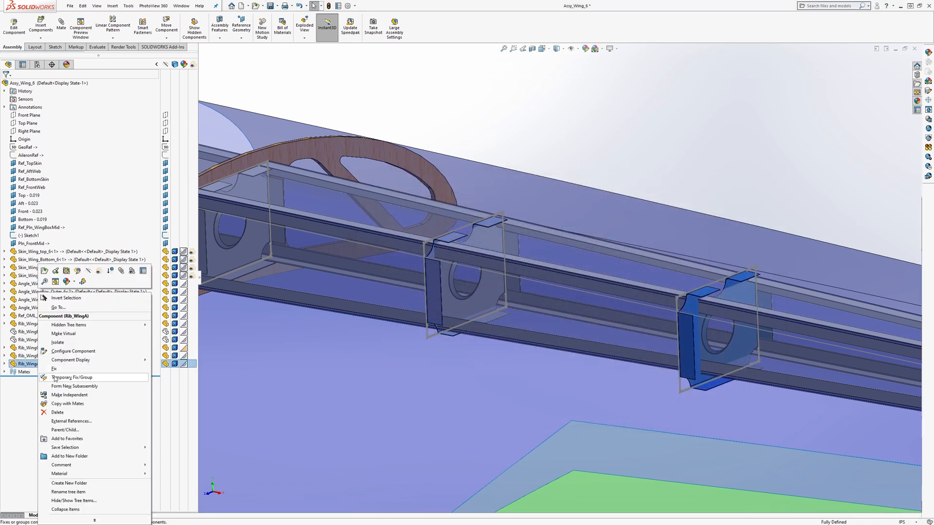
{"action": "left_click", "coordinate": [64, 395]}
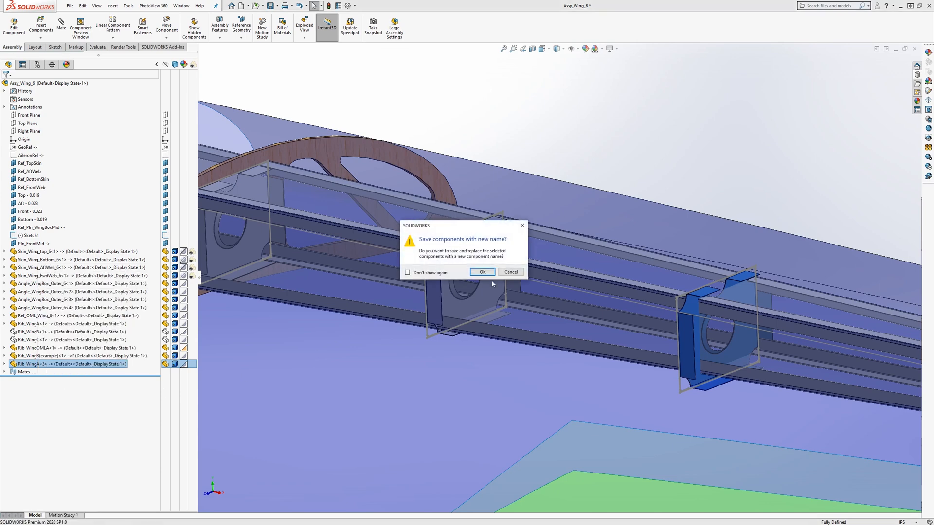
{"action": "left_click", "coordinate": [484, 270]}
{"action": "left_click", "coordinate": [423, 382]}
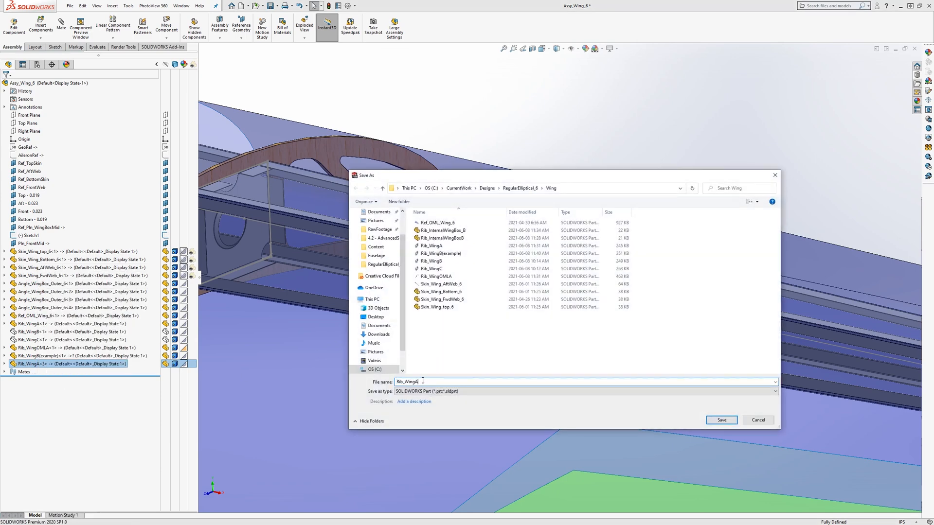
{"action": "key", "text": "BackSpace"}
{"action": "type", "text": "C(example)"}
{"action": "key", "text": "Return"}
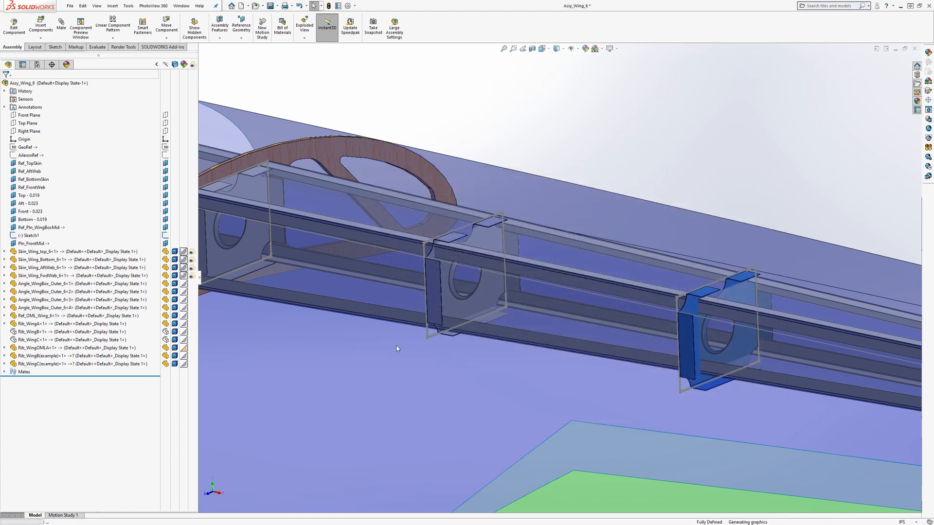
- Examine how Rib_WingB(example) and the neighbouring ribs sit inside the wing box
{"action": "left_click", "coordinate": [91, 356]}
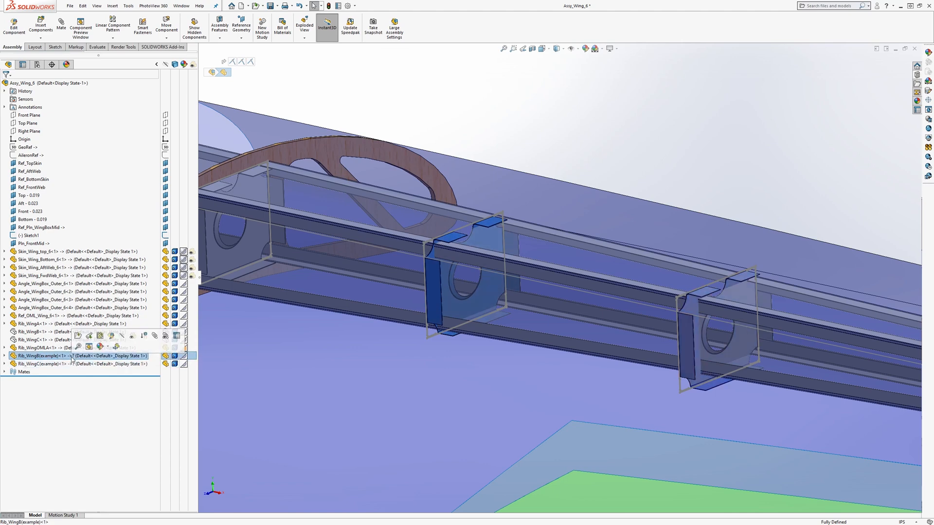
{"action": "middle_click_drag", "start_coordinate": [472, 289], "coordinate": [490, 266]}
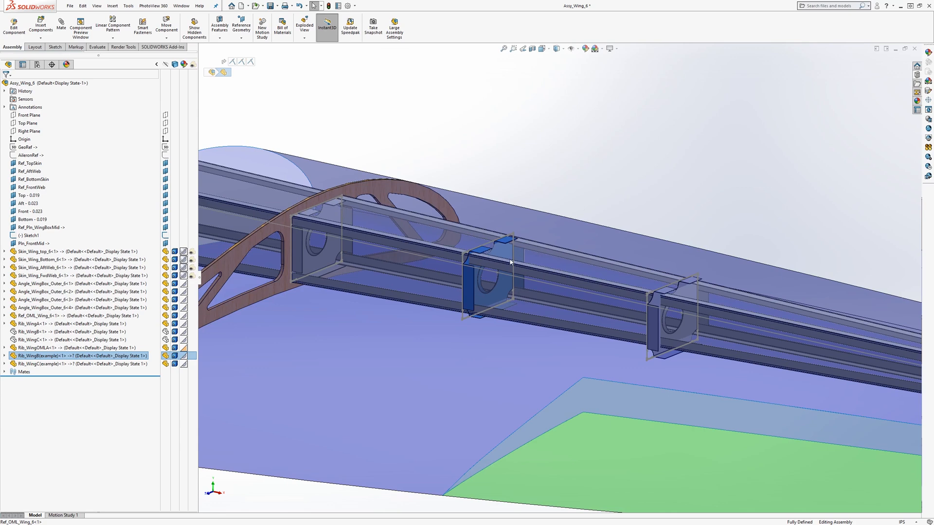
{"action": "mouse_move", "coordinate": [510, 262]}
{"action": "middle_mouse_down"}
{"action": "mouse_move", "coordinate": [509, 311]}
{"action": "mouse_move", "coordinate": [510, 274]}
{"action": "middle_mouse_up"}
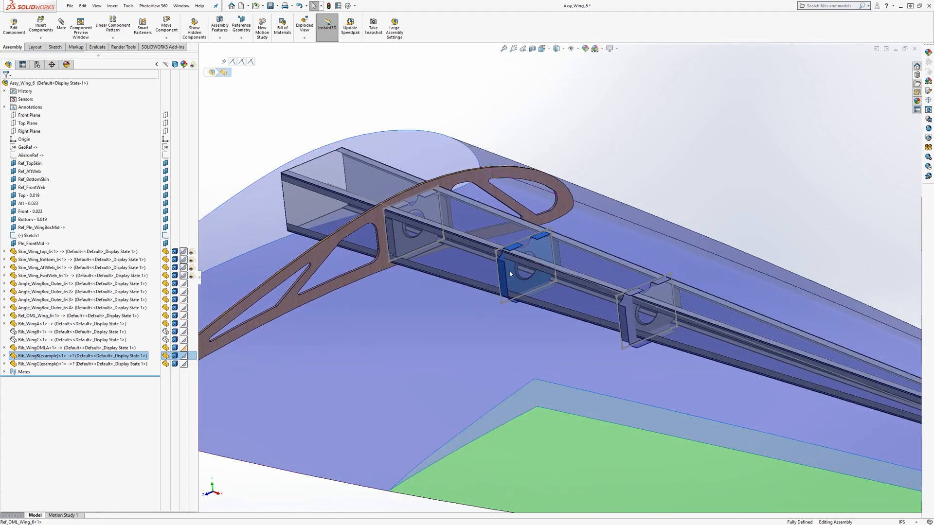
{"action": "scroll", "coordinate": [510, 274], "scroll_direction": "down", "scroll_amount": 3}
{"action": "scroll", "coordinate": [465, 288], "scroll_direction": "up", "scroll_amount": 5}
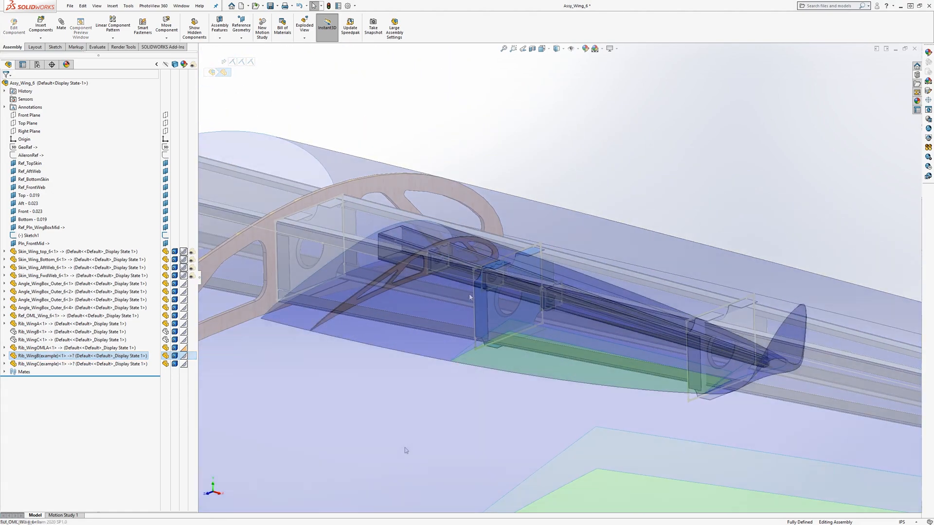
{"action": "scroll", "coordinate": [488, 278], "scroll_direction": "down", "scroll_amount": 3}
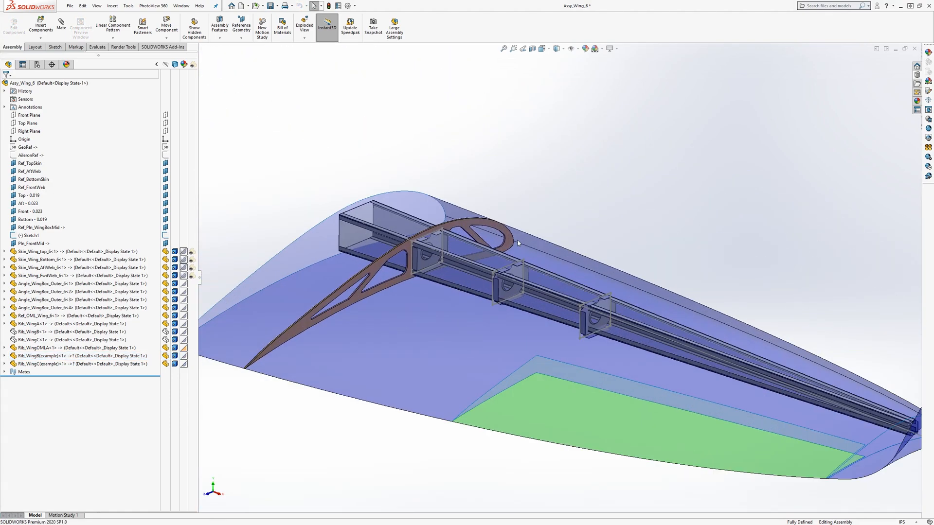
{"action": "scroll", "coordinate": [450, 295], "scroll_direction": "up", "scroll_amount": 1}
{"action": "scroll", "coordinate": [425, 290], "scroll_direction": "down", "scroll_amount": 3}
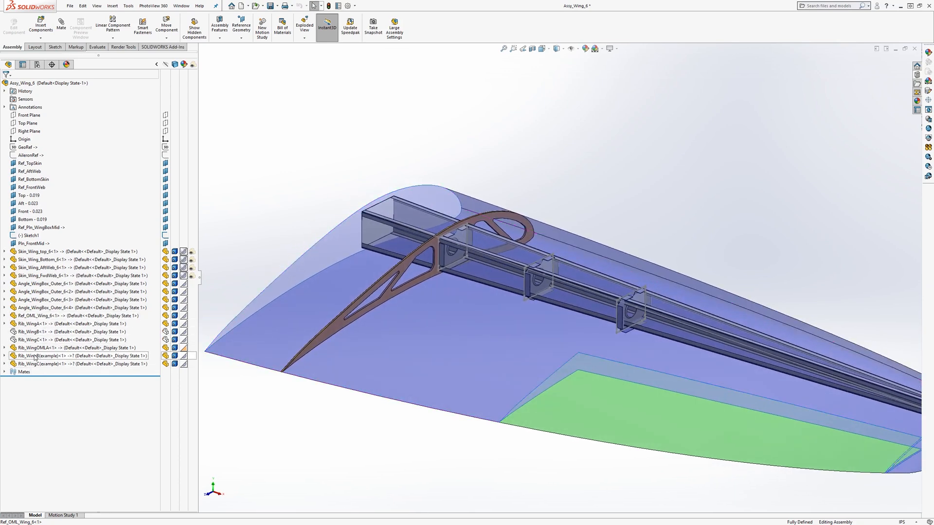
- Start a Copy with Mates of Rib_WingOMLA, repeating the Ref_Pln_WingBoxMid reference for the Coincident52 mate
{"action": "left_click", "coordinate": [36, 348]}
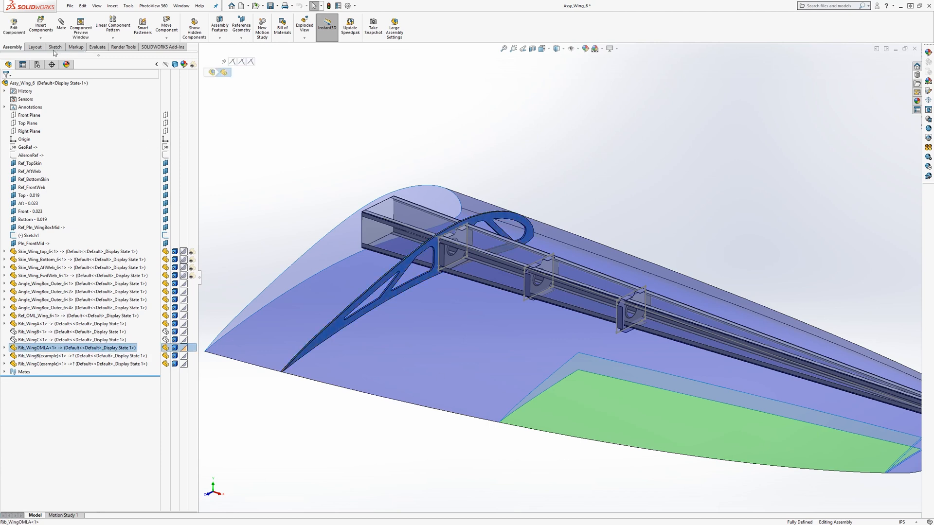
{"action": "left_click", "coordinate": [40, 37]}
{"action": "left_click", "coordinate": [49, 73]}
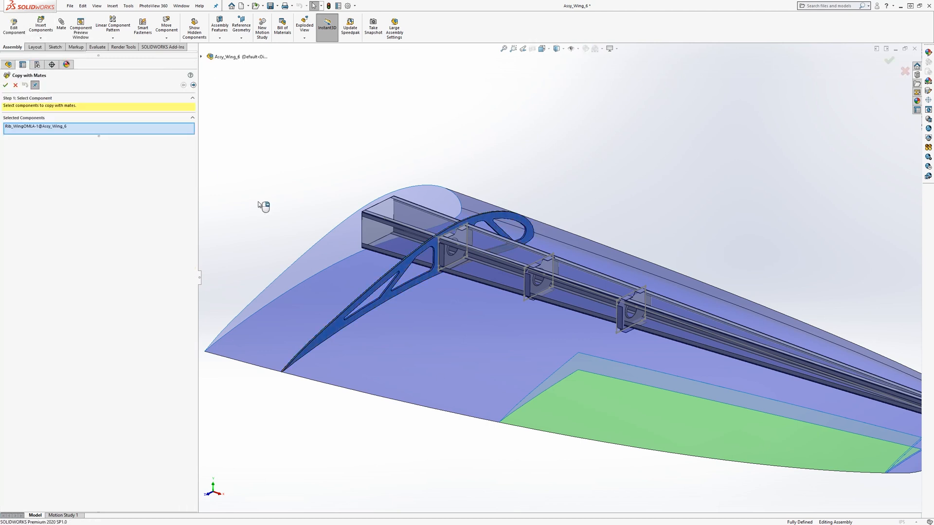
{"action": "left_click", "coordinate": [193, 85]}
{"action": "middle_click_drag", "start_coordinate": [440, 262], "coordinate": [481, 239]}
{"action": "left_click", "coordinate": [17, 146]}
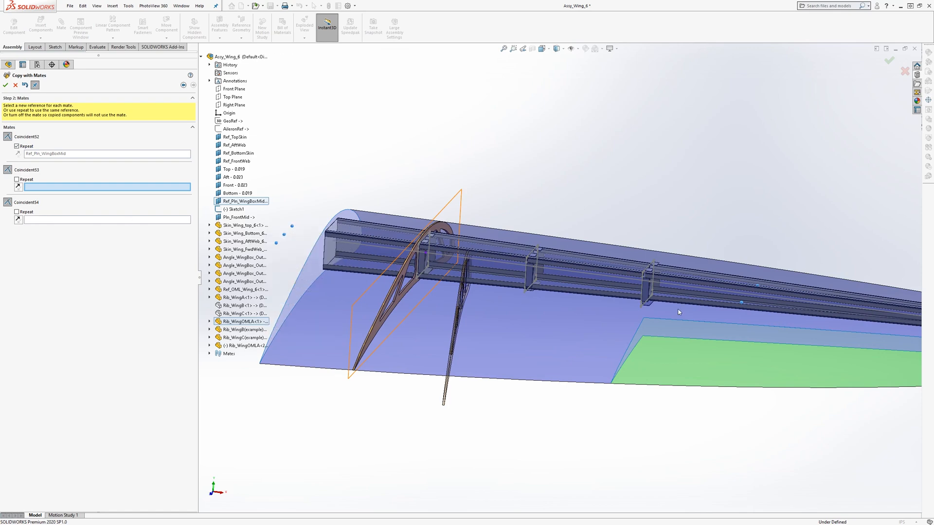
- Hide Rib_WingB(example) and Rib_WingC(example) to expose the Sketch1 points in the wing box
{"action": "scroll", "coordinate": [563, 270], "scroll_direction": "down", "scroll_amount": 3}
{"action": "middle_click_drag", "start_coordinate": [562, 269], "coordinate": [519, 271]}
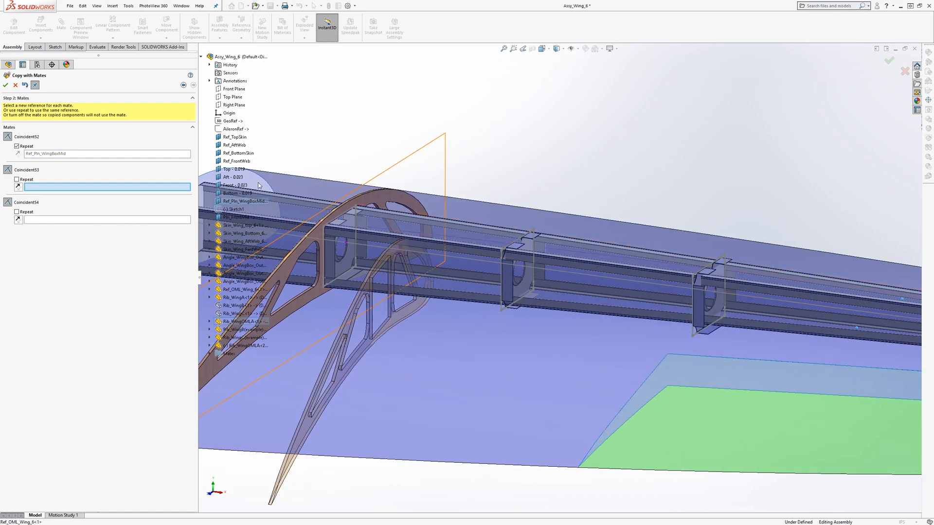
{"action": "scroll", "coordinate": [523, 225], "scroll_direction": "up", "scroll_amount": 5}
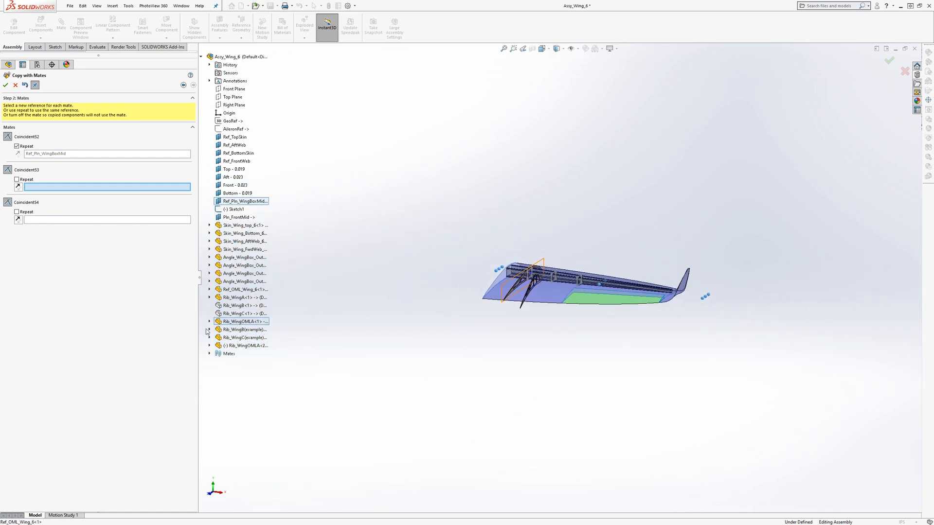
{"action": "right_click", "coordinate": [242, 331]}
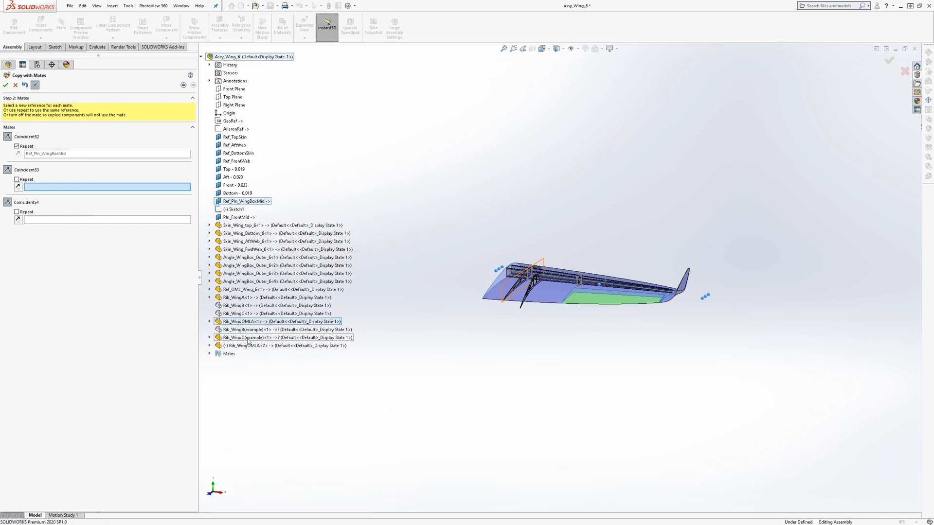
{"action": "right_click", "coordinate": [247, 339]}
{"action": "left_click", "coordinate": [265, 353]}
{"action": "scroll", "coordinate": [440, 246], "scroll_direction": "down", "scroll_amount": 5}
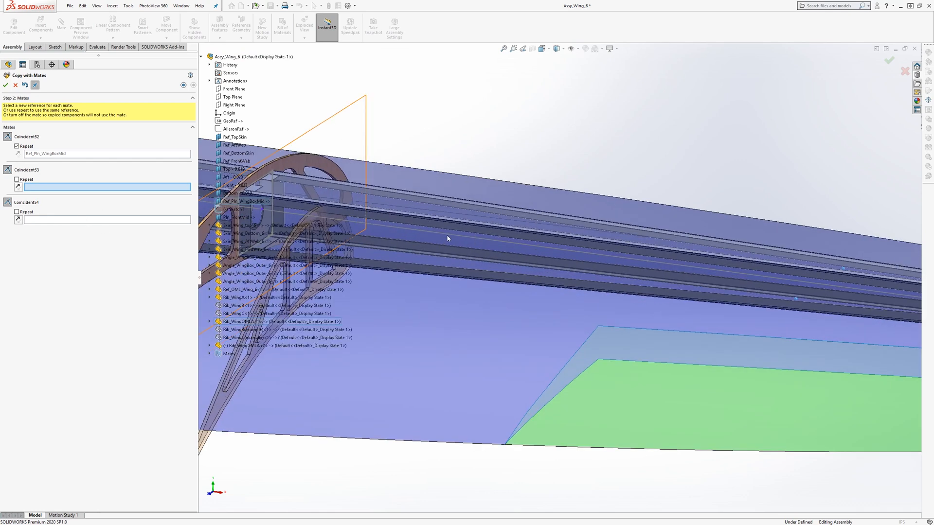
- Set the copy's Coincident53 mate to the next outboard Sketch1 point and repeat Pln_FrontMid for Coincident54
{"action": "left_click", "coordinate": [448, 238]}
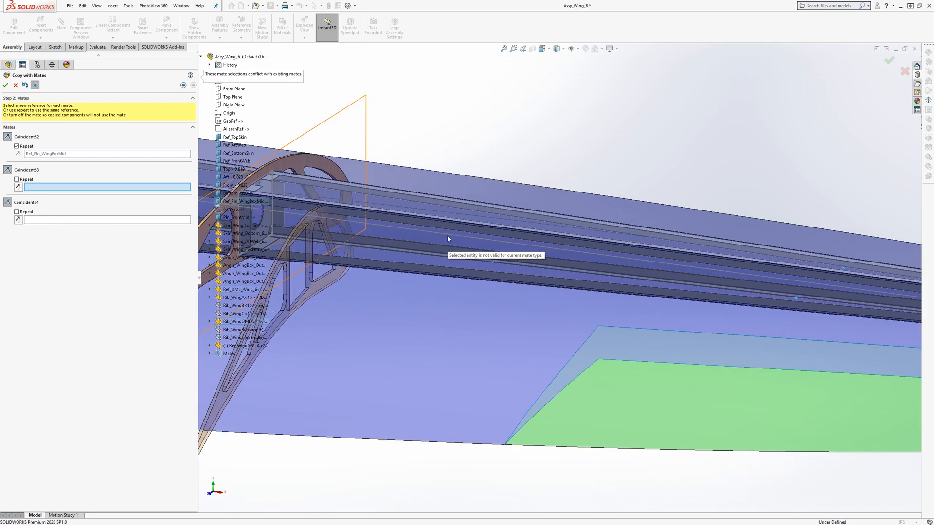
{"action": "left_click", "coordinate": [447, 234]}
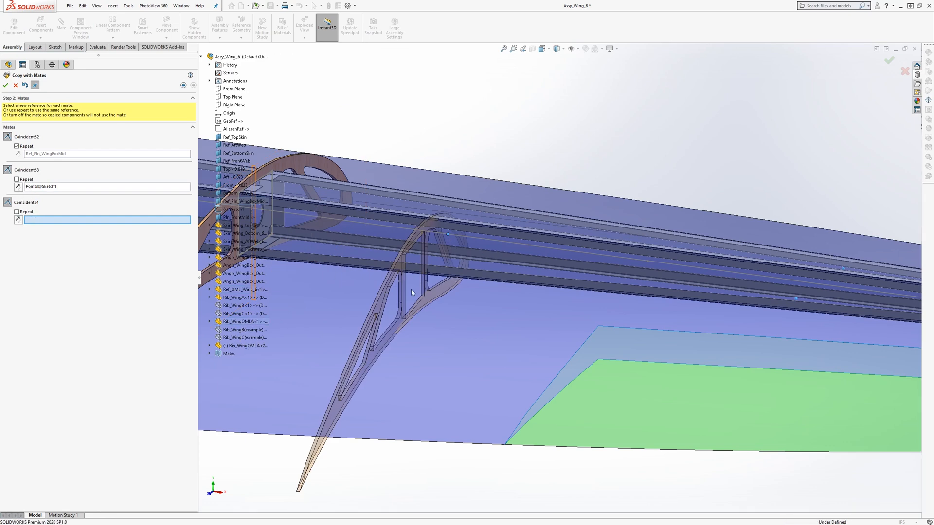
{"action": "scroll", "coordinate": [413, 291], "scroll_direction": "up", "scroll_amount": 5}
{"action": "middle_click_drag", "start_coordinate": [424, 288], "coordinate": [430, 269]}
{"action": "left_click", "coordinate": [17, 212]}
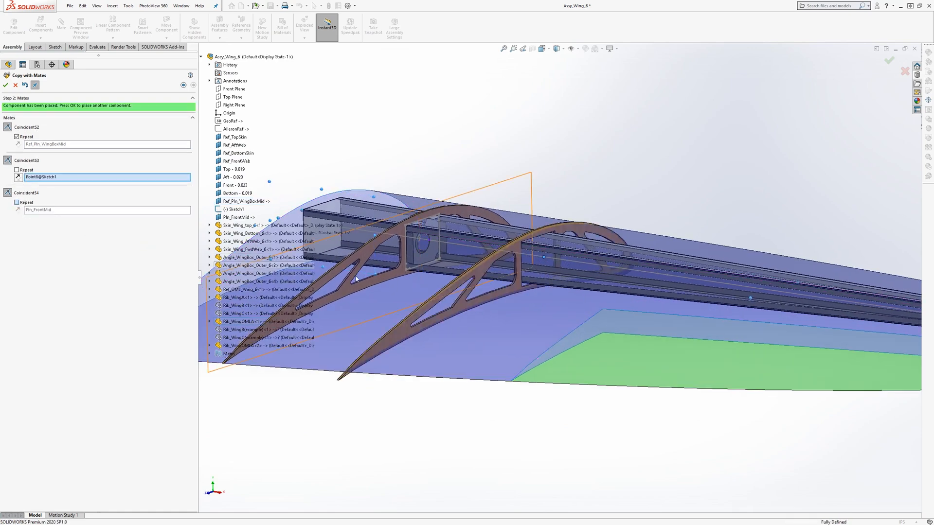
- Place another Rib_WingOMLA copy at the next outboard point, Point9 of Sketch1, for Coincident53 and finish Copy with Mates
{"action": "middle_click_drag", "start_coordinate": [487, 287], "coordinate": [526, 292]}
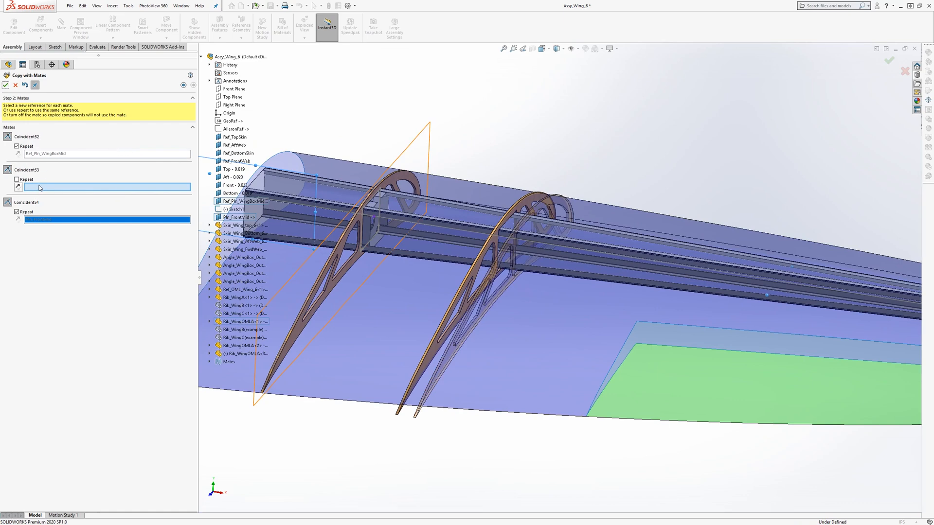
{"action": "scroll", "coordinate": [486, 273], "scroll_direction": "up", "scroll_amount": 2}
{"action": "scroll", "coordinate": [613, 271], "scroll_direction": "down", "scroll_amount": 6}
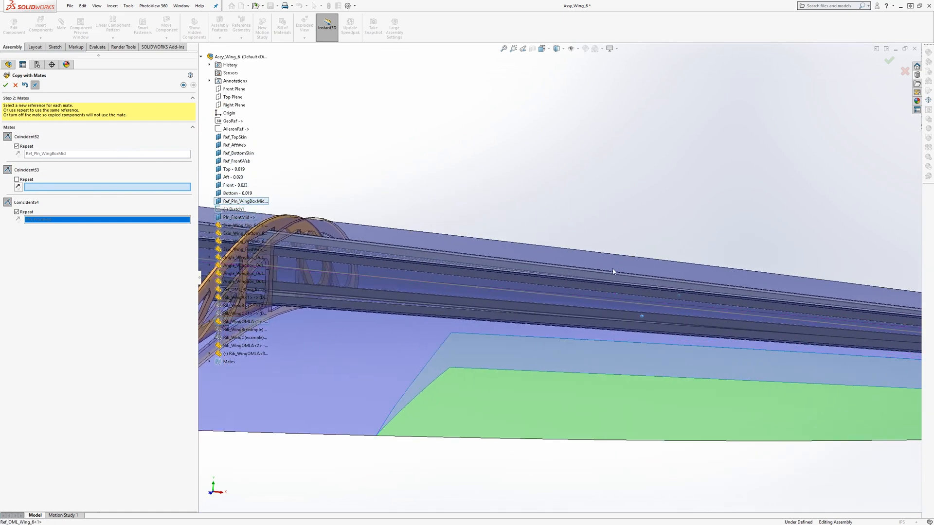
{"action": "left_click", "coordinate": [477, 287]}
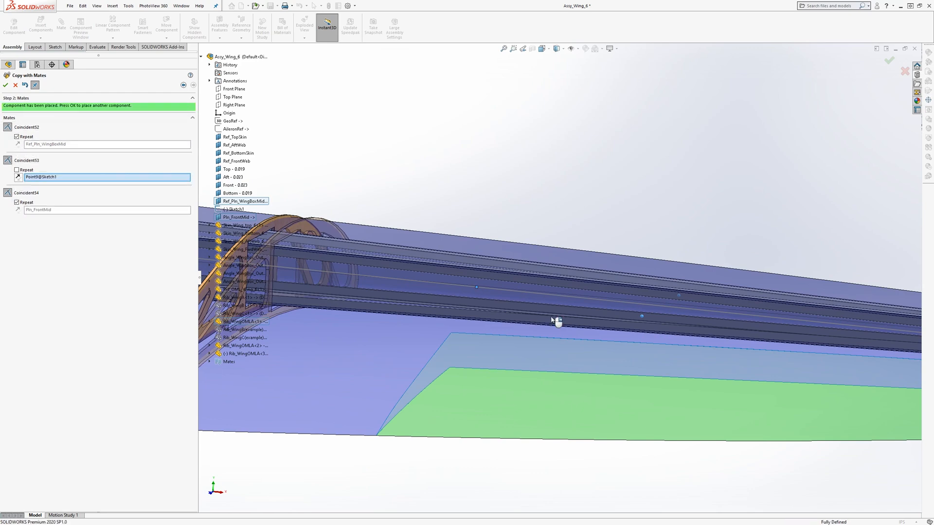
{"action": "scroll", "coordinate": [535, 311], "scroll_direction": "up", "scroll_amount": 5}
{"action": "middle_click_drag", "start_coordinate": [491, 299], "coordinate": [554, 276]}
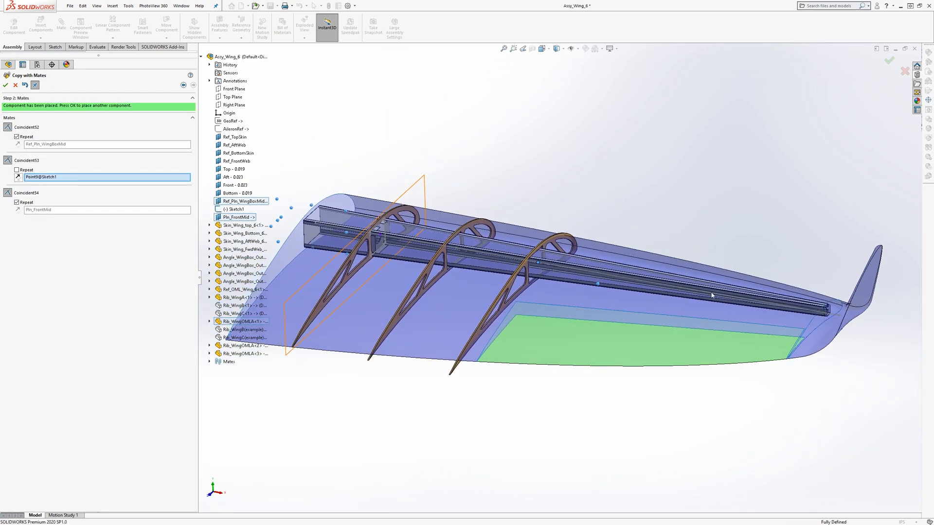
{"action": "middle_click_drag", "start_coordinate": [361, 291], "coordinate": [493, 282]}
{"action": "scroll", "coordinate": [489, 279], "scroll_direction": "down", "scroll_amount": 2}
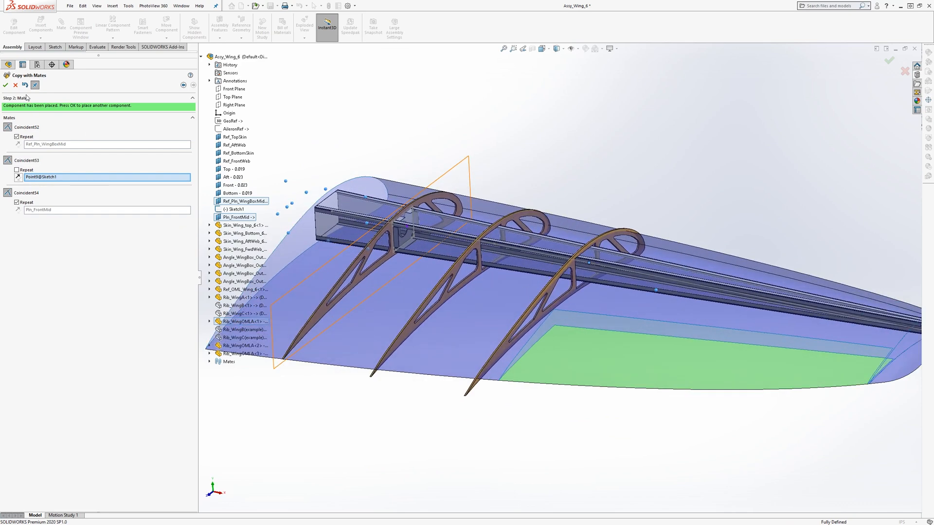
{"action": "left_click", "coordinate": [6, 85]}
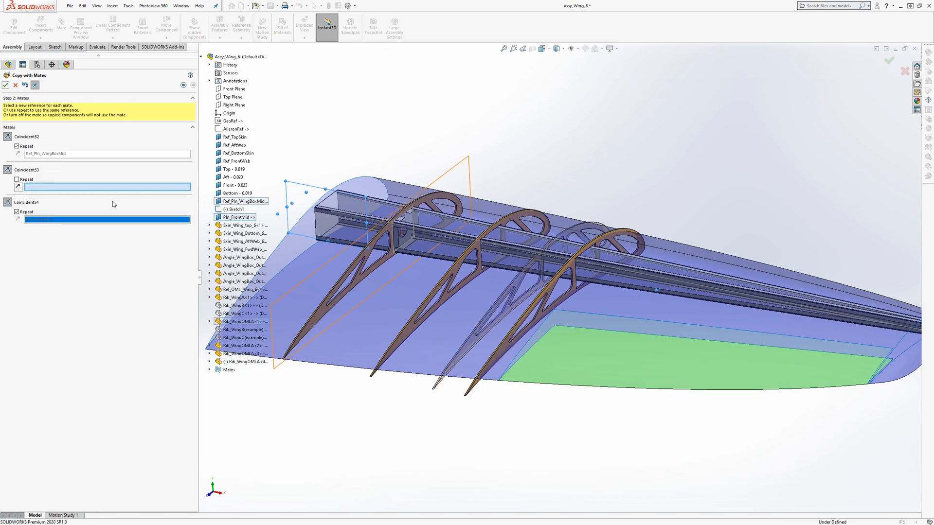
{"action": "left_click", "coordinate": [16, 86]}
{"action": "middle_click_drag", "start_coordinate": [394, 417], "coordinate": [491, 370]}
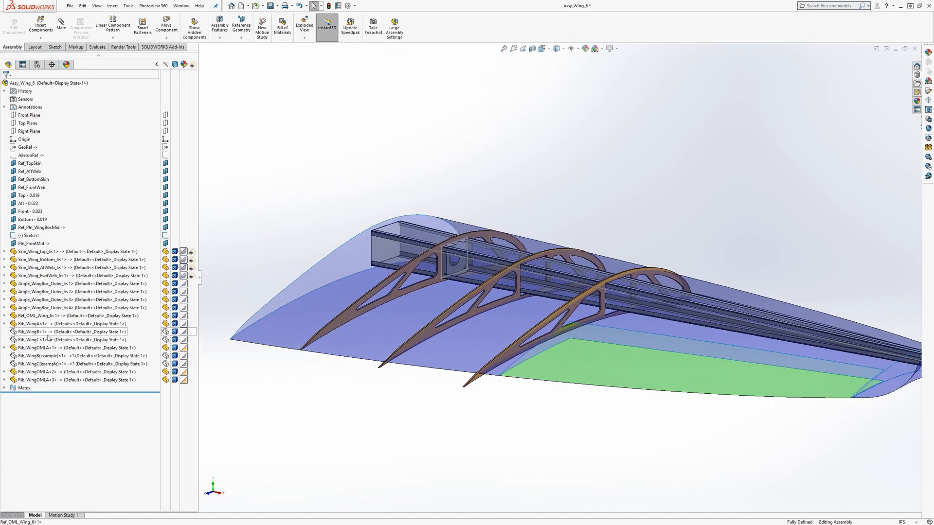
- Show the hidden Rib_WingB(example) and Rib_WingC(example) components inside the wing box again
{"action": "left_click", "coordinate": [41, 356]}
{"action": "left_click", "coordinate": [42, 364], "text": "ctrl"}
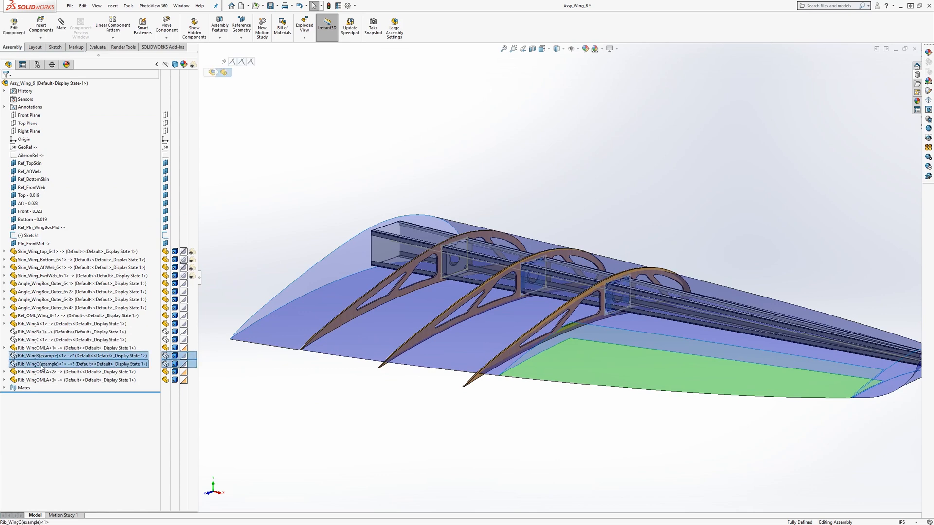
{"action": "right_click", "coordinate": [42, 364]}
{"action": "left_click", "coordinate": [73, 312]}
{"action": "middle_click_drag", "start_coordinate": [635, 337], "coordinate": [306, 355]}
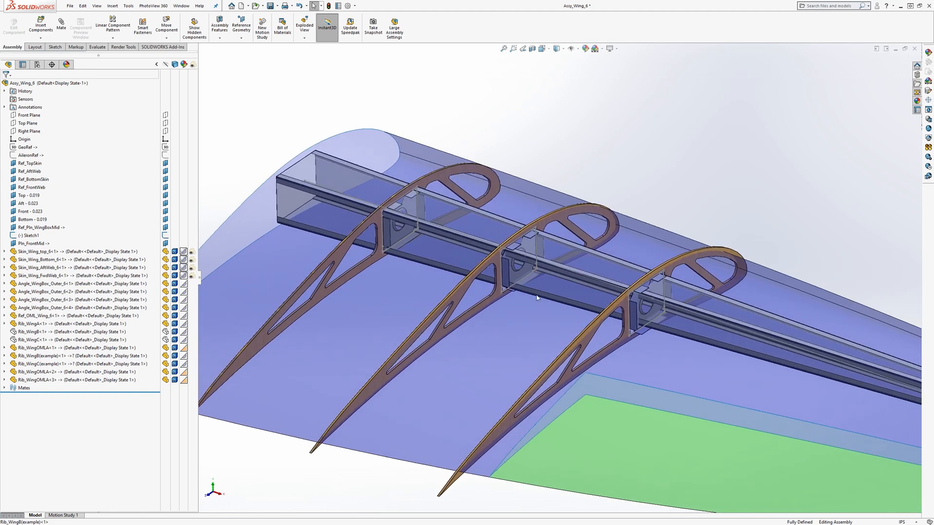
{"action": "scroll", "coordinate": [307, 355], "scroll_direction": "up", "scroll_amount": 3}
- Make the Rib_WingOMLA<2> copy independent and save it as a new part named Rib_WingOMLB
{"action": "left_click", "coordinate": [39, 372]}
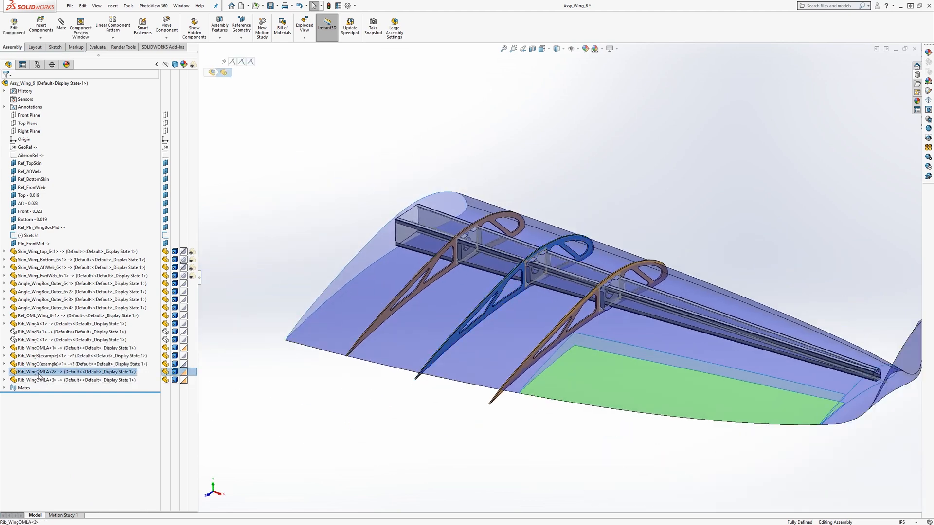
{"action": "right_click", "coordinate": [38, 373]}
{"action": "left_click", "coordinate": [70, 386]}
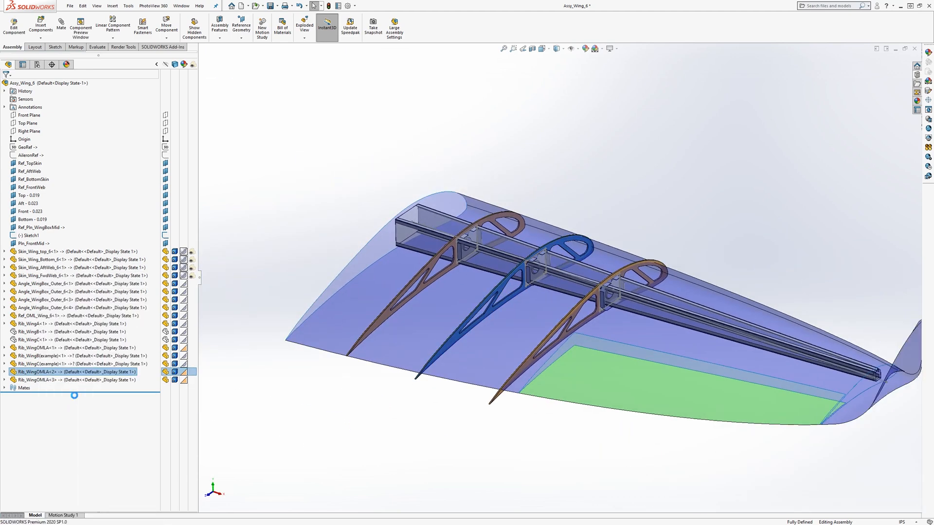
{"action": "left_click", "coordinate": [483, 274]}
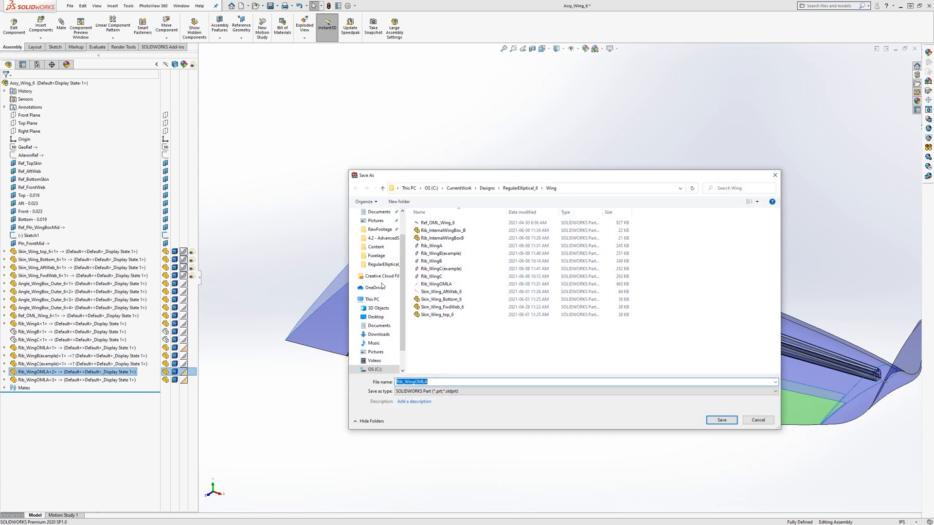
{"action": "left_click", "coordinate": [437, 380]}
{"action": "key", "text": "BackSpace"}
{"action": "type", "text": "B"}
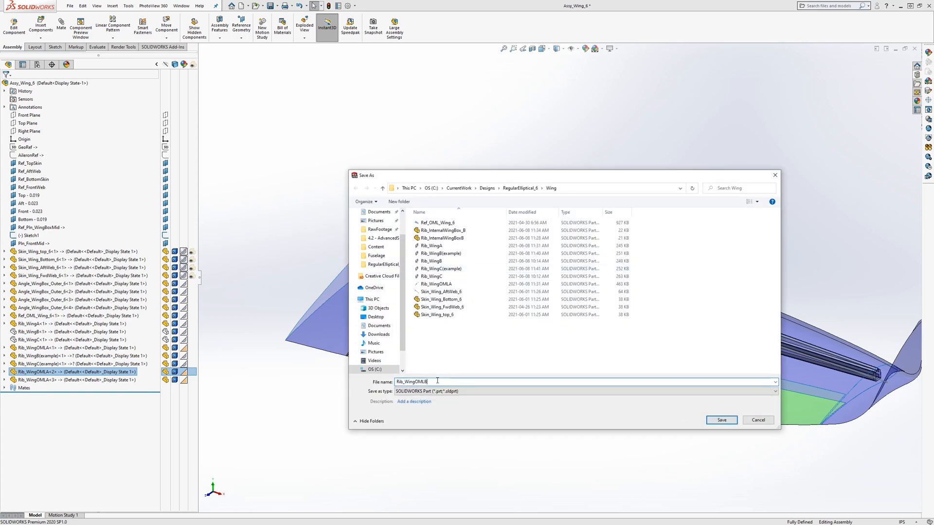
{"action": "key", "text": "Return"}
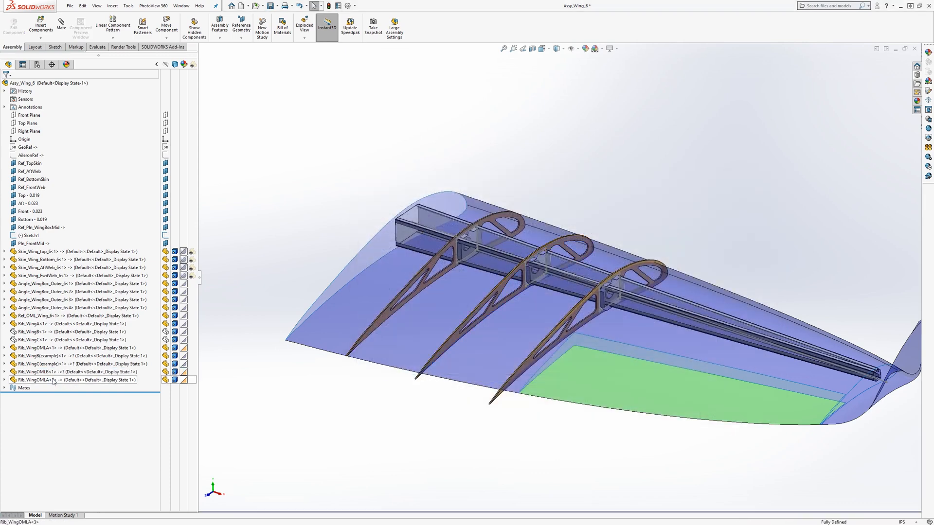
- Make the Rib_WingOMLA<3> copy independent and save it as a new part named Rib_WingOMLV
{"action": "right_click", "coordinate": [53, 380]}
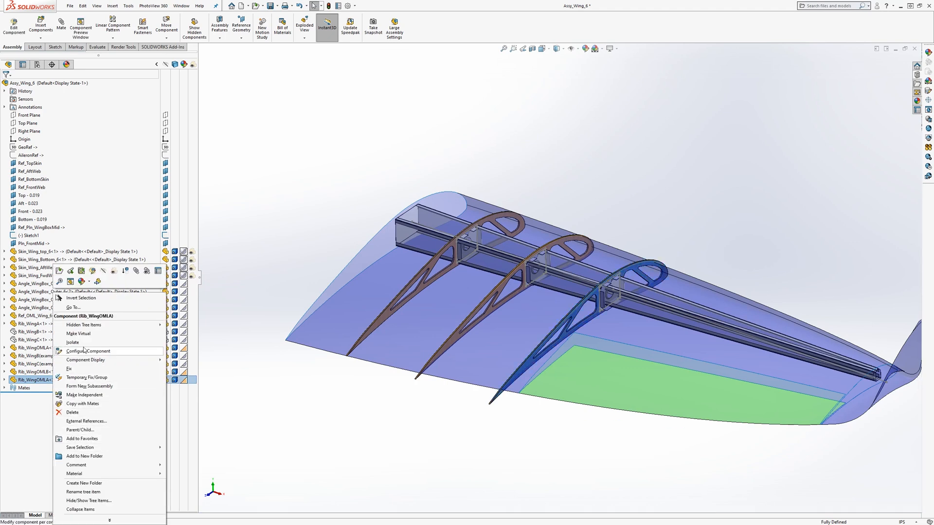
{"action": "left_click", "coordinate": [84, 395]}
{"action": "left_click", "coordinate": [481, 273]}
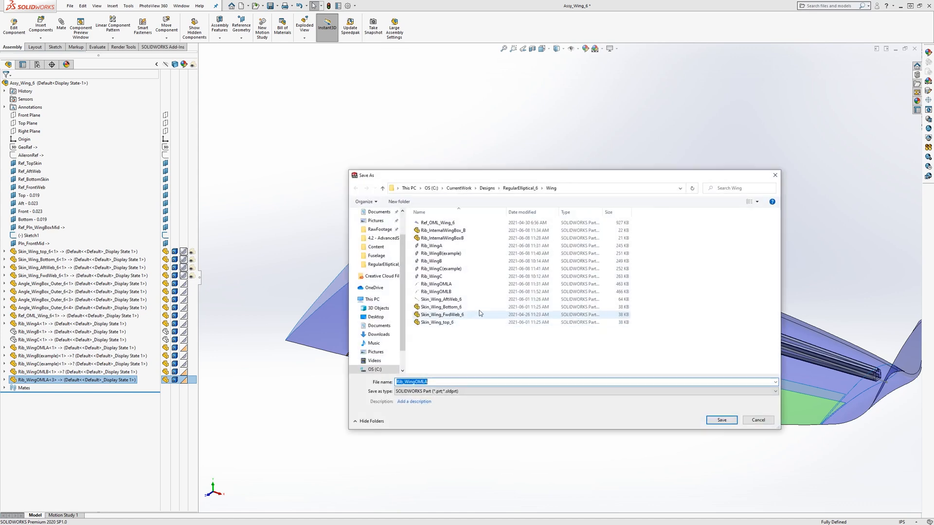
{"action": "left_click", "coordinate": [456, 381]}
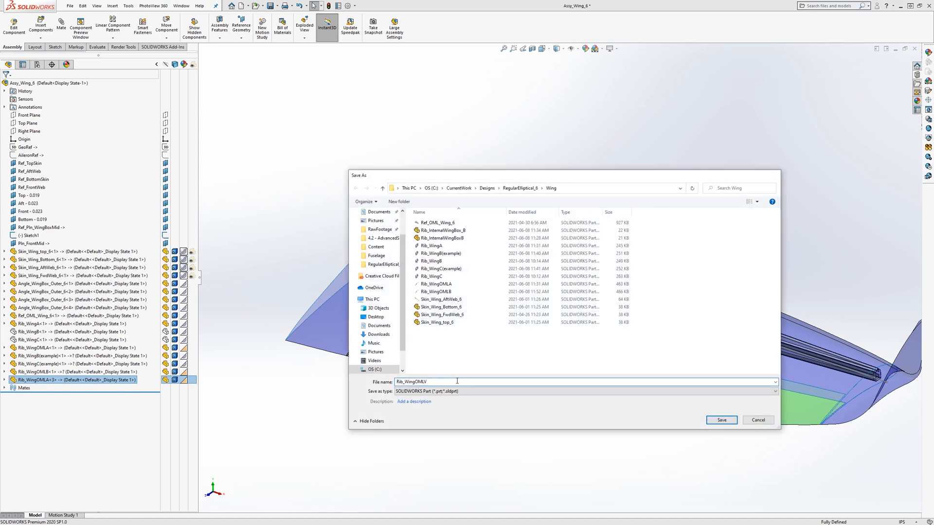
{"action": "type", "text": "V"}
{"action": "key", "text": "Return"}
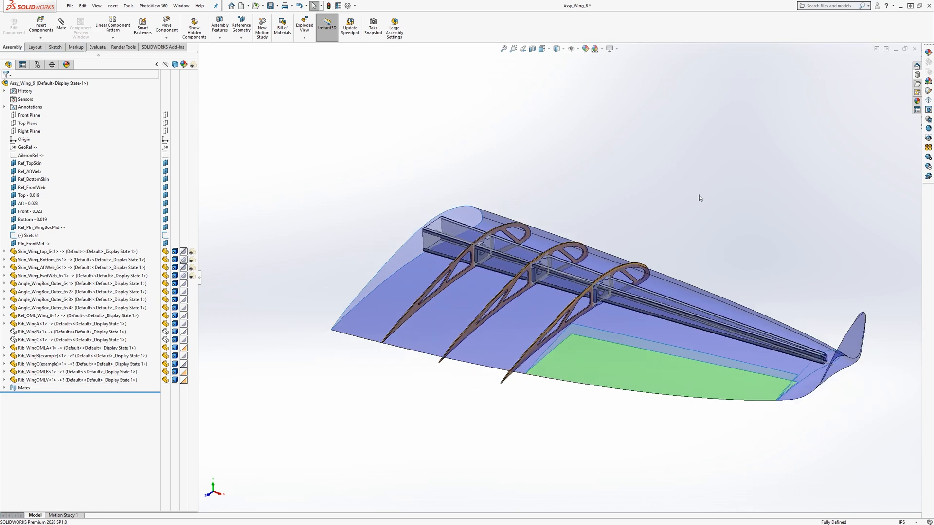
{"action": "scroll", "coordinate": [581, 287], "scroll_direction": "down", "scroll_amount": 2}
{"action": "middle_click_drag", "start_coordinate": [516, 305], "coordinate": [516, 287]}
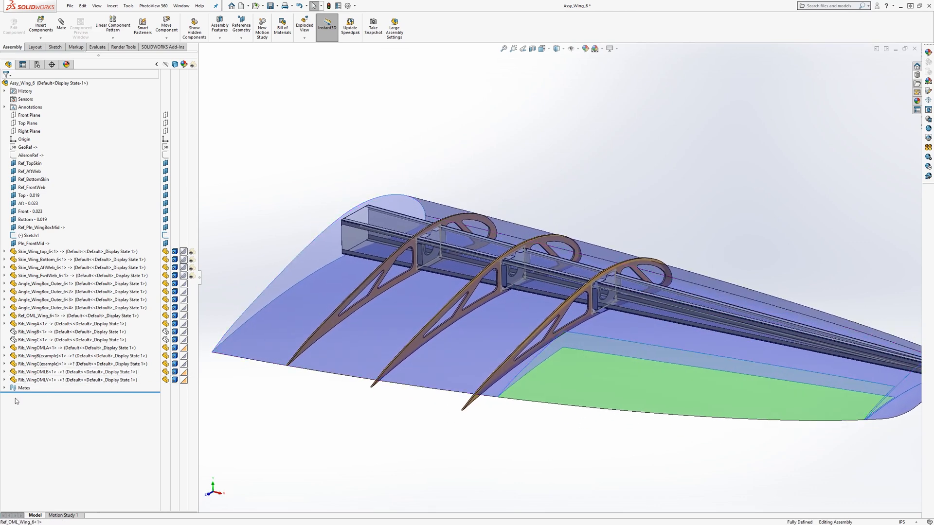
- Open the part file of the first outer rib, Rib_WingOMLA<1>, in its own window
{"action": "left_click", "coordinate": [37, 348]}
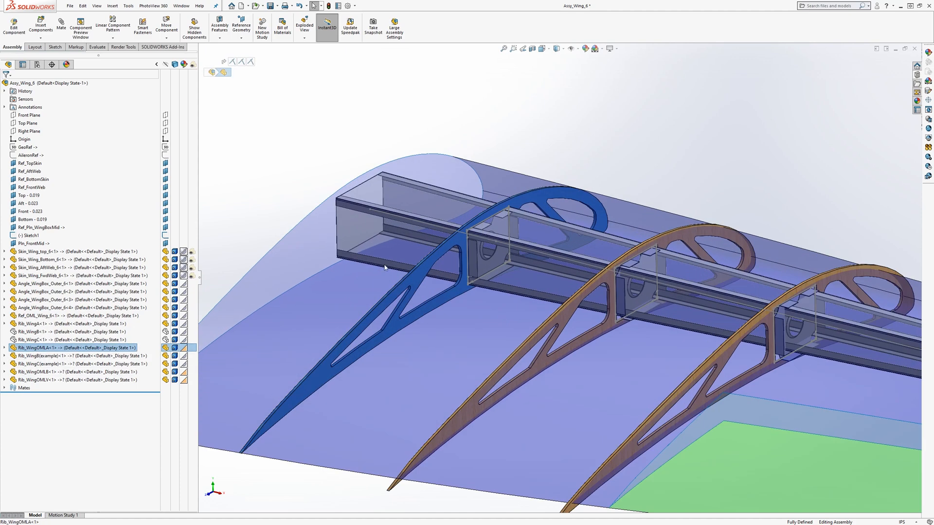
{"action": "right_click", "coordinate": [41, 349]}
{"action": "left_click", "coordinate": [50, 273]}
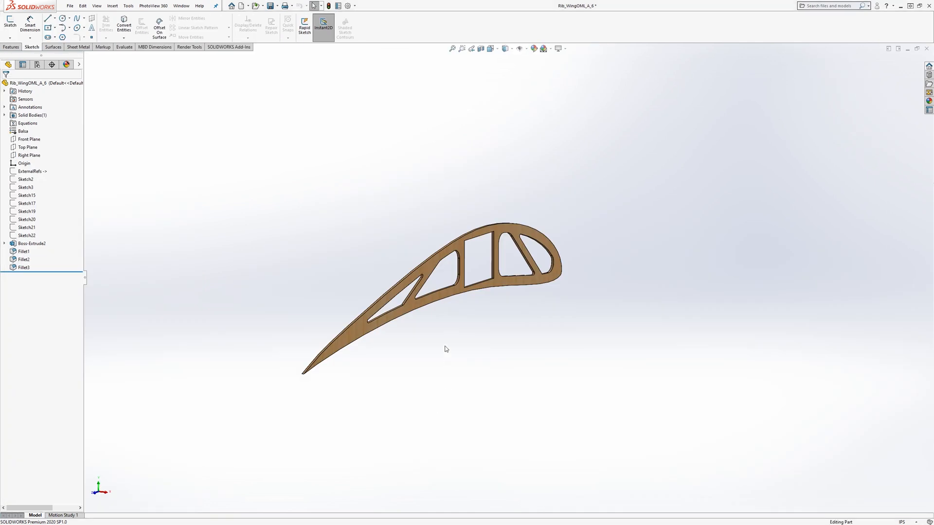
- Open the rib's ExternalRefs sketch for editing to view its referenced geometry
{"action": "left_click", "coordinate": [30, 173]}
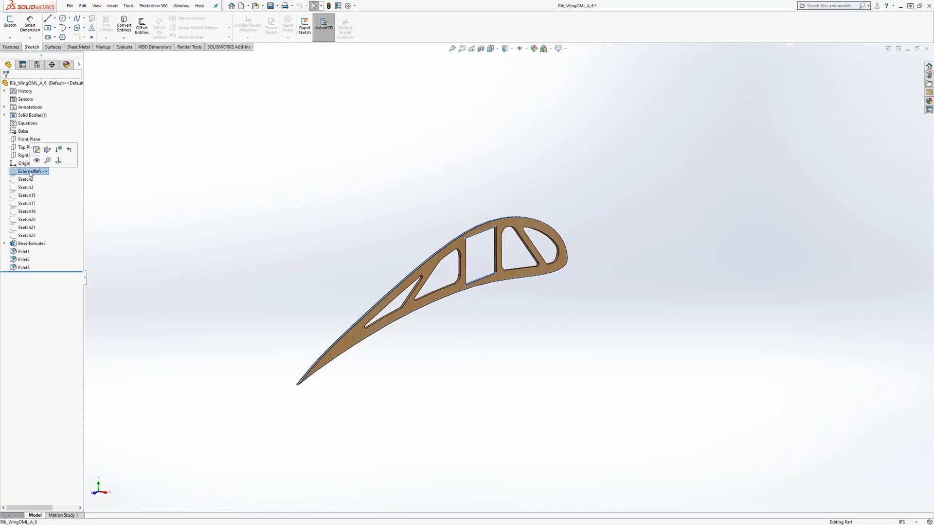
{"action": "right_click", "coordinate": [30, 173]}
{"action": "left_click", "coordinate": [223, 197]}
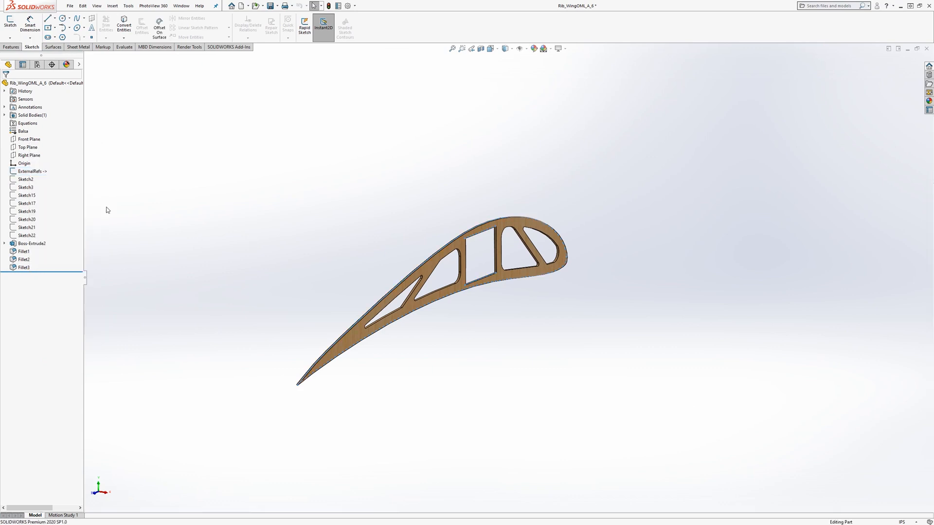
{"action": "left_click", "coordinate": [42, 172]}
{"action": "left_click", "coordinate": [45, 149]}
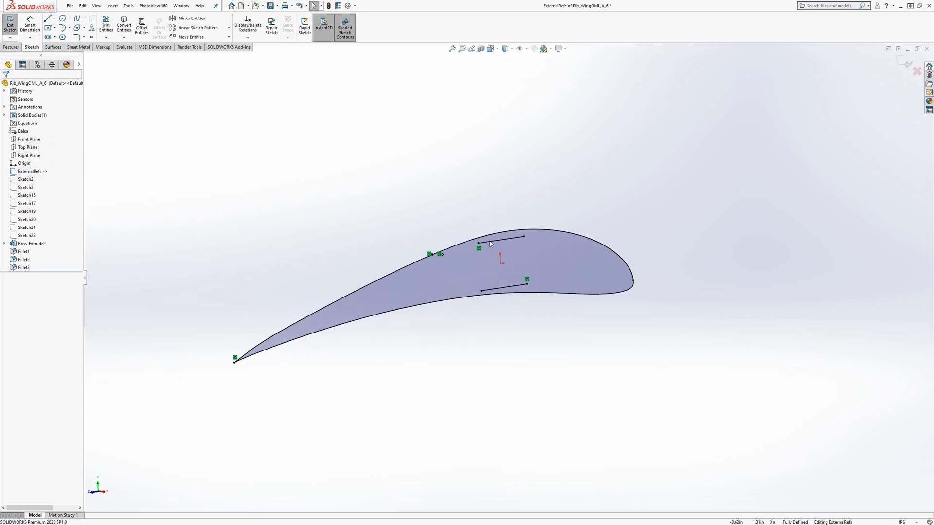
- Inspect the relations of the two wing box lines and the airfoil outline in ExternalRefs, and exit the sketch
{"action": "left_click", "coordinate": [491, 241]}
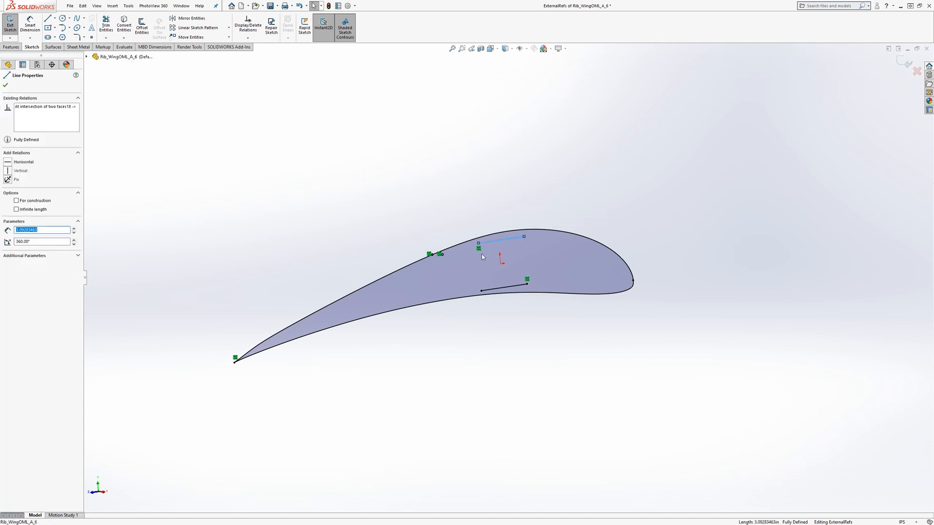
{"action": "key", "text": "Escape"}
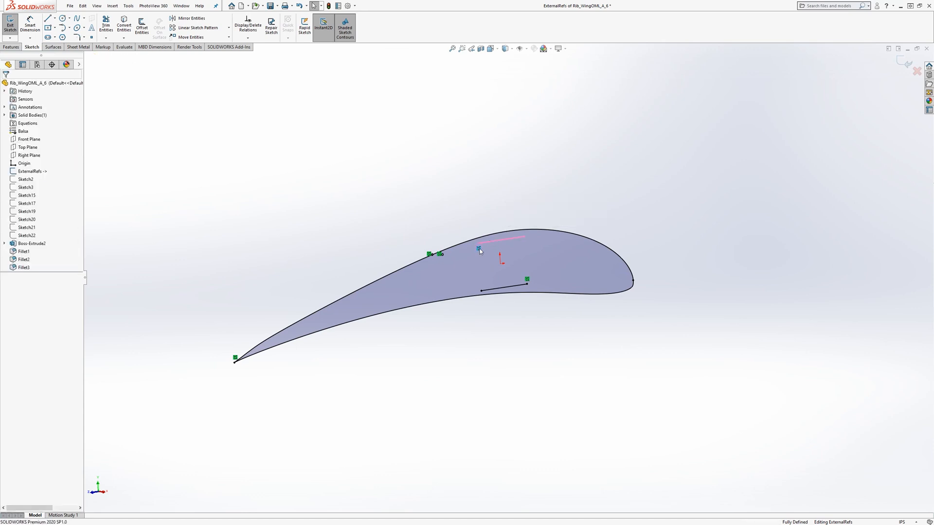
{"action": "left_click", "coordinate": [496, 290]}
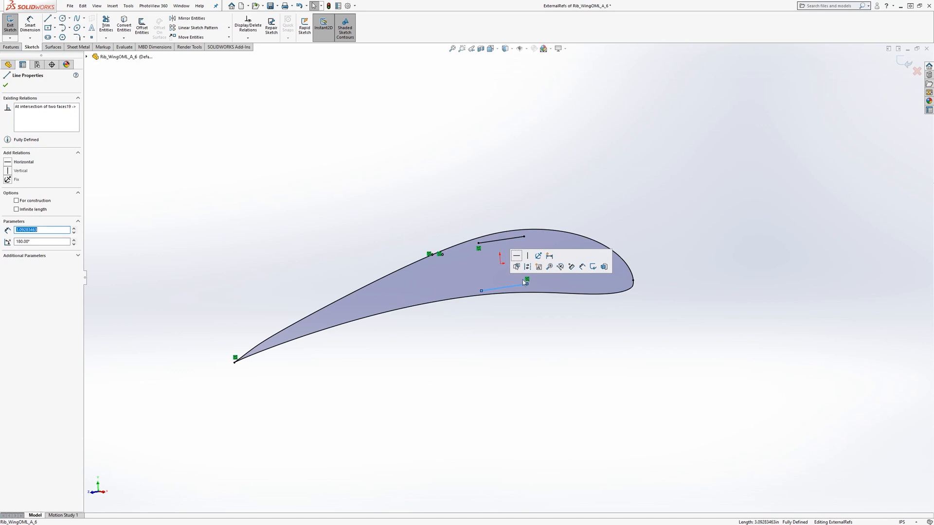
{"action": "key", "text": "Escape"}
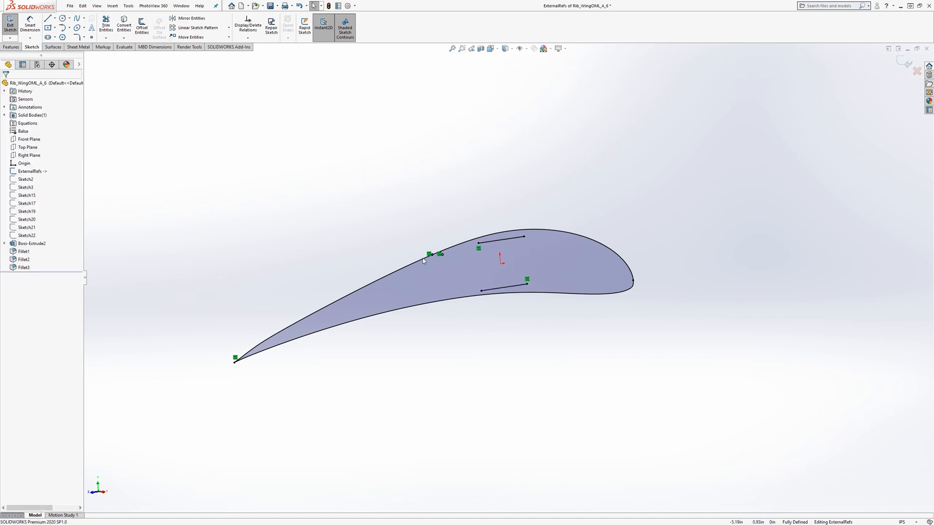
{"action": "left_click", "coordinate": [423, 260]}
{"action": "key", "text": "Escape"}
{"action": "middle_click_drag", "start_coordinate": [500, 352], "coordinate": [493, 356]}
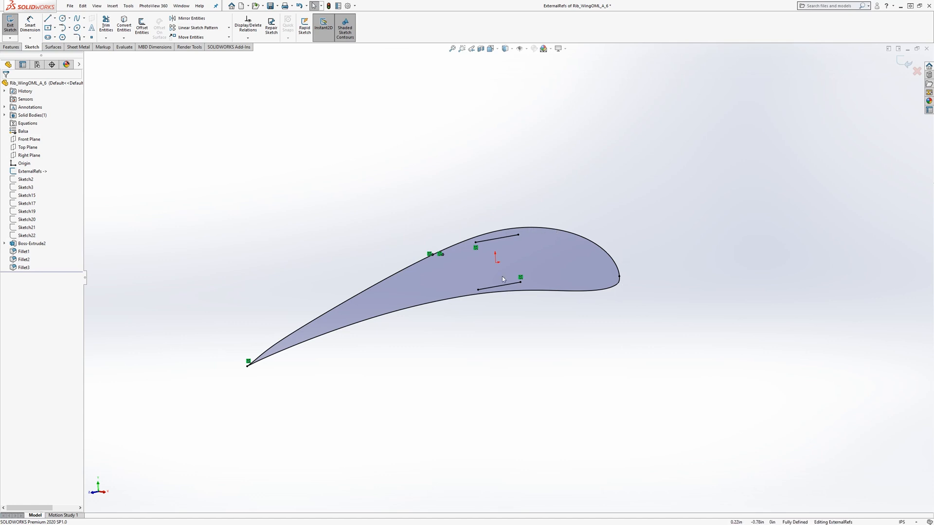
{"action": "scroll", "coordinate": [503, 278], "scroll_direction": "down", "scroll_amount": 3}
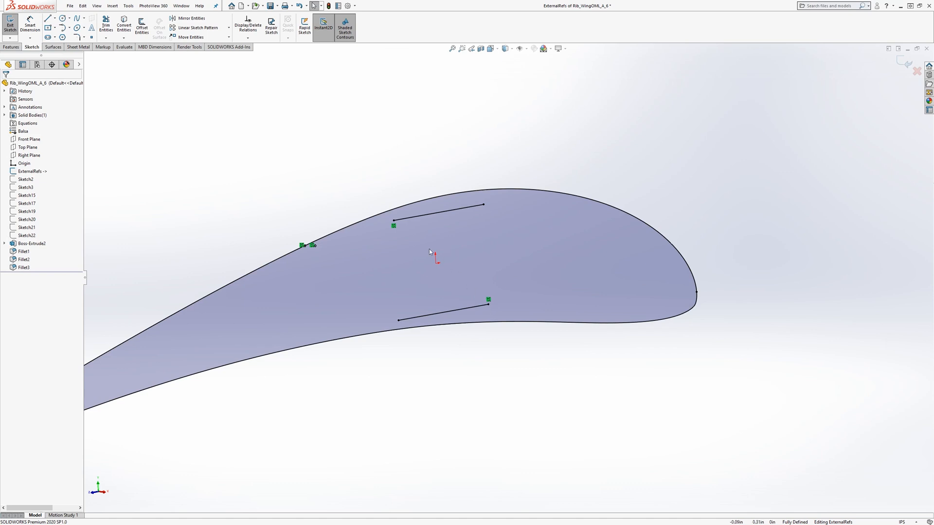
{"action": "scroll", "coordinate": [469, 273], "scroll_direction": "up", "scroll_amount": 3}
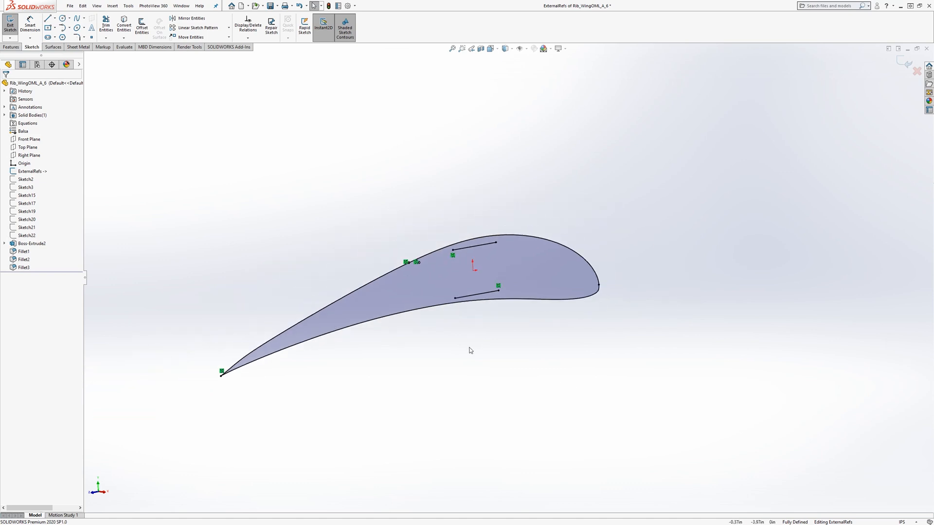
{"action": "left_click", "coordinate": [10, 27]}
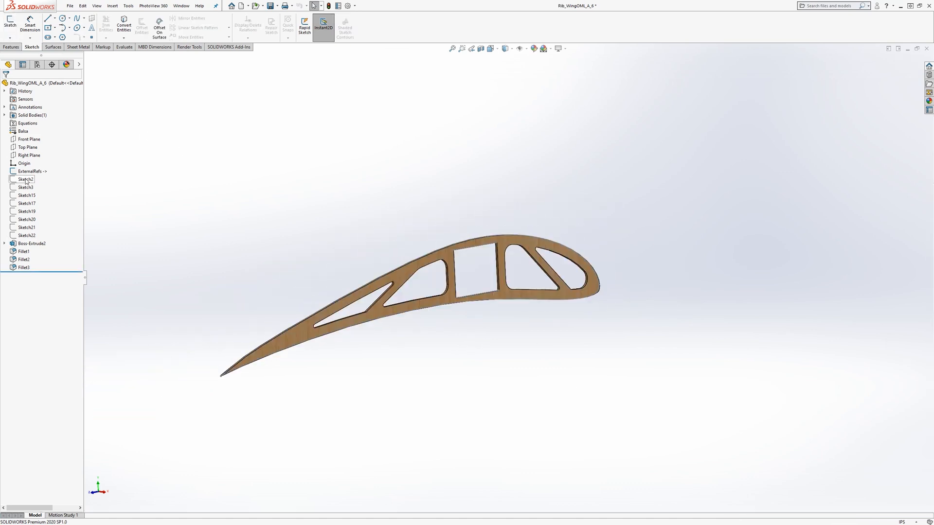
- Highlight Sketch2 and Sketch3 on the rib to examine how their geometry follows the external references
{"action": "left_click", "coordinate": [26, 180]}
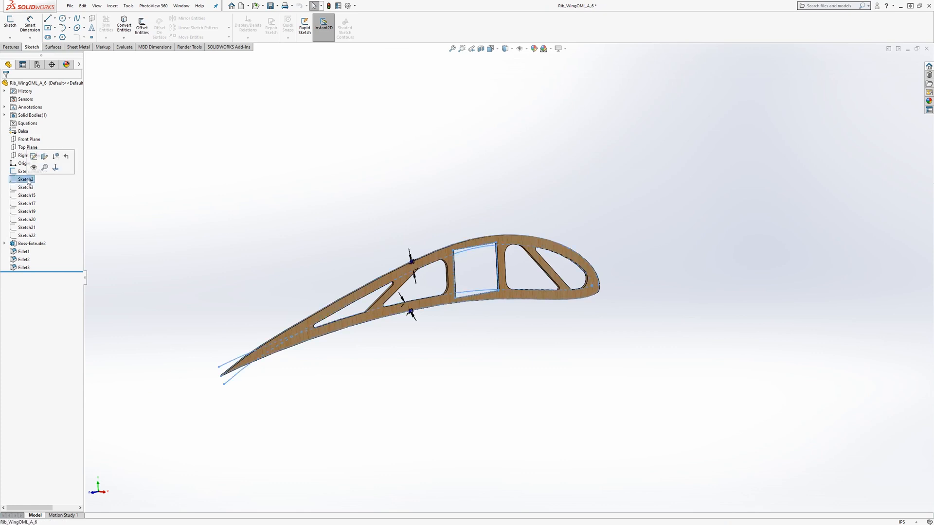
{"action": "middle_click_drag", "start_coordinate": [368, 259], "coordinate": [373, 264]}
{"action": "scroll", "coordinate": [537, 310], "scroll_direction": "down", "scroll_amount": 1}
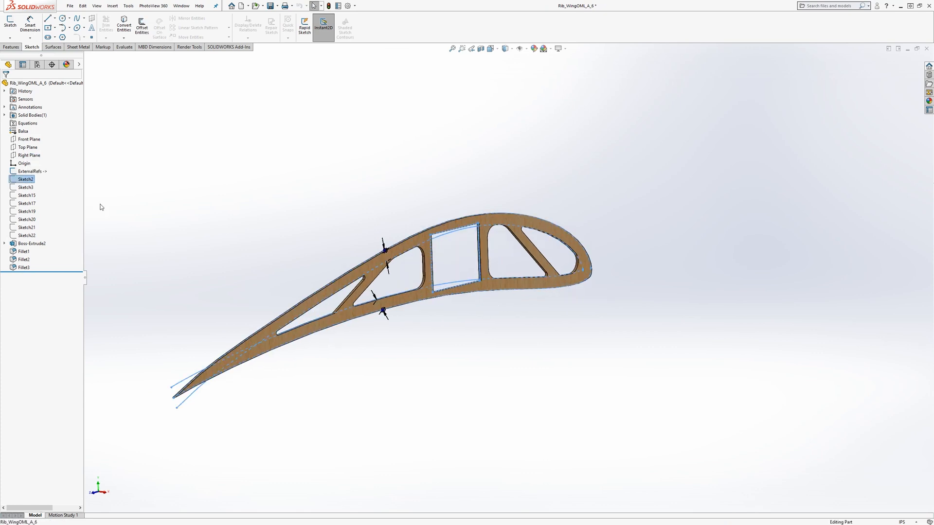
{"action": "left_click", "coordinate": [26, 188]}
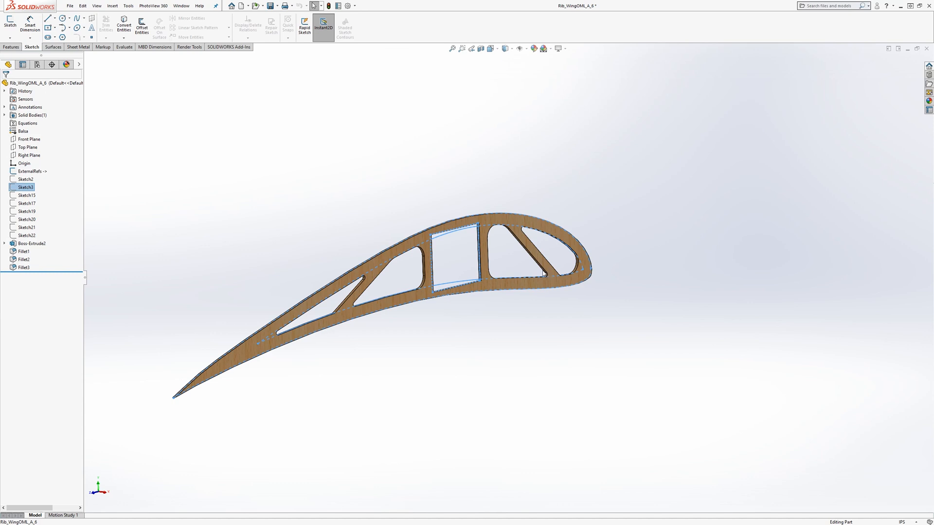
- Open the rib's Sketch15 for editing to examine its truss layout lines and dimensions, and exit the sketch
{"action": "left_click", "coordinate": [22, 196]}
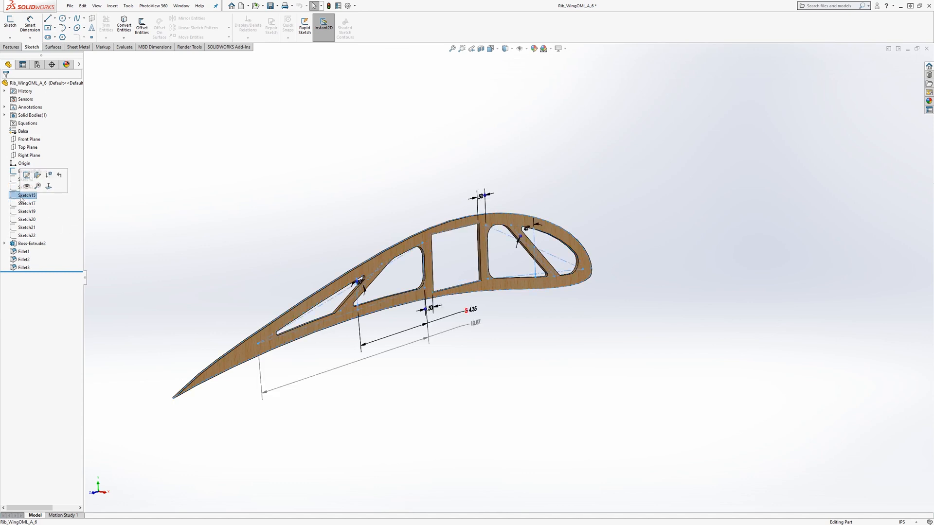
{"action": "middle_click_drag", "start_coordinate": [461, 315], "coordinate": [413, 292]}
{"action": "left_click", "coordinate": [10, 27]}
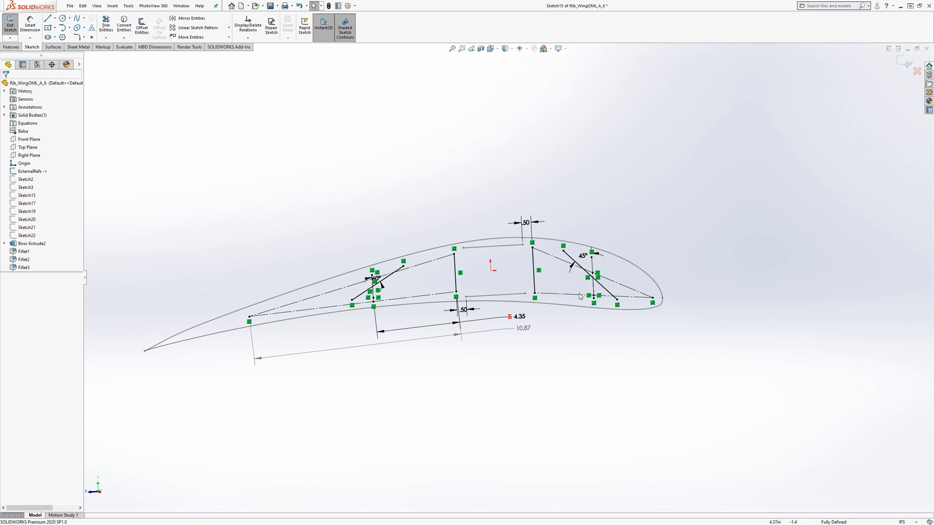
{"action": "middle_click_drag", "start_coordinate": [483, 336], "coordinate": [527, 366]}
{"action": "left_click", "coordinate": [10, 24]}
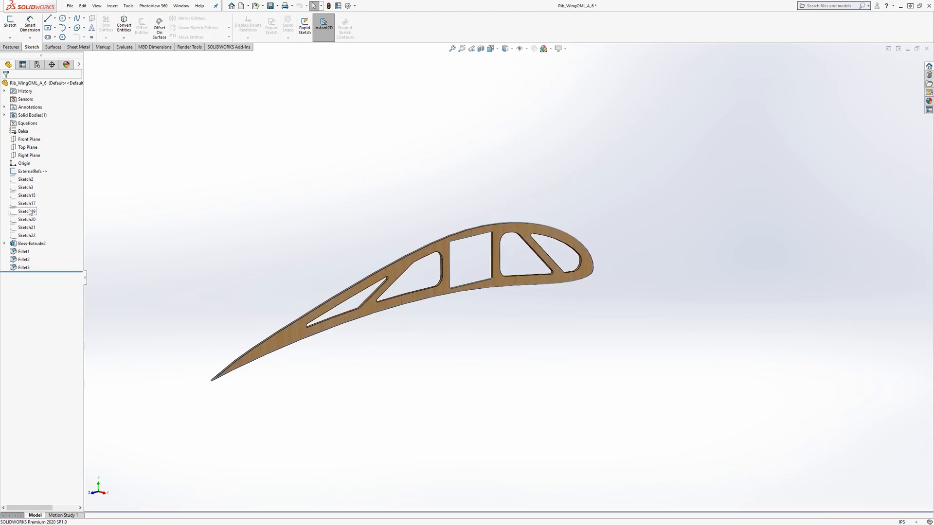
- Highlight Sketch17, followed by Sketch19 through Sketch22 together, to examine the rib's truss and cutout profiles
{"action": "left_click", "coordinate": [27, 203]}
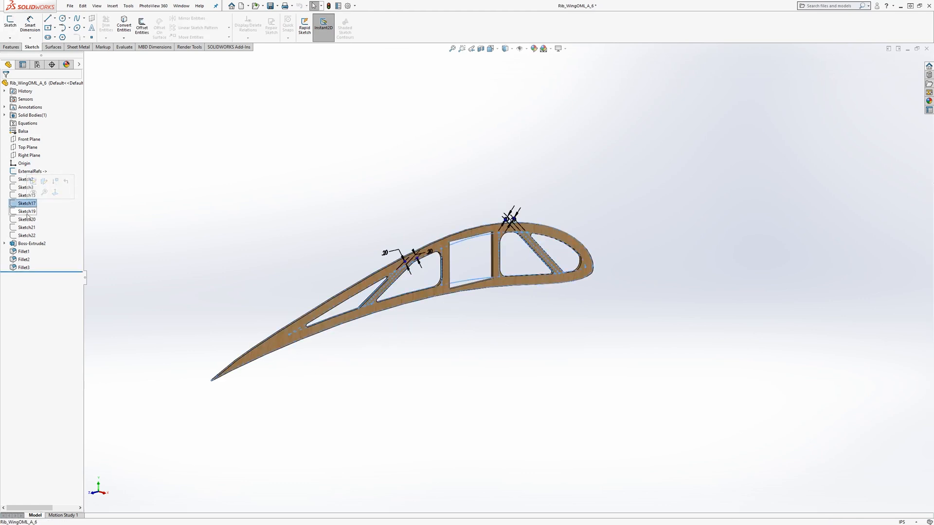
{"action": "left_click", "coordinate": [27, 213]}
{"action": "left_click", "coordinate": [26, 220], "text": "ctrl"}
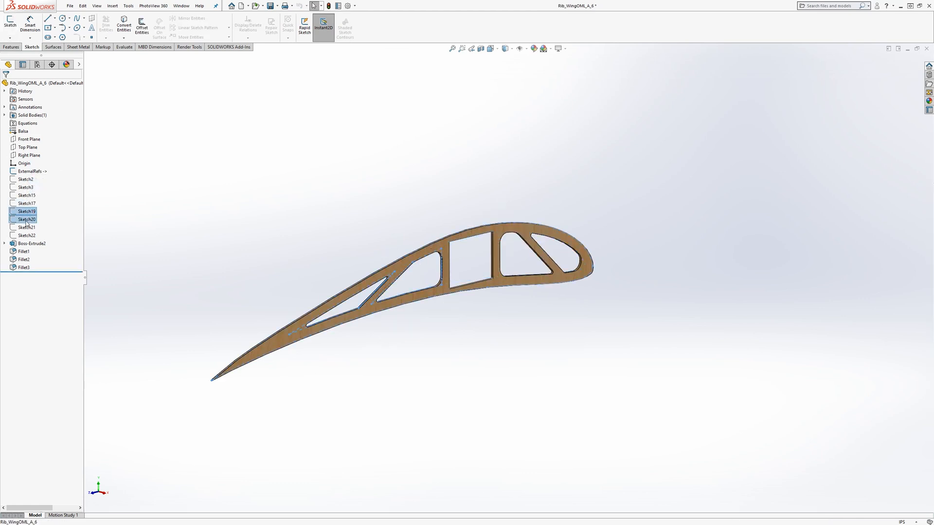
{"action": "left_click", "coordinate": [26, 228], "text": "ctrl"}
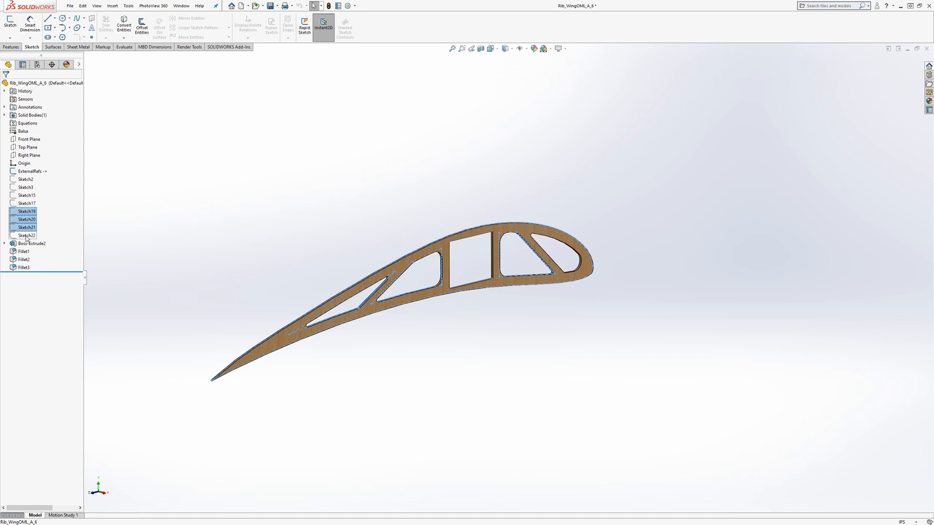
{"action": "left_click", "coordinate": [27, 236], "text": "ctrl"}
{"action": "middle_click_drag", "start_coordinate": [417, 313], "coordinate": [399, 287]}
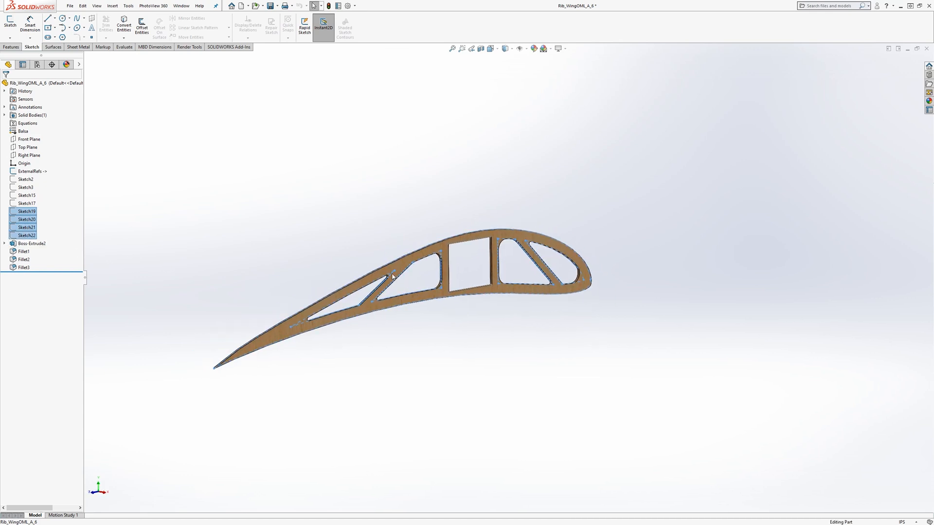
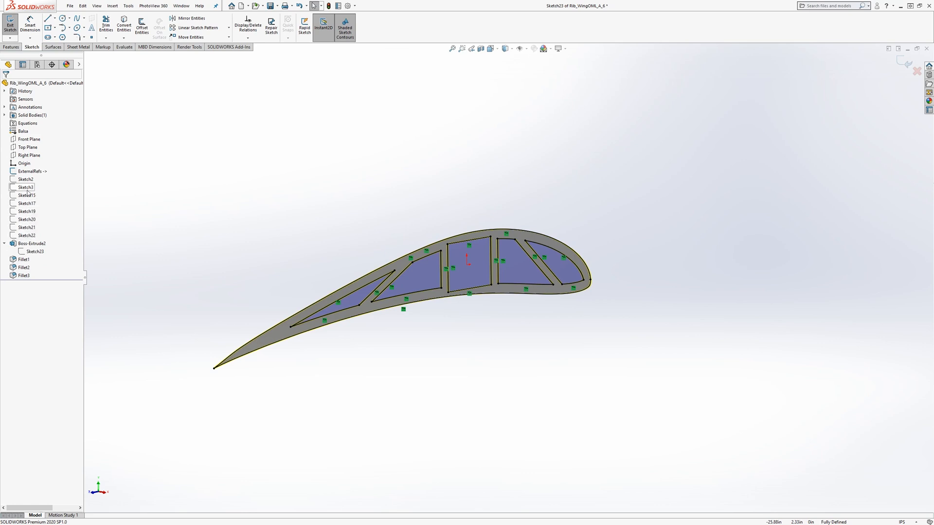
- Exit Sketch23 of Boss-Extrude2 and highlight Fillet1, Fillet2 and Fillet3 to review the rounded cutout corners
{"action": "left_click", "coordinate": [15, 34]}
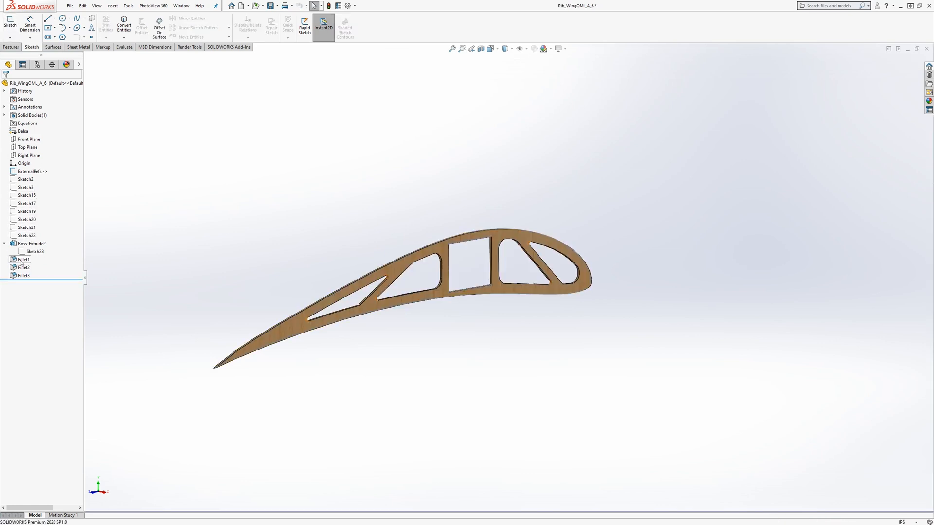
{"action": "left_click", "coordinate": [22, 260]}
{"action": "left_click", "coordinate": [24, 275], "text": "shift"}
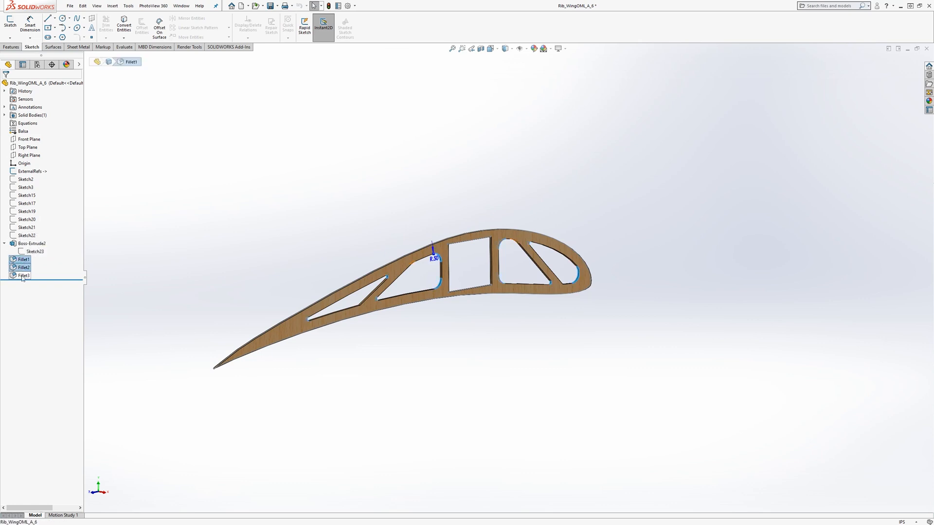
{"action": "mouse_move", "coordinate": [413, 387]}
{"action": "middle_mouse_down"}
{"action": "mouse_move", "coordinate": [459, 320]}
{"action": "mouse_move", "coordinate": [427, 375]}
{"action": "middle_mouse_up"}
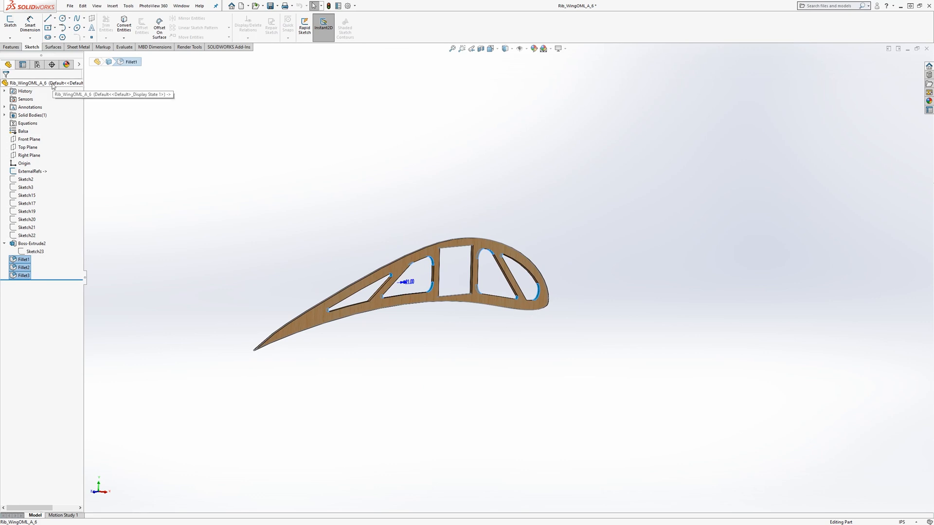
- Return to the Assy_Wing_6 assembly and highlight the three outer ribs together, comparing their profiles in a side view
{"action": "left_click", "coordinate": [161, 228]}
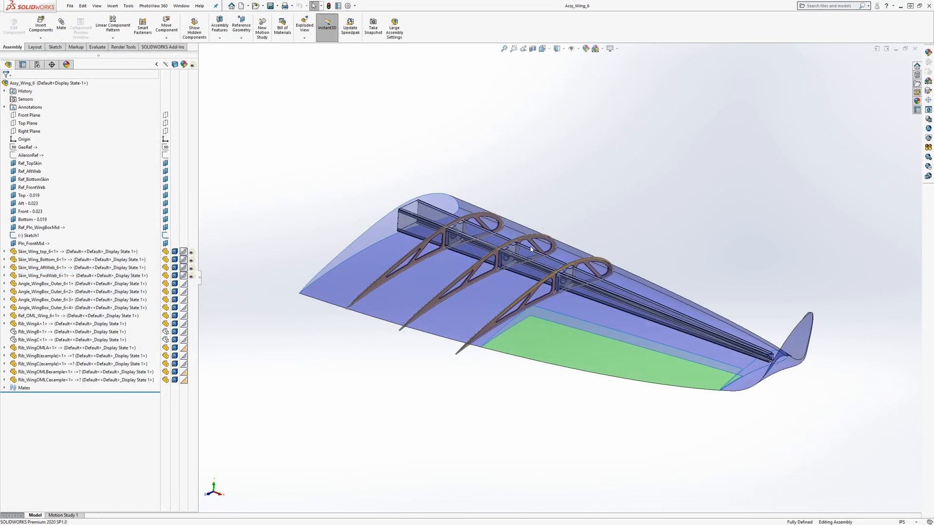
{"action": "middle_click_drag", "start_coordinate": [507, 401], "coordinate": [502, 272]}
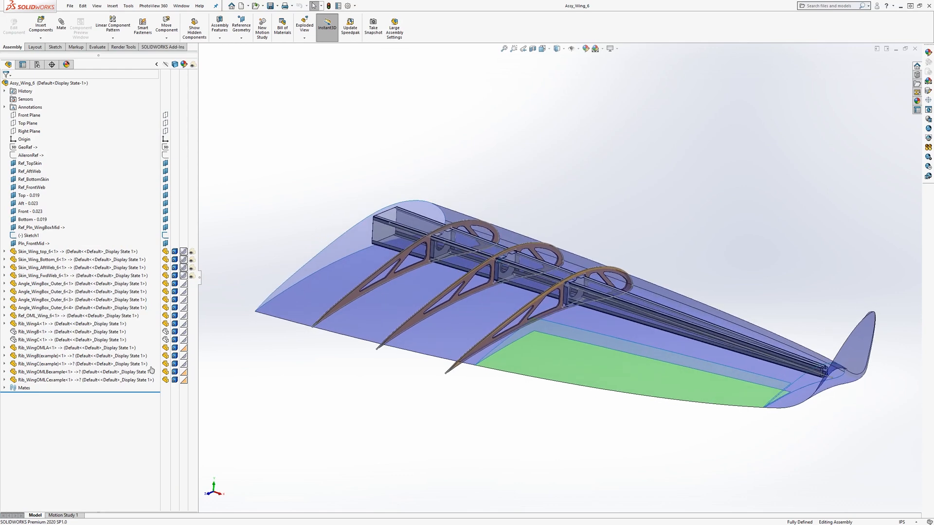
{"action": "left_click", "coordinate": [54, 380]}
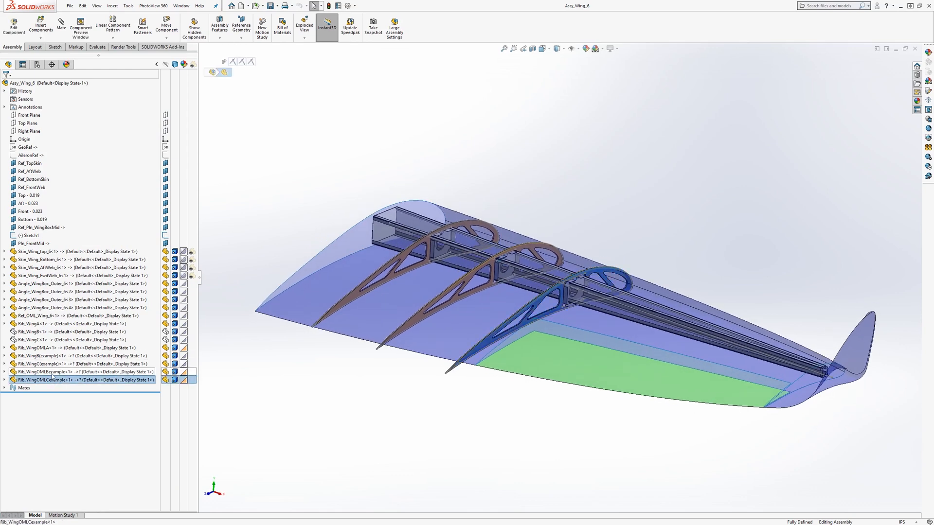
{"action": "left_click", "coordinate": [49, 372], "text": "ctrl"}
{"action": "left_click", "coordinate": [48, 347], "text": "ctrl"}
{"action": "middle_click_drag", "start_coordinate": [469, 396], "coordinate": [438, 381]}
{"action": "key", "text": "space"}
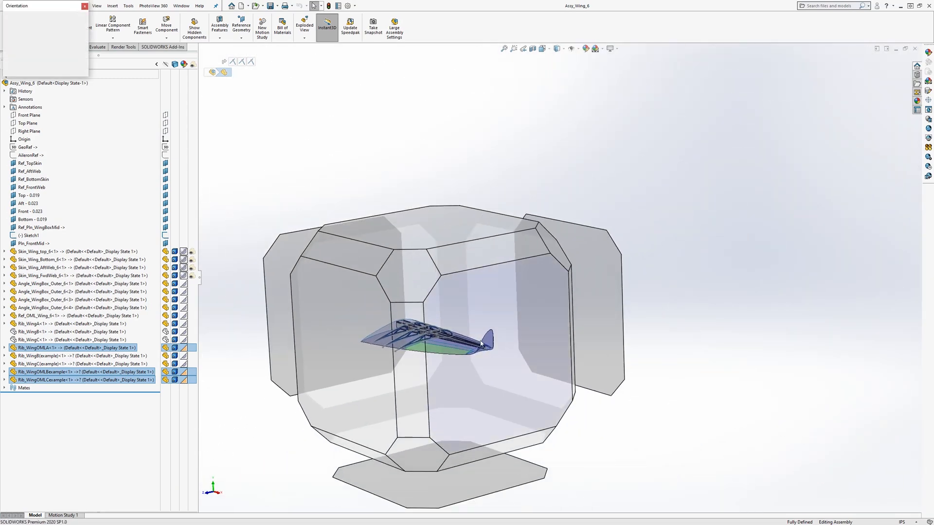
{"action": "left_click", "coordinate": [478, 332]}
{"action": "middle_click_drag", "start_coordinate": [478, 331], "coordinate": [518, 345]}
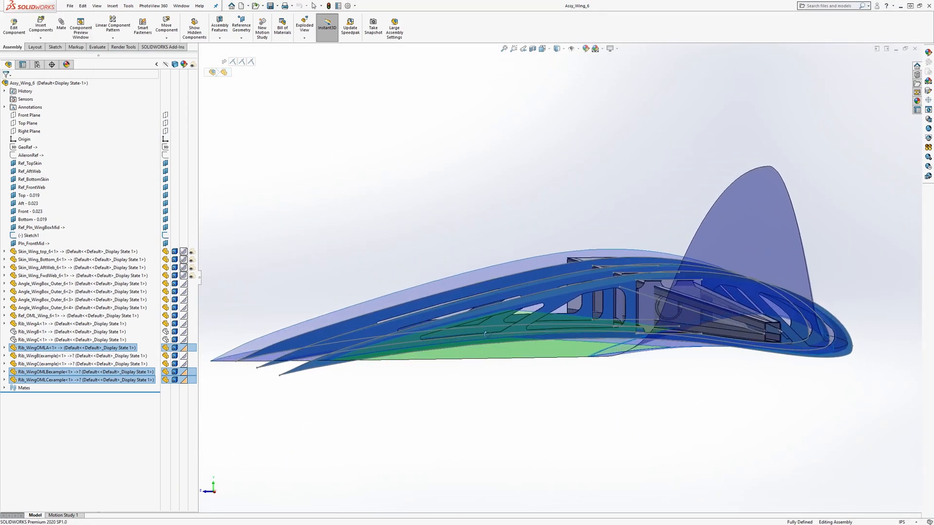
- Highlight the two example outer ribs, Rib_WingOMLBexample<1> and Rib_WingOMLCexample<1>, in the wing and clear the selection
{"action": "left_click", "coordinate": [69, 373]}
{"action": "left_click", "coordinate": [107, 379], "text": "ctrl"}
{"action": "middle_click_drag", "start_coordinate": [503, 401], "coordinate": [552, 424]}
{"action": "middle_click_drag", "start_coordinate": [511, 352], "coordinate": [423, 378]}
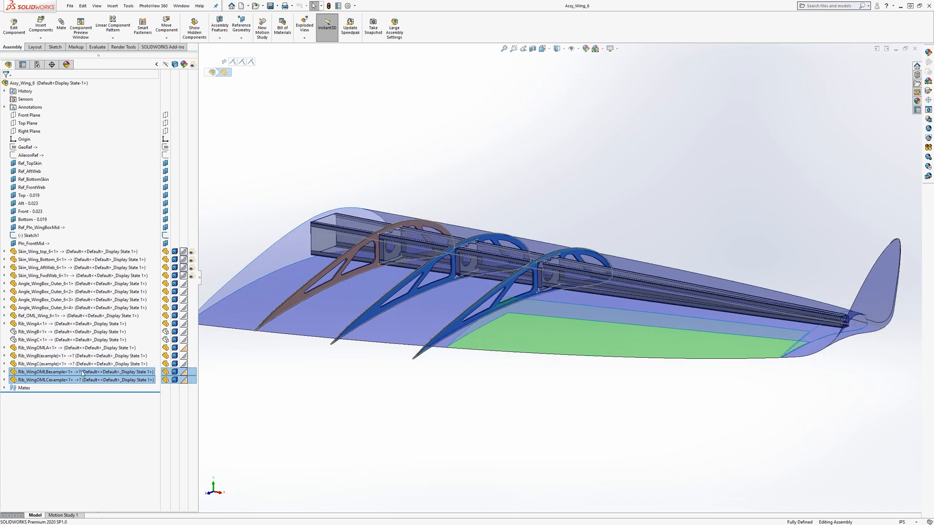
{"action": "left_click", "coordinate": [322, 406]}
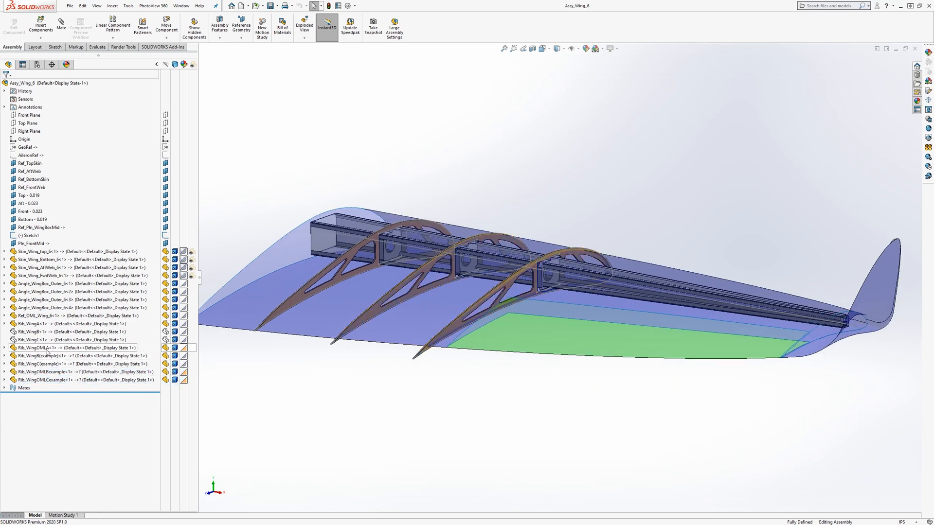
- Highlight Rib_WingOMLA<1>, followed by the internal ribs Rib_WingA, Rib_WingB(example) and Rib_WingC(example), and inspect them in the wing box
{"action": "left_click", "coordinate": [43, 348]}
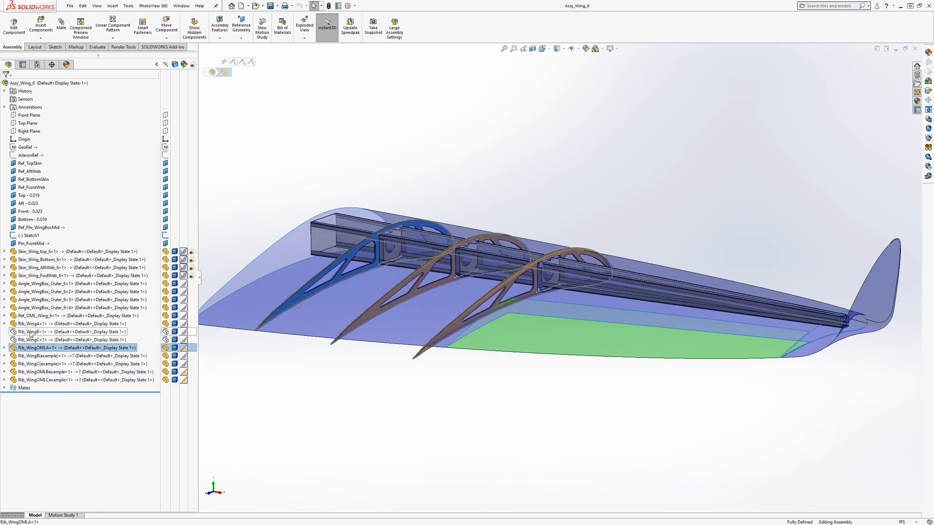
{"action": "left_click", "coordinate": [37, 324]}
{"action": "left_click", "coordinate": [48, 356], "text": "ctrl"}
{"action": "left_click", "coordinate": [48, 364], "text": "ctrl"}
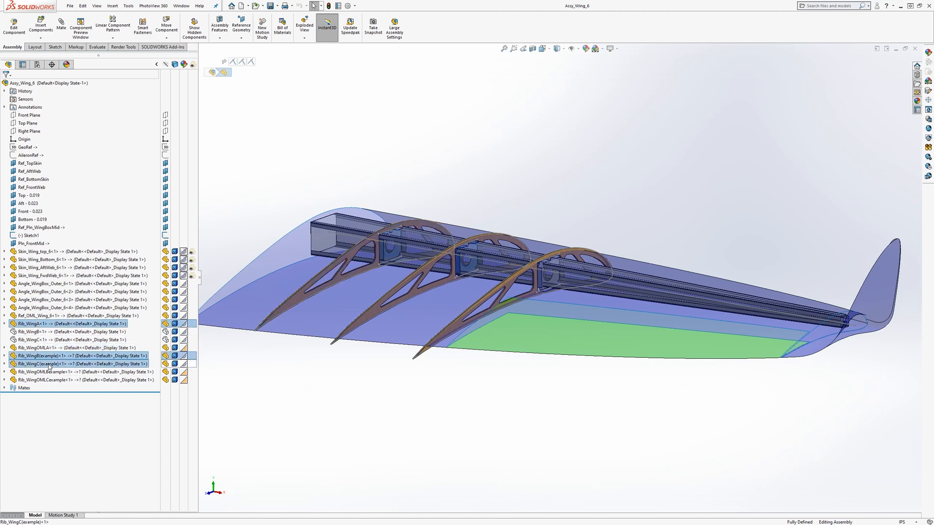
{"action": "scroll", "coordinate": [457, 423], "scroll_direction": "down", "scroll_amount": 5}
{"action": "scroll", "coordinate": [460, 202], "scroll_direction": "down", "scroll_amount": 3}
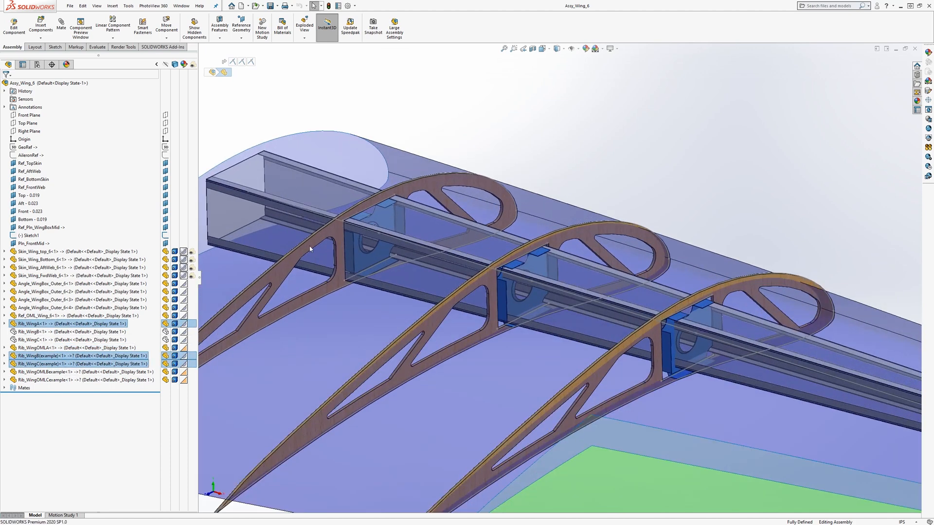
- Compare Rib_WingA<1> with the example internal ribs B and C by highlighting them separately, and clear the selection
{"action": "left_click", "coordinate": [57, 326]}
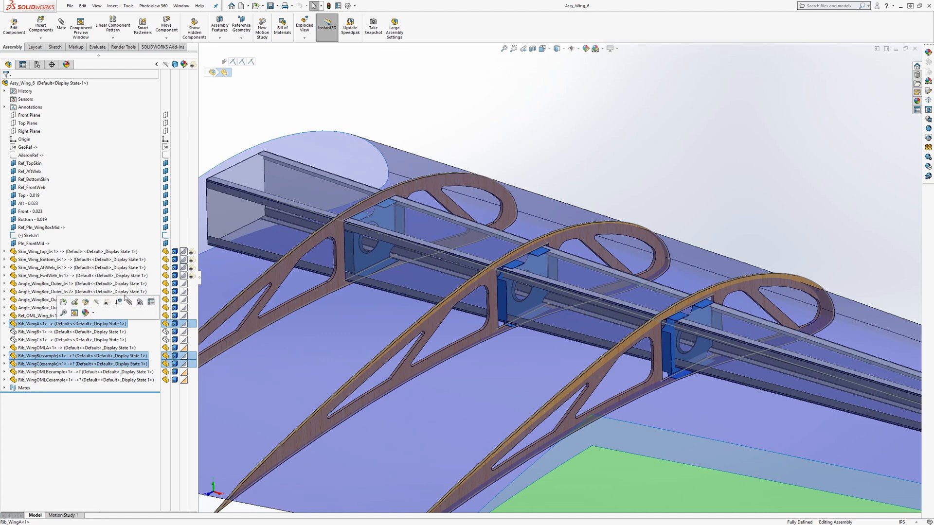
{"action": "key", "text": "Escape"}
{"action": "left_click", "coordinate": [72, 325]}
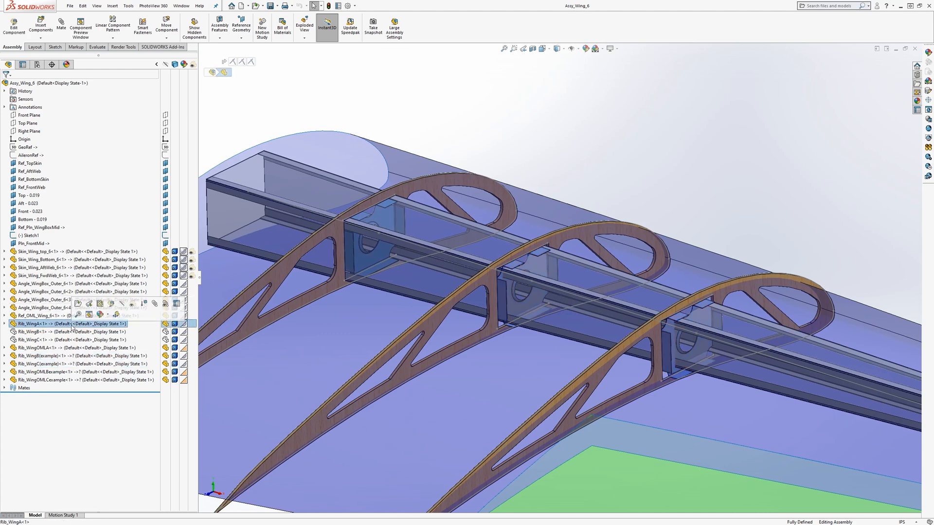
{"action": "left_click", "coordinate": [71, 358]}
{"action": "left_click", "coordinate": [70, 366], "text": "shift"}
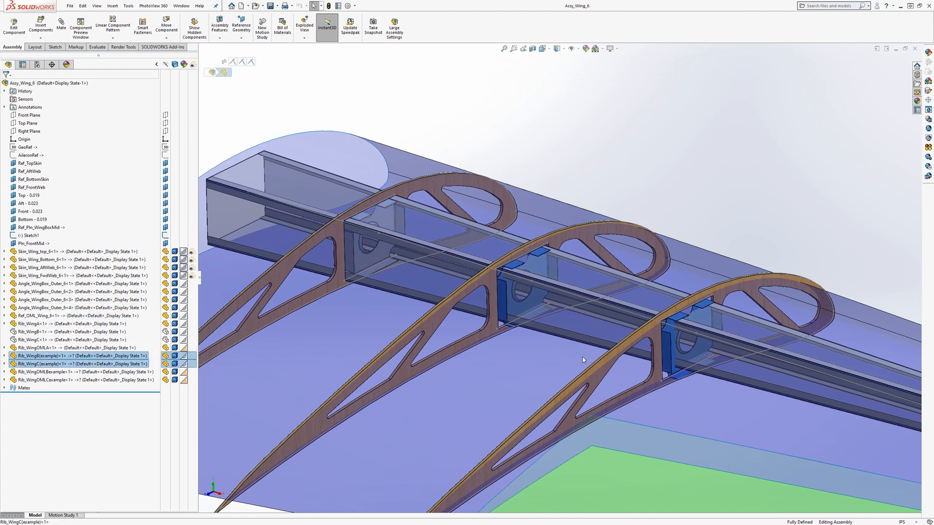
{"action": "scroll", "coordinate": [523, 389], "scroll_direction": "up", "scroll_amount": 5}
{"action": "left_click", "coordinate": [491, 429]}
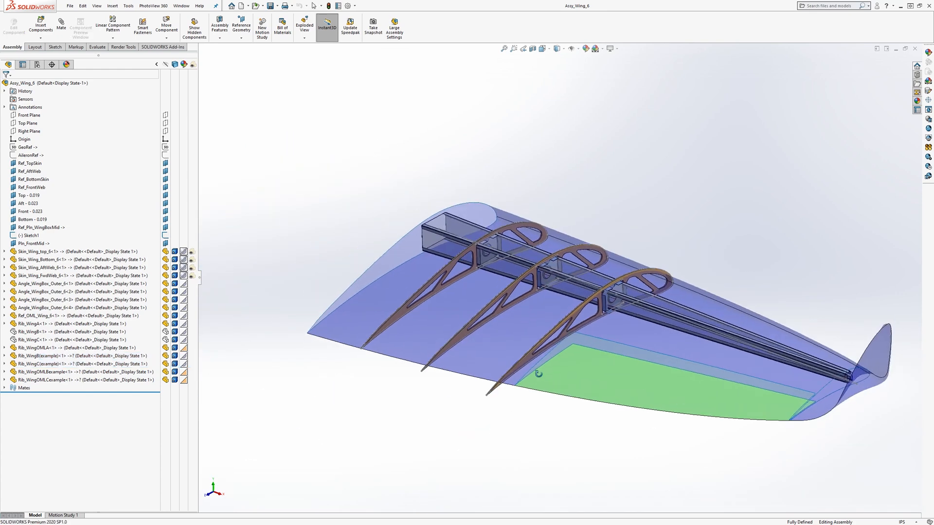
{"action": "middle_click_drag", "start_coordinate": [536, 374], "coordinate": [546, 368]}
{"action": "scroll", "coordinate": [557, 353], "scroll_direction": "down", "scroll_amount": 2}
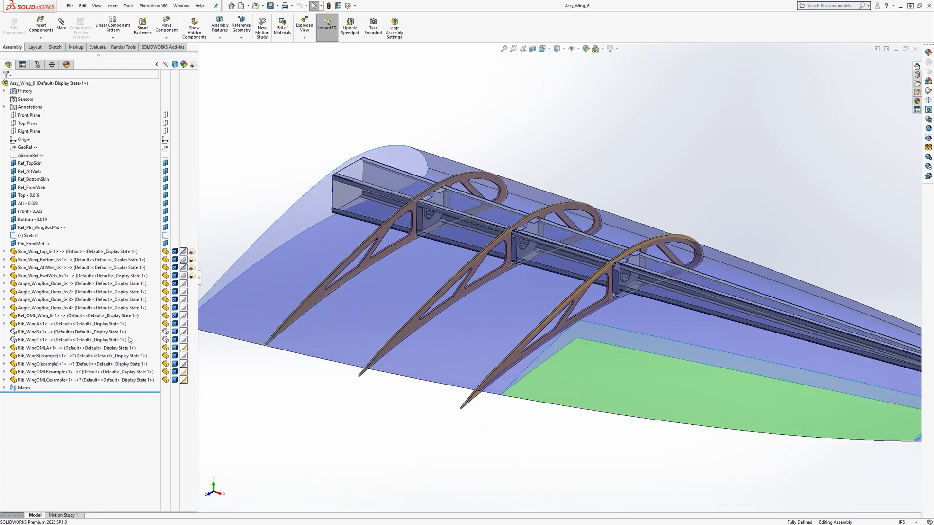
- Edit Rib_WingOMLBexample<1> in the context of the assembly and open its ExternalRefs sketch for editing
{"action": "left_click", "coordinate": [59, 372]}
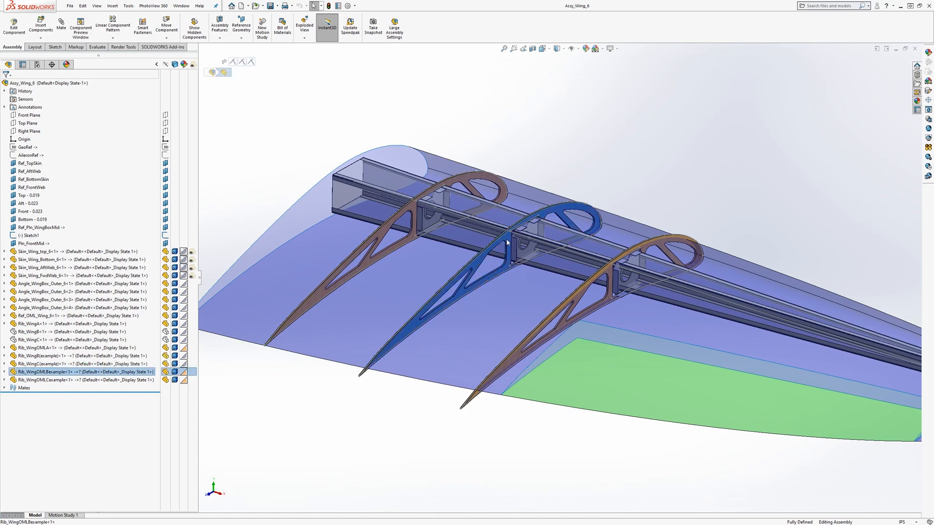
{"action": "middle_click_drag", "start_coordinate": [479, 271], "coordinate": [478, 256]}
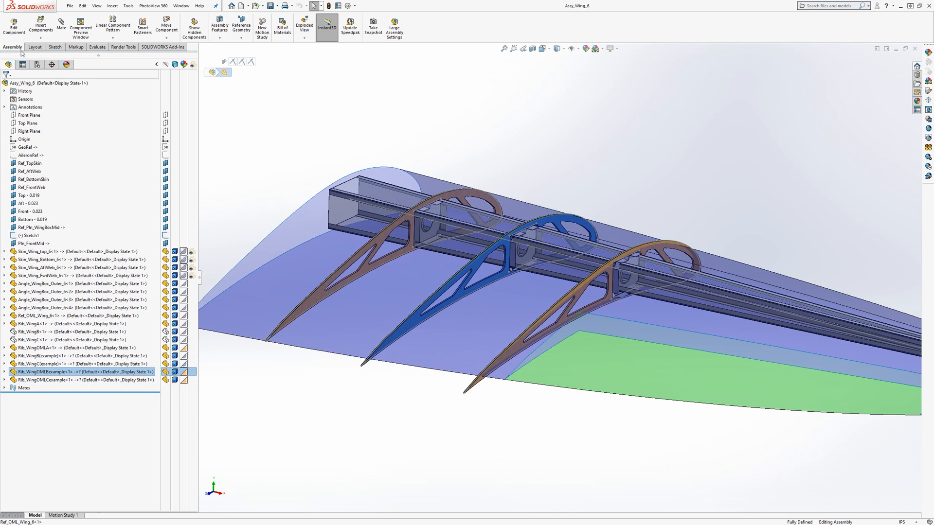
{"action": "left_click", "coordinate": [13, 27]}
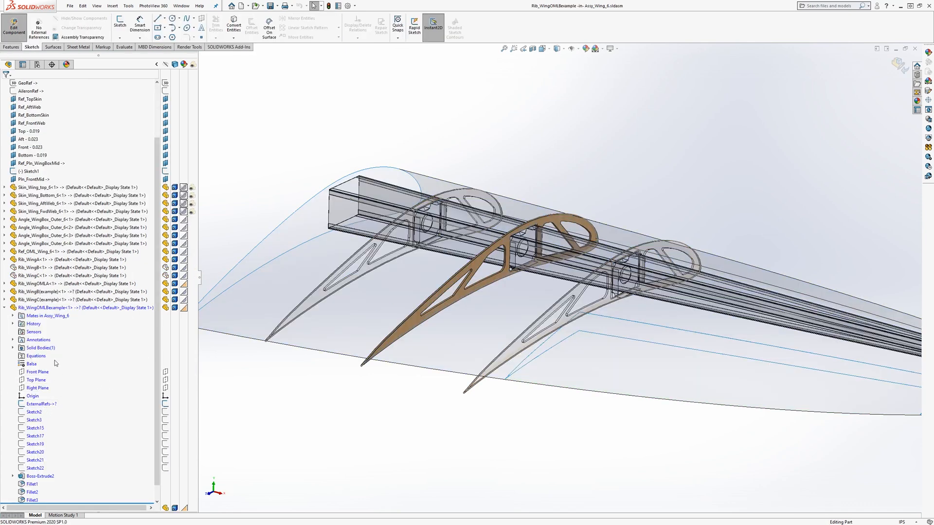
{"action": "left_click", "coordinate": [44, 405]}
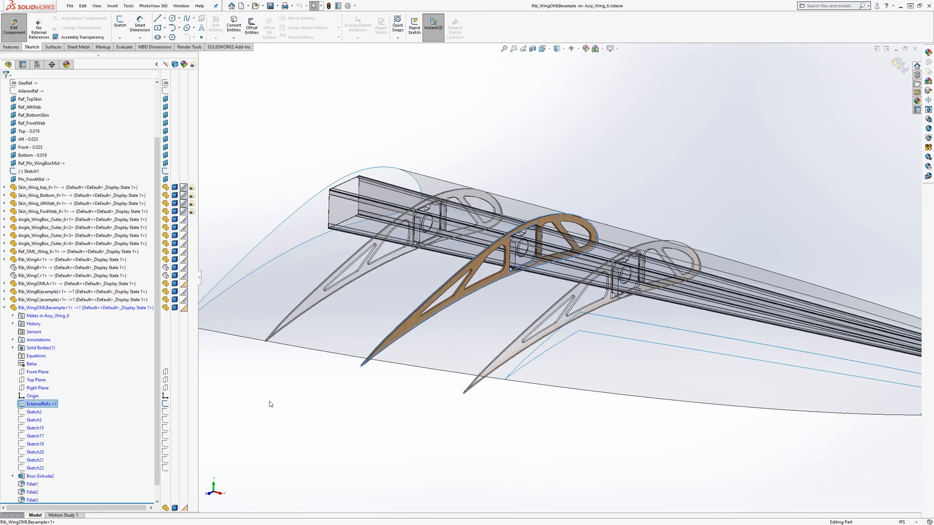
{"action": "middle_click_drag", "start_coordinate": [322, 407], "coordinate": [311, 405]}
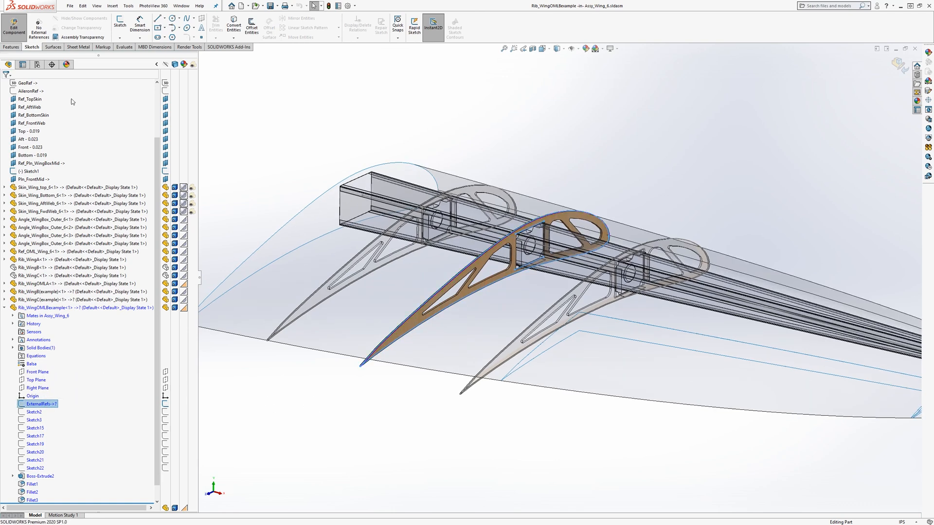
{"action": "left_click", "coordinate": [120, 26]}
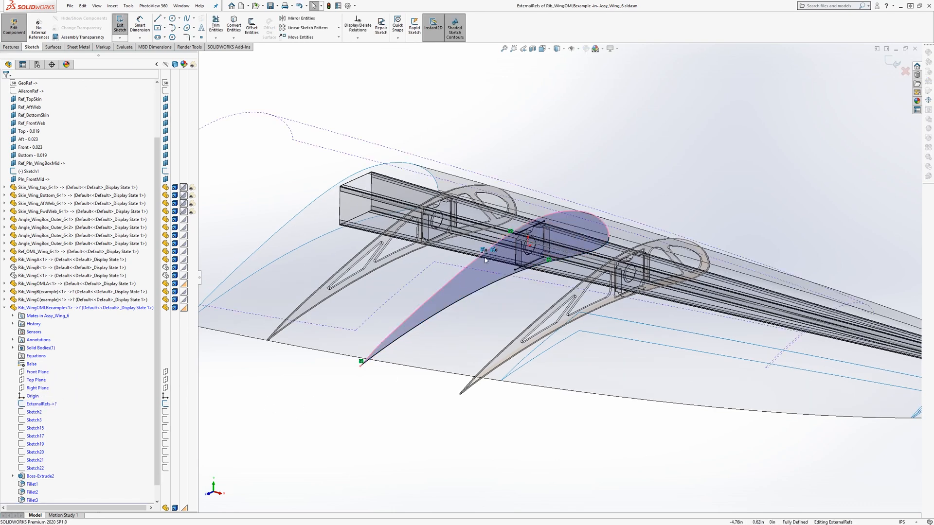
- Examine the ExternalRefs sketch against the wing box from several angles and in the Front view
{"action": "middle_click_drag", "start_coordinate": [434, 297], "coordinate": [432, 278]}
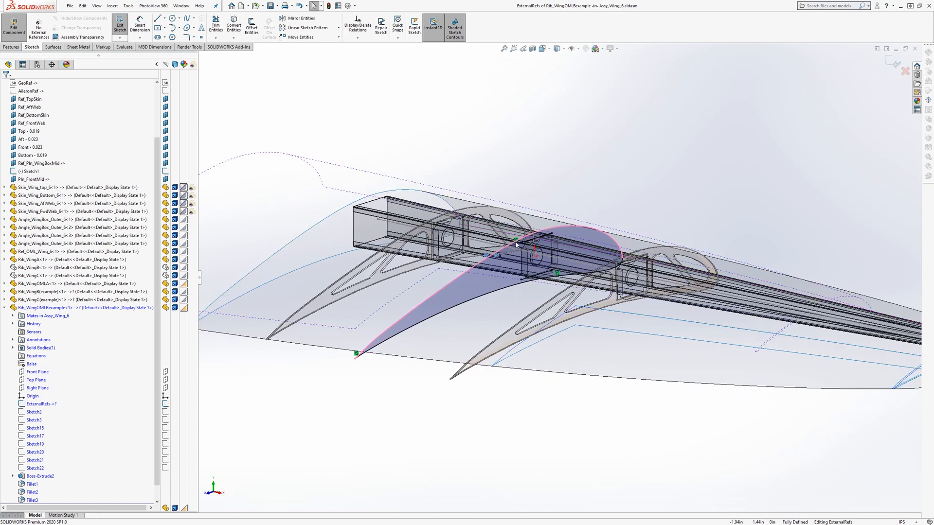
{"action": "middle_click_drag", "start_coordinate": [500, 292], "coordinate": [506, 296]}
{"action": "key", "text": "space"}
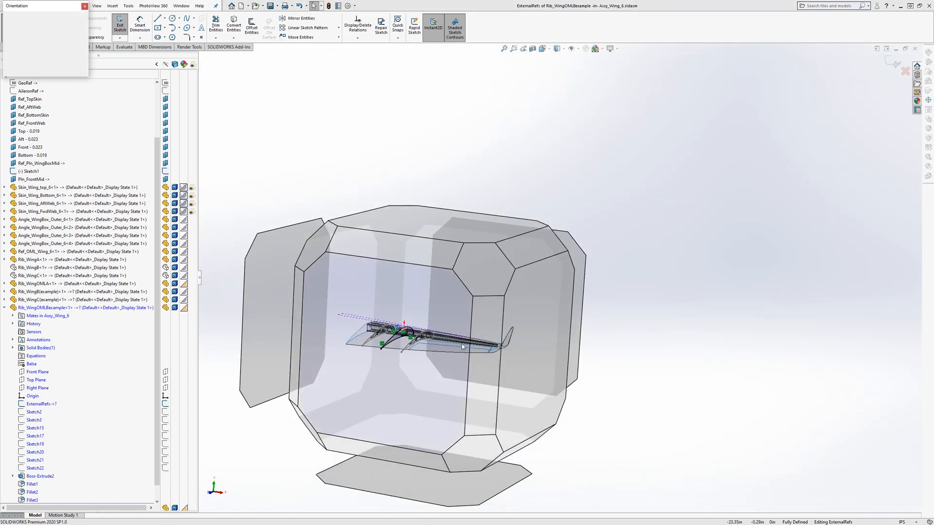
{"action": "left_click", "coordinate": [462, 343]}
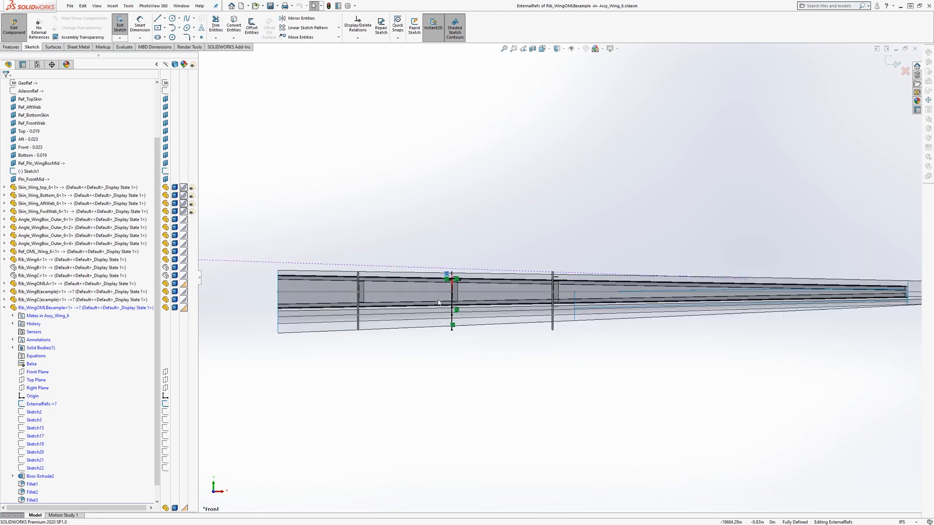
- Examine the ExternalRefs sketch between the neighbouring ribs and review the relations of all its lines and splines
{"action": "scroll", "coordinate": [439, 302], "scroll_direction": "down", "scroll_amount": 4}
{"action": "left_click", "coordinate": [524, 319]}
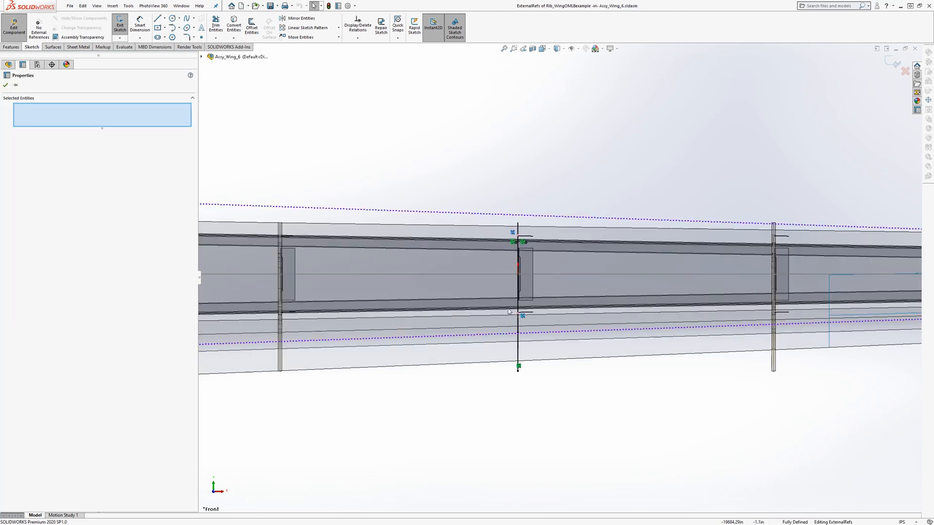
{"action": "scroll", "coordinate": [510, 285], "scroll_direction": "up", "scroll_amount": 2}
{"action": "scroll", "coordinate": [529, 277], "scroll_direction": "down", "scroll_amount": 2}
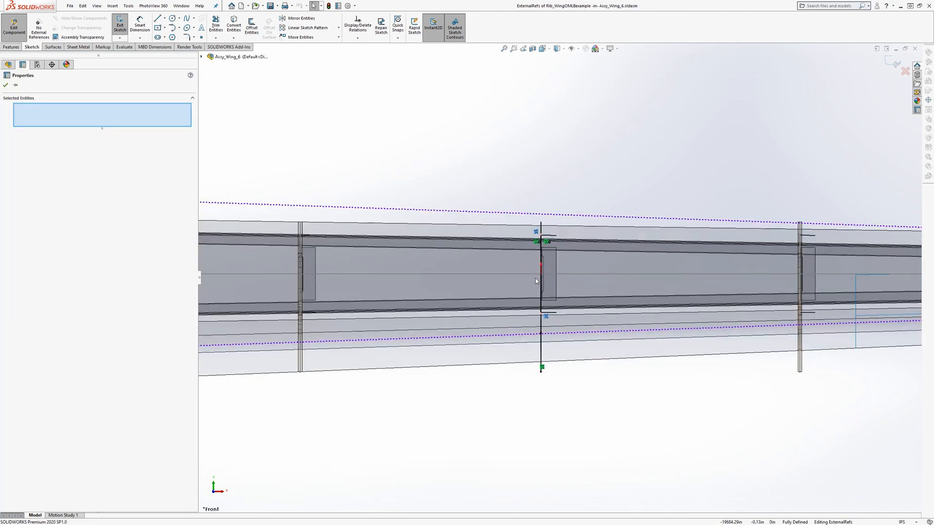
{"action": "scroll", "coordinate": [544, 321], "scroll_direction": "down", "scroll_amount": 3}
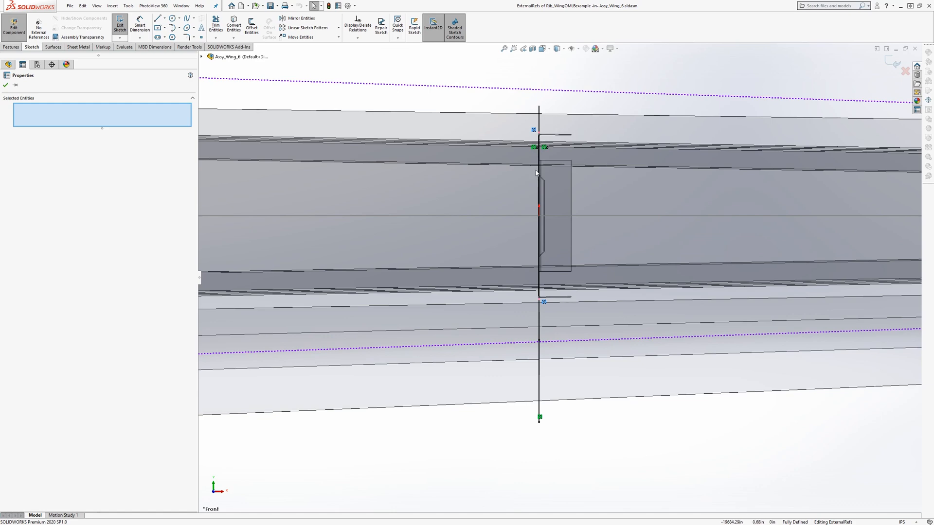
{"action": "scroll", "coordinate": [559, 274], "scroll_direction": "up", "scroll_amount": 2}
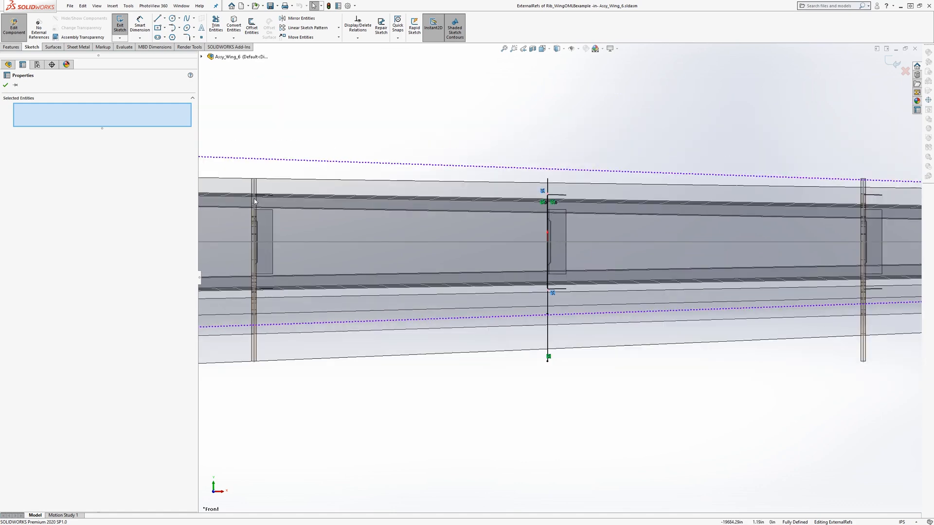
{"action": "middle_click_drag", "start_coordinate": [342, 312], "coordinate": [570, 201]}
{"action": "right_click", "coordinate": [570, 201]}
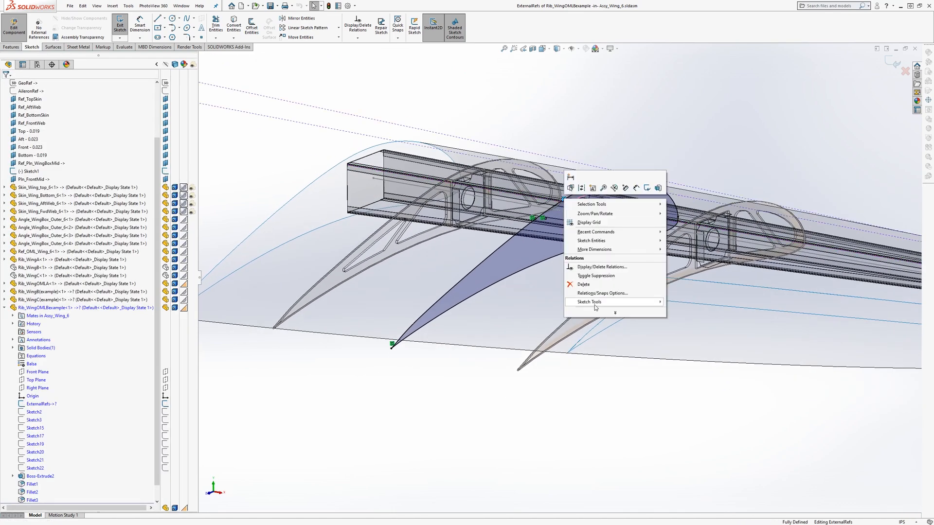
{"action": "left_click", "coordinate": [596, 267]}
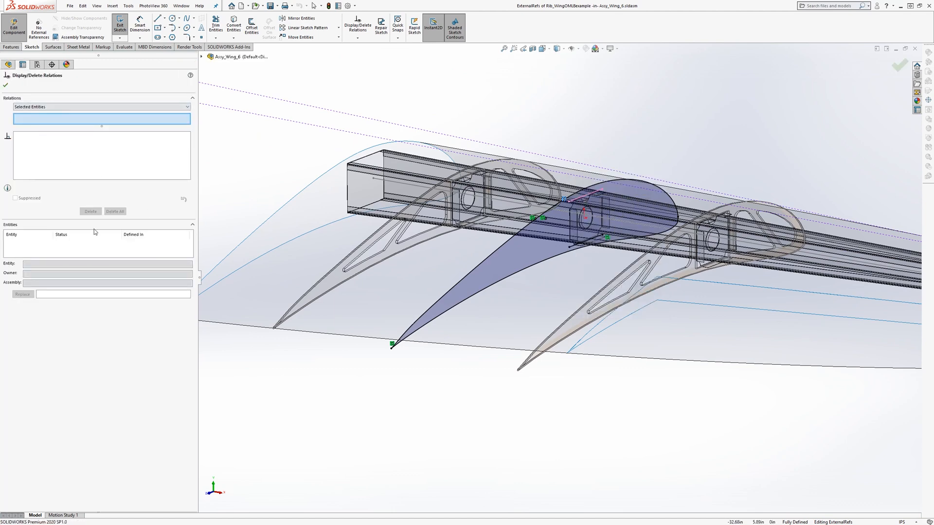
{"action": "left_click_drag", "start_coordinate": [378, 73], "coordinate": [693, 440]}
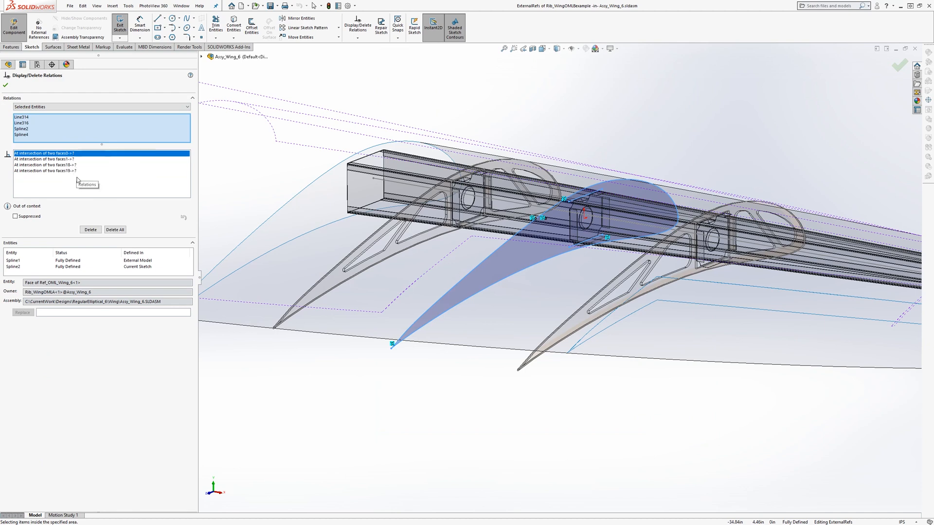
{"action": "left_click", "coordinate": [6, 86]}
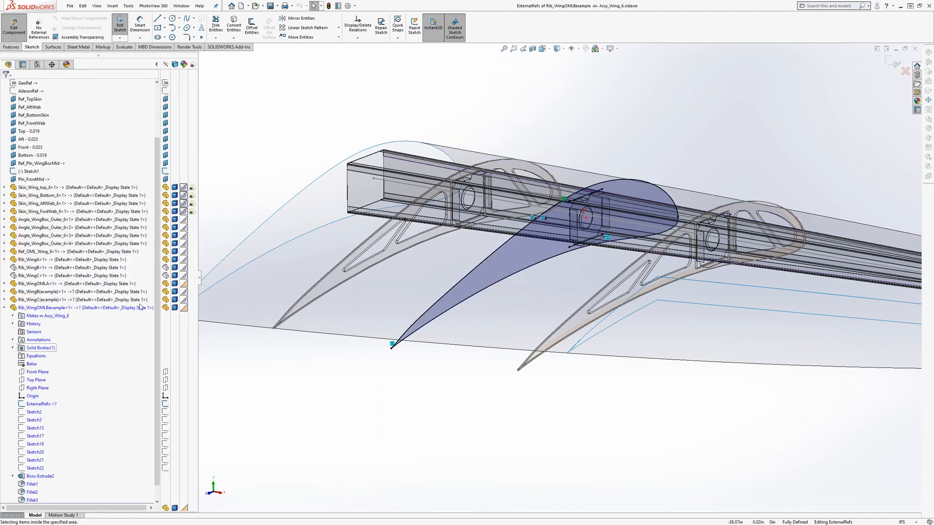
- Exit the sketch, roll the rib's history back to just after ExternalRefs, and reopen that sketch for editing
{"action": "scroll", "coordinate": [54, 450], "scroll_direction": "down", "scroll_amount": 1}
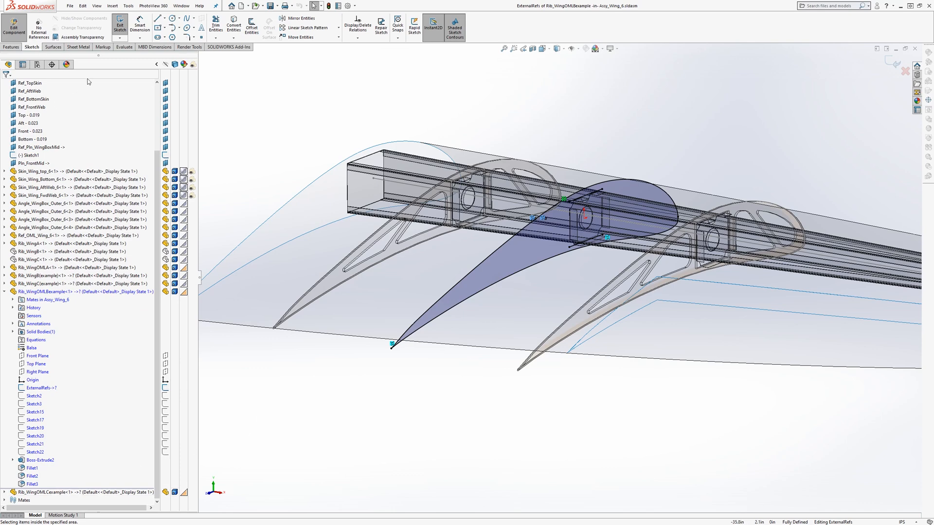
{"action": "left_click", "coordinate": [119, 24]}
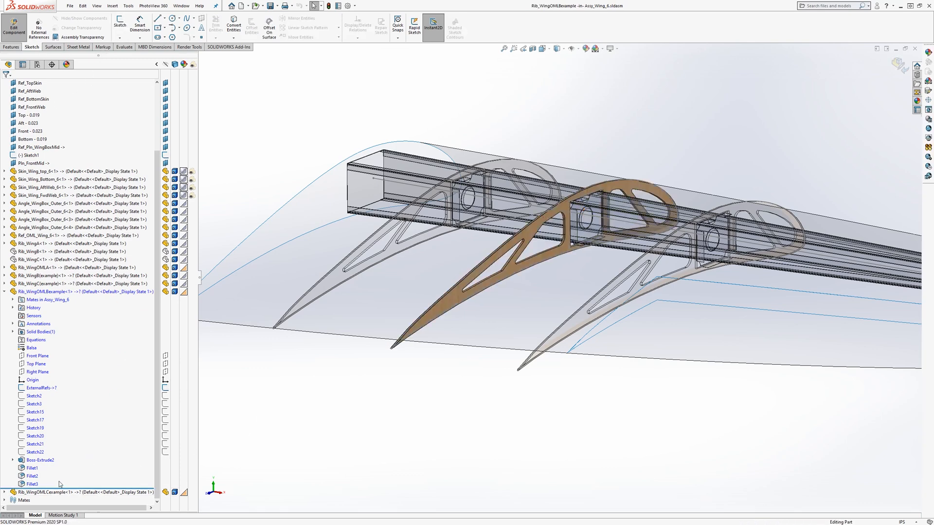
{"action": "left_click_drag", "start_coordinate": [62, 488], "coordinate": [54, 392]}
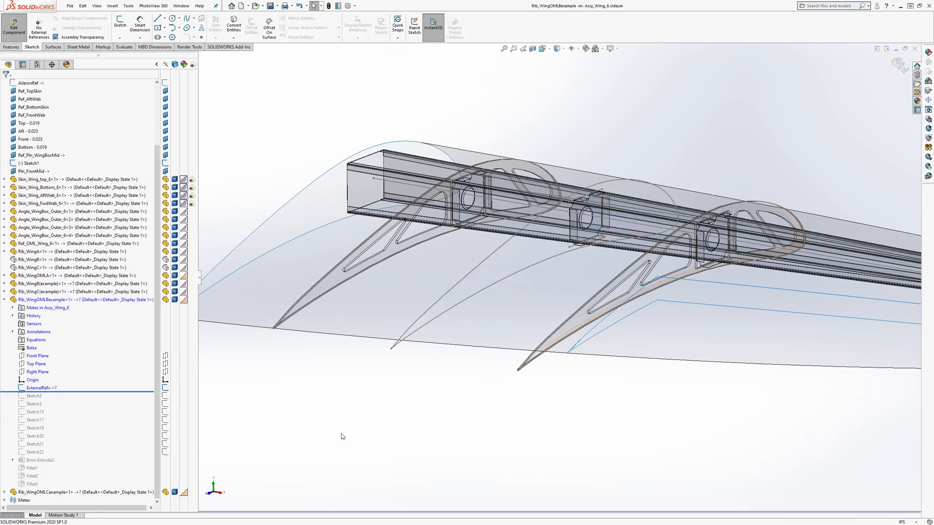
{"action": "left_click", "coordinate": [42, 387]}
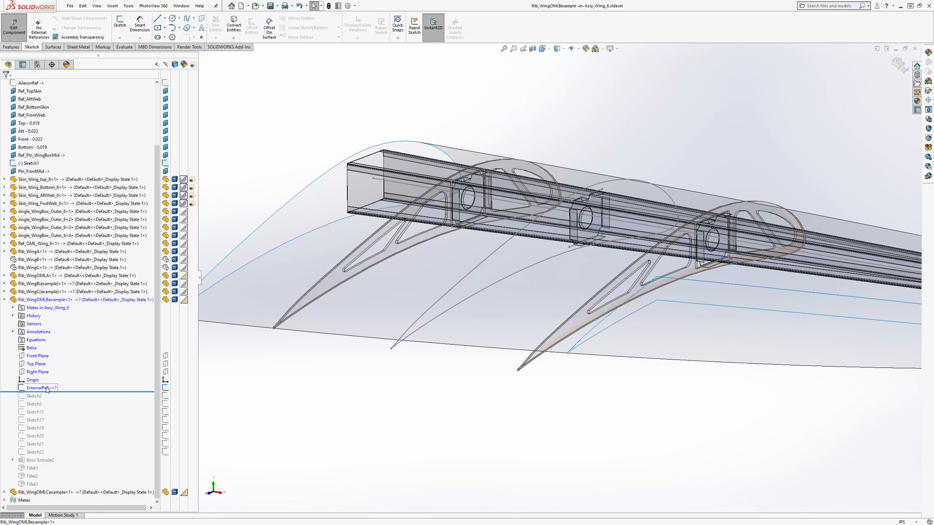
{"action": "left_click", "coordinate": [119, 21]}
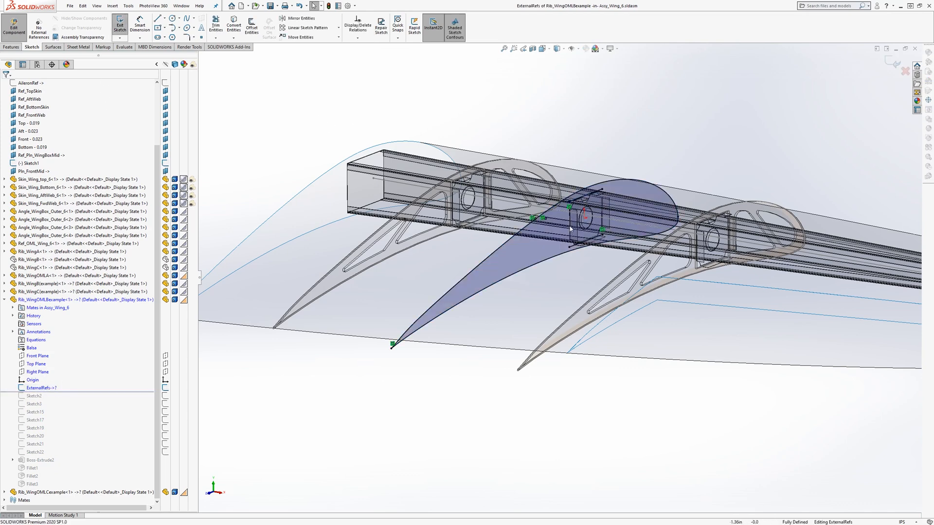
- Delete all relations of the lines and splines in the ExternalRefs sketch
{"action": "right_click", "coordinate": [570, 207]}
{"action": "right_click", "coordinate": [569, 208]}
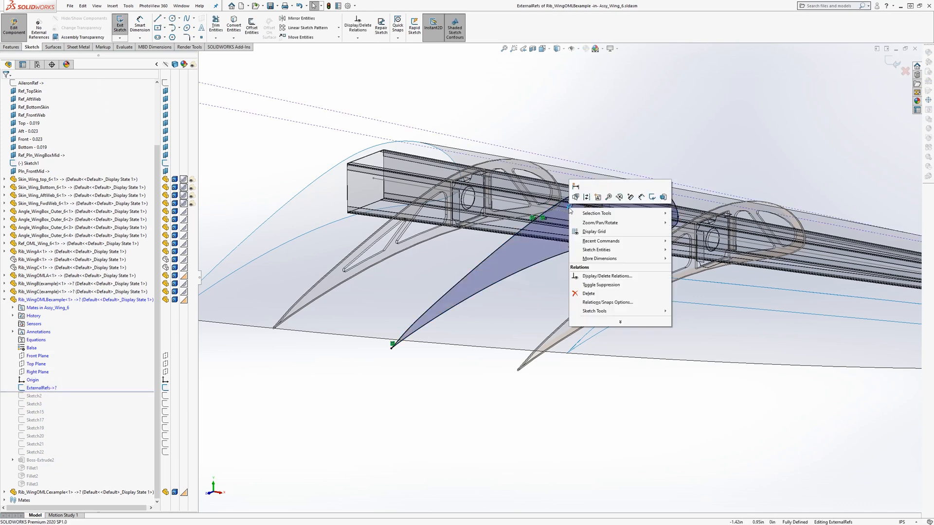
{"action": "left_click", "coordinate": [603, 275]}
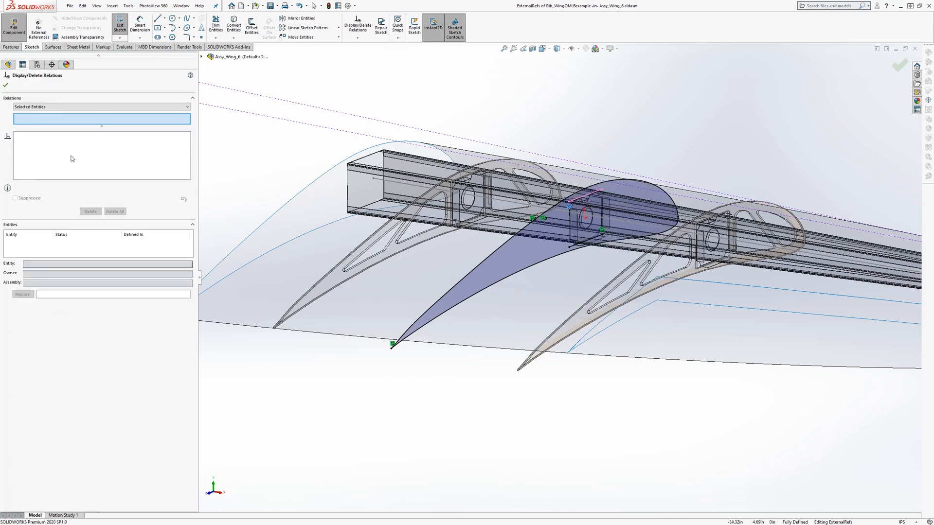
{"action": "left_click_drag", "start_coordinate": [274, 87], "coordinate": [734, 480]}
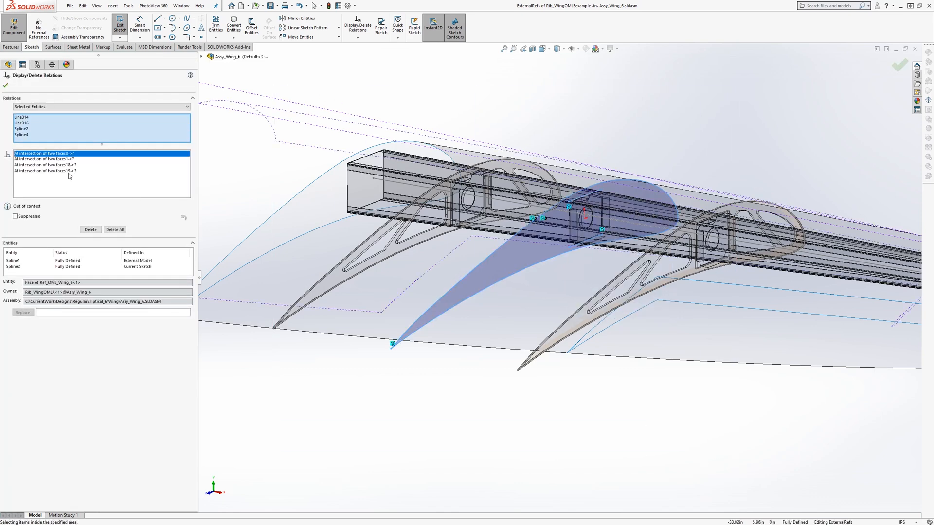
{"action": "left_click", "coordinate": [114, 230]}
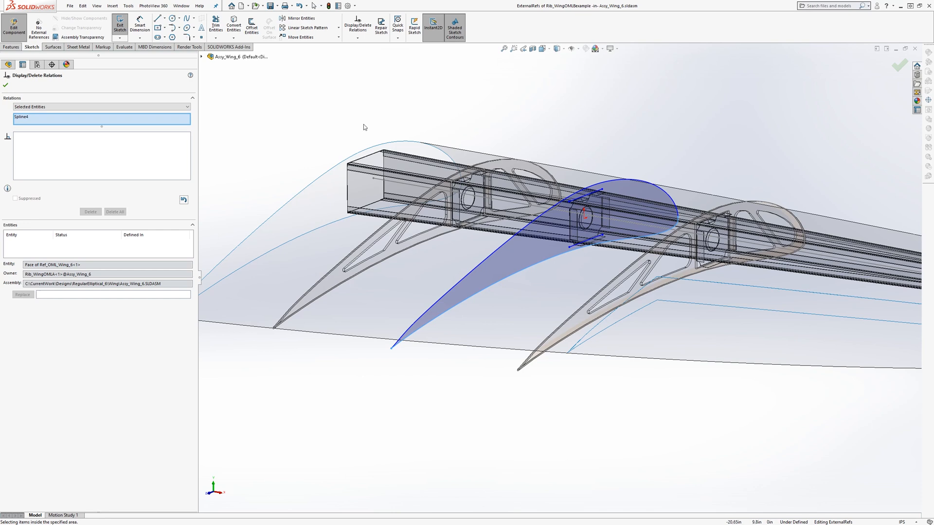
- Move the freed airfoil splines and both lines of the ExternalRefs sketch together to empty space above the wing
{"action": "left_click_drag", "start_coordinate": [364, 124], "coordinate": [700, 404]}
{"action": "left_click_drag", "start_coordinate": [598, 183], "coordinate": [761, 80]}
{"action": "scroll", "coordinate": [439, 188], "scroll_direction": "up", "scroll_amount": 2}
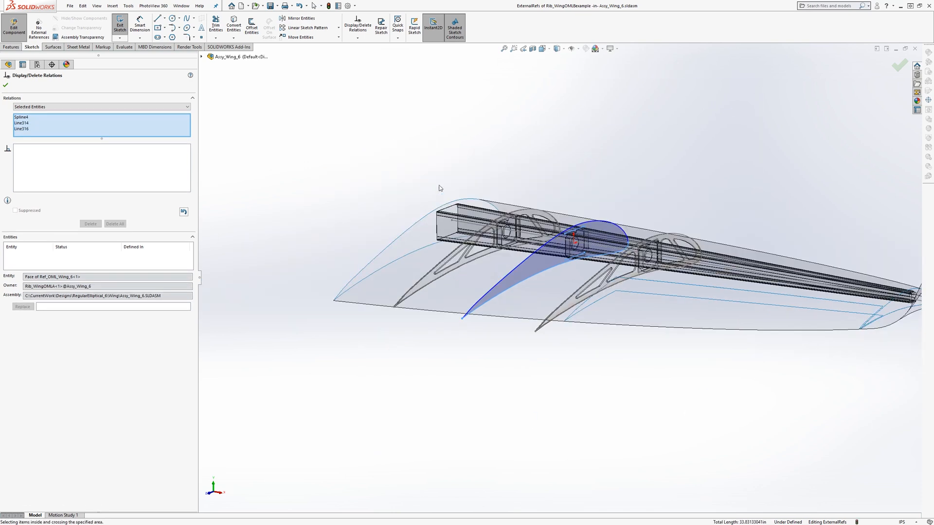
{"action": "left_click", "coordinate": [6, 85]}
{"action": "left_click_drag", "start_coordinate": [368, 123], "coordinate": [769, 428]}
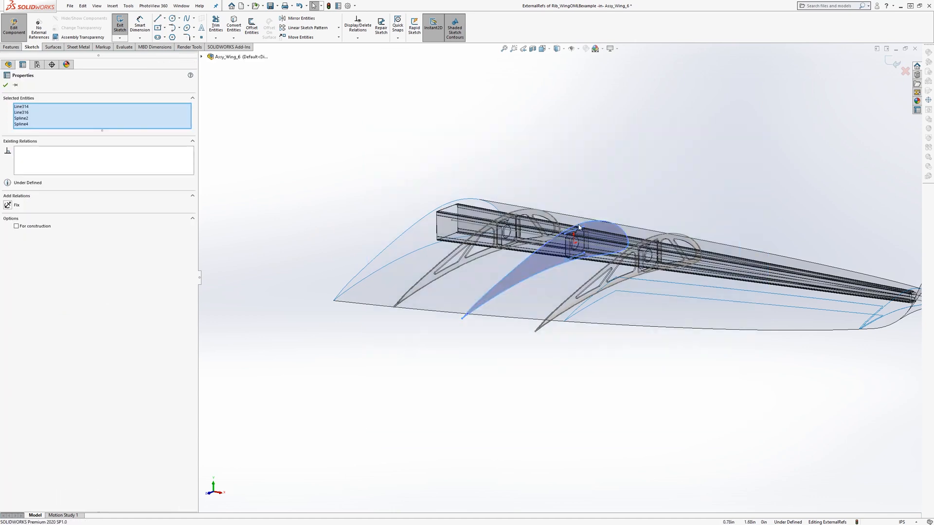
{"action": "left_click_drag", "start_coordinate": [579, 226], "coordinate": [727, 122]}
{"action": "left_click", "coordinate": [620, 346]}
{"action": "mouse_move", "coordinate": [623, 260]}
{"action": "middle_mouse_down"}
{"action": "mouse_move", "coordinate": [596, 260]}
{"action": "mouse_move", "coordinate": [625, 266]}
{"action": "mouse_move", "coordinate": [610, 288]}
{"action": "middle_mouse_up"}
{"action": "scroll", "coordinate": [617, 278], "scroll_direction": "up", "scroll_amount": 1}
{"action": "scroll", "coordinate": [617, 278], "scroll_direction": "down", "scroll_amount": 2}
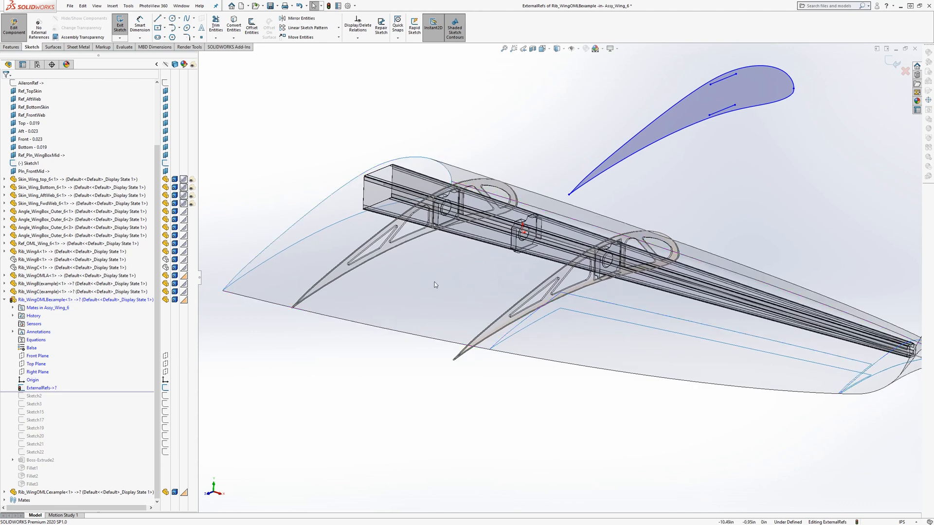
- Create intersection curves in the ExternalRefs sketch from Skin_Wing_top_6, Skin_Wing_Bottom_6 and the Ref_OML_Wing_6 surface
{"action": "middle_click_drag", "start_coordinate": [379, 243], "coordinate": [517, 313]}
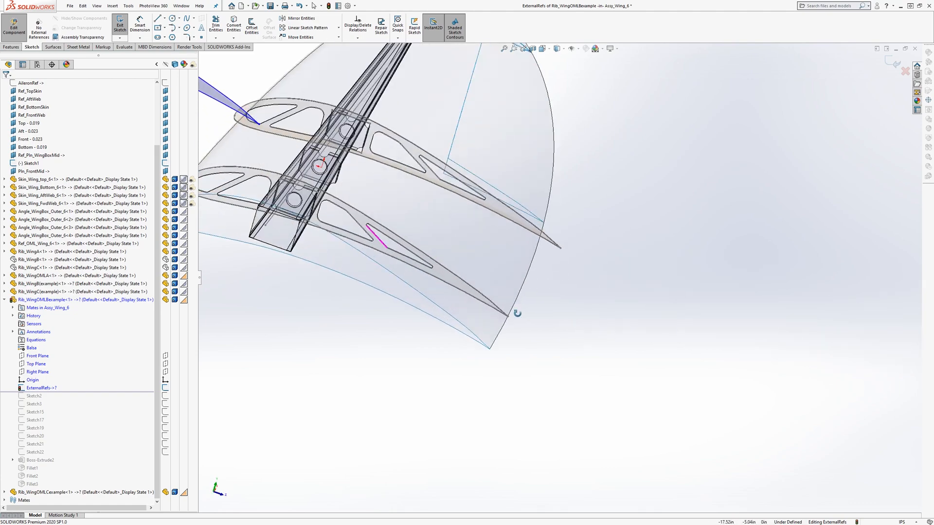
{"action": "scroll", "coordinate": [321, 244], "scroll_direction": "down", "scroll_amount": 4}
{"action": "left_click", "coordinate": [301, 199]}
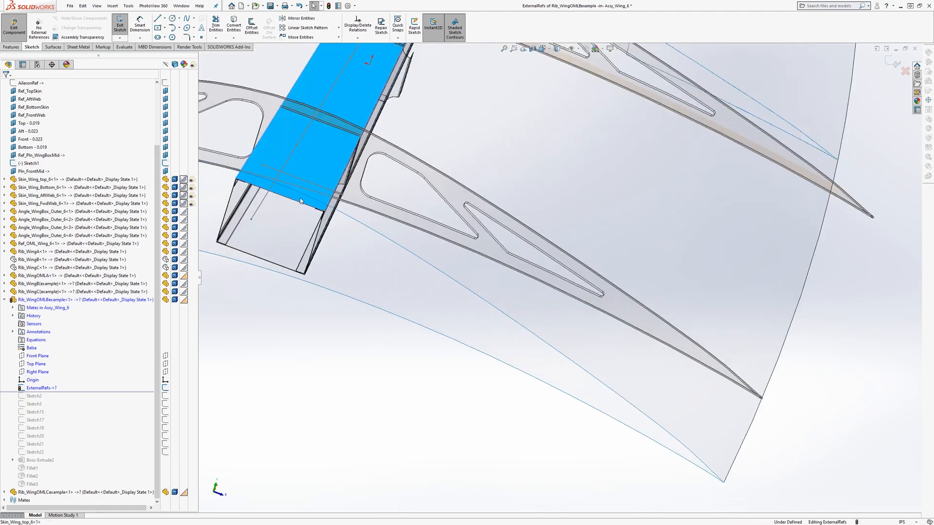
{"action": "middle_click_drag", "start_coordinate": [301, 200], "coordinate": [273, 230]}
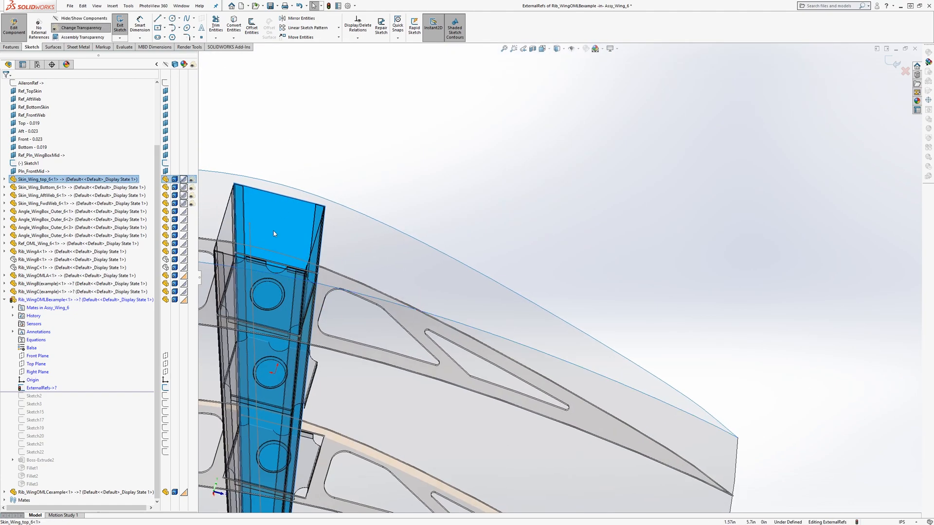
{"action": "left_click", "coordinate": [236, 263], "text": "ctrl"}
{"action": "mouse_move", "coordinate": [236, 263]}
{"action": "middle_mouse_down"}
{"action": "mouse_move", "coordinate": [349, 328]}
{"action": "mouse_move", "coordinate": [307, 438]}
{"action": "mouse_move", "coordinate": [402, 386]}
{"action": "mouse_move", "coordinate": [325, 433]}
{"action": "middle_mouse_up"}
{"action": "left_click", "coordinate": [327, 374], "text": "ctrl"}
{"action": "scroll", "coordinate": [325, 434], "scroll_direction": "up", "scroll_amount": 5}
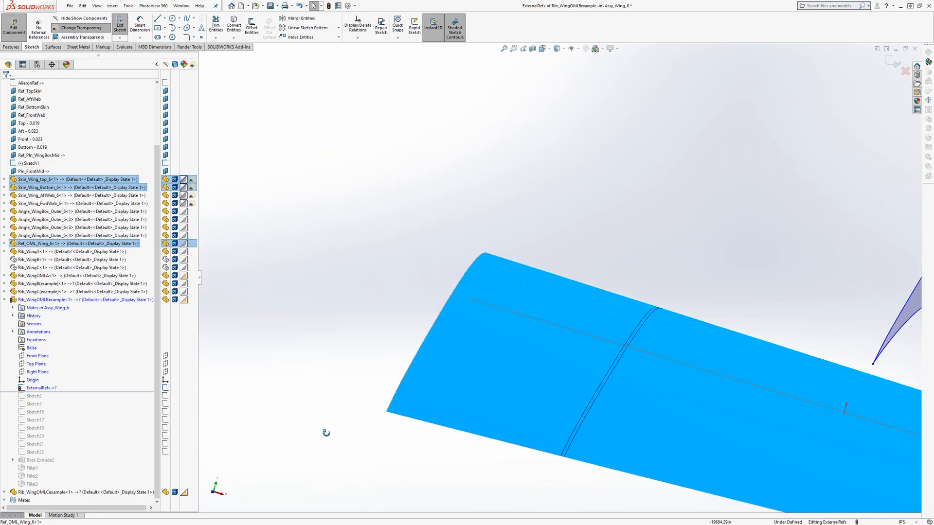
{"action": "mouse_move", "coordinate": [705, 362]}
{"action": "middle_mouse_down"}
{"action": "mouse_move", "coordinate": [761, 346]}
{"action": "mouse_move", "coordinate": [691, 347]}
{"action": "middle_mouse_up"}
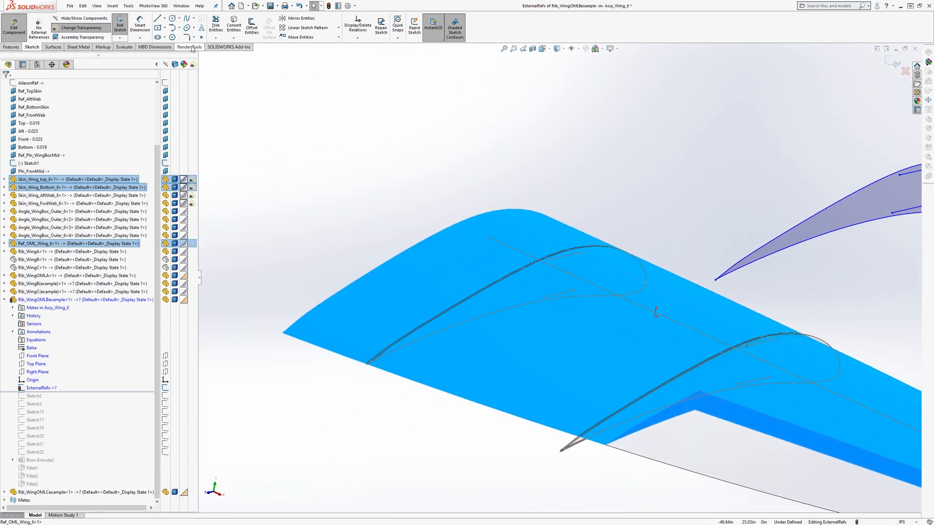
{"action": "left_click", "coordinate": [233, 38]}
{"action": "left_click", "coordinate": [253, 55]}
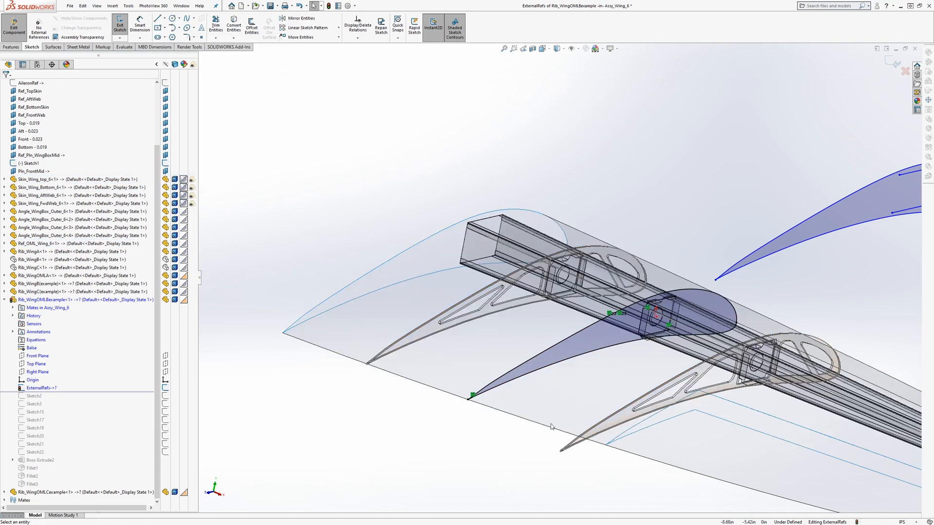
- Exit the ExternalRefs sketch and highlight it to compare the relocated profile with the new intersection curves
{"action": "middle_click_drag", "start_coordinate": [668, 329], "coordinate": [553, 265]}
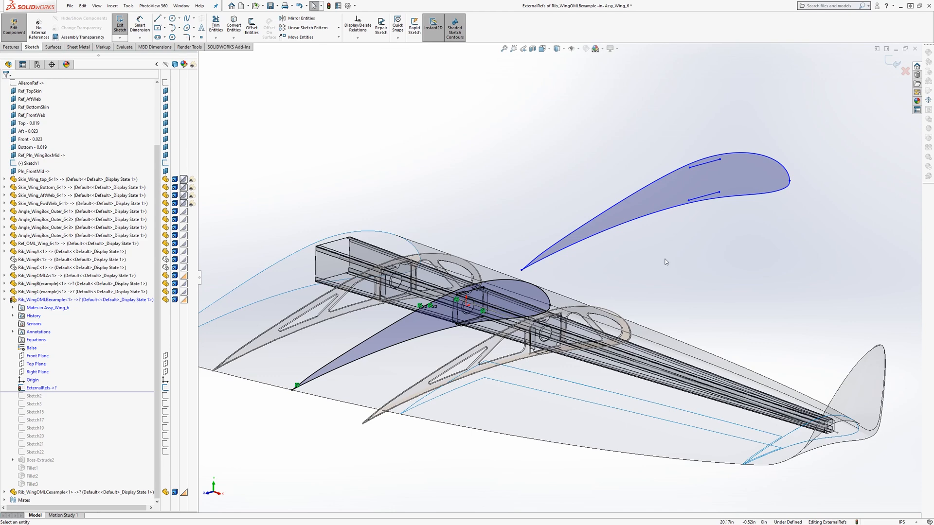
{"action": "left_click_drag", "start_coordinate": [720, 217], "coordinate": [650, 120]}
{"action": "left_click", "coordinate": [706, 209]}
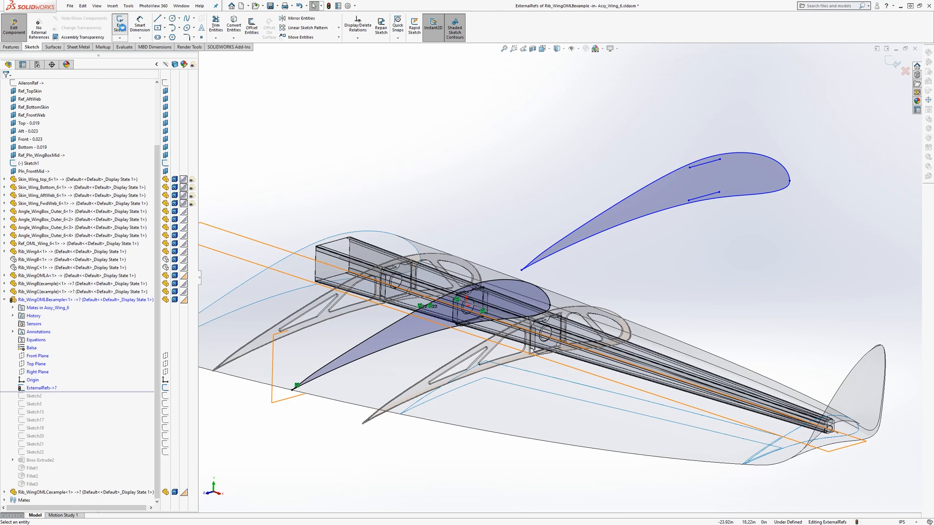
{"action": "left_click", "coordinate": [120, 27]}
{"action": "left_click", "coordinate": [48, 388]}
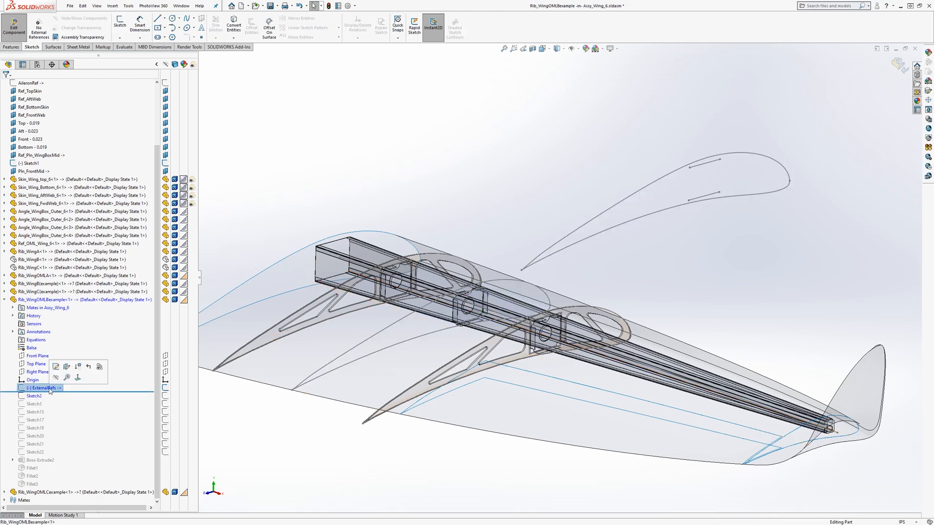
{"action": "left_click", "coordinate": [642, 269]}
{"action": "left_click", "coordinate": [41, 389]}
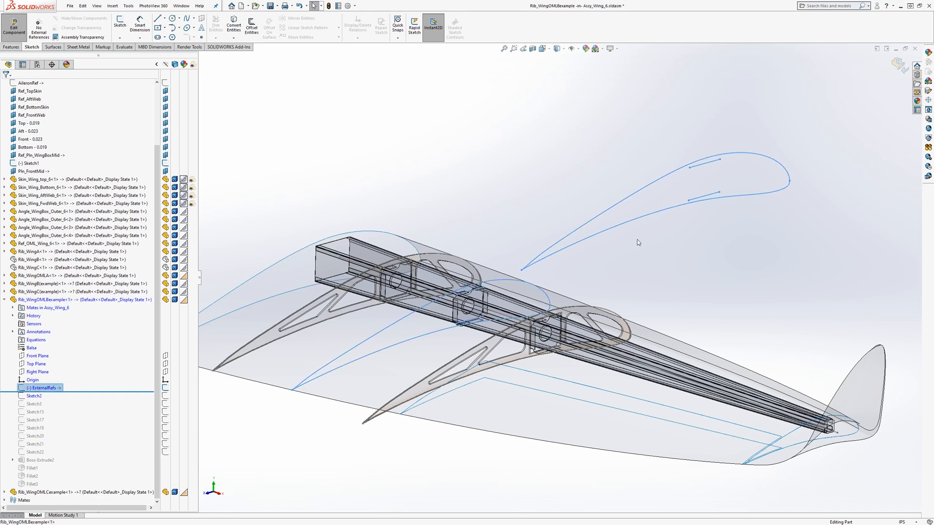
{"action": "mouse_move", "coordinate": [638, 243]}
{"action": "middle_mouse_down"}
{"action": "mouse_move", "coordinate": [652, 240]}
{"action": "mouse_move", "coordinate": [640, 253]}
{"action": "middle_mouse_up"}
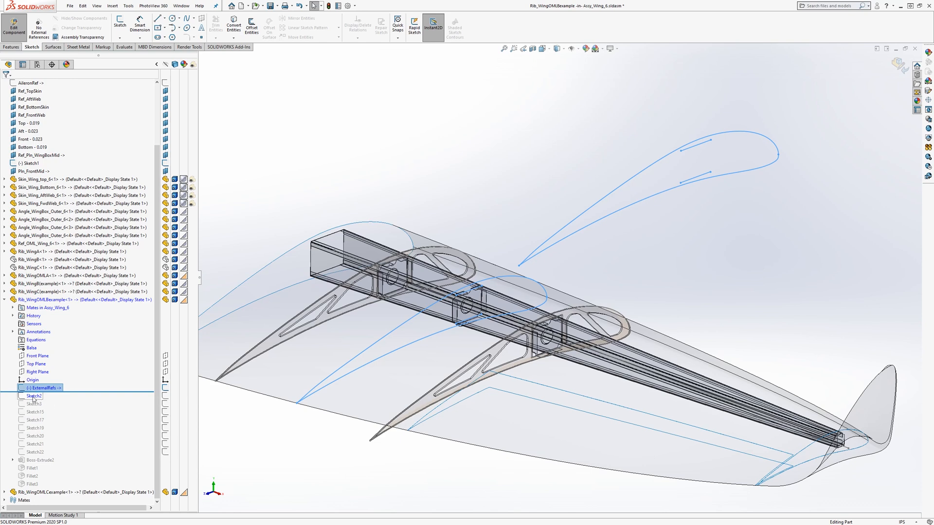
{"action": "left_click", "coordinate": [484, 122]}
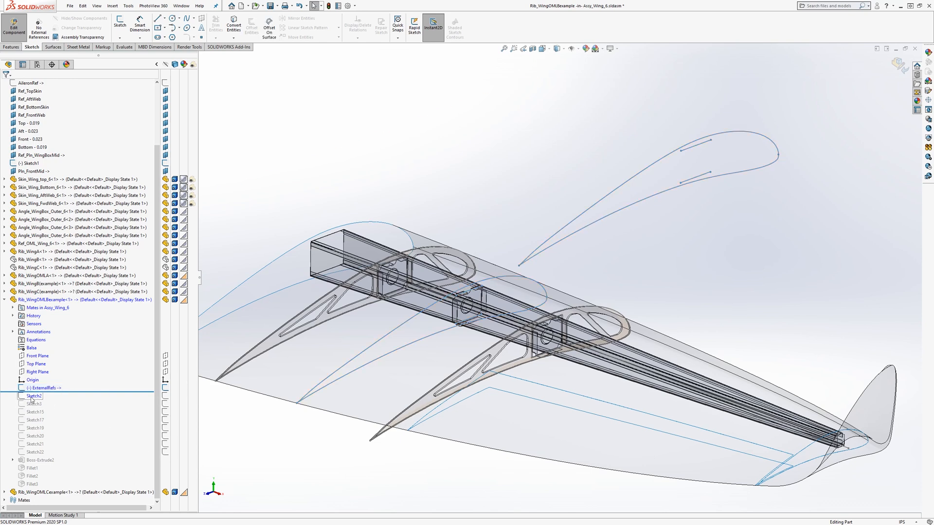
- Roll the rib's history forward to include Sketch2 and highlight that sketch to see which profile it follows
{"action": "left_click_drag", "start_coordinate": [58, 392], "coordinate": [57, 400]}
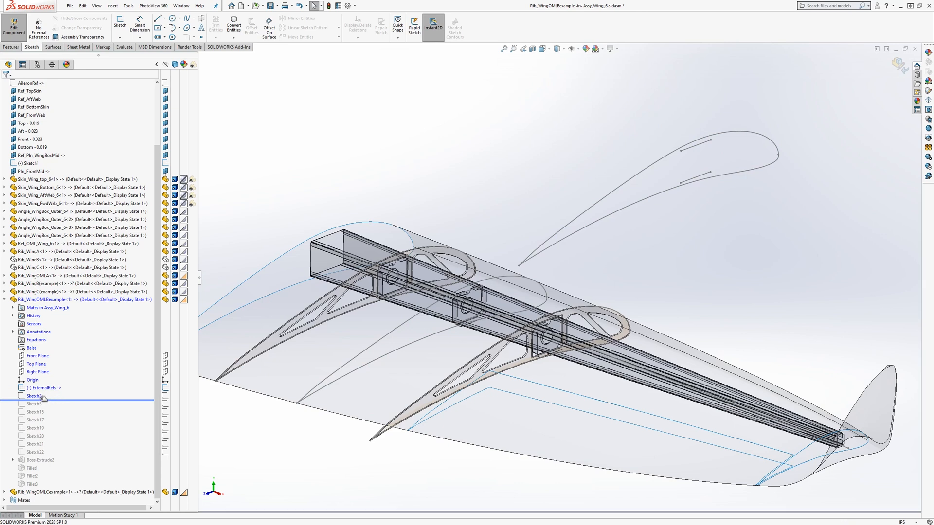
{"action": "left_click", "coordinate": [42, 398]}
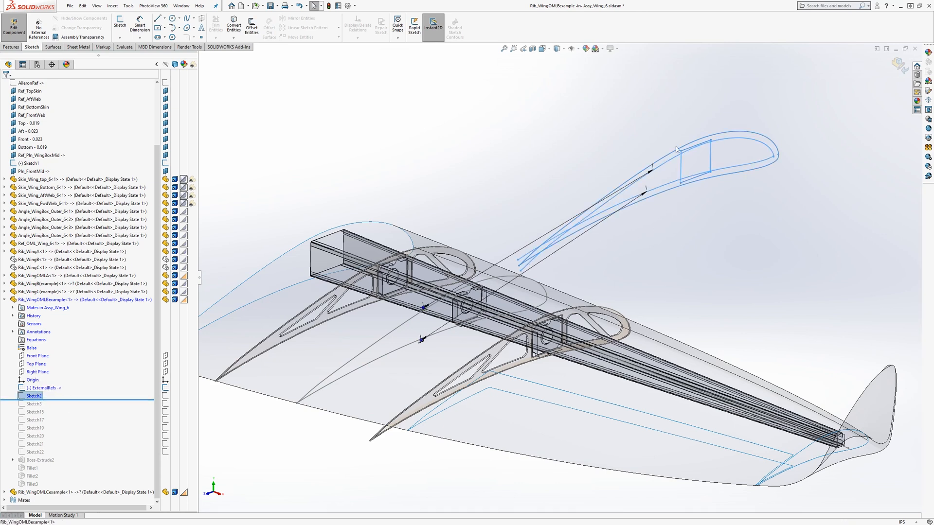
{"action": "left_click", "coordinate": [690, 204]}
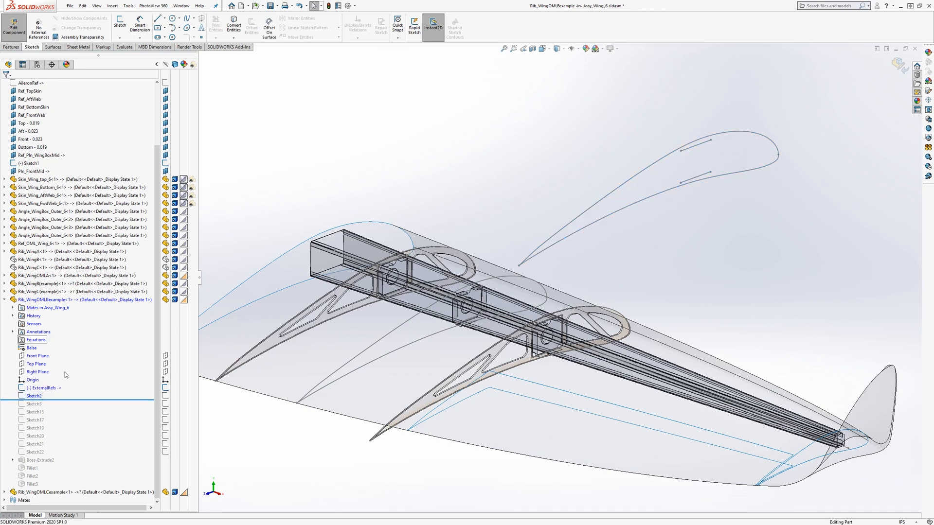
- Roll the rib back before Sketch2 and, in the ExternalRefs sketch, replace the relocated upper airfoil spline with the new upper intersection curve
{"action": "left_click_drag", "start_coordinate": [66, 397], "coordinate": [62, 391]}
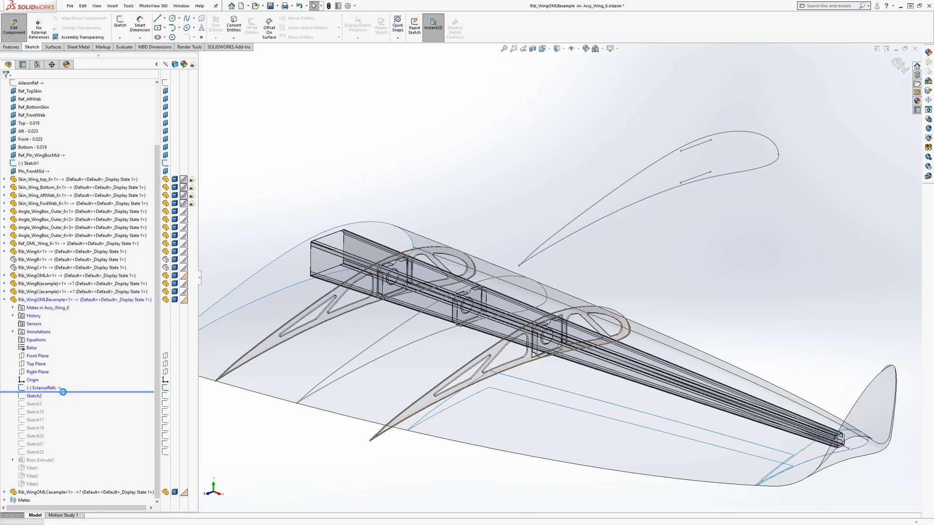
{"action": "left_click", "coordinate": [44, 388]}
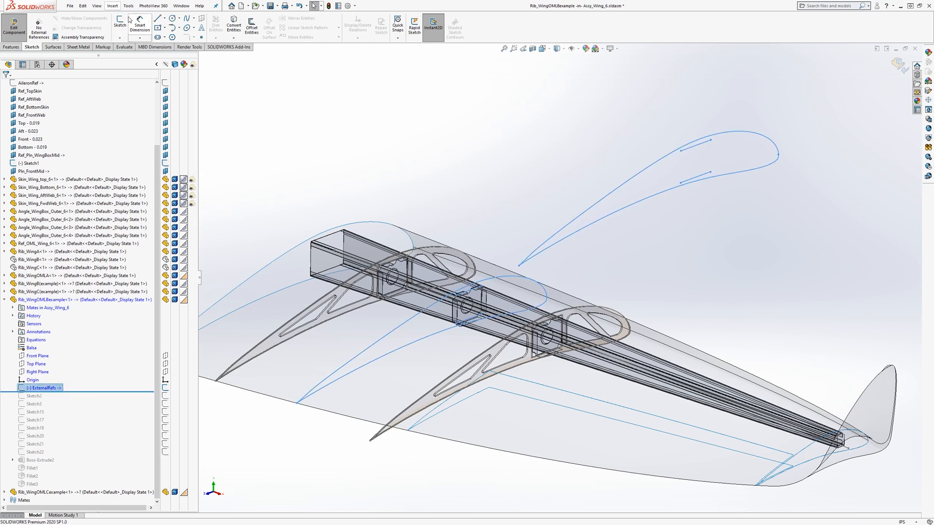
{"action": "left_click", "coordinate": [120, 23]}
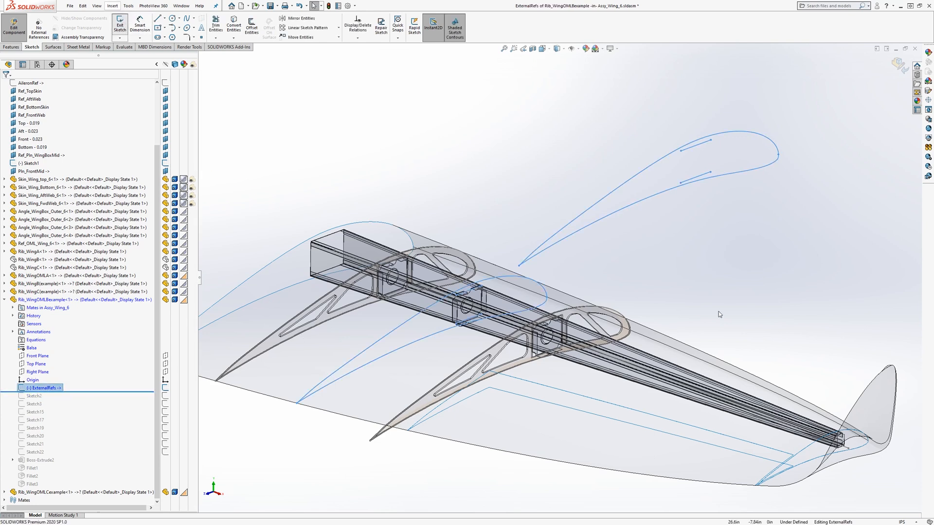
{"action": "left_click", "coordinate": [602, 197]}
{"action": "key", "text": "Delete"}
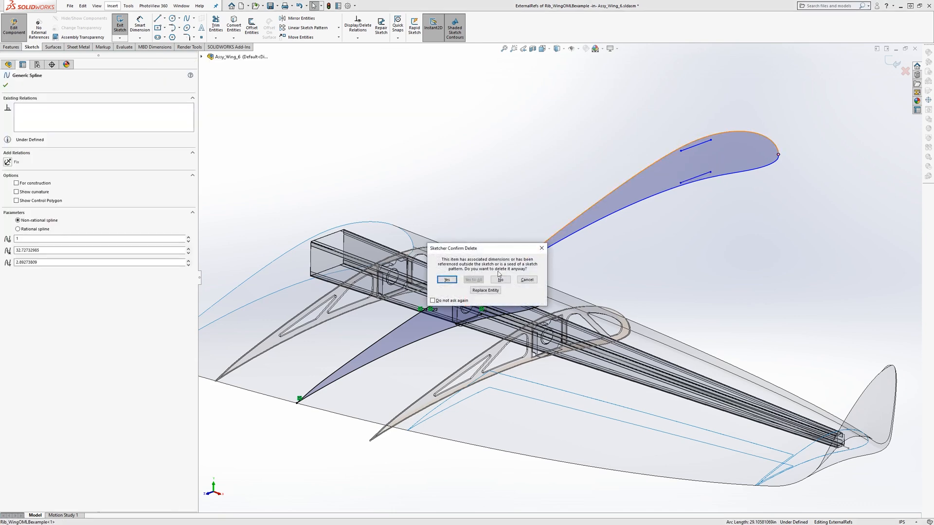
{"action": "left_click", "coordinate": [484, 290]}
{"action": "left_click", "coordinate": [424, 322]}
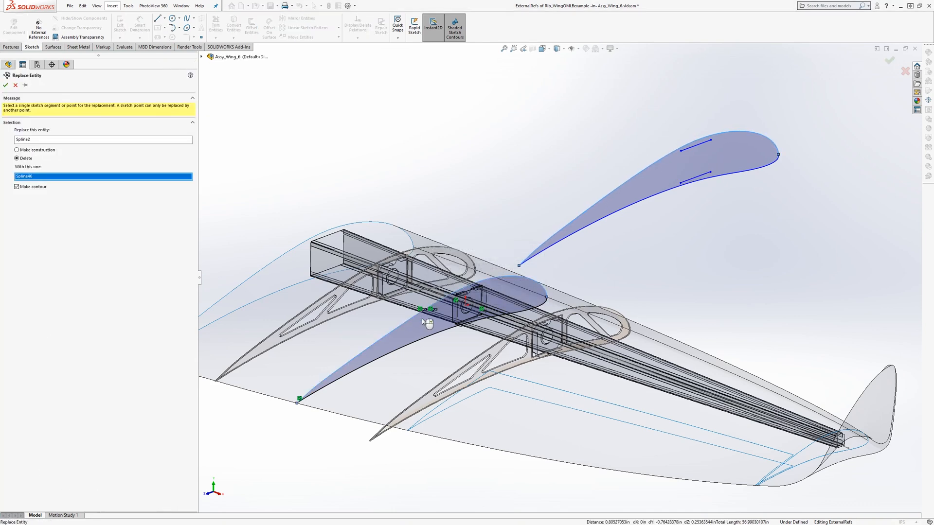
{"action": "left_click", "coordinate": [5, 86]}
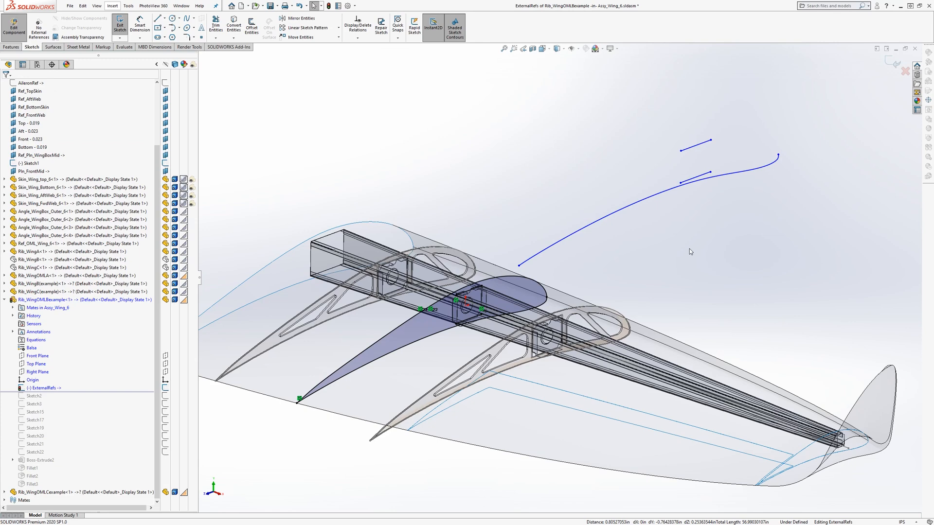
- Replace the relocated lower airfoil spline with the new lower intersection curve, deleting the old one
{"action": "left_click", "coordinate": [628, 207]}
{"action": "key", "text": "Delete"}
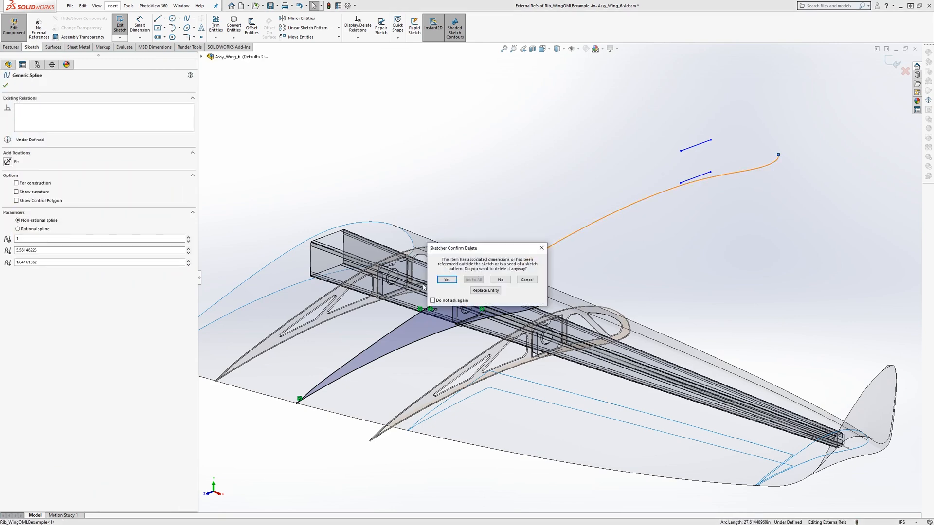
{"action": "left_click", "coordinate": [486, 292]}
{"action": "left_click", "coordinate": [407, 348]}
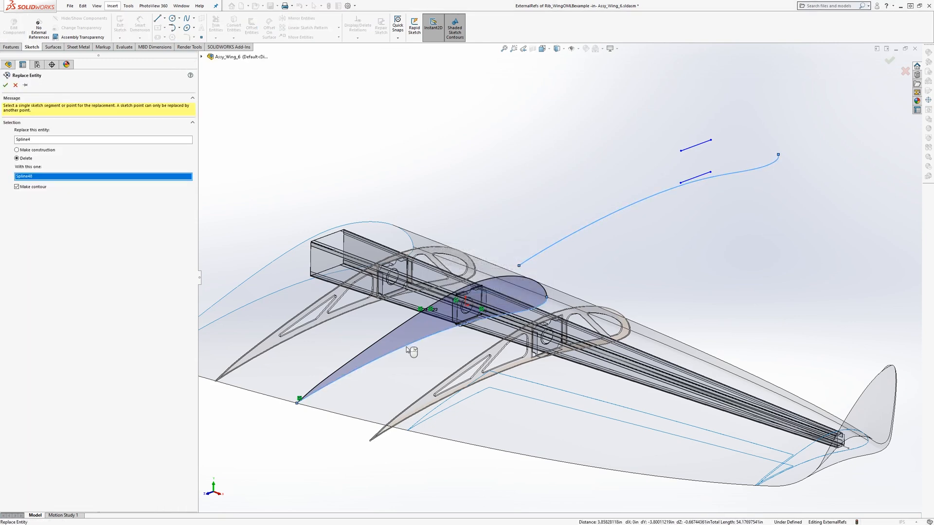
{"action": "left_click", "coordinate": [5, 85]}
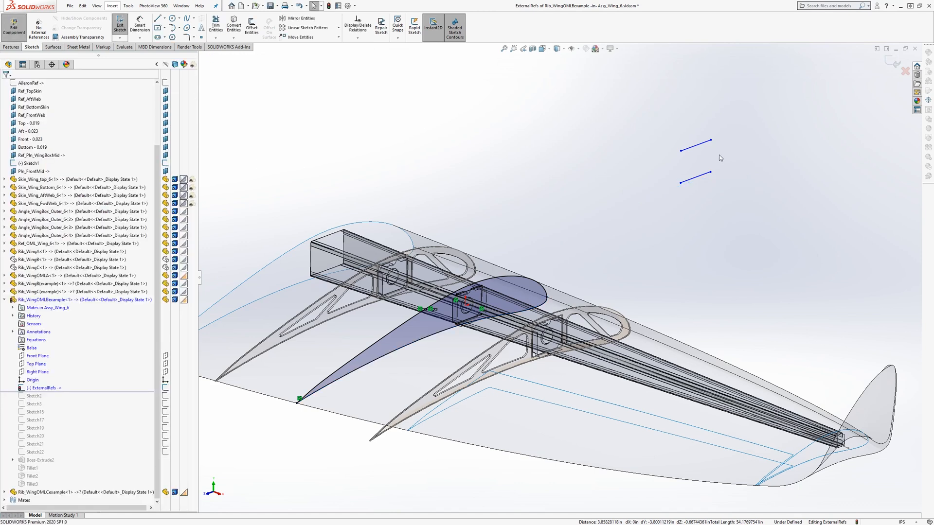
- Replace the two relocated straight lines with the matching new skin intersection lines at the wing box, and exit the ExternalRefs sketch
{"action": "left_click", "coordinate": [695, 146]}
{"action": "key", "text": "Delete"}
{"action": "left_click", "coordinate": [481, 290]}
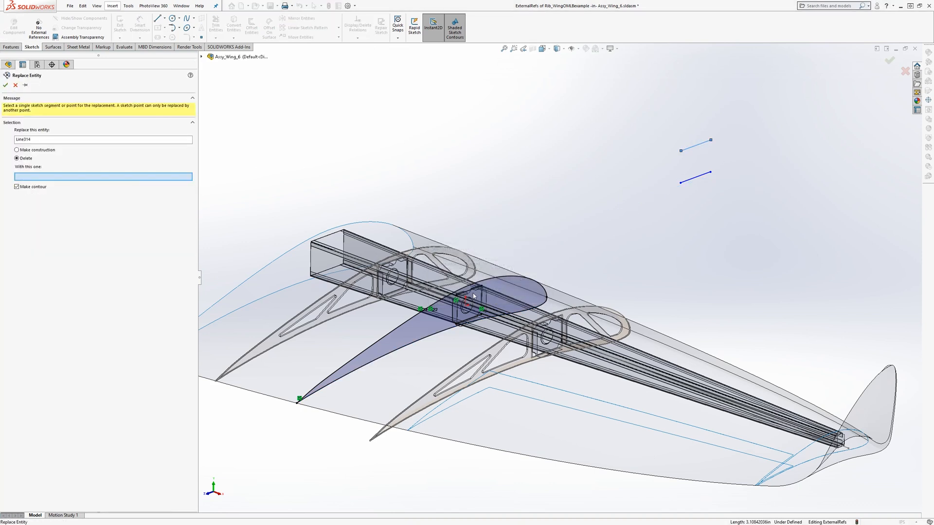
{"action": "left_click", "coordinate": [5, 85]}
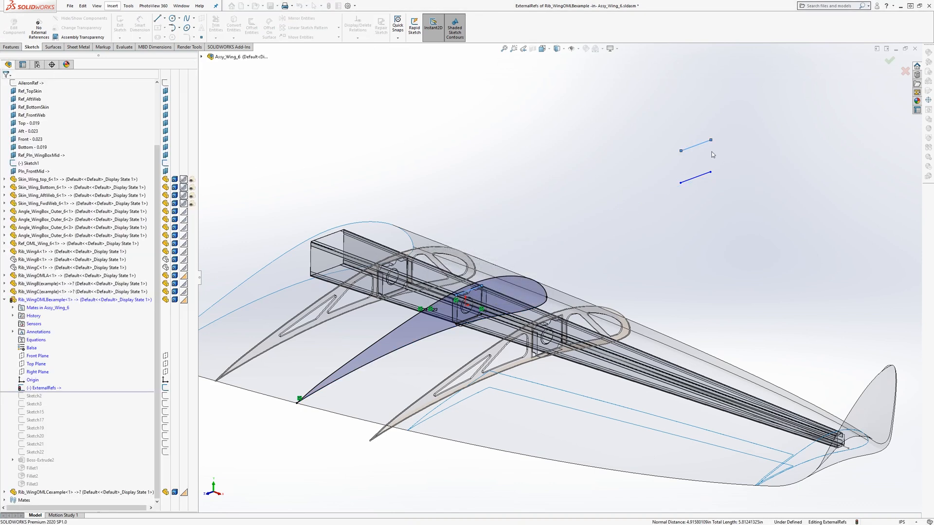
{"action": "left_click", "coordinate": [702, 177]}
{"action": "key", "text": "Delete"}
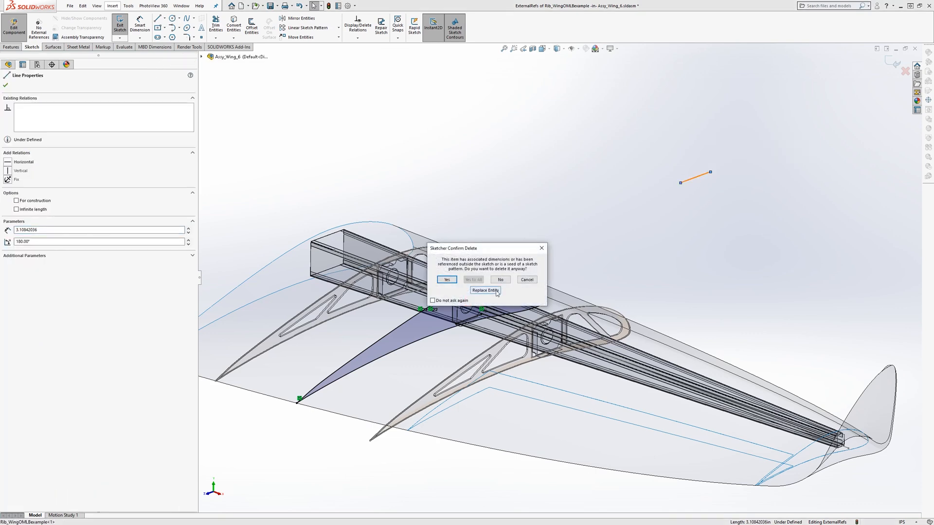
{"action": "left_click", "coordinate": [485, 292]}
{"action": "left_click", "coordinate": [474, 318]}
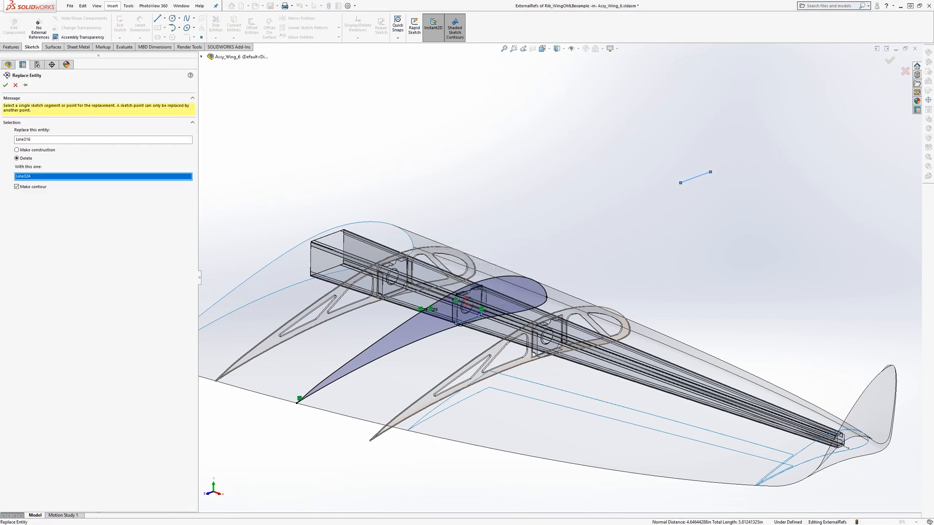
{"action": "left_click", "coordinate": [5, 85]}
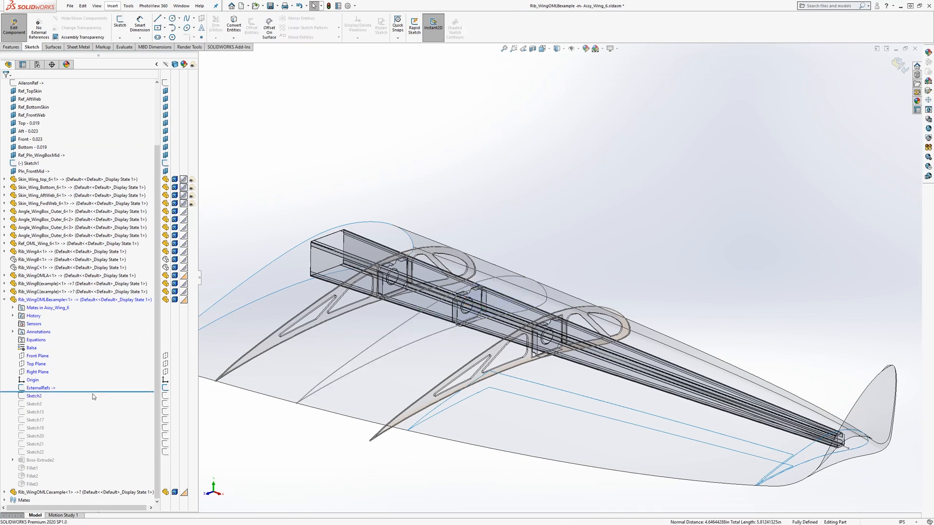
- Roll the example outer rib's history forward past Fillet3 and inspect the rebuilt rib in the wing
{"action": "left_click_drag", "start_coordinate": [92, 393], "coordinate": [94, 400]}
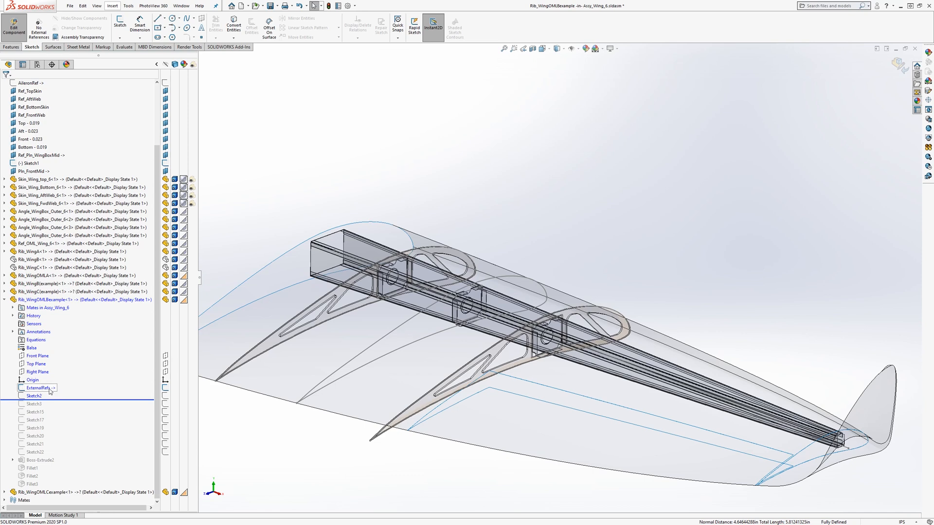
{"action": "left_click_drag", "start_coordinate": [53, 400], "coordinate": [54, 489]}
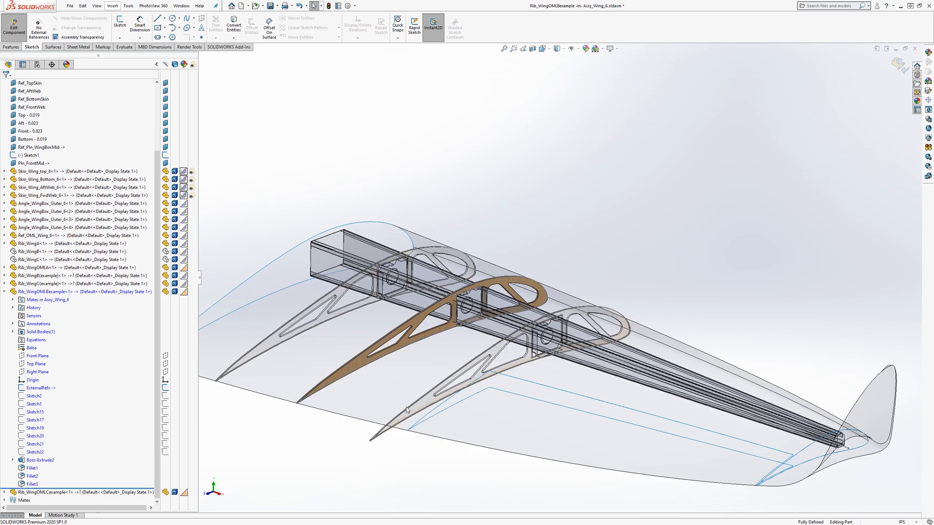
{"action": "key", "text": "space"}
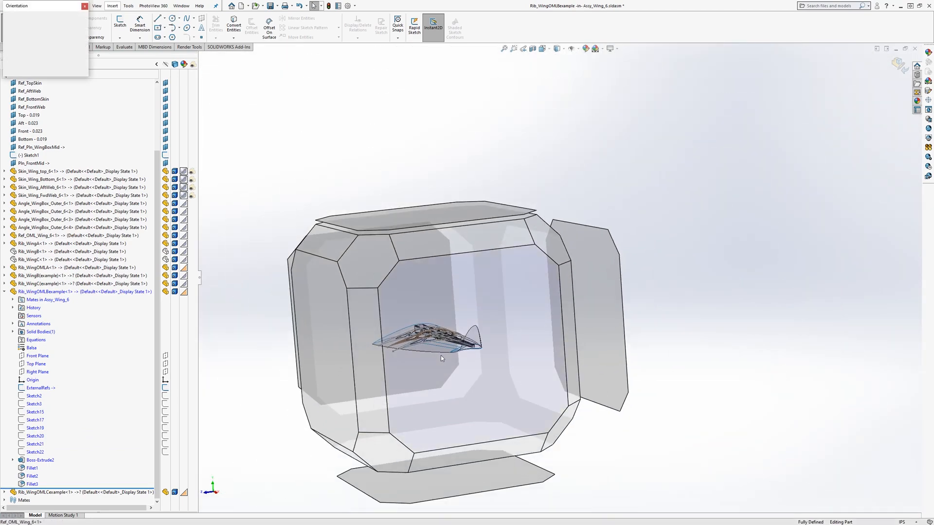
{"action": "left_click", "coordinate": [440, 355]}
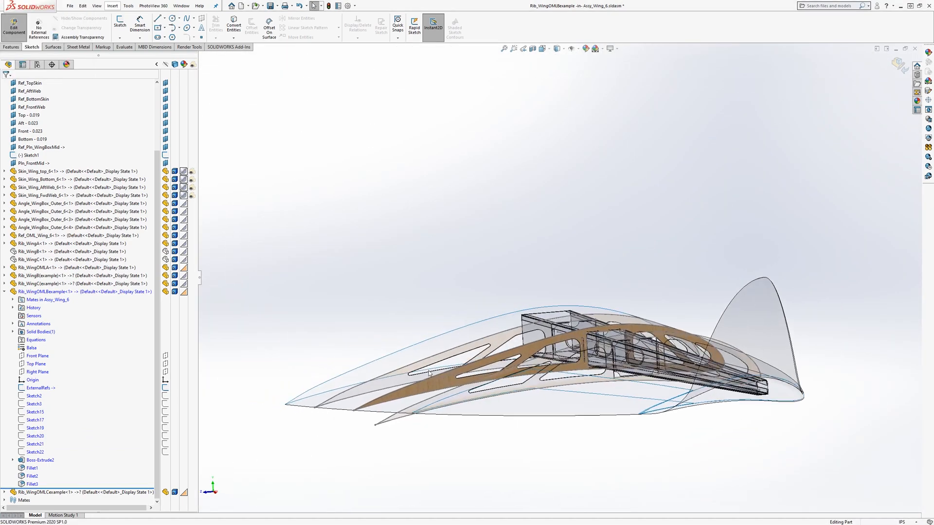
{"action": "middle_click_drag", "start_coordinate": [442, 344], "coordinate": [477, 334]}
{"action": "scroll", "coordinate": [482, 253], "scroll_direction": "down", "scroll_amount": 3}
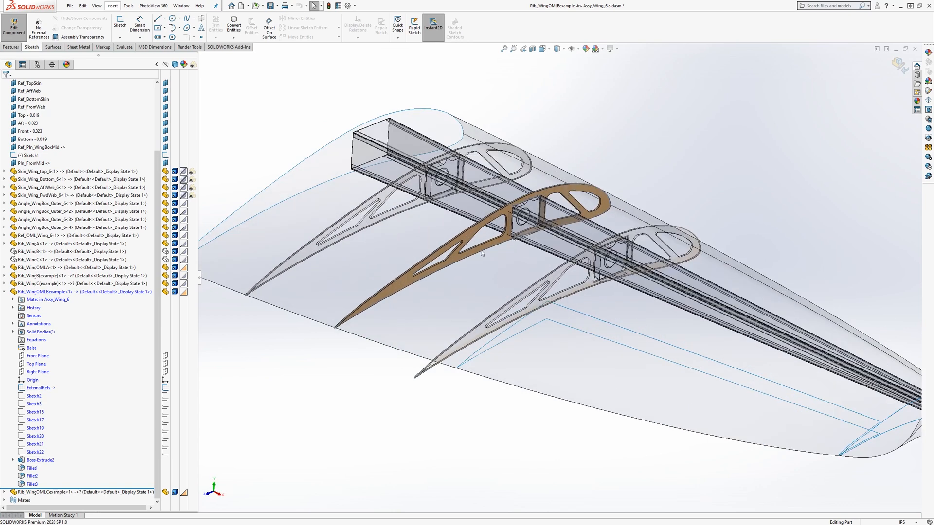
{"action": "scroll", "coordinate": [532, 239], "scroll_direction": "up", "scroll_amount": 3}
{"action": "scroll", "coordinate": [492, 218], "scroll_direction": "down", "scroll_amount": 3}
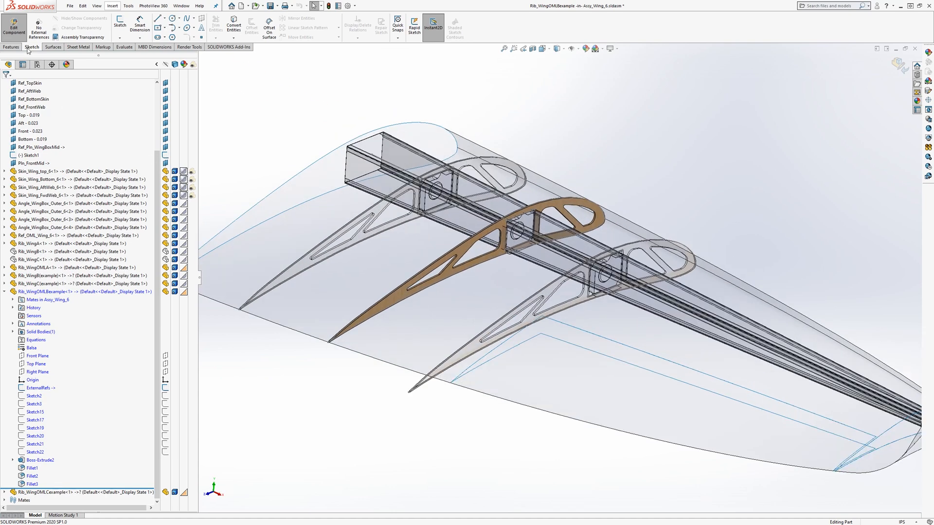
- Finish editing the rib part and save Assy_Wing_6 together with the modified Rib_WingOMLBexample part
{"action": "left_click", "coordinate": [14, 26]}
{"action": "key", "text": "ctrl+s"}
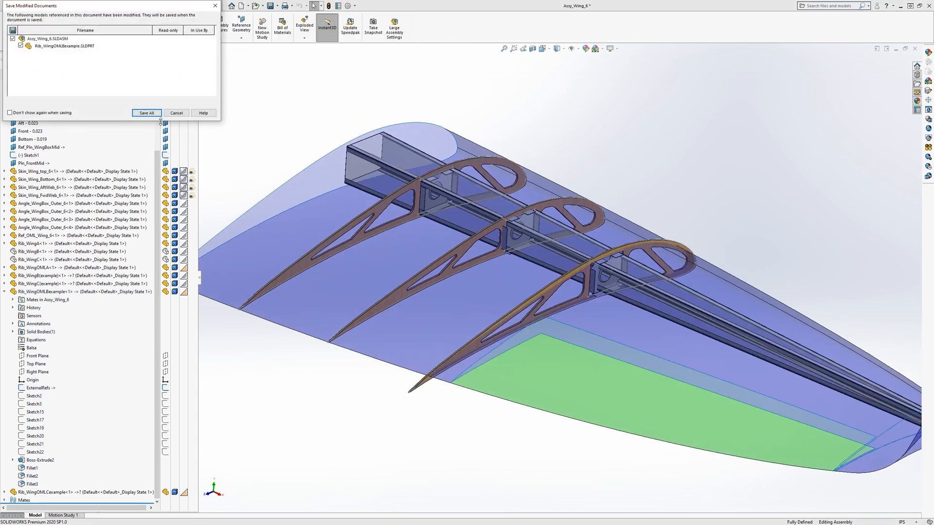
{"action": "left_click", "coordinate": [147, 114]}
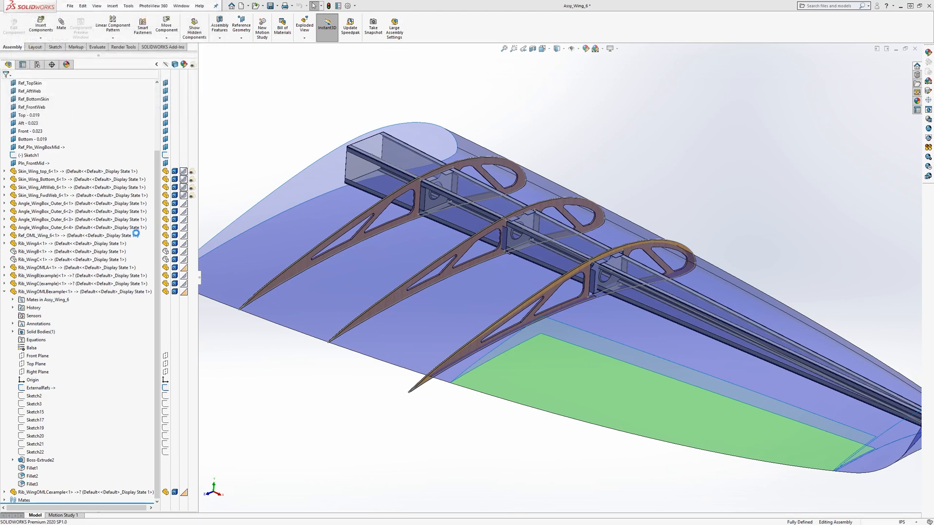
- Highlight Rib_WingOMLBexample and Rib_WingOMLA together to compare the two outer ribs in the wing
{"action": "left_click", "coordinate": [38, 291]}
{"action": "left_click", "coordinate": [34, 268], "text": "ctrl"}
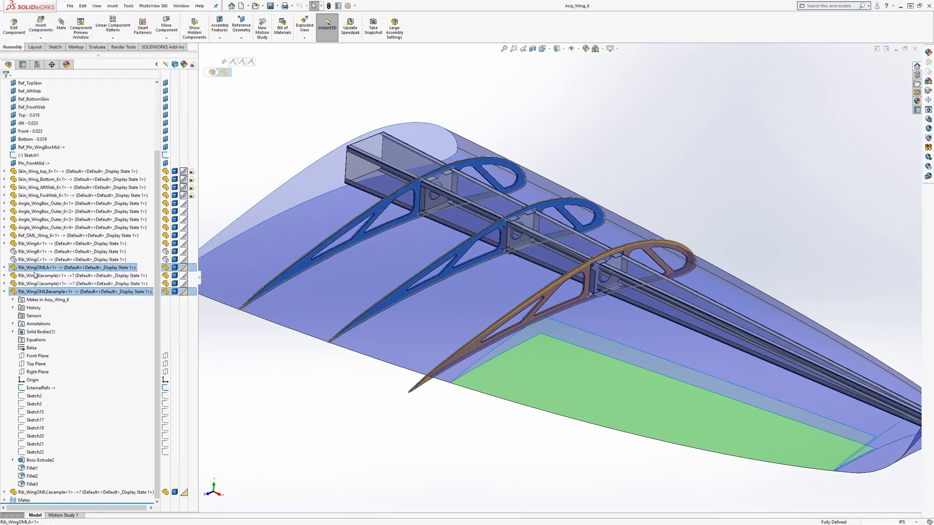
{"action": "middle_click_drag", "start_coordinate": [338, 342], "coordinate": [331, 329]}
{"action": "scroll", "coordinate": [559, 214], "scroll_direction": "down", "scroll_amount": 2}
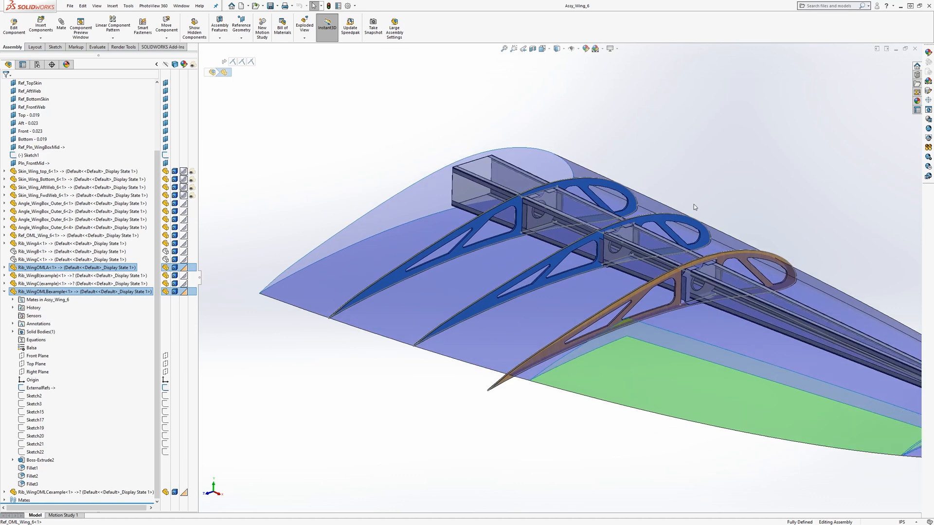
{"action": "scroll", "coordinate": [691, 203], "scroll_direction": "down", "scroll_amount": 2}
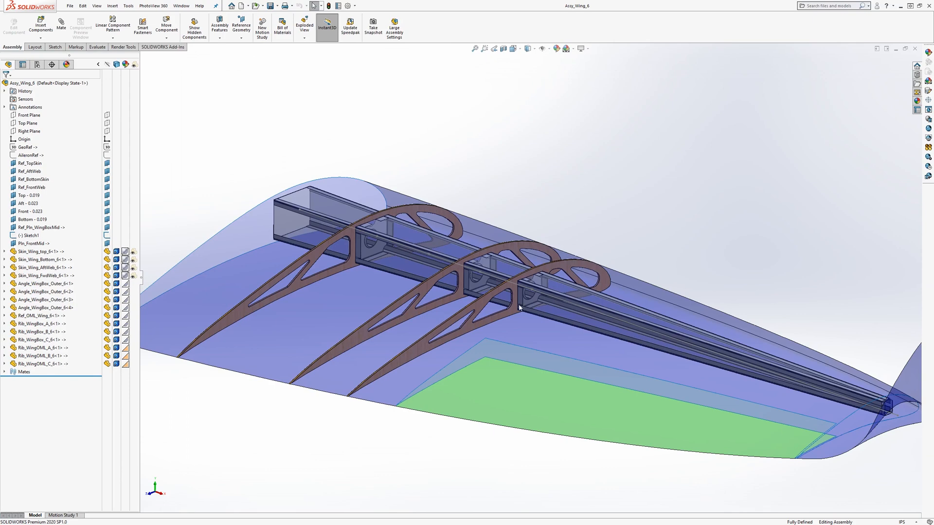
- Inspect the ribs along the wing box, and open Sketch1 to examine its rib location points before exiting it
{"action": "middle_click_drag", "start_coordinate": [520, 307], "coordinate": [486, 302]}
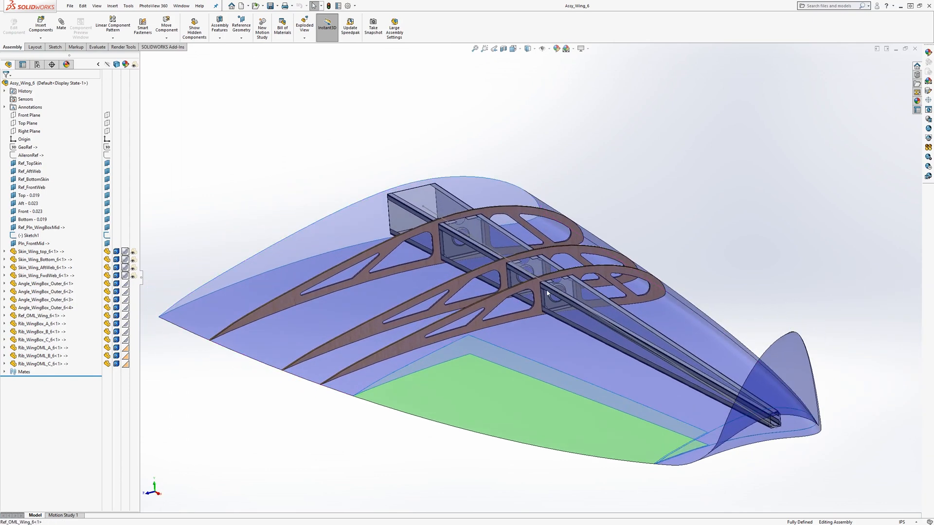
{"action": "scroll", "coordinate": [551, 281], "scroll_direction": "down", "scroll_amount": 5}
{"action": "middle_click_drag", "start_coordinate": [553, 281], "coordinate": [553, 302]}
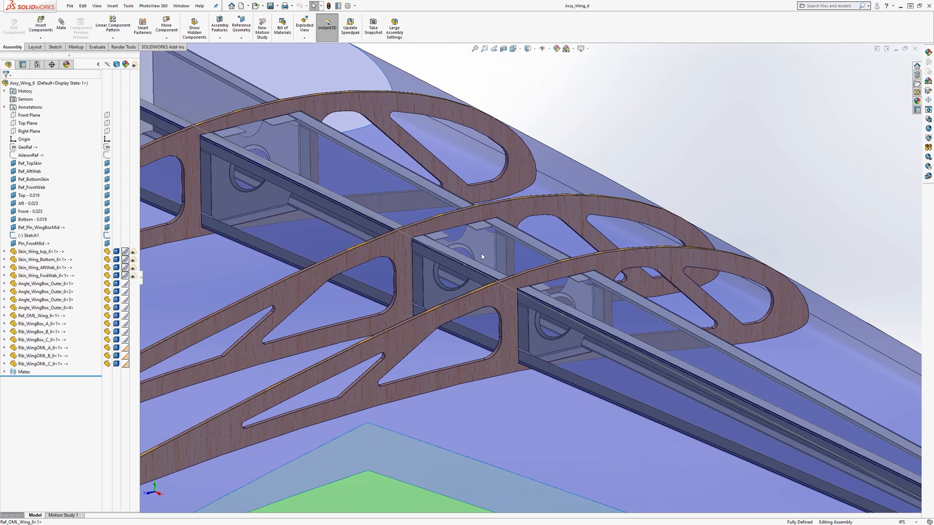
{"action": "middle_click_drag", "start_coordinate": [481, 257], "coordinate": [460, 239]}
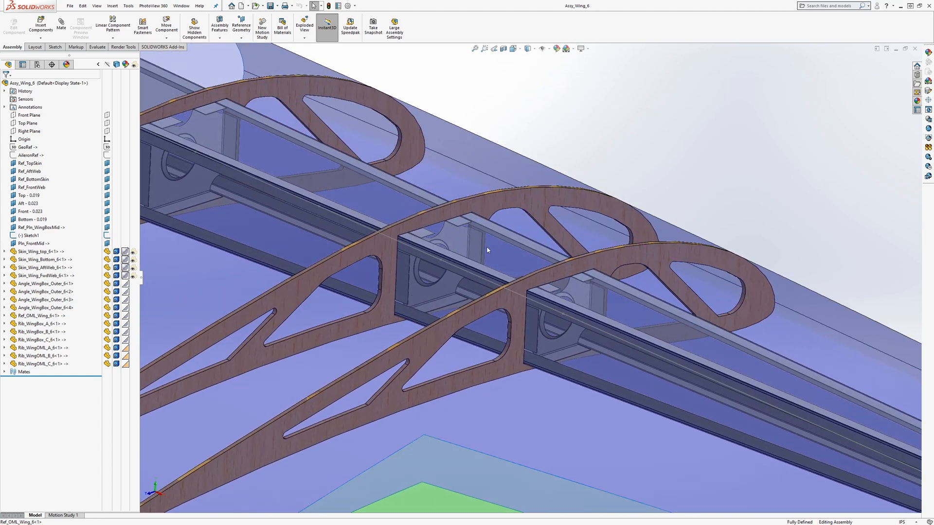
{"action": "middle_click_drag", "start_coordinate": [454, 238], "coordinate": [485, 263]}
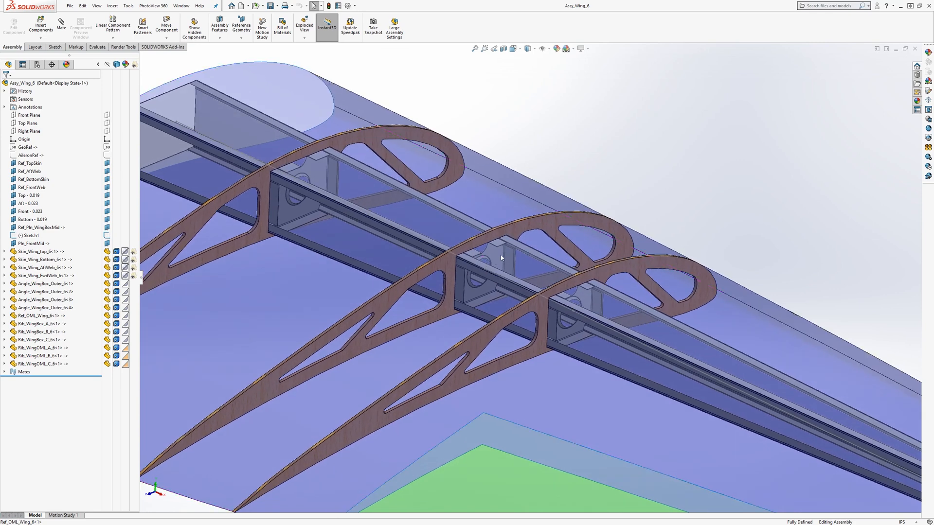
{"action": "middle_click_drag", "start_coordinate": [468, 253], "coordinate": [484, 259]}
{"action": "left_click", "coordinate": [484, 259]}
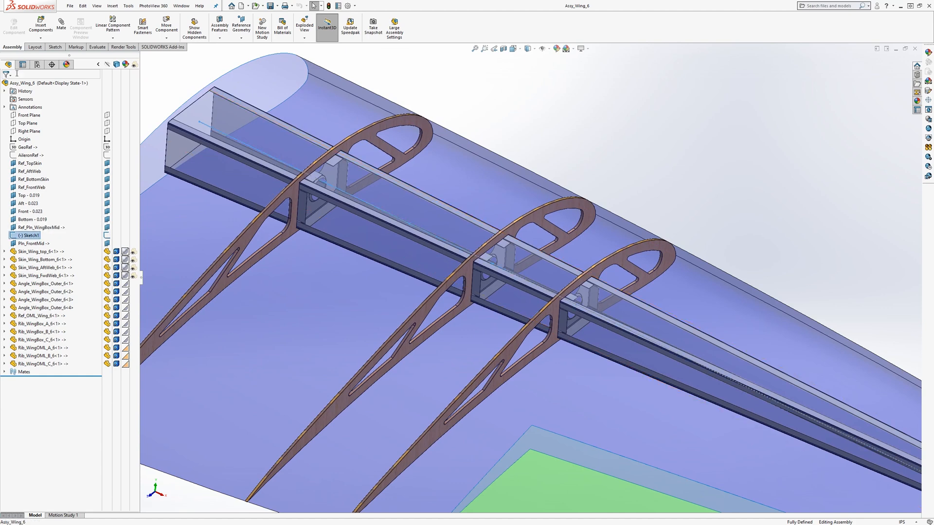
{"action": "left_click", "coordinate": [55, 47]}
{"action": "left_click", "coordinate": [9, 24]}
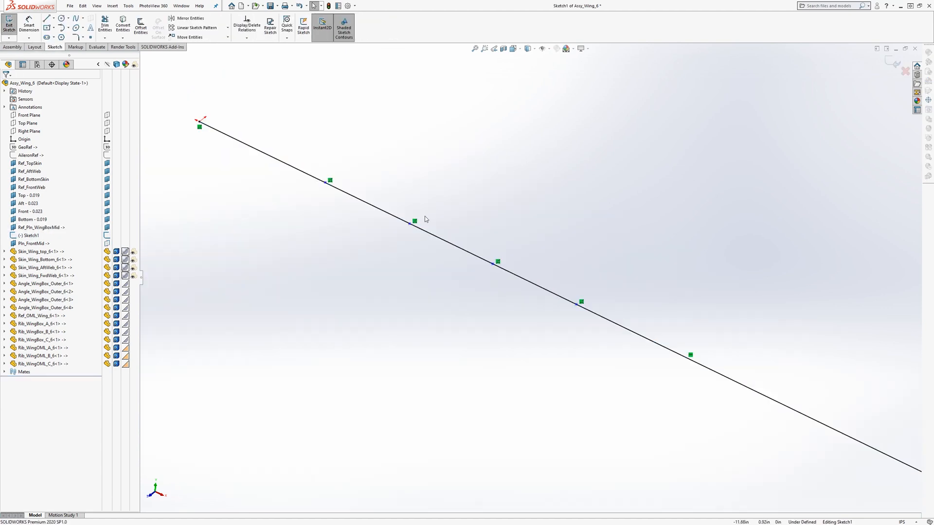
{"action": "left_click", "coordinate": [9, 25]}
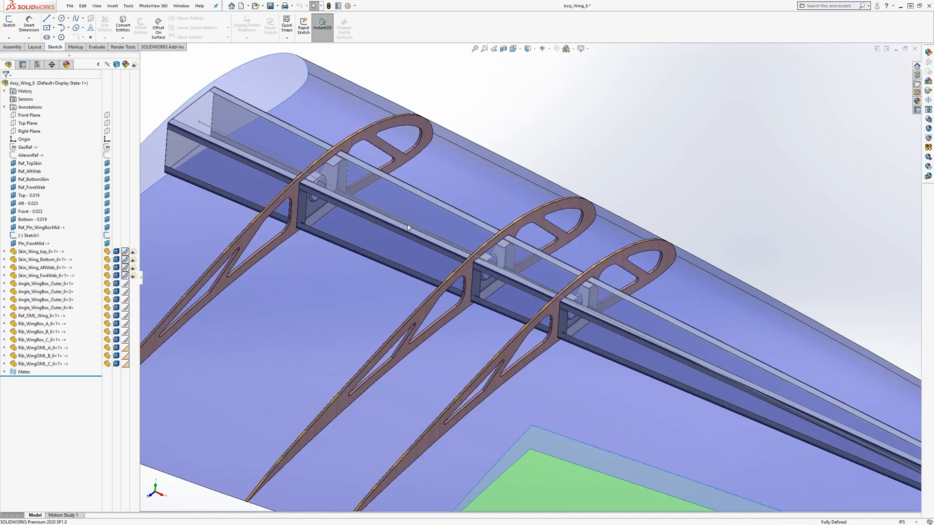
{"action": "mouse_move", "coordinate": [411, 227]}
{"action": "middle_mouse_down"}
{"action": "mouse_move", "coordinate": [413, 240]}
{"action": "mouse_move", "coordinate": [413, 218]}
{"action": "middle_mouse_up"}
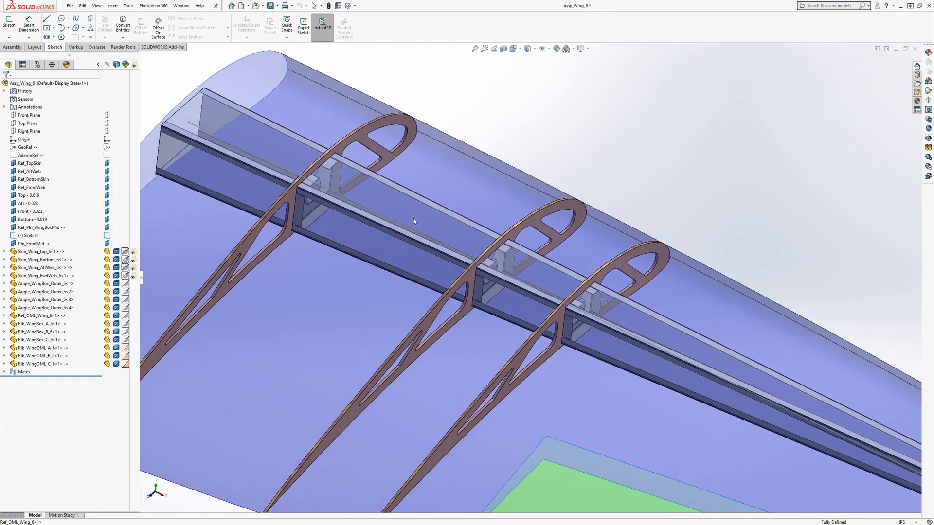
- Copy Rib_WingBox_A_6 with mates to the Sketch1 point between the first two outer ribs, repeating the Ref_Pln_WingBoxMid and Pln_FrontMid references
{"action": "left_click", "coordinate": [46, 324]}
{"action": "middle_click_drag", "start_coordinate": [294, 314], "coordinate": [345, 294]}
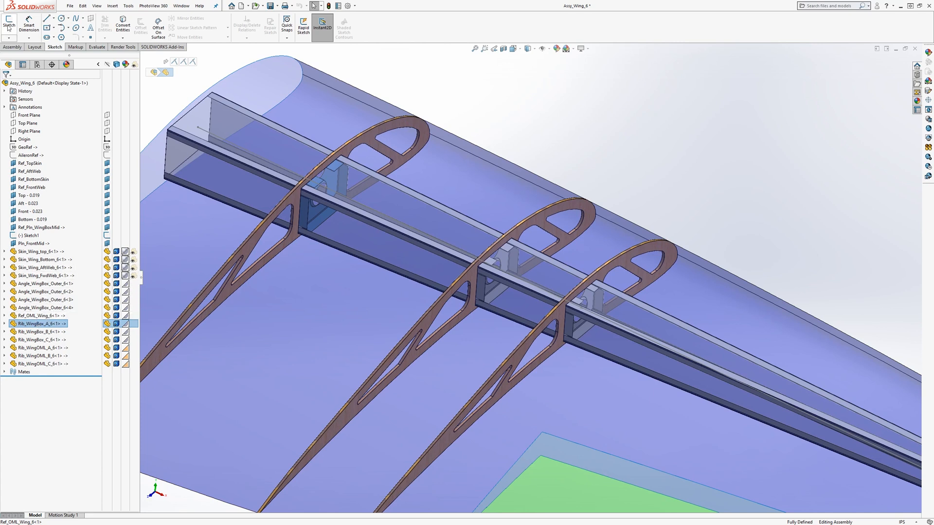
{"action": "left_click", "coordinate": [12, 47]}
{"action": "left_click", "coordinate": [40, 38]}
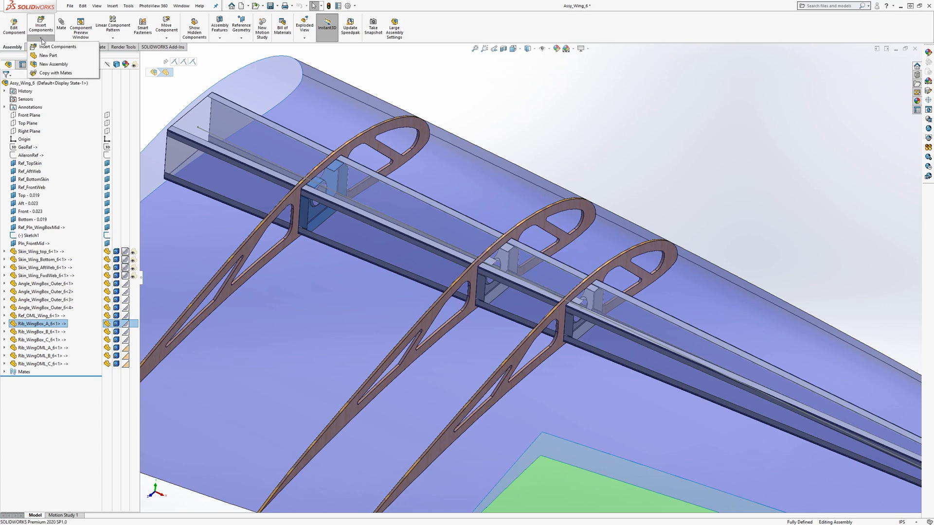
{"action": "left_click", "coordinate": [54, 75]}
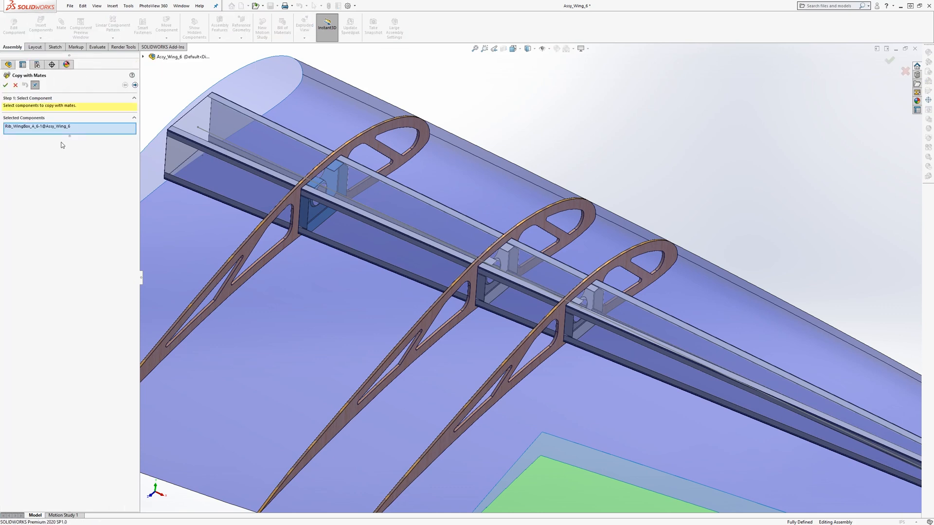
{"action": "left_click", "coordinate": [135, 85]}
{"action": "left_click", "coordinate": [17, 146]}
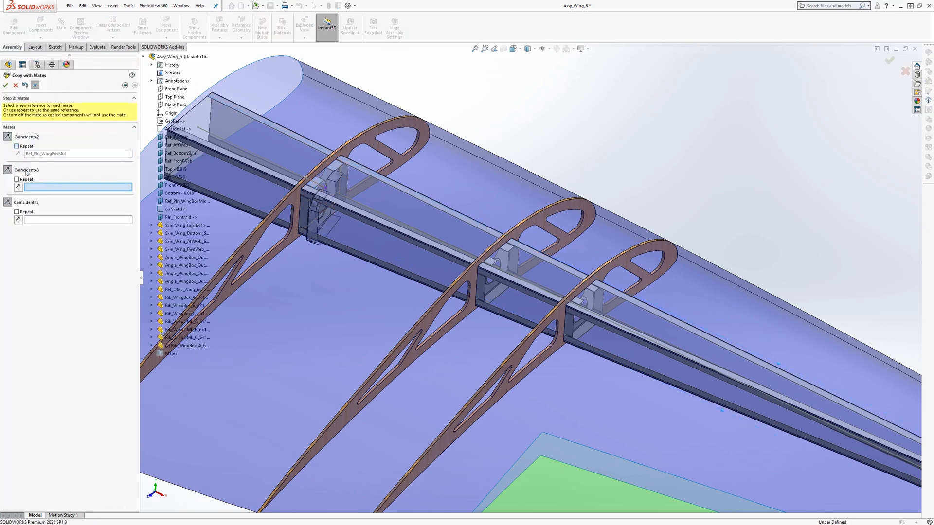
{"action": "middle_click_drag", "start_coordinate": [420, 229], "coordinate": [385, 232]}
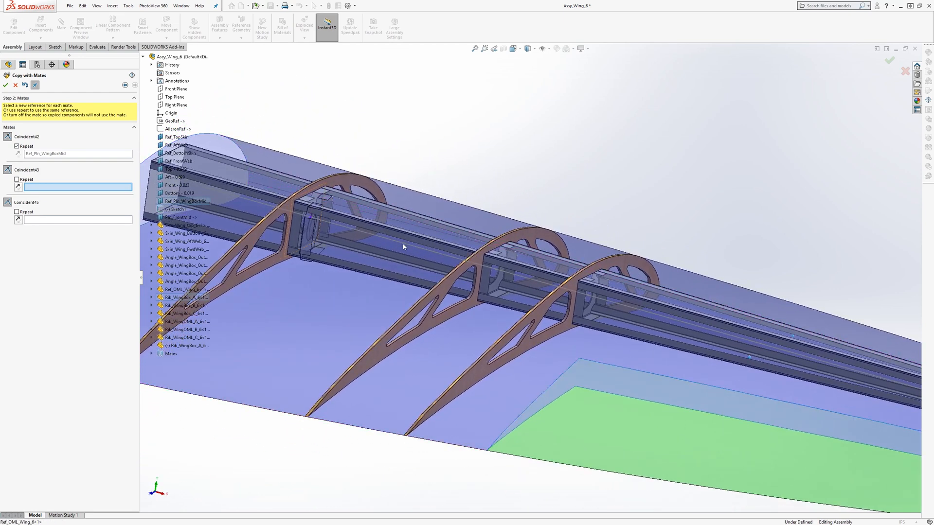
{"action": "left_click", "coordinate": [403, 244]}
{"action": "left_click", "coordinate": [17, 212]}
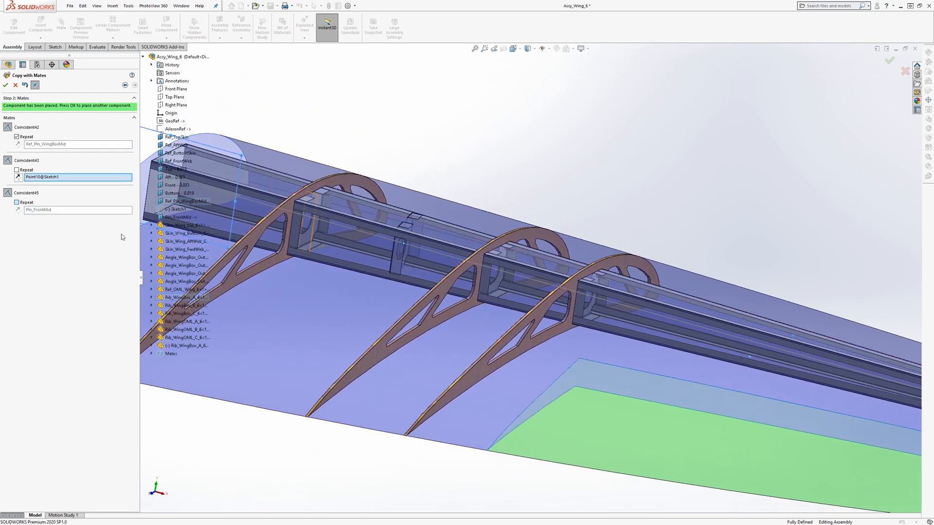
{"action": "left_click", "coordinate": [24, 86]}
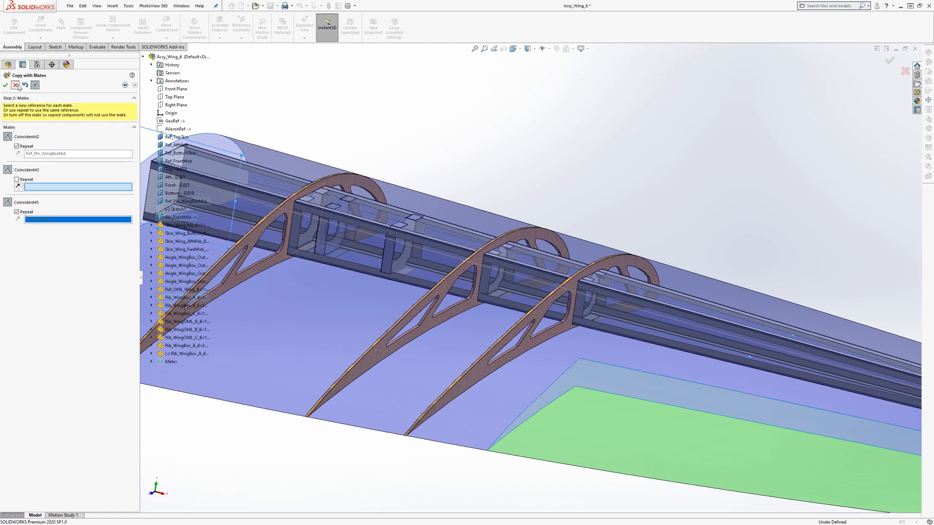
{"action": "left_click", "coordinate": [16, 85]}
- Highlight the newly copied Rib_WingBox_A_6 instance and inspect its position inside the wing box
{"action": "scroll", "coordinate": [331, 337], "scroll_direction": "up", "scroll_amount": 5}
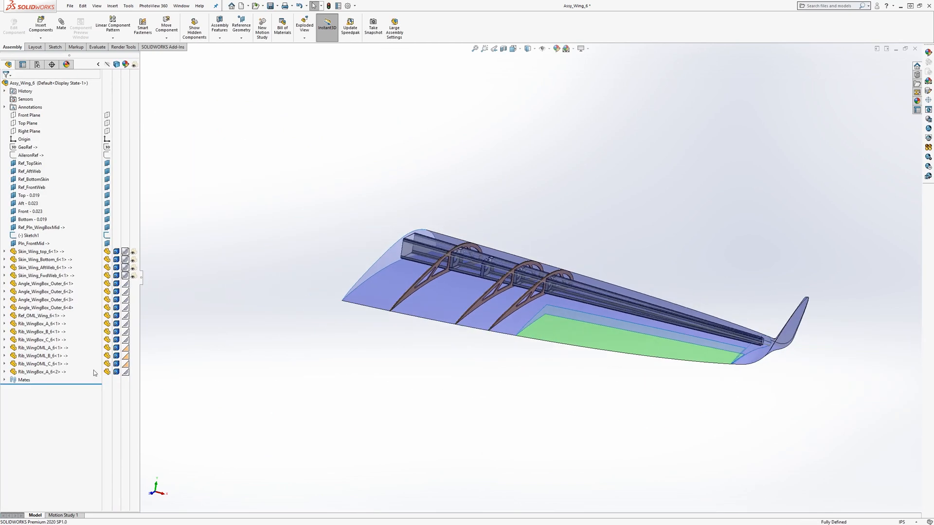
{"action": "left_click", "coordinate": [32, 372]}
{"action": "scroll", "coordinate": [485, 280], "scroll_direction": "down", "scroll_amount": 3}
{"action": "mouse_move", "coordinate": [485, 279]}
{"action": "middle_mouse_down"}
{"action": "mouse_move", "coordinate": [509, 225]}
{"action": "mouse_move", "coordinate": [491, 273]}
{"action": "middle_mouse_up"}
{"action": "scroll", "coordinate": [490, 274], "scroll_direction": "down", "scroll_amount": 8}
{"action": "scroll", "coordinate": [454, 287], "scroll_direction": "up", "scroll_amount": 8}
{"action": "middle_click_drag", "start_coordinate": [449, 295], "coordinate": [447, 317]}
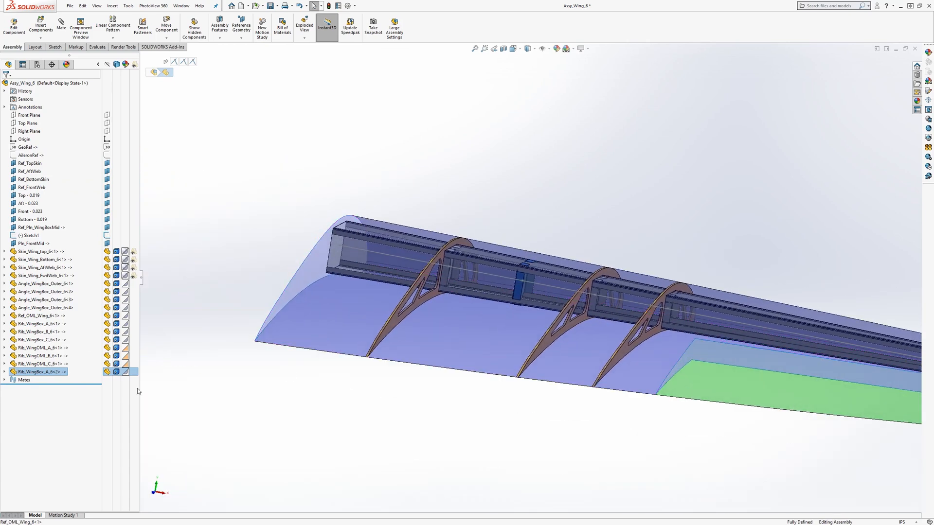
- Make the copied wing box rib independent and save it as Rib_WingBox_Dexample_6
{"action": "right_click", "coordinate": [42, 375]}
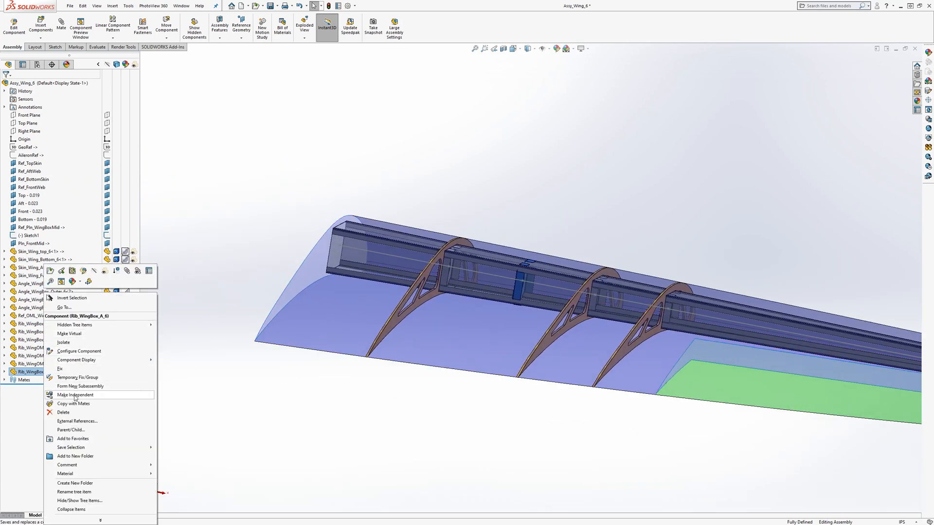
{"action": "left_click", "coordinate": [109, 394]}
{"action": "left_click", "coordinate": [482, 272]}
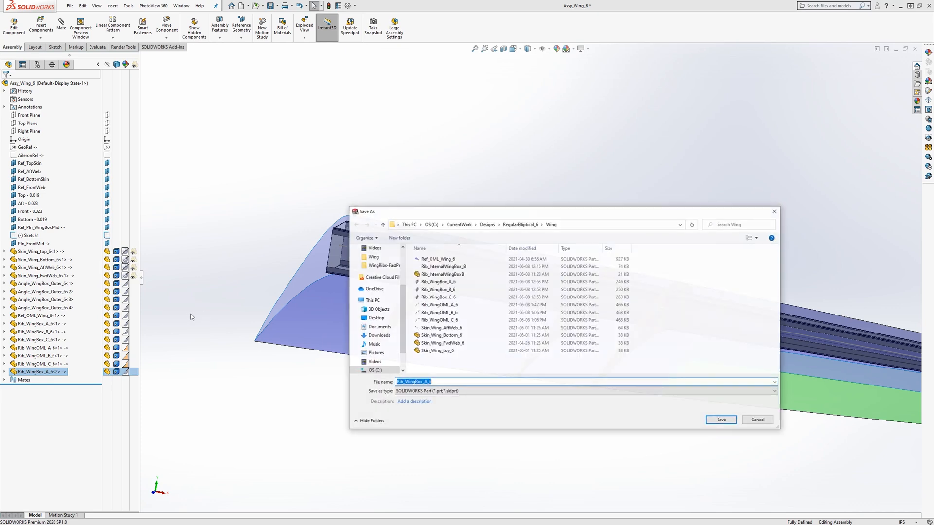
{"action": "left_click", "coordinate": [442, 382]}
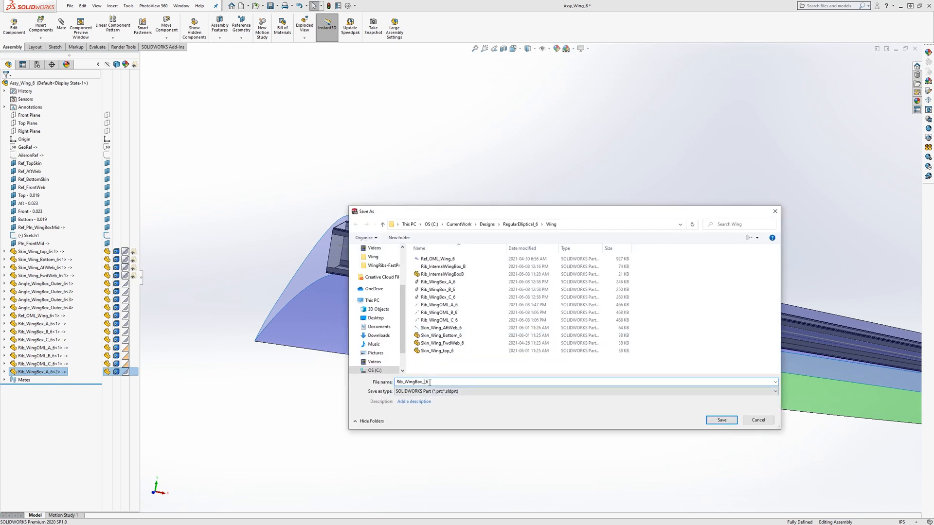
{"action": "type", "text": "Dexample"}
{"action": "key", "text": "Return"}
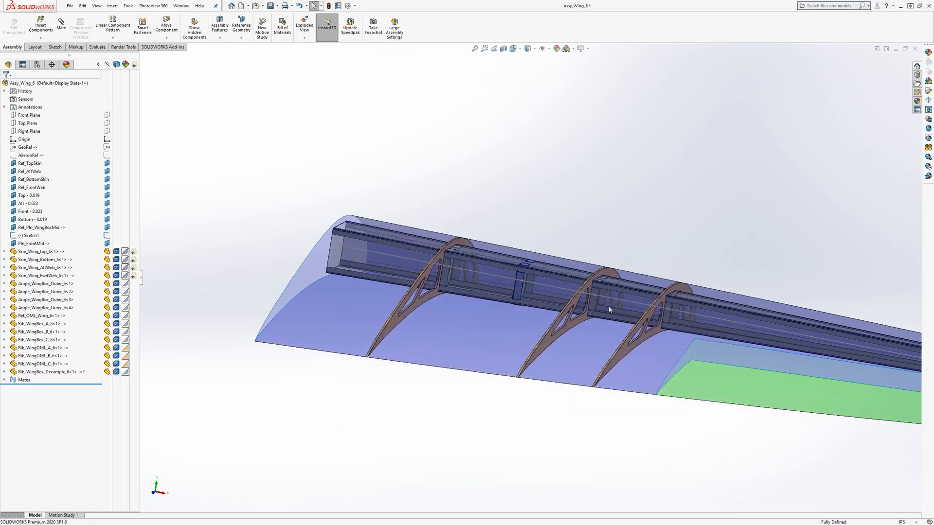
- Edit Rib_WingBox_Dexample_6 in the context of the wing assembly and open its ExternalRefs sketch
{"action": "middle_click_drag", "start_coordinate": [609, 310], "coordinate": [594, 321]}
{"action": "scroll", "coordinate": [576, 279], "scroll_direction": "down", "scroll_amount": 2}
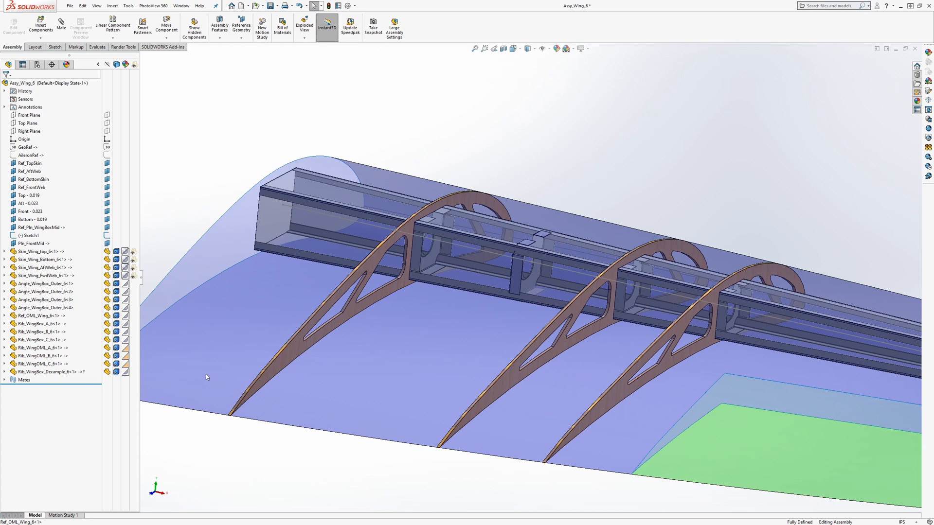
{"action": "left_click", "coordinate": [53, 373]}
{"action": "left_click", "coordinate": [4, 372]}
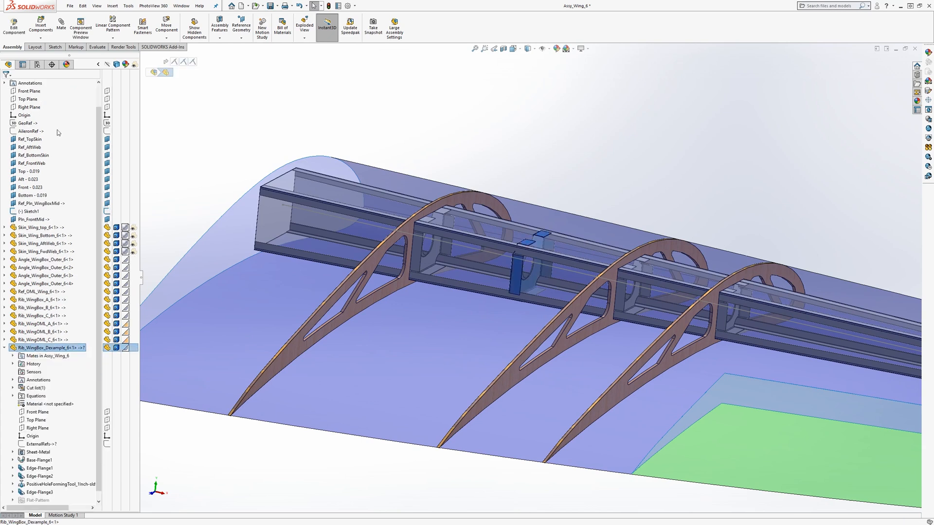
{"action": "left_click", "coordinate": [14, 27]}
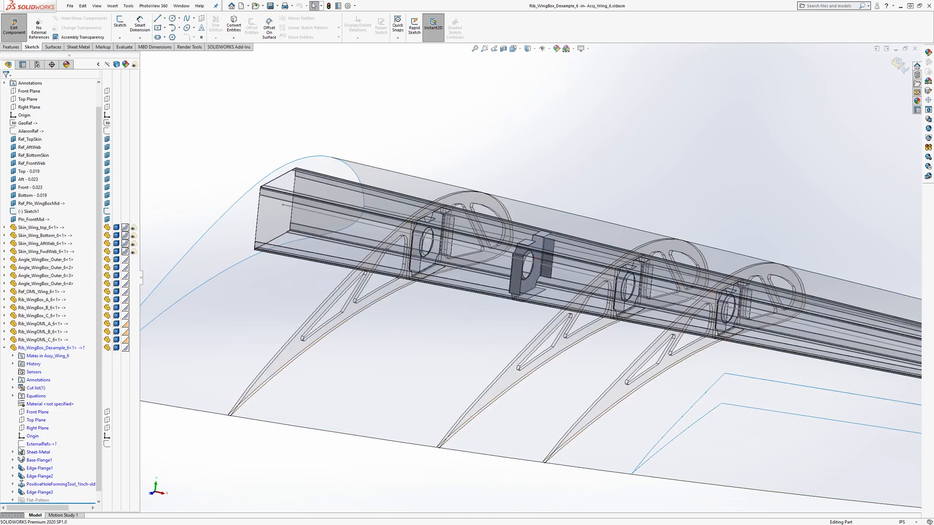
{"action": "left_click", "coordinate": [41, 444]}
{"action": "left_click", "coordinate": [120, 22]}
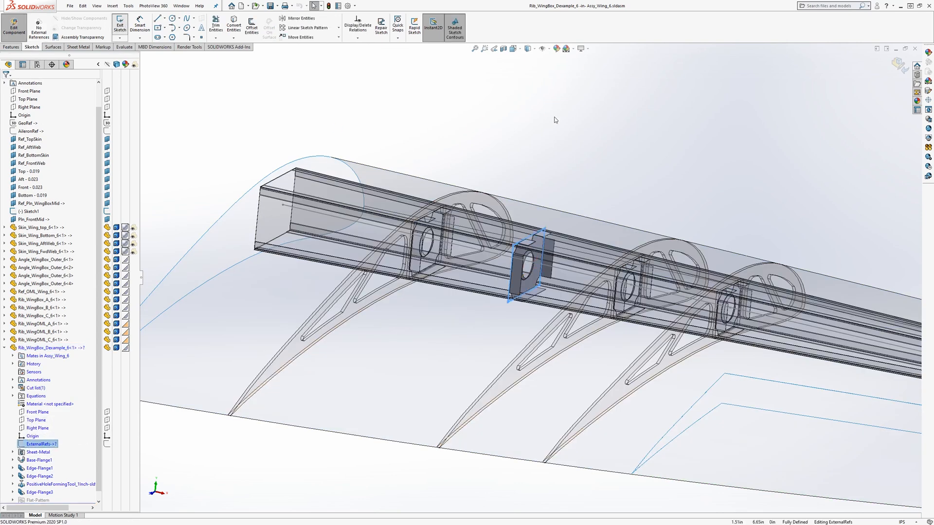
- Delete all relations of every entity in the ExternalRefs sketch
{"action": "scroll", "coordinate": [564, 297], "scroll_direction": "up", "scroll_amount": 2}
{"action": "scroll", "coordinate": [565, 298], "scroll_direction": "down", "scroll_amount": 2}
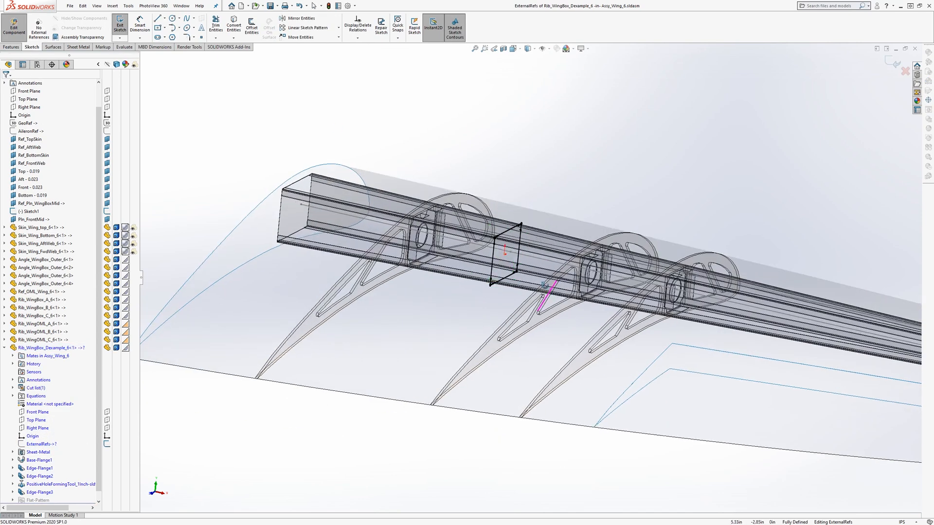
{"action": "right_click", "coordinate": [526, 223]}
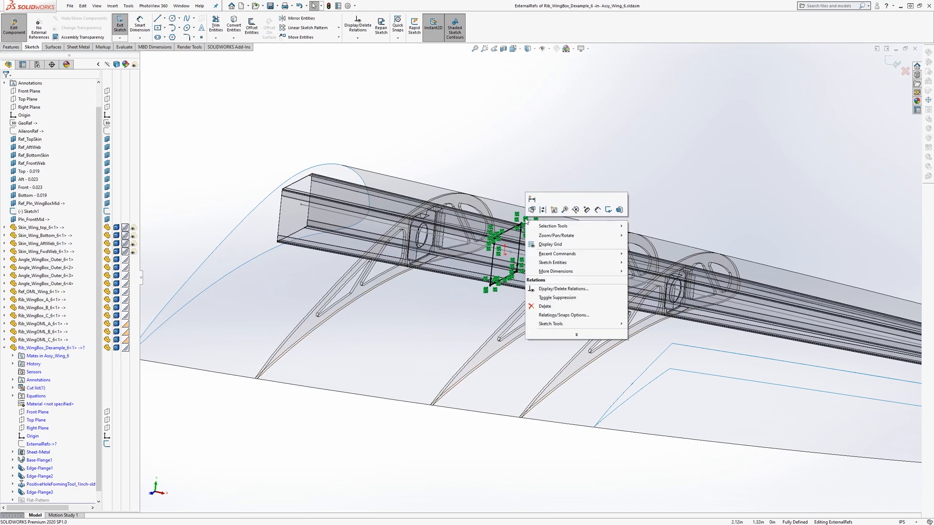
{"action": "left_click", "coordinate": [563, 289]}
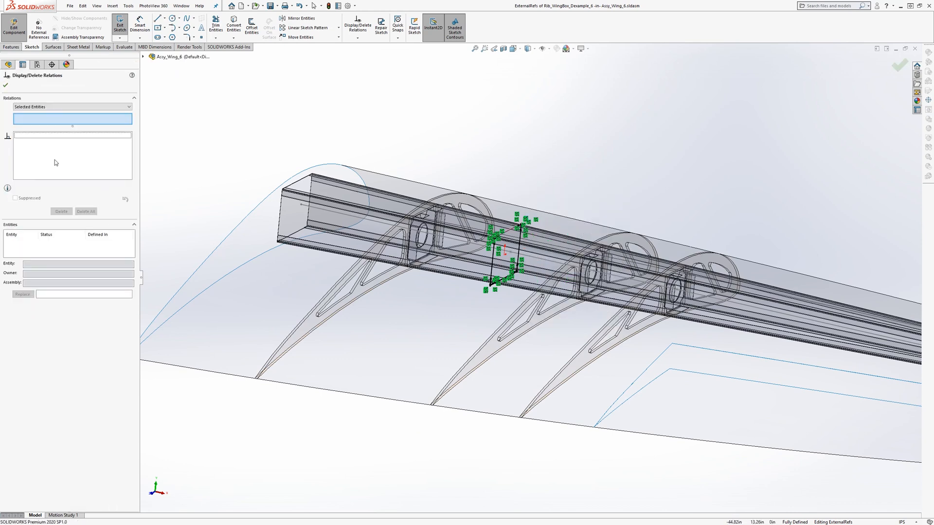
{"action": "left_click_drag", "start_coordinate": [406, 103], "coordinate": [650, 435]}
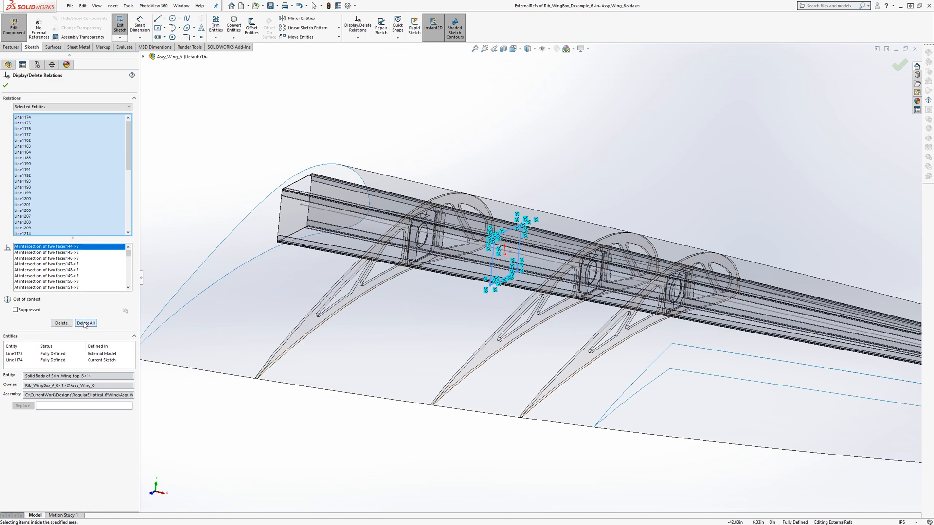
{"action": "left_click", "coordinate": [89, 325]}
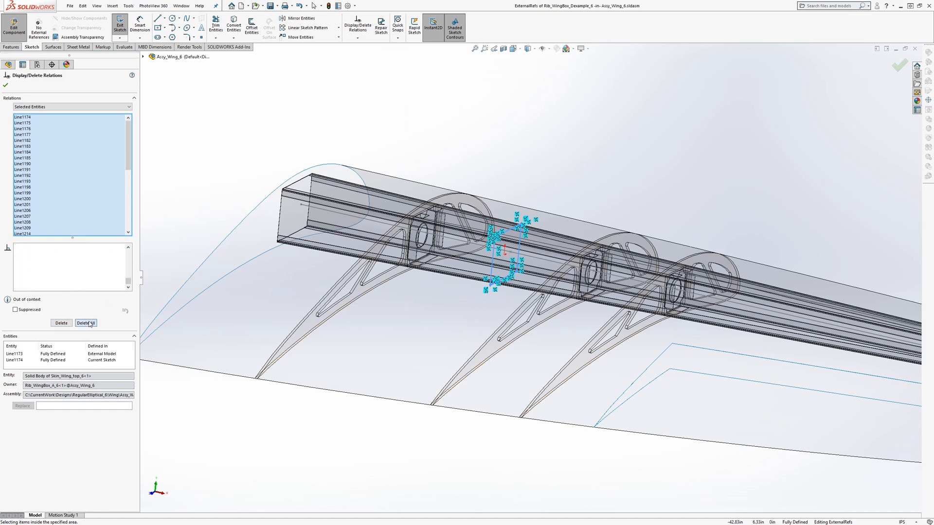
- Delete all relations of the selected ExternalRefs lines and move the old profile outline clear of the wing box
{"action": "left_click", "coordinate": [5, 87]}
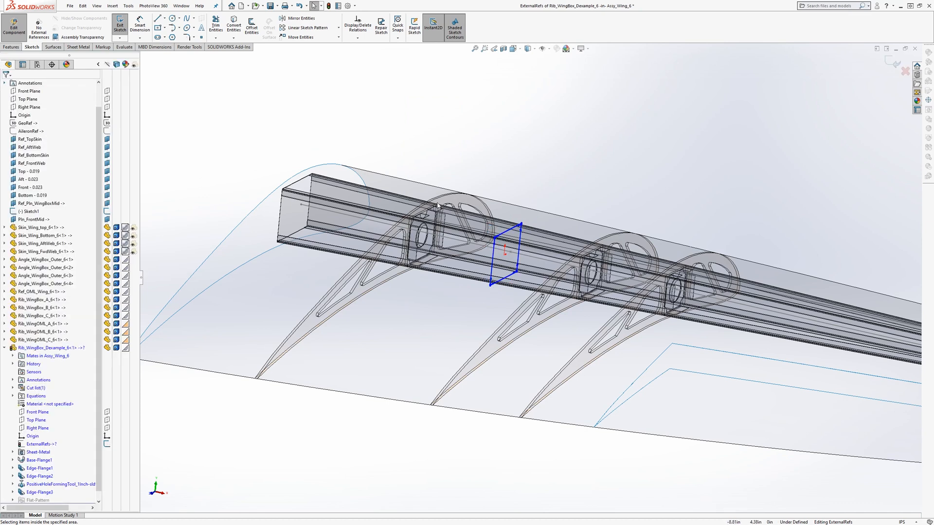
{"action": "left_click_drag", "start_coordinate": [427, 123], "coordinate": [599, 361]}
{"action": "left_click_drag", "start_coordinate": [513, 228], "coordinate": [598, 141]}
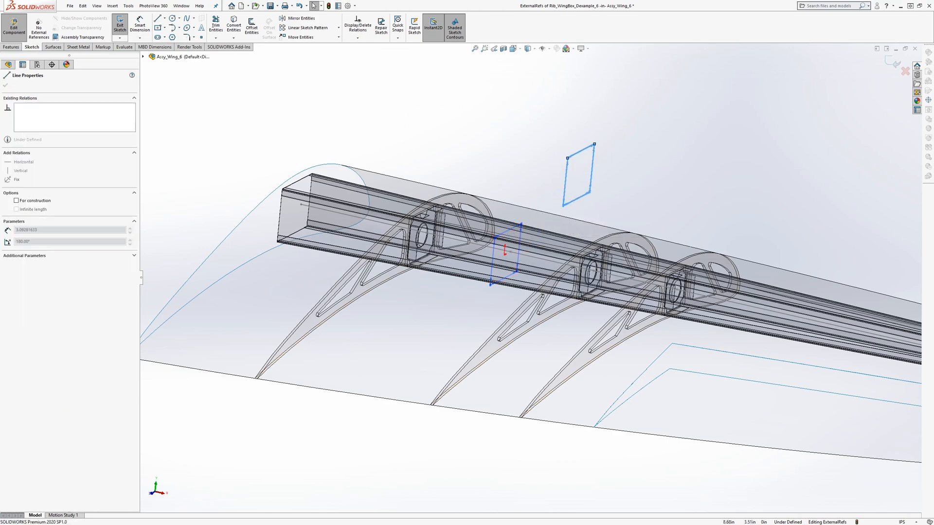
{"action": "left_click", "coordinate": [605, 158]}
- Examine the detached profile outline and its corners in relation to the wing box
{"action": "scroll", "coordinate": [601, 256], "scroll_direction": "up", "scroll_amount": 3}
{"action": "scroll", "coordinate": [601, 259], "scroll_direction": "down", "scroll_amount": 4}
{"action": "middle_click_drag", "start_coordinate": [531, 253], "coordinate": [413, 243]}
{"action": "scroll", "coordinate": [643, 199], "scroll_direction": "down", "scroll_amount": 6}
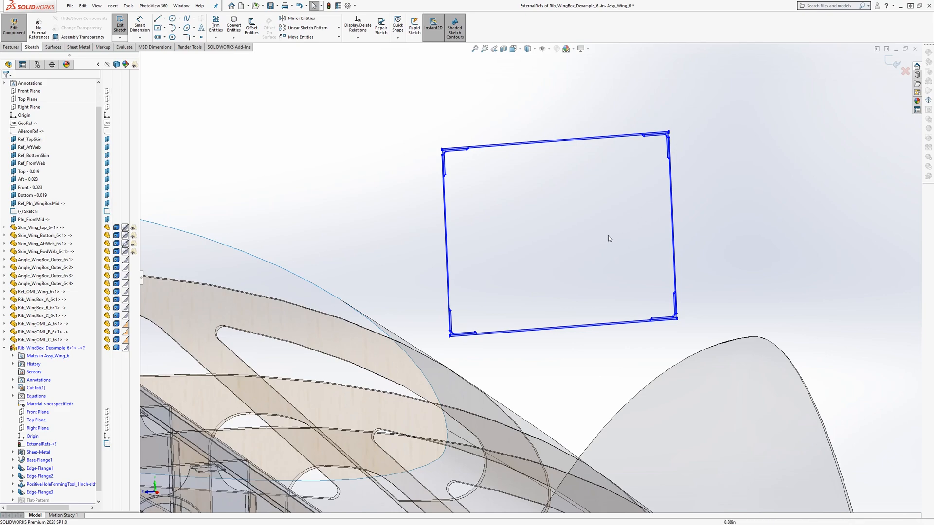
{"action": "scroll", "coordinate": [530, 277], "scroll_direction": "up", "scroll_amount": 5}
{"action": "middle_click_drag", "start_coordinate": [365, 284], "coordinate": [395, 298]}
{"action": "scroll", "coordinate": [395, 298], "scroll_direction": "up", "scroll_amount": 3}
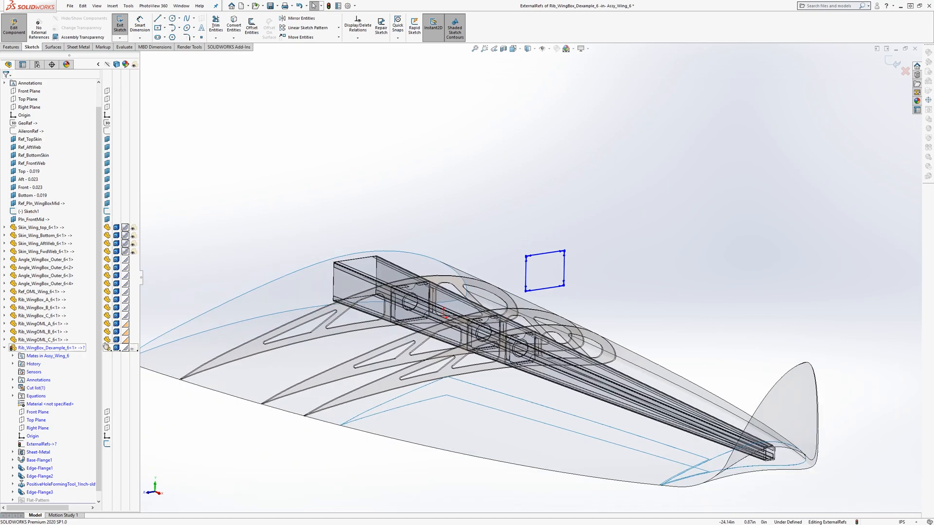
- Create intersection curves in the sketch from the four Skin_Wing parts and the four Angle_WingBox_Outer_6 parts
{"action": "left_click_drag", "start_coordinate": [30, 234], "coordinate": [44, 271]}
{"action": "left_click", "coordinate": [44, 270], "text": "ctrl"}
{"action": "left_click", "coordinate": [44, 277], "text": "ctrl"}
{"action": "left_click", "coordinate": [44, 285], "text": "ctrl"}
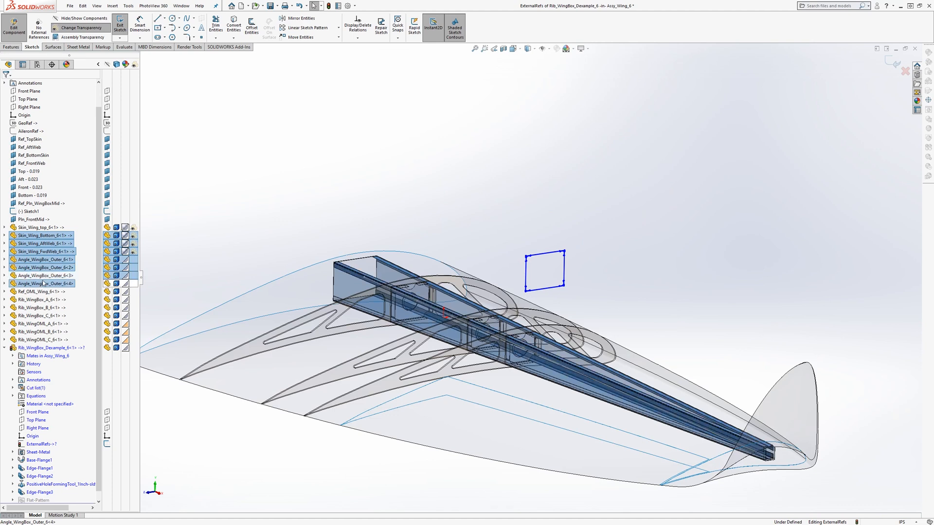
{"action": "left_click", "coordinate": [42, 229], "text": "ctrl"}
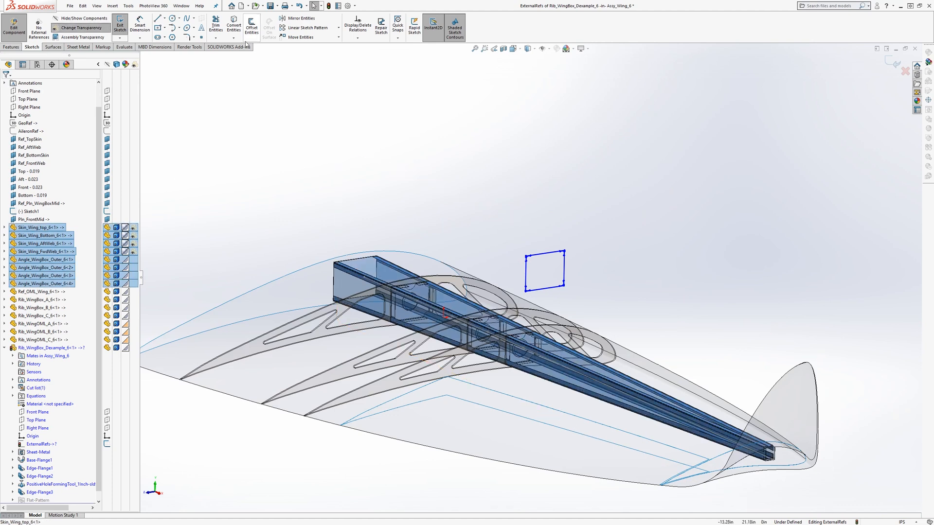
{"action": "left_click", "coordinate": [234, 38]}
{"action": "left_click", "coordinate": [244, 65]}
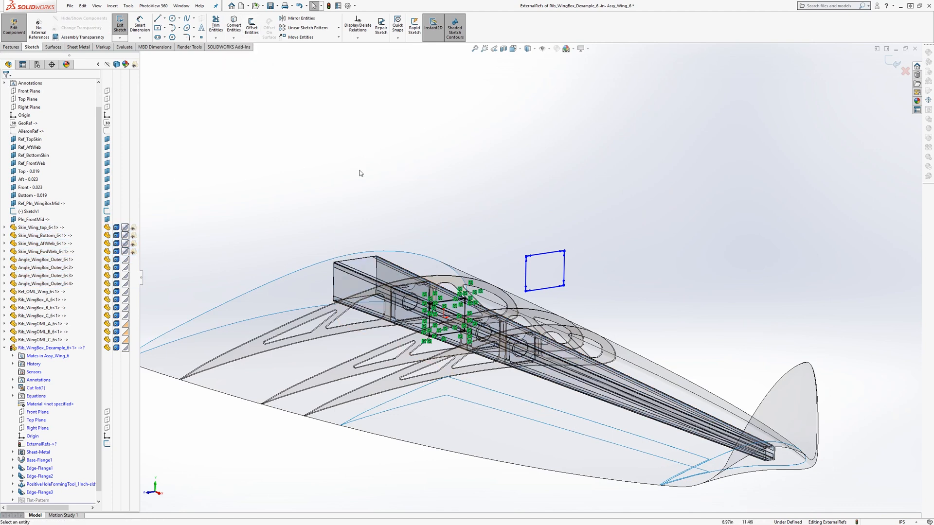
- Exit the ExternalRefs sketch and end in-context editing of the rib to return to the assembly
{"action": "left_click", "coordinate": [119, 27]}
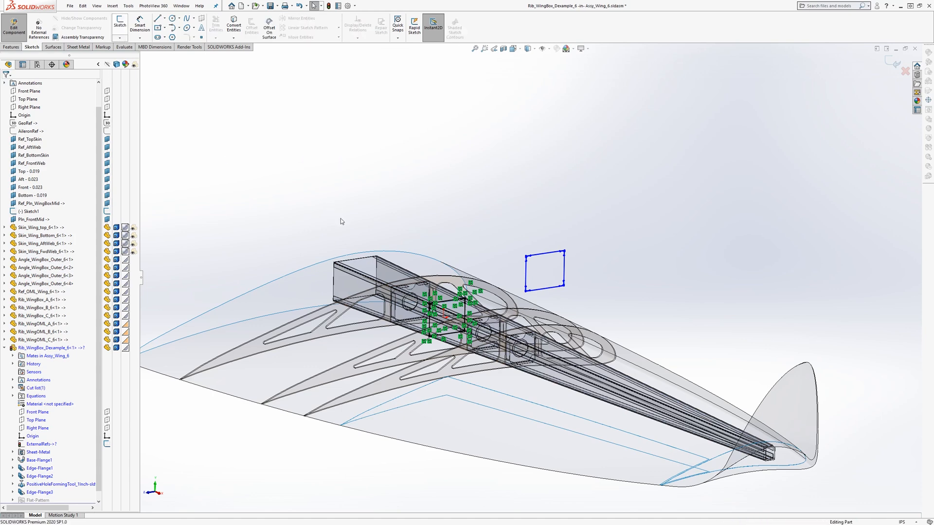
{"action": "scroll", "coordinate": [515, 314], "scroll_direction": "down", "scroll_amount": 3}
{"action": "scroll", "coordinate": [516, 314], "scroll_direction": "down", "scroll_amount": 2}
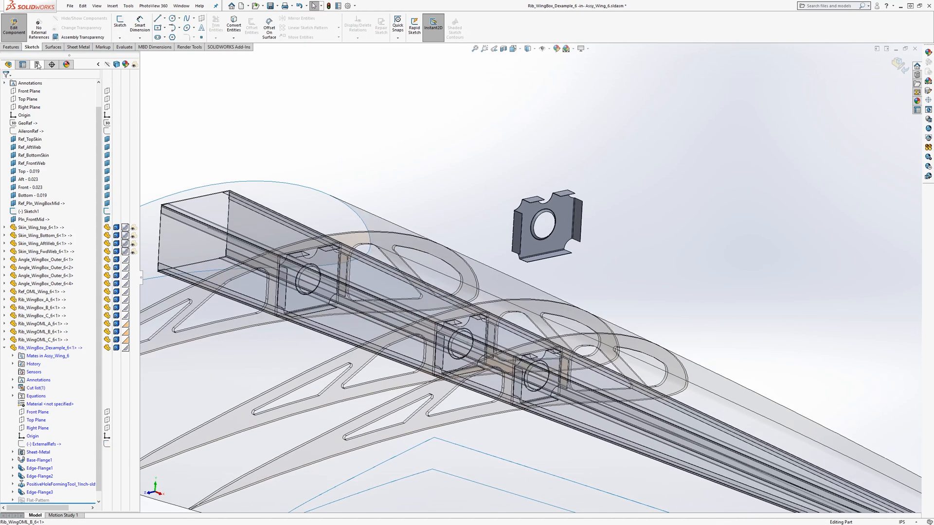
{"action": "left_click", "coordinate": [19, 32]}
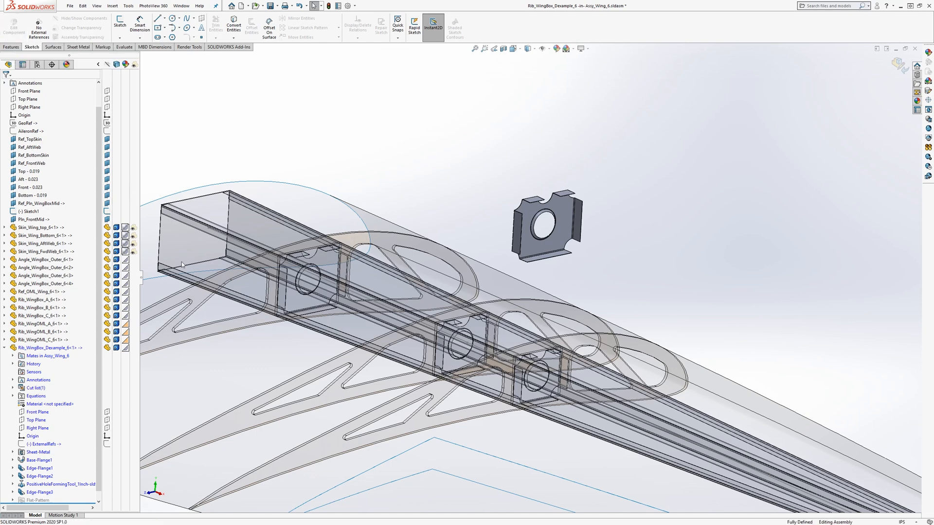
- Open the part Rib_WingBox_Dexample_6 in its own window from the assembly
{"action": "left_click", "coordinate": [45, 349]}
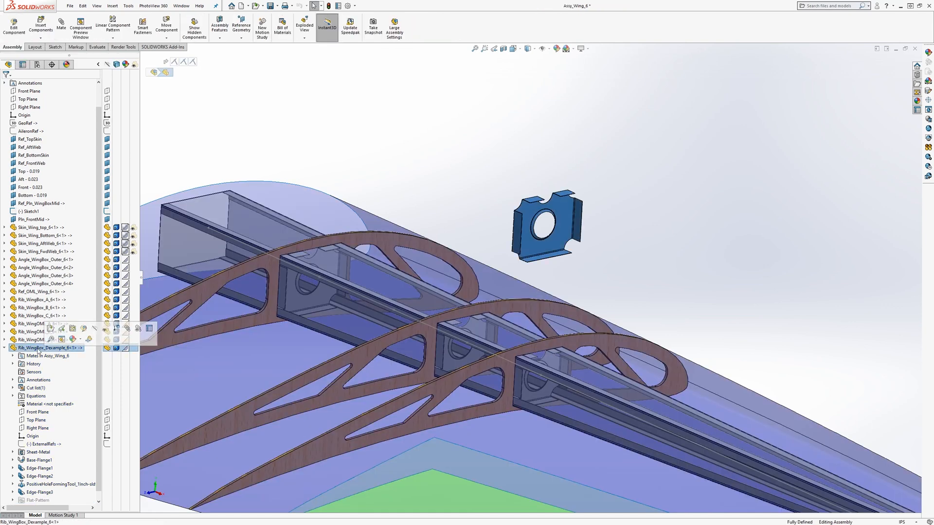
{"action": "right_click", "coordinate": [39, 351]}
{"action": "left_click", "coordinate": [58, 291]}
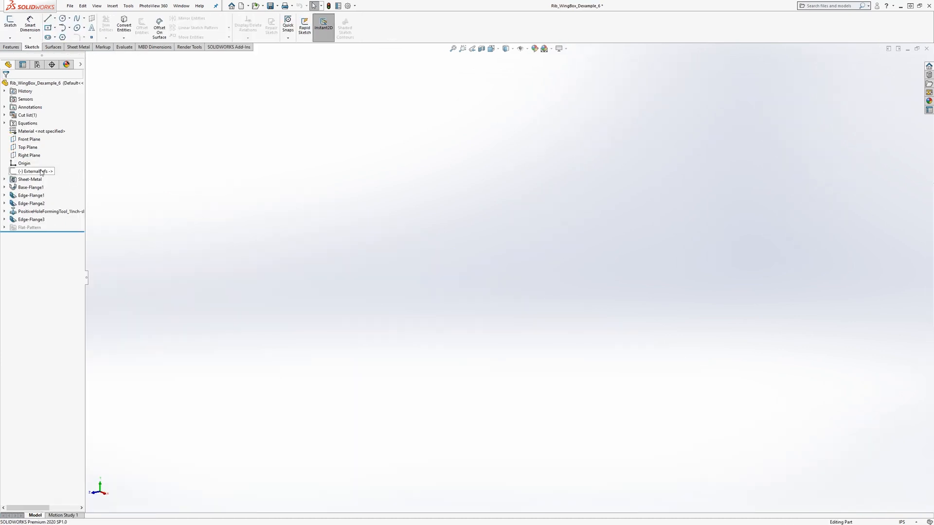
- Show the ExternalRefs sketch and turn on sketch visibility in the rib part
{"action": "right_click", "coordinate": [39, 171]}
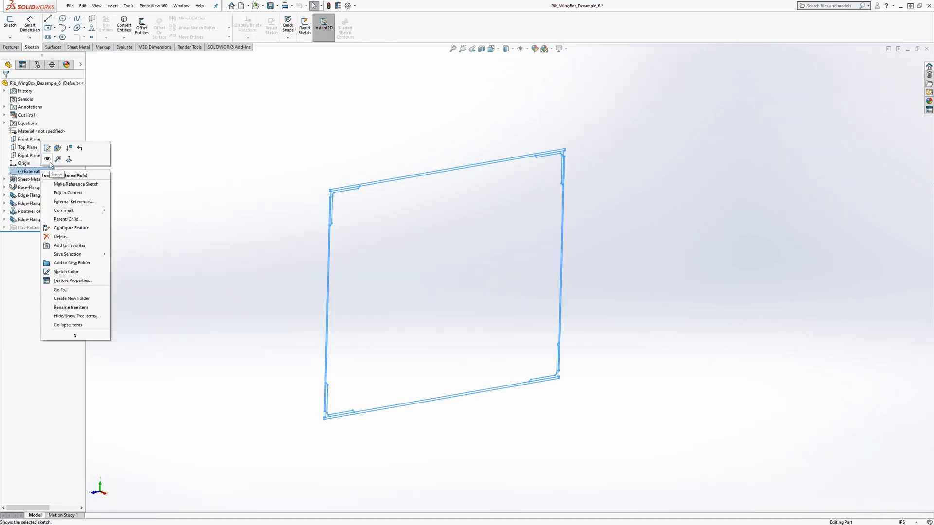
{"action": "left_click", "coordinate": [48, 162]}
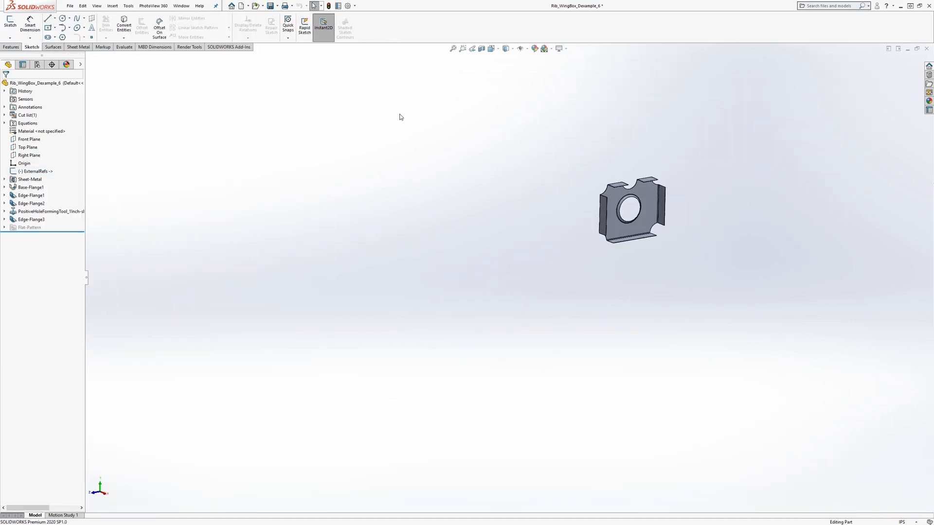
{"action": "left_click", "coordinate": [526, 48]}
{"action": "left_click", "coordinate": [532, 123]}
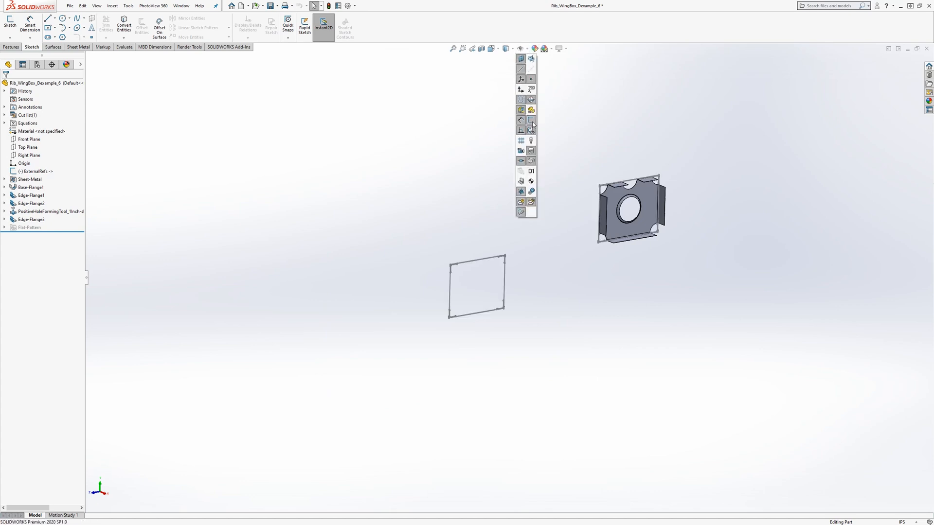
{"action": "mouse_move", "coordinate": [671, 300]}
{"action": "middle_mouse_down"}
{"action": "mouse_move", "coordinate": [501, 294]}
{"action": "mouse_move", "coordinate": [494, 278]}
{"action": "mouse_move", "coordinate": [507, 275]}
{"action": "mouse_move", "coordinate": [496, 273]}
{"action": "middle_mouse_up"}
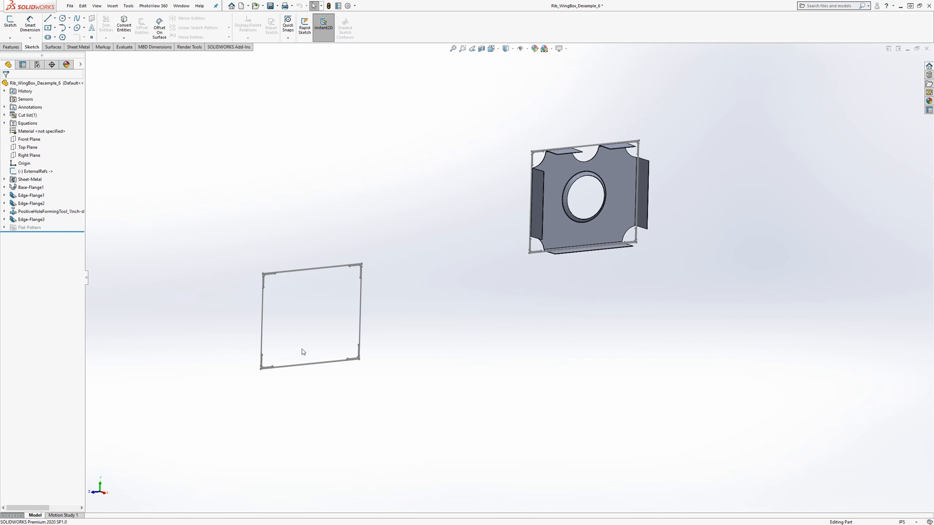
- Roll the rib part back to directly after the ExternalRefs sketch, before the Sheet-Metal feature
{"action": "left_click", "coordinate": [560, 165]}
{"action": "left_click", "coordinate": [347, 289]}
{"action": "left_click_drag", "start_coordinate": [55, 232], "coordinate": [55, 176]}
{"action": "scroll", "coordinate": [555, 171], "scroll_direction": "down", "scroll_amount": 6}
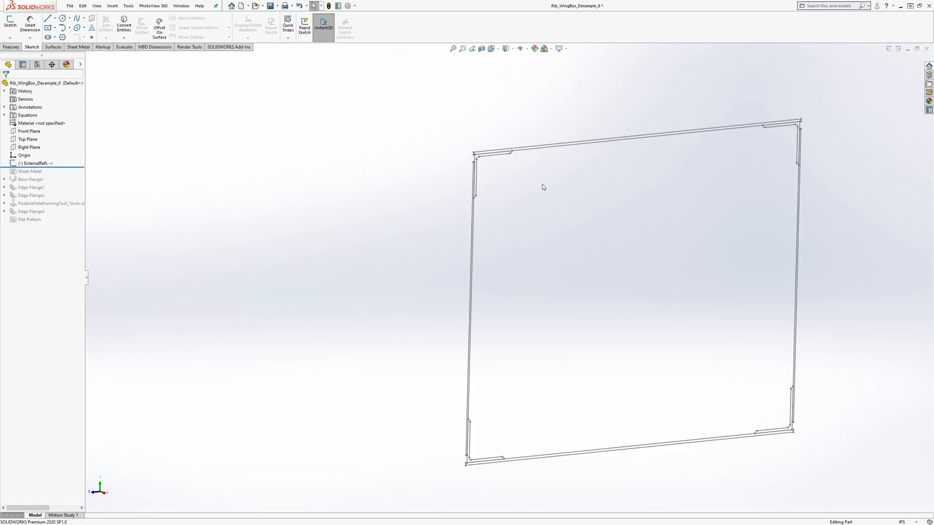
{"action": "scroll", "coordinate": [282, 434], "scroll_direction": "up", "scroll_amount": 6}
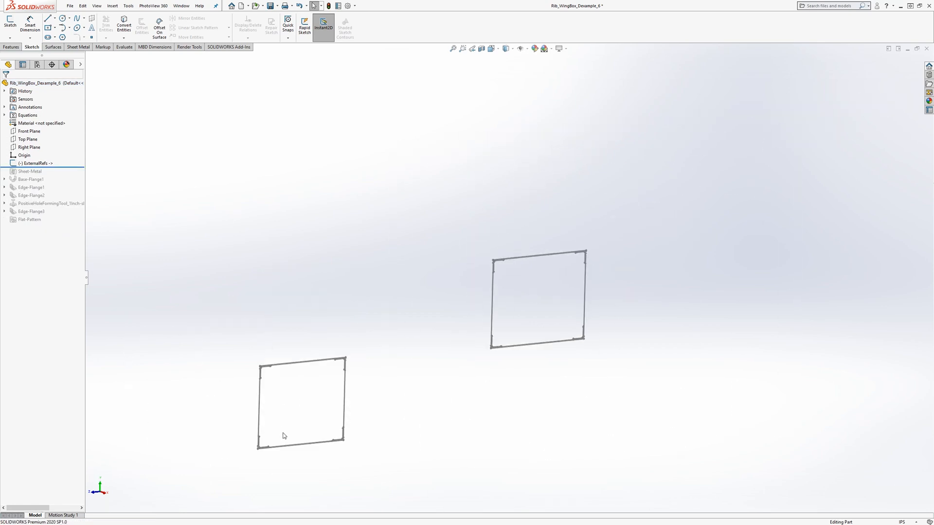
- Edit the ExternalRefs sketch and move the old profile outline directly beside the new intersection outline
{"action": "left_click", "coordinate": [35, 163]}
{"action": "left_click", "coordinate": [58, 143]}
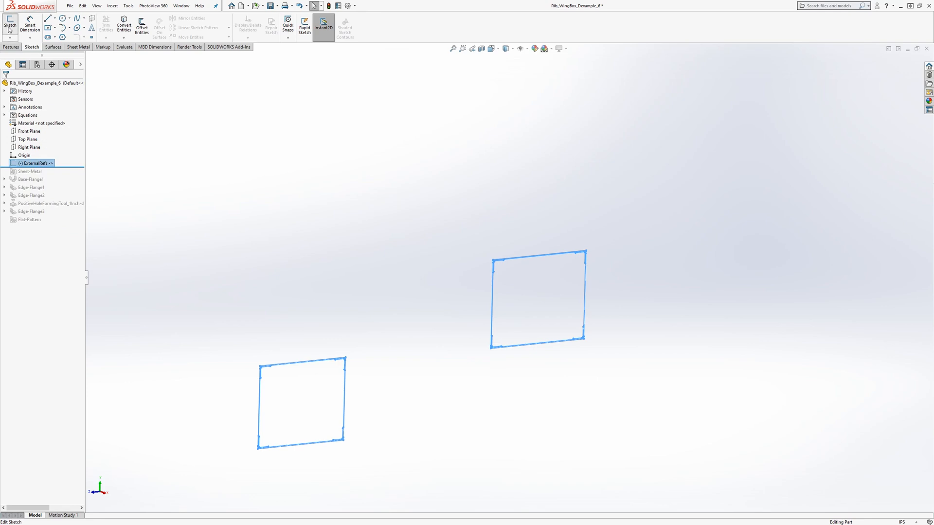
{"action": "left_click_drag", "start_coordinate": [440, 201], "coordinate": [629, 373]}
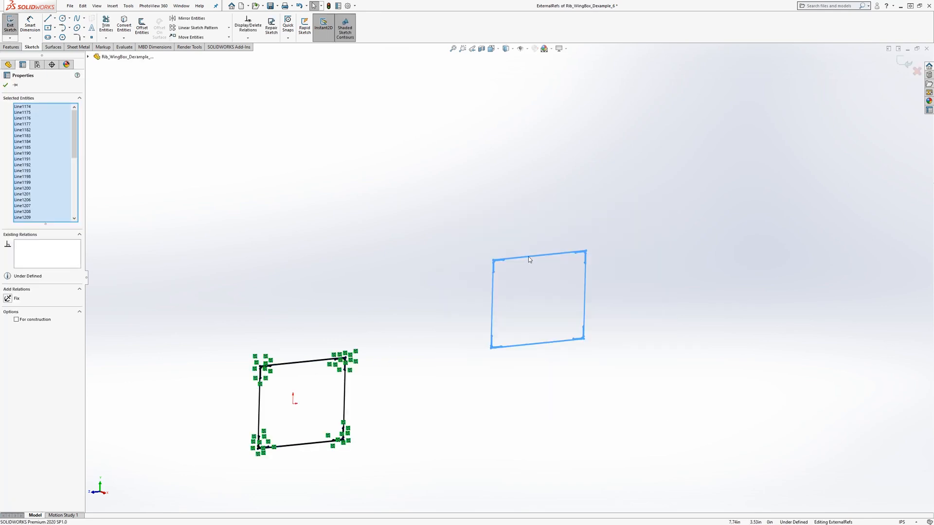
{"action": "mouse_move", "coordinate": [528, 256]}
{"action": "left_mouse_down"}
{"action": "mouse_move", "coordinate": [378, 369]}
{"action": "mouse_move", "coordinate": [389, 362]}
{"action": "left_mouse_up"}
{"action": "left_click", "coordinate": [392, 438]}
{"action": "scroll", "coordinate": [392, 438], "scroll_direction": "up", "scroll_amount": 2}
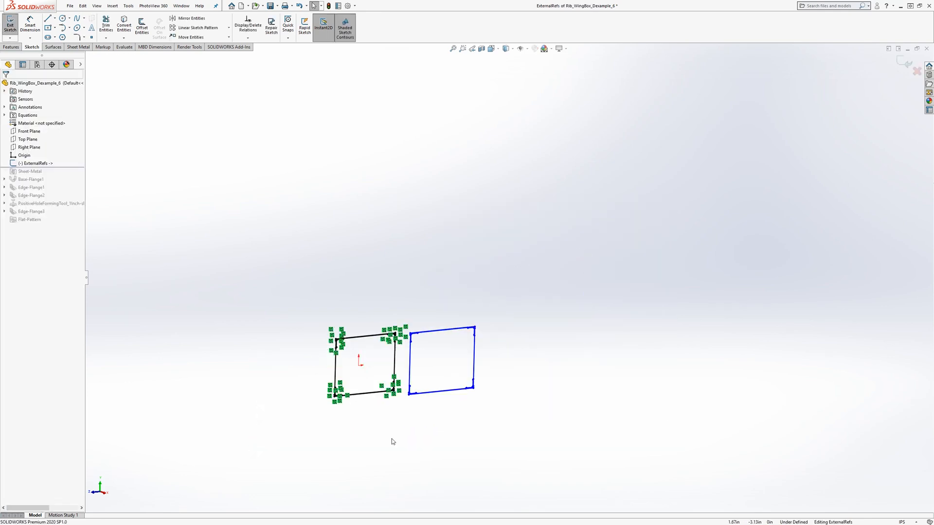
- Inspect which lines and splines make up the old outline's upper corner nearest the new outline
{"action": "scroll", "coordinate": [392, 438], "scroll_direction": "down", "scroll_amount": 1}
{"action": "scroll", "coordinate": [471, 334], "scroll_direction": "down", "scroll_amount": 3}
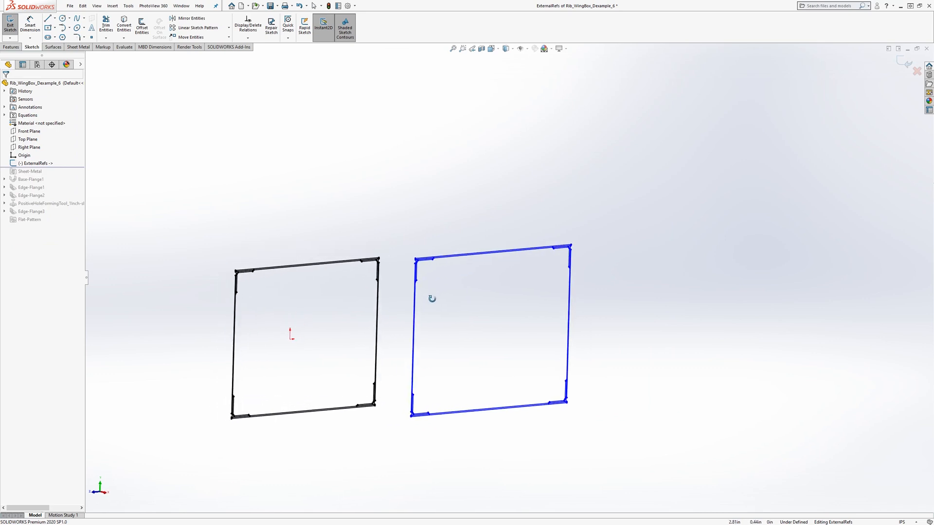
{"action": "scroll", "coordinate": [428, 311], "scroll_direction": "down", "scroll_amount": 2}
{"action": "scroll", "coordinate": [432, 278], "scroll_direction": "down", "scroll_amount": 1}
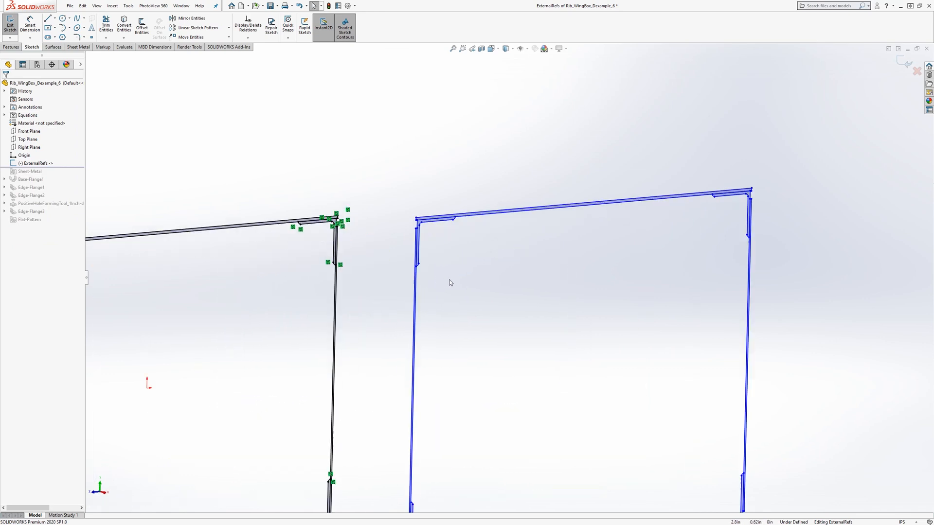
{"action": "left_click_drag", "start_coordinate": [381, 221], "coordinate": [479, 290]}
{"action": "left_click", "coordinate": [413, 231]}
{"action": "left_click_drag", "start_coordinate": [400, 220], "coordinate": [450, 278]}
{"action": "left_click", "coordinate": [392, 229]}
{"action": "left_click_drag", "start_coordinate": [387, 212], "coordinate": [471, 291]}
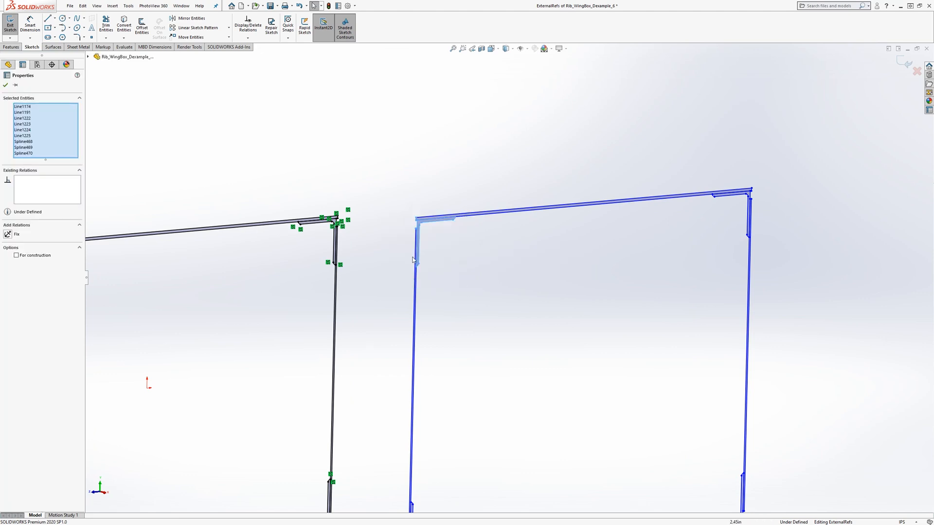
{"action": "left_click", "coordinate": [413, 235]}
- Inspect the upper end of the old outline's web strip, including its end point and short end line
{"action": "scroll", "coordinate": [415, 232], "scroll_direction": "down", "scroll_amount": 6}
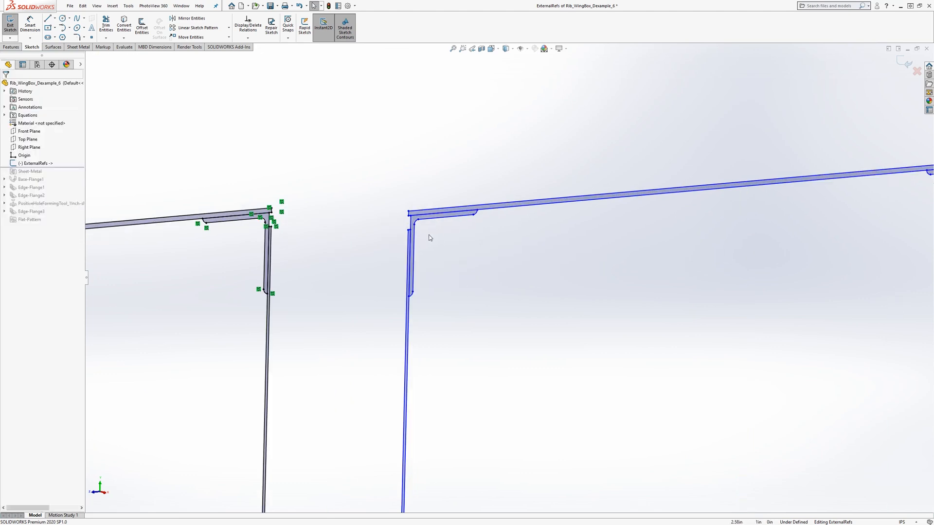
{"action": "left_click", "coordinate": [416, 236]}
{"action": "scroll", "coordinate": [412, 243], "scroll_direction": "down", "scroll_amount": 3}
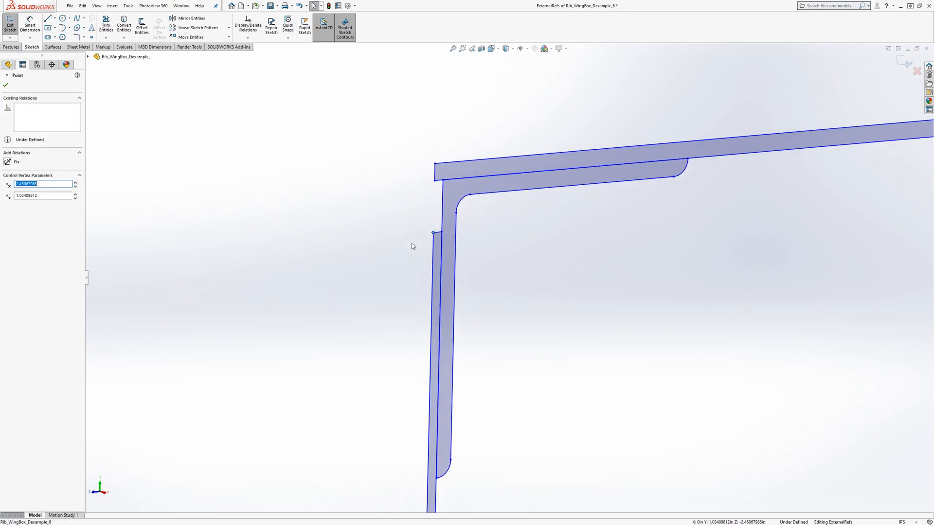
{"action": "left_click", "coordinate": [438, 235]}
{"action": "left_click", "coordinate": [412, 240]}
{"action": "scroll", "coordinate": [411, 239], "scroll_direction": "up", "scroll_amount": 6}
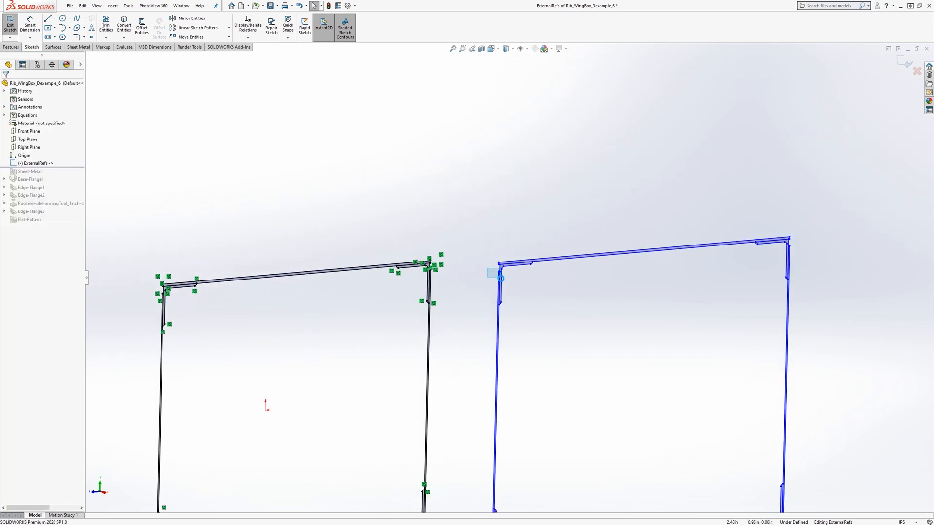
- Check the old outline's upper corner again, selecting the web's short end line and all entities crossing the corner
{"action": "left_click", "coordinate": [500, 281]}
{"action": "scroll", "coordinate": [541, 292], "scroll_direction": "down", "scroll_amount": 4}
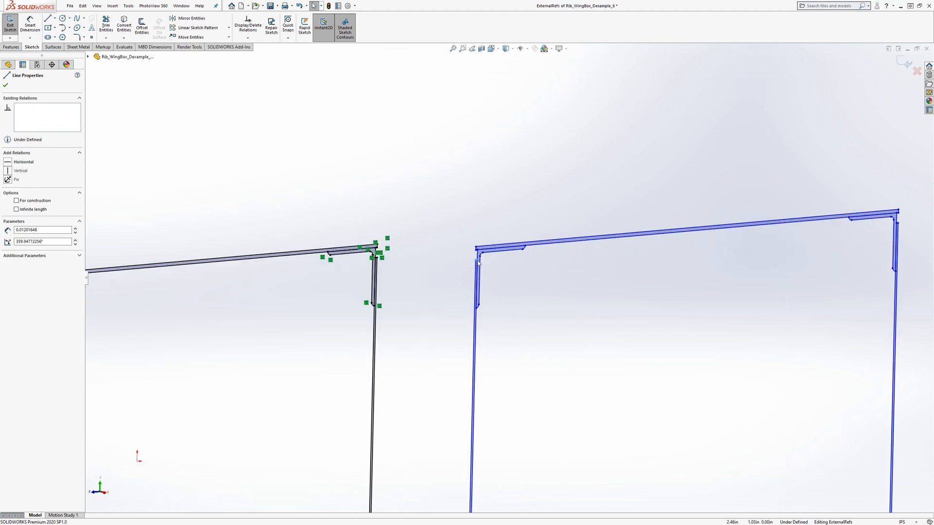
{"action": "scroll", "coordinate": [509, 276], "scroll_direction": "up", "scroll_amount": 1}
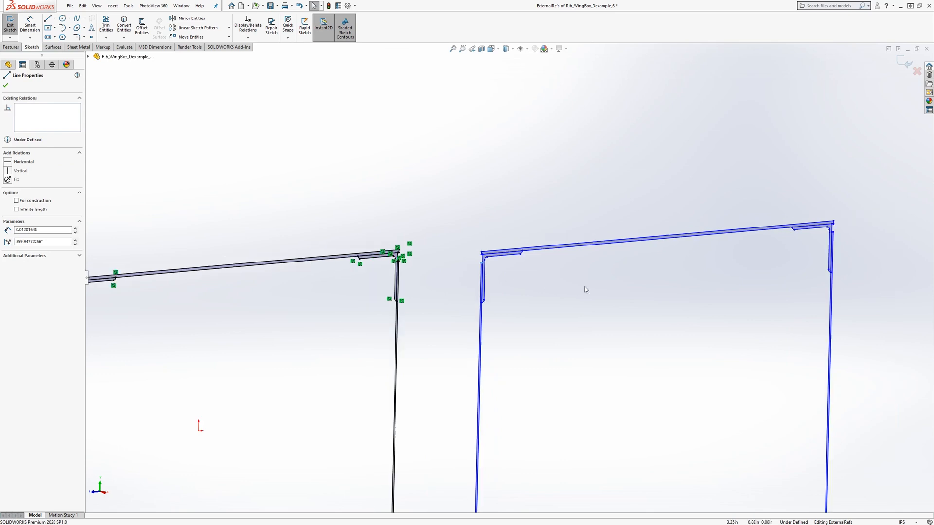
{"action": "left_click", "coordinate": [584, 288]}
{"action": "scroll", "coordinate": [533, 292], "scroll_direction": "up", "scroll_amount": 2}
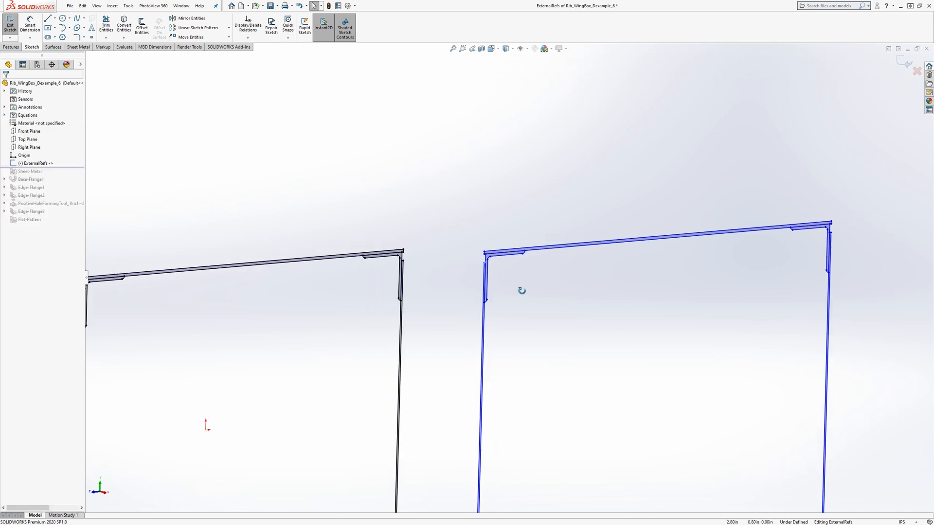
{"action": "left_click_drag", "start_coordinate": [540, 292], "coordinate": [463, 245]}
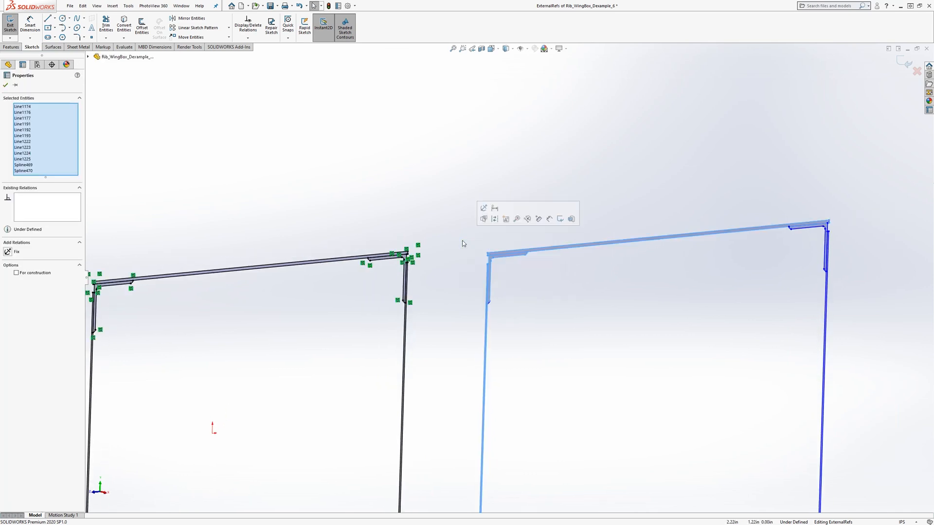
{"action": "left_click_drag", "start_coordinate": [546, 292], "coordinate": [454, 236]}
{"action": "left_click", "coordinate": [535, 300]}
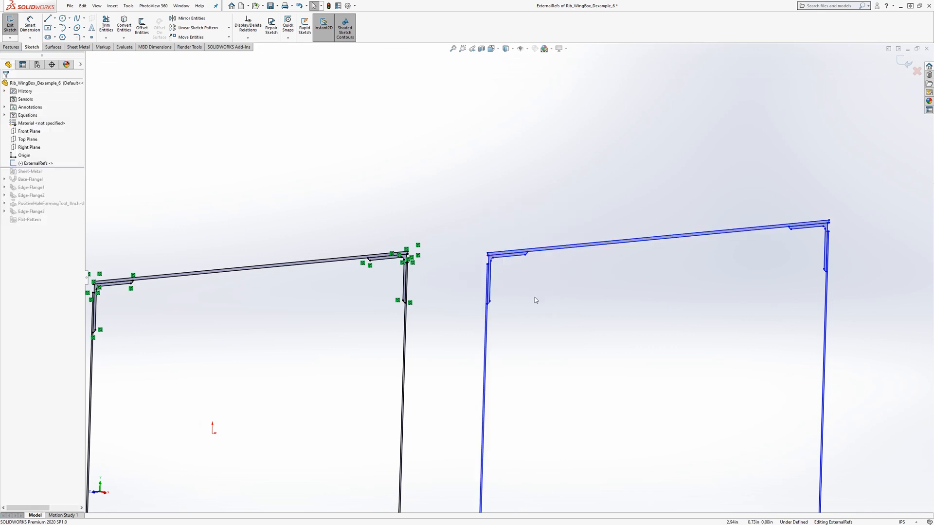
- Delete the inner vertical angle line at the old outline's upper corner nearest the new outline
{"action": "mouse_move", "coordinate": [488, 307]}
{"action": "middle_mouse_down"}
{"action": "mouse_move", "coordinate": [504, 287]}
{"action": "mouse_move", "coordinate": [474, 291]}
{"action": "mouse_move", "coordinate": [458, 270]}
{"action": "mouse_move", "coordinate": [455, 290]}
{"action": "mouse_move", "coordinate": [422, 267]}
{"action": "mouse_move", "coordinate": [365, 300]}
{"action": "middle_mouse_up"}
{"action": "scroll", "coordinate": [456, 290], "scroll_direction": "up", "scroll_amount": 3}
{"action": "scroll", "coordinate": [409, 279], "scroll_direction": "down", "scroll_amount": 3}
{"action": "scroll", "coordinate": [366, 304], "scroll_direction": "up", "scroll_amount": 3}
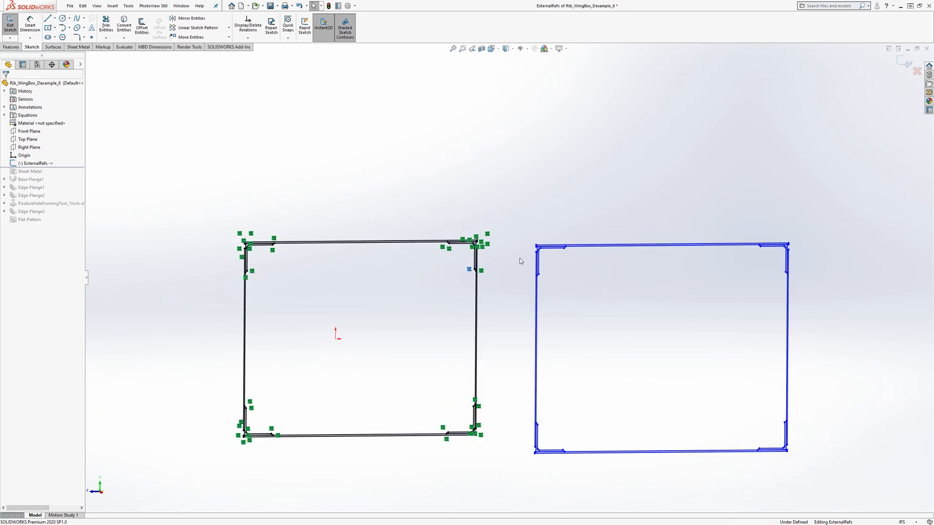
{"action": "scroll", "coordinate": [515, 257], "scroll_direction": "down", "scroll_amount": 5}
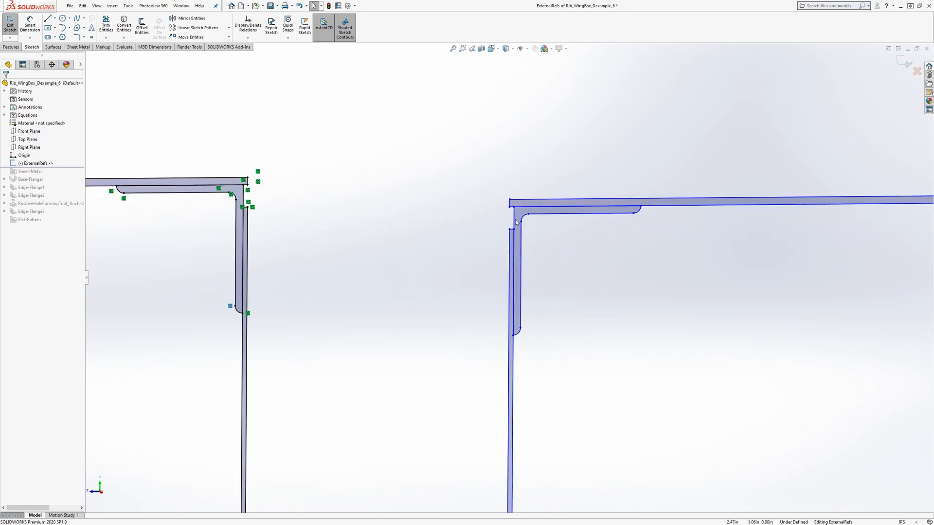
{"action": "left_click", "coordinate": [515, 222]}
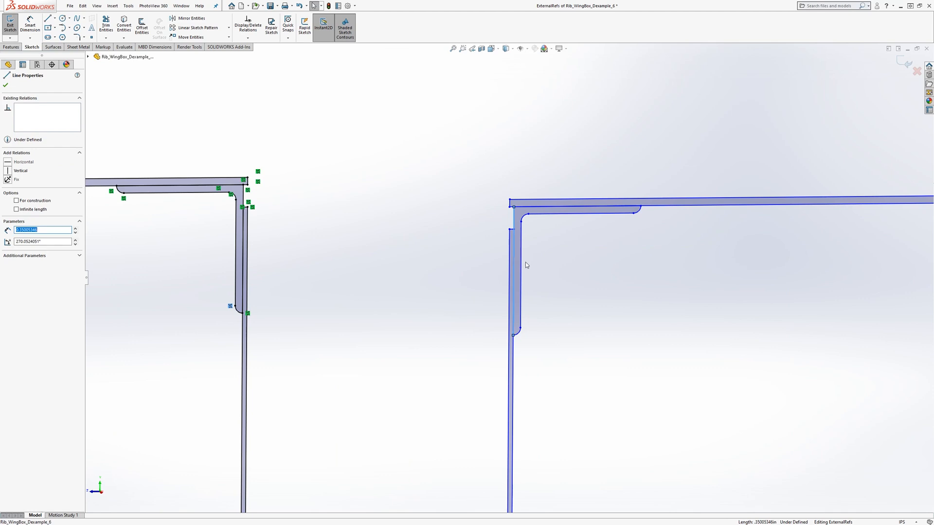
{"action": "left_click", "coordinate": [525, 263]}
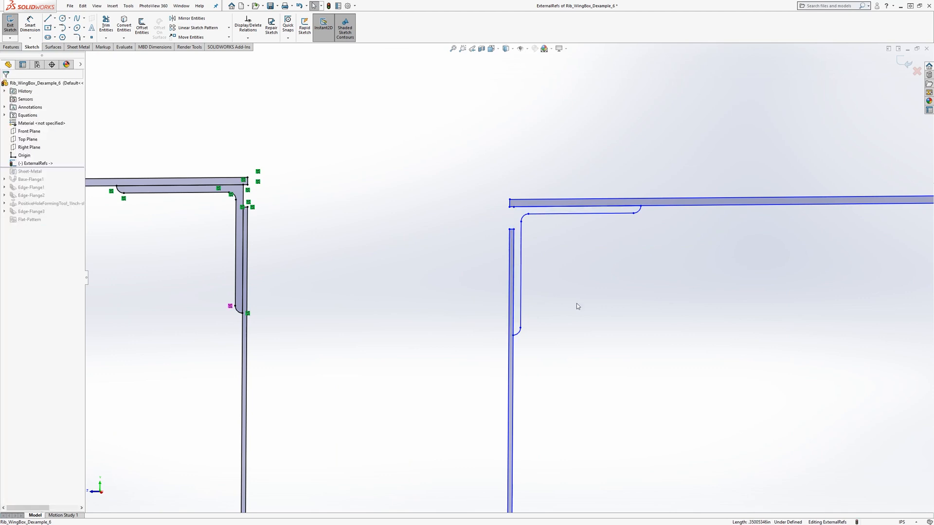
- Delete the matching inner vertical angle line at the old outline's opposite upper corner
{"action": "scroll", "coordinate": [578, 306], "scroll_direction": "up", "scroll_amount": 4}
{"action": "scroll", "coordinate": [859, 288], "scroll_direction": "down", "scroll_amount": 3}
{"action": "middle_click_drag", "start_coordinate": [859, 287], "coordinate": [836, 283], "text": "ctrl"}
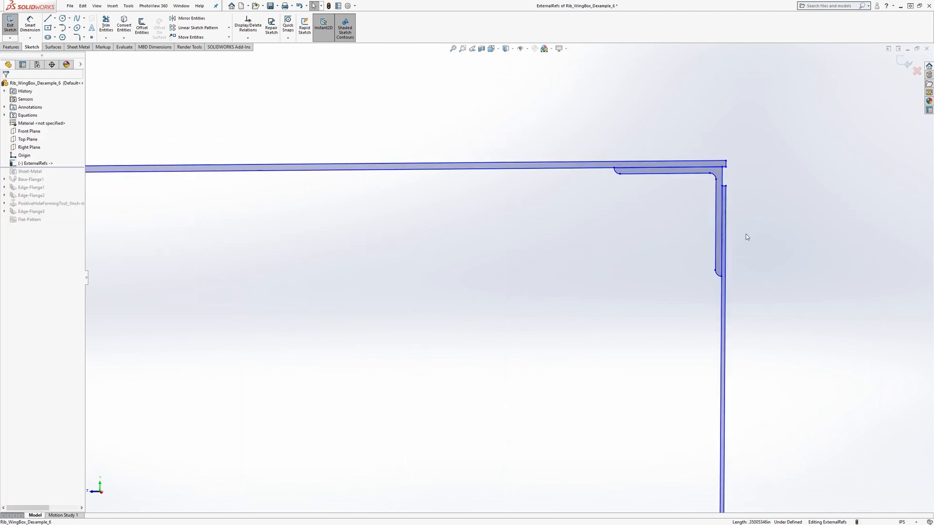
{"action": "left_click", "coordinate": [721, 181]}
{"action": "left_click", "coordinate": [721, 254]}
{"action": "key", "text": "Delete"}
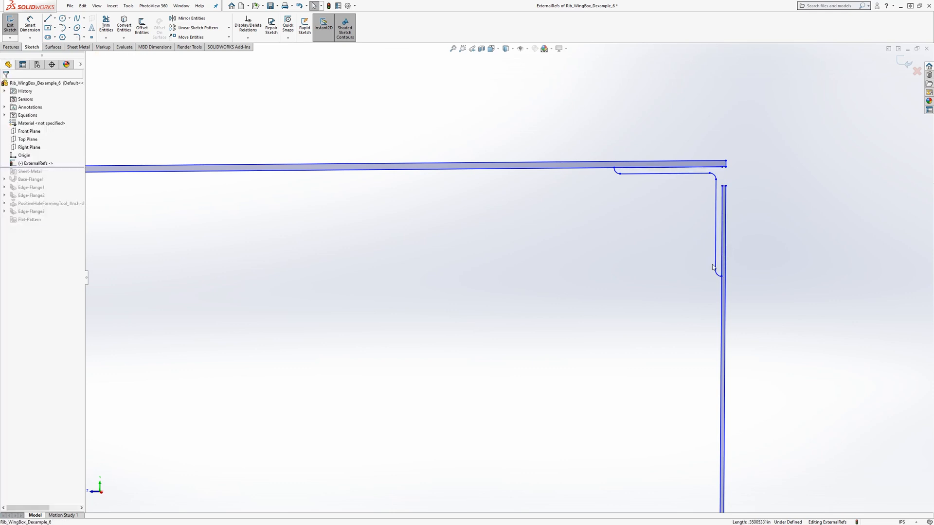
- Window-select and delete the horizontal angle line under the upper strip at the old outline's far upper corner
{"action": "scroll", "coordinate": [645, 377], "scroll_direction": "up", "scroll_amount": 2}
{"action": "scroll", "coordinate": [651, 284], "scroll_direction": "down", "scroll_amount": 2}
{"action": "scroll", "coordinate": [465, 188], "scroll_direction": "up", "scroll_amount": 4}
{"action": "scroll", "coordinate": [407, 222], "scroll_direction": "down", "scroll_amount": 4}
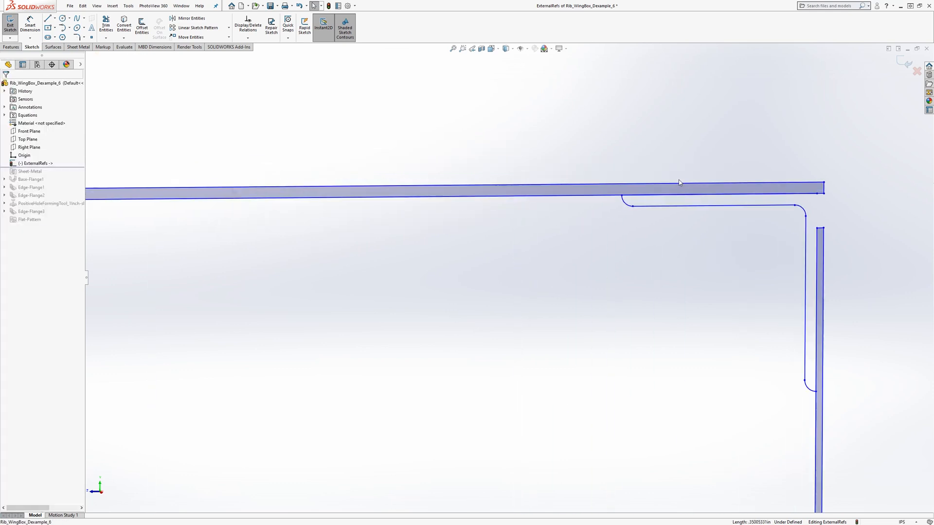
{"action": "scroll", "coordinate": [490, 244], "scroll_direction": "up", "scroll_amount": 1}
{"action": "mouse_move", "coordinate": [519, 202]}
{"action": "left_mouse_down"}
{"action": "mouse_move", "coordinate": [617, 238]}
{"action": "mouse_move", "coordinate": [695, 229]}
{"action": "left_mouse_up"}
{"action": "left_click", "coordinate": [671, 288]}
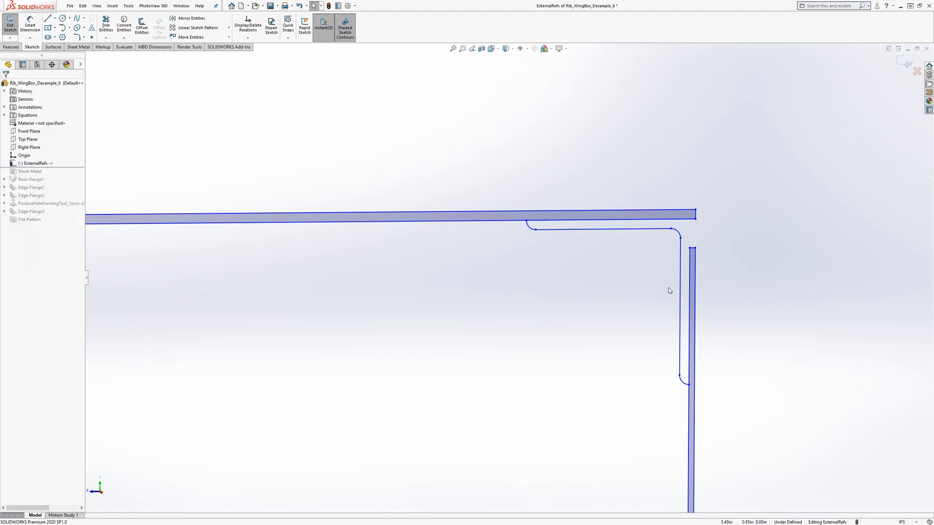
- Replace the horizontal angle line at the old outline's upper corner nearest the new outline with the corresponding new intersection line, deleting the original
{"action": "scroll", "coordinate": [340, 346], "scroll_direction": "down", "scroll_amount": 3}
{"action": "scroll", "coordinate": [170, 273], "scroll_direction": "down", "scroll_amount": 5}
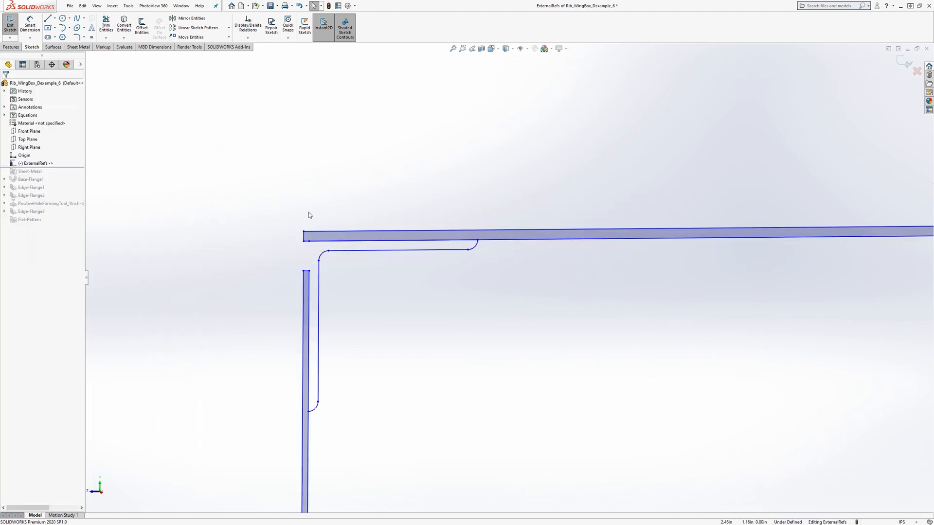
{"action": "mouse_move", "coordinate": [308, 212]}
{"action": "left_mouse_down"}
{"action": "mouse_move", "coordinate": [422, 253]}
{"action": "mouse_move", "coordinate": [484, 246]}
{"action": "left_mouse_up"}
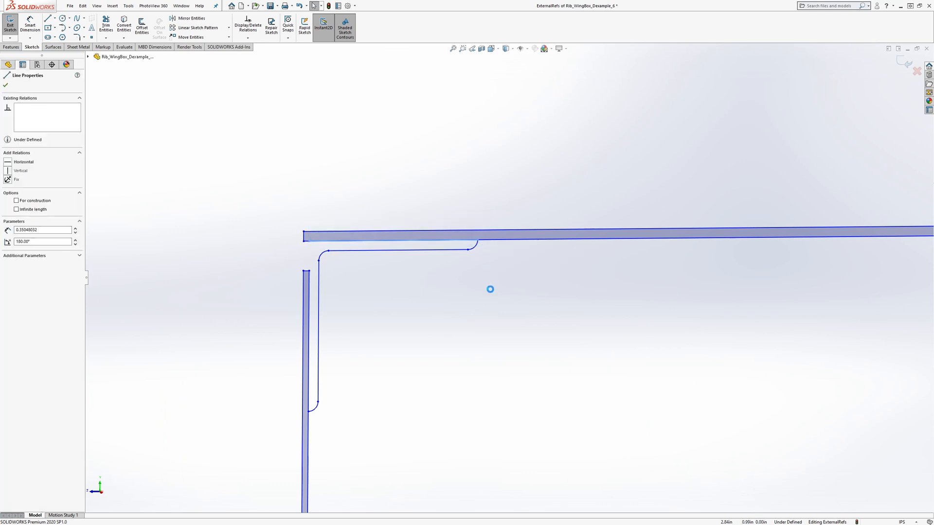
{"action": "key", "text": "Delete"}
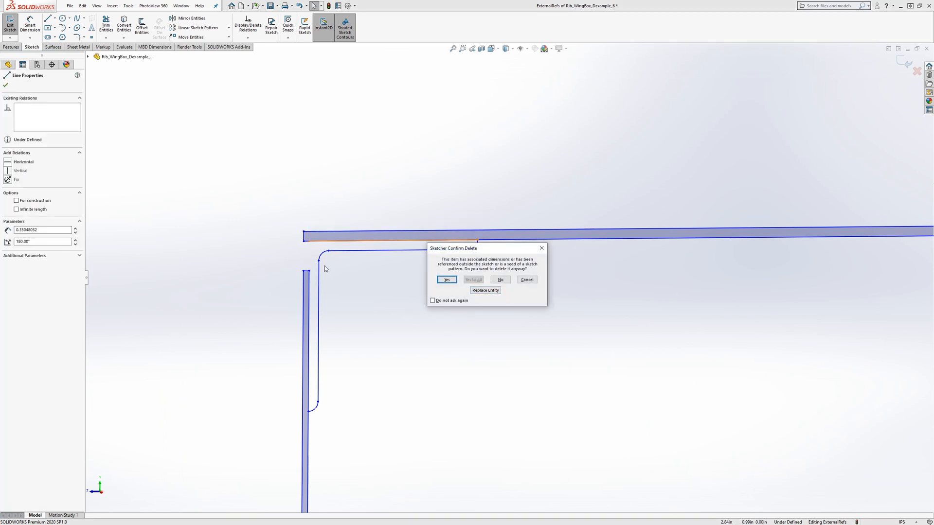
{"action": "left_click", "coordinate": [486, 290]}
{"action": "scroll", "coordinate": [275, 294], "scroll_direction": "up", "scroll_amount": 8}
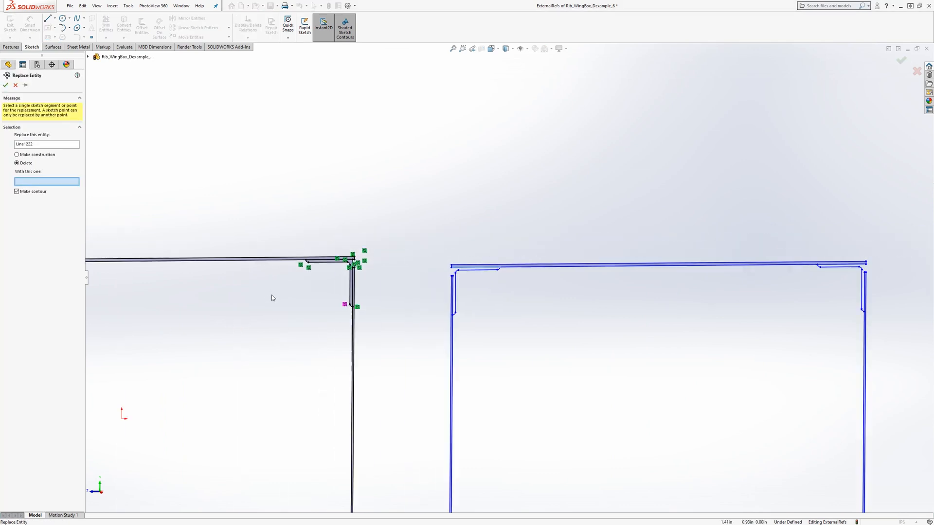
{"action": "middle_click_drag", "start_coordinate": [119, 279], "coordinate": [191, 279], "text": "ctrl"}
{"action": "scroll", "coordinate": [191, 278], "scroll_direction": "down", "scroll_amount": 8}
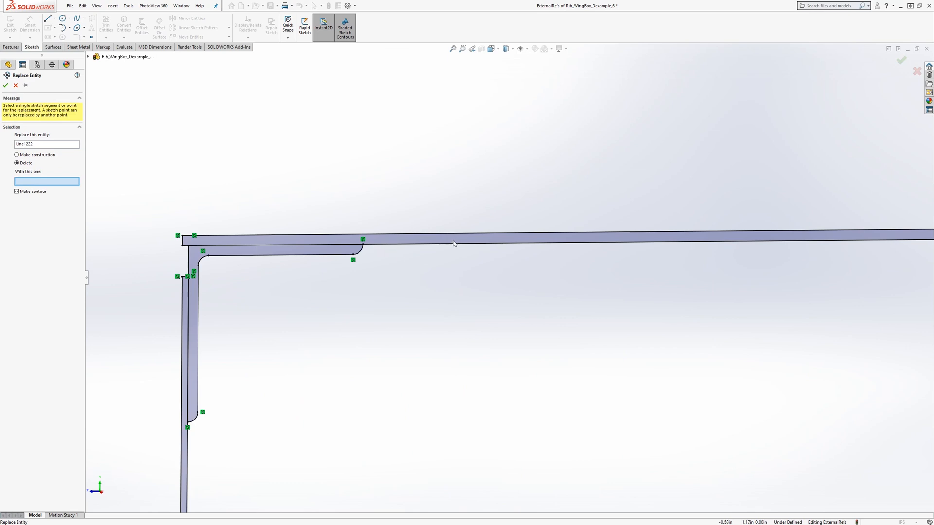
{"action": "right_click", "coordinate": [244, 249]}
{"action": "left_click", "coordinate": [267, 295]}
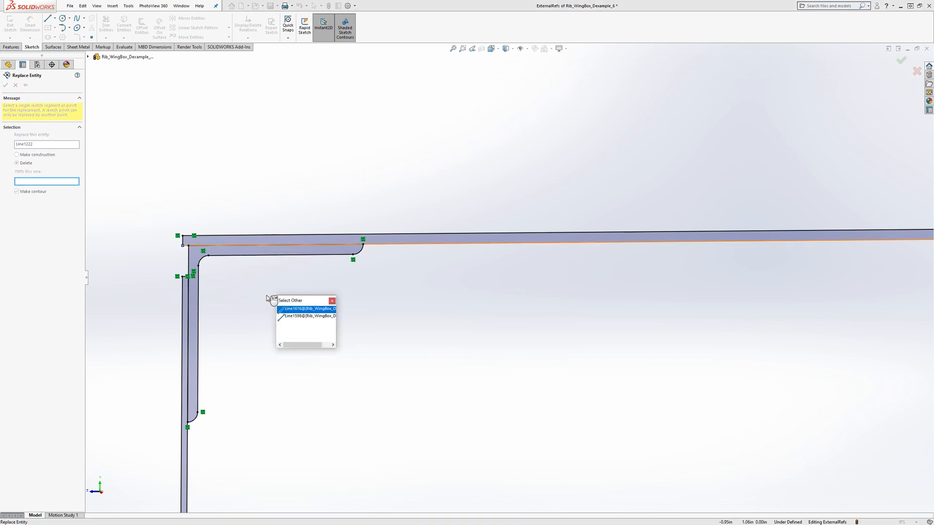
{"action": "left_click", "coordinate": [304, 316]}
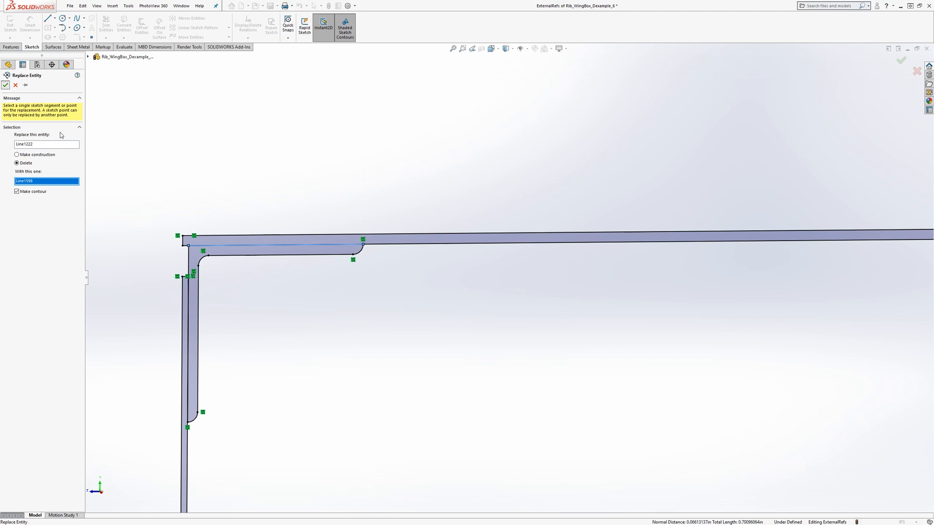
{"action": "left_click", "coordinate": [5, 85]}
- Switch to the Assy_Wing_6 assembly and open Sketch1, the rib position sketch, for editing
{"action": "key", "text": "f"}
{"action": "mouse_move", "coordinate": [591, 300]}
{"action": "middle_mouse_down"}
{"action": "mouse_move", "coordinate": [723, 338]}
{"action": "mouse_move", "coordinate": [623, 319]}
{"action": "mouse_move", "coordinate": [631, 336]}
{"action": "mouse_move", "coordinate": [604, 335]}
{"action": "mouse_move", "coordinate": [607, 323]}
{"action": "mouse_move", "coordinate": [591, 314]}
{"action": "mouse_move", "coordinate": [586, 330]}
{"action": "middle_mouse_up"}
{"action": "scroll", "coordinate": [603, 328], "scroll_direction": "up", "scroll_amount": 2}
{"action": "scroll", "coordinate": [606, 319], "scroll_direction": "down", "scroll_amount": 1}
{"action": "scroll", "coordinate": [585, 331], "scroll_direction": "down", "scroll_amount": 1}
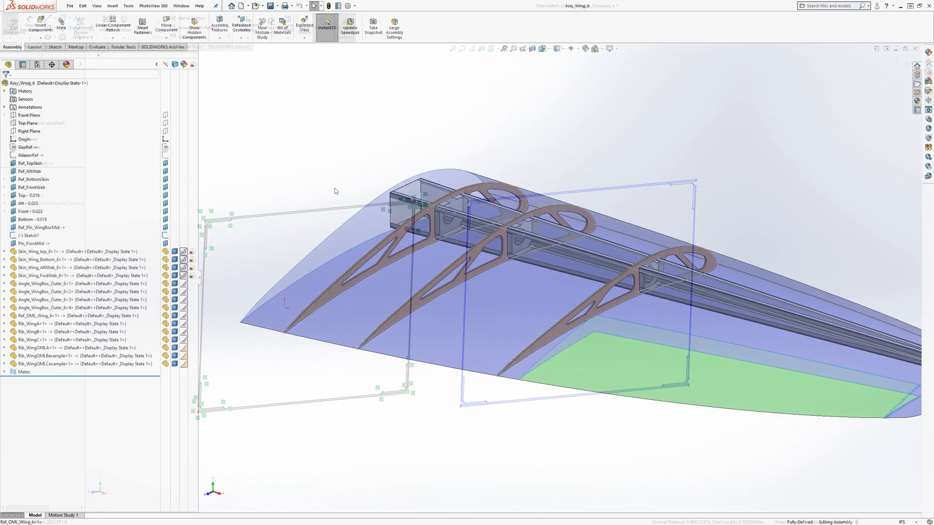
{"action": "left_click", "coordinate": [35, 237]}
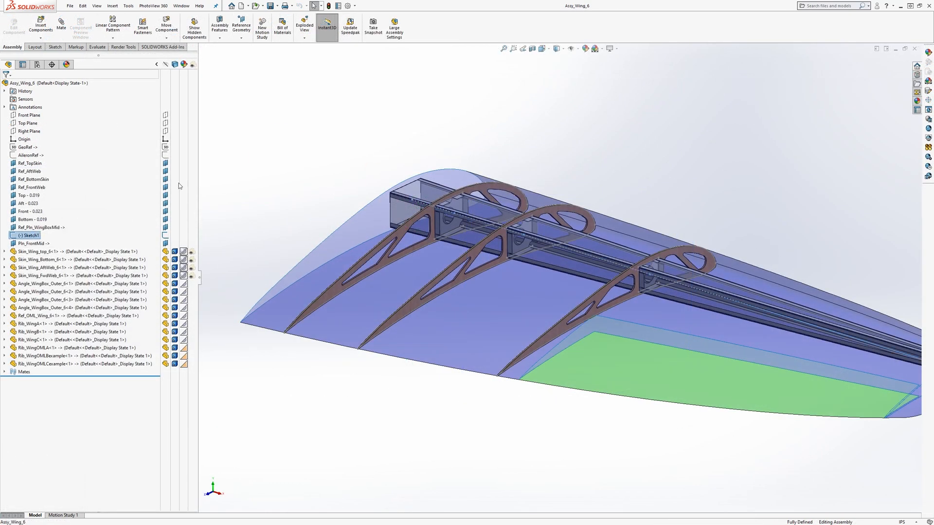
{"action": "left_click", "coordinate": [53, 46]}
{"action": "left_click", "coordinate": [11, 25]}
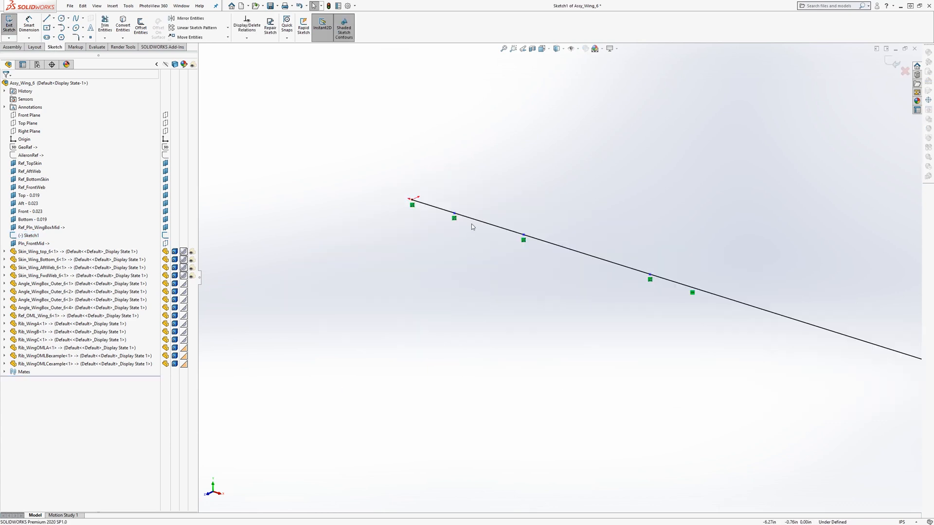
- Move the first rib point to about 4.87 in, the second to about 17.9 in and the third slightly inboard, and exit the sketch
{"action": "left_click_drag", "start_coordinate": [453, 218], "coordinate": [463, 221]}
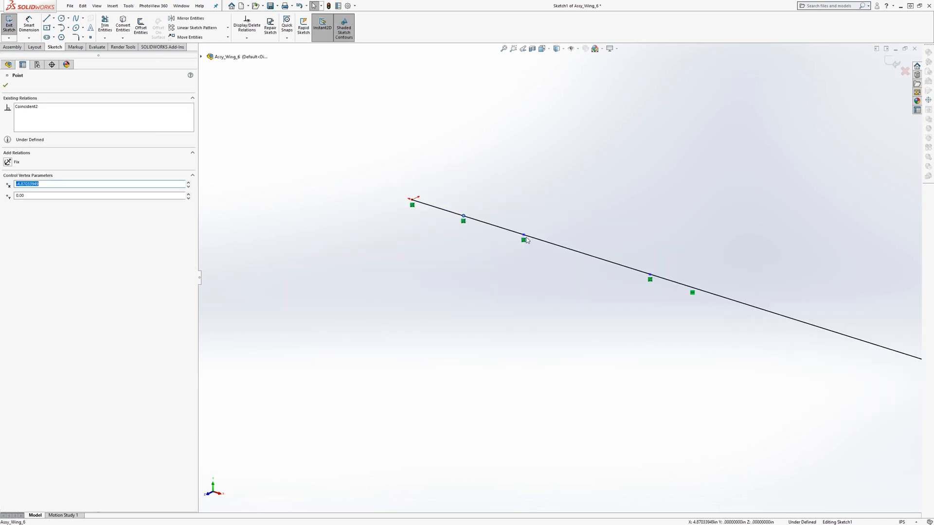
{"action": "left_click", "coordinate": [544, 243]}
{"action": "left_click_drag", "start_coordinate": [525, 240], "coordinate": [602, 261]}
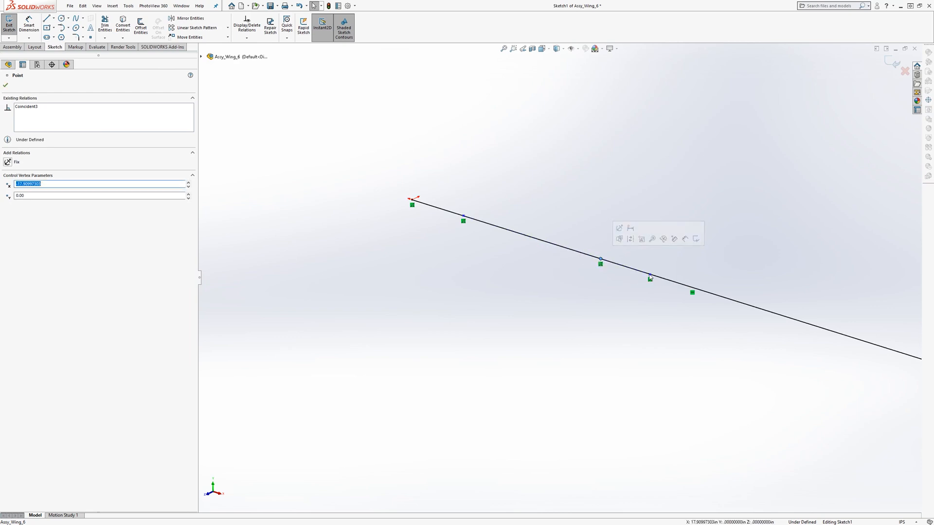
{"action": "left_click_drag", "start_coordinate": [651, 277], "coordinate": [641, 276]}
{"action": "key", "text": "Escape"}
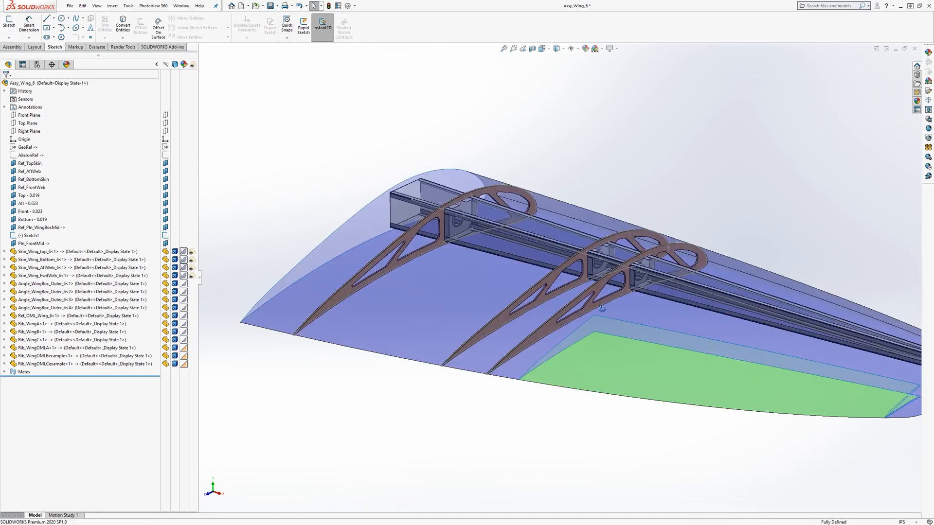
- Examine the repositioned ribs against the wing skin and wing box from the Right view and in perspective
{"action": "middle_click_drag", "start_coordinate": [640, 285], "coordinate": [518, 334]}
{"action": "key", "text": "space"}
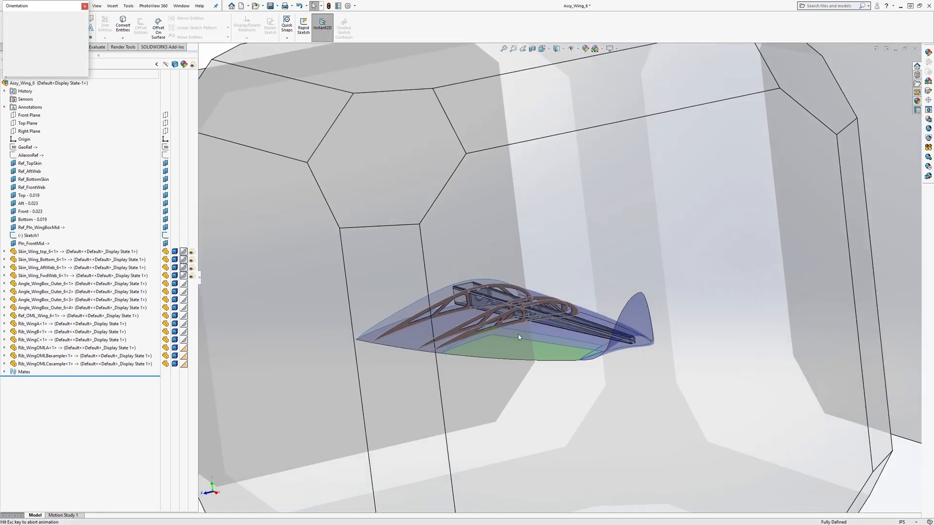
{"action": "left_click", "coordinate": [518, 344]}
{"action": "scroll", "coordinate": [574, 321], "scroll_direction": "down", "scroll_amount": 6}
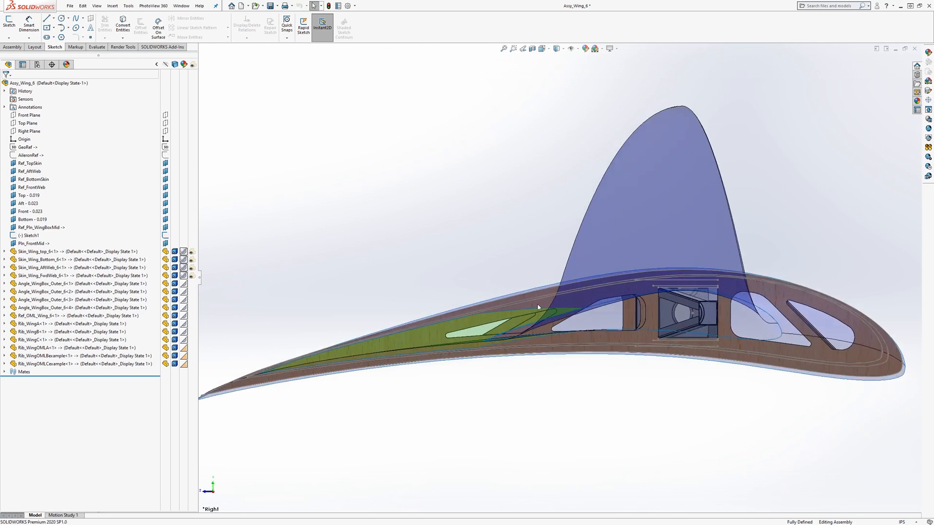
{"action": "middle_click_drag", "start_coordinate": [577, 322], "coordinate": [620, 357]}
{"action": "scroll", "coordinate": [496, 263], "scroll_direction": "up", "scroll_amount": 4}
{"action": "scroll", "coordinate": [486, 257], "scroll_direction": "down", "scroll_amount": 2}
{"action": "middle_click_drag", "start_coordinate": [487, 258], "coordinate": [559, 299]}
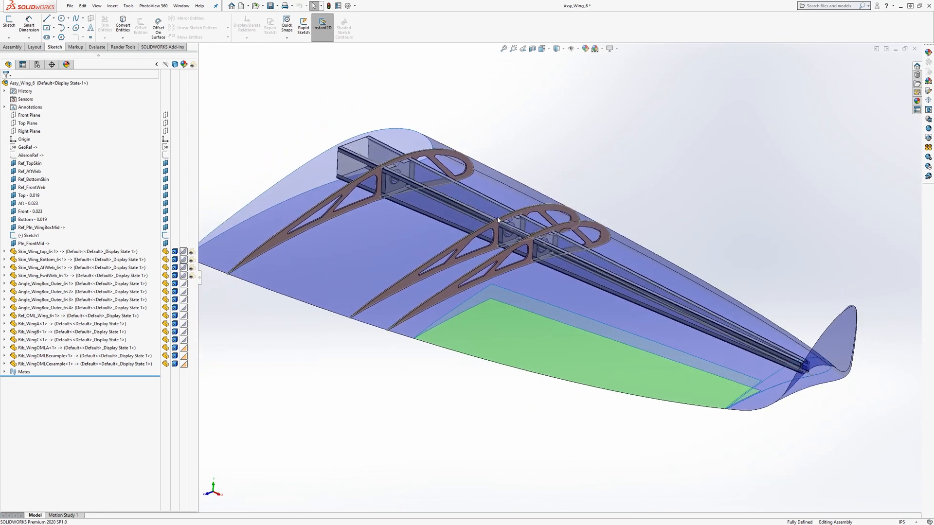
{"action": "scroll", "coordinate": [576, 298], "scroll_direction": "up", "scroll_amount": 3}
{"action": "scroll", "coordinate": [470, 213], "scroll_direction": "down", "scroll_amount": 4}
{"action": "scroll", "coordinate": [576, 277], "scroll_direction": "down", "scroll_amount": 1}
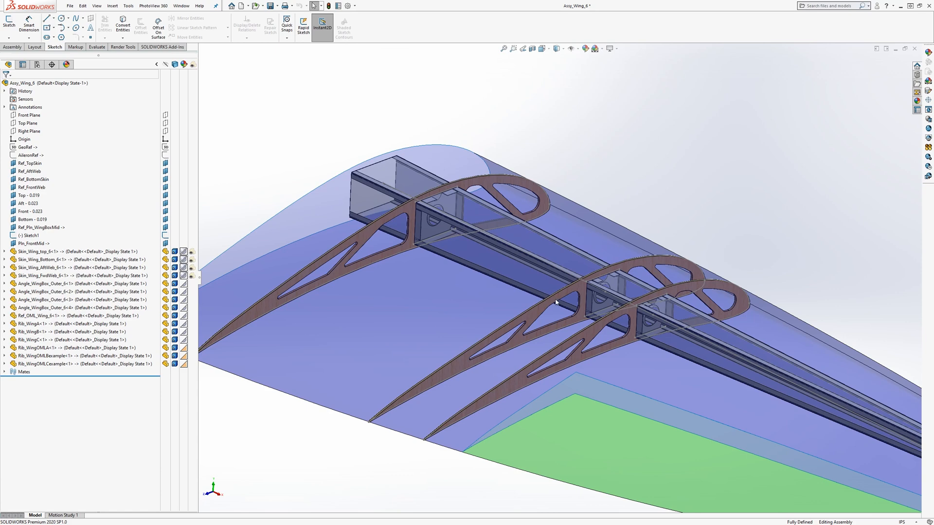
{"action": "scroll", "coordinate": [551, 308], "scroll_direction": "up", "scroll_amount": 3}
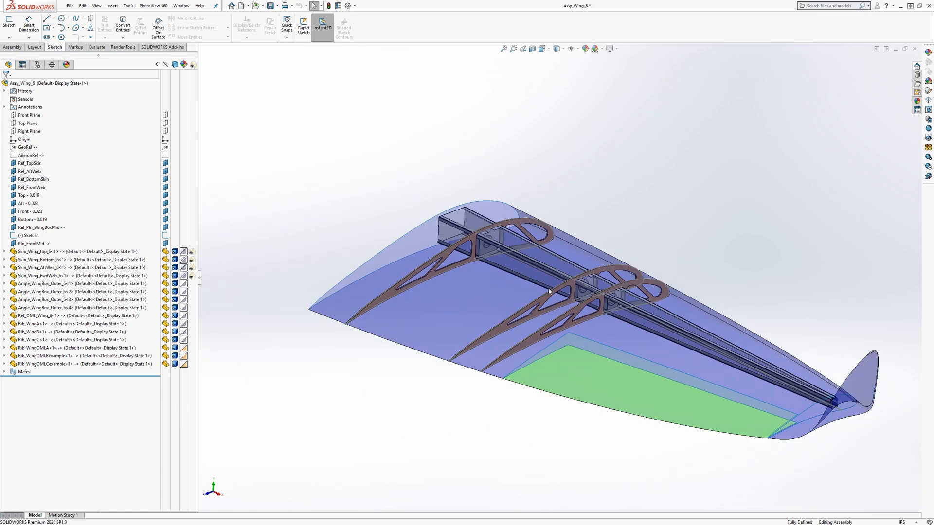
{"action": "scroll", "coordinate": [573, 294], "scroll_direction": "down", "scroll_amount": 2}
{"action": "mouse_move", "coordinate": [572, 290]}
{"action": "middle_mouse_down"}
{"action": "mouse_move", "coordinate": [574, 272]}
{"action": "mouse_move", "coordinate": [572, 302]}
{"action": "middle_mouse_up"}
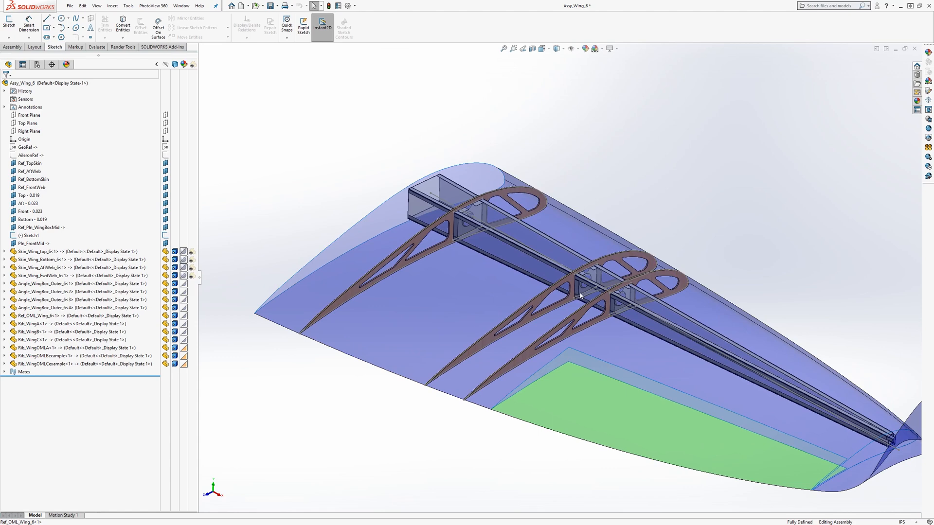
{"action": "scroll", "coordinate": [581, 291], "scroll_direction": "down", "scroll_amount": 3}
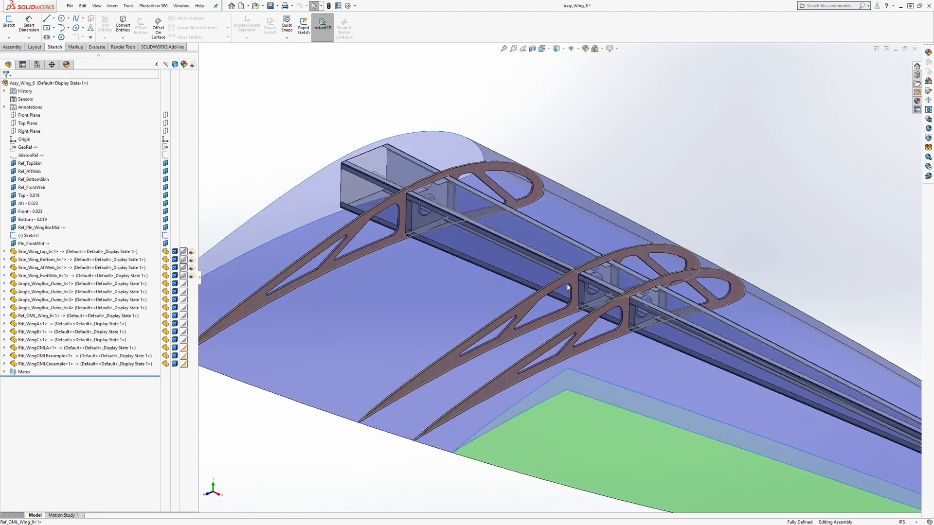
{"action": "middle_click_drag", "start_coordinate": [581, 292], "coordinate": [509, 285]}
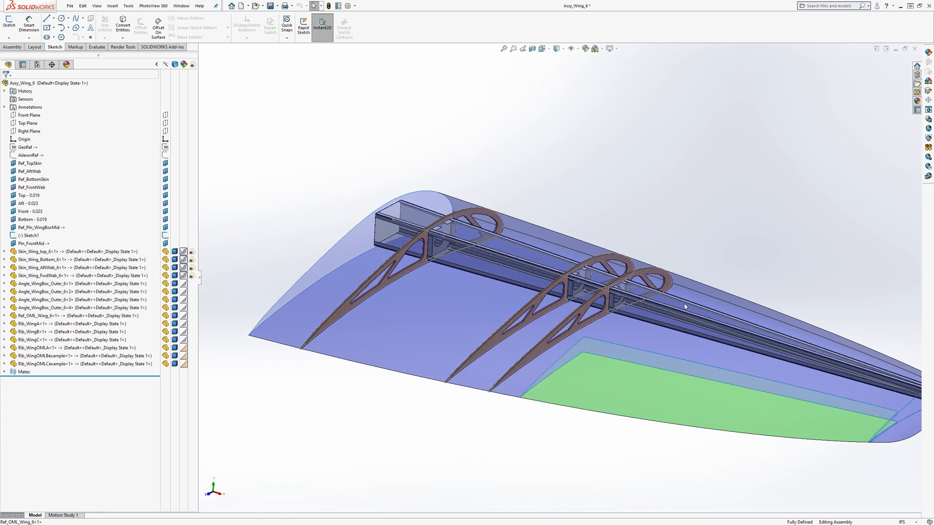
{"action": "middle_click_drag", "start_coordinate": [651, 303], "coordinate": [627, 319]}
{"action": "middle_click_drag", "start_coordinate": [552, 286], "coordinate": [547, 282]}
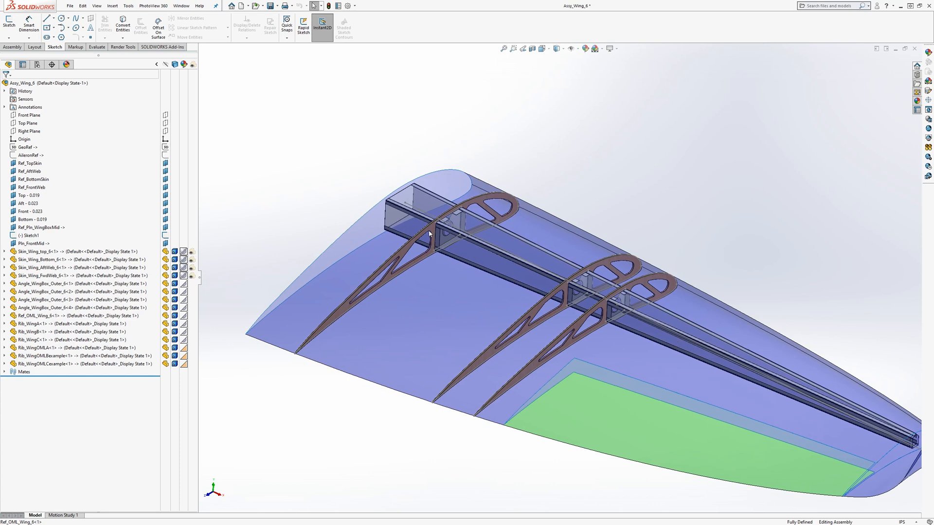
{"action": "middle_click_drag", "start_coordinate": [405, 260], "coordinate": [404, 246]}
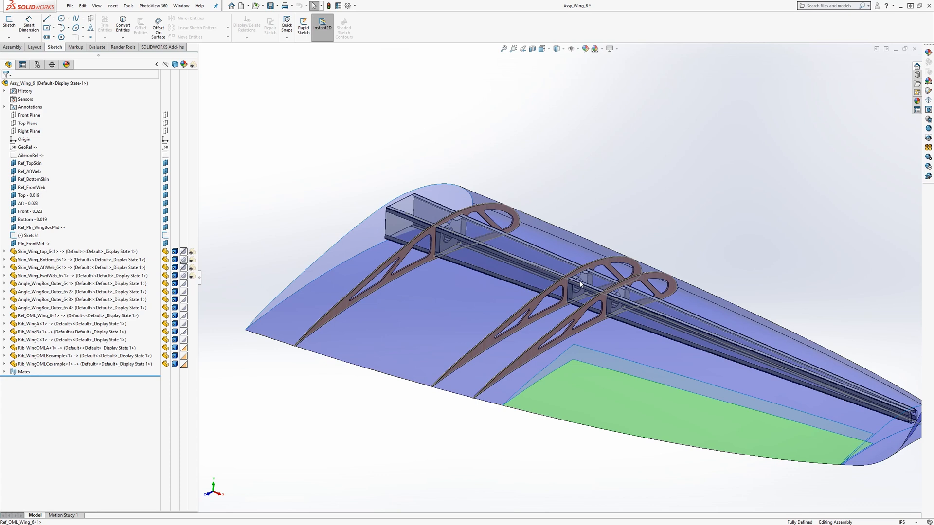
{"action": "scroll", "coordinate": [564, 281], "scroll_direction": "up", "scroll_amount": 2}
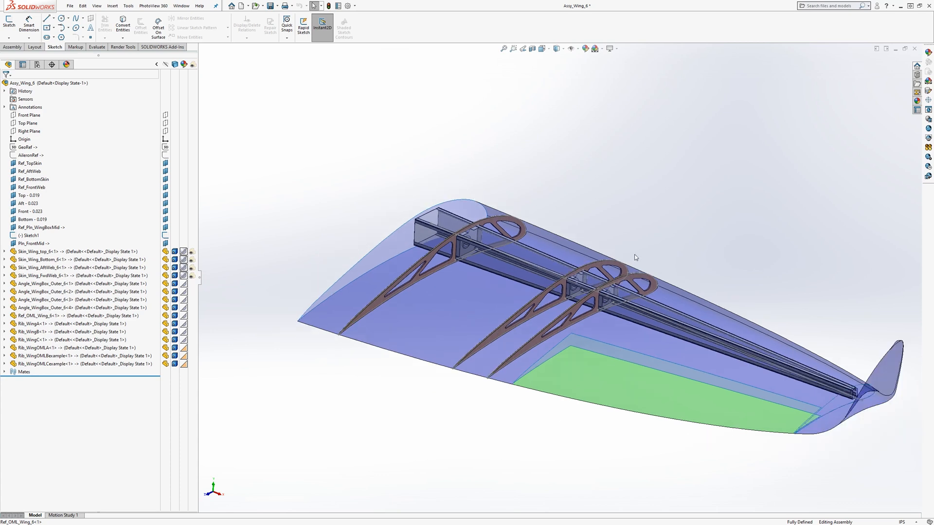
{"action": "middle_click_drag", "start_coordinate": [634, 255], "coordinate": [546, 260]}
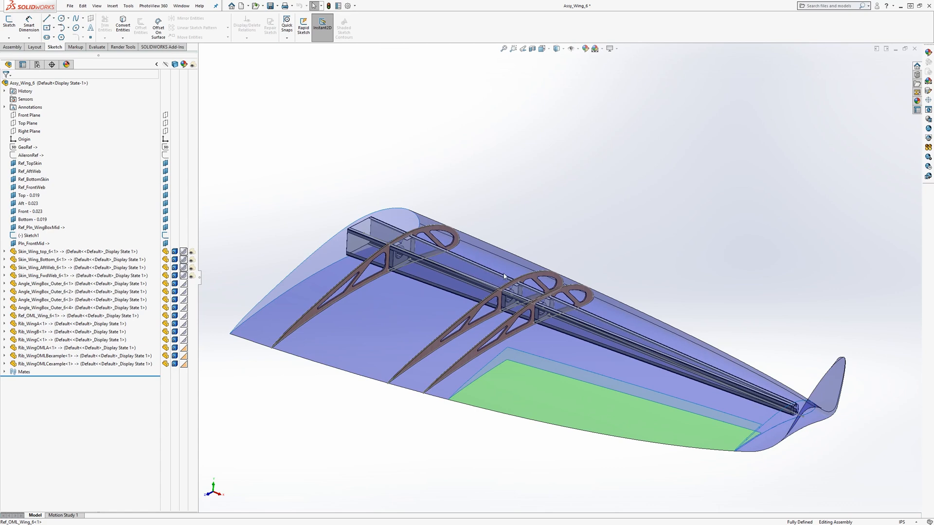
{"action": "mouse_move", "coordinate": [505, 276]}
{"action": "middle_mouse_down"}
{"action": "mouse_move", "coordinate": [521, 390]}
{"action": "mouse_move", "coordinate": [527, 318]}
{"action": "mouse_move", "coordinate": [499, 281]}
{"action": "middle_mouse_up"}
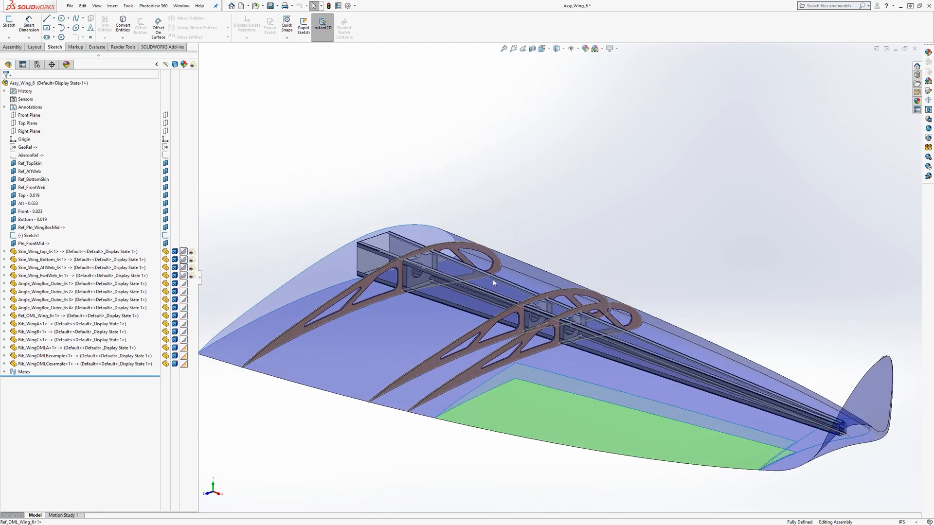
{"action": "scroll", "coordinate": [493, 283], "scroll_direction": "up", "scroll_amount": 1}
{"action": "scroll", "coordinate": [494, 287], "scroll_direction": "down", "scroll_amount": 1}
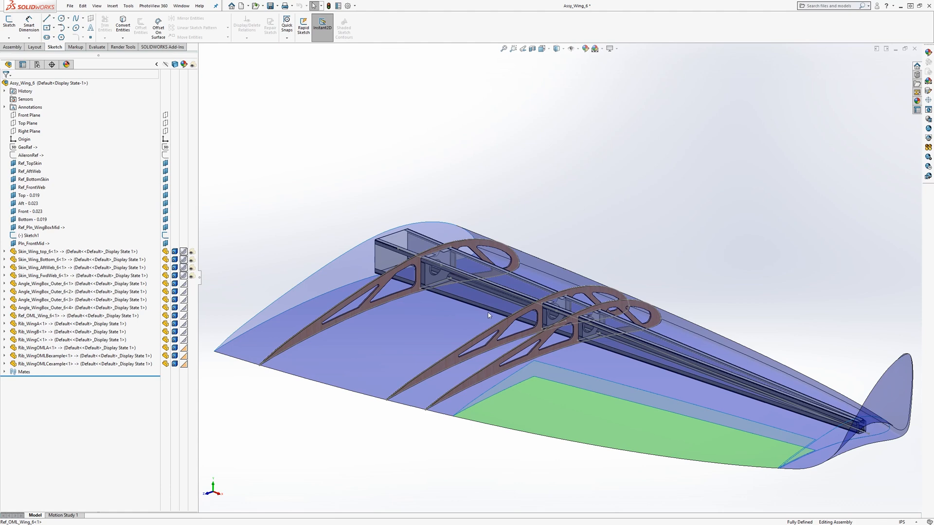
- Switch to the Assy_FullAircraft_6 assembly and examine the repositioned wing ribs within the whole aircraft, from several angles and up close
{"action": "middle_click_drag", "start_coordinate": [522, 325], "coordinate": [576, 282]}
{"action": "left_click", "coordinate": [179, 6]}
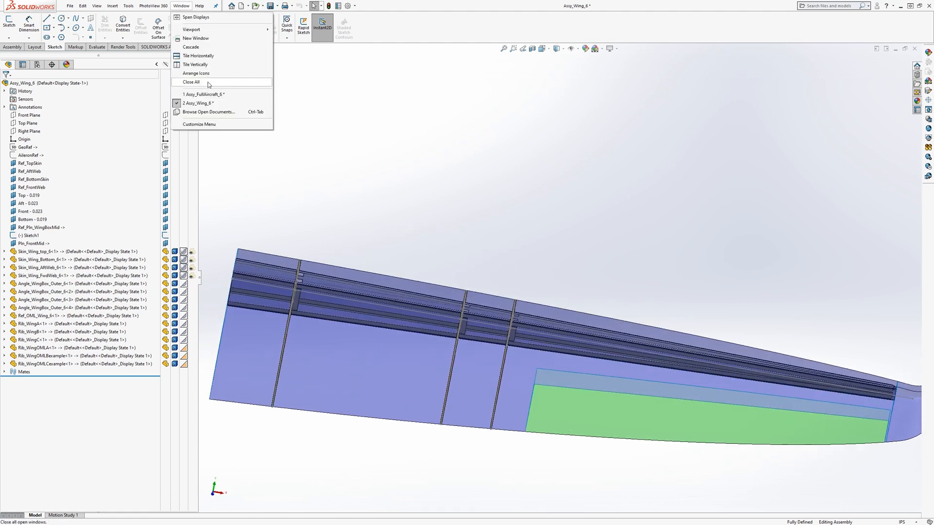
{"action": "left_click", "coordinate": [199, 86]}
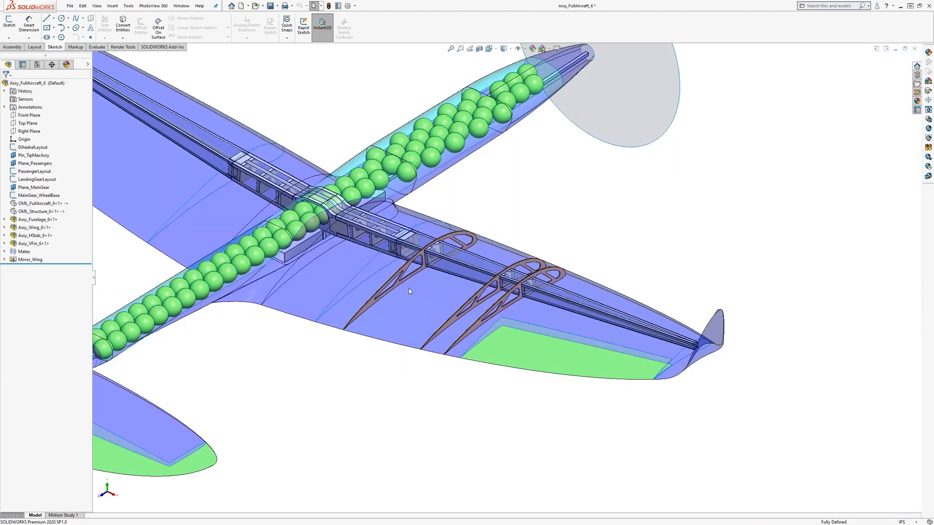
{"action": "mouse_move", "coordinate": [410, 291]}
{"action": "middle_mouse_down"}
{"action": "mouse_move", "coordinate": [451, 289]}
{"action": "mouse_move", "coordinate": [433, 236]}
{"action": "mouse_move", "coordinate": [412, 281]}
{"action": "middle_mouse_up"}
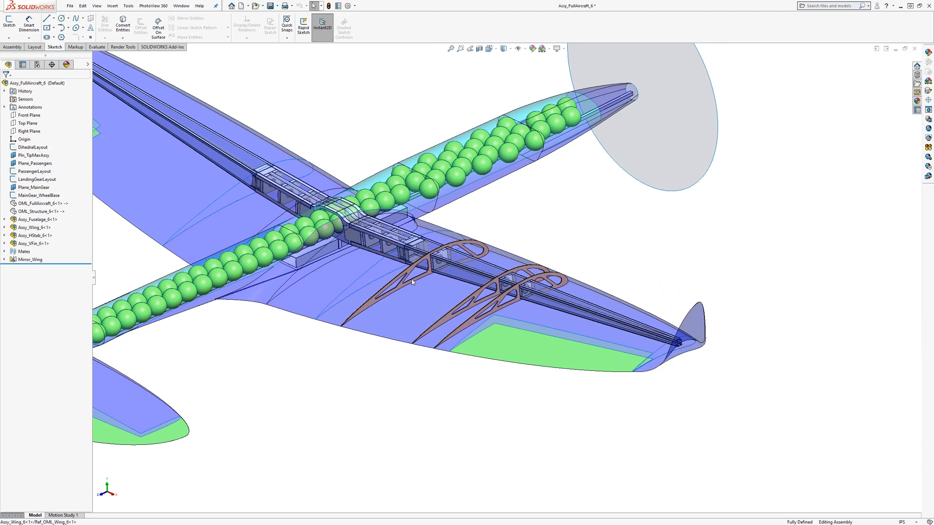
{"action": "key", "text": "z"}
{"action": "key", "text": "ctrl+1"}
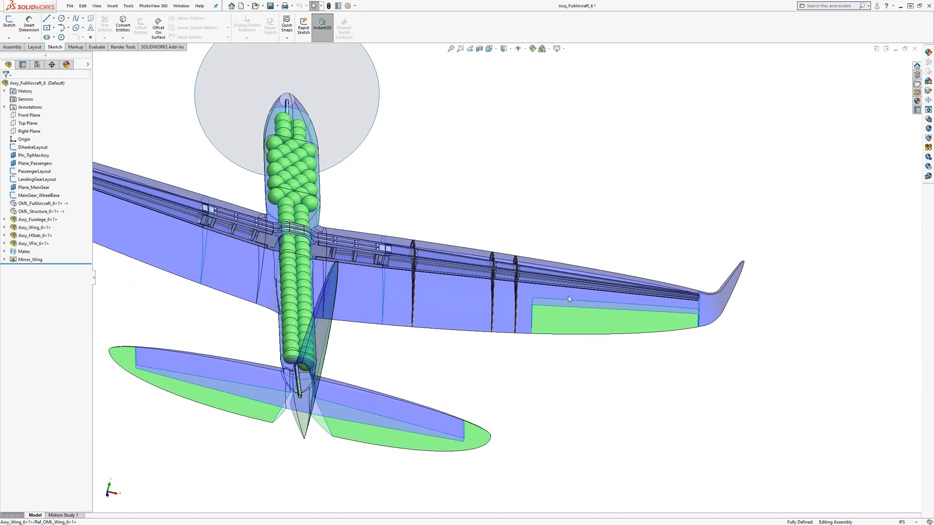
{"action": "key", "text": "ctrl+7"}
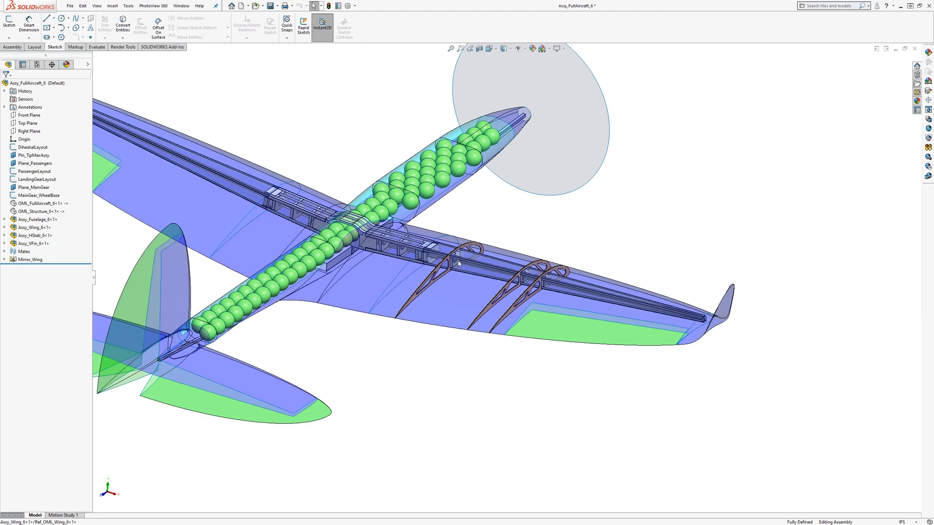
{"action": "scroll", "coordinate": [497, 433], "scroll_direction": "down", "scroll_amount": 5}
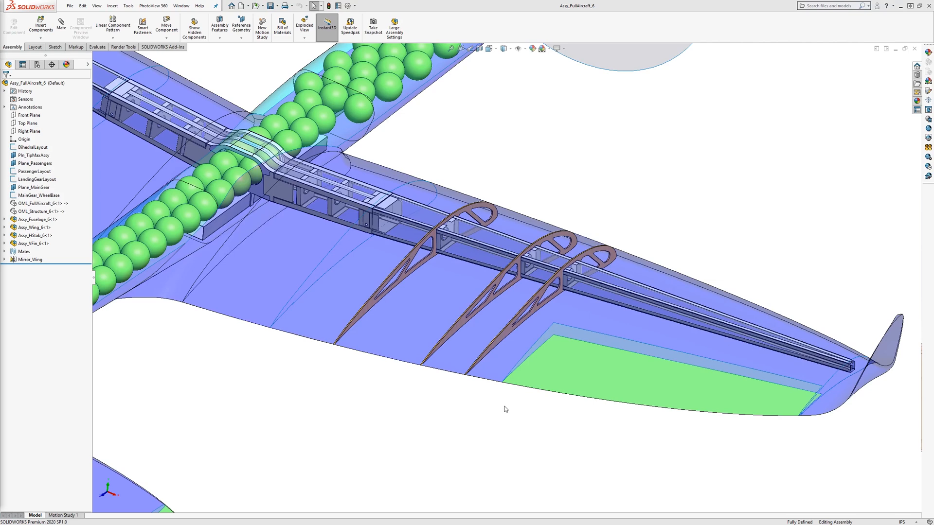
{"action": "middle_click_drag", "start_coordinate": [505, 407], "coordinate": [506, 399]}
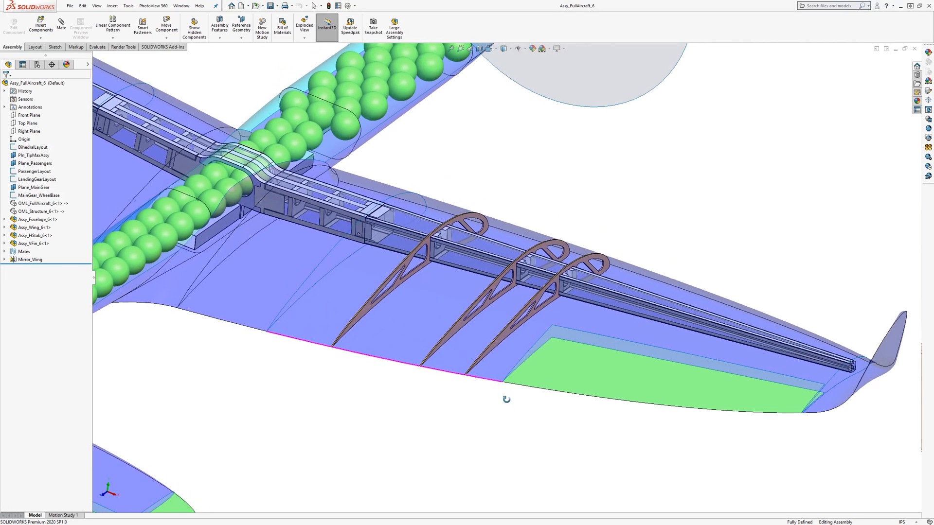
{"action": "scroll", "coordinate": [484, 284], "scroll_direction": "down", "scroll_amount": 5}
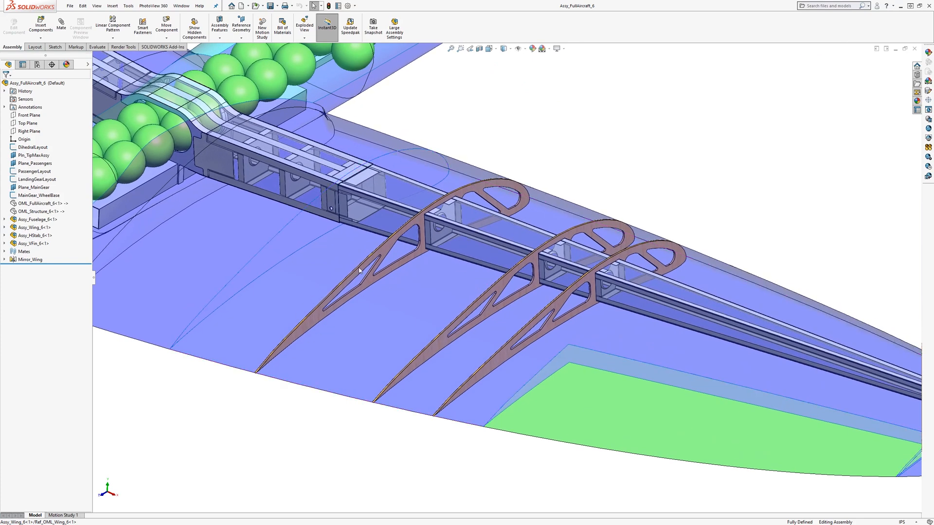
{"action": "scroll", "coordinate": [560, 234], "scroll_direction": "down", "scroll_amount": 2}
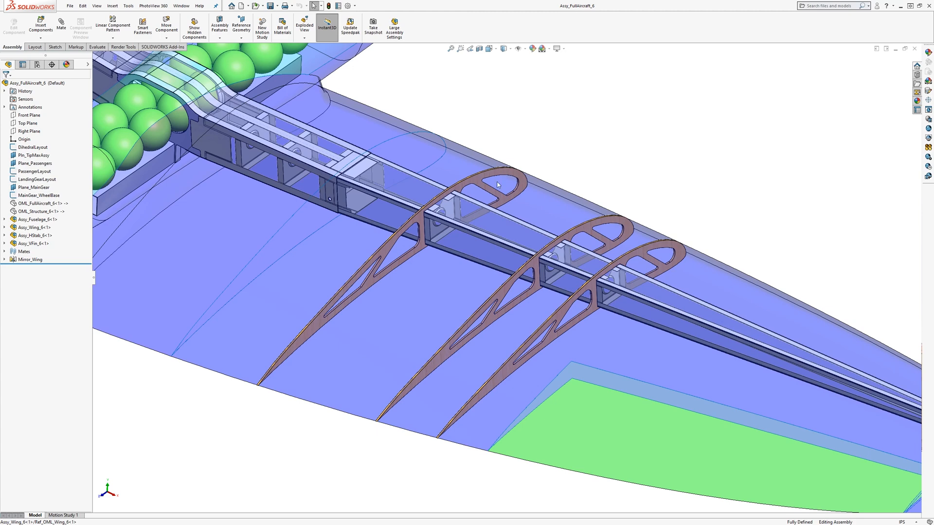
- Switch to the Assy_Aircraft assembly and examine the internal rib and stringer structure at the wing's tip extension
{"action": "left_click", "coordinate": [181, 6]}
{"action": "left_click", "coordinate": [207, 103]}
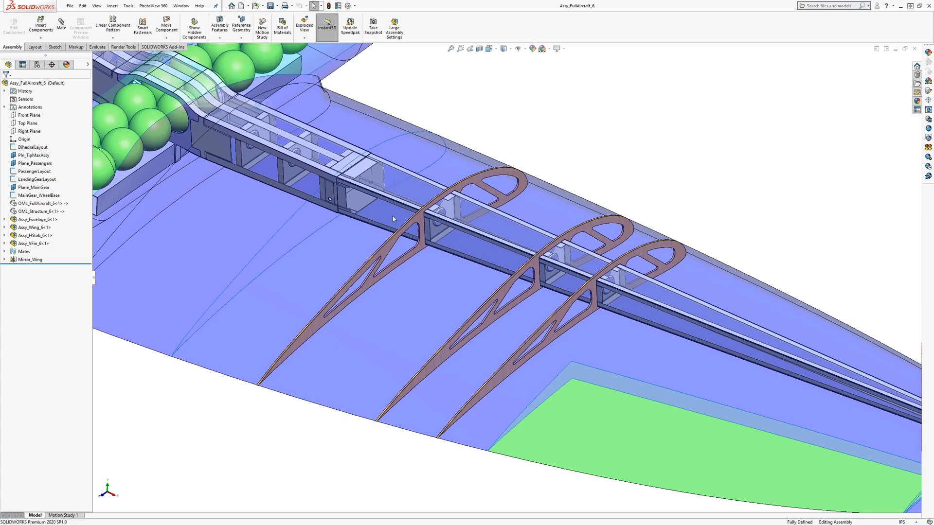
{"action": "scroll", "coordinate": [360, 209], "scroll_direction": "up", "scroll_amount": 5}
{"action": "middle_click_drag", "start_coordinate": [406, 235], "coordinate": [408, 302]}
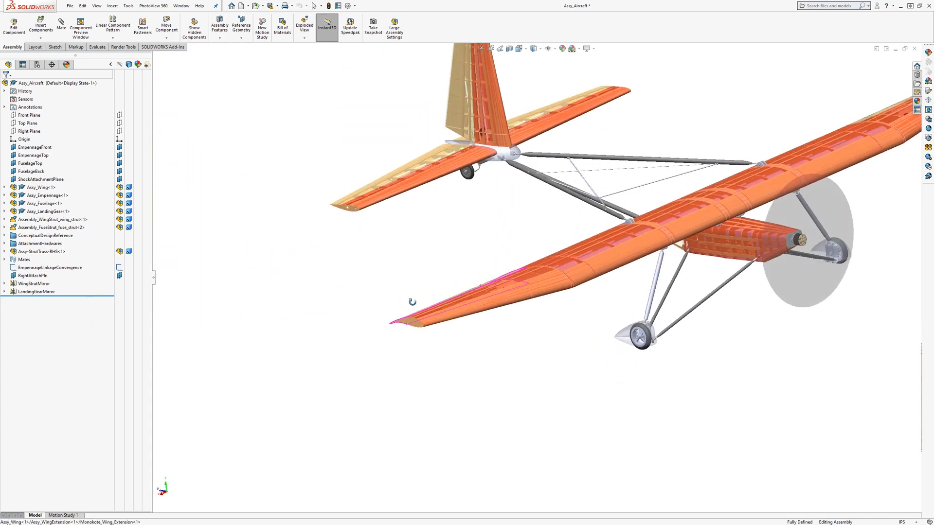
{"action": "scroll", "coordinate": [428, 309], "scroll_direction": "down", "scroll_amount": 10}
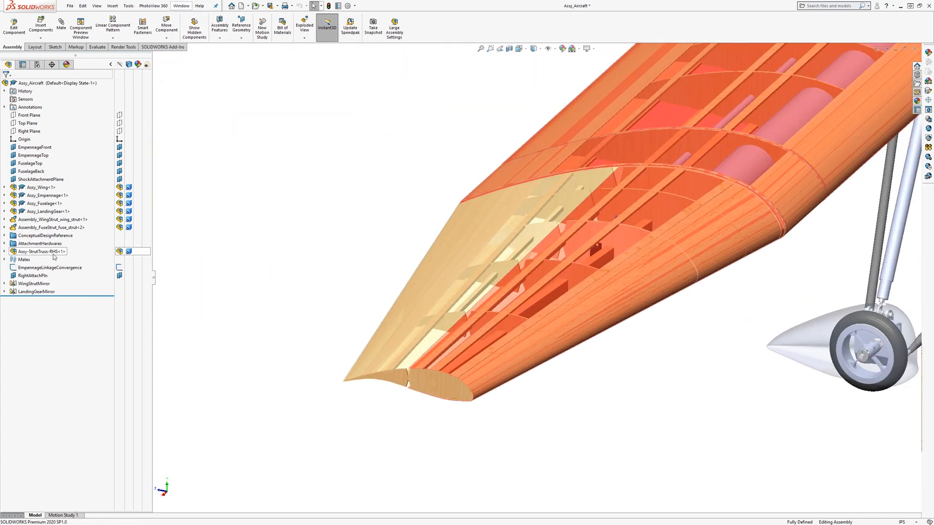
- Switch to the Assy_WingExtension assembly, highlight ExtensionRibParentSinglePart6, and examine its profile and stringer notches
{"action": "left_click", "coordinate": [181, 6]}
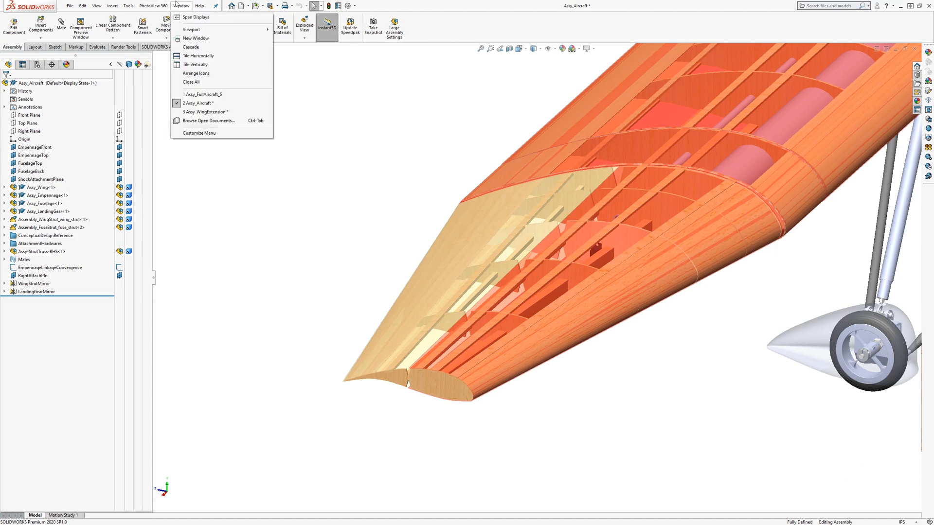
{"action": "left_click", "coordinate": [209, 112]}
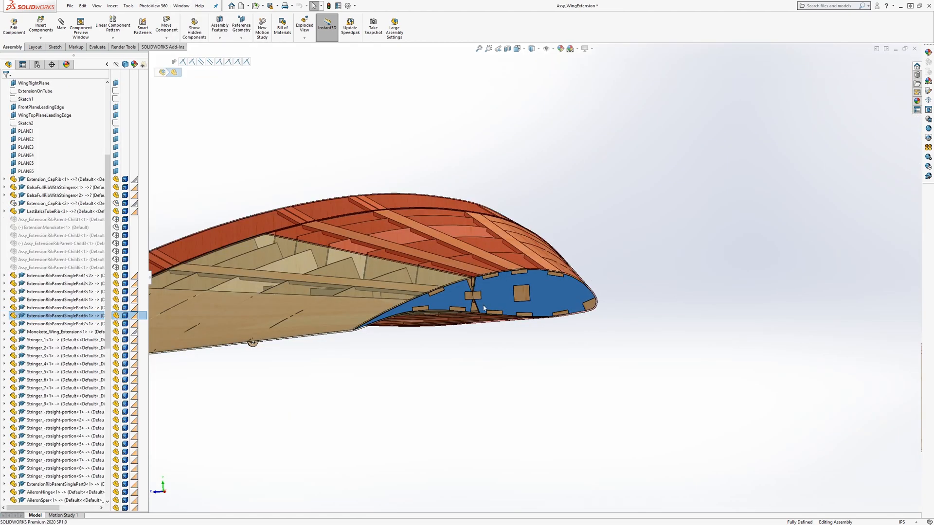
{"action": "left_click", "coordinate": [474, 351]}
{"action": "middle_click_drag", "start_coordinate": [474, 351], "coordinate": [492, 365]}
{"action": "left_click", "coordinate": [631, 370]}
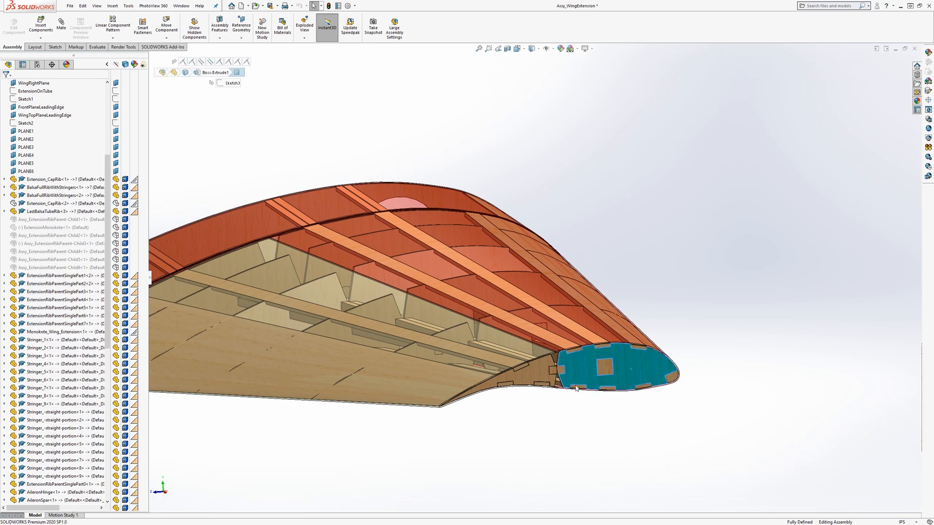
{"action": "left_click", "coordinate": [63, 316]}
{"action": "scroll", "coordinate": [654, 396], "scroll_direction": "down", "scroll_amount": 1}
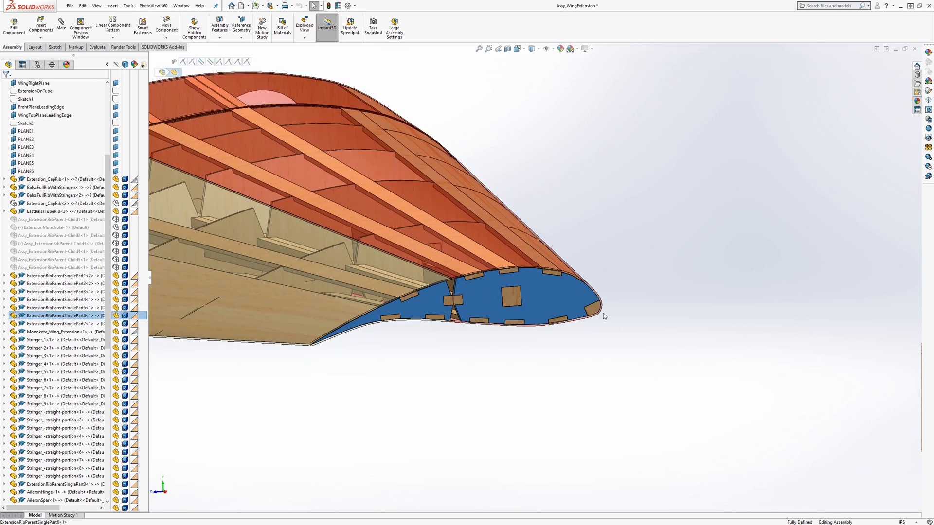
{"action": "scroll", "coordinate": [603, 316], "scroll_direction": "down", "scroll_amount": 2}
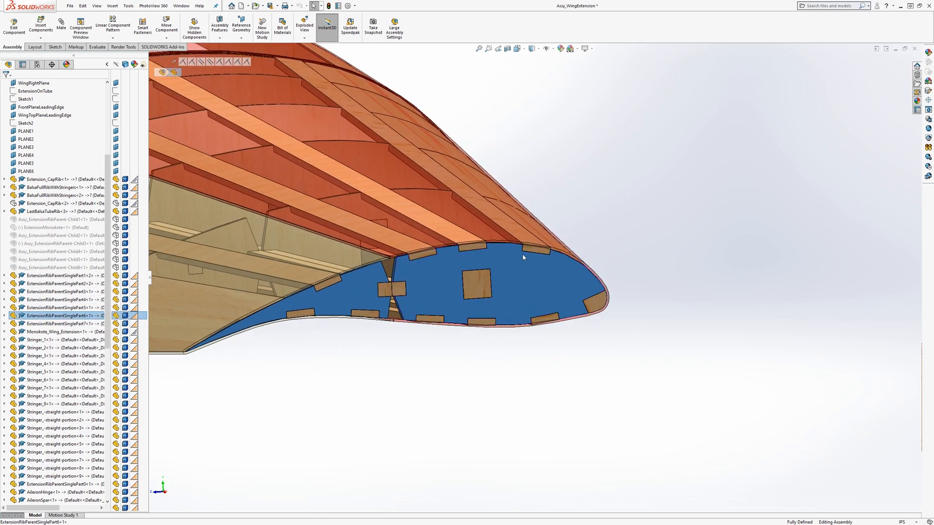
{"action": "scroll", "coordinate": [456, 255], "scroll_direction": "up", "scroll_amount": 3}
{"action": "left_click", "coordinate": [560, 371]}
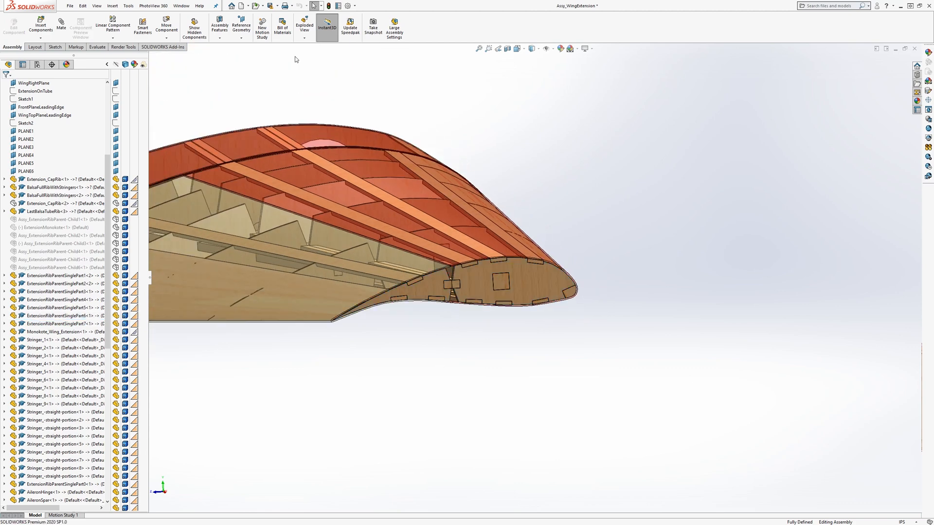
- Return to the Assy_FullAircraft_6 assembly and examine the three ribs around the wing box again
{"action": "left_click", "coordinate": [169, 5]}
{"action": "mouse_move", "coordinate": [181, 5]}
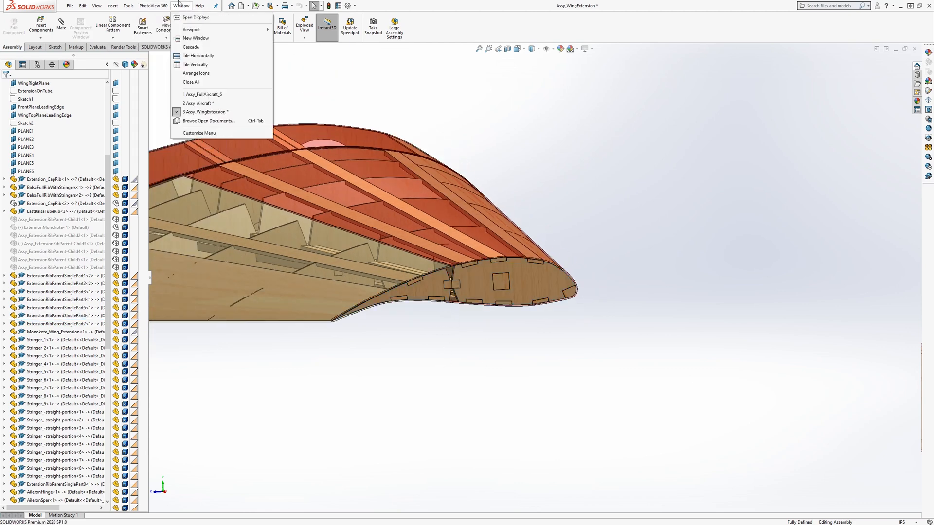
{"action": "left_click", "coordinate": [203, 94]}
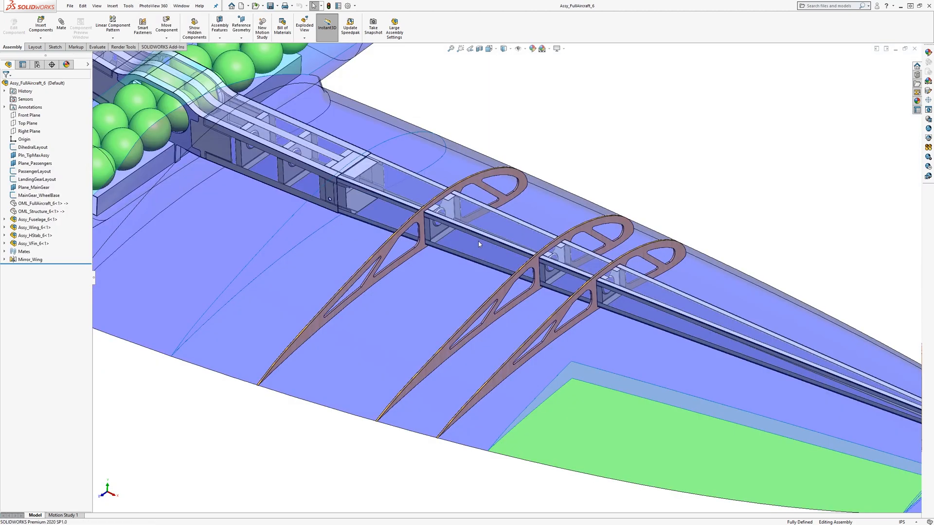
{"action": "scroll", "coordinate": [550, 273], "scroll_direction": "up", "scroll_amount": 3}
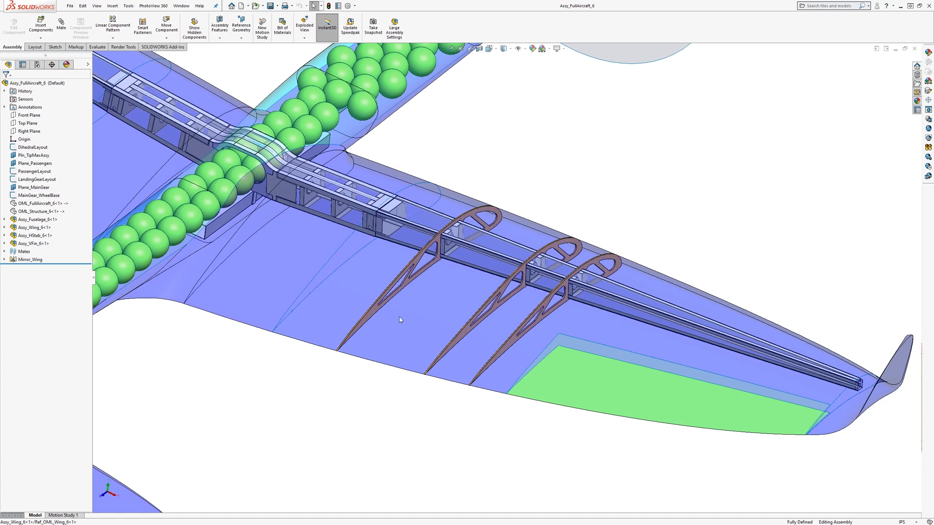
{"action": "middle_click_drag", "start_coordinate": [395, 322], "coordinate": [401, 313]}
{"action": "key", "text": "Escape"}
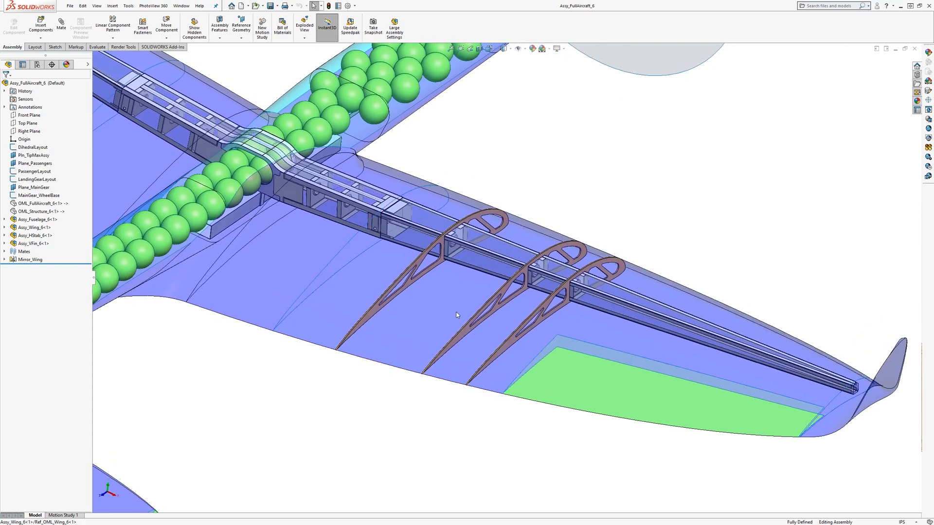
{"action": "scroll", "coordinate": [518, 322], "scroll_direction": "down", "scroll_amount": 2}
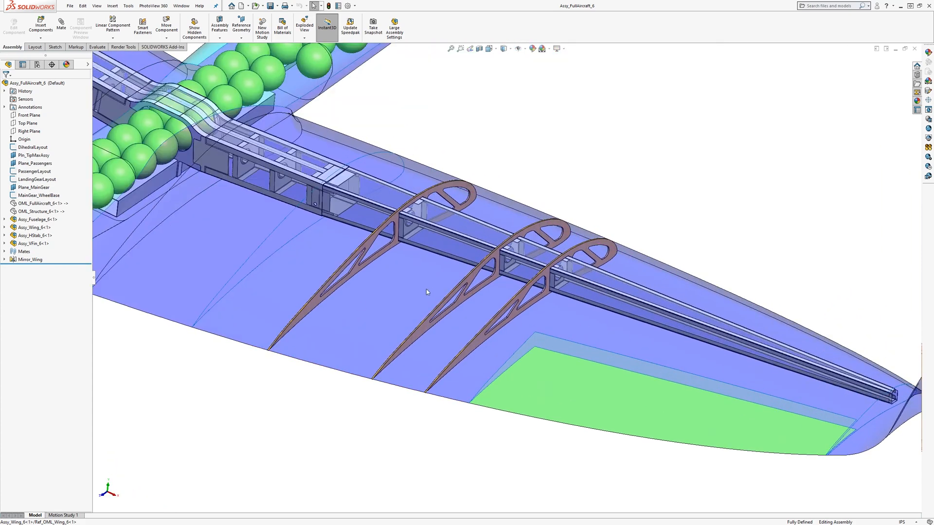
{"action": "middle_click_drag", "start_coordinate": [436, 284], "coordinate": [357, 250]}
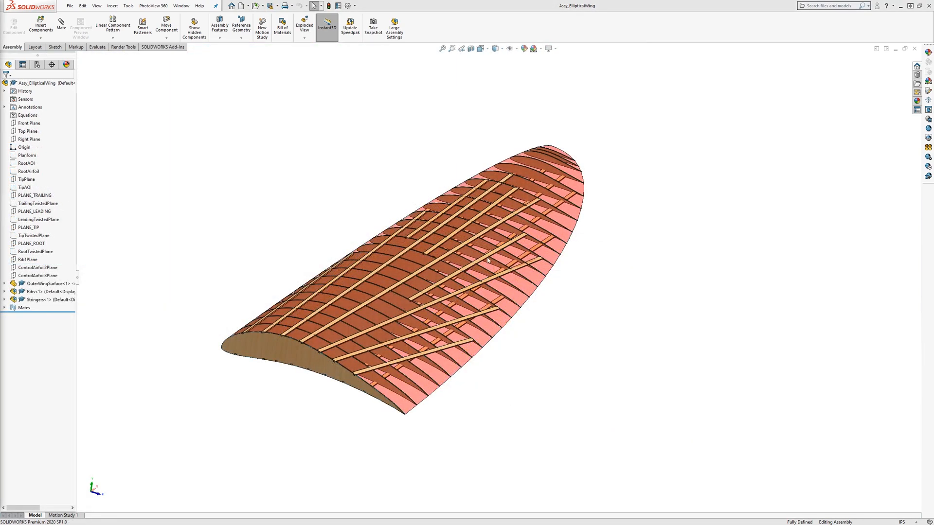
- Examine the stringers on the Assy_EllipticalWing assembly, select the Stringer6 part and expand its contents
{"action": "mouse_move", "coordinate": [452, 210]}
{"action": "middle_mouse_down"}
{"action": "mouse_move", "coordinate": [460, 226]}
{"action": "mouse_move", "coordinate": [373, 217]}
{"action": "mouse_move", "coordinate": [370, 244]}
{"action": "mouse_move", "coordinate": [308, 254]}
{"action": "mouse_move", "coordinate": [482, 205]}
{"action": "mouse_move", "coordinate": [467, 230]}
{"action": "mouse_move", "coordinate": [475, 211]}
{"action": "mouse_move", "coordinate": [458, 186]}
{"action": "mouse_move", "coordinate": [456, 211]}
{"action": "middle_mouse_up"}
{"action": "left_click", "coordinate": [467, 188]}
{"action": "left_click", "coordinate": [463, 212]}
{"action": "scroll", "coordinate": [485, 243], "scroll_direction": "down", "scroll_amount": 5}
{"action": "scroll", "coordinate": [475, 211], "scroll_direction": "up", "scroll_amount": 6}
{"action": "left_click", "coordinate": [12, 500]}
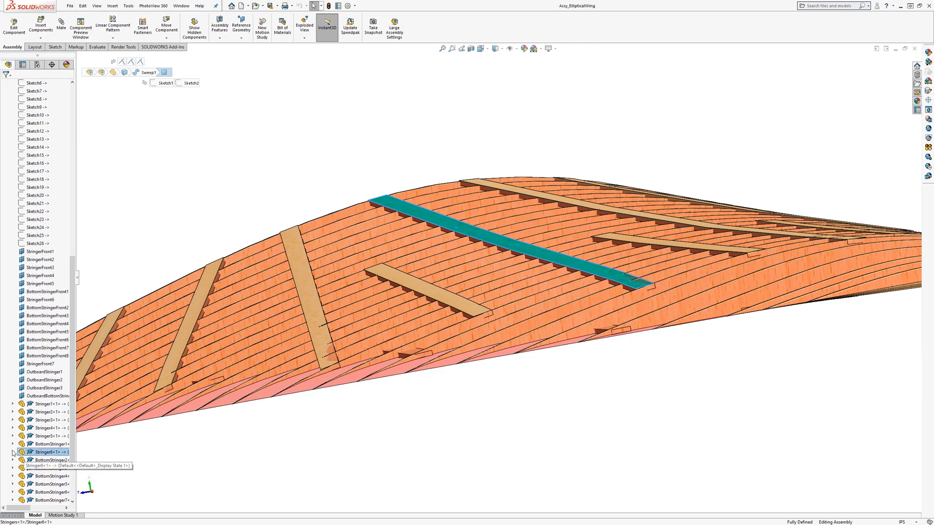
- Highlight Stringer6's coincident mates to see which reference geometry positions it, and clear the selection
{"action": "left_click", "coordinate": [21, 420]}
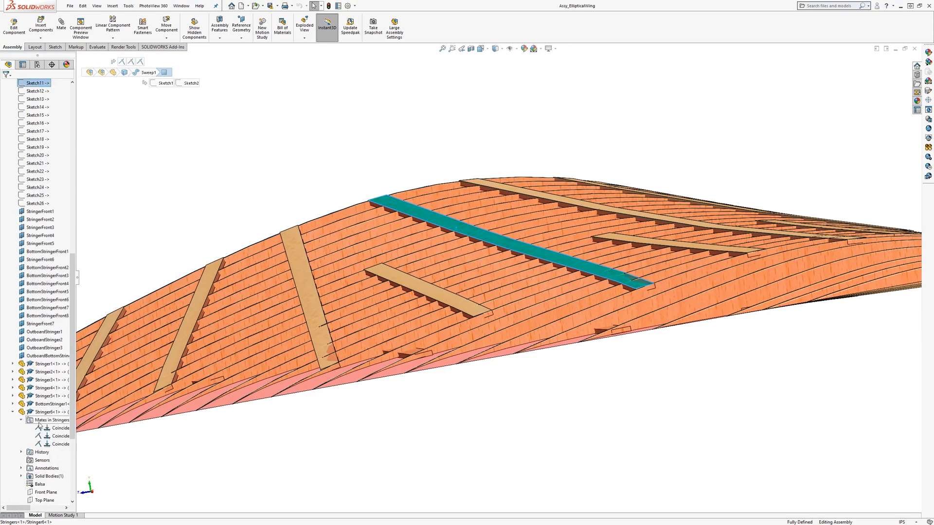
{"action": "left_click", "coordinate": [50, 428]}
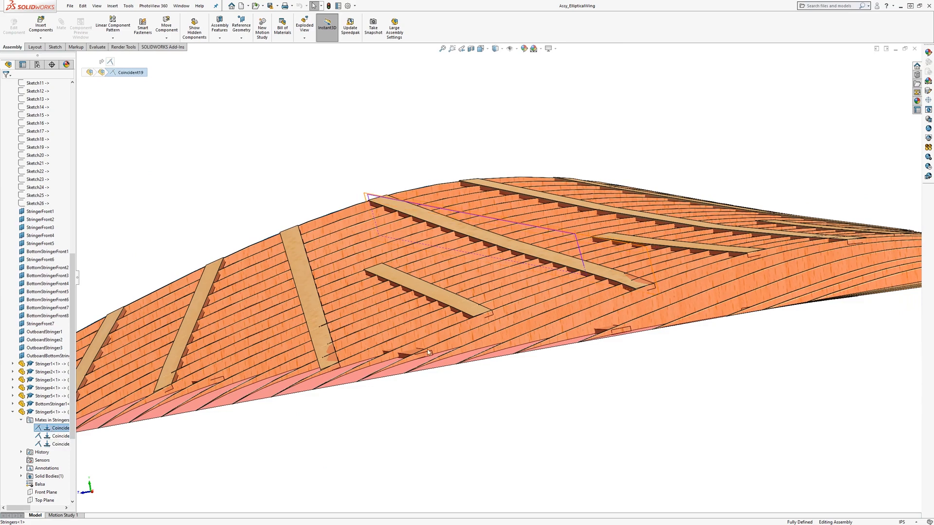
{"action": "mouse_move", "coordinate": [427, 355]}
{"action": "middle_mouse_down"}
{"action": "mouse_move", "coordinate": [479, 326]}
{"action": "mouse_move", "coordinate": [479, 340]}
{"action": "middle_mouse_up"}
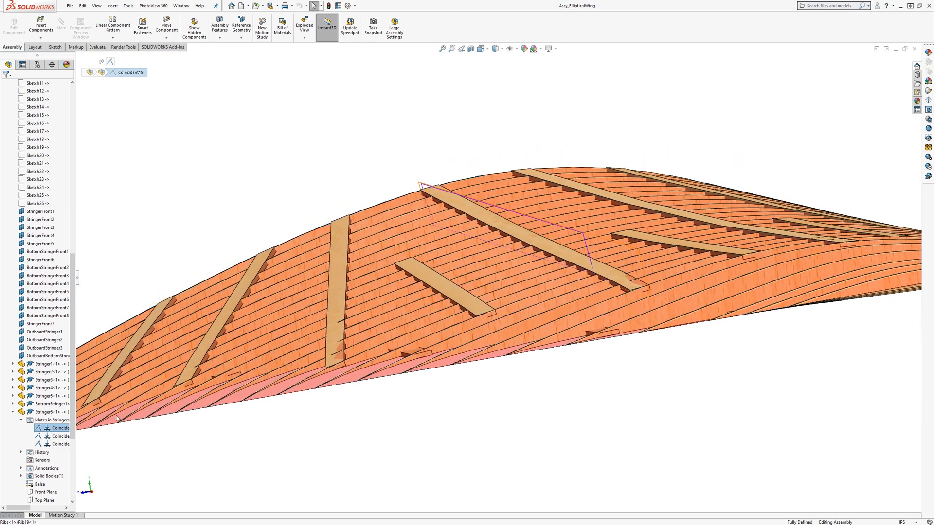
{"action": "left_click", "coordinate": [55, 436], "text": "ctrl"}
{"action": "left_click", "coordinate": [55, 443], "text": "ctrl"}
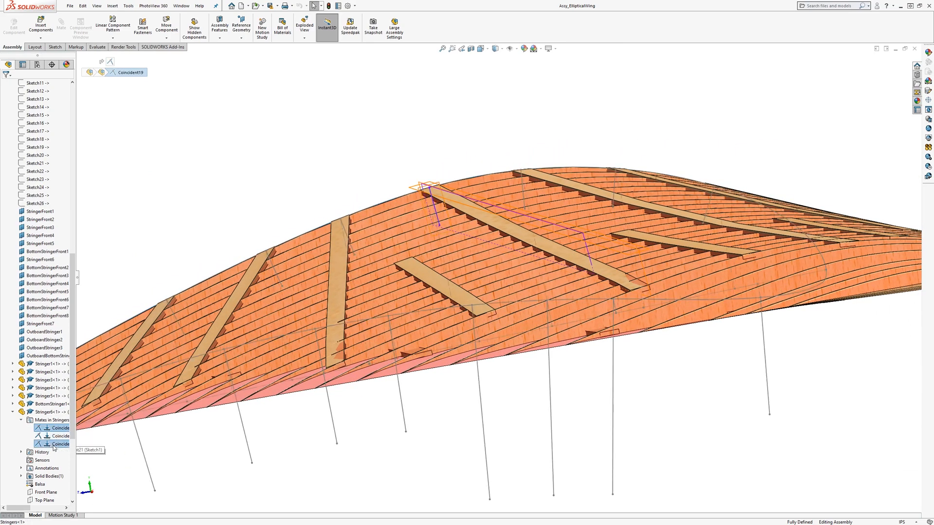
{"action": "middle_click_drag", "start_coordinate": [585, 337], "coordinate": [341, 182]}
{"action": "left_click", "coordinate": [350, 199]}
- Select Rib8 on the elliptical wing and examine how the stringers cross it, up close and from several angles
{"action": "scroll", "coordinate": [349, 200], "scroll_direction": "down", "scroll_amount": 3}
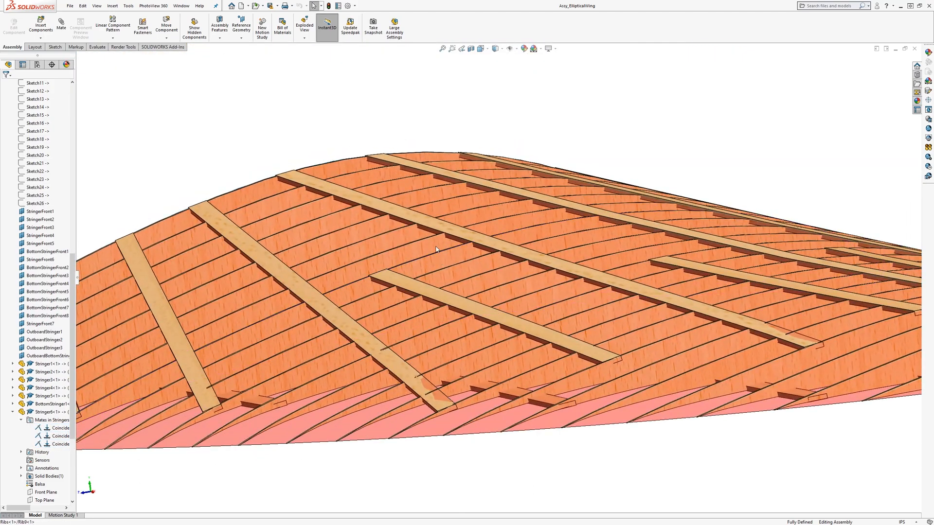
{"action": "left_click", "coordinate": [462, 239]}
{"action": "scroll", "coordinate": [462, 239], "scroll_direction": "down", "scroll_amount": 2}
{"action": "scroll", "coordinate": [462, 239], "scroll_direction": "down", "scroll_amount": 6}
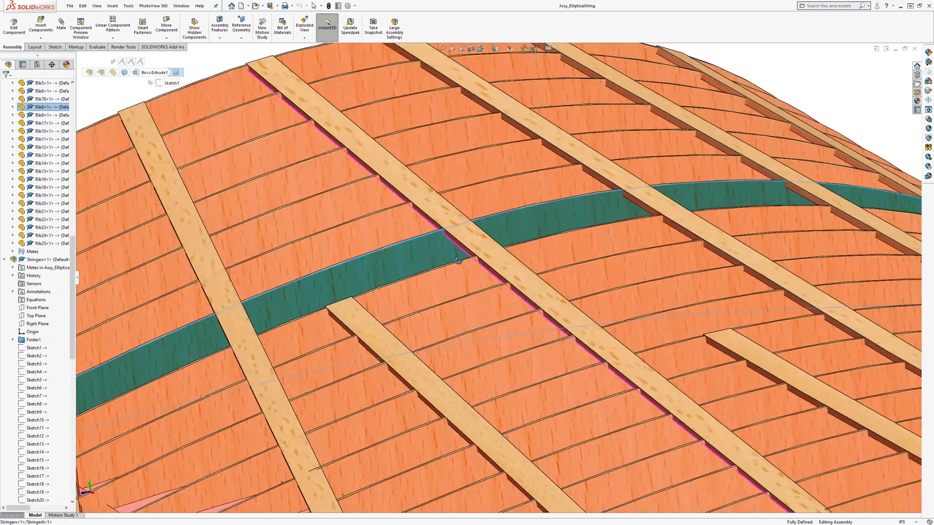
{"action": "scroll", "coordinate": [433, 267], "scroll_direction": "up", "scroll_amount": 8}
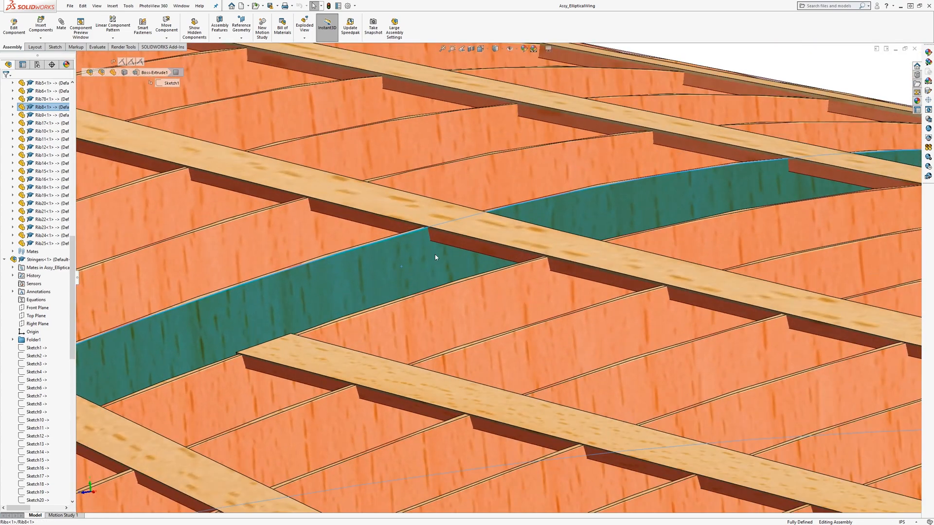
{"action": "scroll", "coordinate": [468, 270], "scroll_direction": "up", "scroll_amount": 4}
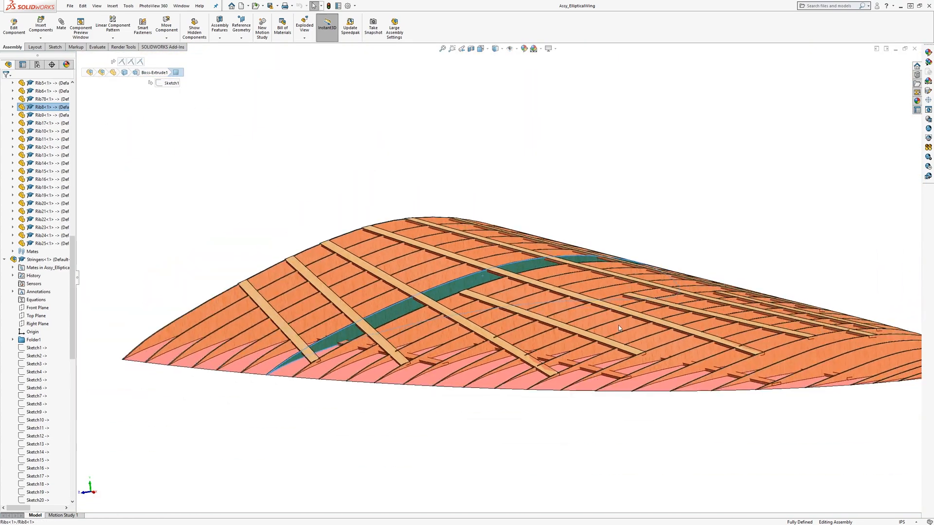
{"action": "scroll", "coordinate": [549, 303], "scroll_direction": "down", "scroll_amount": 4}
{"action": "scroll", "coordinate": [549, 303], "scroll_direction": "up", "scroll_amount": 4}
{"action": "middle_click_drag", "start_coordinate": [549, 303], "coordinate": [572, 202]}
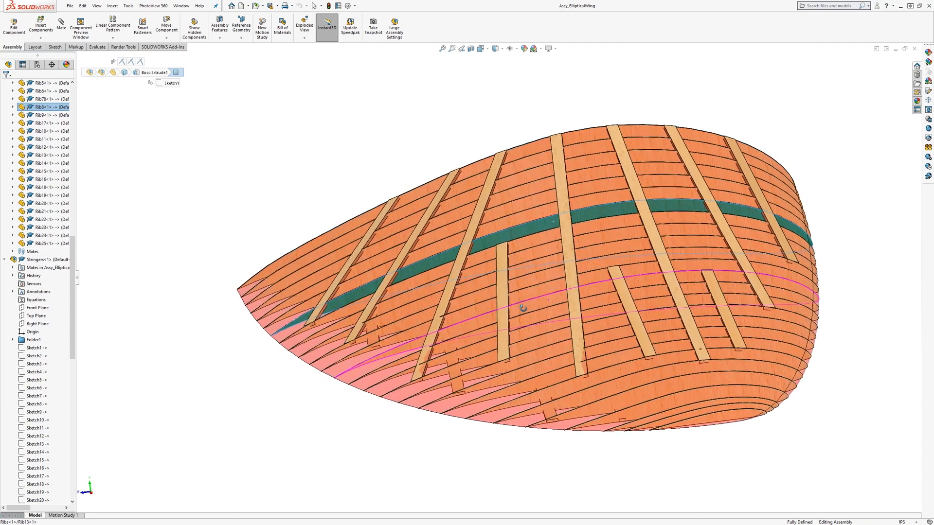
{"action": "middle_click_drag", "start_coordinate": [530, 304], "coordinate": [540, 288]}
{"action": "scroll", "coordinate": [543, 281], "scroll_direction": "down", "scroll_amount": 3}
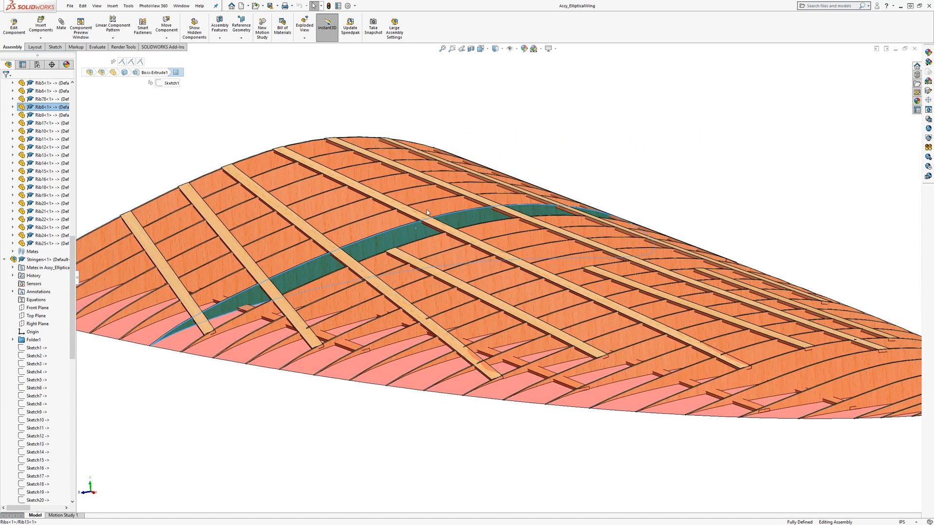
- Clear the selection, return to Assy_FullAircraft_6 and examine the three wing ribs and their spacing along the spar from several angles
{"action": "scroll", "coordinate": [466, 321], "scroll_direction": "up", "scroll_amount": 3}
{"action": "left_click", "coordinate": [474, 375]}
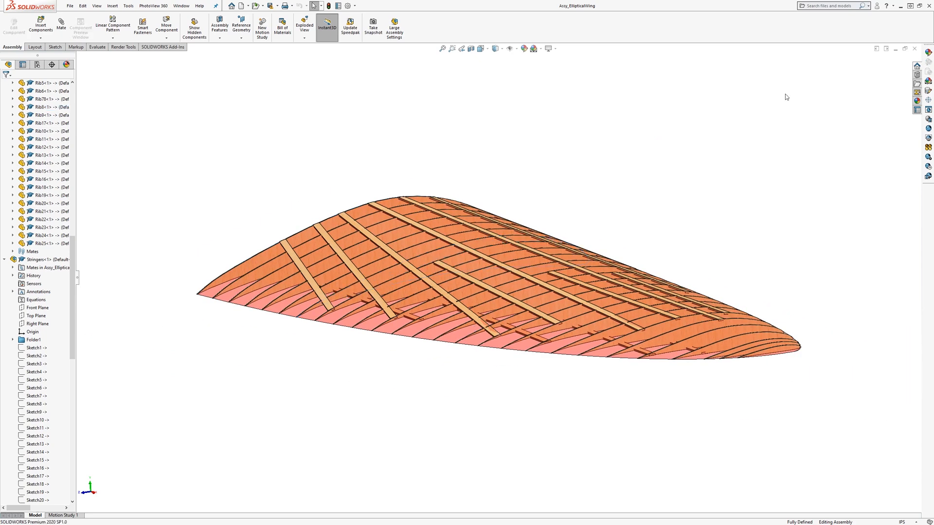
{"action": "left_click", "coordinate": [182, 5]}
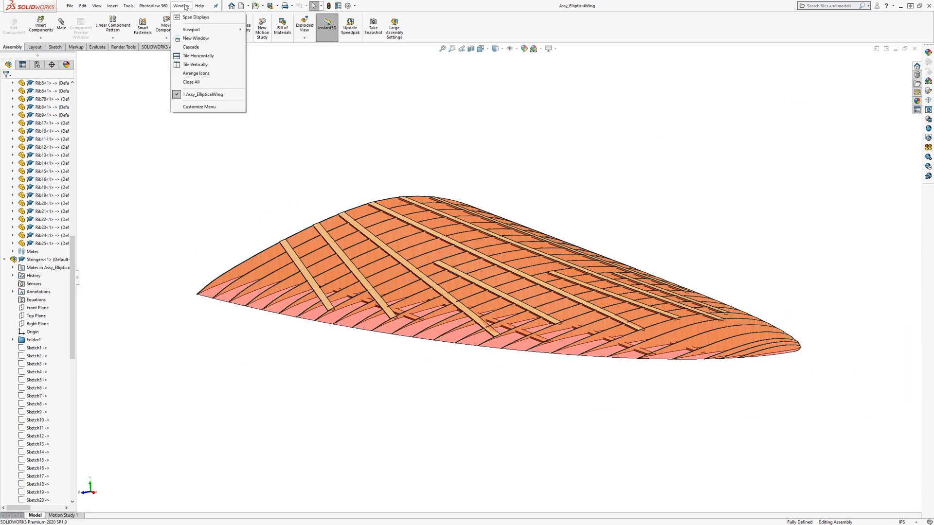
{"action": "left_click", "coordinate": [379, 117]}
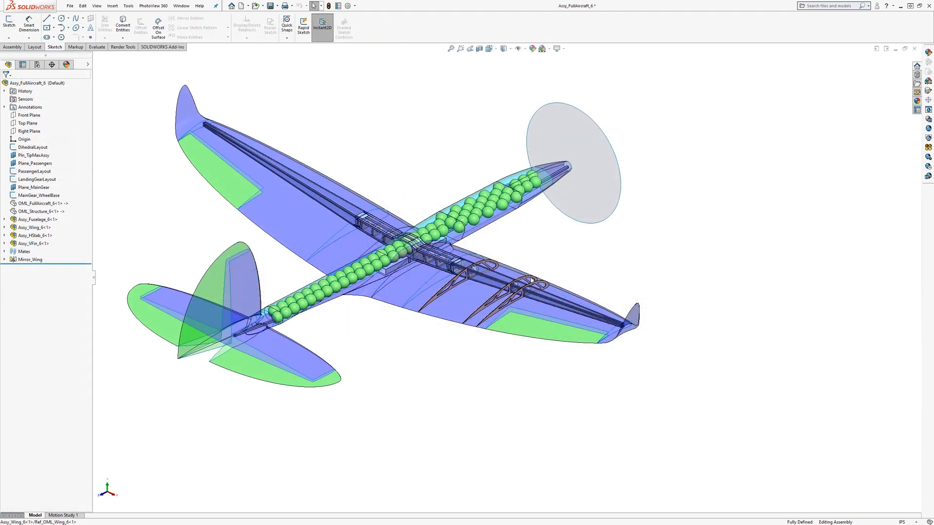
{"action": "scroll", "coordinate": [505, 283], "scroll_direction": "down", "scroll_amount": 5}
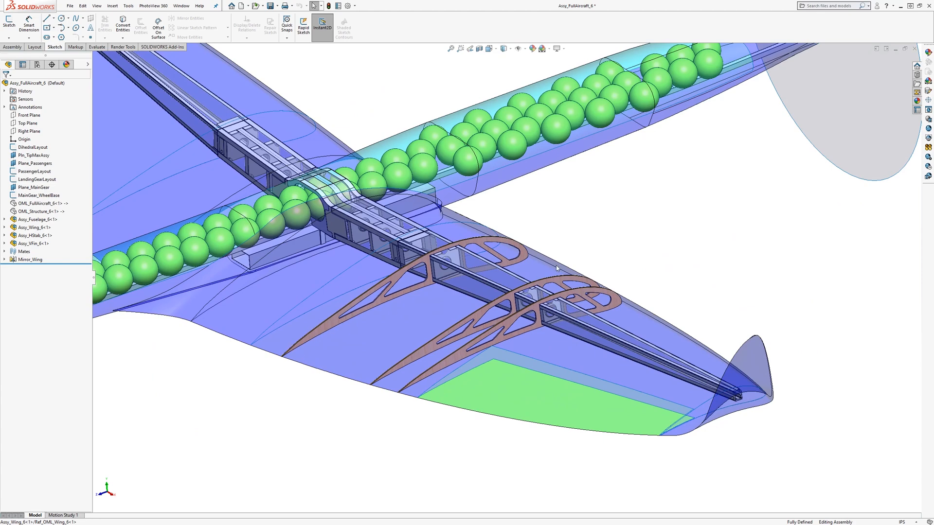
{"action": "middle_click_drag", "start_coordinate": [513, 265], "coordinate": [427, 261]}
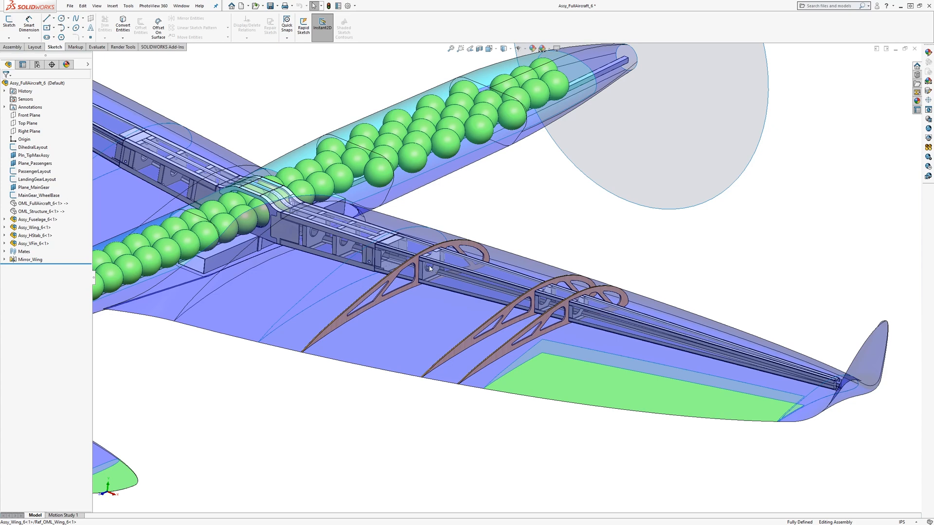
{"action": "middle_click_drag", "start_coordinate": [456, 256], "coordinate": [461, 284]}
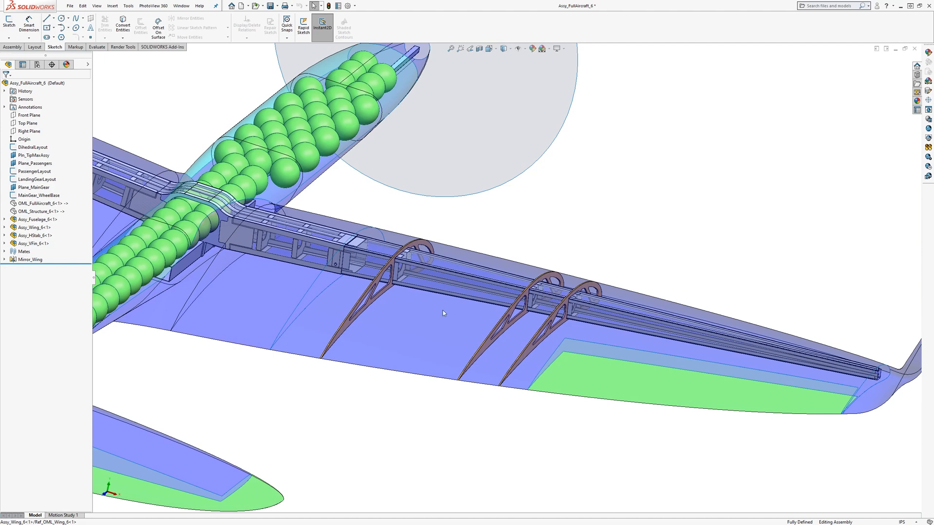
{"action": "scroll", "coordinate": [436, 326], "scroll_direction": "up", "scroll_amount": 5}
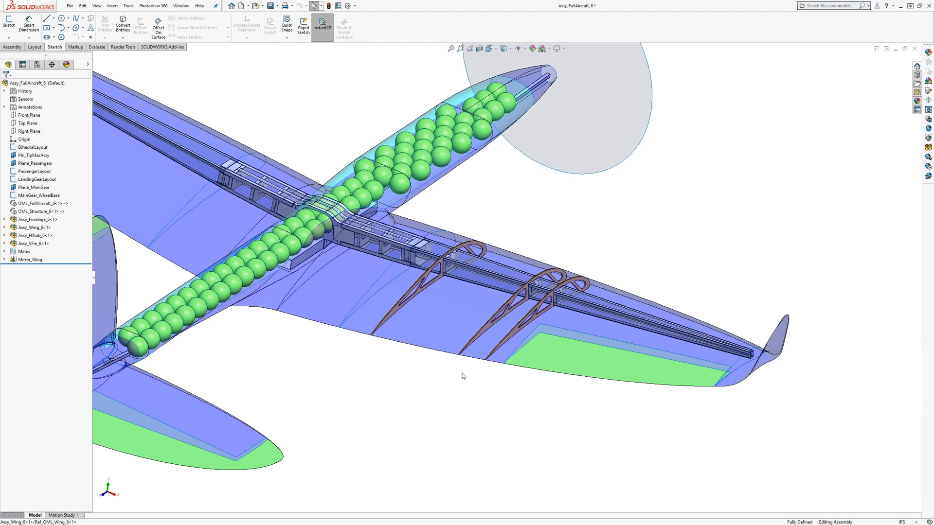
{"action": "middle_click_drag", "start_coordinate": [462, 376], "coordinate": [461, 379]}
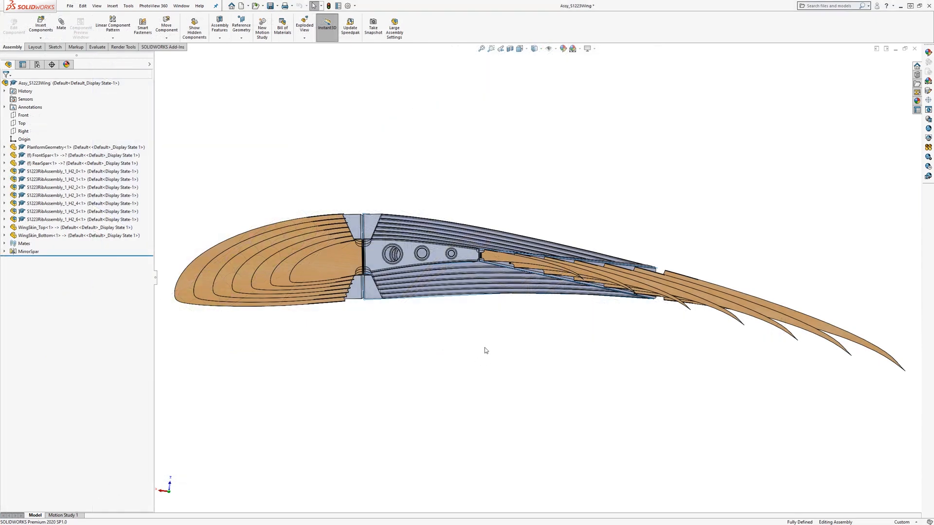
- In Assy_S1223Wing, highlight the seven rib assemblies S1223RibAssembly_1_H2_0 to S1223RibAssembly_1_H2_6, examine them on the wing, and clear the selection
{"action": "middle_click_drag", "start_coordinate": [484, 350], "coordinate": [599, 302]}
{"action": "scroll", "coordinate": [599, 301], "scroll_direction": "down", "scroll_amount": 2}
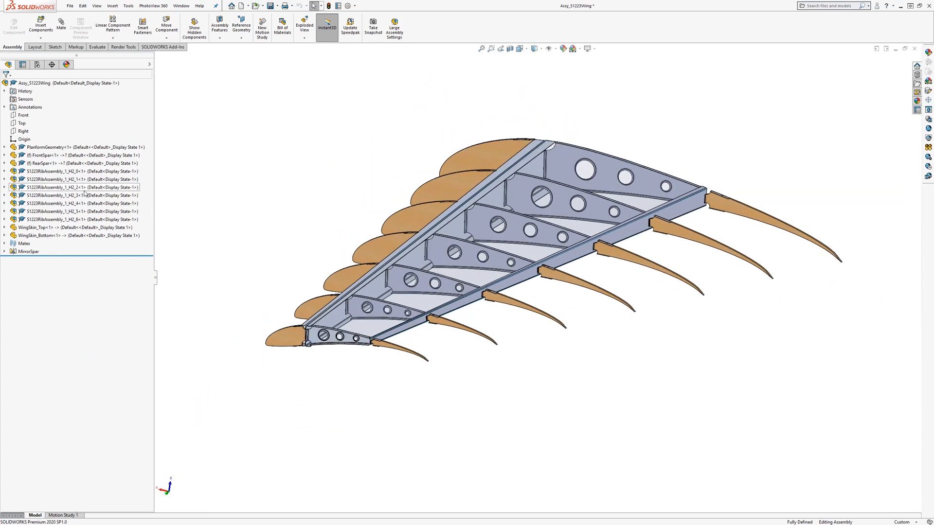
{"action": "left_click", "coordinate": [55, 173]}
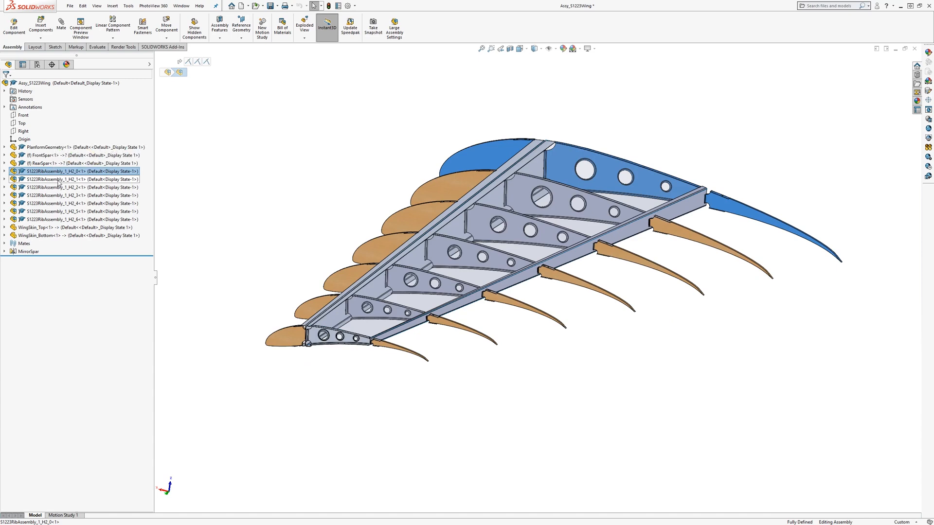
{"action": "left_click", "coordinate": [62, 179], "text": "ctrl"}
{"action": "left_click", "coordinate": [67, 188], "text": "ctrl"}
{"action": "left_click", "coordinate": [72, 196], "text": "ctrl"}
{"action": "left_click", "coordinate": [74, 204], "text": "ctrl"}
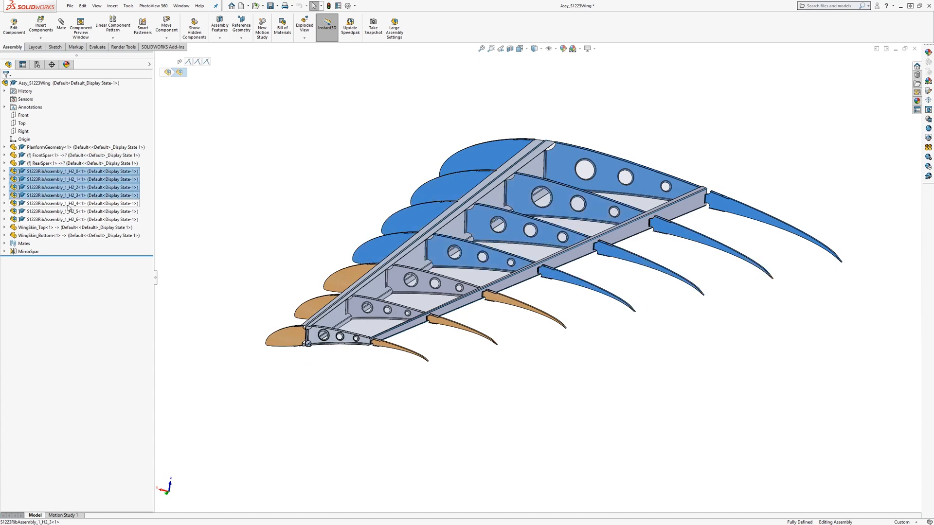
{"action": "left_click", "coordinate": [71, 212], "text": "ctrl"}
{"action": "left_click", "coordinate": [70, 219], "text": "ctrl"}
{"action": "middle_click_drag", "start_coordinate": [571, 318], "coordinate": [558, 348]}
{"action": "key", "text": "Escape"}
- Select S1223RibAssembly_1_H2_5 and examine up close how its nose, centre and tail pieces attach to the spars
{"action": "left_click", "coordinate": [73, 213]}
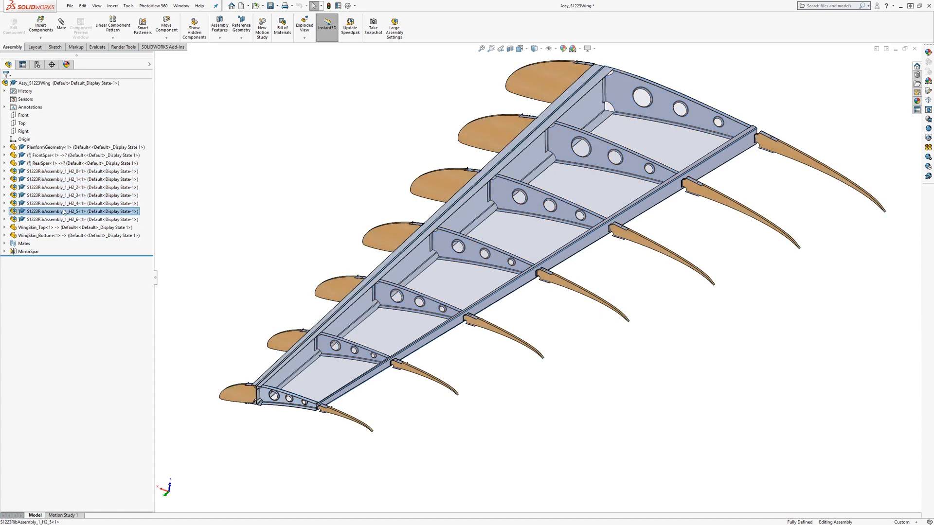
{"action": "scroll", "coordinate": [376, 303], "scroll_direction": "down", "scroll_amount": 5}
{"action": "middle_click_drag", "start_coordinate": [398, 298], "coordinate": [481, 350]}
{"action": "middle_click_drag", "start_coordinate": [418, 300], "coordinate": [357, 120]}
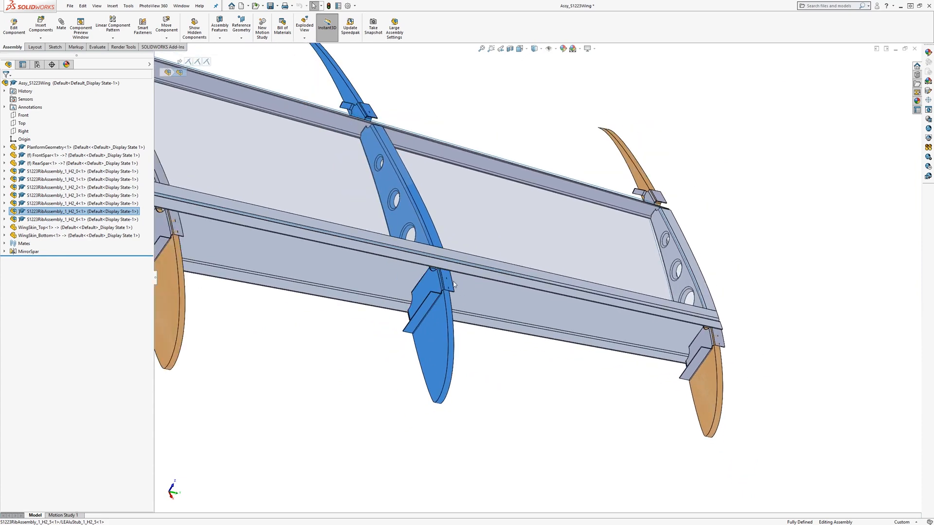
{"action": "middle_click_drag", "start_coordinate": [454, 284], "coordinate": [281, 199]}
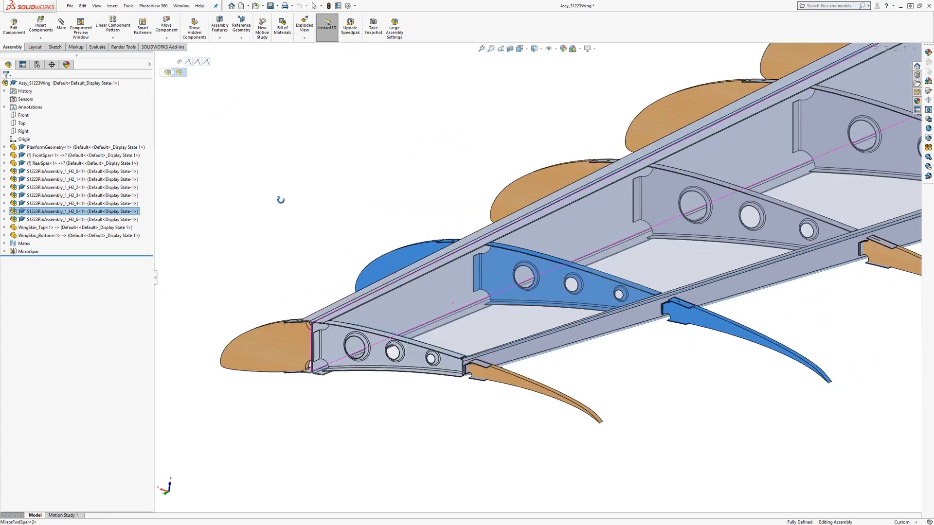
{"action": "scroll", "coordinate": [532, 272], "scroll_direction": "up", "scroll_amount": 5}
{"action": "middle_click_drag", "start_coordinate": [628, 301], "coordinate": [749, 247]}
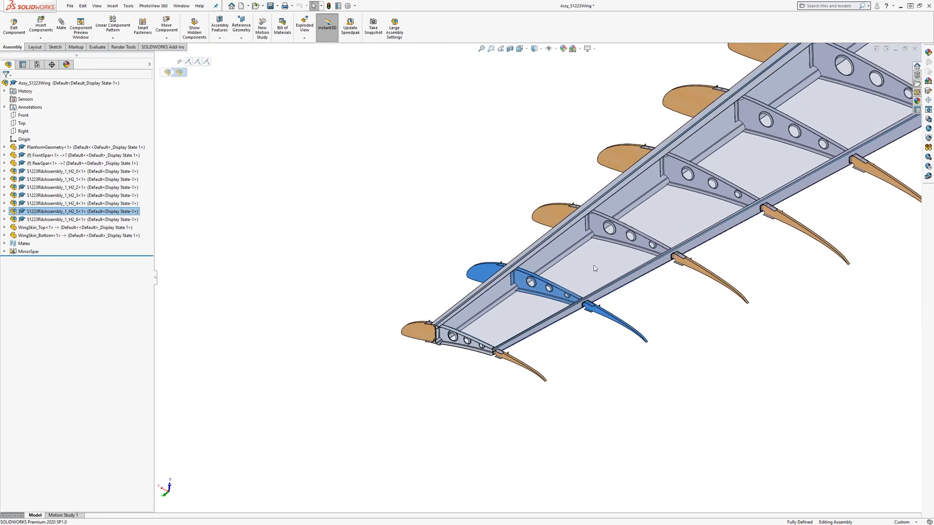
- Hide the WingSkin_Top and WingSkin_Bottom components so the wing's ribs and spars are exposed
{"action": "right_click", "coordinate": [594, 266]}
{"action": "left_click", "coordinate": [435, 209]}
{"action": "right_click", "coordinate": [585, 263]}
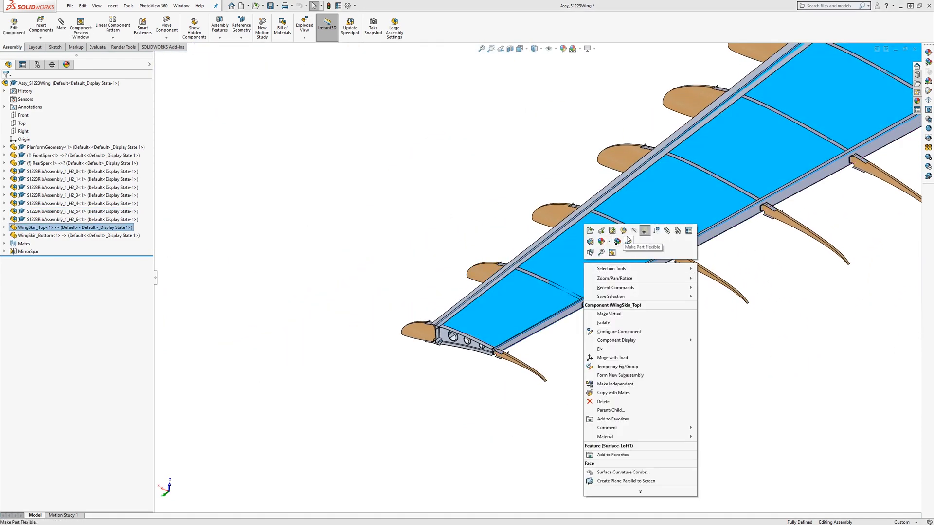
{"action": "left_click", "coordinate": [643, 231]}
{"action": "right_click", "coordinate": [591, 257]}
{"action": "left_click", "coordinate": [642, 228]}
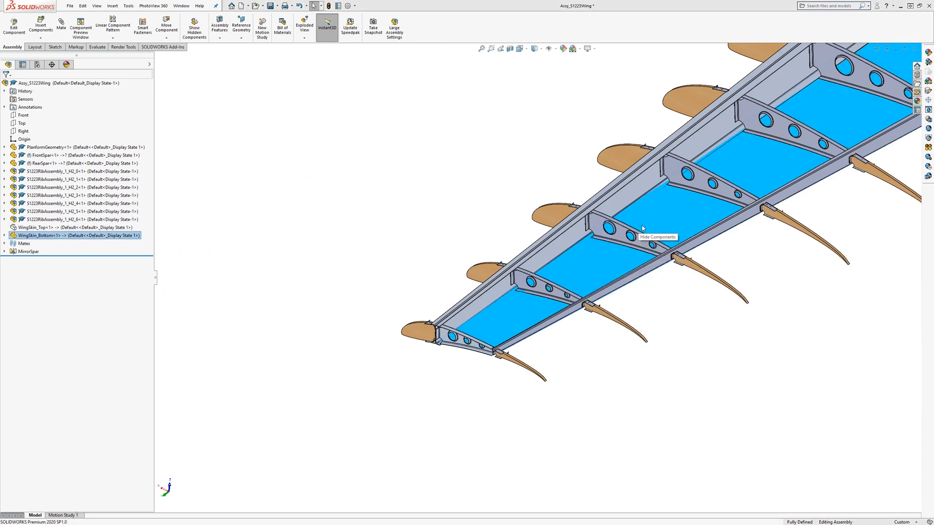
- Turn on sketch display to show the planform outline around the whole wing
{"action": "left_click", "coordinate": [550, 49]}
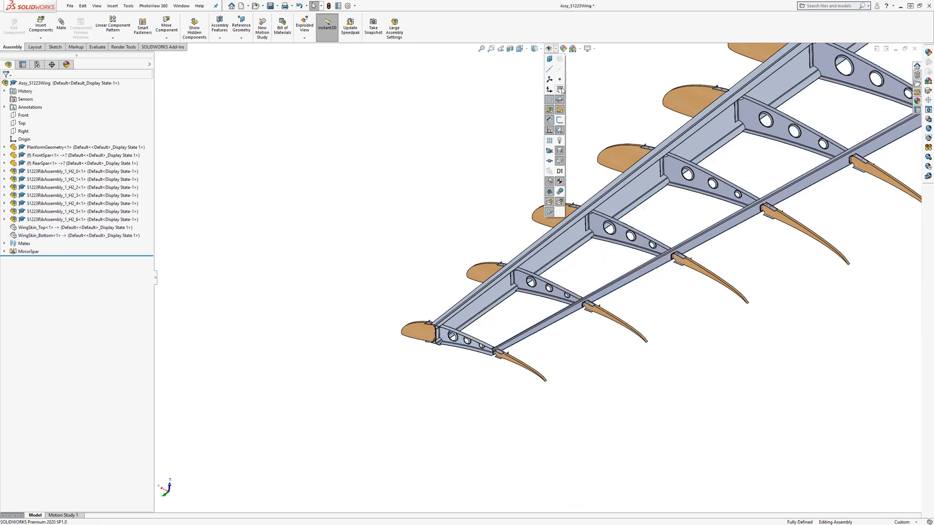
{"action": "left_click", "coordinate": [559, 89]}
{"action": "key", "text": "f"}
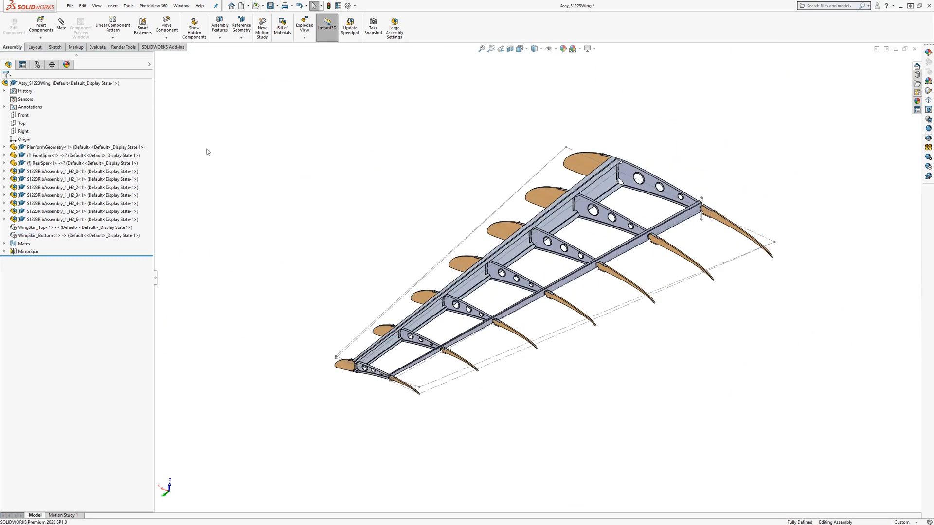
- Select the PlanformGeometry part, look into its contents, and examine its outline around the ribs from several angles
{"action": "left_click", "coordinate": [48, 148]}
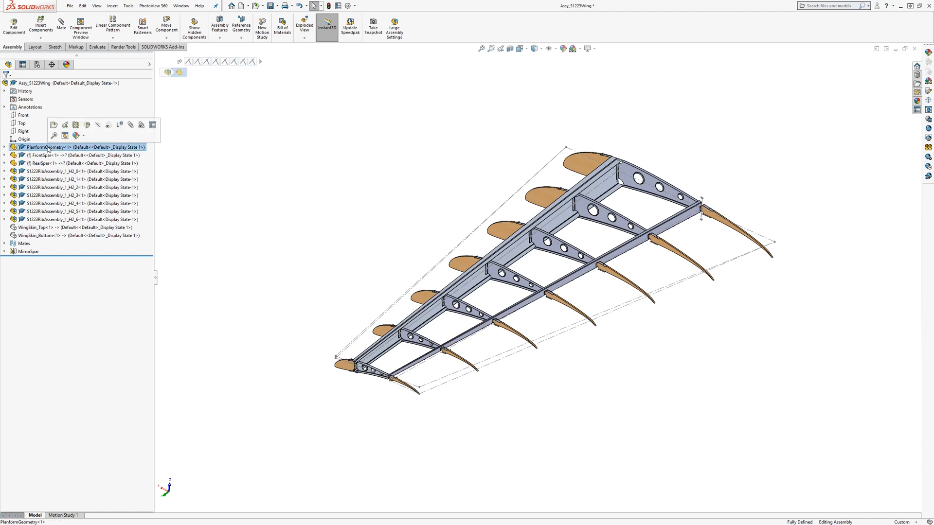
{"action": "left_click", "coordinate": [5, 147]}
{"action": "left_click", "coordinate": [5, 146]}
{"action": "left_click", "coordinate": [591, 309]}
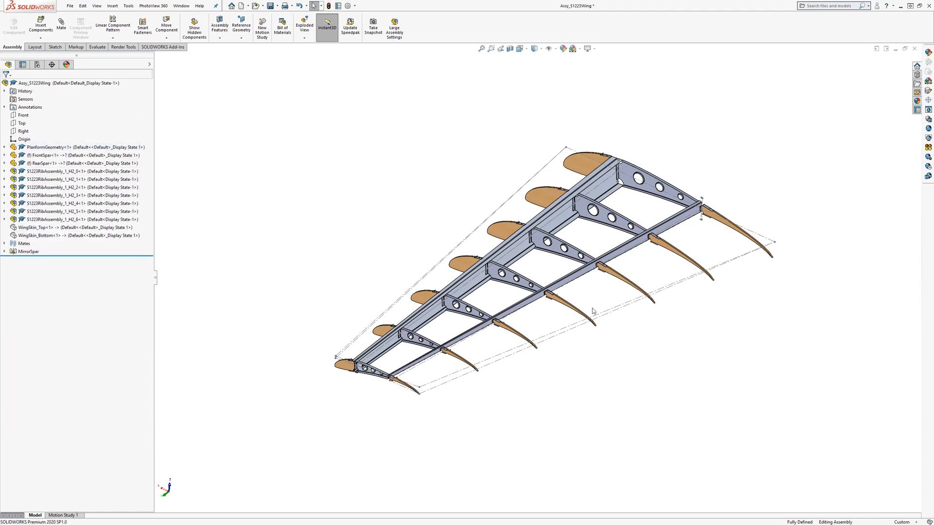
{"action": "middle_click_drag", "start_coordinate": [663, 315], "coordinate": [683, 285]}
{"action": "middle_click_drag", "start_coordinate": [585, 271], "coordinate": [528, 239]}
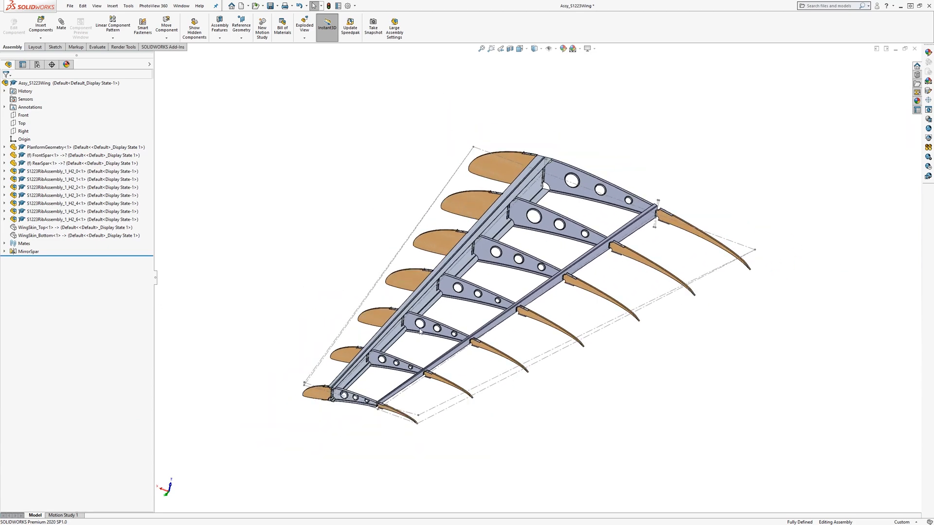
{"action": "middle_click_drag", "start_coordinate": [613, 305], "coordinate": [628, 322]}
- Select the planform's trailing-edge and leading-edge lines, examine them against the ribs from the side and at an angle, and clear the selection
{"action": "left_click", "coordinate": [612, 324]}
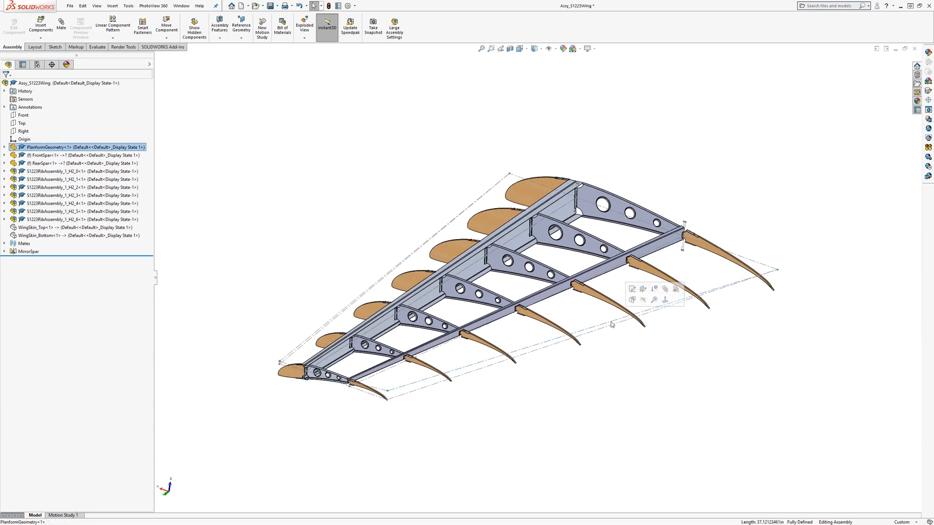
{"action": "middle_click_drag", "start_coordinate": [392, 286], "coordinate": [384, 268]}
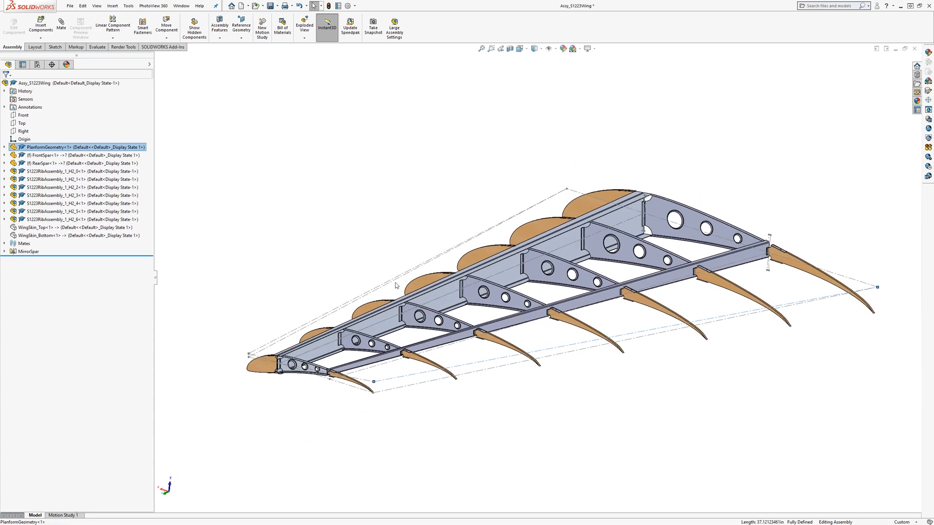
{"action": "left_click", "coordinate": [306, 327], "text": "ctrl"}
{"action": "middle_click_drag", "start_coordinate": [563, 322], "coordinate": [531, 330]}
{"action": "key", "text": "space"}
{"action": "key", "text": "Escape"}
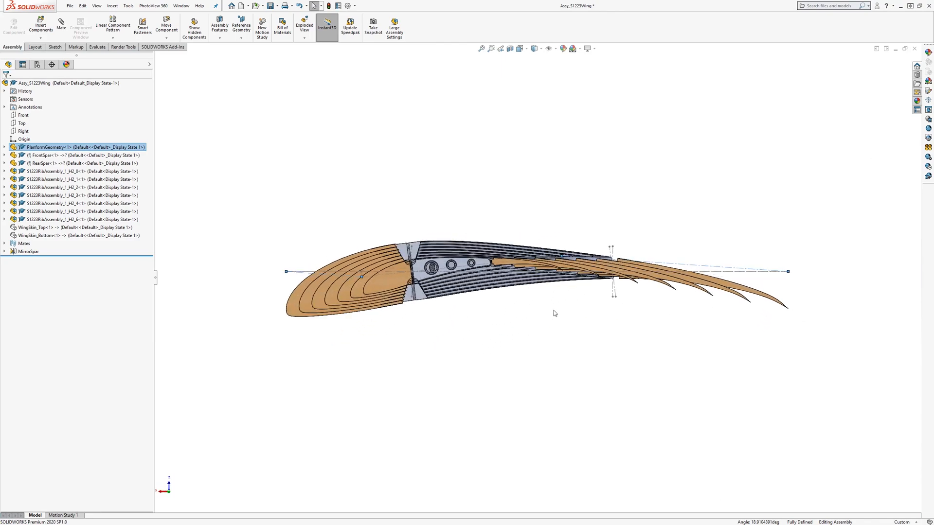
{"action": "scroll", "coordinate": [629, 271], "scroll_direction": "down", "scroll_amount": 1}
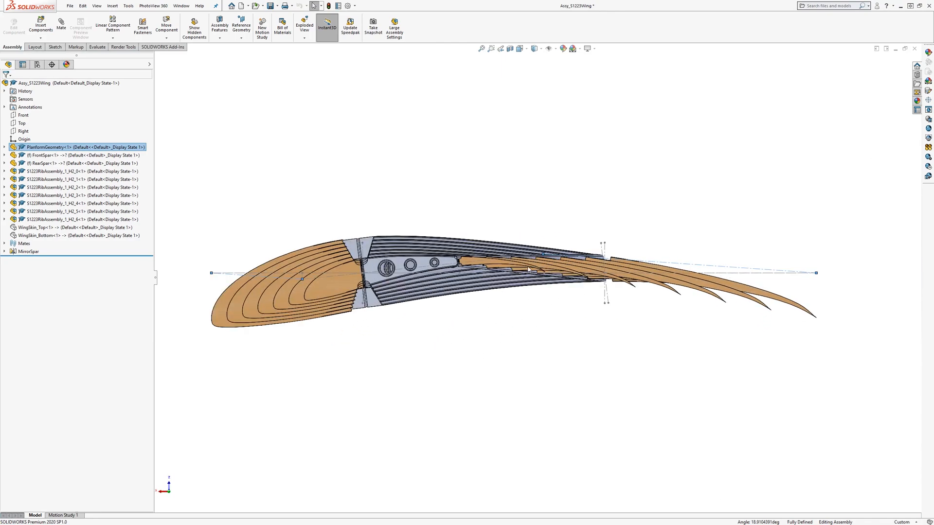
{"action": "middle_click_drag", "start_coordinate": [611, 276], "coordinate": [548, 344]}
{"action": "scroll", "coordinate": [550, 341], "scroll_direction": "up", "scroll_amount": 5}
{"action": "middle_click_drag", "start_coordinate": [628, 242], "coordinate": [593, 192]}
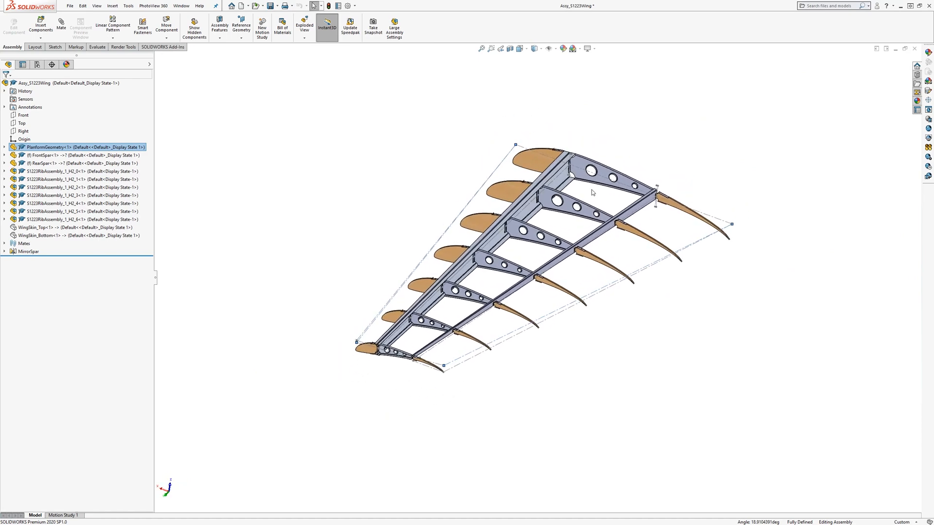
{"action": "scroll", "coordinate": [590, 207], "scroll_direction": "down", "scroll_amount": 2}
{"action": "left_click", "coordinate": [551, 249]}
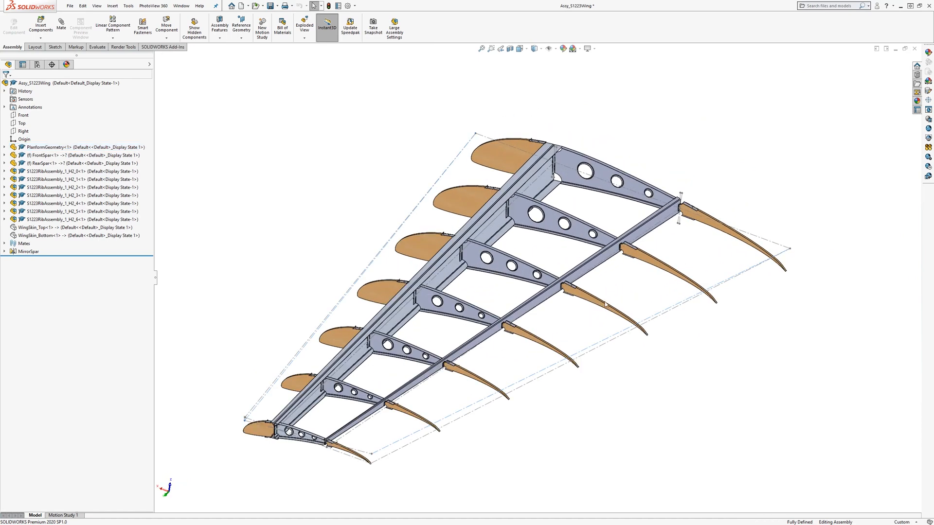
- Expand the PlanformGeometry part and examine the sketches and reference planes that locate the ribs
{"action": "middle_click_drag", "start_coordinate": [445, 329], "coordinate": [423, 319]}
{"action": "scroll", "coordinate": [568, 276], "scroll_direction": "up", "scroll_amount": 2}
{"action": "scroll", "coordinate": [569, 280], "scroll_direction": "down", "scroll_amount": 1}
{"action": "mouse_move", "coordinate": [569, 279]}
{"action": "middle_mouse_down"}
{"action": "mouse_move", "coordinate": [571, 288]}
{"action": "mouse_move", "coordinate": [585, 278]}
{"action": "middle_mouse_up"}
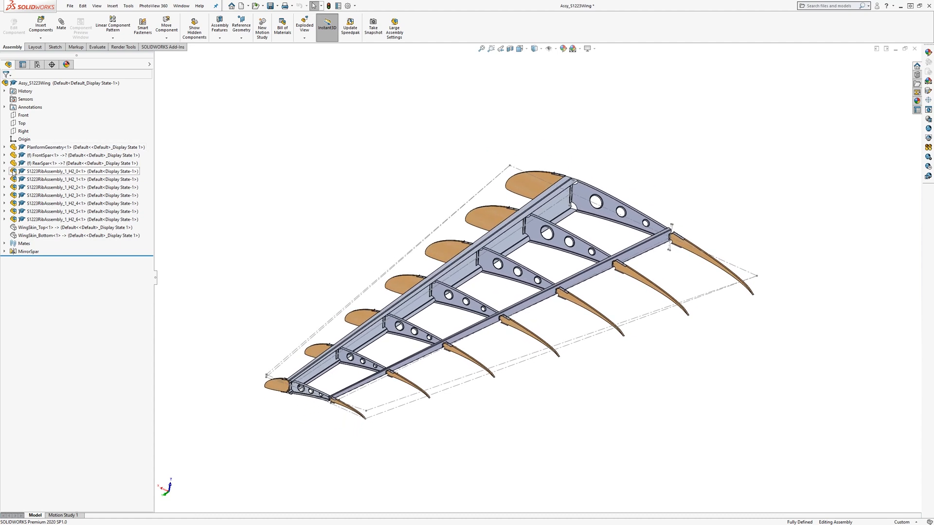
{"action": "left_click", "coordinate": [5, 147]}
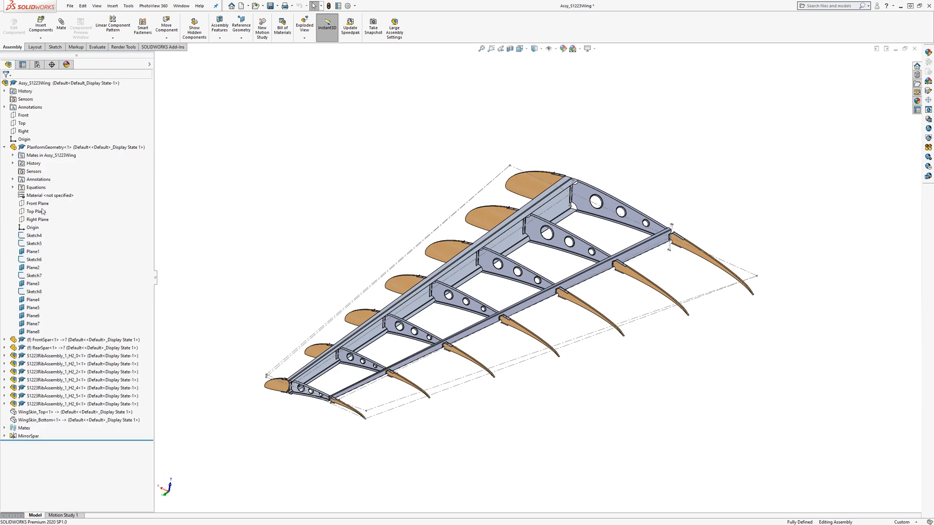
{"action": "middle_click_drag", "start_coordinate": [265, 212], "coordinate": [258, 211]}
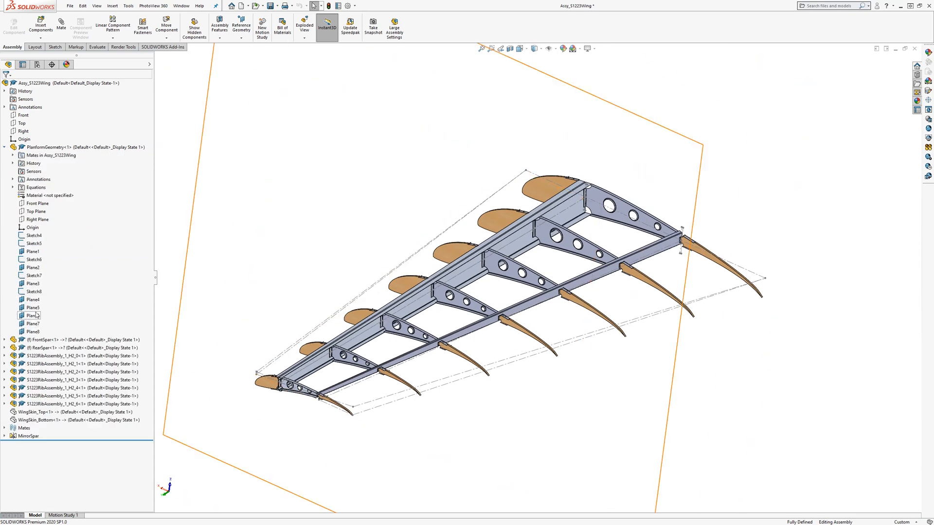
- Edit the PlanformGeometry part in the assembly and create a reference plane offset 15 in from its Top Plane
{"action": "left_click", "coordinate": [42, 148]}
{"action": "left_click", "coordinate": [42, 126]}
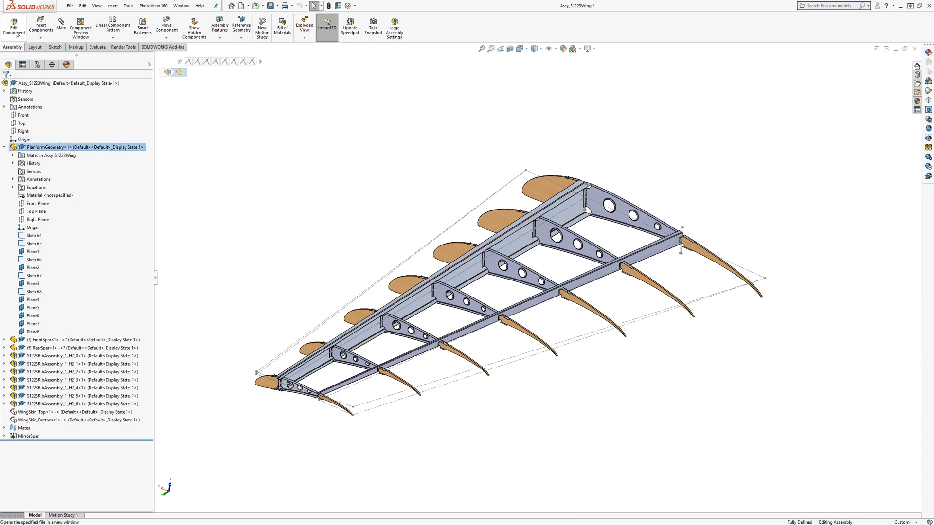
{"action": "left_click", "coordinate": [39, 212]}
{"action": "middle_click_drag", "start_coordinate": [632, 253], "coordinate": [679, 225]}
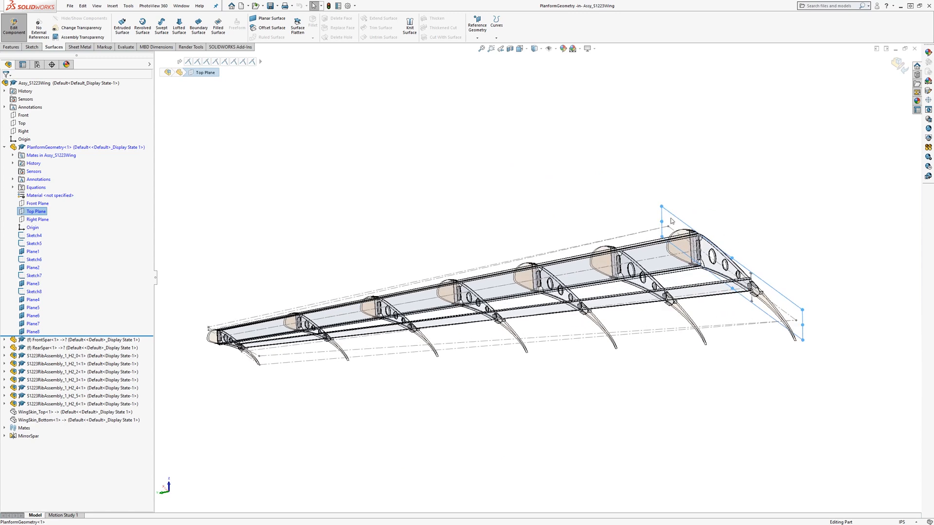
{"action": "left_click_drag", "start_coordinate": [674, 217], "coordinate": [646, 222], "text": "ctrl"}
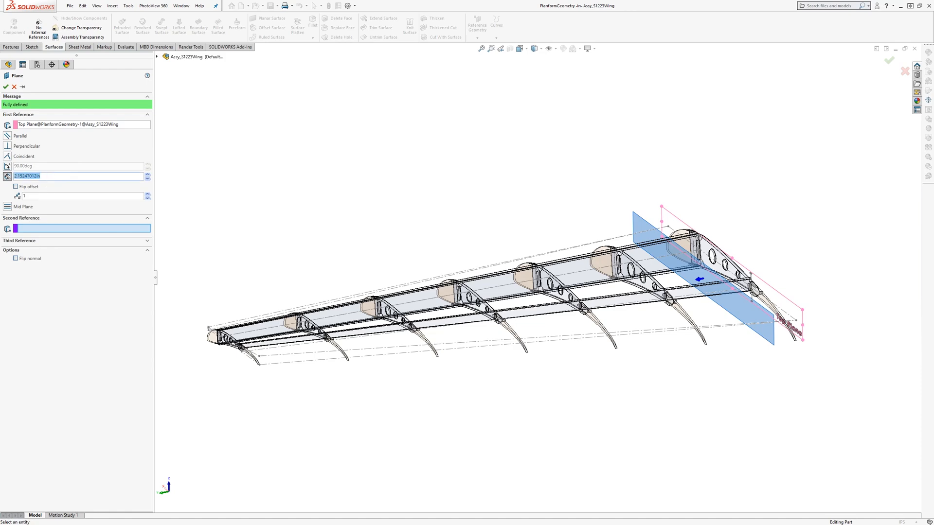
{"action": "type", "text": "15"}
{"action": "key", "text": "Return"}
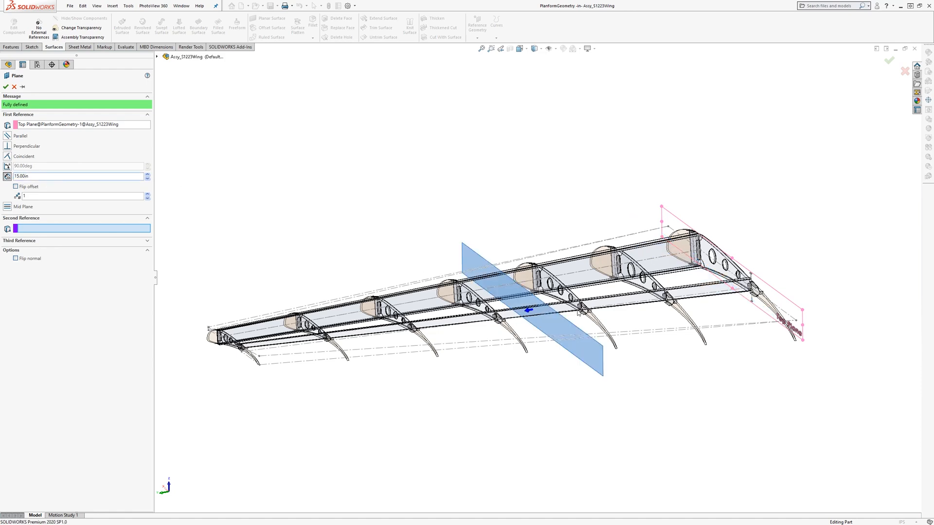
{"action": "middle_click_drag", "start_coordinate": [579, 313], "coordinate": [583, 346]}
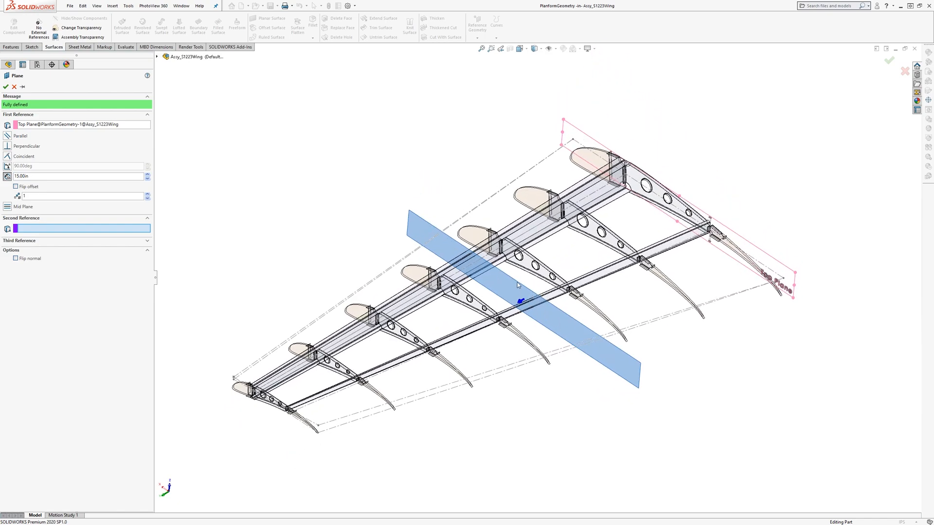
{"action": "middle_click_drag", "start_coordinate": [517, 285], "coordinate": [458, 246]}
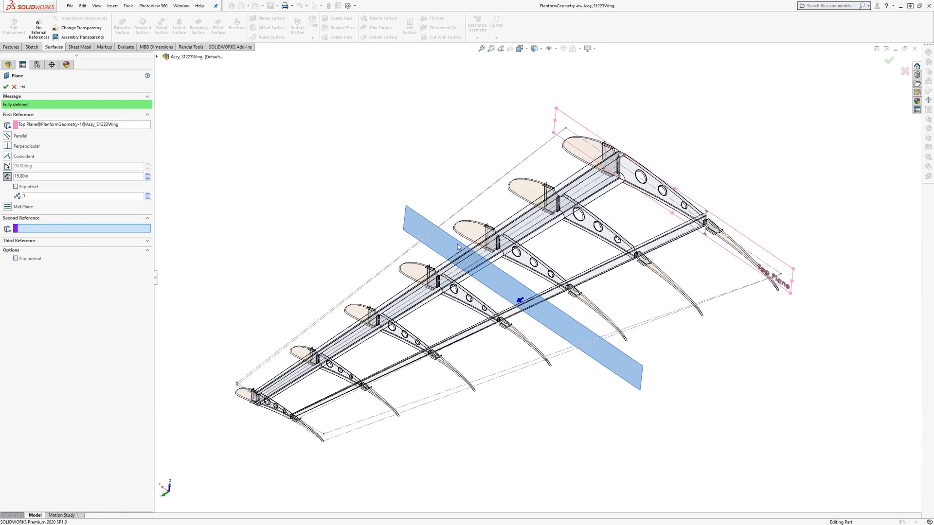
{"action": "left_click", "coordinate": [6, 86]}
- Rename the new 15 in offset plane as RibNew and return to editing the wing assembly
{"action": "left_click", "coordinate": [35, 340]}
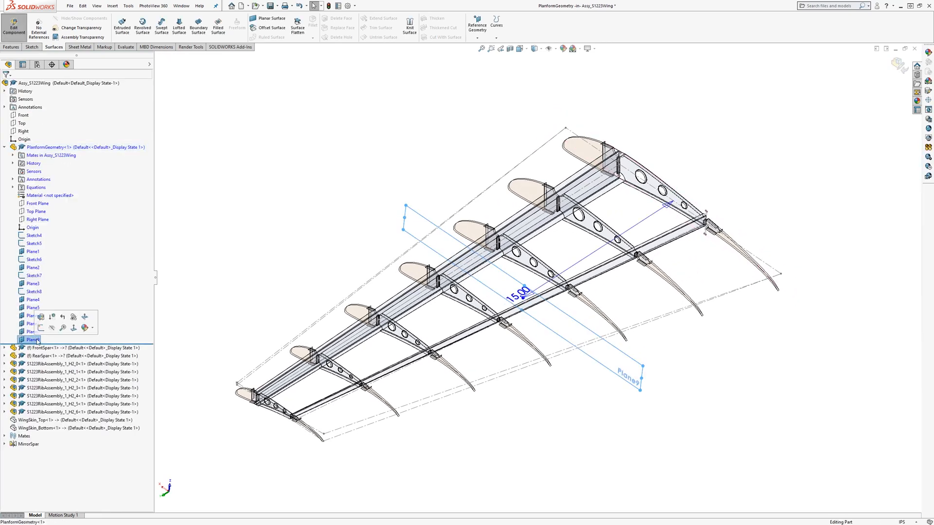
{"action": "left_click", "coordinate": [44, 340]}
{"action": "type", "text": "RibNew"}
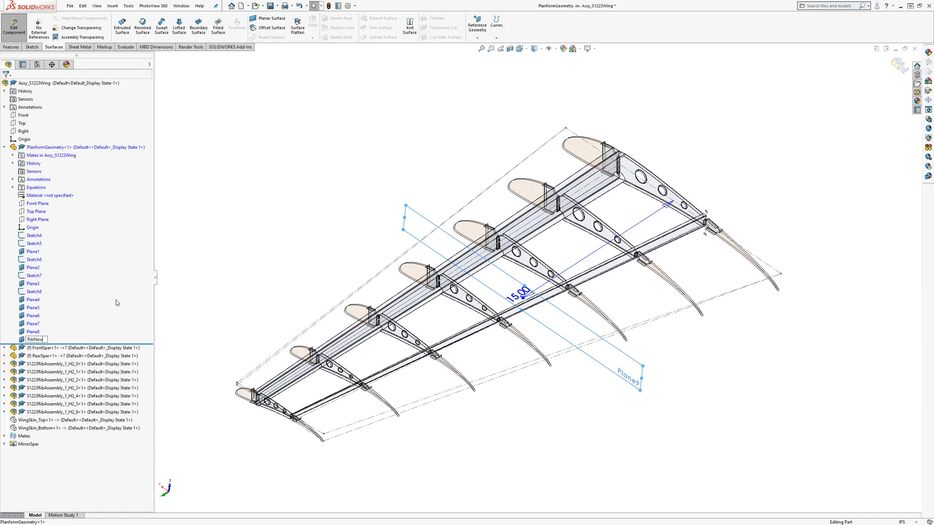
{"action": "key", "text": "Return"}
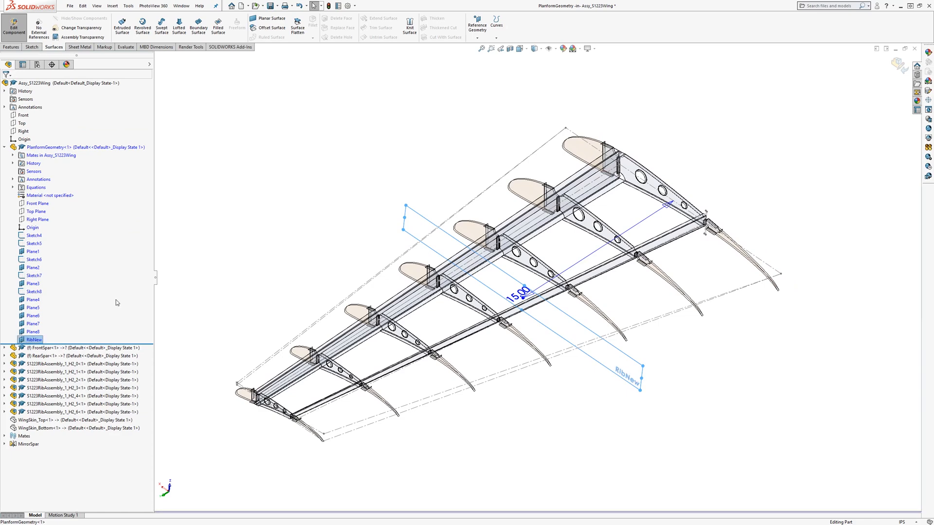
{"action": "left_click", "coordinate": [15, 28]}
{"action": "middle_click_drag", "start_coordinate": [545, 316], "coordinate": [524, 278]}
{"action": "scroll", "coordinate": [521, 279], "scroll_direction": "down", "scroll_amount": 1}
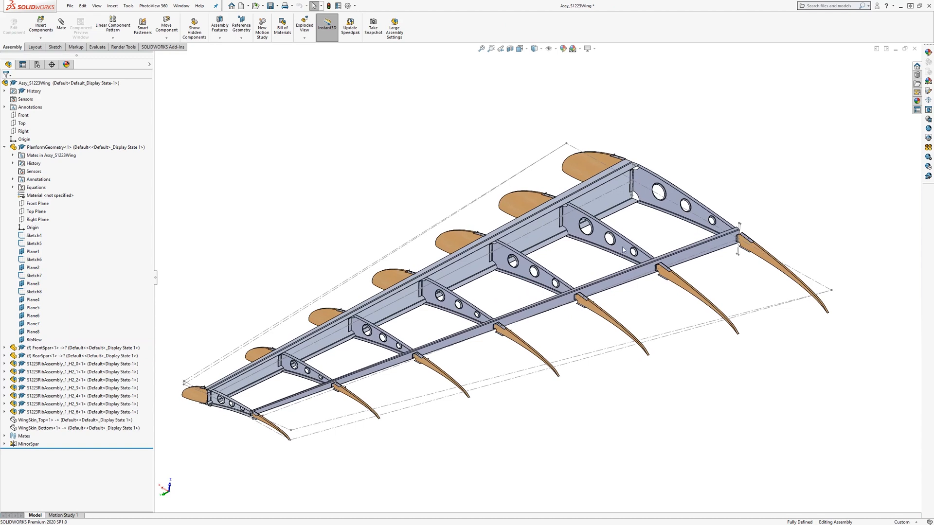
{"action": "left_click", "coordinate": [41, 38]}
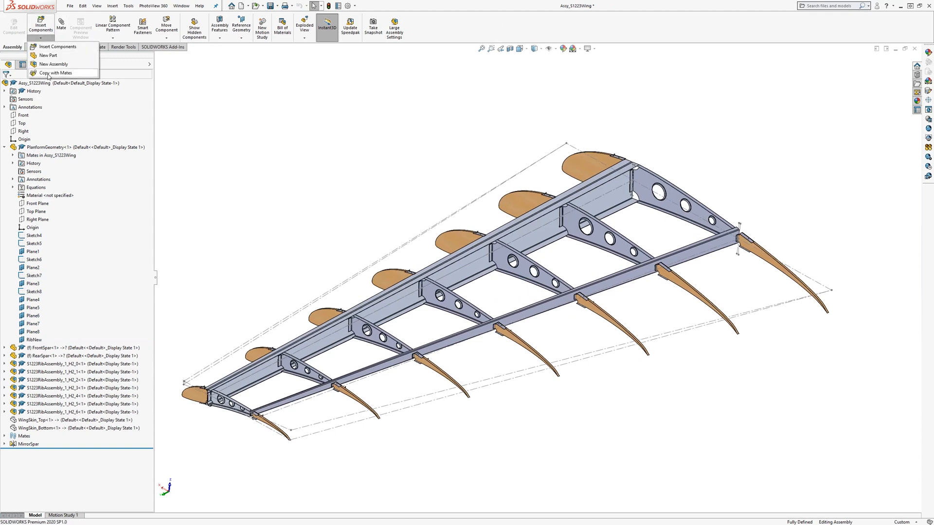
{"action": "left_click", "coordinate": [48, 40]}
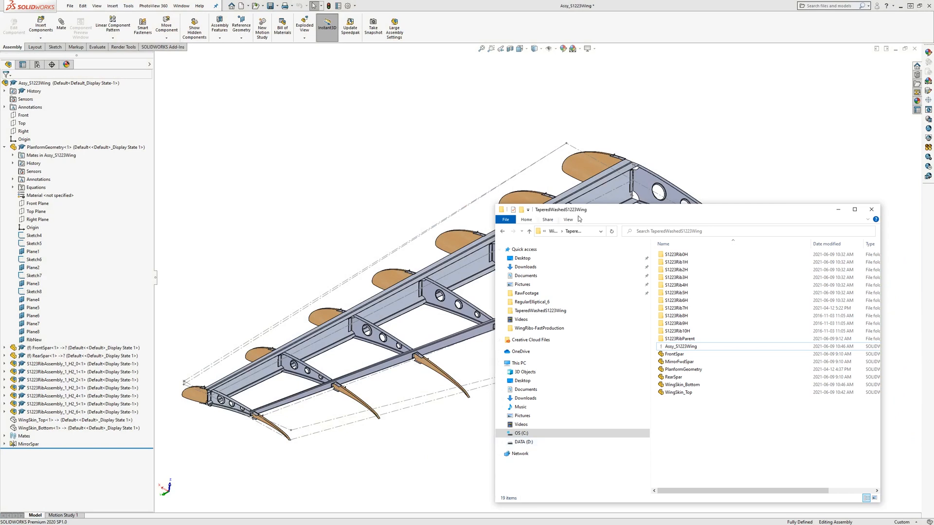
- Switch to File Explorer and check the files in the S1223Rib0H and S1223Rib1H folders of TaperedWashedS1223Wing
{"action": "left_click_drag", "start_coordinate": [611, 213], "coordinate": [583, 186]}
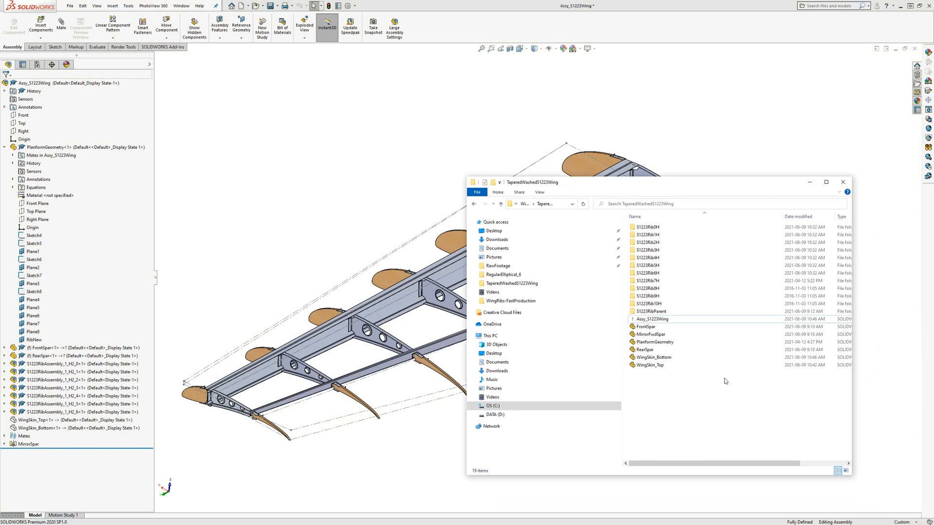
{"action": "left_click", "coordinate": [652, 228]}
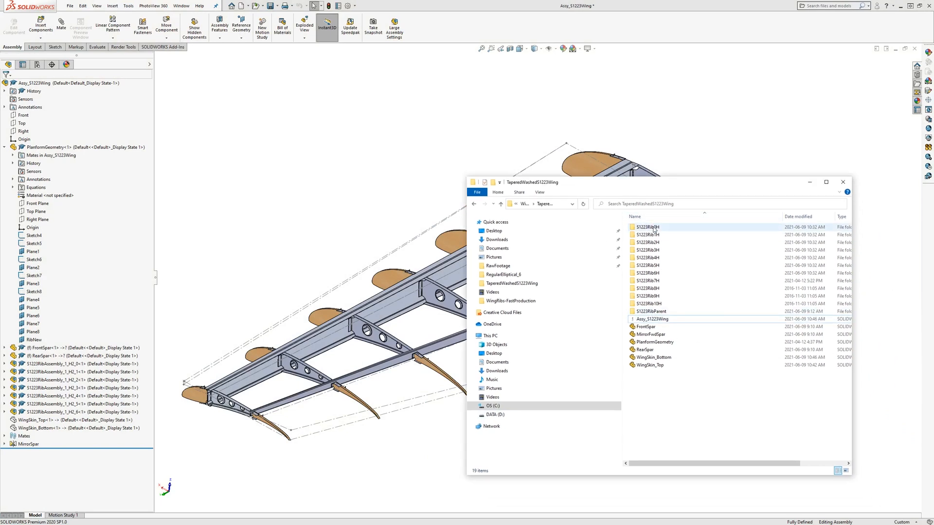
{"action": "double_click", "coordinate": [653, 229]}
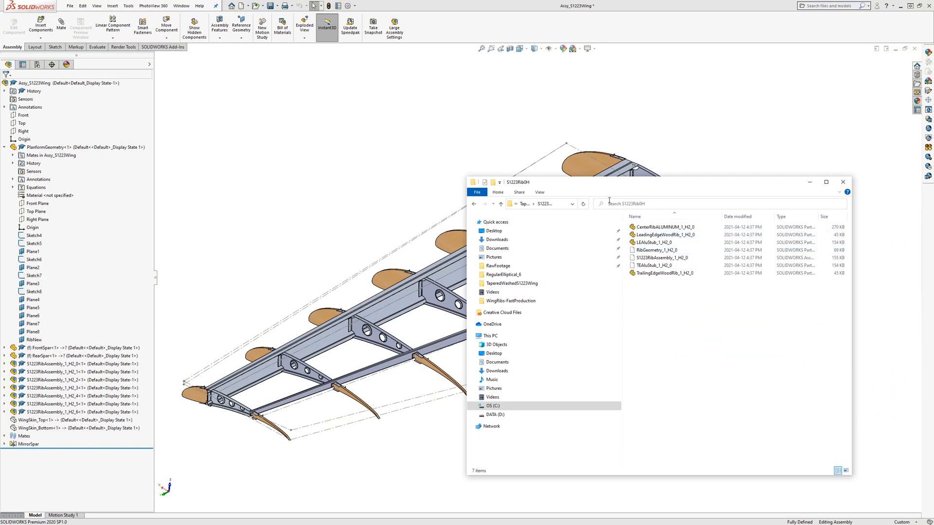
{"action": "left_click", "coordinate": [524, 205]}
{"action": "key", "text": "Down"}
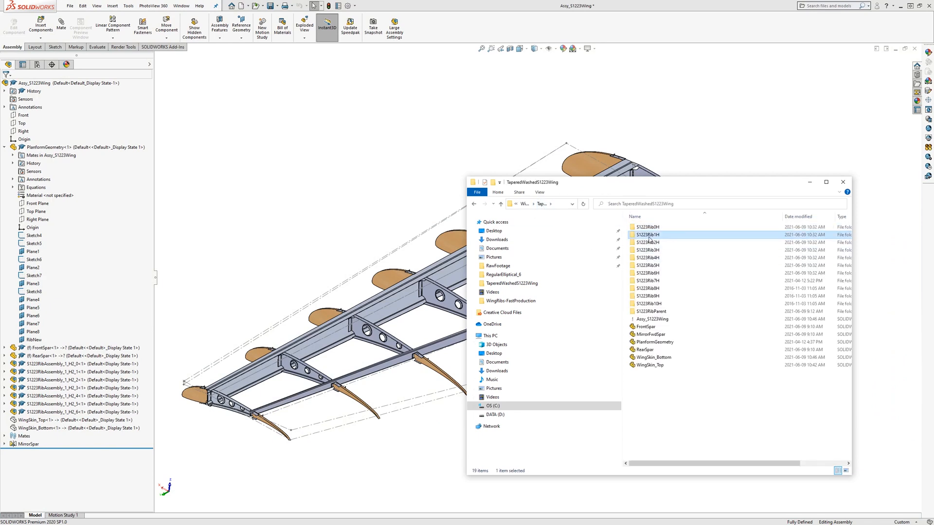
{"action": "key", "text": "Return"}
{"action": "left_click", "coordinate": [529, 204]}
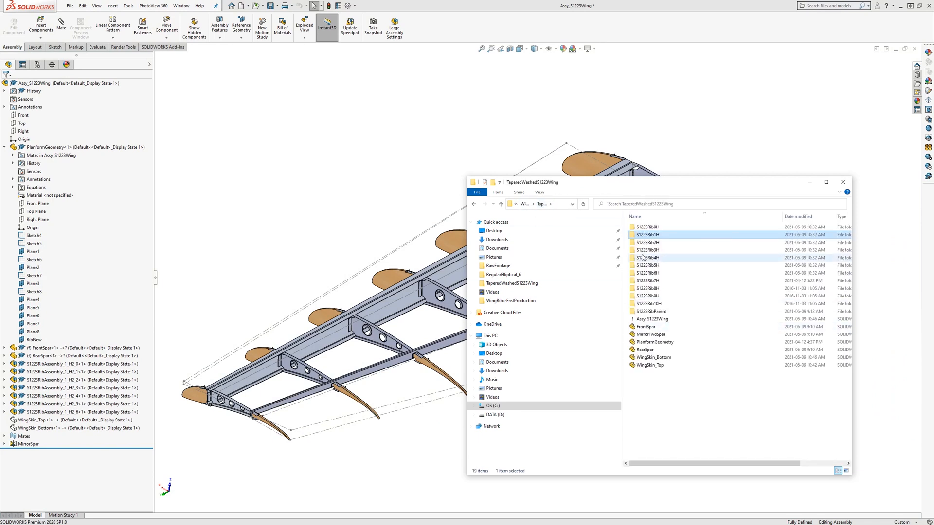
- Check the contents of the rib folders S1223Rib6H through S1223Rib10H and return to the TaperedWashedS1223Wing folder
{"action": "double_click", "coordinate": [648, 273]}
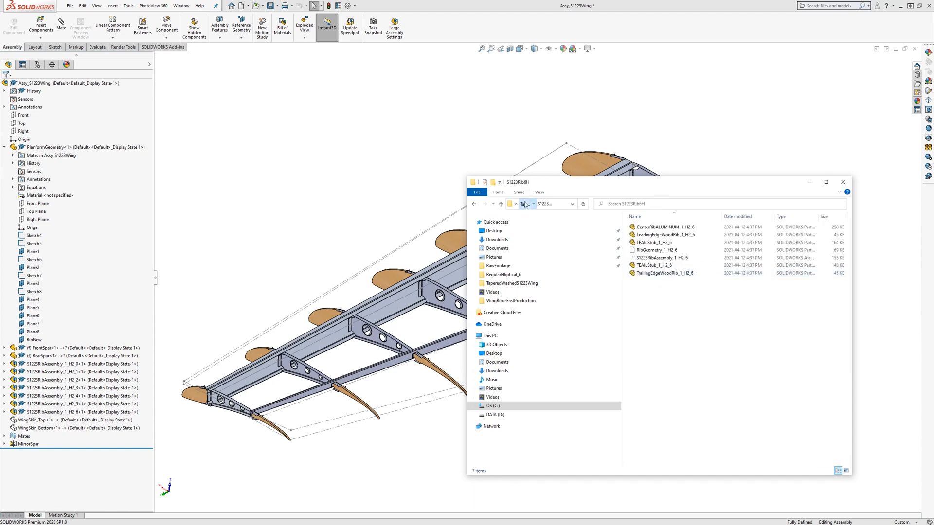
{"action": "left_click", "coordinate": [529, 204]}
{"action": "double_click", "coordinate": [644, 280]}
{"action": "left_click", "coordinate": [529, 204]}
{"action": "double_click", "coordinate": [652, 288]}
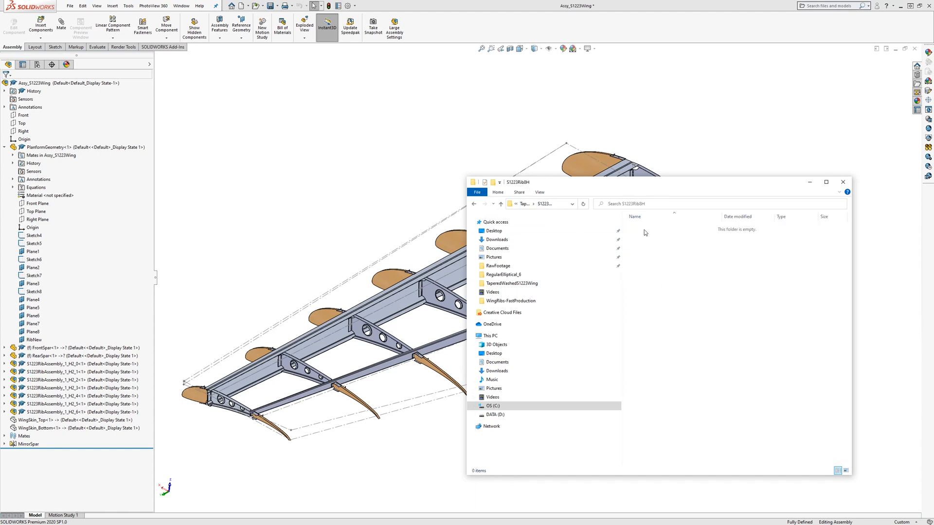
{"action": "left_click", "coordinate": [529, 204]}
{"action": "double_click", "coordinate": [647, 296]}
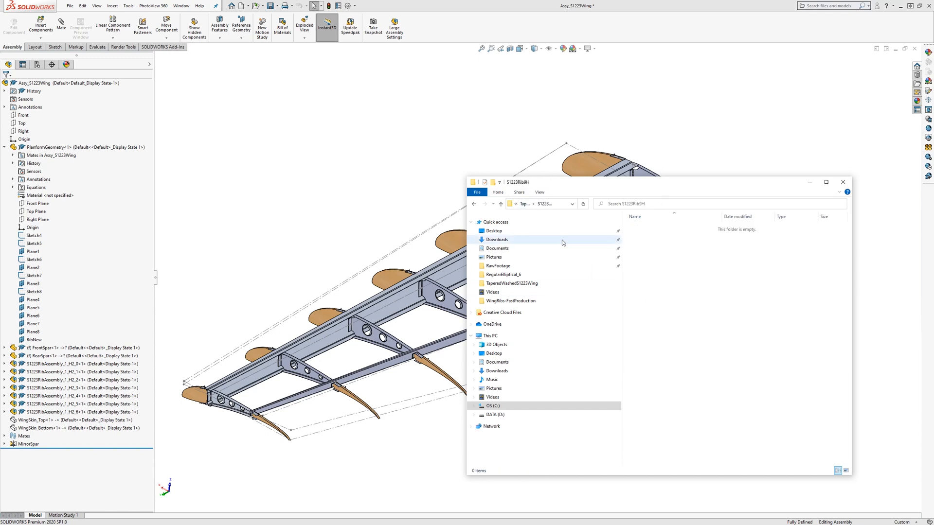
{"action": "left_click", "coordinate": [529, 204]}
{"action": "double_click", "coordinate": [649, 304]}
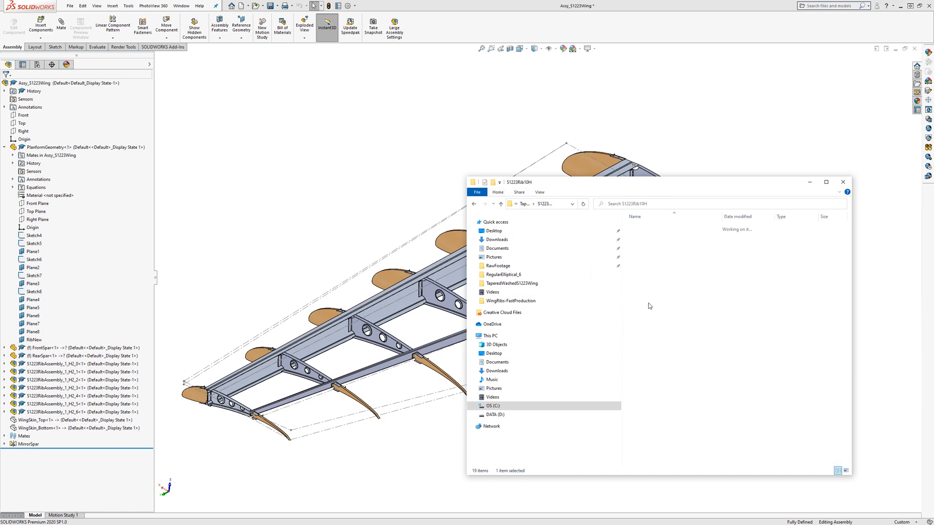
{"action": "left_click", "coordinate": [526, 204]}
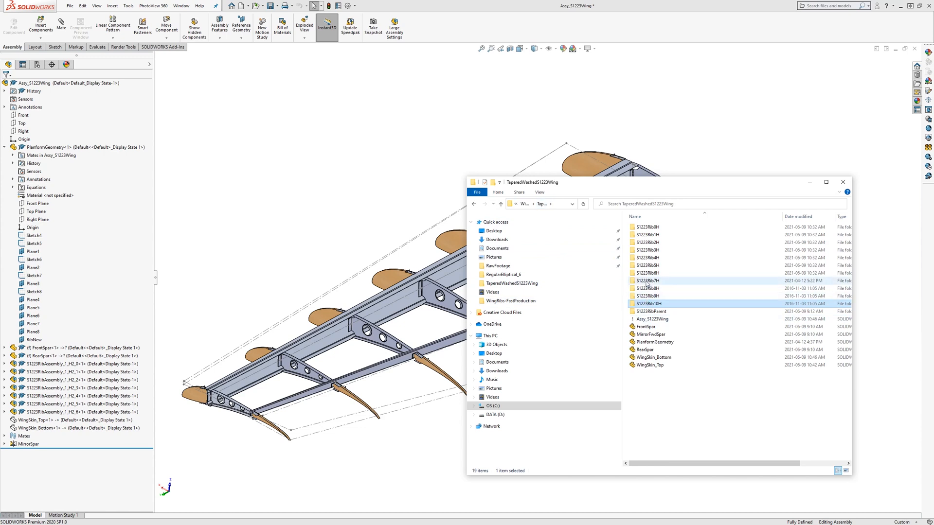
{"action": "left_click", "coordinate": [654, 381]}
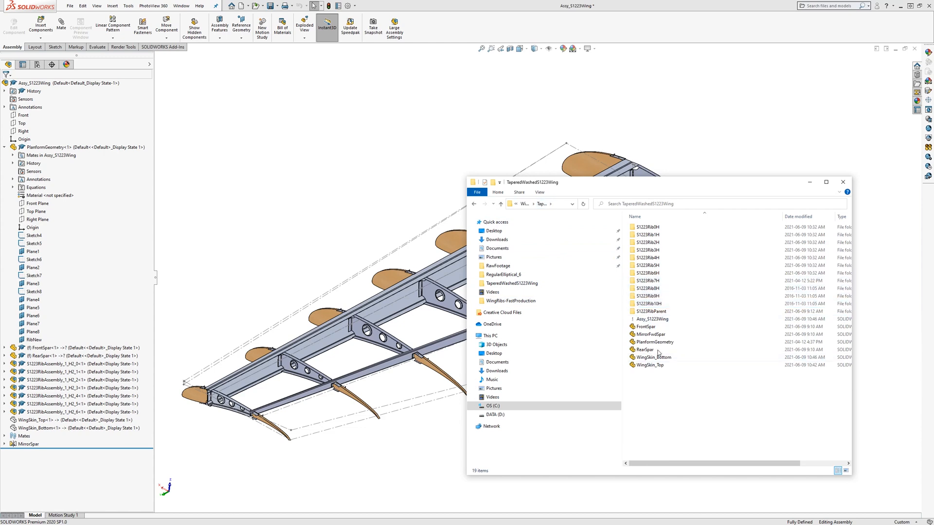
- Open S1223RibAssembly_1_H2 from the S1223RibParent folder in SOLIDWORKS without opening any referenced documents
{"action": "double_click", "coordinate": [658, 312]}
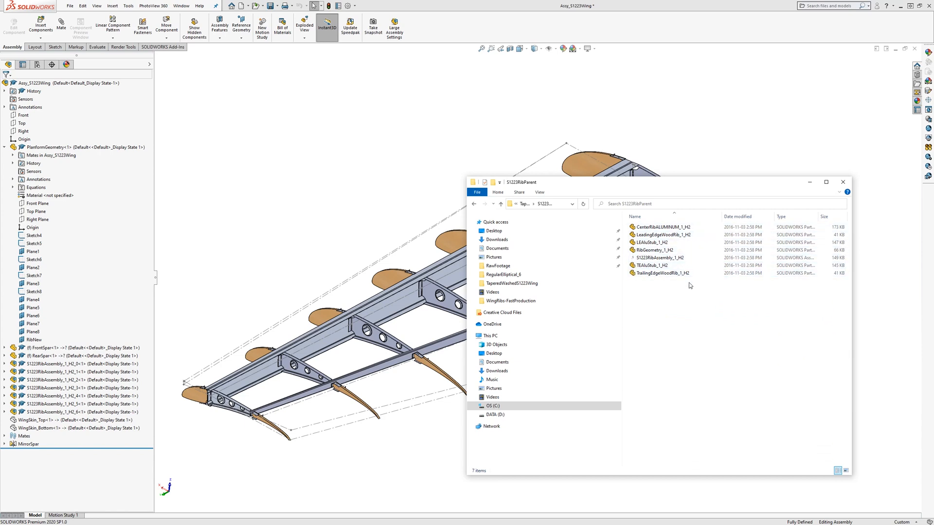
{"action": "double_click", "coordinate": [657, 258]}
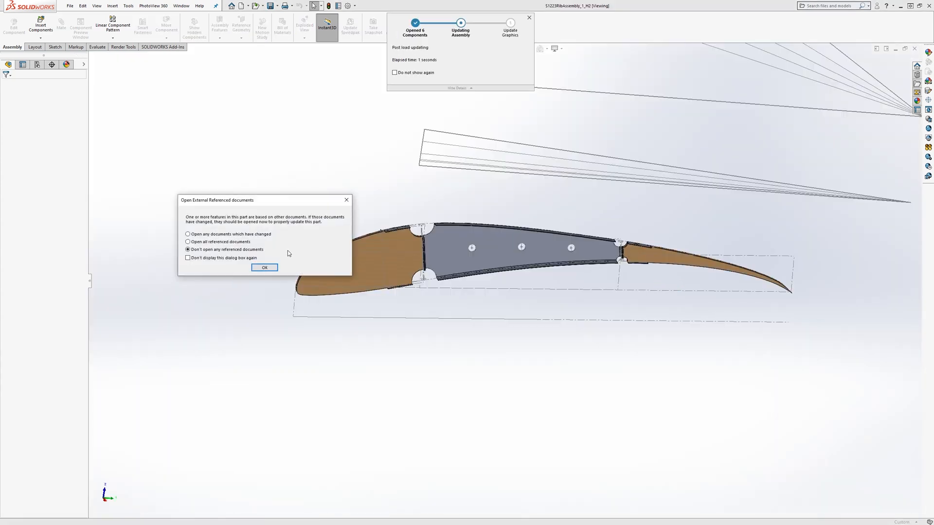
{"action": "left_click", "coordinate": [268, 269]}
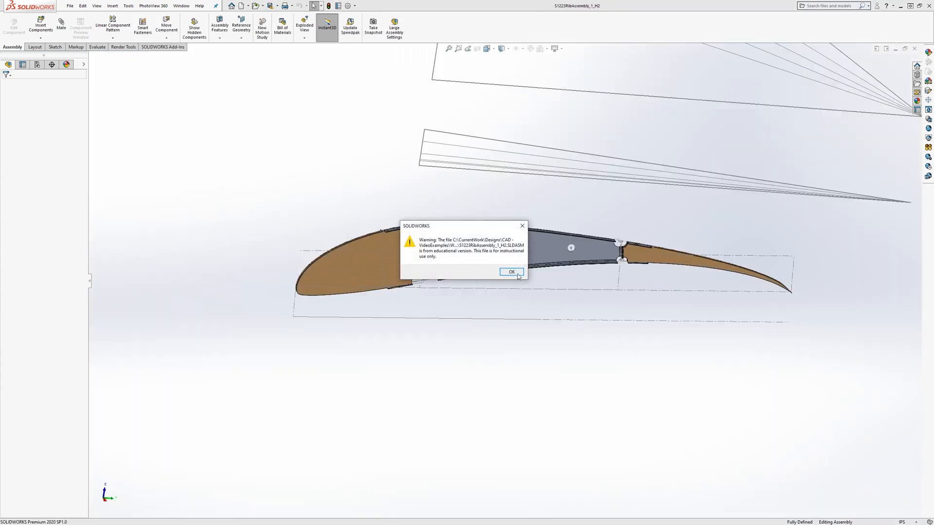
{"action": "left_click", "coordinate": [514, 275]}
- Examine the parent rib assembly's wood leading and trailing edges, aluminum center rib and stubs from several angles
{"action": "scroll", "coordinate": [593, 287], "scroll_direction": "up", "scroll_amount": 2}
{"action": "scroll", "coordinate": [627, 253], "scroll_direction": "down", "scroll_amount": 1}
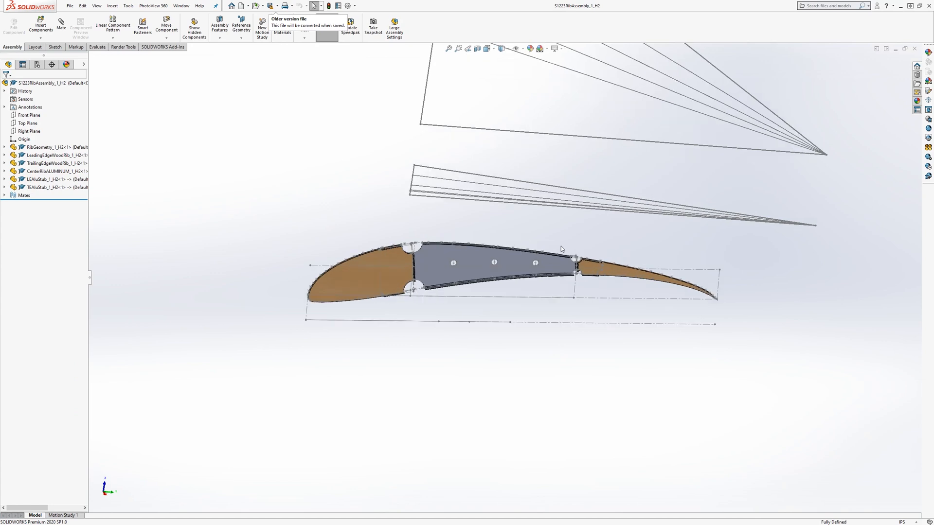
{"action": "mouse_move", "coordinate": [563, 249]}
{"action": "middle_mouse_down"}
{"action": "mouse_move", "coordinate": [567, 221]}
{"action": "mouse_move", "coordinate": [642, 309]}
{"action": "mouse_move", "coordinate": [535, 269]}
{"action": "middle_mouse_up"}
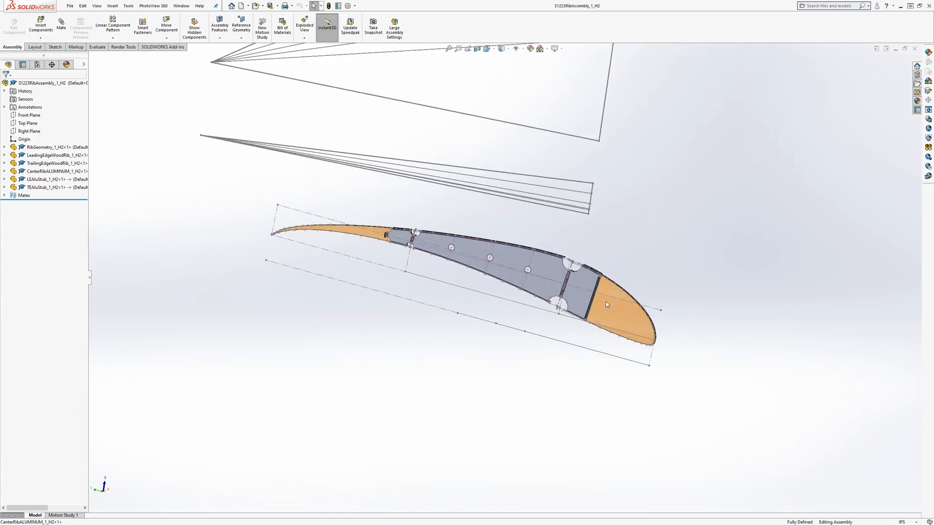
{"action": "middle_click_drag", "start_coordinate": [606, 302], "coordinate": [565, 323]}
{"action": "mouse_move", "coordinate": [484, 235]}
{"action": "middle_mouse_down"}
{"action": "mouse_move", "coordinate": [428, 230]}
{"action": "mouse_move", "coordinate": [715, 332]}
{"action": "mouse_move", "coordinate": [572, 259]}
{"action": "middle_mouse_up"}
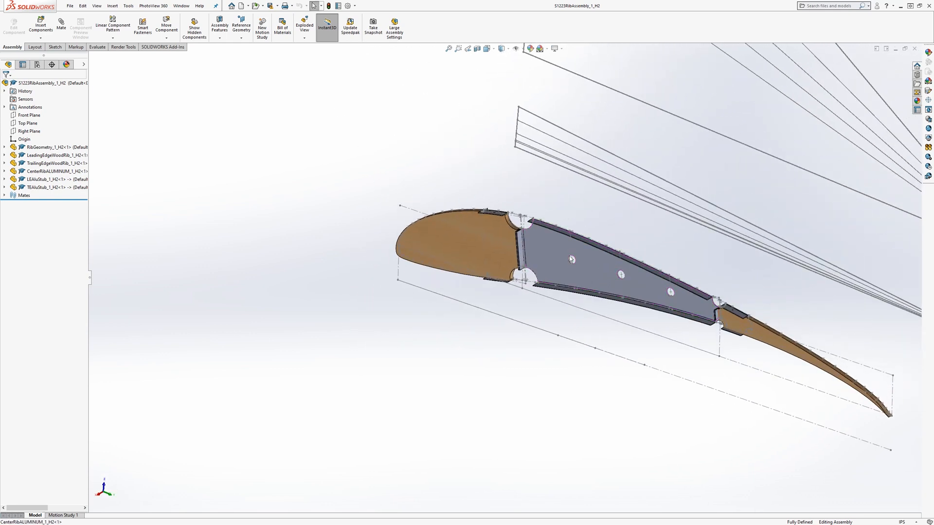
{"action": "middle_click_drag", "start_coordinate": [622, 286], "coordinate": [721, 336]}
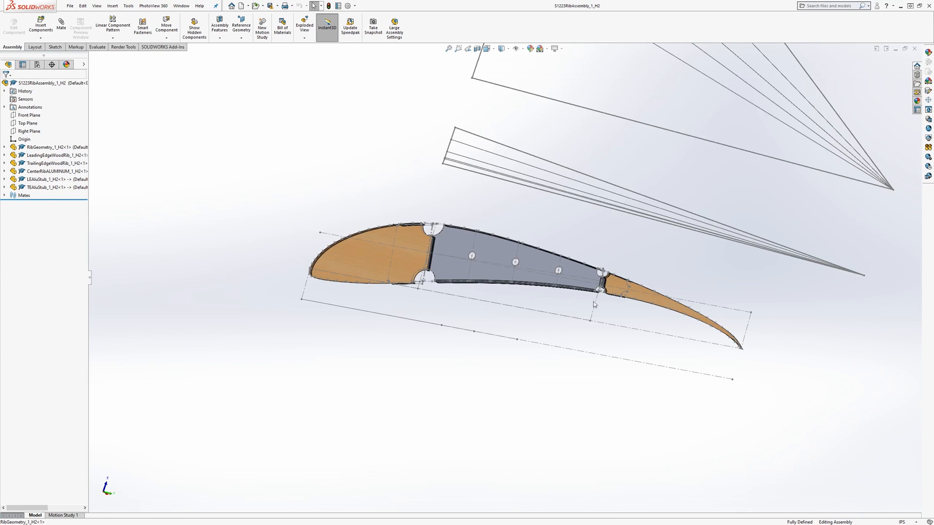
{"action": "mouse_move", "coordinate": [510, 276]}
{"action": "middle_mouse_down"}
{"action": "mouse_move", "coordinate": [531, 285]}
{"action": "mouse_move", "coordinate": [492, 270]}
{"action": "middle_mouse_up"}
{"action": "scroll", "coordinate": [464, 251], "scroll_direction": "down", "scroll_amount": 5}
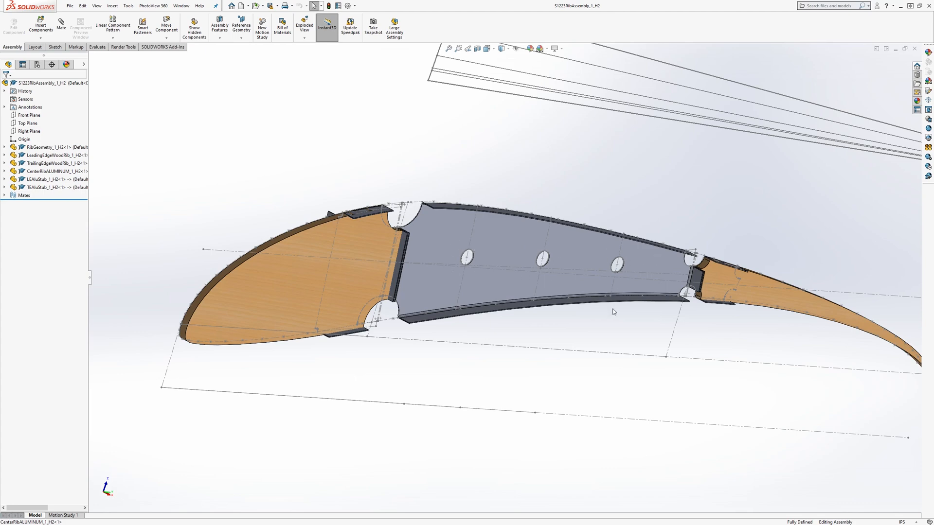
{"action": "scroll", "coordinate": [614, 311], "scroll_direction": "up", "scroll_amount": 2}
{"action": "middle_click_drag", "start_coordinate": [566, 302], "coordinate": [527, 243]}
{"action": "scroll", "coordinate": [544, 272], "scroll_direction": "up", "scroll_amount": 3}
{"action": "scroll", "coordinate": [544, 272], "scroll_direction": "down", "scroll_amount": 2}
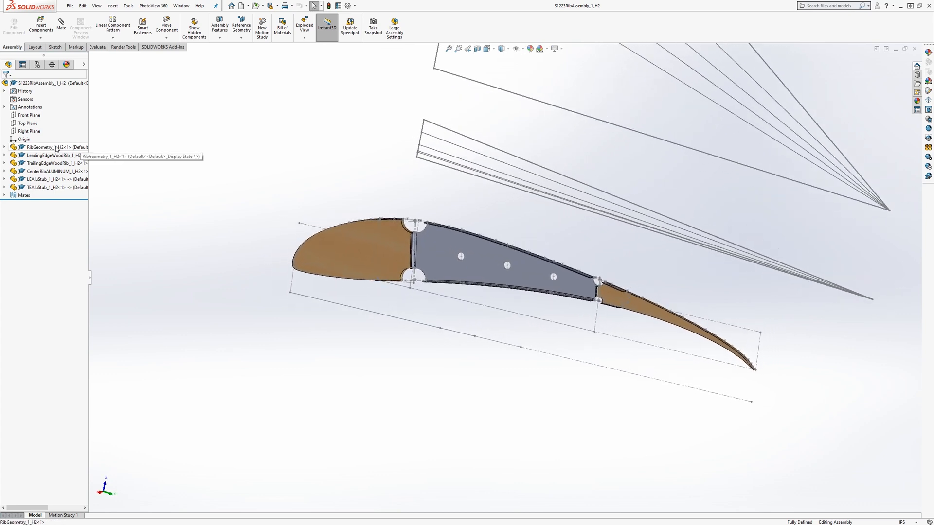
- Expand the RibGeometry part to look at its curve and sketches, widen the feature tree, and select the part
{"action": "left_click", "coordinate": [17, 150]}
{"action": "left_click", "coordinate": [4, 147]}
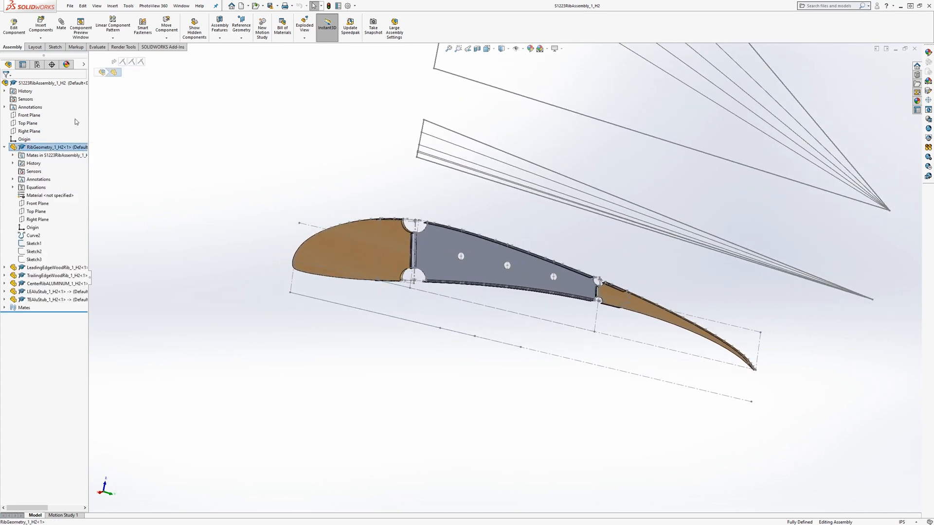
{"action": "left_click_drag", "start_coordinate": [89, 115], "coordinate": [175, 114]}
{"action": "key", "text": "Escape"}
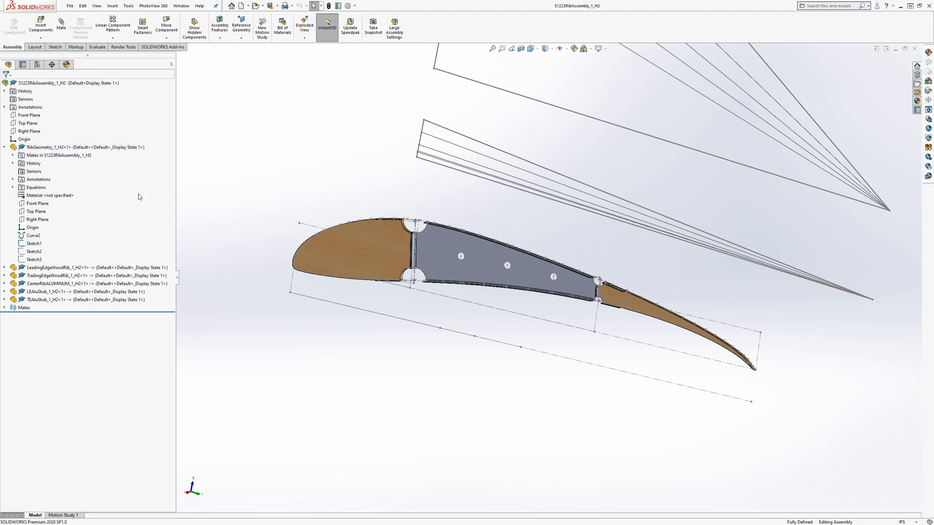
{"action": "left_click", "coordinate": [52, 148]}
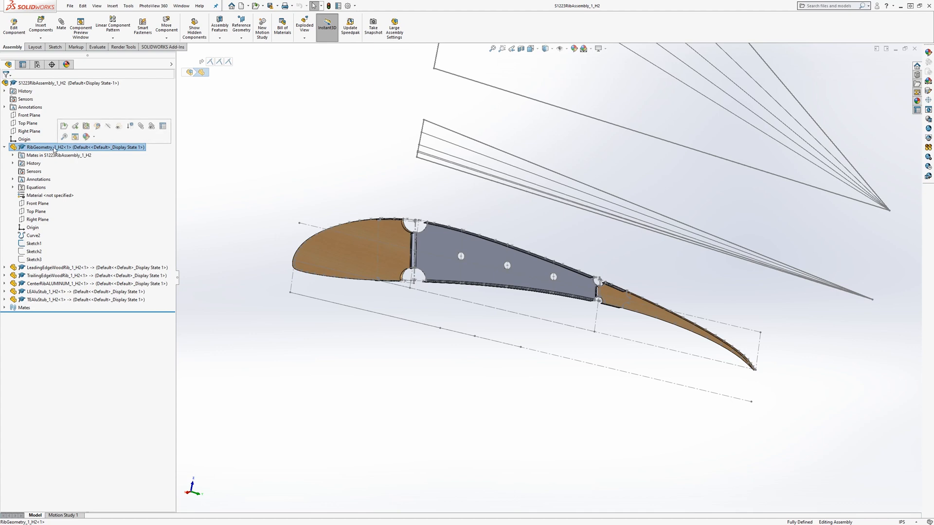
- Edit the RibGeometry part in the assembly and open its Sketch1 with the display of sketch relations turned off
{"action": "left_click", "coordinate": [73, 269]}
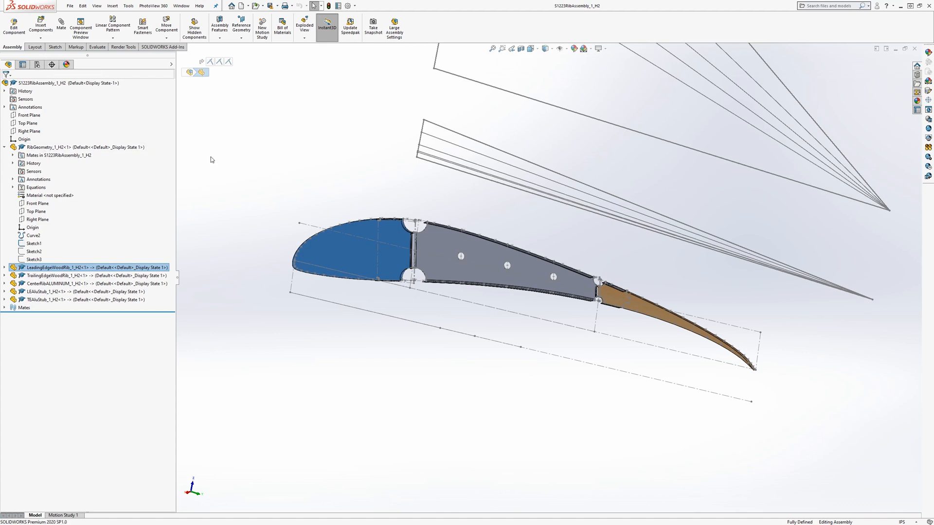
{"action": "key", "text": "Escape"}
{"action": "left_click", "coordinate": [58, 147]}
{"action": "left_click", "coordinate": [19, 33]}
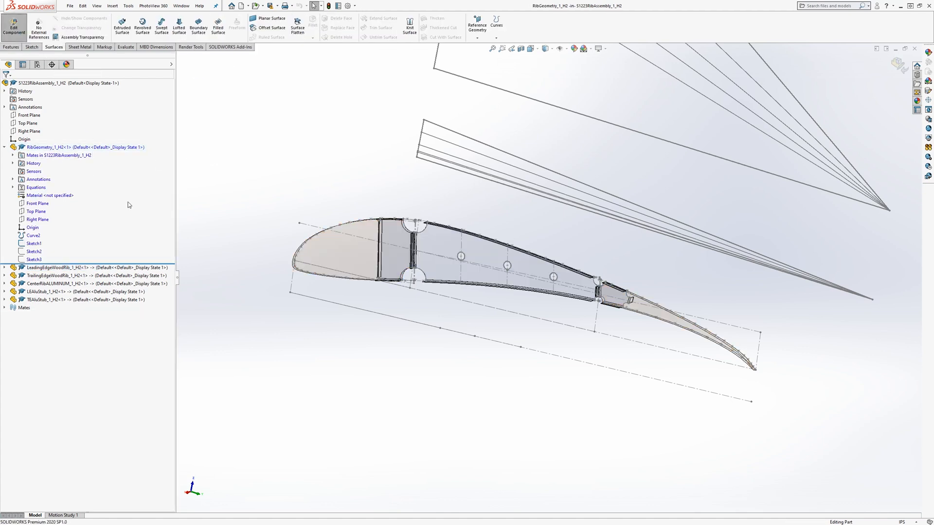
{"action": "left_click", "coordinate": [35, 243]}
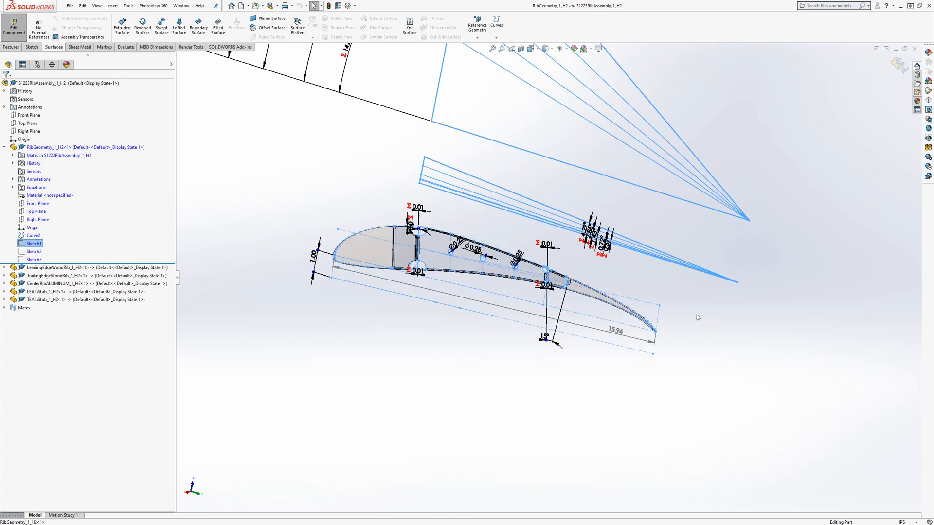
{"action": "left_click", "coordinate": [31, 47]}
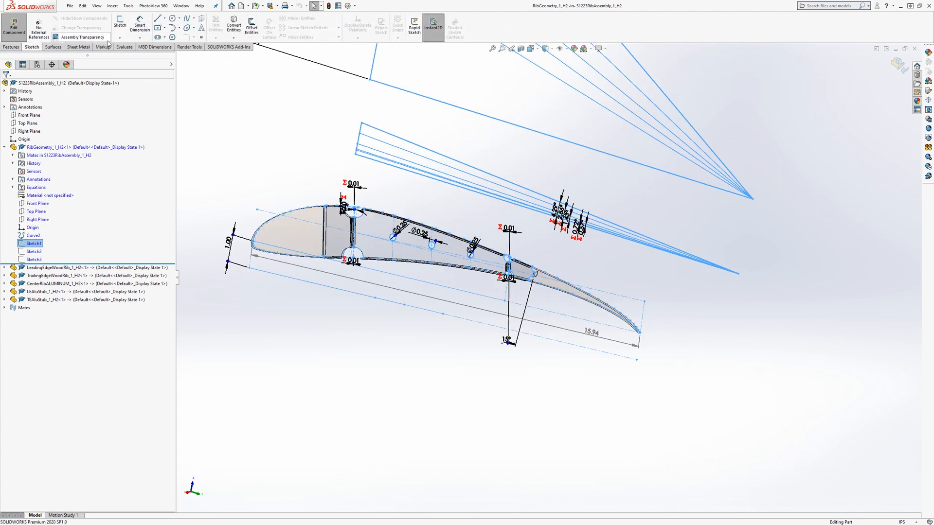
{"action": "left_click", "coordinate": [119, 26]}
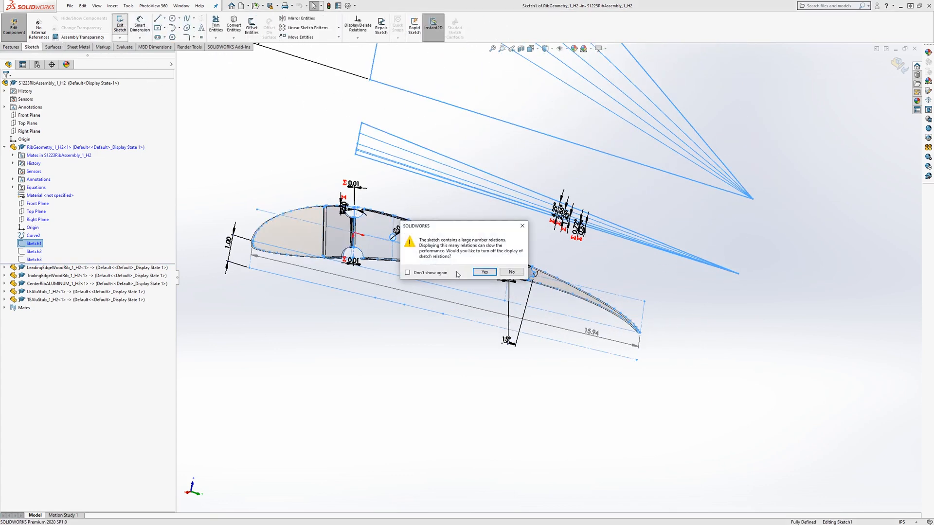
{"action": "left_click", "coordinate": [484, 272]}
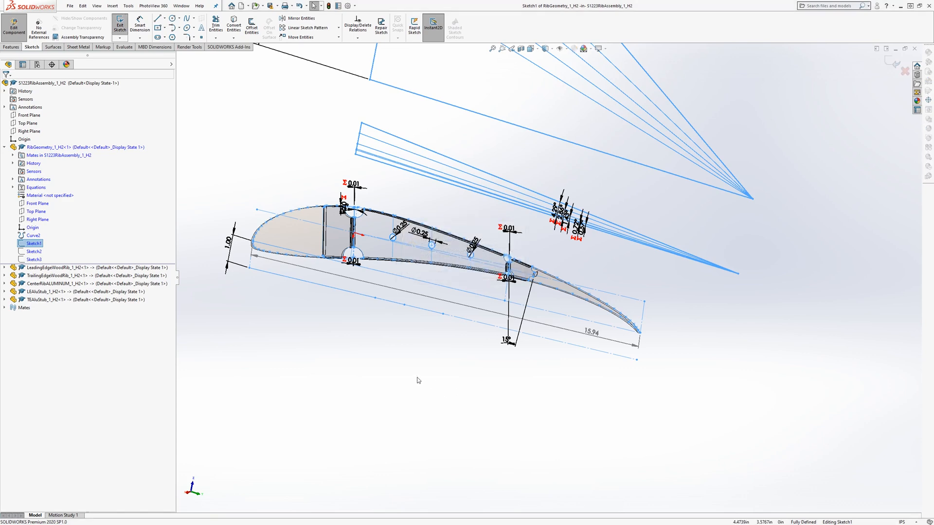
- Examine the airfoil profile, scaling triangles and angle dimensions in Sketch1 up close and as a whole
{"action": "mouse_move", "coordinate": [480, 313]}
{"action": "middle_mouse_down"}
{"action": "mouse_move", "coordinate": [553, 213]}
{"action": "mouse_move", "coordinate": [563, 234]}
{"action": "mouse_move", "coordinate": [509, 247]}
{"action": "mouse_move", "coordinate": [528, 265]}
{"action": "mouse_move", "coordinate": [564, 242]}
{"action": "middle_mouse_up"}
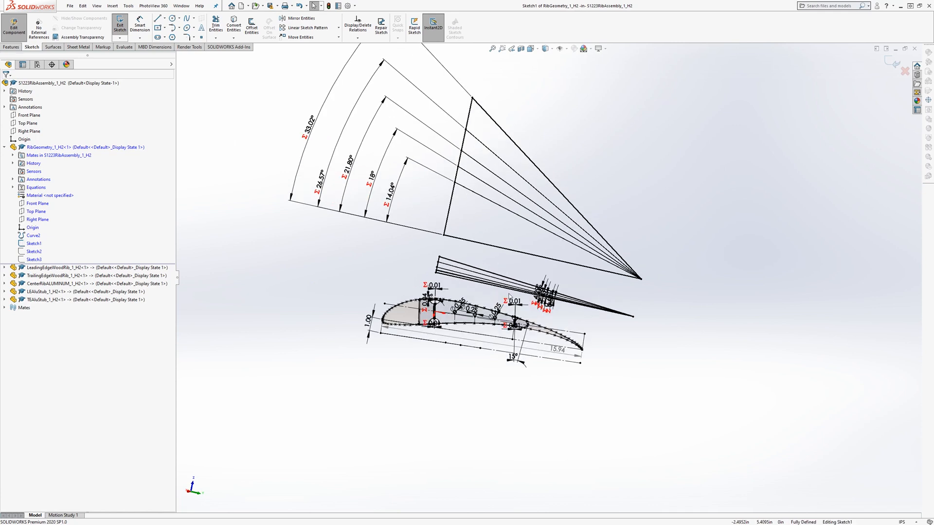
{"action": "middle_click_drag", "start_coordinate": [507, 294], "coordinate": [504, 305]}
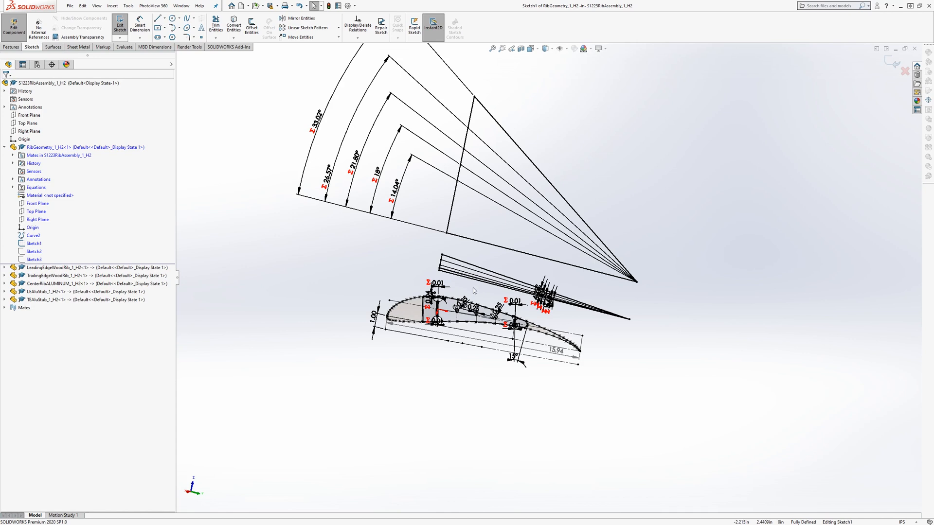
{"action": "mouse_move", "coordinate": [566, 279]}
{"action": "middle_mouse_down"}
{"action": "mouse_move", "coordinate": [481, 304]}
{"action": "mouse_move", "coordinate": [489, 303]}
{"action": "middle_mouse_up"}
{"action": "scroll", "coordinate": [498, 303], "scroll_direction": "down", "scroll_amount": 2}
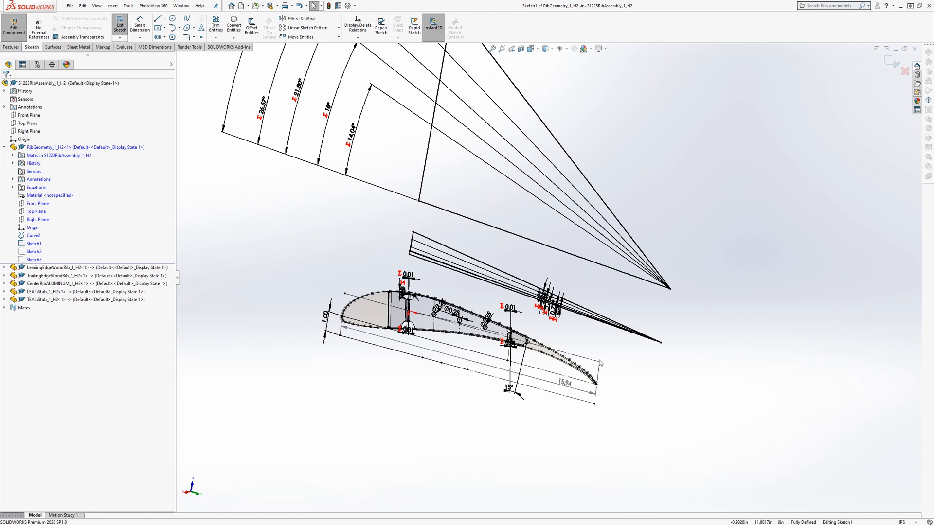
{"action": "scroll", "coordinate": [409, 320], "scroll_direction": "down", "scroll_amount": 5}
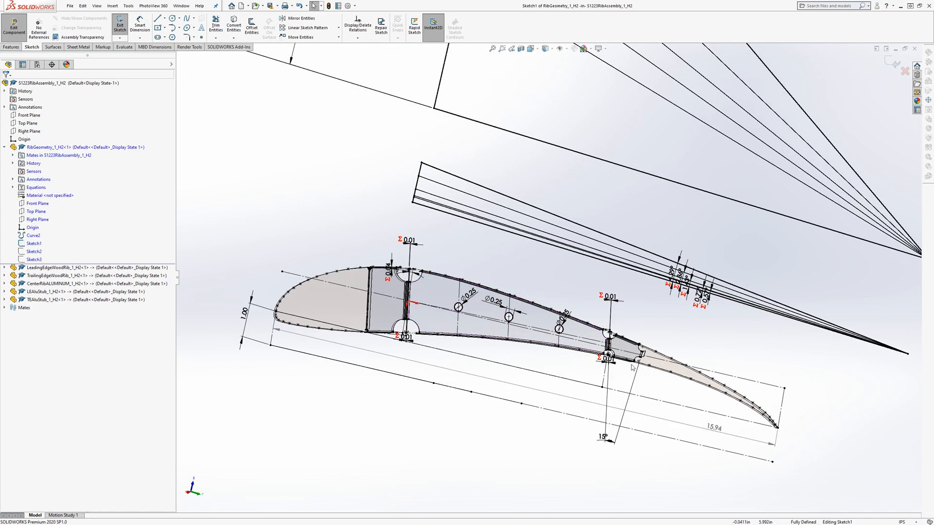
{"action": "scroll", "coordinate": [633, 364], "scroll_direction": "up", "scroll_amount": 3}
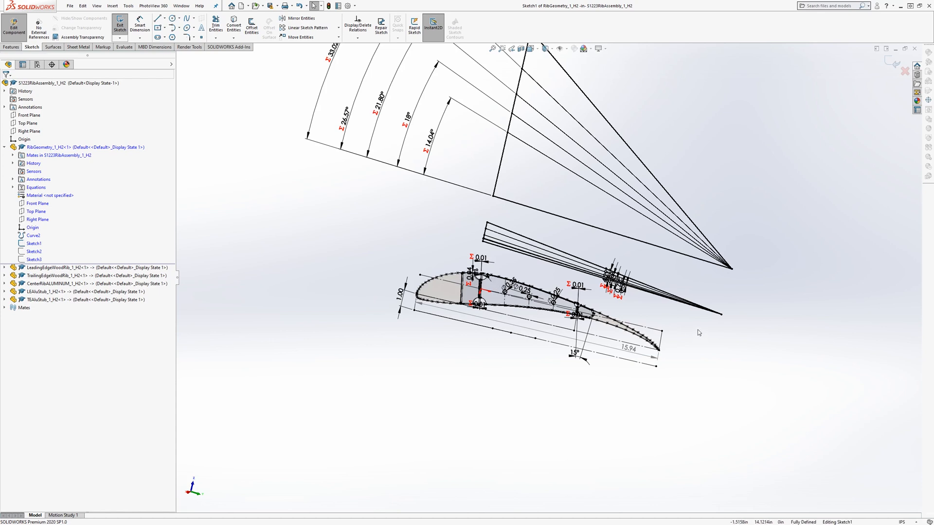
{"action": "scroll", "coordinate": [698, 330], "scroll_direction": "down", "scroll_amount": 3}
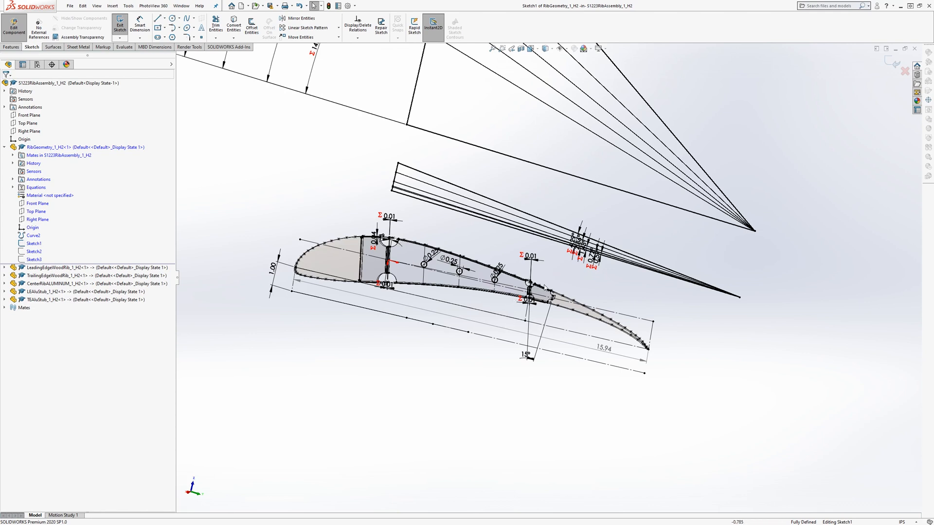
{"action": "scroll", "coordinate": [545, 287], "scroll_direction": "up", "scroll_amount": 2}
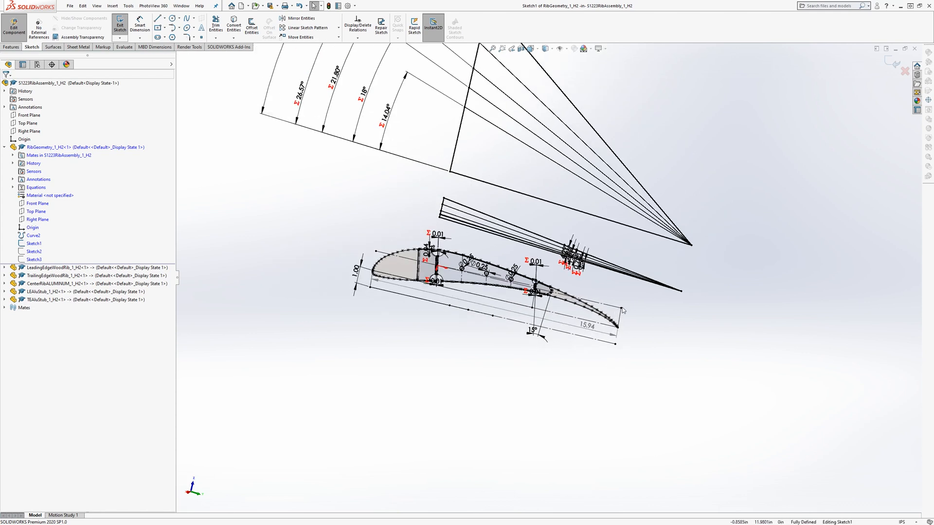
- Delete the Fix relation on the control point above the trailing edge, enlarge the airfoil to about 21.71 in chord, and return to the assembly
{"action": "left_click", "coordinate": [622, 310]}
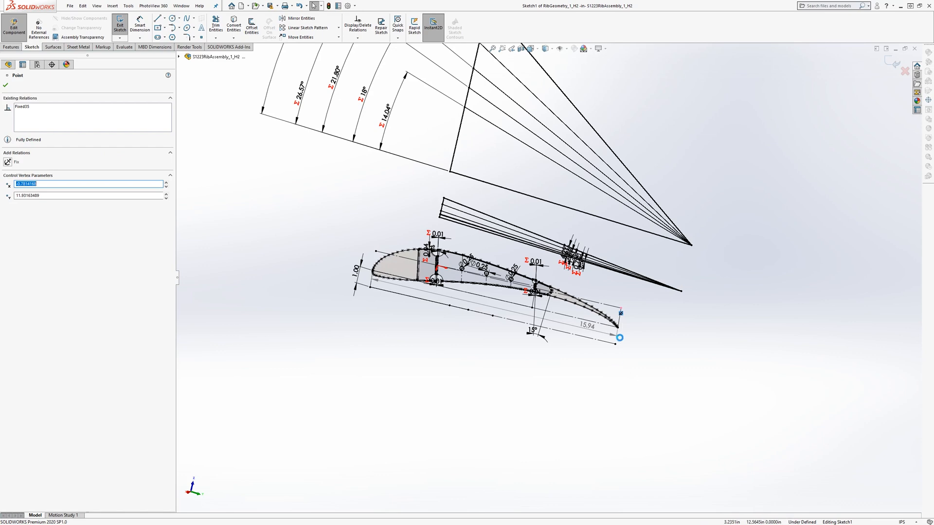
{"action": "key", "text": "Delete"}
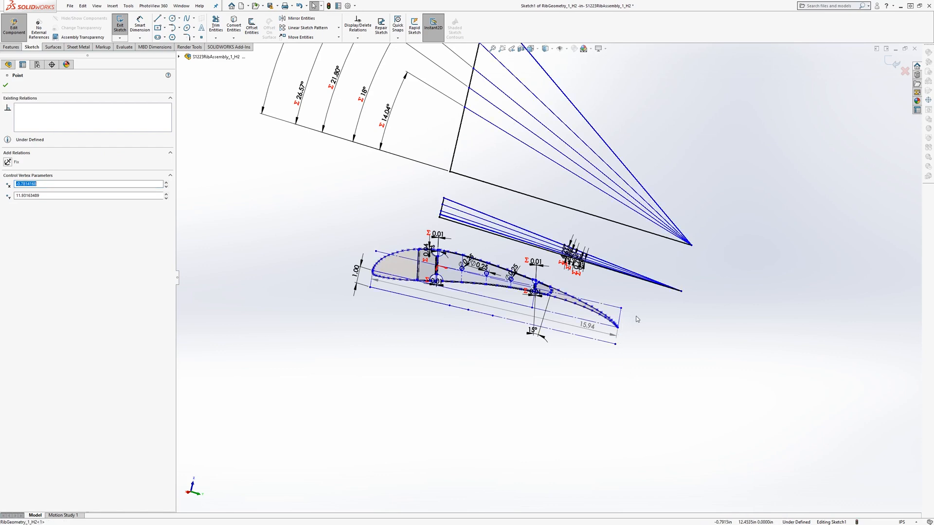
{"action": "mouse_move", "coordinate": [622, 309]}
{"action": "left_mouse_down"}
{"action": "mouse_move", "coordinate": [630, 331]}
{"action": "mouse_move", "coordinate": [690, 358]}
{"action": "mouse_move", "coordinate": [783, 374]}
{"action": "mouse_move", "coordinate": [789, 327]}
{"action": "mouse_move", "coordinate": [664, 286]}
{"action": "mouse_move", "coordinate": [505, 446]}
{"action": "mouse_move", "coordinate": [627, 408]}
{"action": "mouse_move", "coordinate": [608, 428]}
{"action": "mouse_move", "coordinate": [654, 370]}
{"action": "mouse_move", "coordinate": [647, 382]}
{"action": "mouse_move", "coordinate": [668, 390]}
{"action": "left_mouse_up"}
{"action": "left_click", "coordinate": [118, 27]}
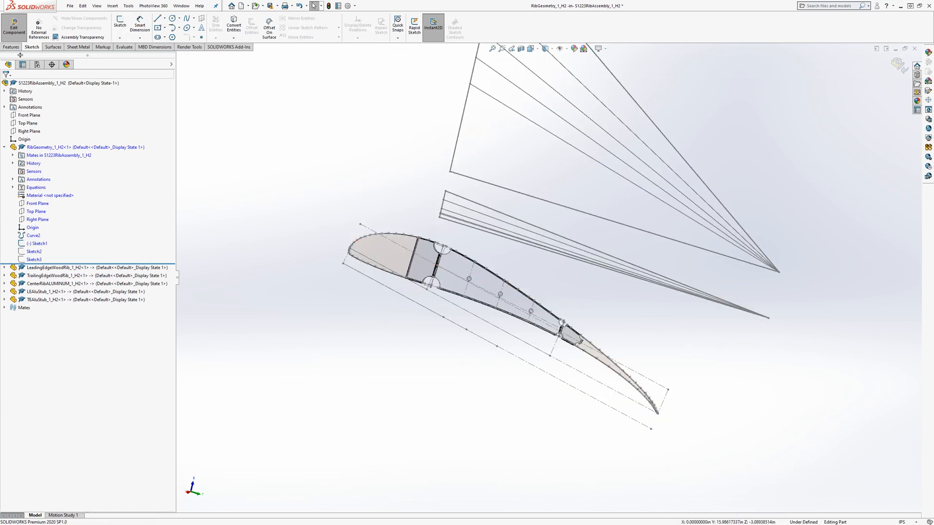
{"action": "left_click", "coordinate": [16, 29]}
{"action": "middle_click_drag", "start_coordinate": [575, 336], "coordinate": [524, 325]}
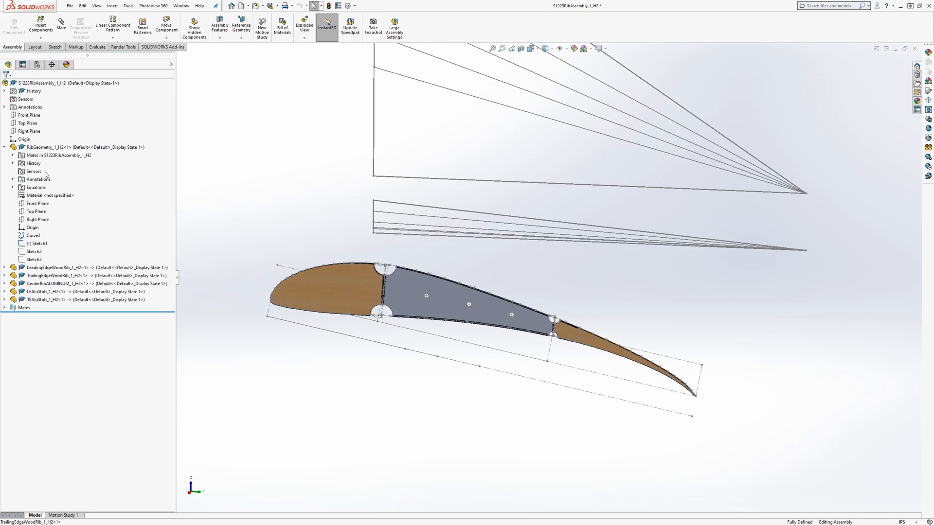
- Reopen RibGeometry's Sketch1, shrink the airfoil to about 7.34 in chord by its trailing-edge control point, and exit the sketch
{"action": "left_click", "coordinate": [42, 243]}
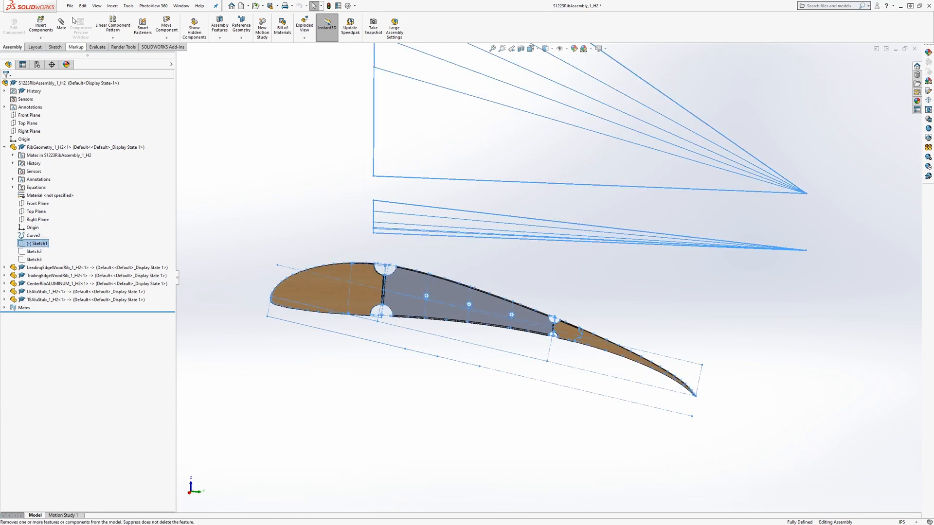
{"action": "left_click", "coordinate": [35, 147]}
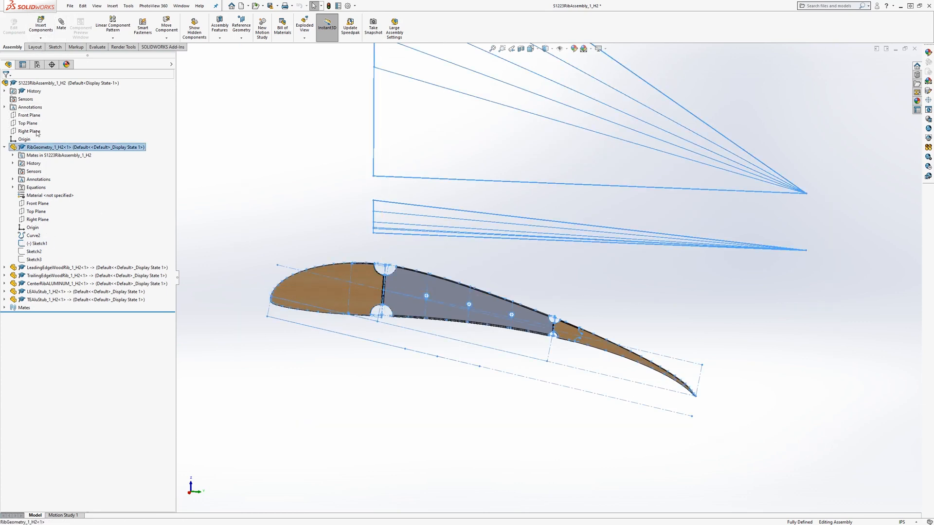
{"action": "left_click", "coordinate": [14, 27]}
{"action": "left_click", "coordinate": [40, 244]}
{"action": "left_click", "coordinate": [45, 222]}
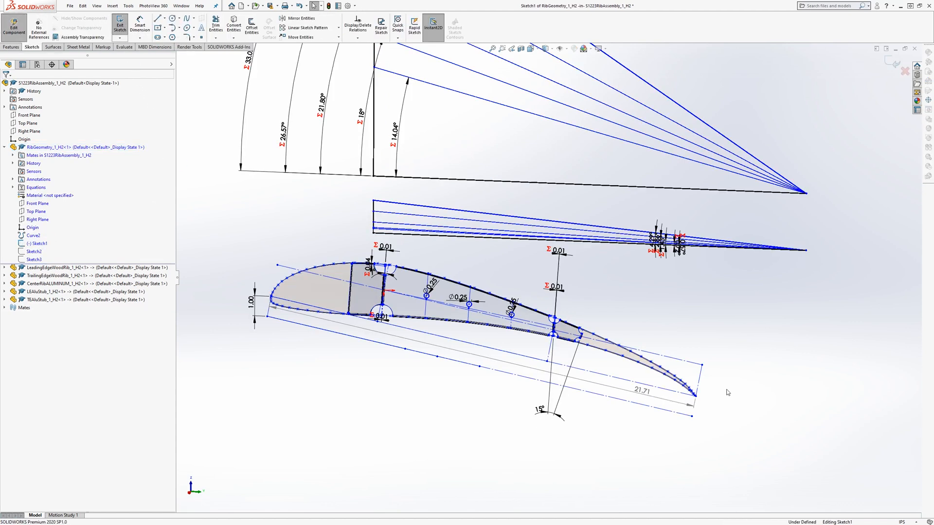
{"action": "mouse_move", "coordinate": [703, 368]}
{"action": "left_mouse_down"}
{"action": "mouse_move", "coordinate": [652, 377]}
{"action": "mouse_move", "coordinate": [539, 347]}
{"action": "mouse_move", "coordinate": [524, 322]}
{"action": "mouse_move", "coordinate": [491, 312]}
{"action": "left_mouse_up"}
{"action": "scroll", "coordinate": [428, 296], "scroll_direction": "down", "scroll_amount": 1}
{"action": "scroll", "coordinate": [428, 296], "scroll_direction": "down", "scroll_amount": 3}
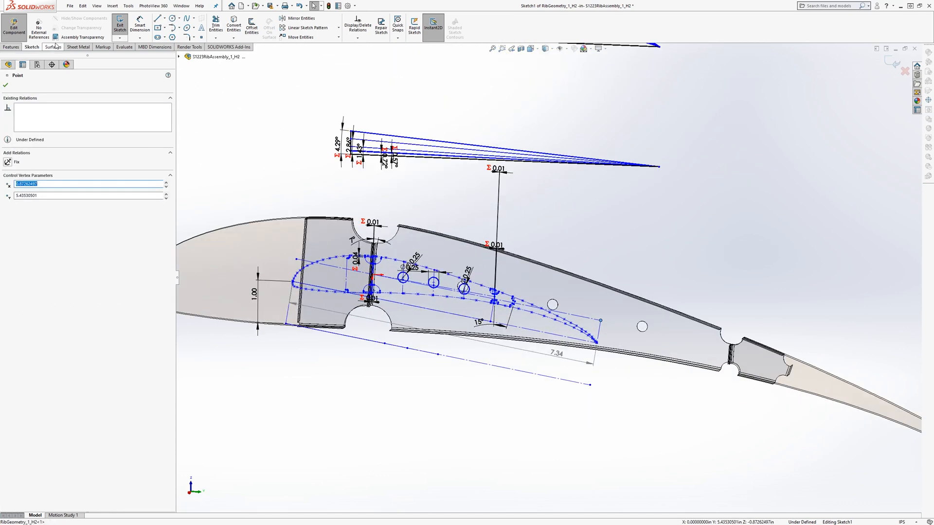
{"action": "left_click", "coordinate": [120, 27]}
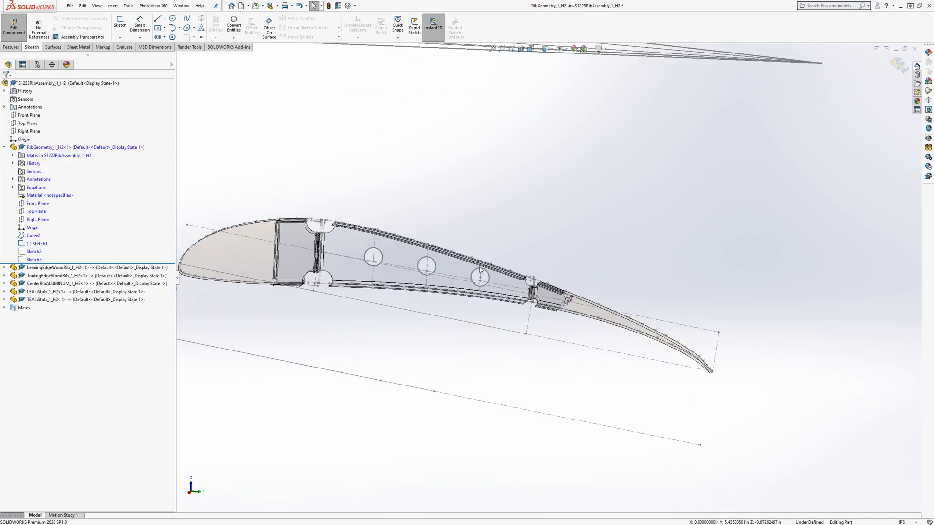
{"action": "scroll", "coordinate": [480, 270], "scroll_direction": "down", "scroll_amount": 2}
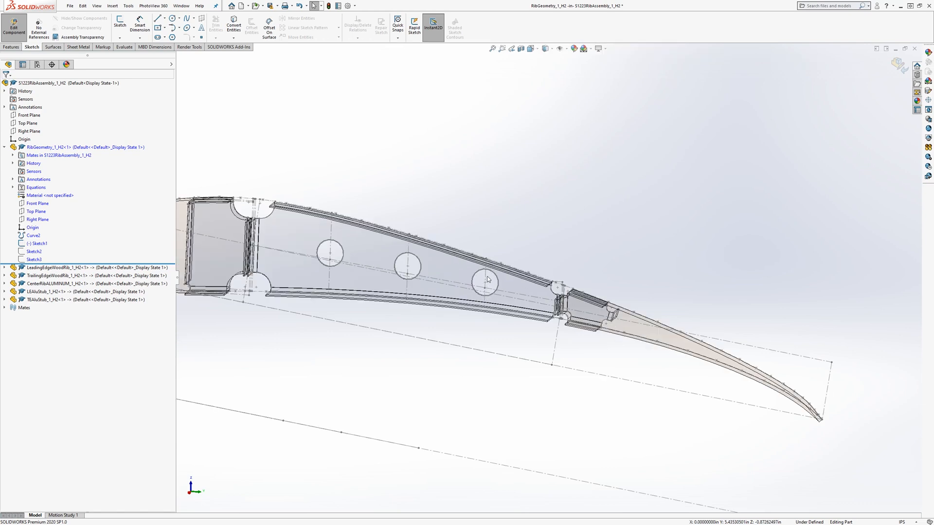
{"action": "scroll", "coordinate": [509, 341], "scroll_direction": "up", "scroll_amount": 5}
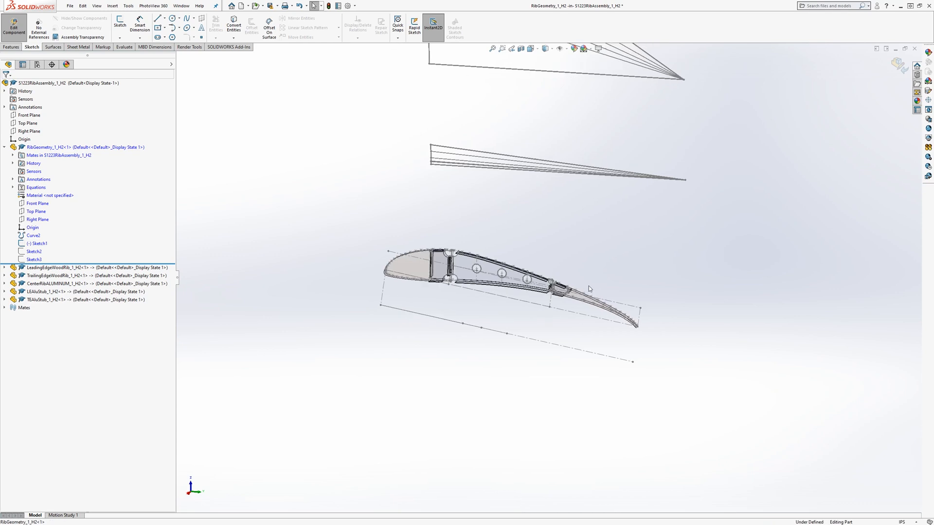
{"action": "scroll", "coordinate": [589, 289], "scroll_direction": "down", "scroll_amount": 2}
- Edit Sketch1 again, resize and rotate the airfoil to about 13.43 in chord, and fix its trailing-edge control point
{"action": "left_click", "coordinate": [42, 243]}
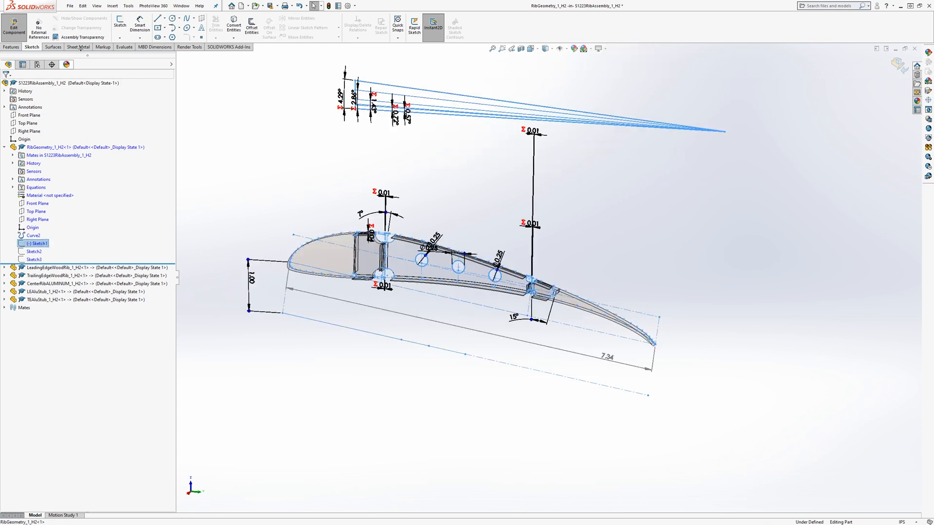
{"action": "left_click", "coordinate": [119, 24]}
{"action": "scroll", "coordinate": [617, 306], "scroll_direction": "up", "scroll_amount": 2}
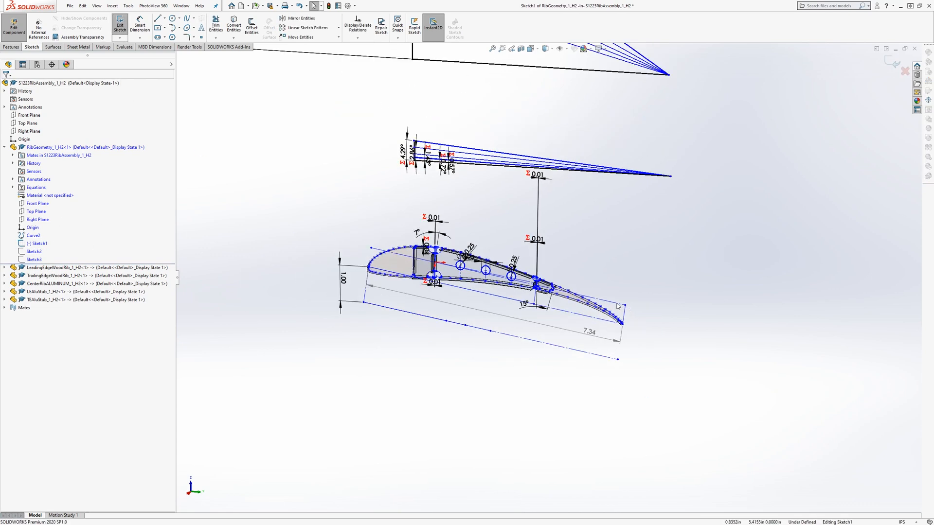
{"action": "scroll", "coordinate": [442, 251], "scroll_direction": "down", "scroll_amount": 6}
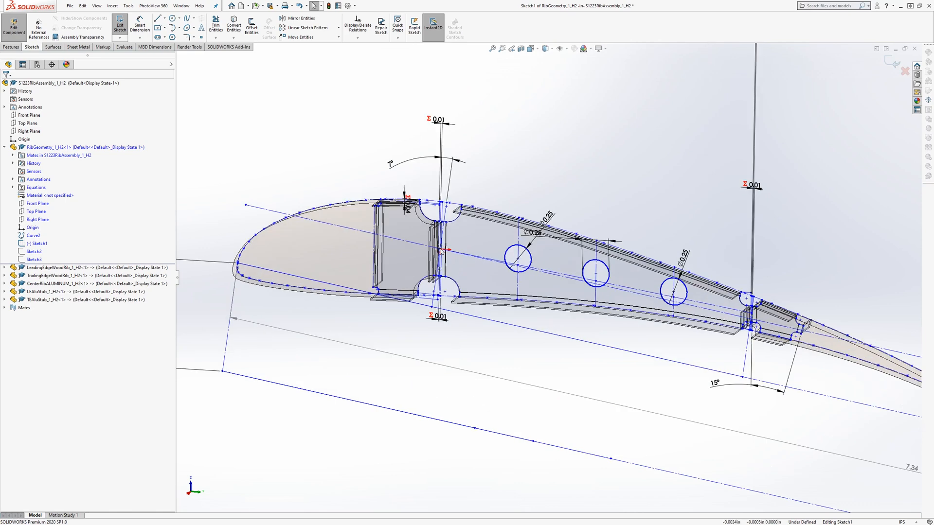
{"action": "scroll", "coordinate": [728, 353], "scroll_direction": "up", "scroll_amount": 5}
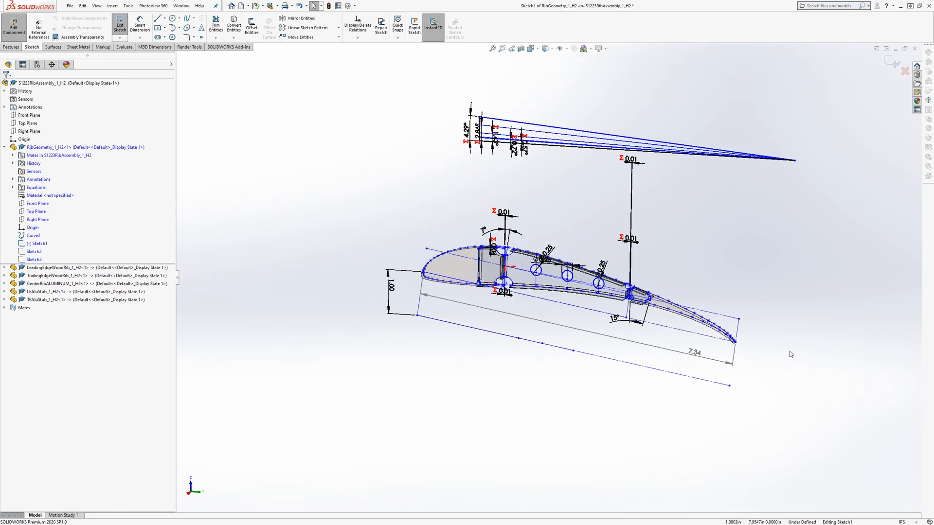
{"action": "mouse_move", "coordinate": [706, 312]}
{"action": "left_mouse_down"}
{"action": "mouse_move", "coordinate": [805, 308]}
{"action": "mouse_move", "coordinate": [833, 327]}
{"action": "mouse_move", "coordinate": [792, 418]}
{"action": "mouse_move", "coordinate": [854, 417]}
{"action": "left_mouse_up"}
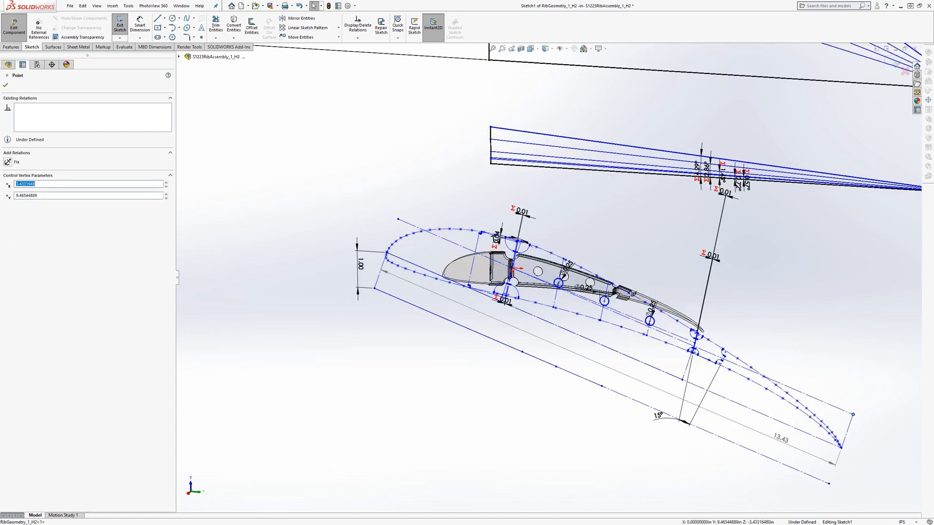
{"action": "left_click", "coordinate": [8, 162]}
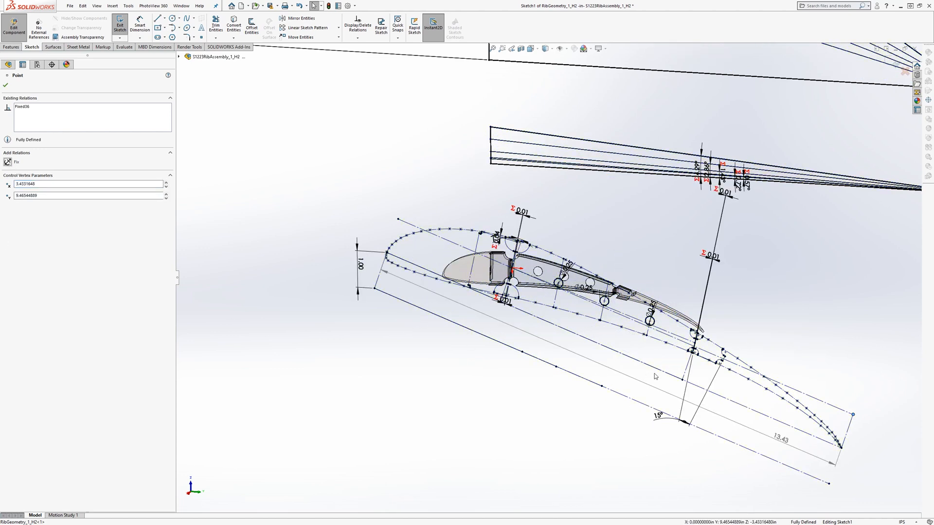
- Delete the Fix relation on the control point above the trailing edge, and resize and rotate the airfoil to about 18.35 in chord
{"action": "scroll", "coordinate": [716, 365], "scroll_direction": "up", "scroll_amount": 3}
{"action": "scroll", "coordinate": [611, 266], "scroll_direction": "down", "scroll_amount": 4}
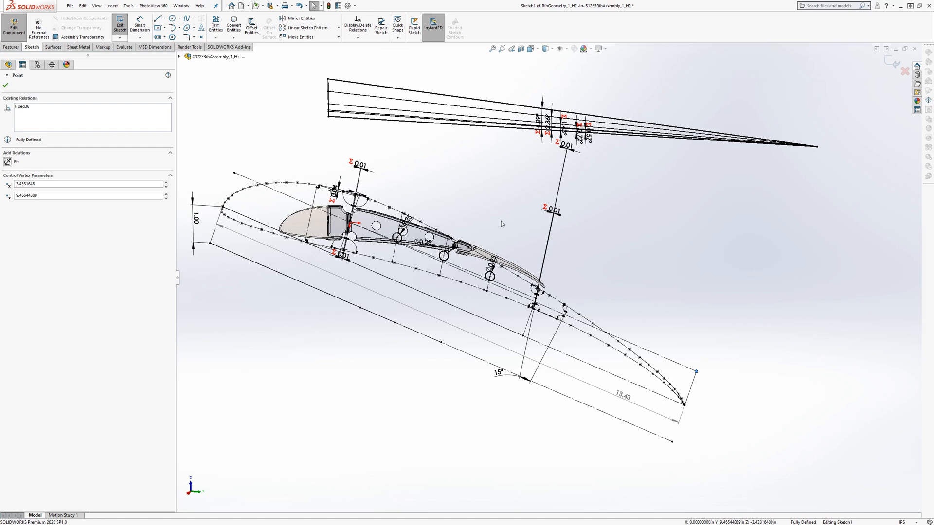
{"action": "scroll", "coordinate": [501, 221], "scroll_direction": "up", "scroll_amount": 2}
{"action": "scroll", "coordinate": [528, 225], "scroll_direction": "up", "scroll_amount": 2}
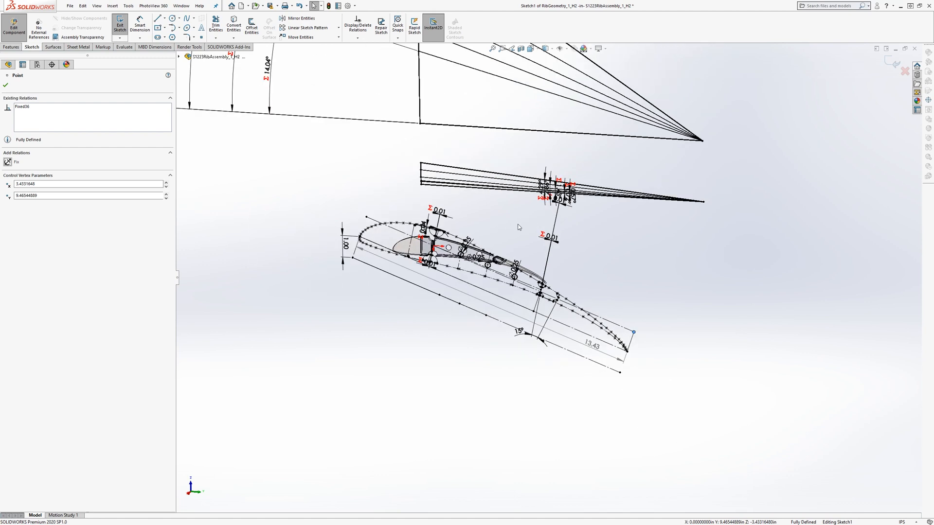
{"action": "scroll", "coordinate": [517, 224], "scroll_direction": "down", "scroll_amount": 1}
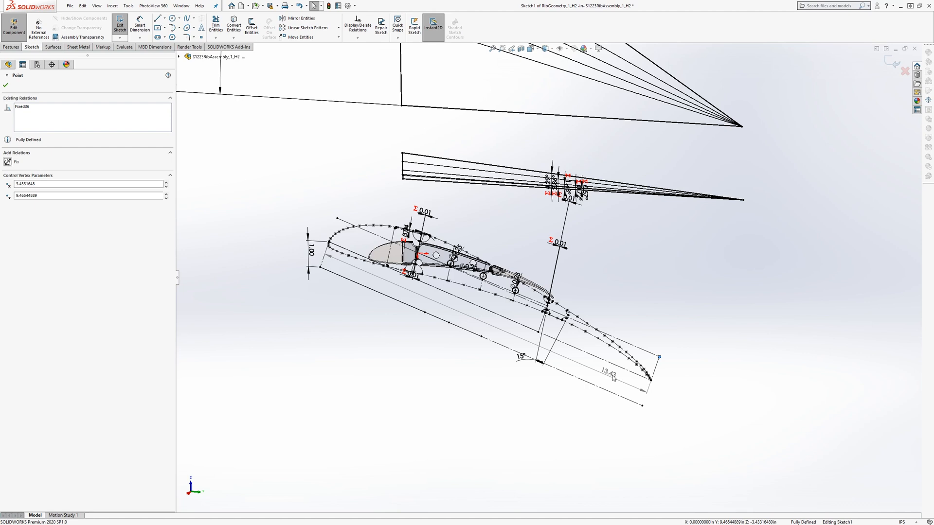
{"action": "left_click", "coordinate": [689, 353]}
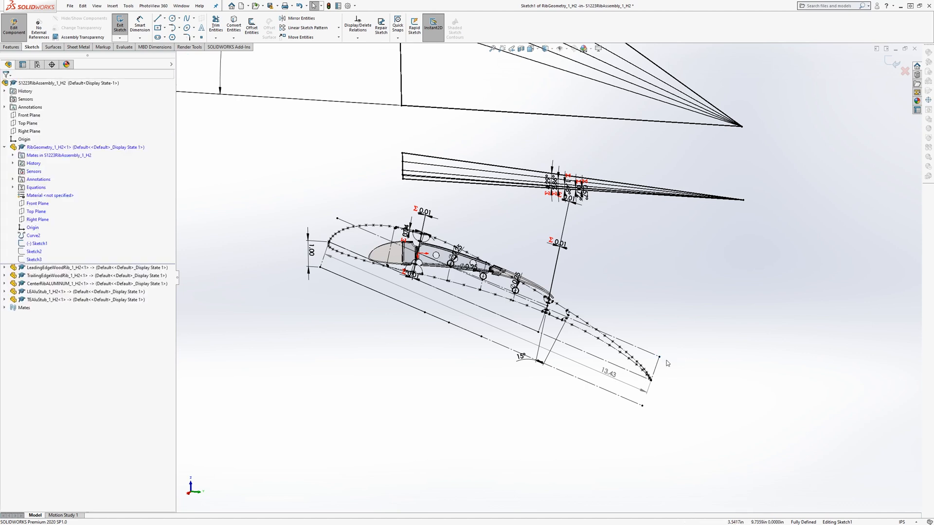
{"action": "left_click", "coordinate": [660, 361]}
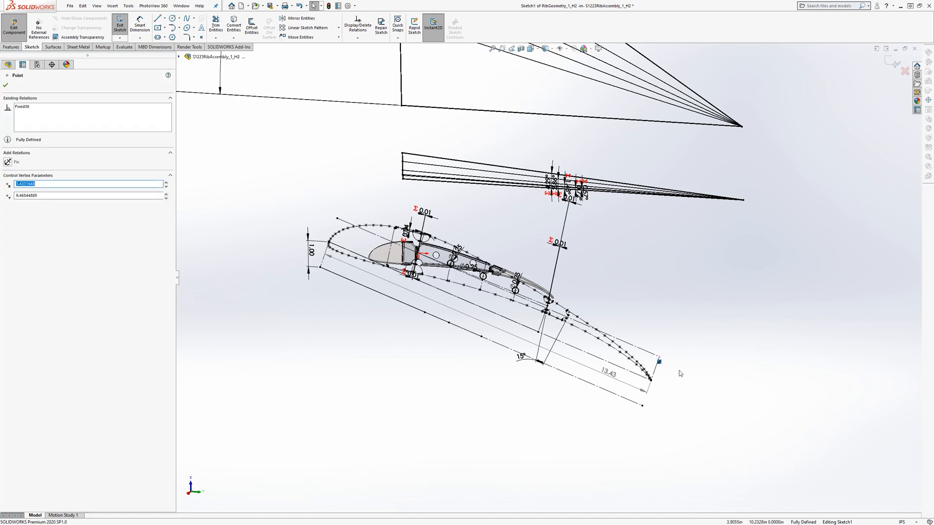
{"action": "key", "text": "Delete"}
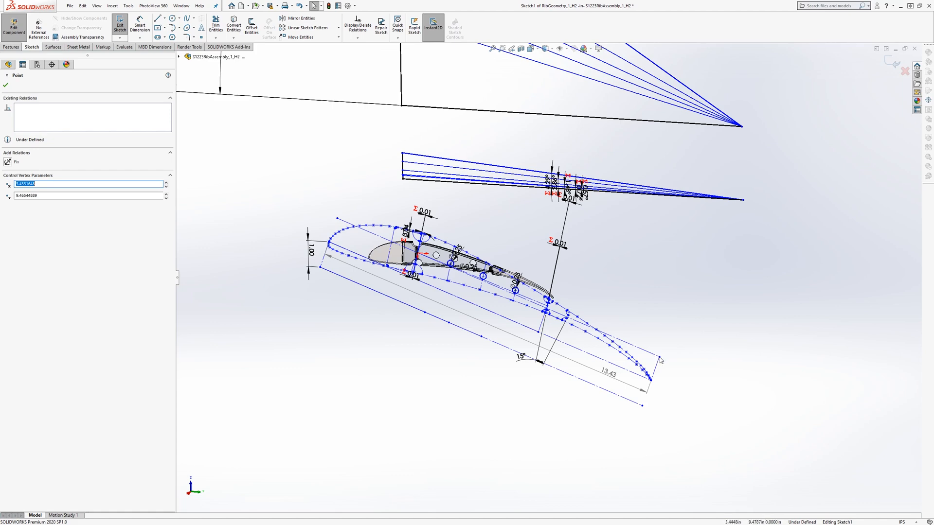
{"action": "left_click_drag", "start_coordinate": [659, 358], "coordinate": [654, 349]}
{"action": "left_click_drag", "start_coordinate": [631, 330], "coordinate": [657, 290]}
{"action": "left_click_drag", "start_coordinate": [738, 307], "coordinate": [808, 334]}
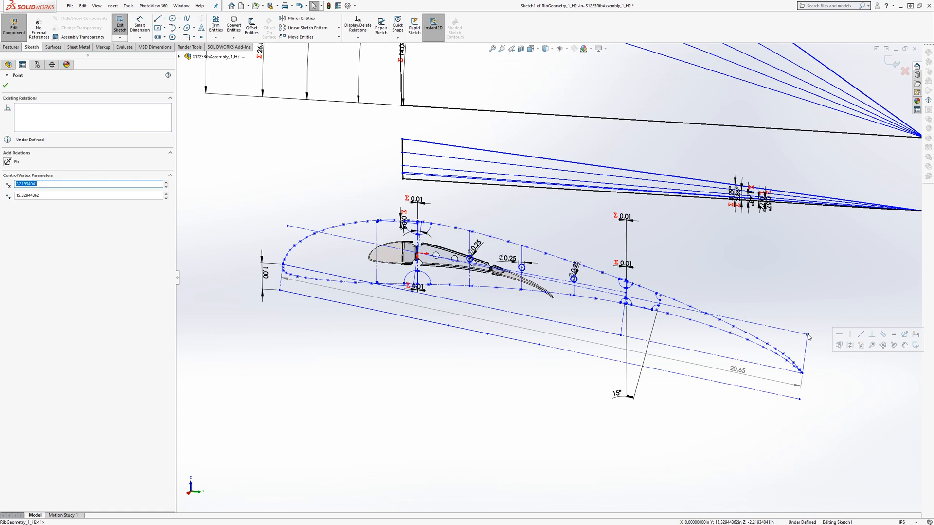
{"action": "mouse_move", "coordinate": [807, 336]}
{"action": "left_mouse_down"}
{"action": "mouse_move", "coordinate": [784, 335]}
{"action": "mouse_move", "coordinate": [714, 295]}
{"action": "mouse_move", "coordinate": [757, 352]}
{"action": "mouse_move", "coordinate": [684, 335]}
{"action": "mouse_move", "coordinate": [751, 313]}
{"action": "mouse_move", "coordinate": [762, 336]}
{"action": "left_mouse_up"}
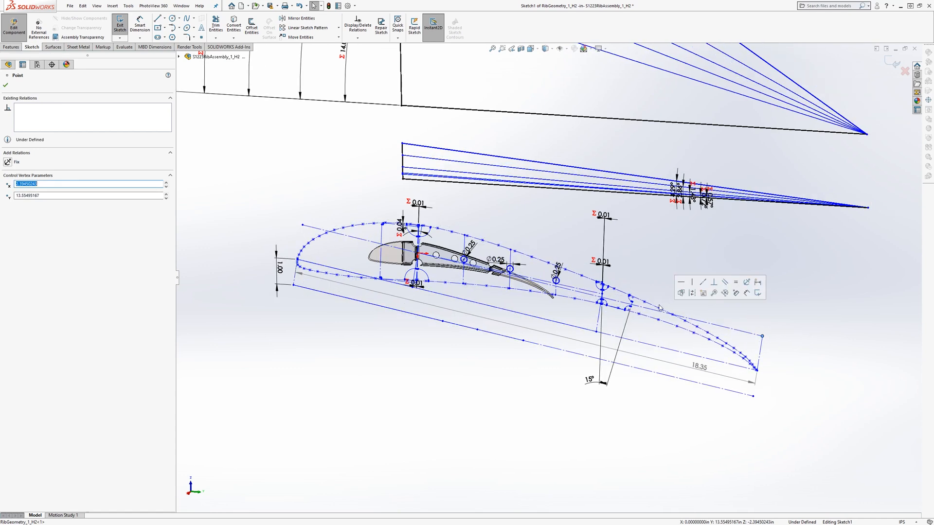
- Examine both scaling triangles above the airfoil and show the relations on the large triangle's lowest vertical segment
{"action": "scroll", "coordinate": [539, 194], "scroll_direction": "up", "scroll_amount": 2}
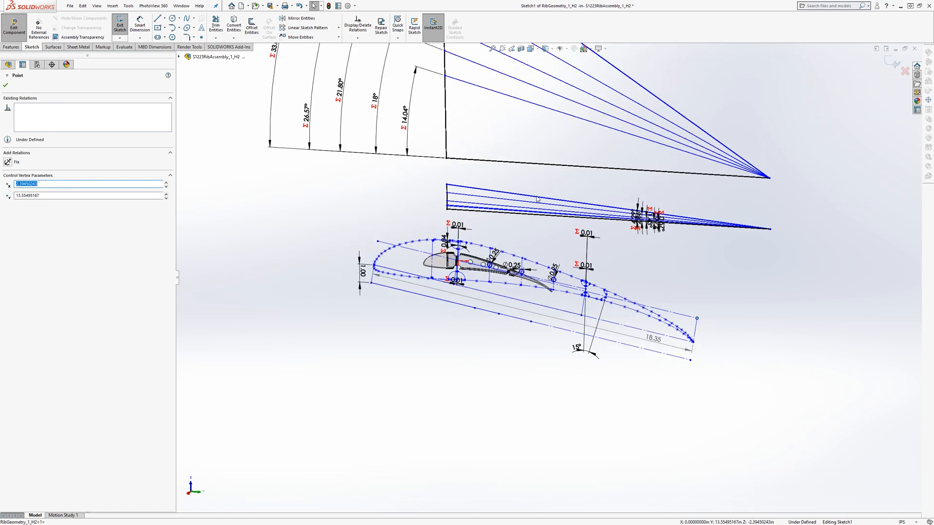
{"action": "scroll", "coordinate": [539, 194], "scroll_direction": "down", "scroll_amount": 1}
{"action": "scroll", "coordinate": [538, 195], "scroll_direction": "up", "scroll_amount": 1}
{"action": "scroll", "coordinate": [559, 184], "scroll_direction": "up", "scroll_amount": 2}
{"action": "scroll", "coordinate": [564, 157], "scroll_direction": "down", "scroll_amount": 1}
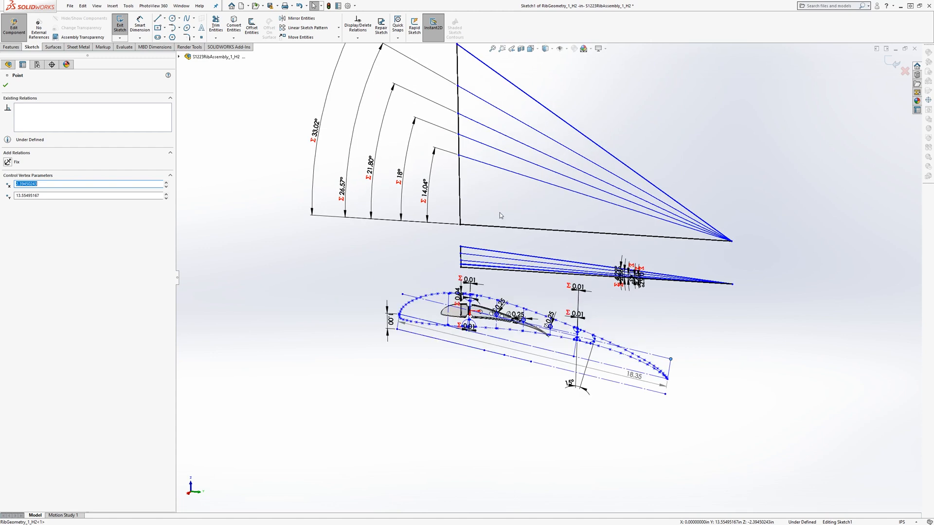
{"action": "scroll", "coordinate": [500, 213], "scroll_direction": "up", "scroll_amount": 1}
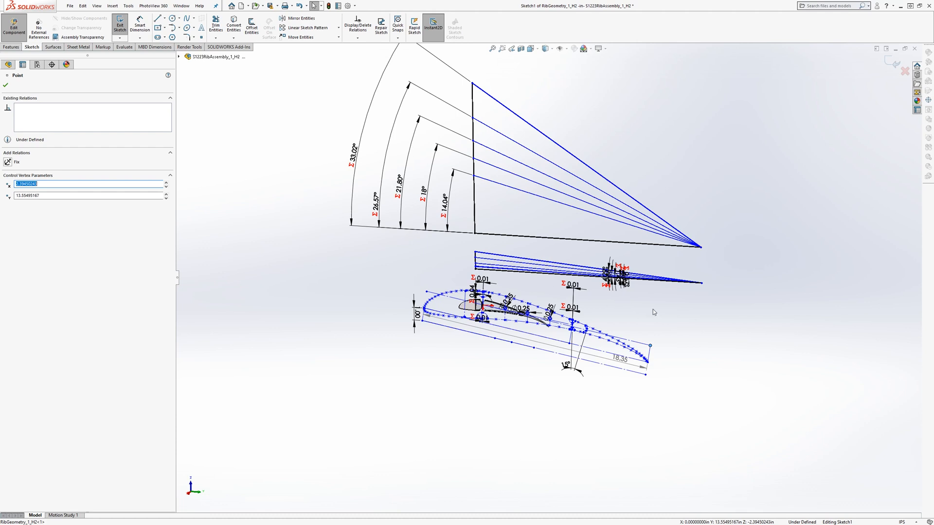
{"action": "scroll", "coordinate": [654, 311], "scroll_direction": "down", "scroll_amount": 1}
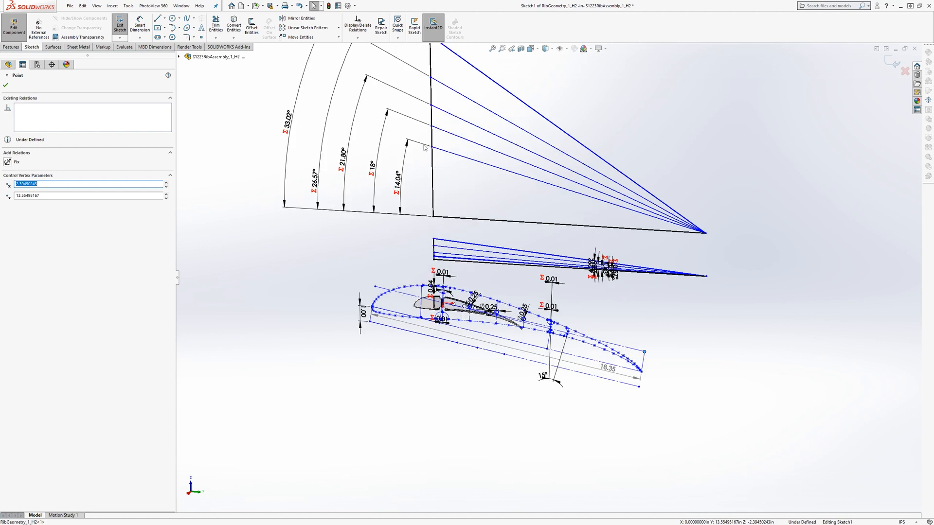
{"action": "left_click_drag", "start_coordinate": [422, 140], "coordinate": [448, 228]}
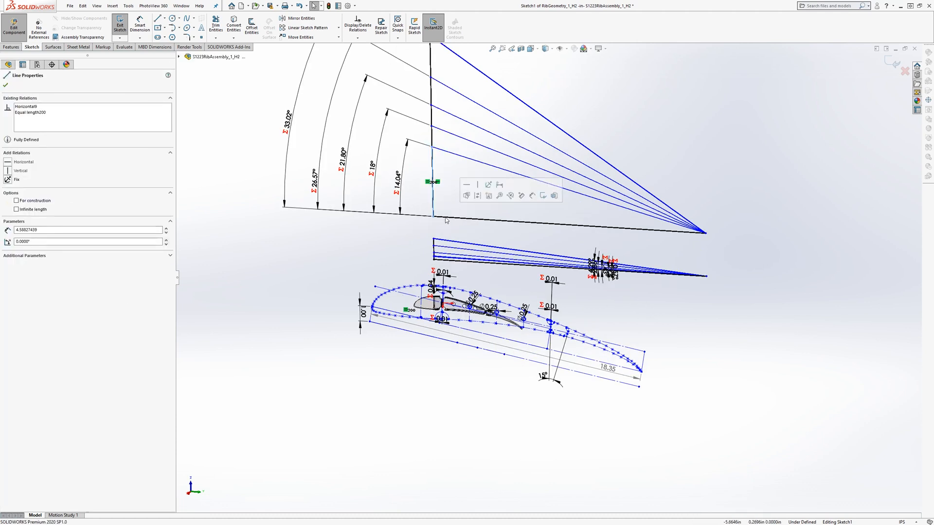
{"action": "key", "text": "Escape"}
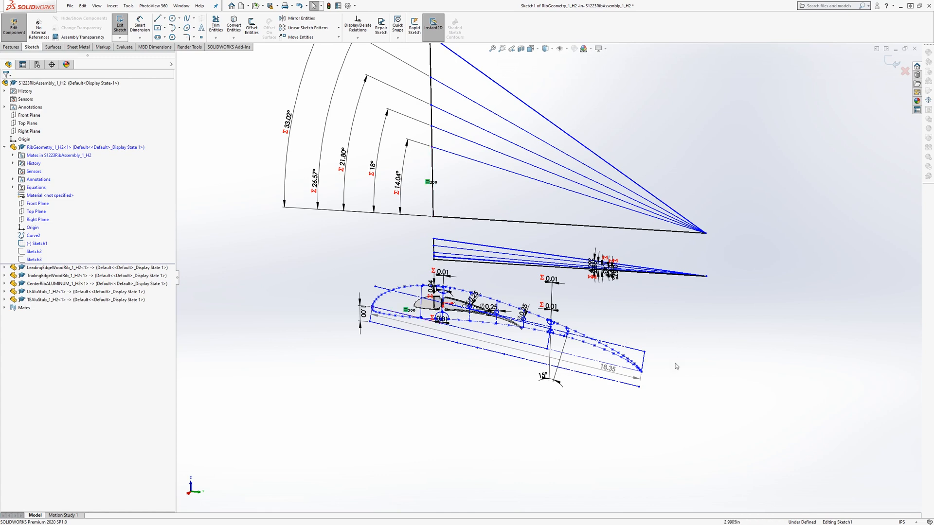
- Enlarge and rotate the airfoil to about 22.01 in chord by its control point, exit the sketch, and return to the assembly
{"action": "scroll", "coordinate": [648, 351], "scroll_direction": "down", "scroll_amount": 1}
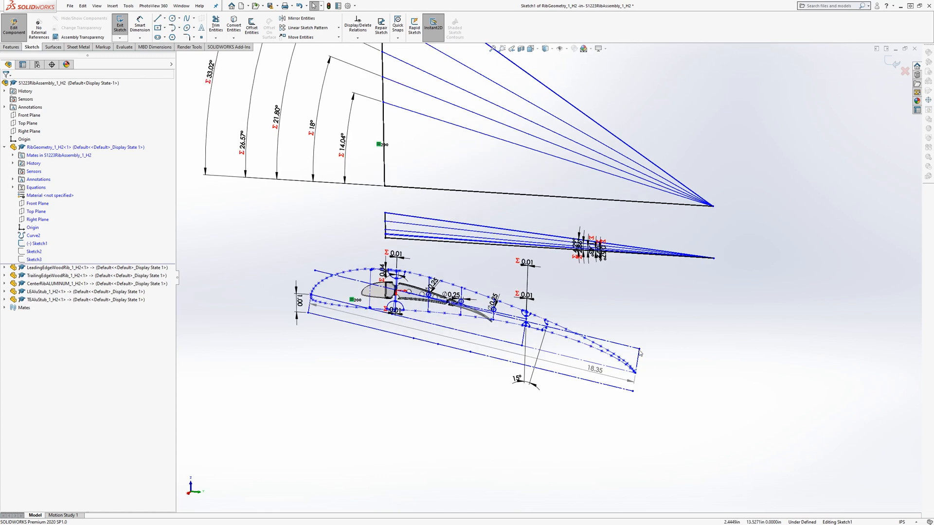
{"action": "mouse_move", "coordinate": [639, 350]}
{"action": "left_mouse_down"}
{"action": "mouse_move", "coordinate": [784, 351]}
{"action": "mouse_move", "coordinate": [635, 344]}
{"action": "mouse_move", "coordinate": [622, 360]}
{"action": "mouse_move", "coordinate": [744, 394]}
{"action": "mouse_move", "coordinate": [754, 408]}
{"action": "mouse_move", "coordinate": [657, 417]}
{"action": "mouse_move", "coordinate": [700, 384]}
{"action": "mouse_move", "coordinate": [647, 428]}
{"action": "mouse_move", "coordinate": [662, 412]}
{"action": "left_mouse_up"}
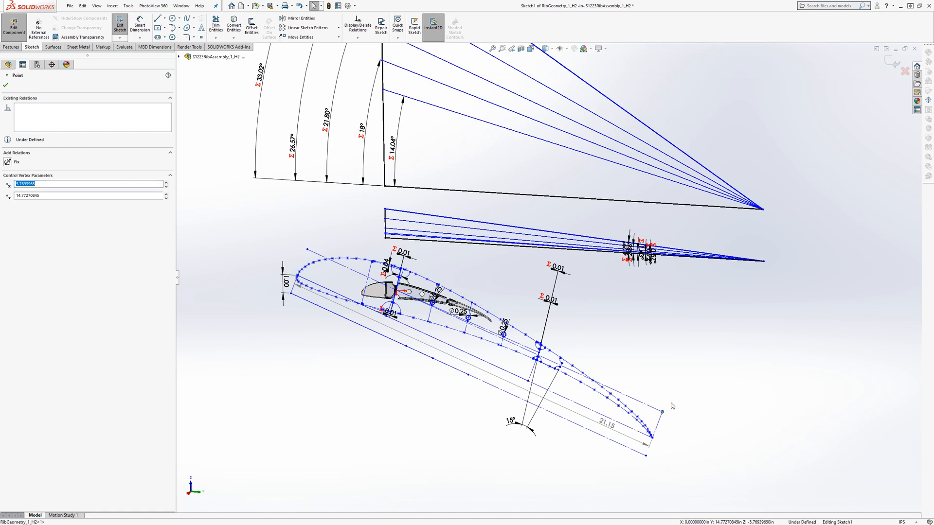
{"action": "mouse_move", "coordinate": [671, 406]}
{"action": "left_mouse_down"}
{"action": "mouse_move", "coordinate": [696, 369]}
{"action": "mouse_move", "coordinate": [684, 379]}
{"action": "left_mouse_up"}
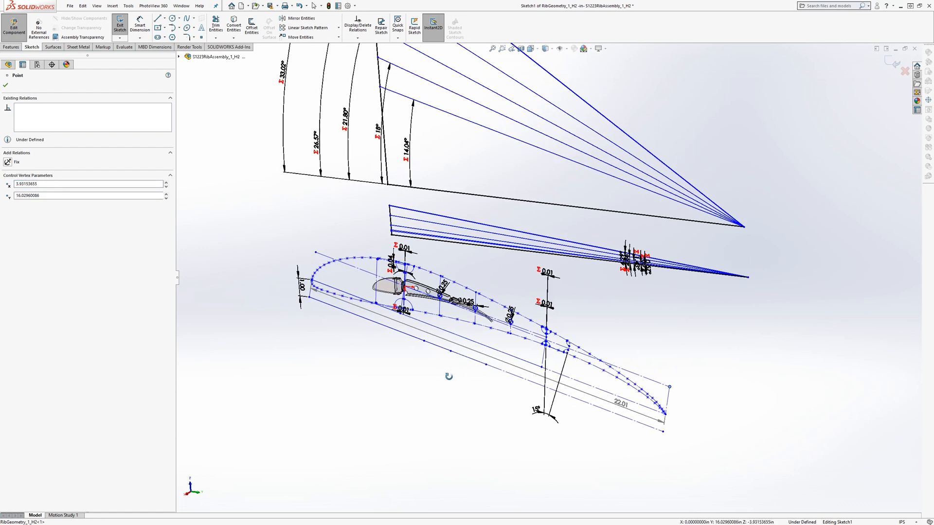
{"action": "key", "text": "Escape"}
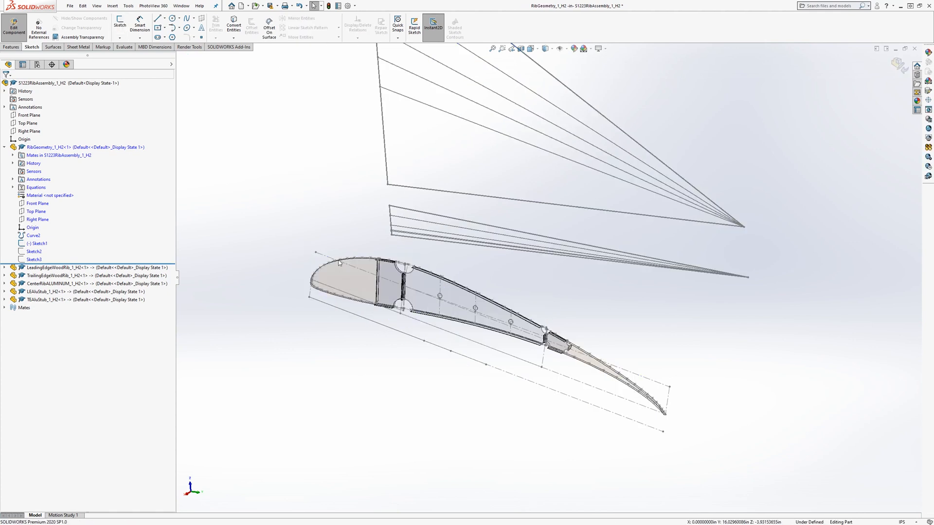
{"action": "left_click", "coordinate": [22, 30]}
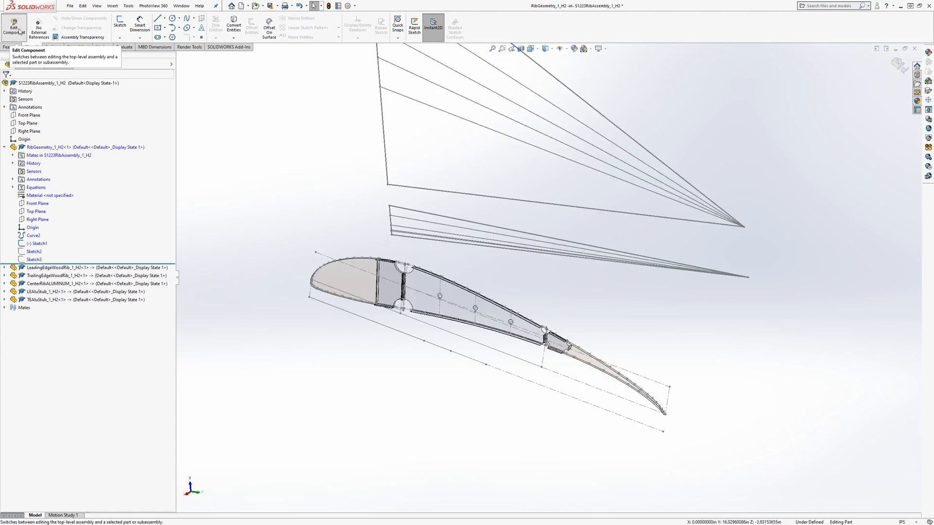
{"action": "left_click", "coordinate": [17, 30]}
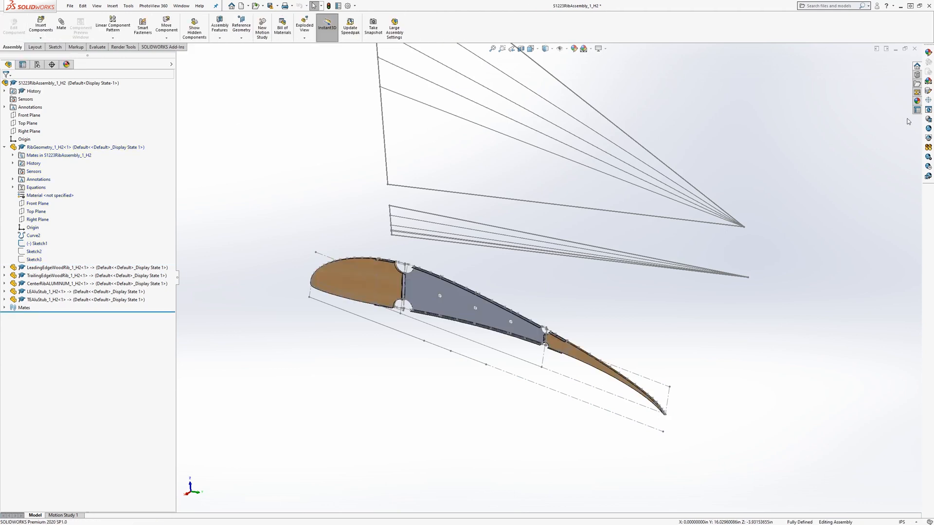
- Return to Assy_S1223Wing and highlight the RibNew plane in PlanformGeometry
{"action": "key", "text": "ctrl+s"}
{"action": "left_click", "coordinate": [148, 117]}
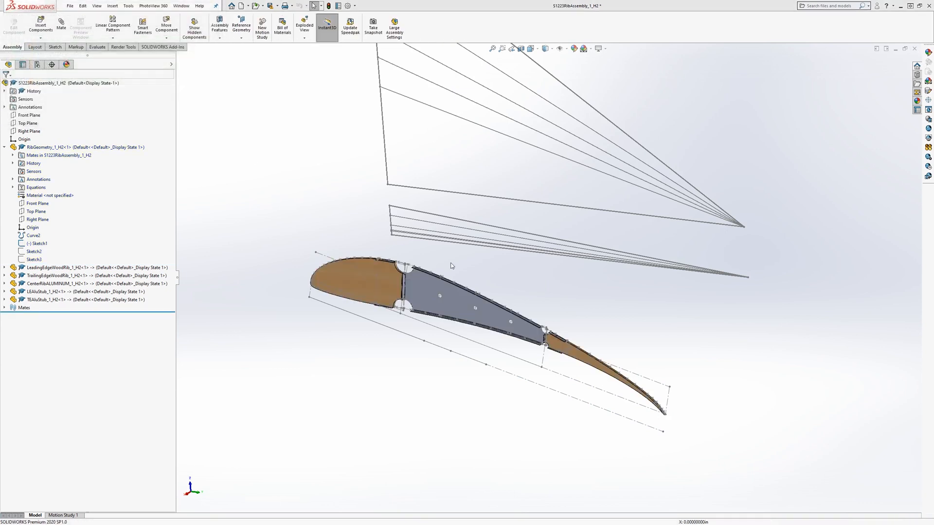
{"action": "scroll", "coordinate": [514, 311], "scroll_direction": "up", "scroll_amount": 2}
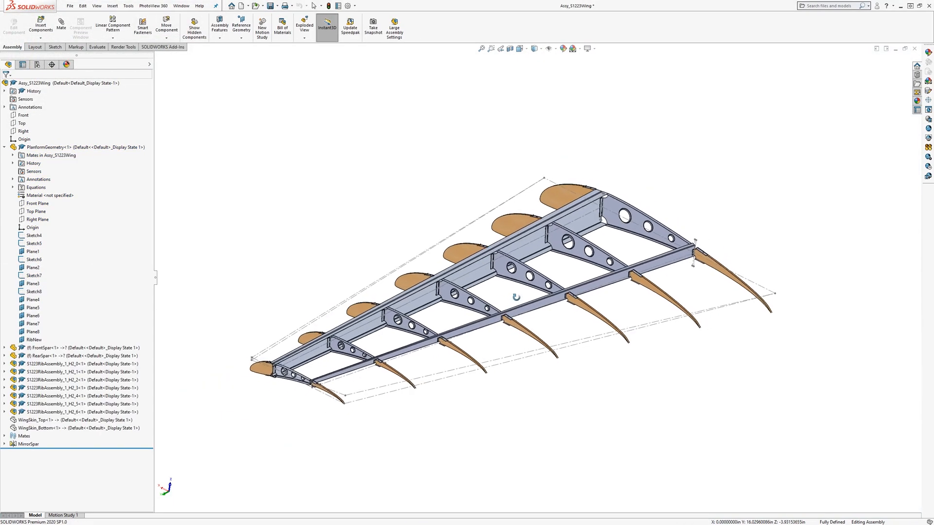
{"action": "left_click", "coordinate": [28, 340]}
{"action": "middle_click_drag", "start_coordinate": [467, 326], "coordinate": [655, 329]}
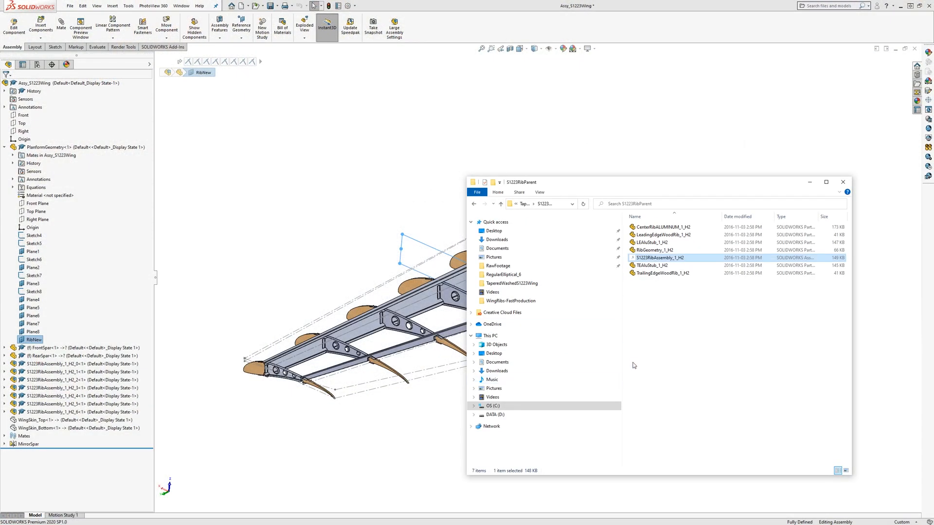
- In File Explorer, check the S1223Rib8H folder inside TaperedWashedS1223Wing and return to the S1223RibParent folder
{"action": "left_click", "coordinate": [634, 365]}
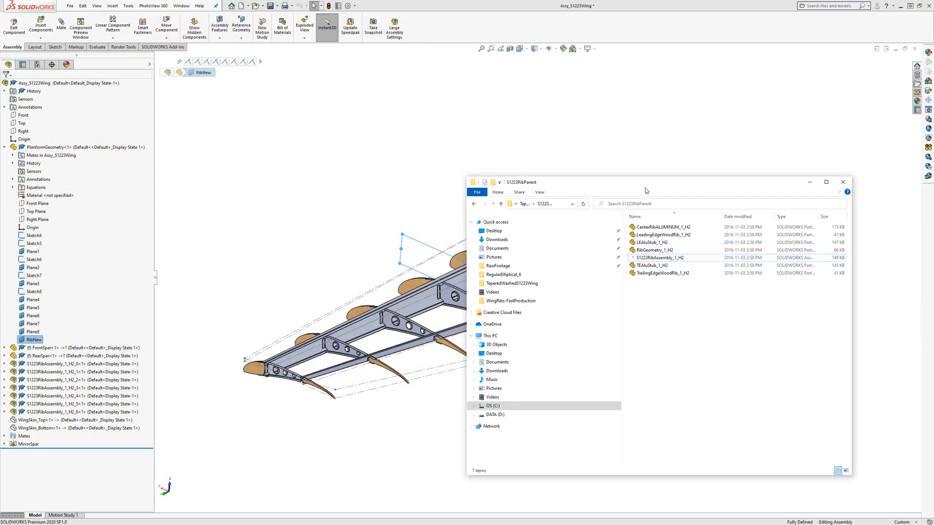
{"action": "left_click_drag", "start_coordinate": [645, 182], "coordinate": [573, 154]}
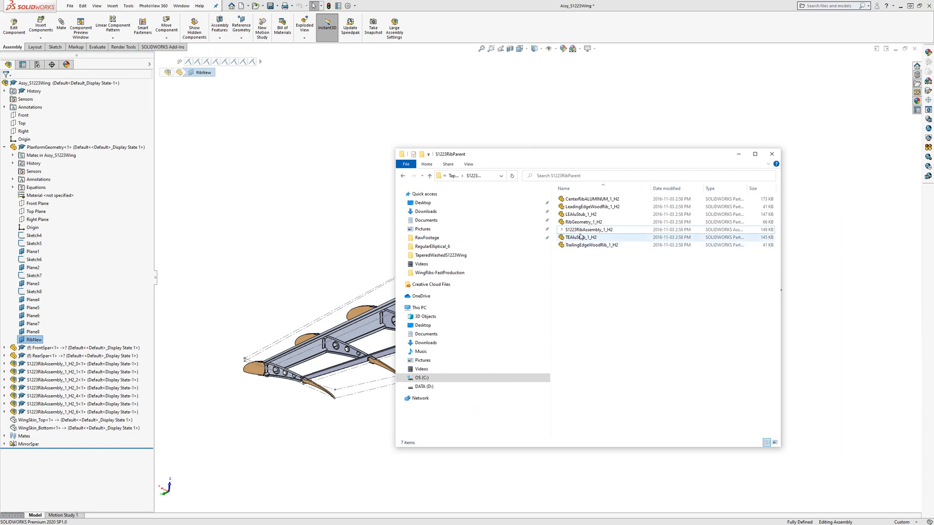
{"action": "left_click", "coordinate": [450, 176]}
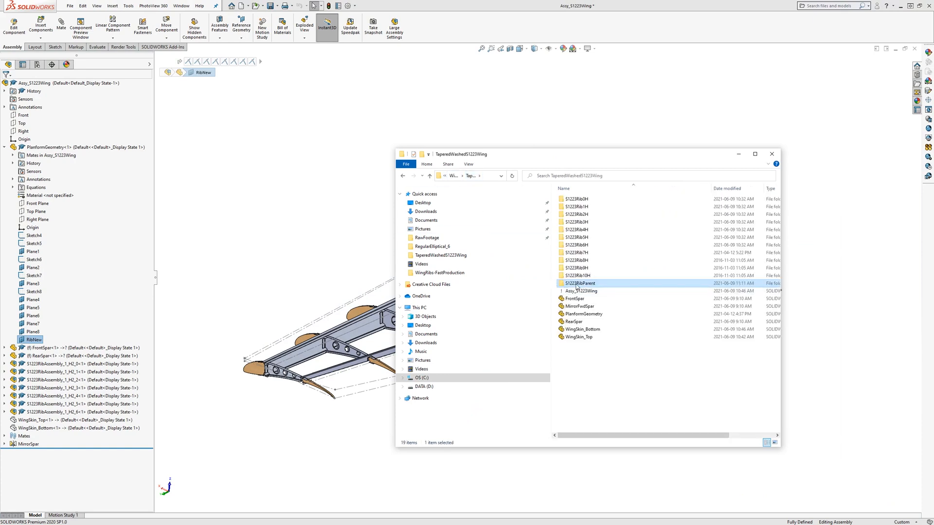
{"action": "double_click", "coordinate": [581, 260]}
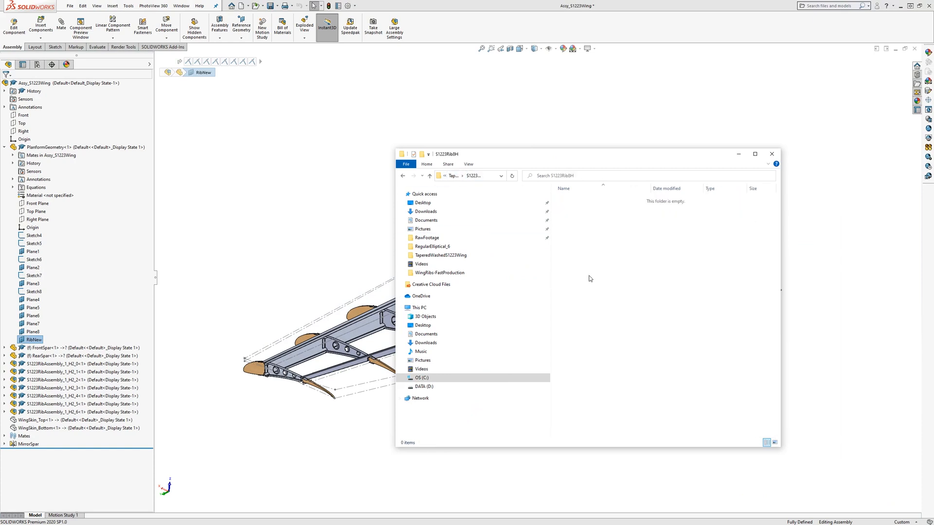
{"action": "left_click", "coordinate": [458, 178]}
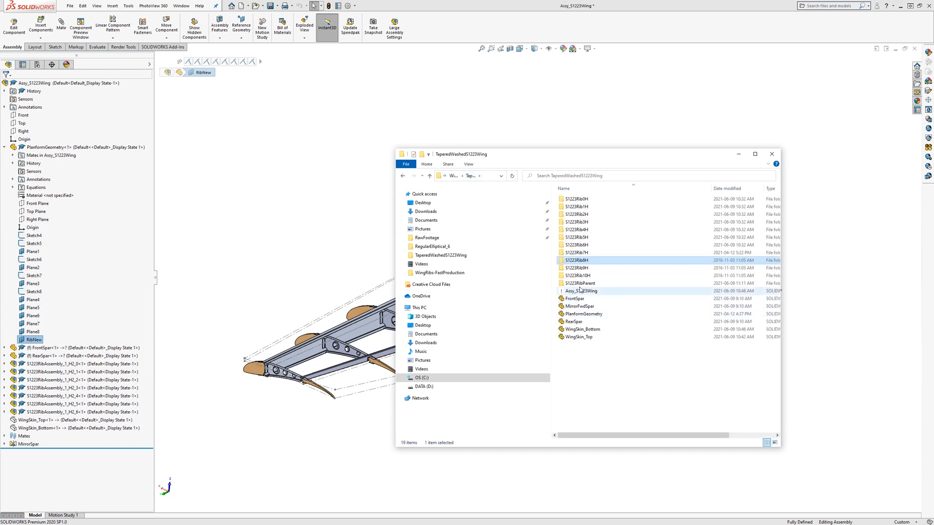
{"action": "double_click", "coordinate": [580, 284]}
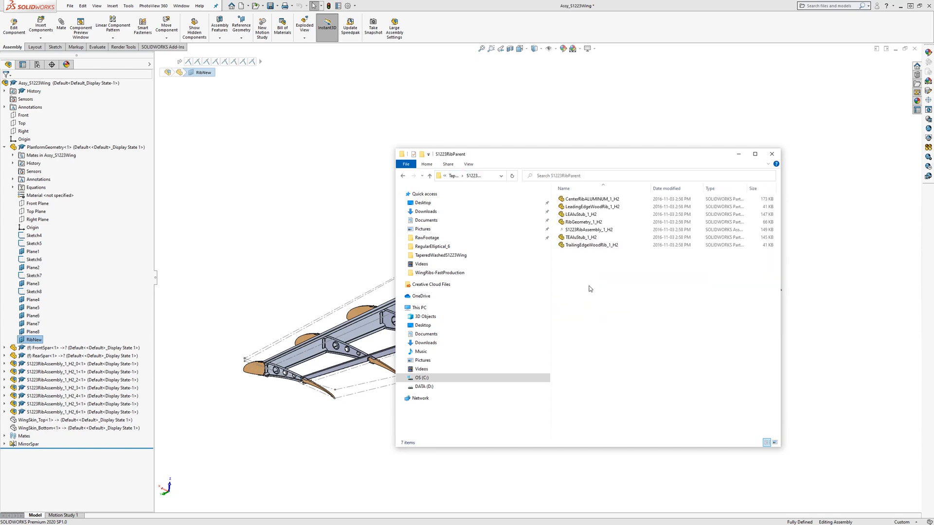
- Open S1223RibAssembly_1_H2 from the S1223RibParent folder without opening any referenced documents
{"action": "left_click", "coordinate": [584, 231]}
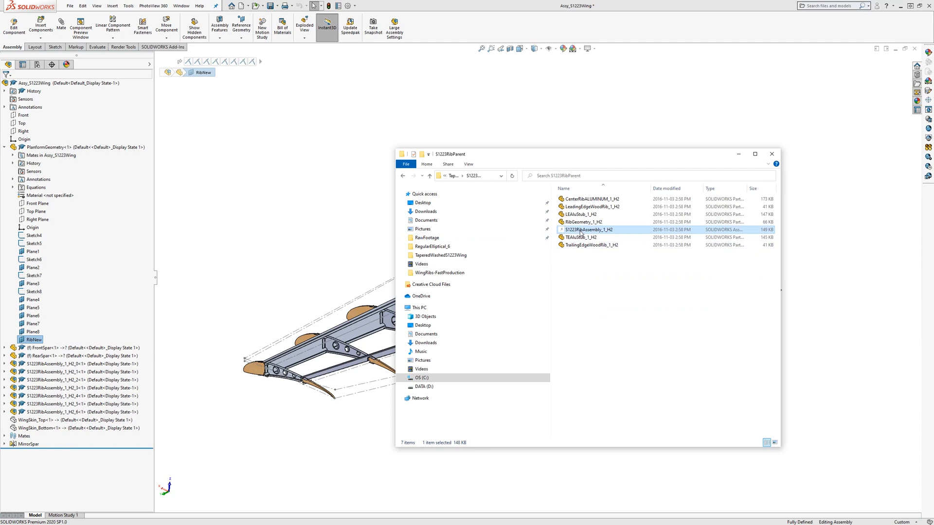
{"action": "right_click", "coordinate": [580, 233]}
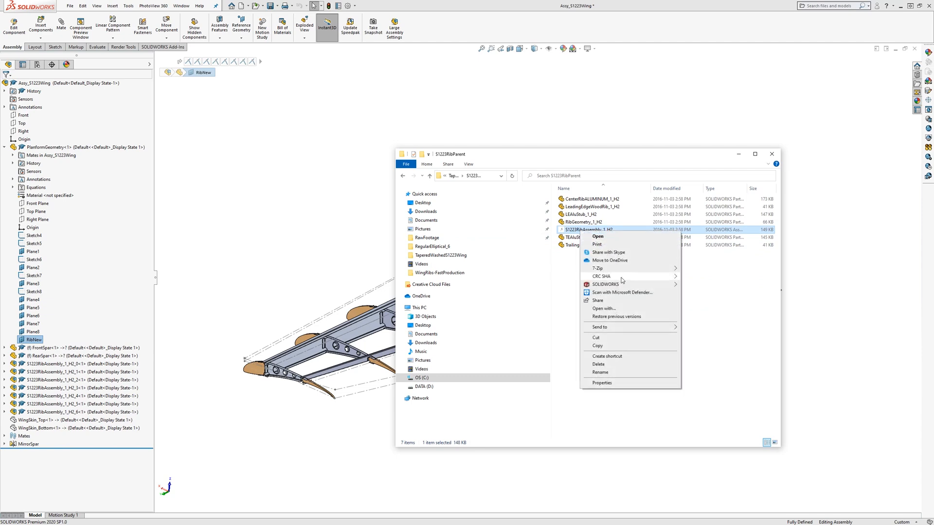
{"action": "mouse_move", "coordinate": [625, 286]}
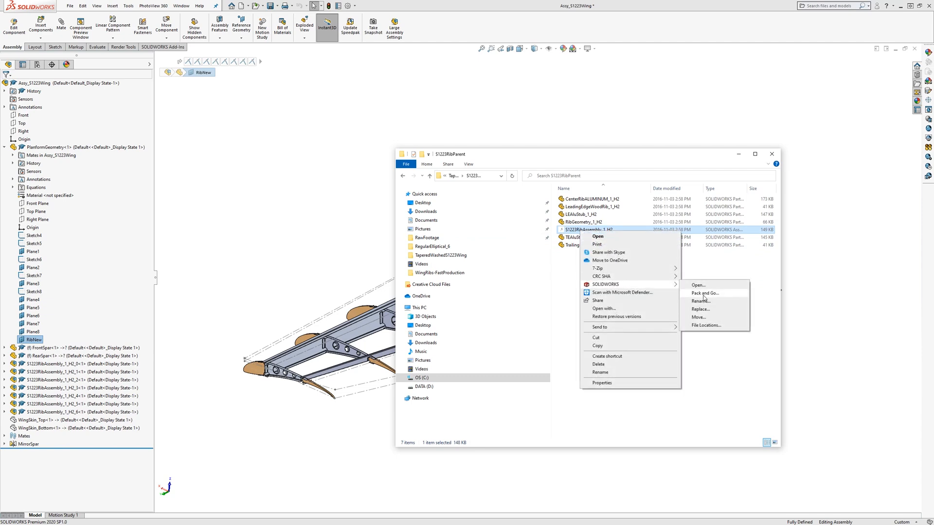
{"action": "left_click", "coordinate": [698, 361]}
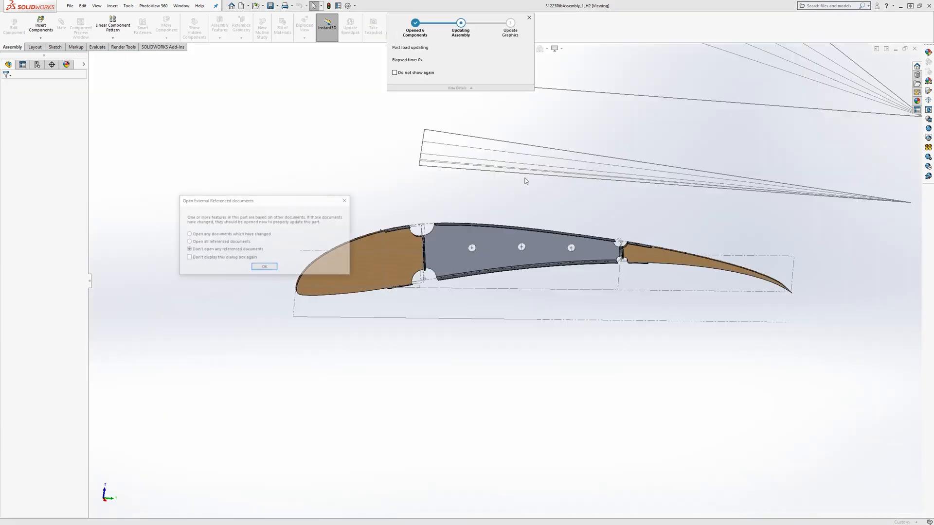
{"action": "left_click", "coordinate": [264, 268]}
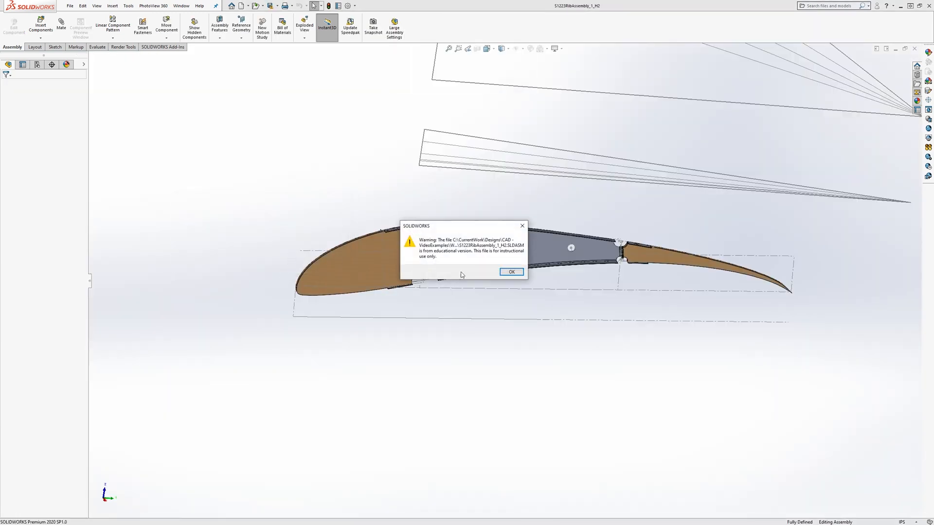
{"action": "left_click", "coordinate": [514, 271]}
- Try a Pack and Go of the rib assembly with the suffix _8, keeping the full folder structure
{"action": "middle_click_drag", "start_coordinate": [517, 278], "coordinate": [572, 217]}
{"action": "left_click", "coordinate": [70, 5]}
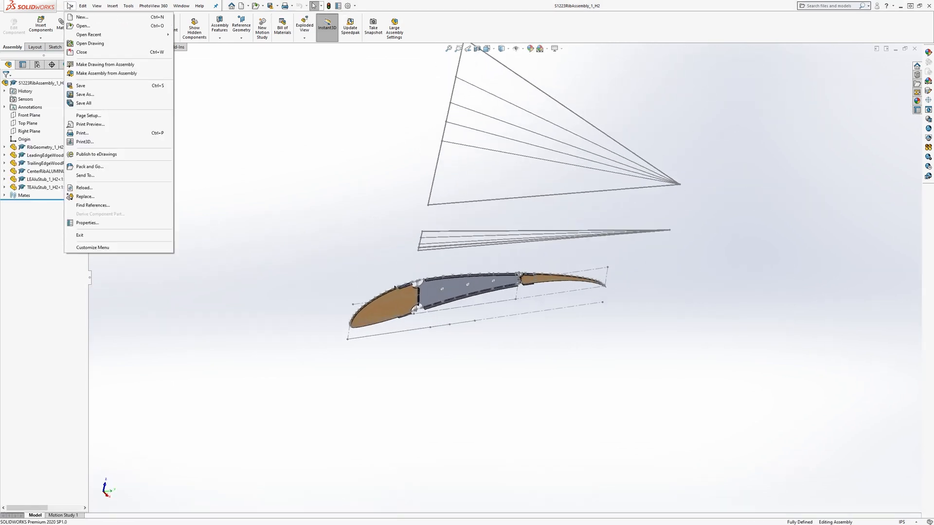
{"action": "left_click", "coordinate": [90, 167]}
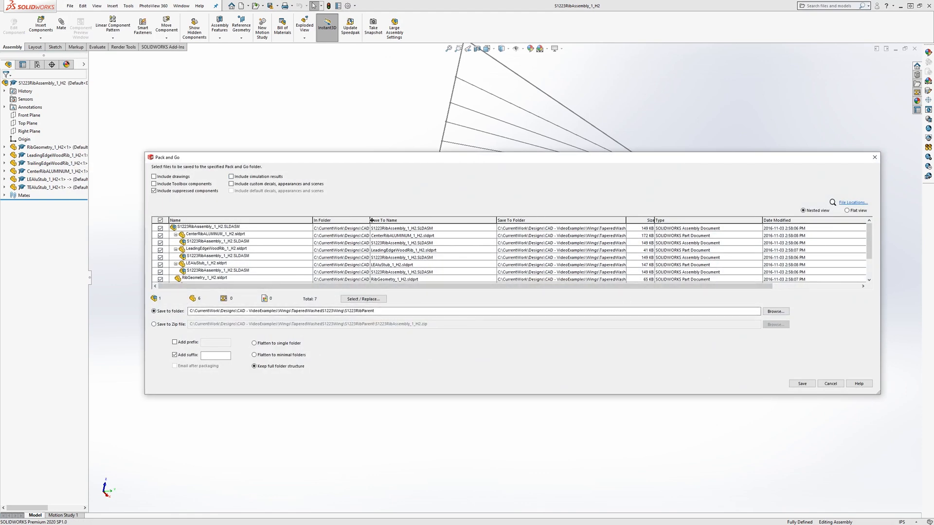
{"action": "left_click_drag", "start_coordinate": [370, 220], "coordinate": [419, 221]}
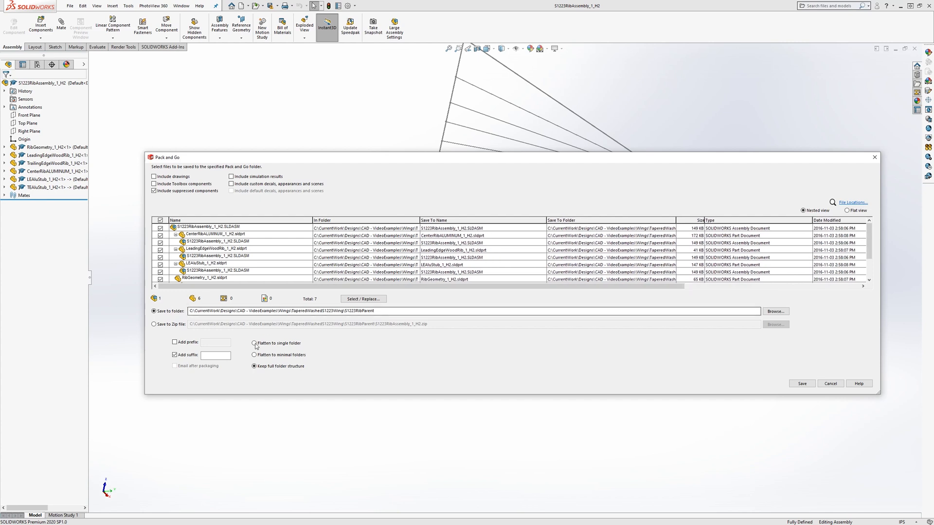
{"action": "left_click", "coordinate": [226, 354]}
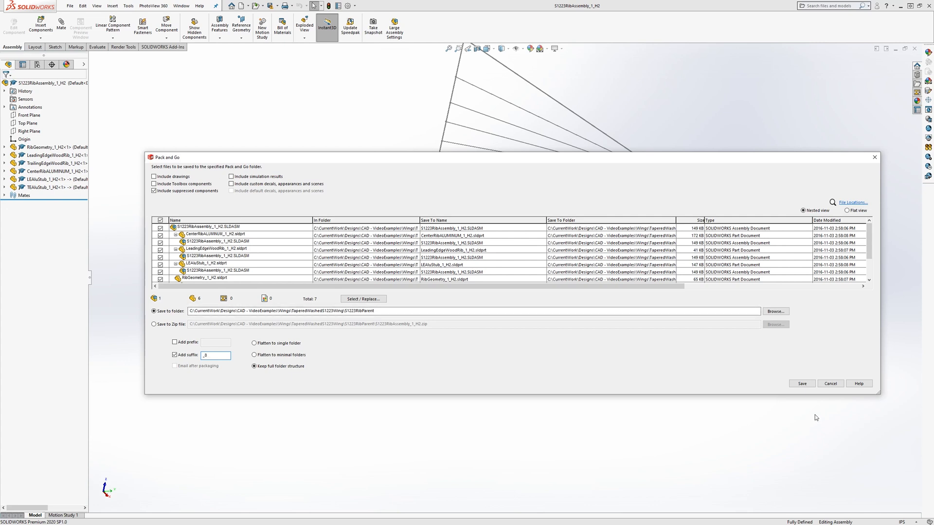
{"action": "left_click", "coordinate": [802, 384]}
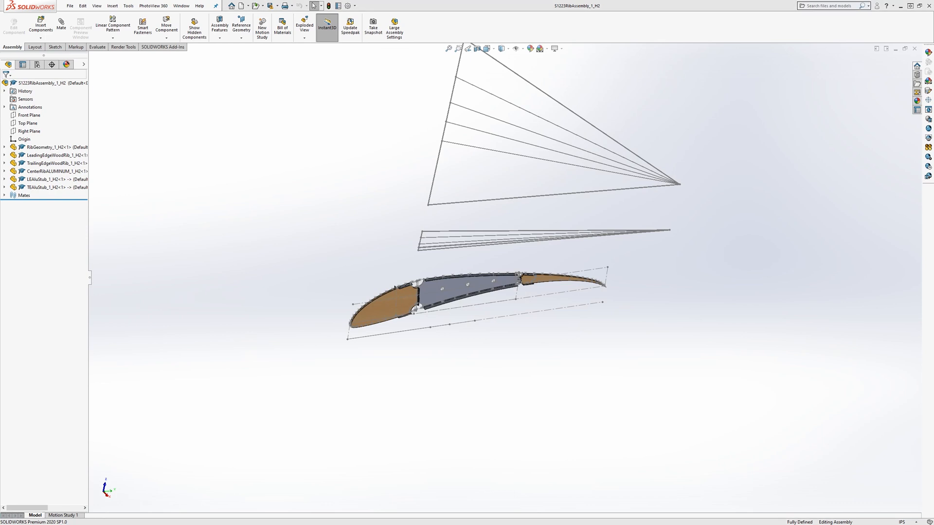
{"action": "key", "text": "ctrl+Tab"}
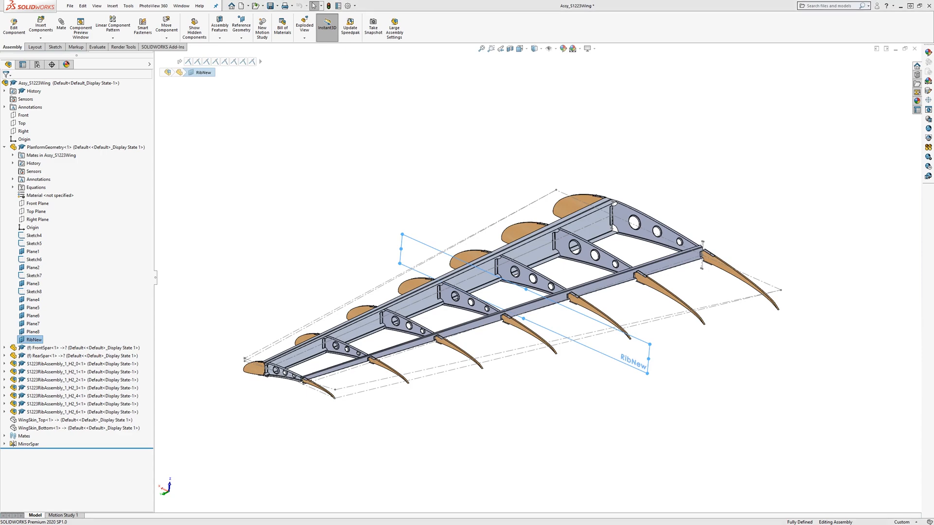
{"action": "key", "text": "ctrl+Tab"}
- Set up Pack and Go for the rib assembly with the suffix _8 and S1223Rib8H as the save folder
{"action": "left_click", "coordinate": [70, 5]}
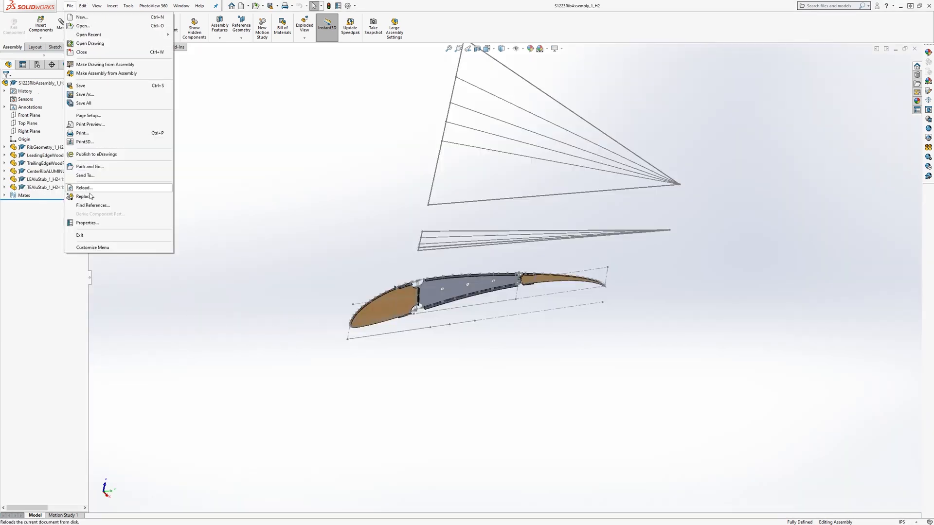
{"action": "left_click", "coordinate": [90, 166]}
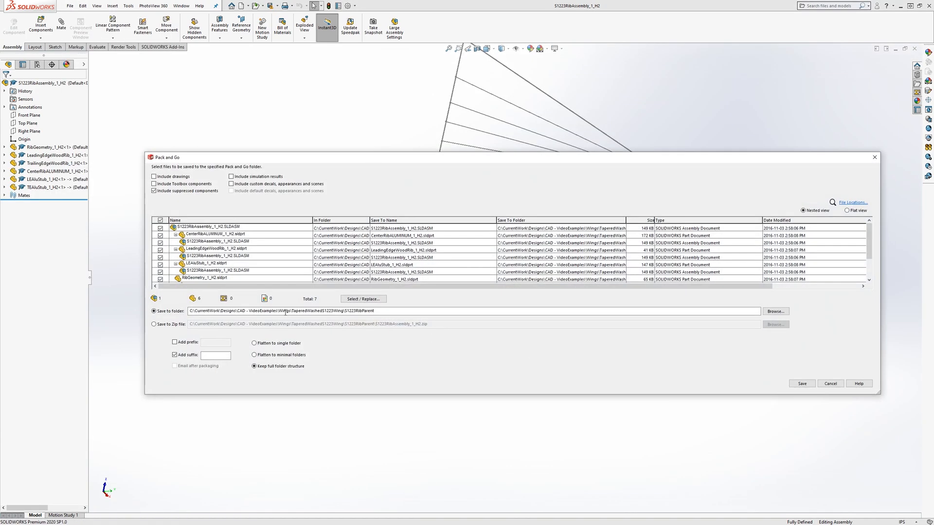
{"action": "left_click", "coordinate": [218, 356]}
{"action": "key", "text": "Tab"}
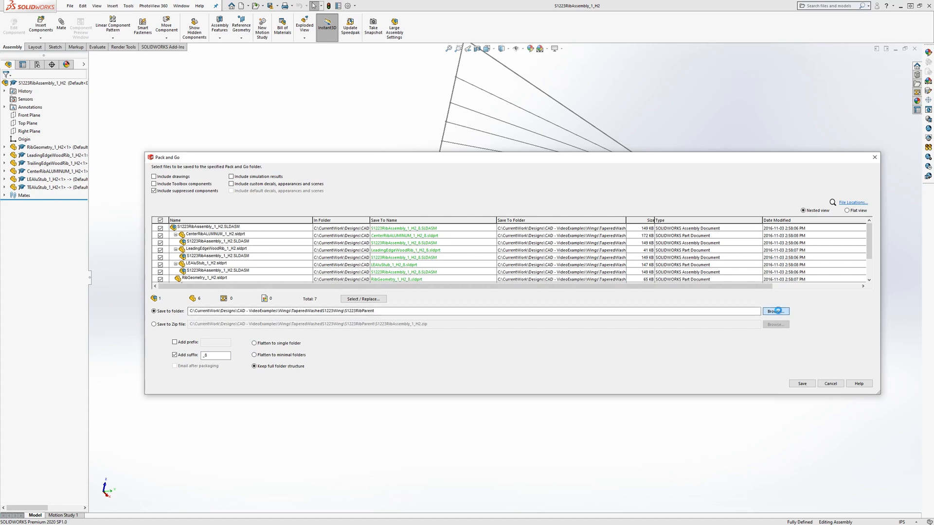
{"action": "left_click", "coordinate": [776, 311]}
{"action": "double_click", "coordinate": [485, 297]}
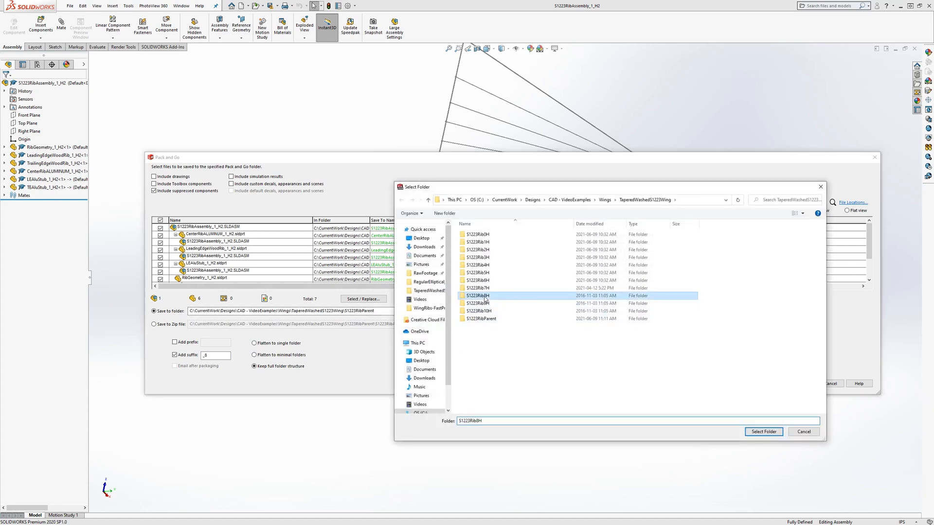
{"action": "left_click", "coordinate": [764, 432]}
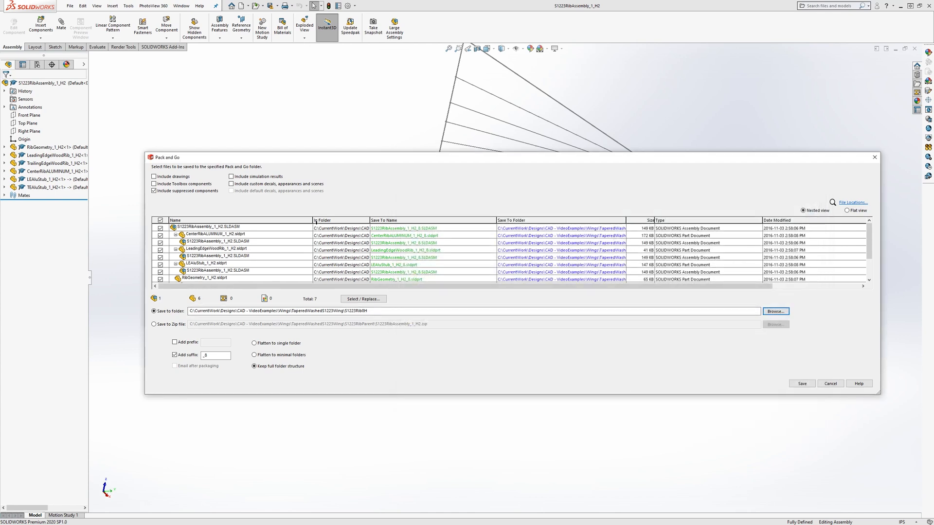
- Resize the Pack and Go file list columns to show the full Save To Folder paths
{"action": "left_click_drag", "start_coordinate": [314, 221], "coordinate": [268, 220]}
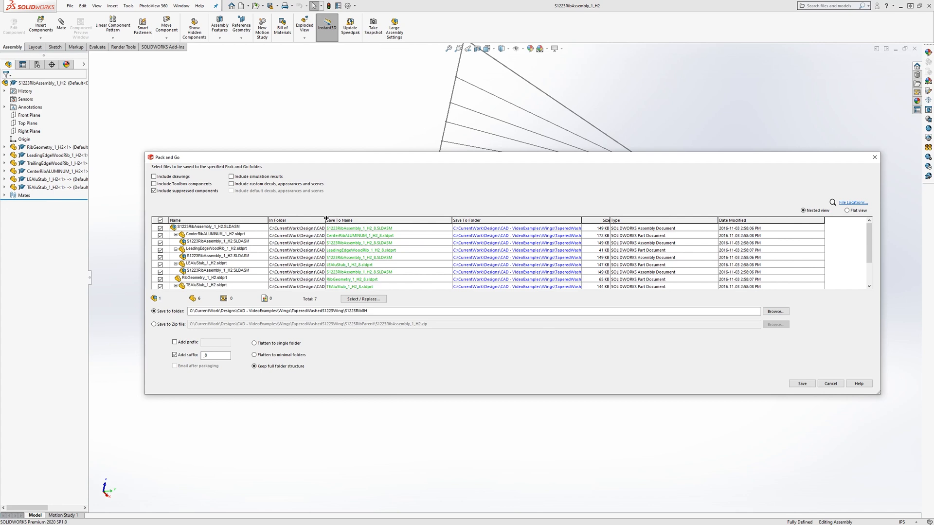
{"action": "left_click_drag", "start_coordinate": [325, 219], "coordinate": [356, 221]}
{"action": "left_click_drag", "start_coordinate": [614, 219], "coordinate": [853, 219]}
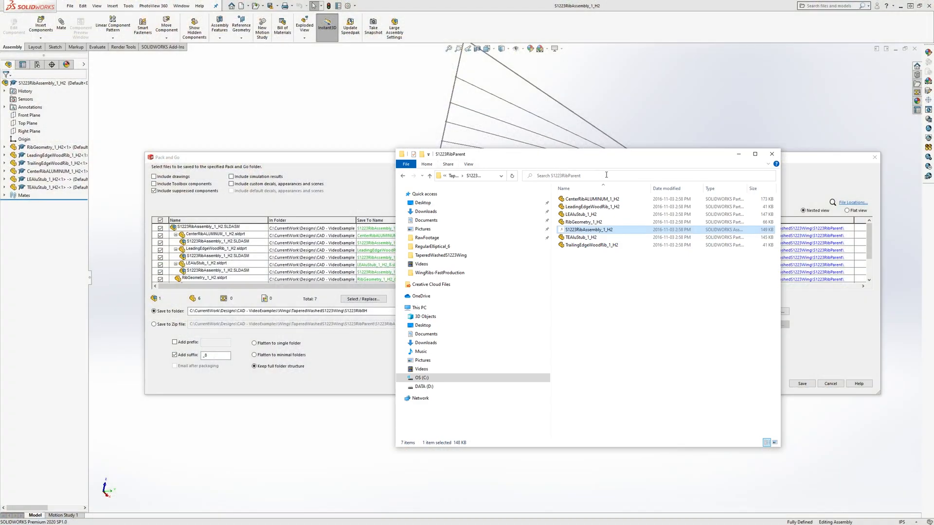
- In File Explorer, copy the full path of the S1223RibParent folder and return to Pack and Go
{"action": "left_click", "coordinate": [606, 174]}
{"action": "left_click", "coordinate": [499, 176]}
{"action": "left_click", "coordinate": [495, 177]}
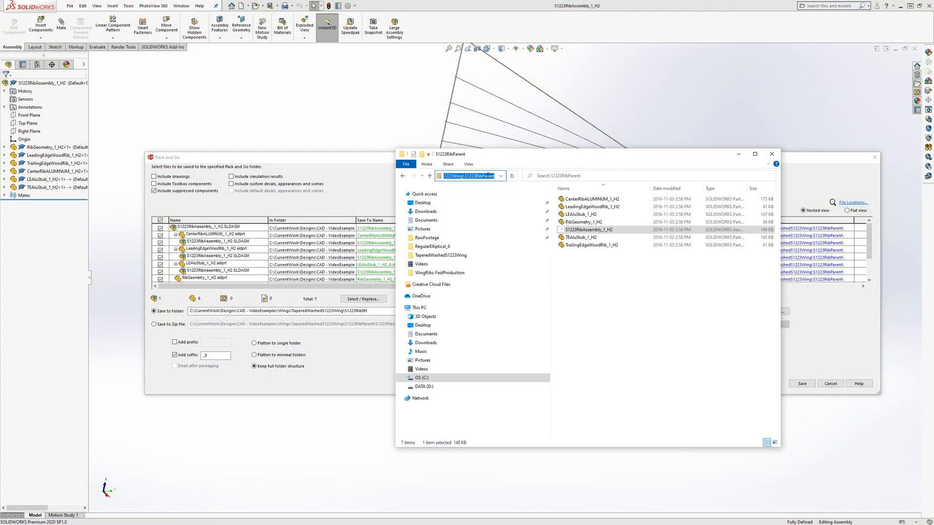
{"action": "left_click", "coordinate": [482, 176]}
{"action": "left_click_drag", "start_coordinate": [493, 176], "coordinate": [365, 172]}
{"action": "left_click", "coordinate": [447, 177]}
{"action": "left_click", "coordinate": [665, 312]}
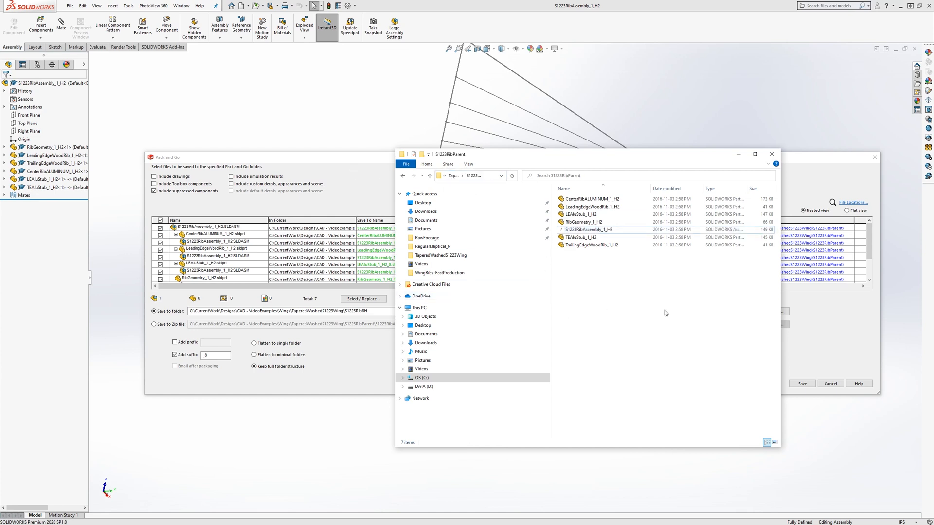
{"action": "left_click", "coordinate": [738, 154]}
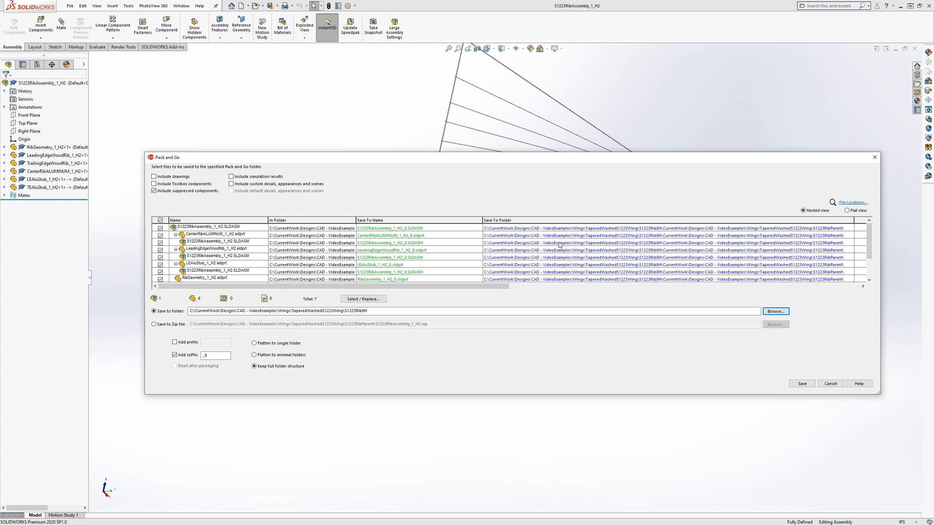
- Set Select/Replace to search the Save To Folder values for the copied S1223RibParent path
{"action": "left_click", "coordinate": [363, 299]}
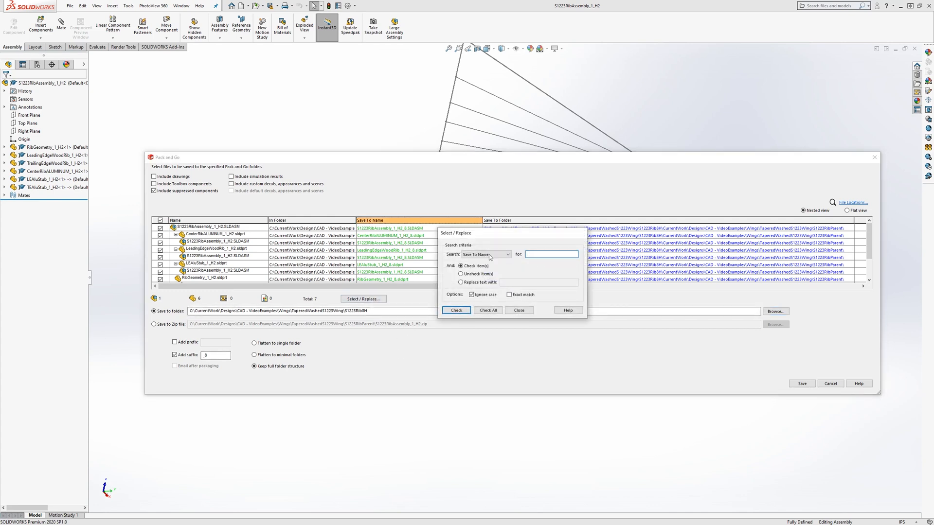
{"action": "left_click_drag", "start_coordinate": [488, 233], "coordinate": [395, 279]}
{"action": "left_click", "coordinate": [393, 300]}
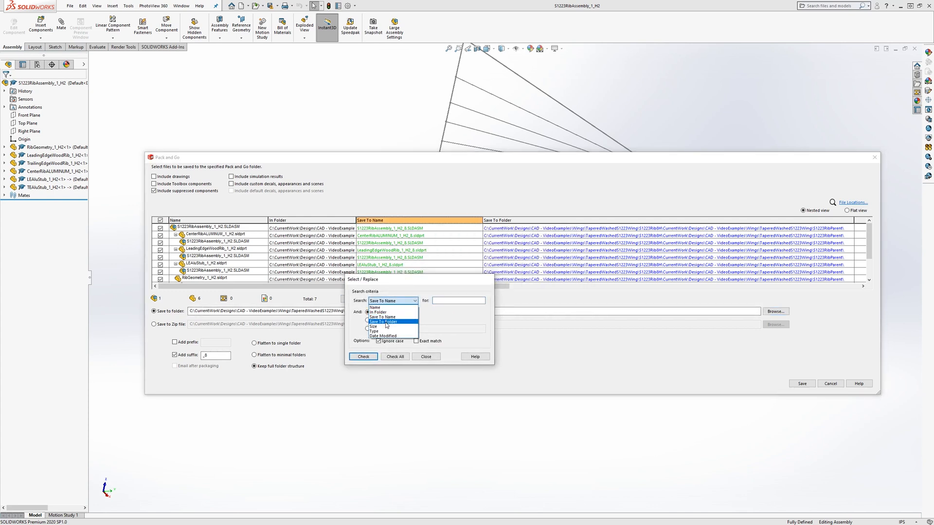
{"action": "left_click", "coordinate": [386, 322]}
{"action": "left_click", "coordinate": [459, 300]}
{"action": "key", "text": "ctrl+v"}
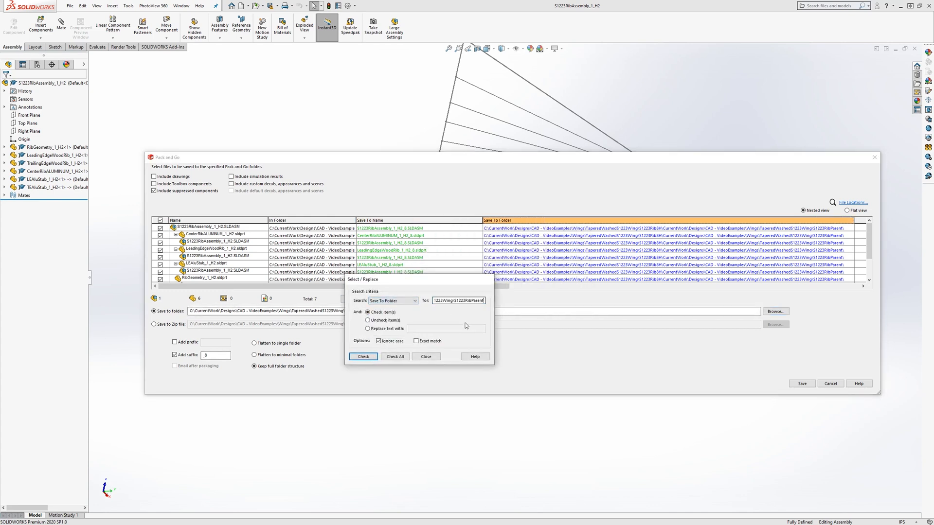
- Edit the search path to start with S1223Rib8H\CurrentWork\ instead of the drive letter and end with S1223RibParent\
{"action": "left_click_drag", "start_coordinate": [462, 300], "coordinate": [386, 300]}
{"action": "left_click", "coordinate": [446, 300]}
{"action": "left_click_drag", "start_coordinate": [440, 300], "coordinate": [420, 315]}
{"action": "key", "text": "Delete"}
{"action": "left_click_drag", "start_coordinate": [467, 302], "coordinate": [513, 305]}
{"action": "left_click", "coordinate": [482, 301]}
{"action": "left_click_drag", "start_coordinate": [463, 301], "coordinate": [379, 305]}
{"action": "left_click", "coordinate": [469, 302]}
{"action": "left_click_drag", "start_coordinate": [469, 301], "coordinate": [479, 300]}
{"action": "left_click_drag", "start_coordinate": [468, 301], "coordinate": [492, 310]}
{"action": "left_click", "coordinate": [484, 302]}
{"action": "type", "text": "\\"}
{"action": "left_click_drag", "start_coordinate": [463, 300], "coordinate": [392, 301]}
{"action": "left_click_drag", "start_coordinate": [459, 301], "coordinate": [526, 303]}
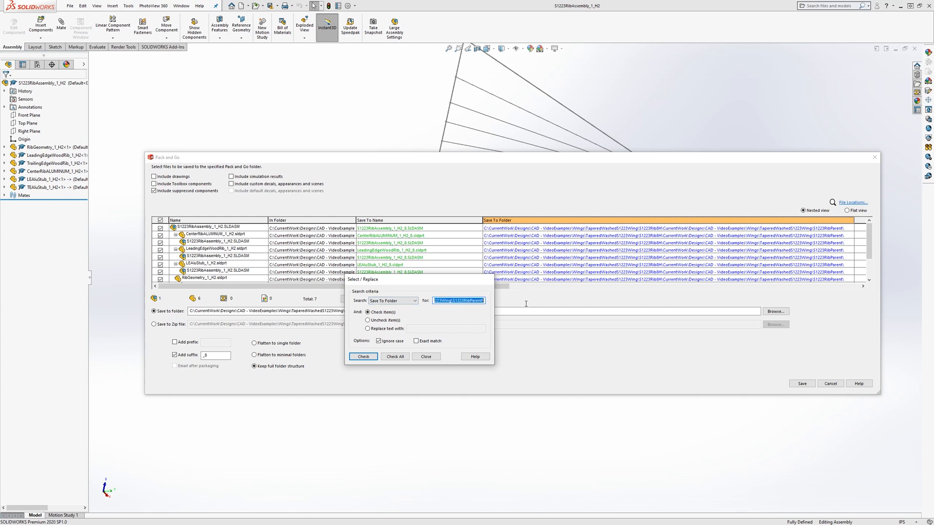
{"action": "left_click", "coordinate": [485, 300]}
{"action": "left_click_drag", "start_coordinate": [485, 300], "coordinate": [366, 300]}
{"action": "left_click", "coordinate": [438, 300]}
{"action": "type", "text": "S1223Rib8H\\"}
- Replace every occurrence of the search path in the Save To Folder values with S1223Rib8H
{"action": "left_click", "coordinate": [398, 328]}
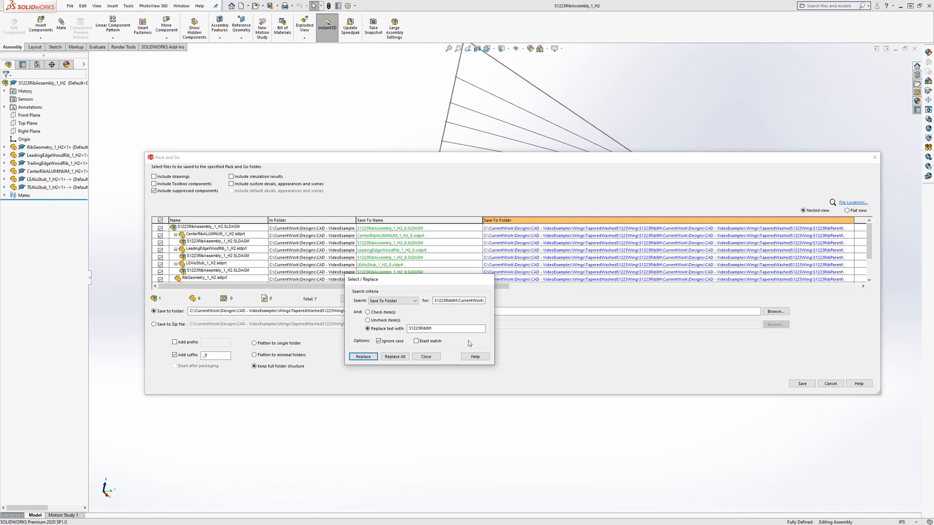
{"action": "left_click", "coordinate": [435, 300]}
{"action": "left_click_drag", "start_coordinate": [444, 301], "coordinate": [523, 299]}
{"action": "left_click", "coordinate": [478, 301]}
{"action": "left_click", "coordinate": [394, 357]}
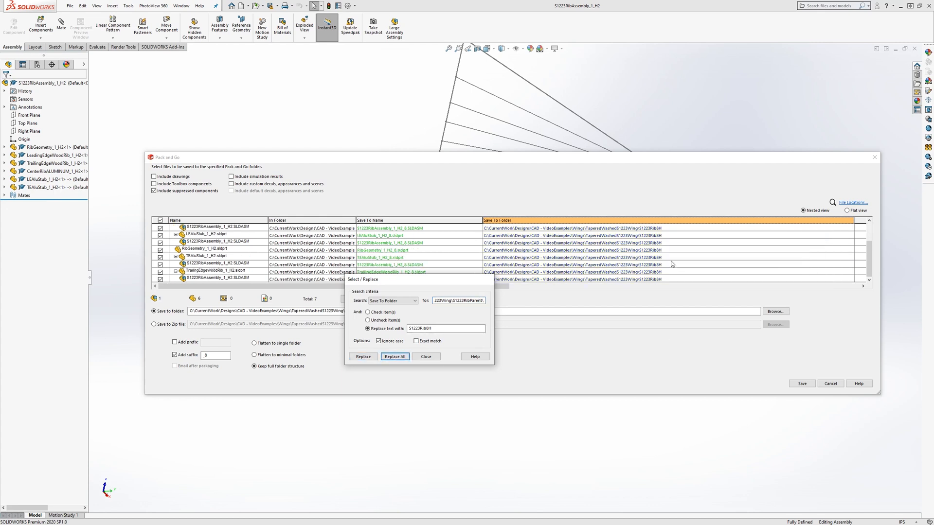
- Close Select/Replace, check the corrected file list, and save the Pack and Go copy
{"action": "left_click", "coordinate": [425, 357]}
{"action": "left_click_drag", "start_coordinate": [869, 253], "coordinate": [803, 271]}
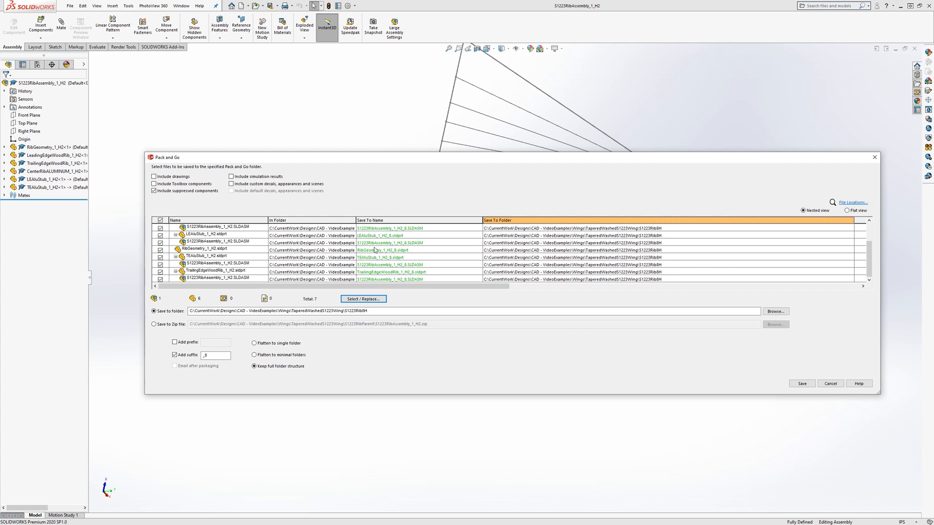
{"action": "left_click", "coordinate": [800, 385]}
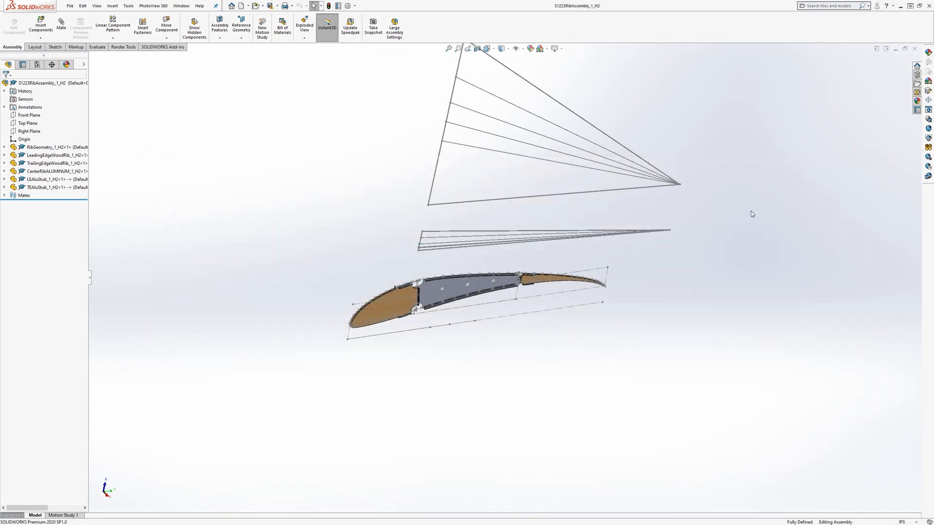
- Close the parent rib assembly and open S1223RibAssembly_1_H2_8 from the S1223Rib8H folder without opening any referenced documents
{"action": "left_click", "coordinate": [914, 49]}
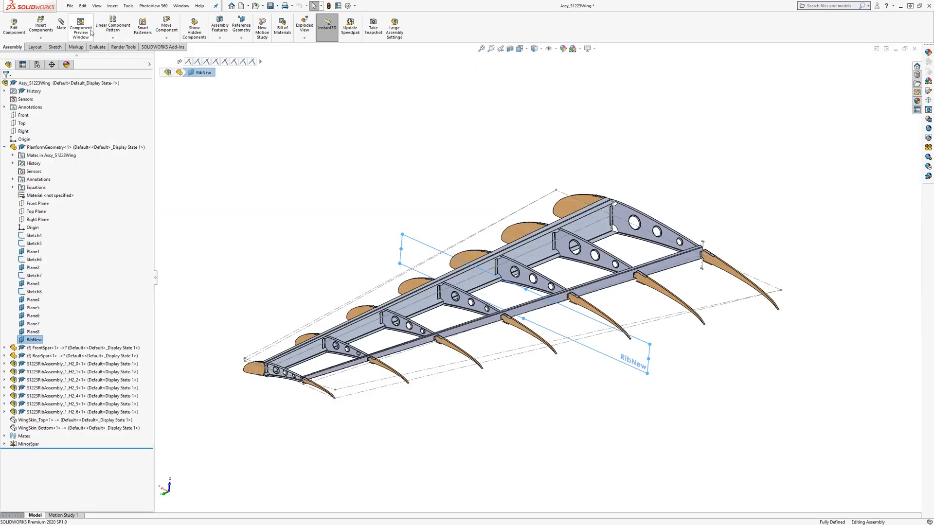
{"action": "left_click", "coordinate": [70, 6]}
{"action": "left_click", "coordinate": [82, 26]}
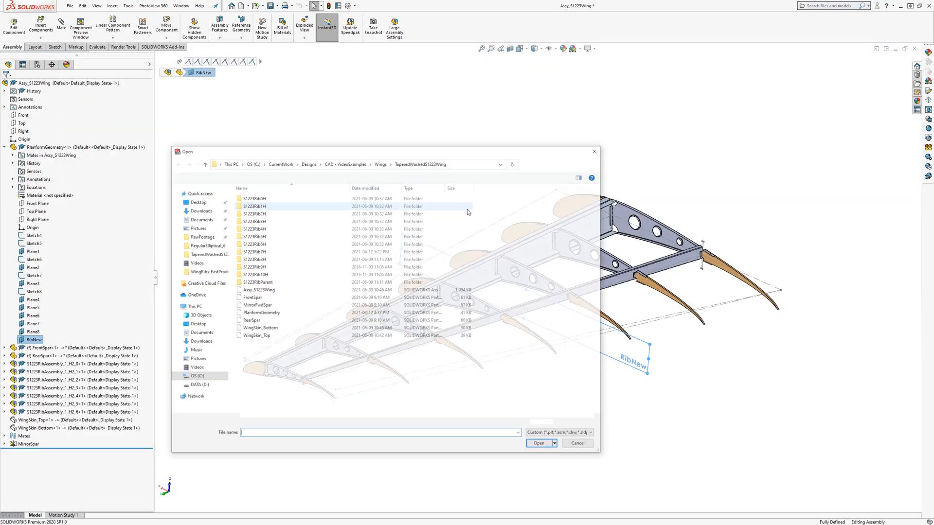
{"action": "double_click", "coordinate": [257, 259]}
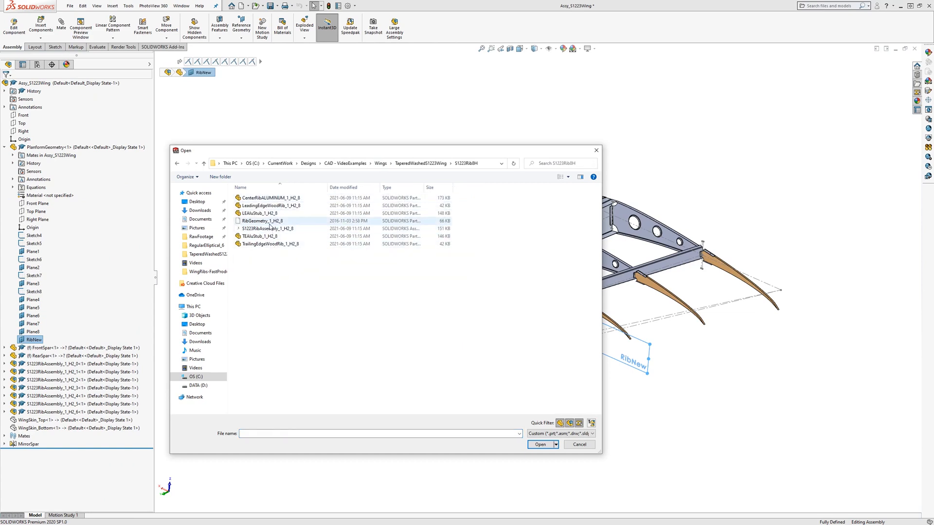
{"action": "left_click", "coordinate": [271, 228]}
{"action": "left_click", "coordinate": [540, 444]}
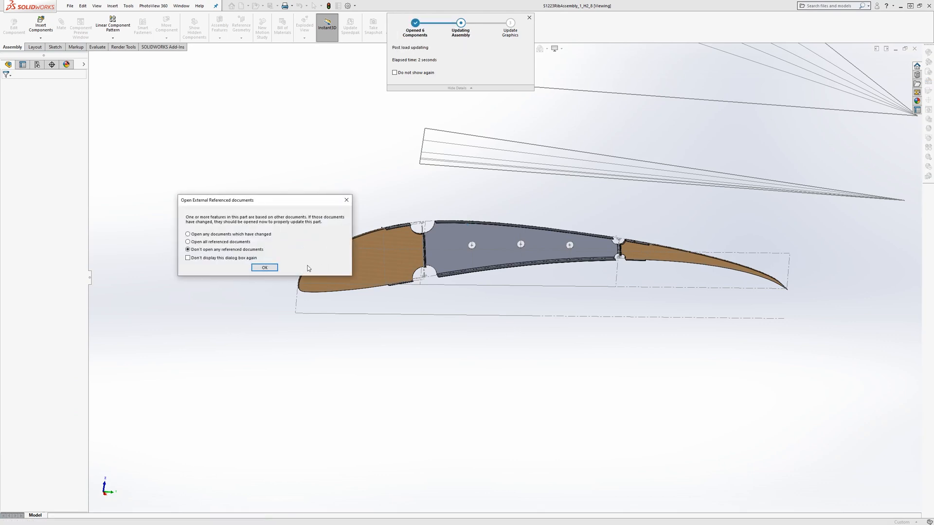
{"action": "left_click", "coordinate": [273, 267]}
{"action": "left_click", "coordinate": [512, 273]}
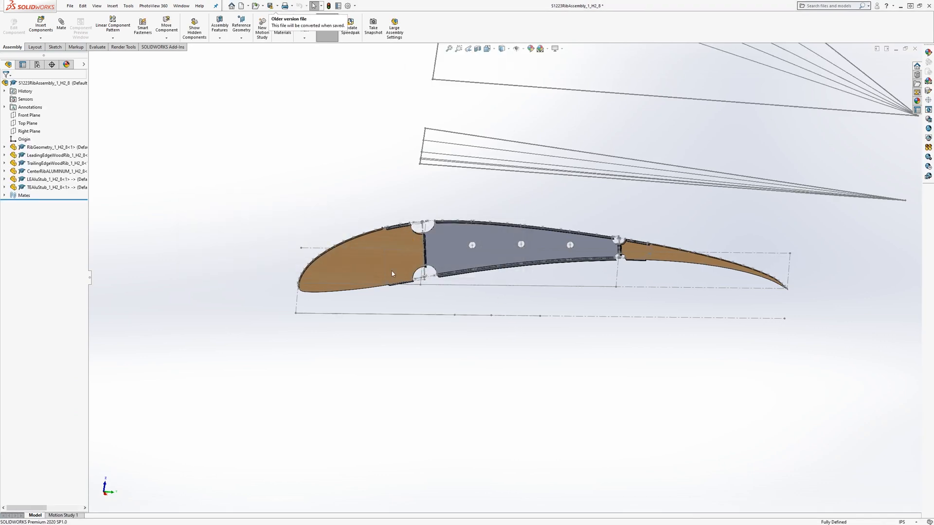
- Widen the feature tree and examine whether RibGeometry and the five rib parts carry the new suffix
{"action": "middle_click_drag", "start_coordinate": [558, 304], "coordinate": [564, 229]}
{"action": "scroll", "coordinate": [367, 265], "scroll_direction": "up", "scroll_amount": 1}
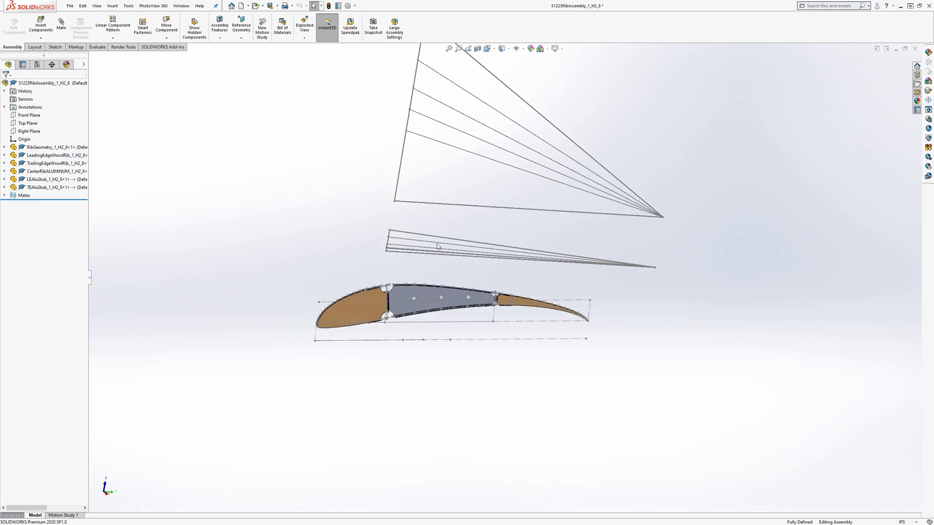
{"action": "left_click_drag", "start_coordinate": [89, 137], "coordinate": [207, 145]}
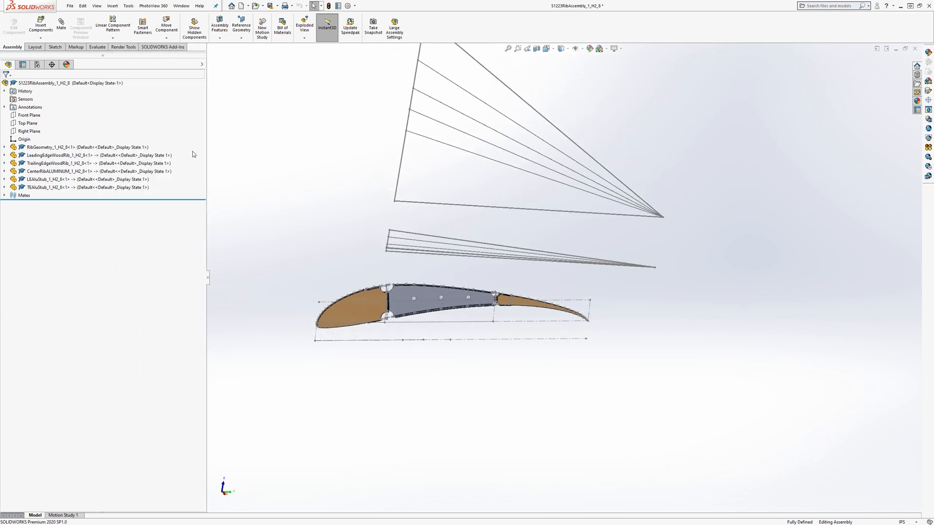
{"action": "left_click", "coordinate": [61, 149]}
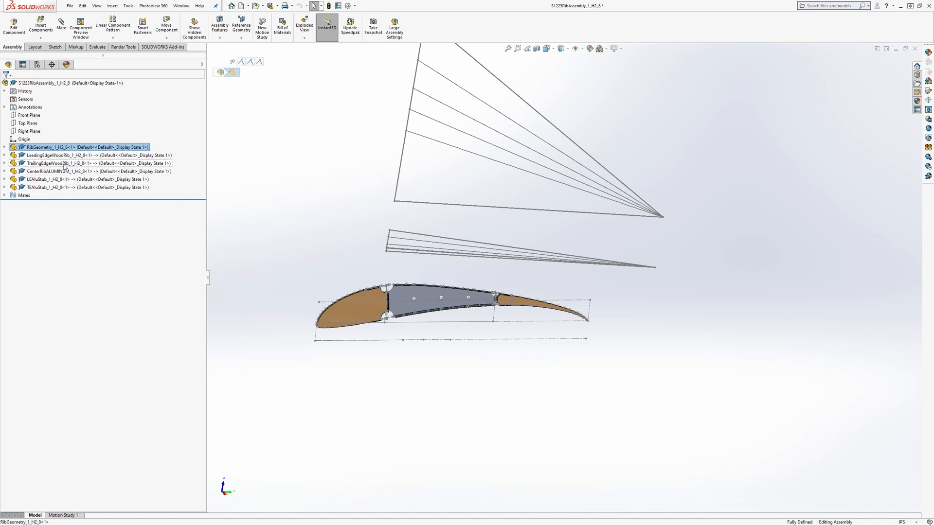
{"action": "left_click", "coordinate": [64, 163]}
{"action": "left_click", "coordinate": [64, 187]}
{"action": "left_click", "coordinate": [62, 158], "text": "shift"}
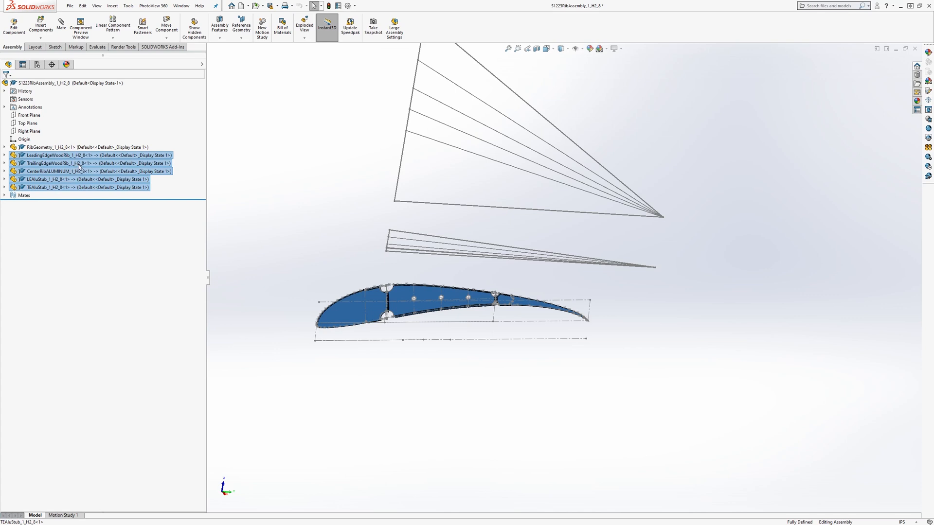
{"action": "left_click", "coordinate": [234, 153]}
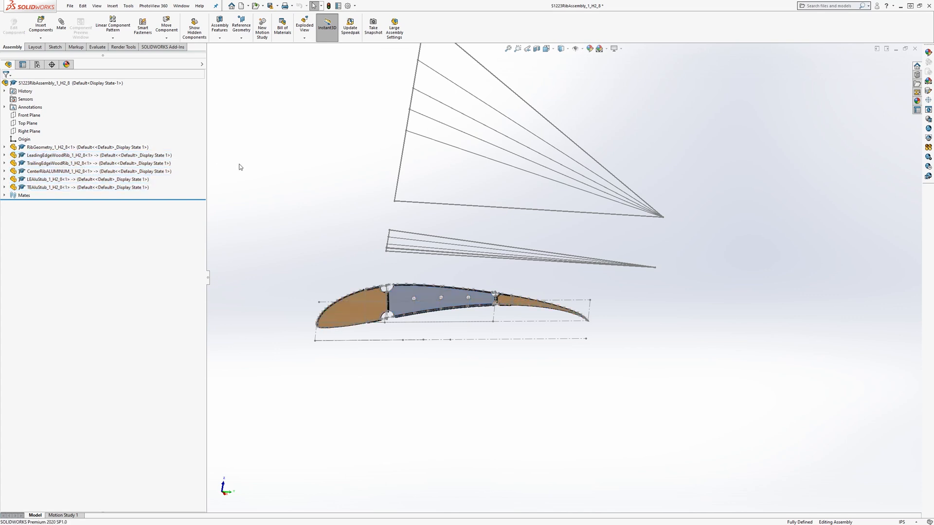
- Close the copied rib assembly S1223RibAssembly_1_H2_8 without saving its modified documents
{"action": "left_click", "coordinate": [915, 49]}
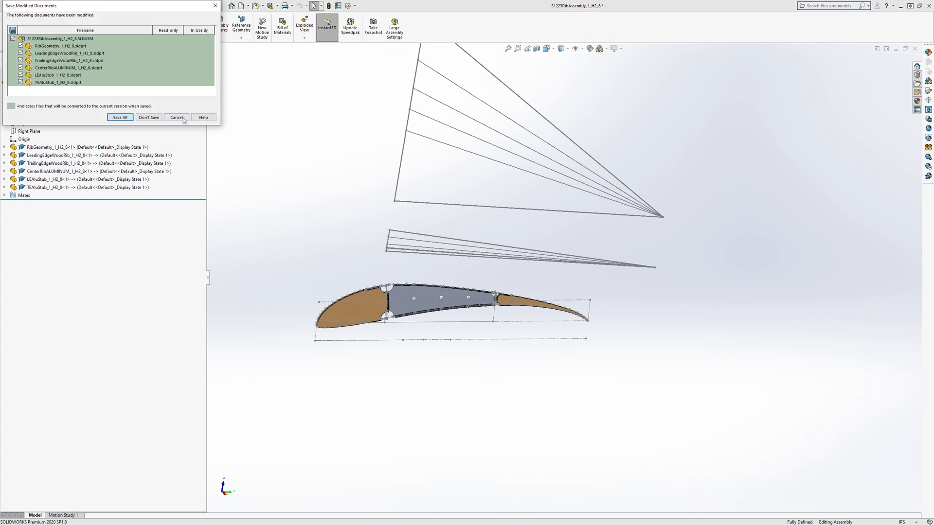
{"action": "left_click", "coordinate": [157, 121]}
{"action": "left_click", "coordinate": [434, 201]}
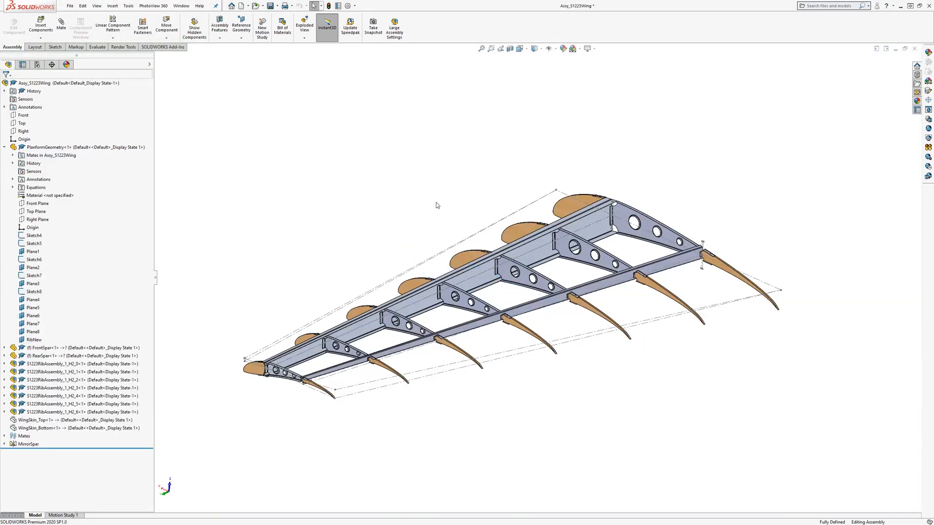
- Insert S1223RibAssembly_1_H2_8 from the S1223Rib8H folder into the wing assembly without opening referenced documents, placing it freely beside the wing
{"action": "left_click", "coordinate": [113, 38]}
{"action": "left_click", "coordinate": [40, 38]}
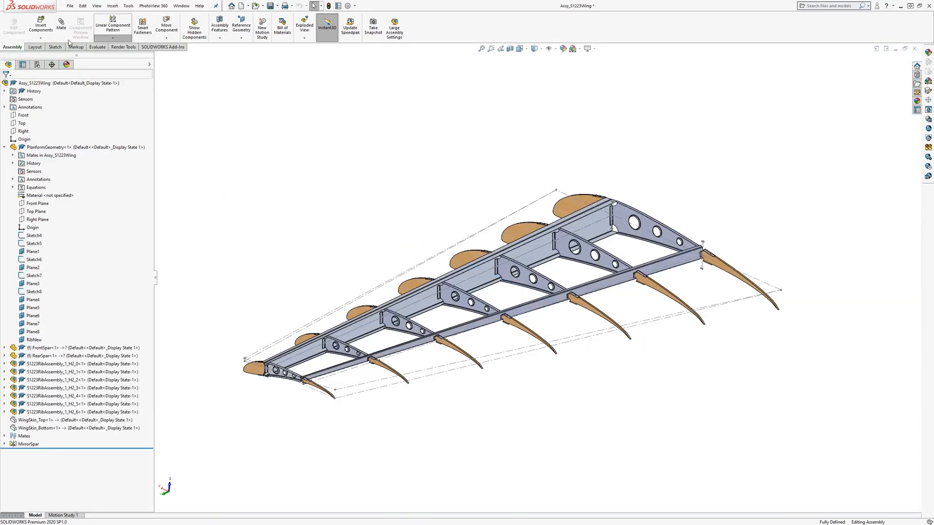
{"action": "left_click", "coordinate": [41, 38]}
{"action": "left_click", "coordinate": [47, 47]}
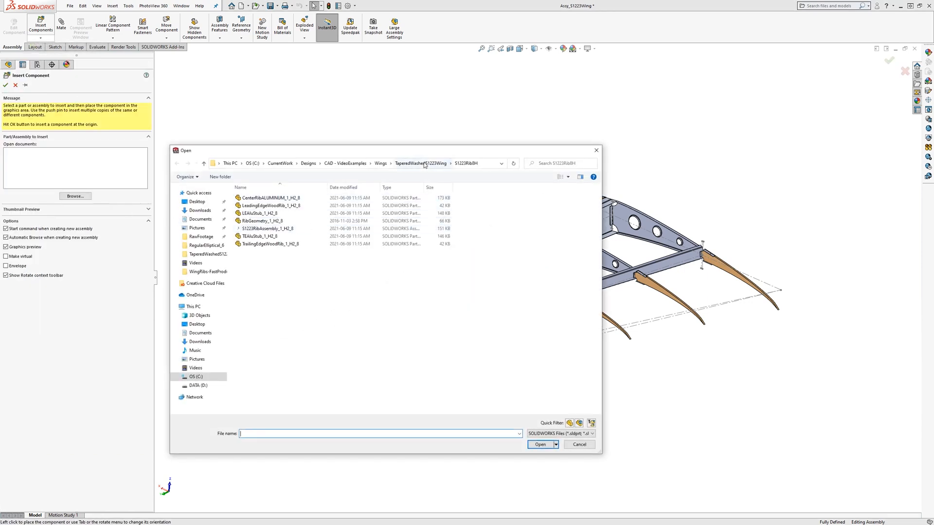
{"action": "double_click", "coordinate": [269, 229]}
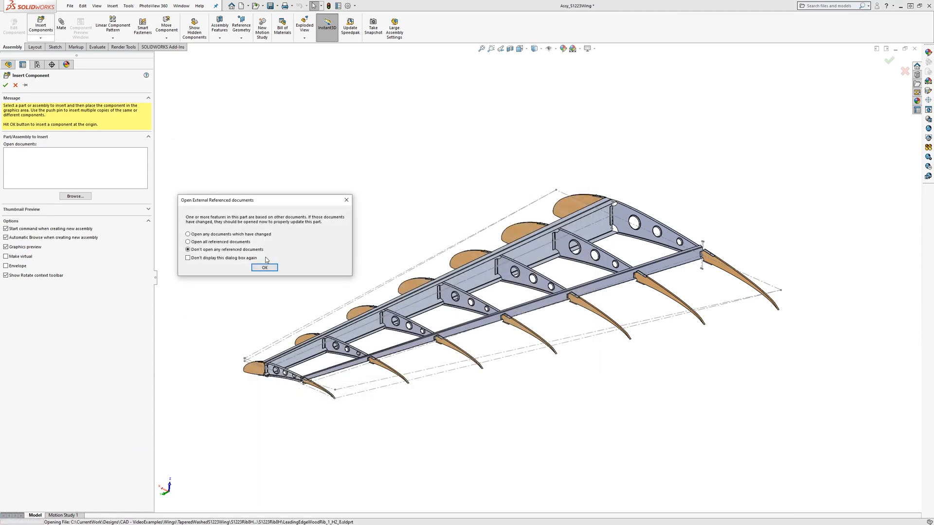
{"action": "left_click", "coordinate": [263, 267]}
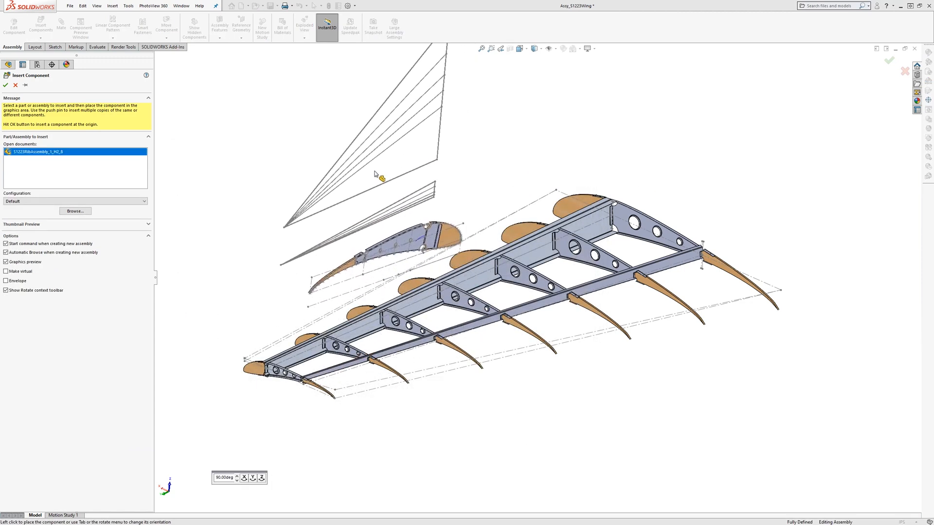
{"action": "left_click", "coordinate": [375, 212]}
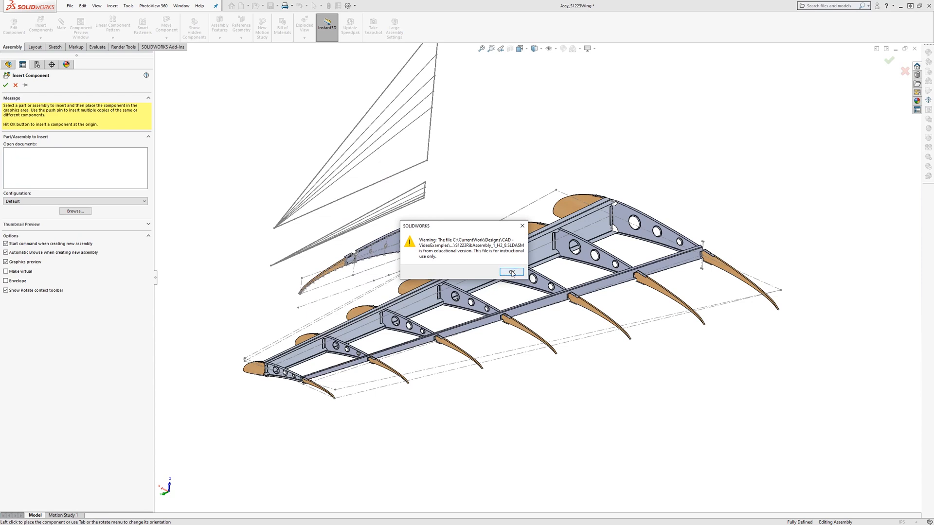
{"action": "left_click", "coordinate": [511, 272]}
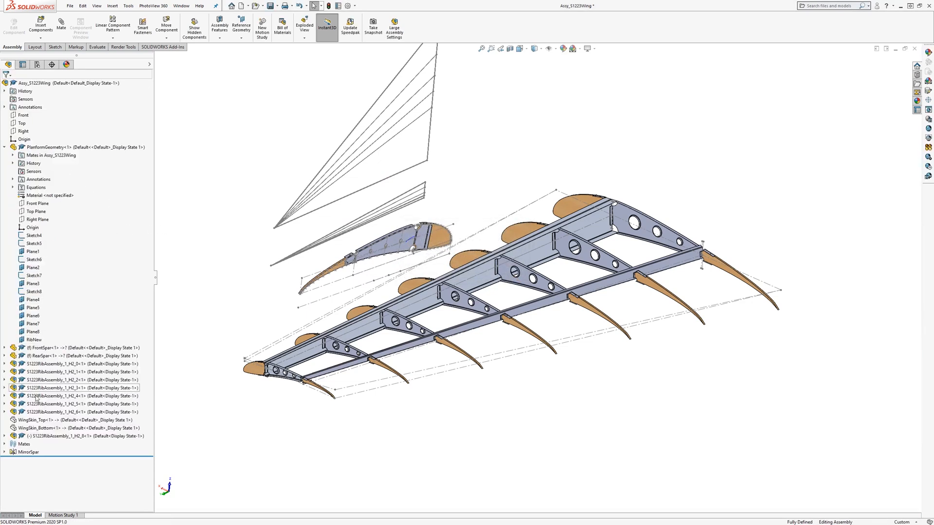
- Examine which planes the three coincident mates of S1223RibAssembly_1_H2_0 reference: Front, Right and PlanformGeometry
{"action": "left_click", "coordinate": [6, 437]}
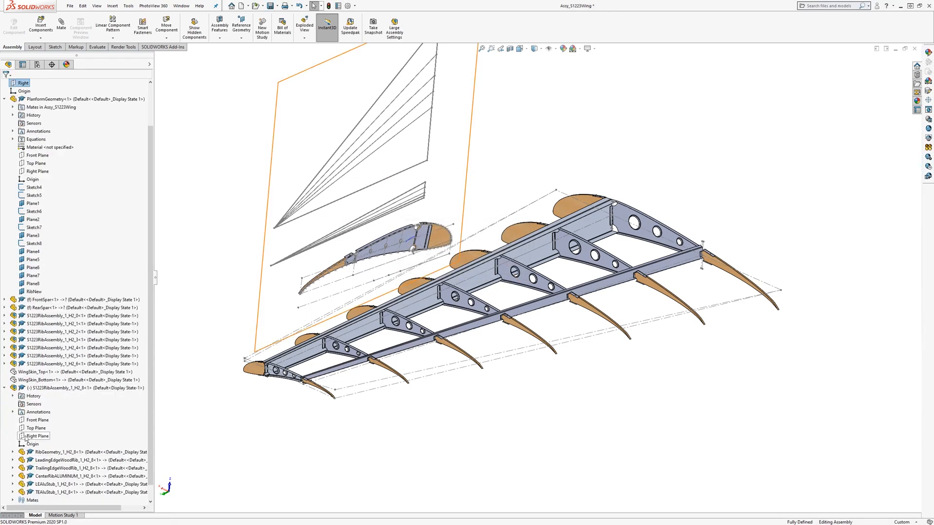
{"action": "left_click", "coordinate": [5, 388]}
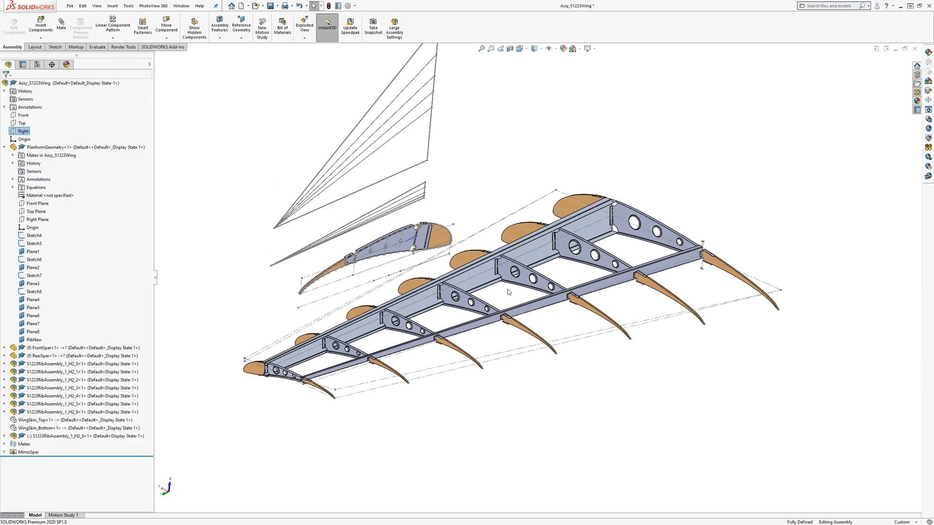
{"action": "scroll", "coordinate": [510, 294], "scroll_direction": "down", "scroll_amount": 3}
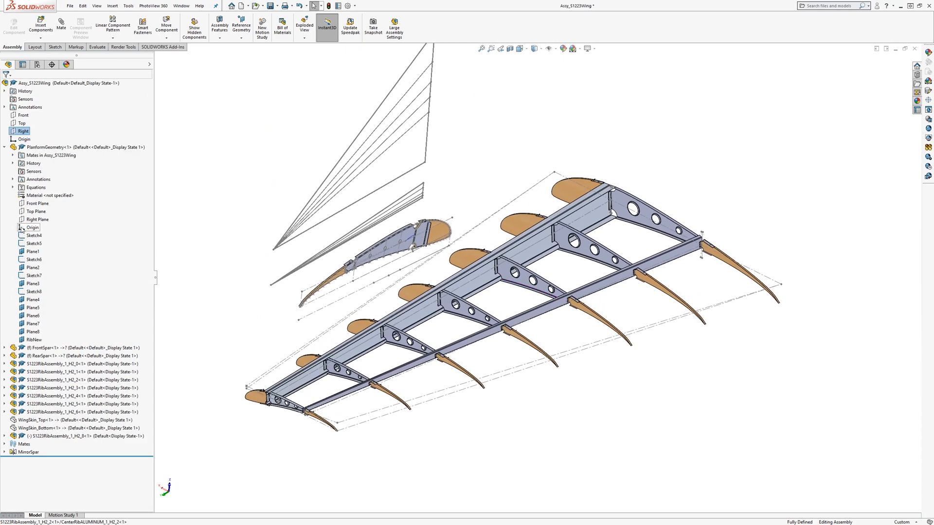
{"action": "left_click", "coordinate": [129, 362]}
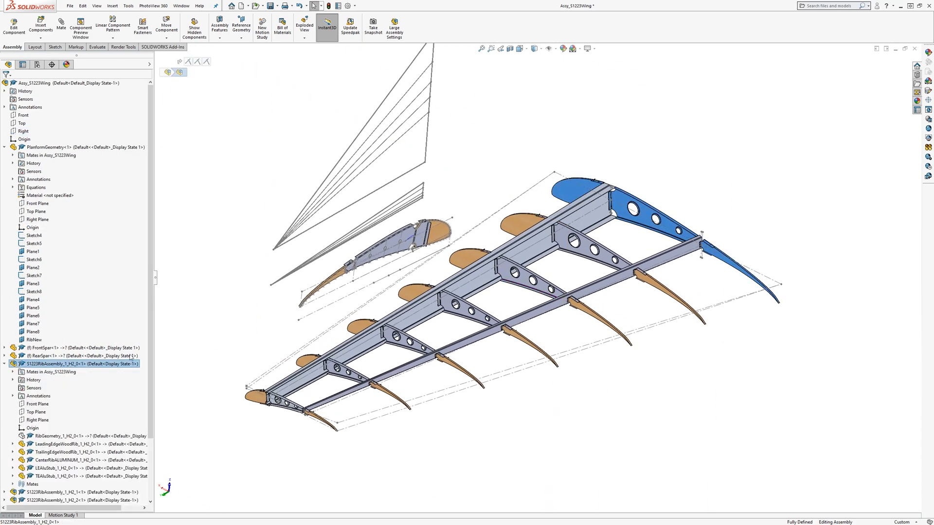
{"action": "left_click", "coordinate": [13, 372]}
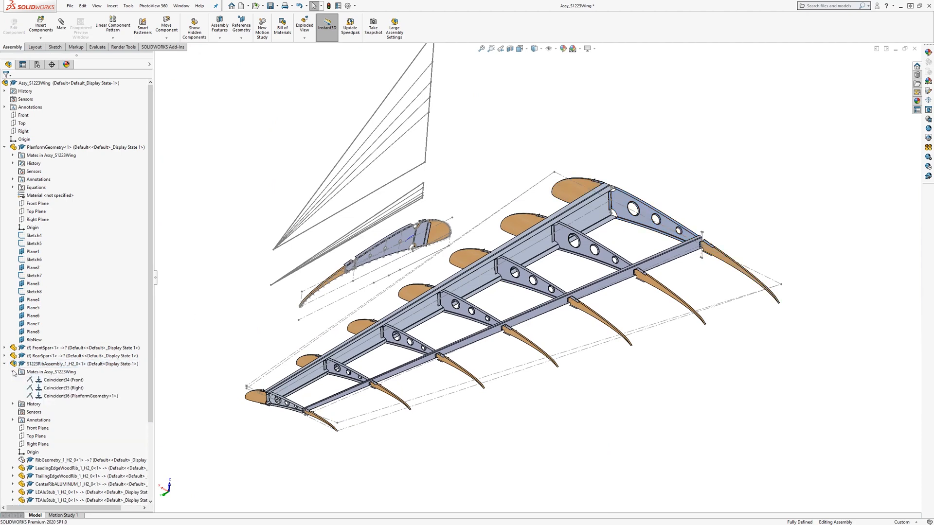
{"action": "left_click", "coordinate": [63, 380]}
{"action": "middle_click_drag", "start_coordinate": [707, 293], "coordinate": [618, 267]}
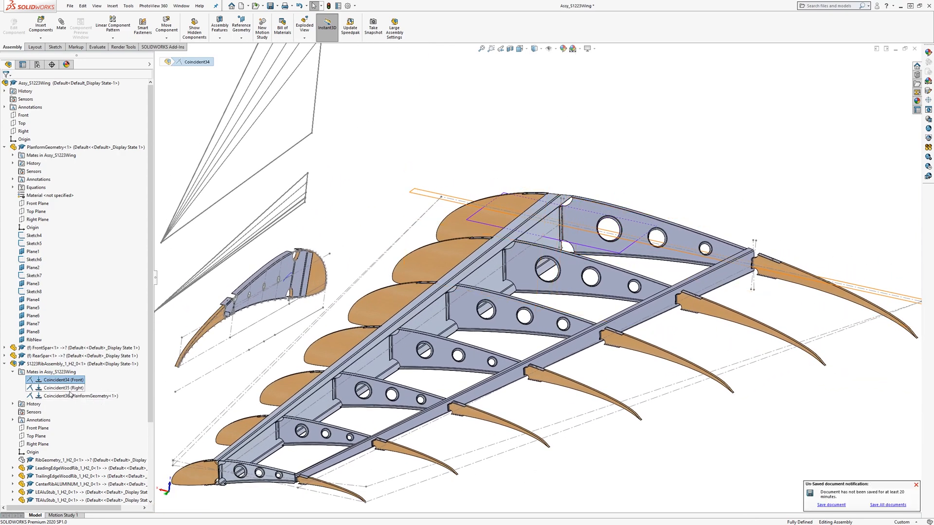
{"action": "left_click", "coordinate": [66, 388]}
{"action": "middle_click_drag", "start_coordinate": [544, 243], "coordinate": [583, 337]}
{"action": "left_click", "coordinate": [73, 396]}
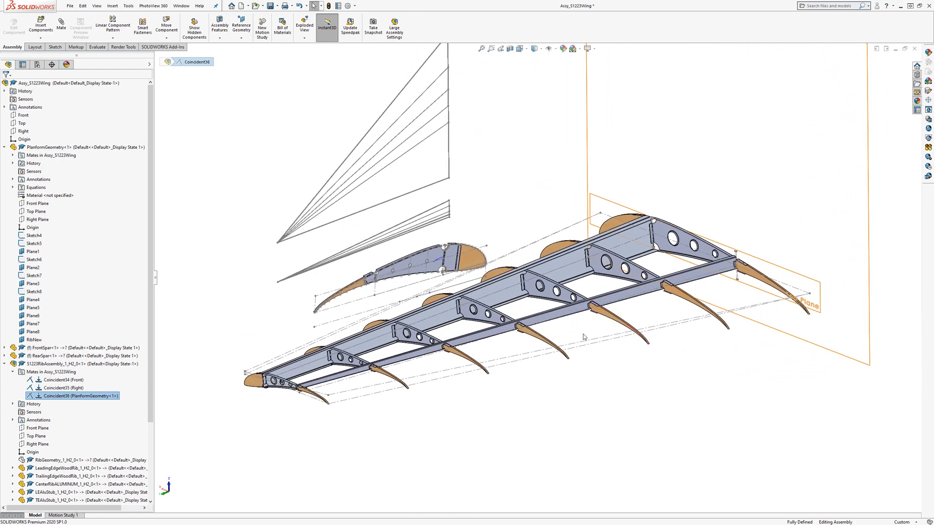
{"action": "middle_click_drag", "start_coordinate": [620, 303], "coordinate": [631, 305]}
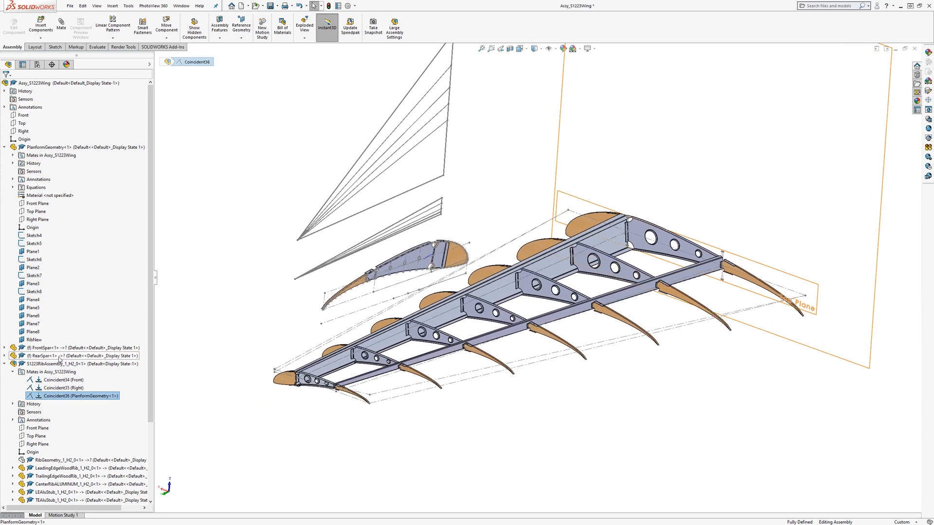
- Mate the Front Plane of S1223RibAssembly_1_H2_8 coincident with the wing assembly's Front plane
{"action": "scroll", "coordinate": [60, 358], "scroll_direction": "down", "scroll_amount": 4}
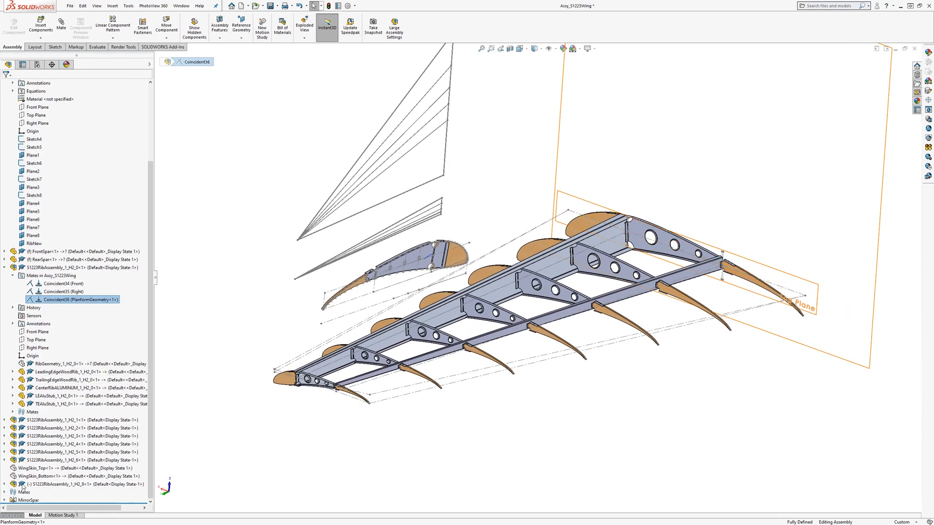
{"action": "left_click", "coordinate": [23, 486]}
{"action": "left_click", "coordinate": [178, 344]}
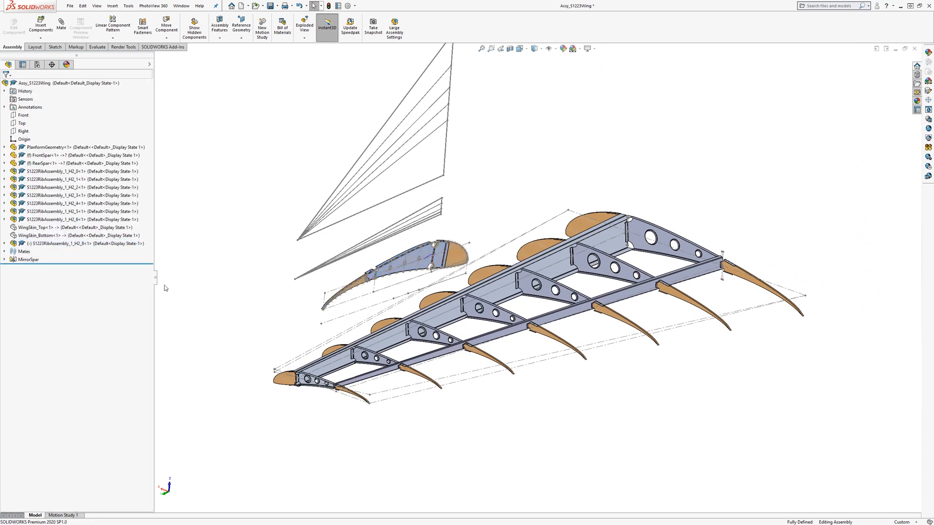
{"action": "left_click", "coordinate": [4, 243]}
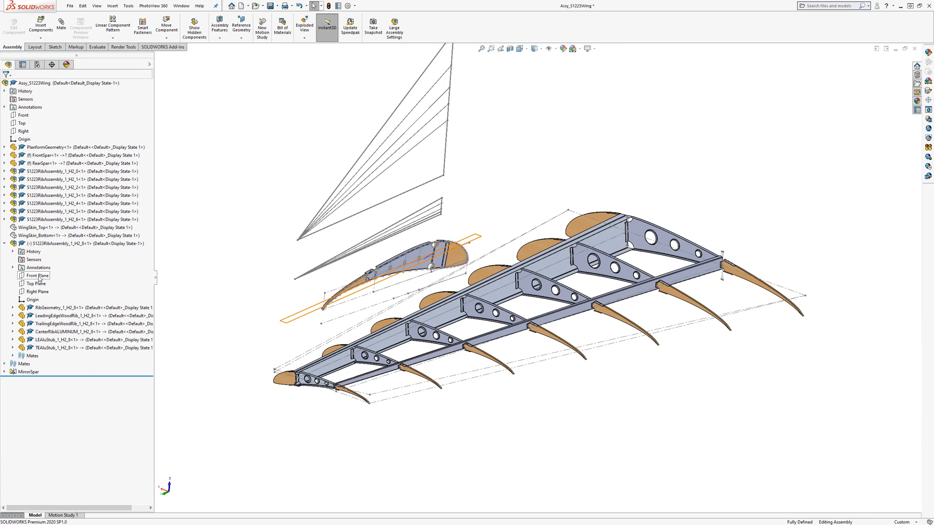
{"action": "left_click", "coordinate": [42, 277]}
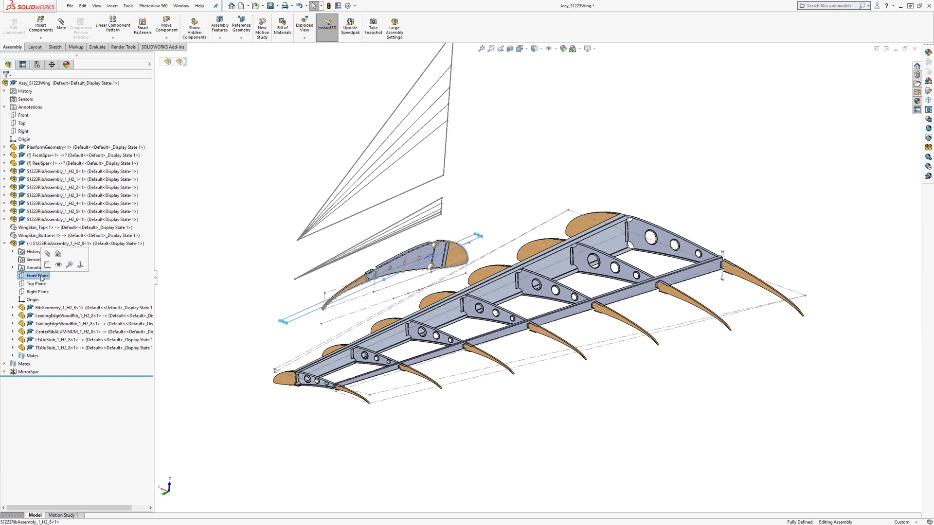
{"action": "left_click", "coordinate": [24, 115], "text": "ctrl"}
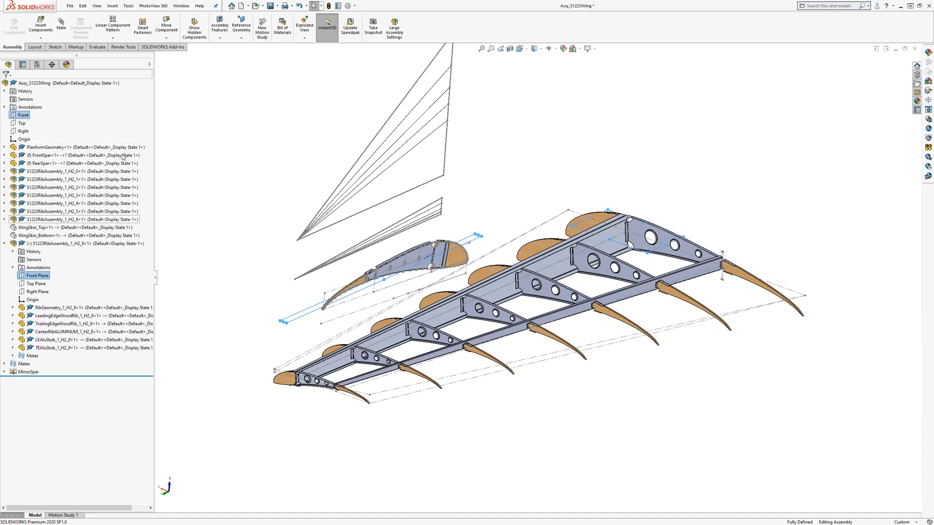
{"action": "left_click", "coordinate": [62, 23]}
{"action": "left_click", "coordinate": [5, 85]}
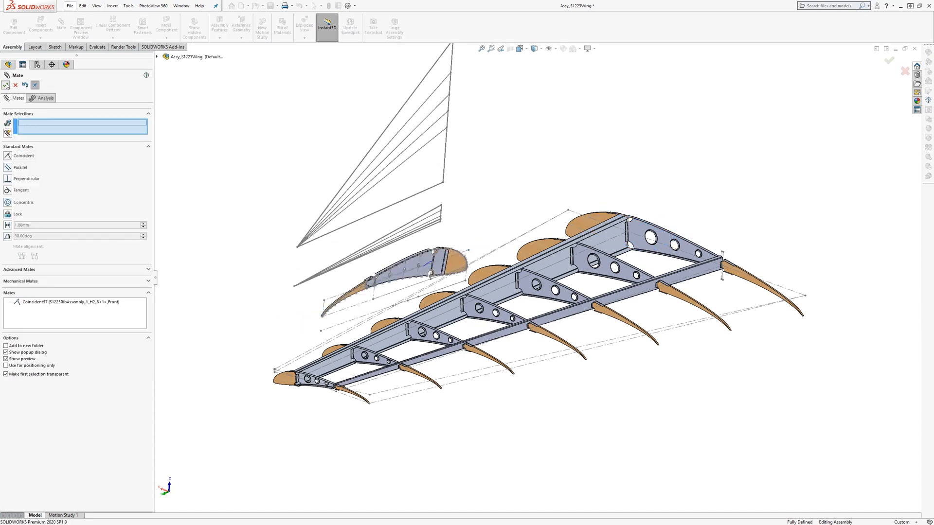
{"action": "left_click", "coordinate": [6, 85]}
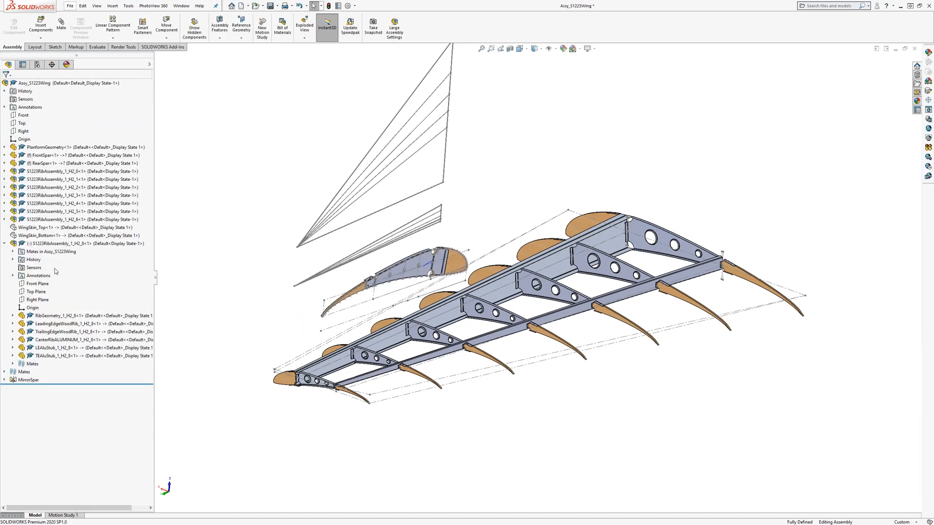
- Mate the Top Plane of S1223RibAssembly_1_H2_8 coincident with the wing assembly's Right plane
{"action": "left_click", "coordinate": [36, 292]}
{"action": "mouse_move", "coordinate": [485, 345]}
{"action": "middle_mouse_down"}
{"action": "mouse_move", "coordinate": [534, 311]}
{"action": "mouse_move", "coordinate": [524, 332]}
{"action": "mouse_move", "coordinate": [492, 345]}
{"action": "middle_mouse_up"}
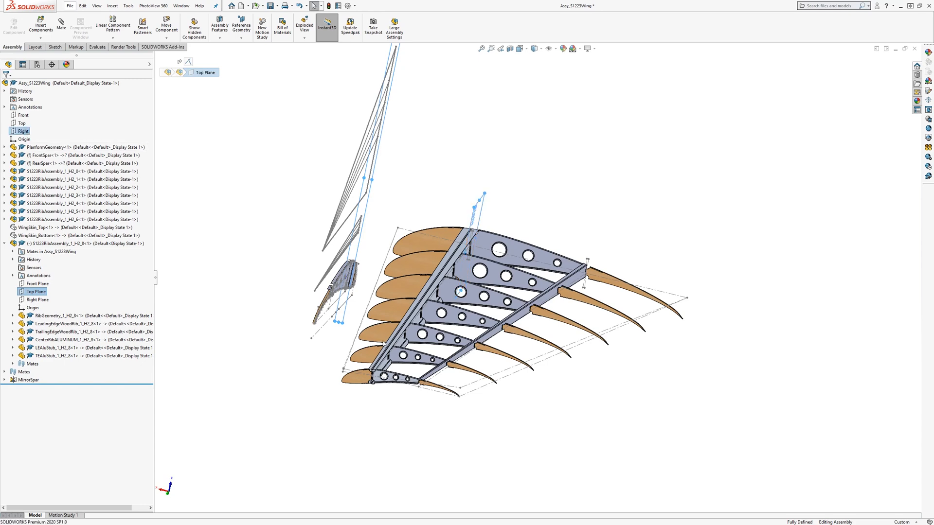
{"action": "mouse_move", "coordinate": [384, 343]}
{"action": "middle_mouse_down"}
{"action": "mouse_move", "coordinate": [387, 316]}
{"action": "mouse_move", "coordinate": [369, 345]}
{"action": "middle_mouse_up"}
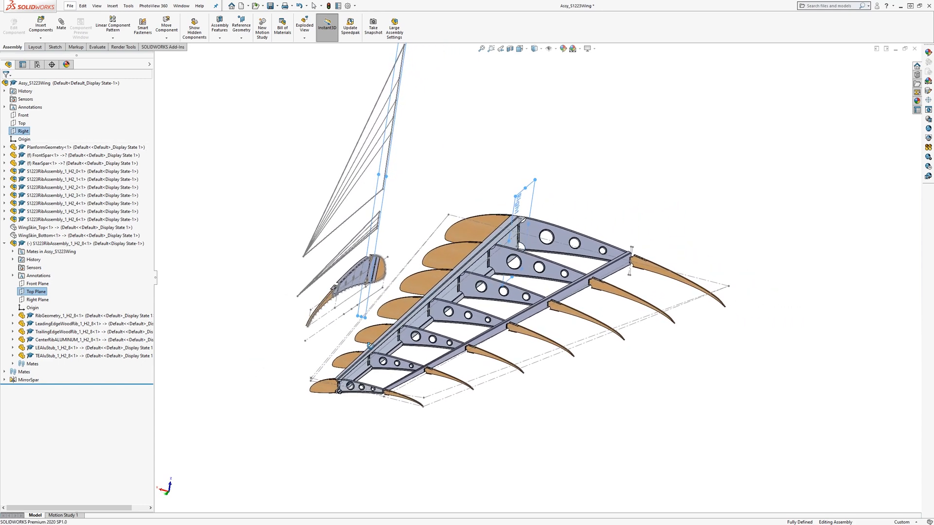
{"action": "left_click", "coordinate": [62, 25]}
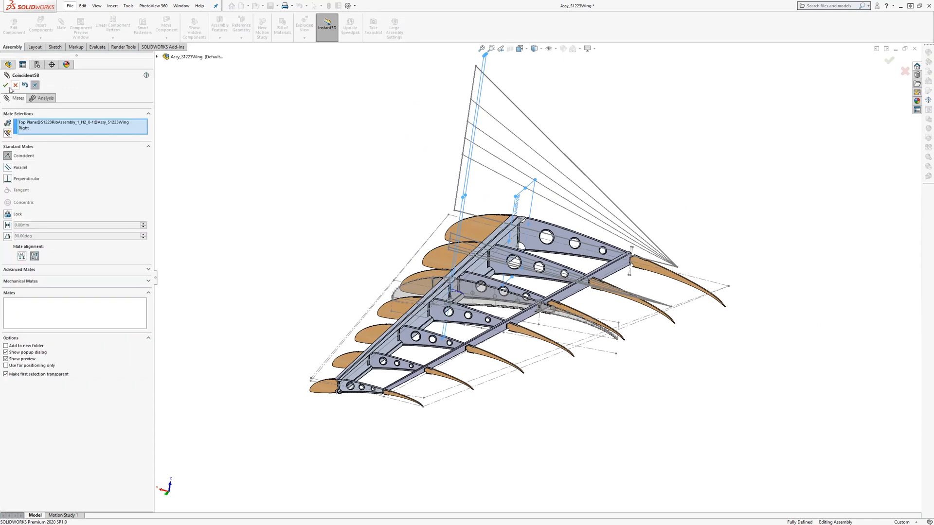
{"action": "left_click", "coordinate": [6, 85]}
{"action": "left_click", "coordinate": [6, 85]}
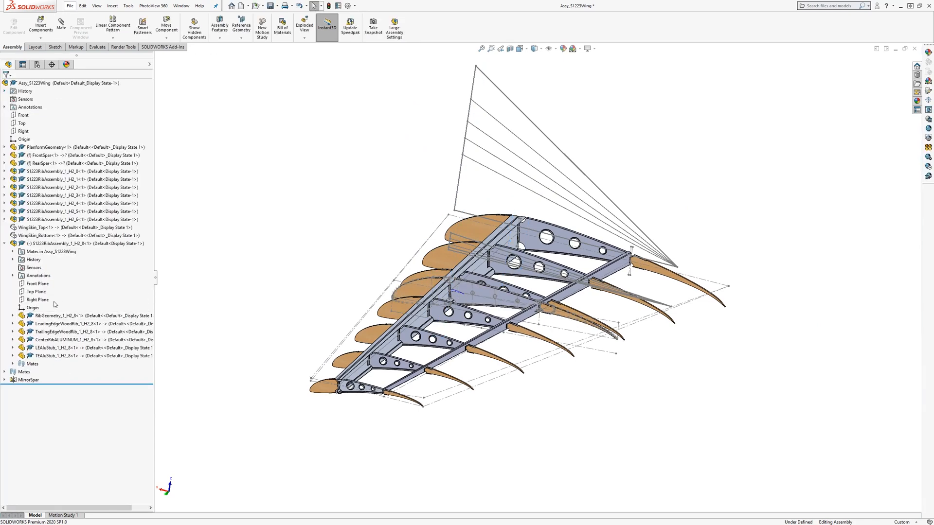
- Mate the Right Plane of S1223RibAssembly_1_H2_8 coincident with the RibNew plane of PlanformGeometry
{"action": "left_click", "coordinate": [37, 299]}
{"action": "middle_click_drag", "start_coordinate": [487, 384], "coordinate": [480, 375]}
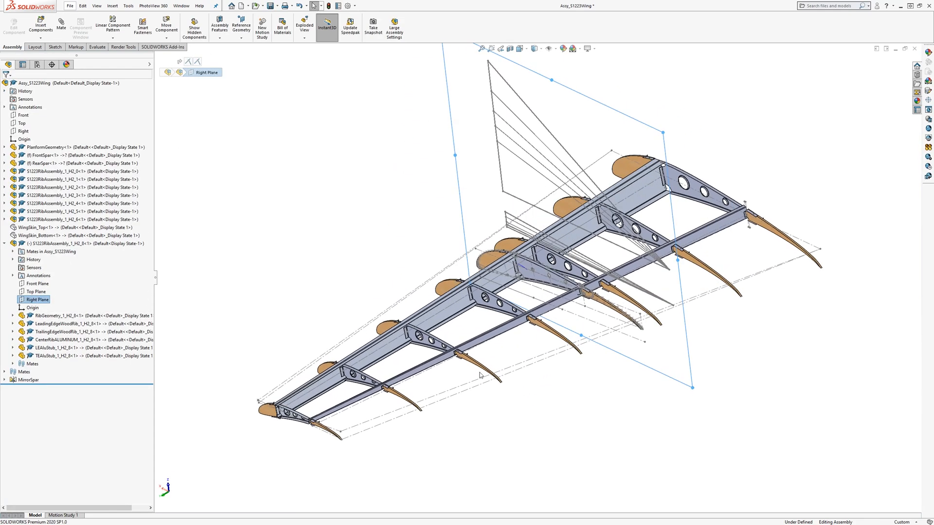
{"action": "left_click", "coordinate": [5, 147]}
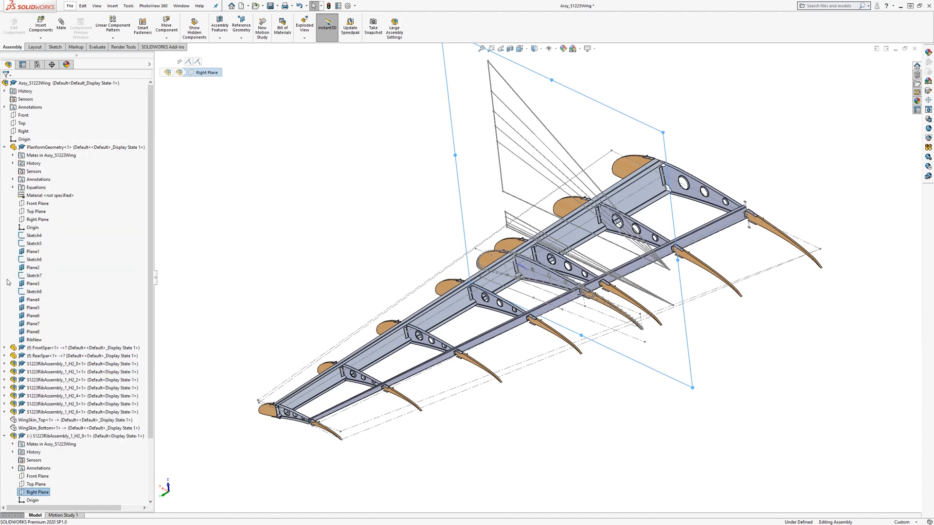
{"action": "left_click", "coordinate": [33, 340]}
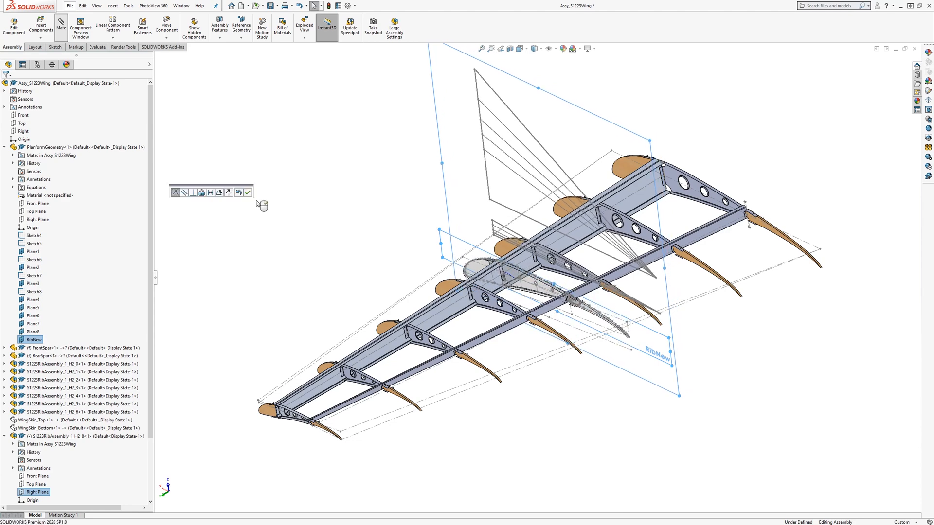
{"action": "left_click", "coordinate": [5, 85]}
{"action": "left_click", "coordinate": [6, 86]}
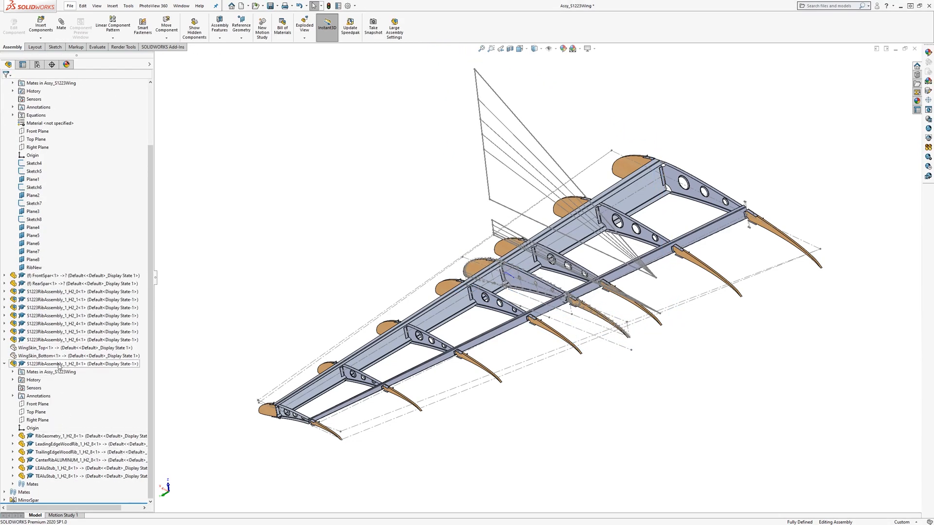
{"action": "left_click", "coordinate": [58, 366]}
{"action": "left_click", "coordinate": [269, 300]}
{"action": "key", "text": "ctrl+s"}
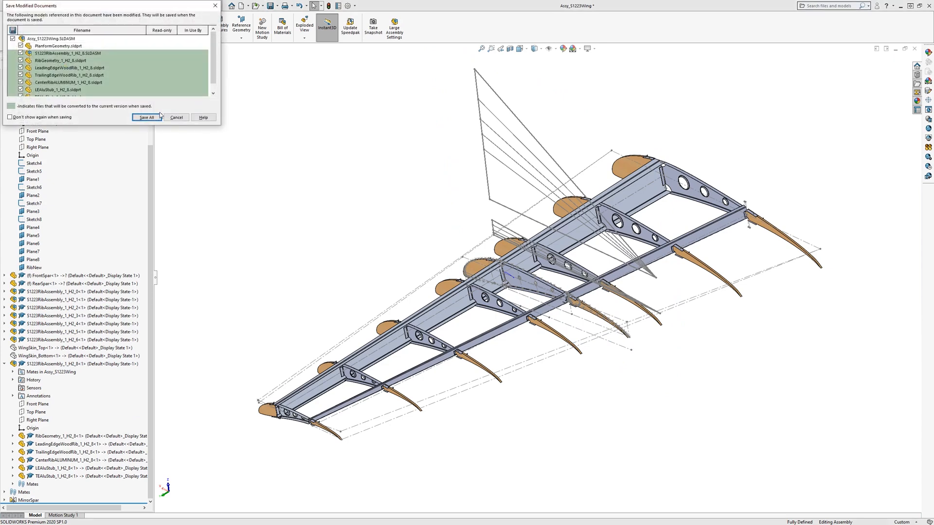
{"action": "left_click", "coordinate": [176, 118]}
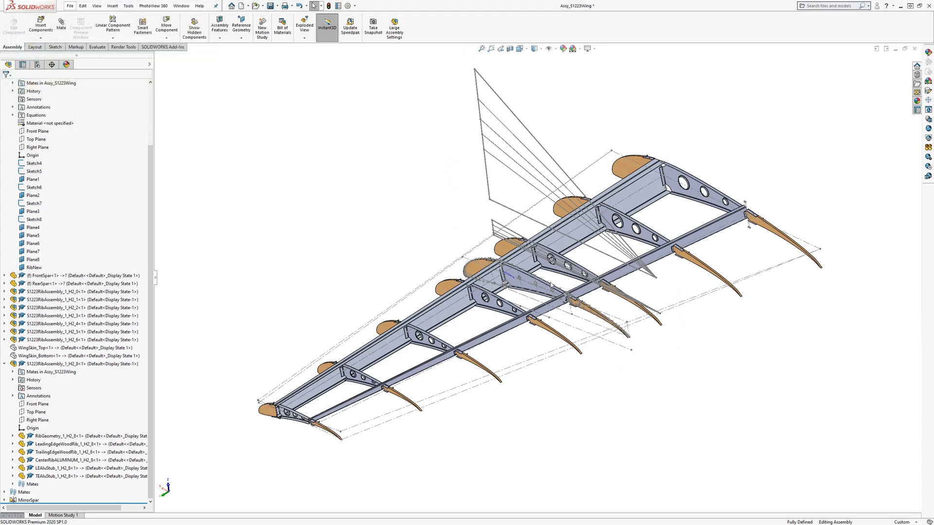
- Examine how the new rib's trailing edge and reference sketch line up with the neighbouring ribs, including in a straight side view
{"action": "middle_click_drag", "start_coordinate": [551, 285], "coordinate": [567, 325]}
{"action": "scroll", "coordinate": [525, 299], "scroll_direction": "down", "scroll_amount": 5}
{"action": "scroll", "coordinate": [508, 315], "scroll_direction": "up", "scroll_amount": 5}
{"action": "scroll", "coordinate": [637, 351], "scroll_direction": "down", "scroll_amount": 4}
{"action": "middle_click_drag", "start_coordinate": [634, 348], "coordinate": [654, 319]}
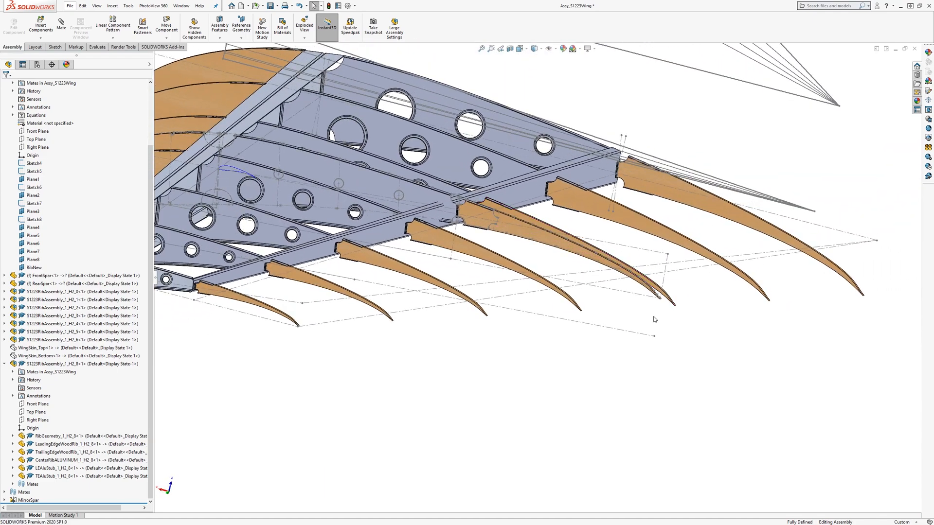
{"action": "key", "text": "space"}
{"action": "left_click", "coordinate": [424, 393]}
{"action": "scroll", "coordinate": [669, 445], "scroll_direction": "down", "scroll_amount": 3}
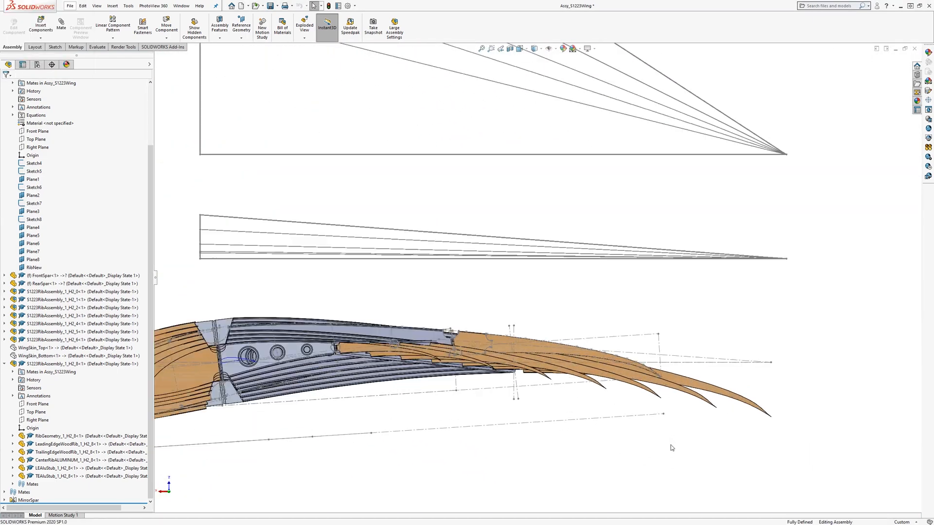
- Examine the new rib's trailing edge and overall fit among the neighbouring ribs, from the side view and in 3D
{"action": "scroll", "coordinate": [671, 448], "scroll_direction": "down", "scroll_amount": 2}
{"action": "left_click", "coordinate": [421, 277]}
{"action": "scroll", "coordinate": [577, 297], "scroll_direction": "up", "scroll_amount": 6}
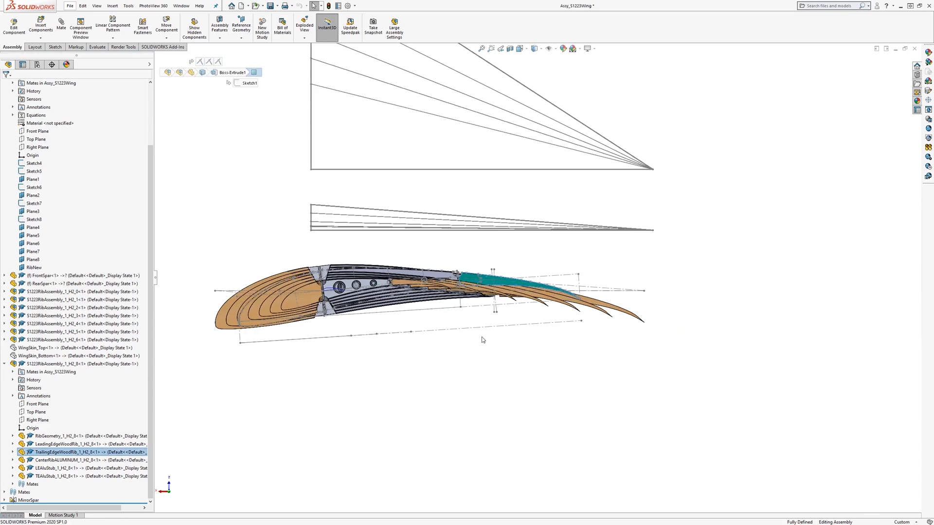
{"action": "scroll", "coordinate": [484, 299], "scroll_direction": "down", "scroll_amount": 4}
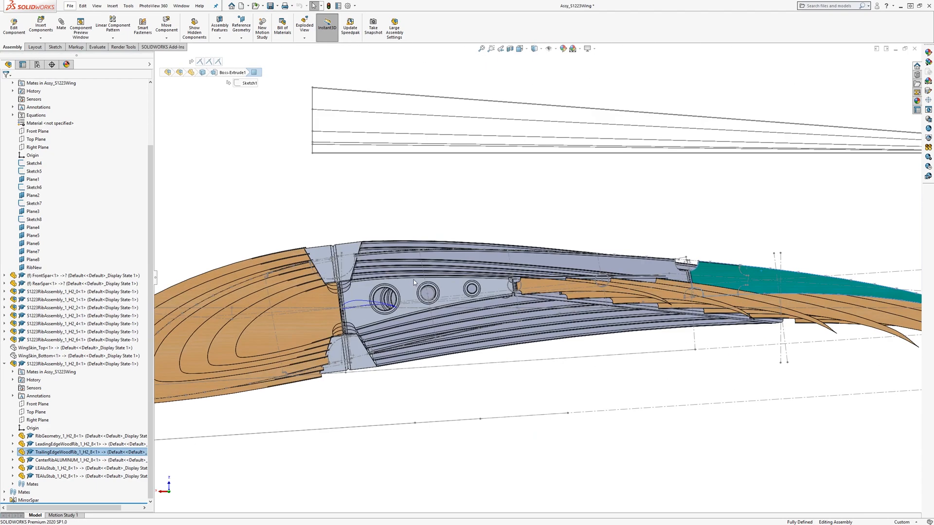
{"action": "scroll", "coordinate": [535, 311], "scroll_direction": "up", "scroll_amount": 3}
{"action": "scroll", "coordinate": [587, 322], "scroll_direction": "down", "scroll_amount": 2}
{"action": "middle_click_drag", "start_coordinate": [587, 322], "coordinate": [538, 373]}
{"action": "scroll", "coordinate": [538, 373], "scroll_direction": "up", "scroll_amount": 4}
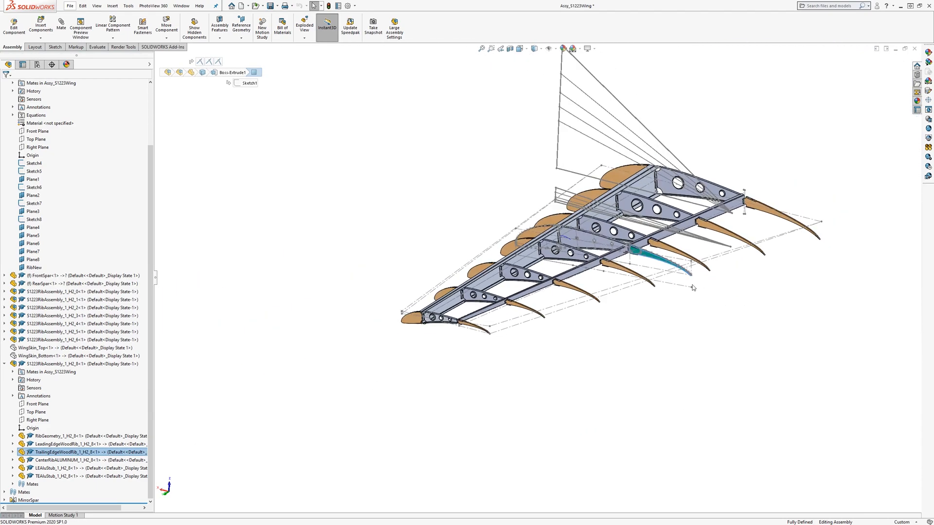
{"action": "scroll", "coordinate": [692, 285], "scroll_direction": "down", "scroll_amount": 4}
{"action": "middle_click_drag", "start_coordinate": [601, 275], "coordinate": [572, 288]}
{"action": "scroll", "coordinate": [573, 287], "scroll_direction": "up", "scroll_amount": 3}
{"action": "scroll", "coordinate": [378, 157], "scroll_direction": "down", "scroll_amount": 2}
{"action": "left_click", "coordinate": [388, 214]}
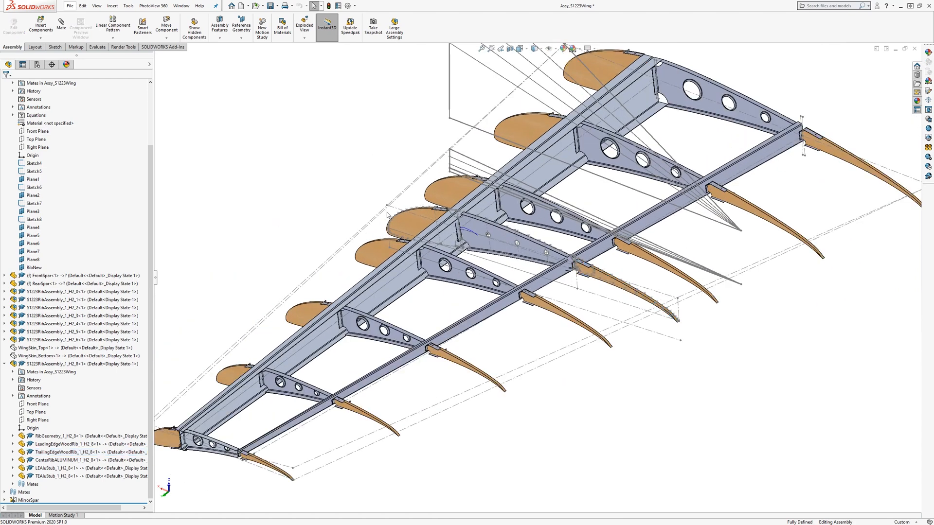
- Edit RibGeometry_1_H2_8 in the context of the wing assembly and open its Sketch1 for editing
{"action": "left_click", "coordinate": [407, 224]}
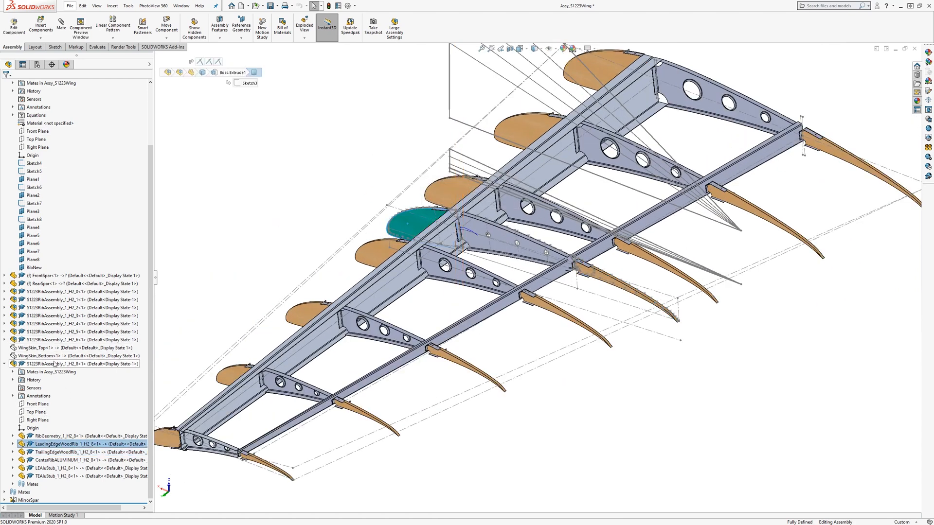
{"action": "left_click", "coordinate": [49, 435]}
{"action": "left_click", "coordinate": [13, 436]}
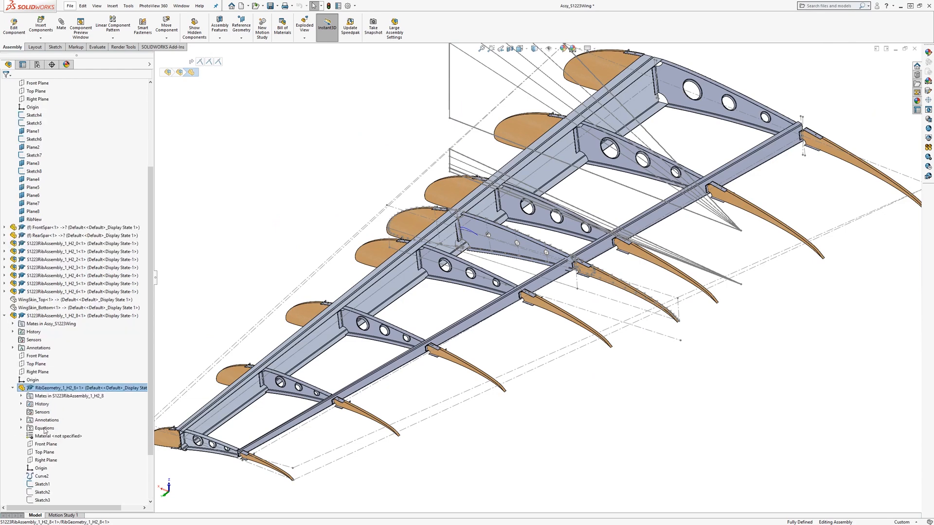
{"action": "scroll", "coordinate": [48, 405], "scroll_direction": "down", "scroll_amount": 3}
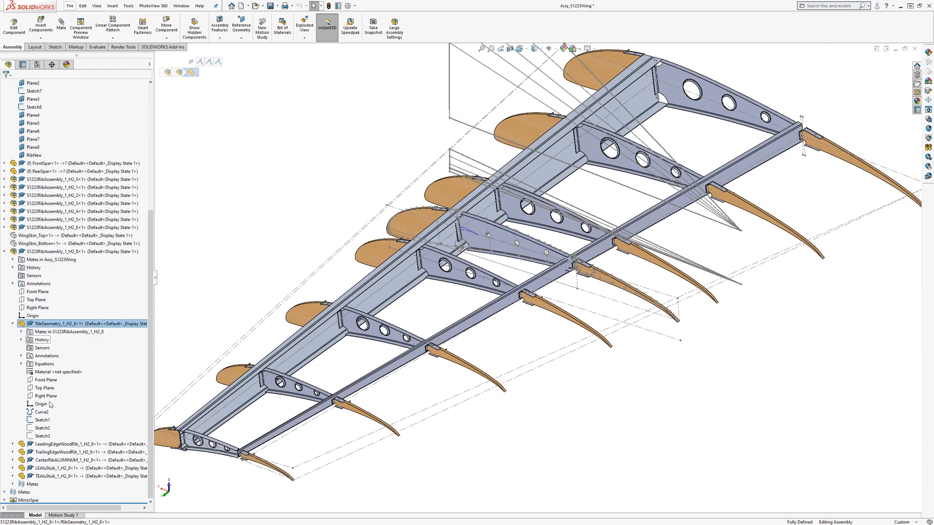
{"action": "left_click", "coordinate": [14, 29]}
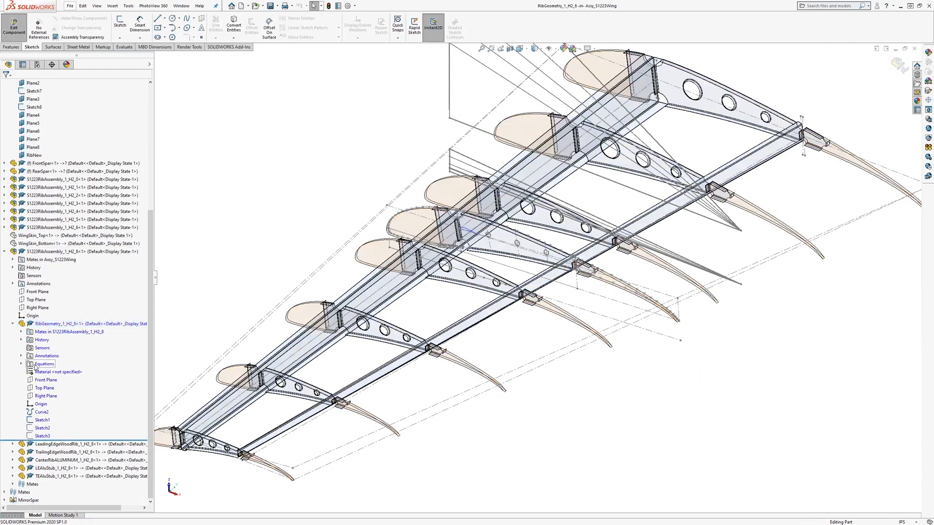
{"action": "left_click", "coordinate": [40, 420]}
{"action": "left_click", "coordinate": [121, 25]}
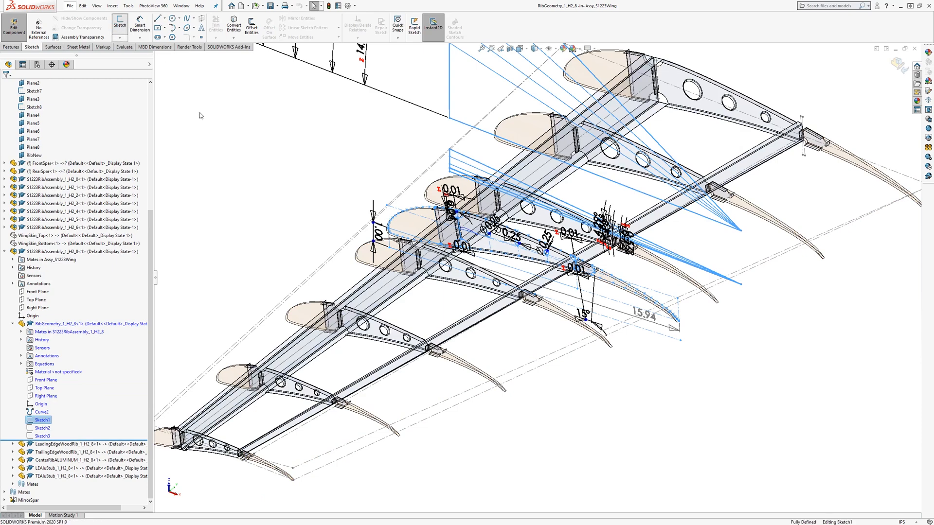
{"action": "left_click", "coordinate": [290, 179]}
- Delete the Fixed relation from the upper sketch point near the new rib's trailing-edge tip
{"action": "scroll", "coordinate": [693, 334], "scroll_direction": "down", "scroll_amount": 3}
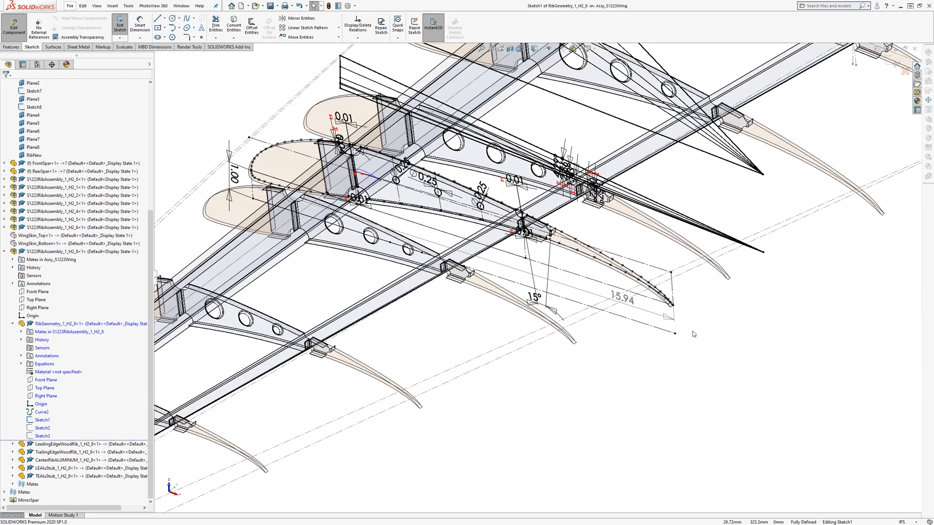
{"action": "left_click", "coordinate": [672, 276]}
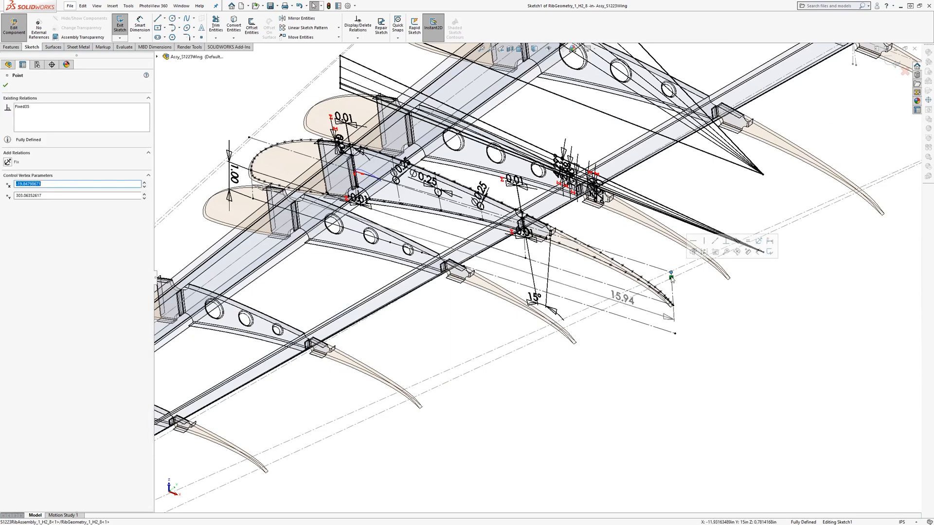
{"action": "left_click", "coordinate": [671, 278]}
{"action": "key", "text": "Delete"}
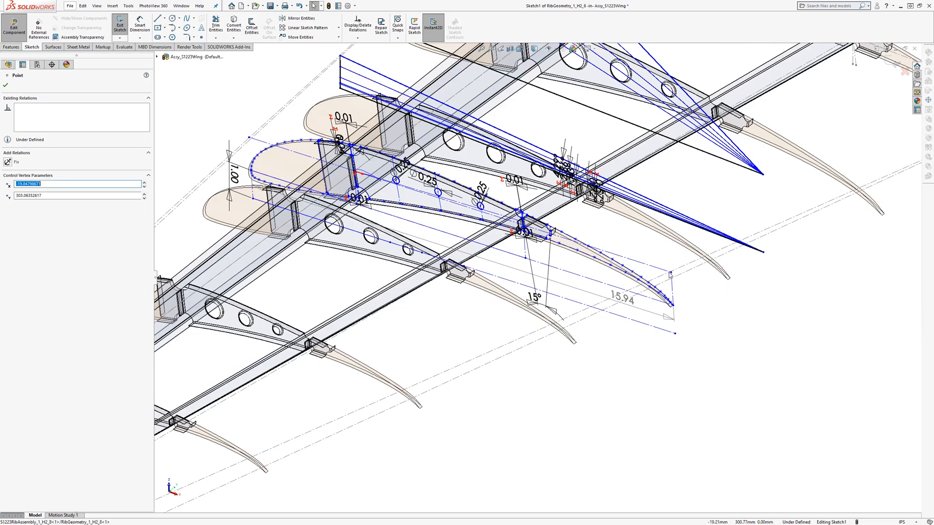
- Pull the freed sketch point off its position and add a Pierce relation between it and the trailing-edge line of PlanformGeometry's Sketch7
{"action": "left_click_drag", "start_coordinate": [671, 273], "coordinate": [646, 285]}
{"action": "mouse_move", "coordinate": [678, 359]}
{"action": "middle_mouse_down"}
{"action": "mouse_move", "coordinate": [700, 330]}
{"action": "mouse_move", "coordinate": [736, 336]}
{"action": "mouse_move", "coordinate": [715, 319]}
{"action": "middle_mouse_up"}
{"action": "left_click", "coordinate": [704, 311]}
{"action": "mouse_move", "coordinate": [660, 274]}
{"action": "left_mouse_down"}
{"action": "mouse_move", "coordinate": [646, 292]}
{"action": "mouse_move", "coordinate": [647, 249]}
{"action": "mouse_move", "coordinate": [647, 290]}
{"action": "left_mouse_up"}
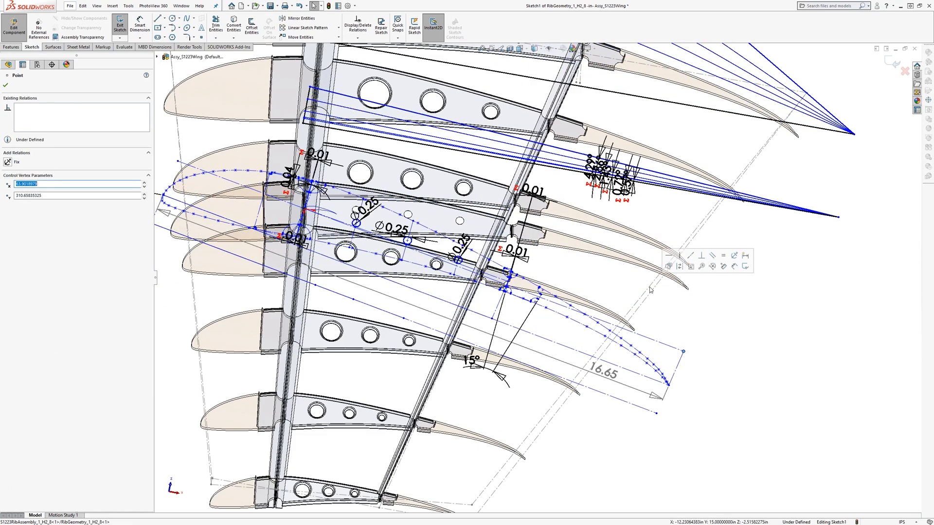
{"action": "left_click", "coordinate": [649, 287], "text": "ctrl"}
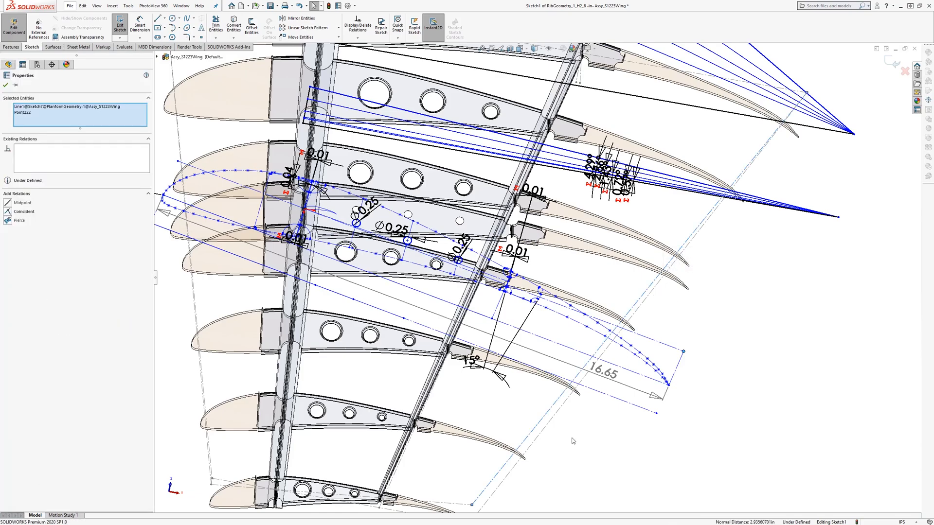
{"action": "mouse_move", "coordinate": [572, 440]}
{"action": "middle_mouse_down"}
{"action": "mouse_move", "coordinate": [594, 362]}
{"action": "mouse_move", "coordinate": [565, 391]}
{"action": "middle_mouse_up"}
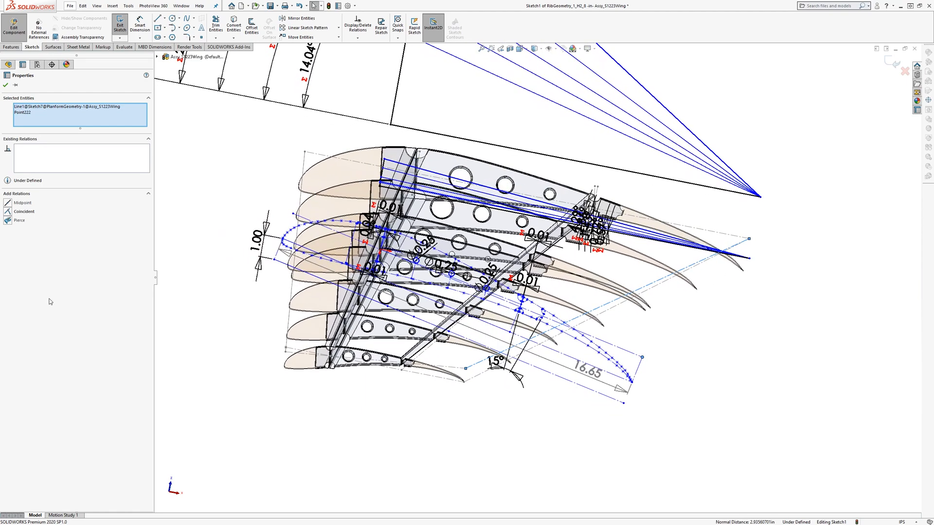
{"action": "left_click", "coordinate": [8, 221]}
{"action": "middle_click_drag", "start_coordinate": [596, 333], "coordinate": [564, 377]}
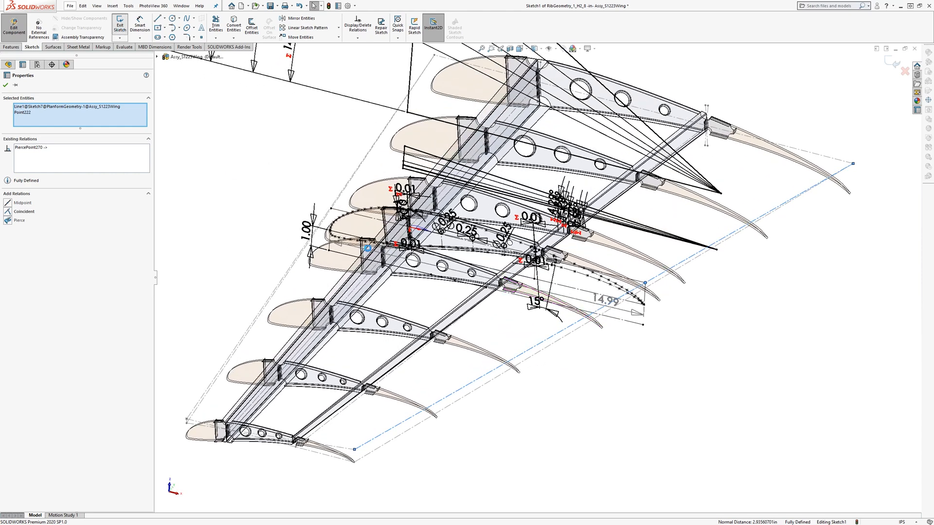
- Close Sketch1 and finish editing RibGeometry_1_H2_8 to return to the wing assembly
{"action": "key", "text": "Escape"}
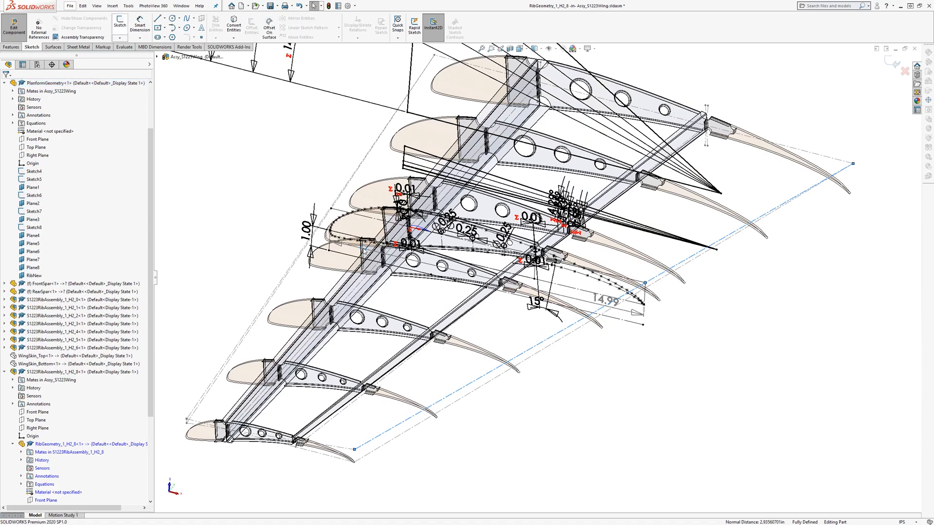
{"action": "middle_click_drag", "start_coordinate": [460, 266], "coordinate": [249, 157]}
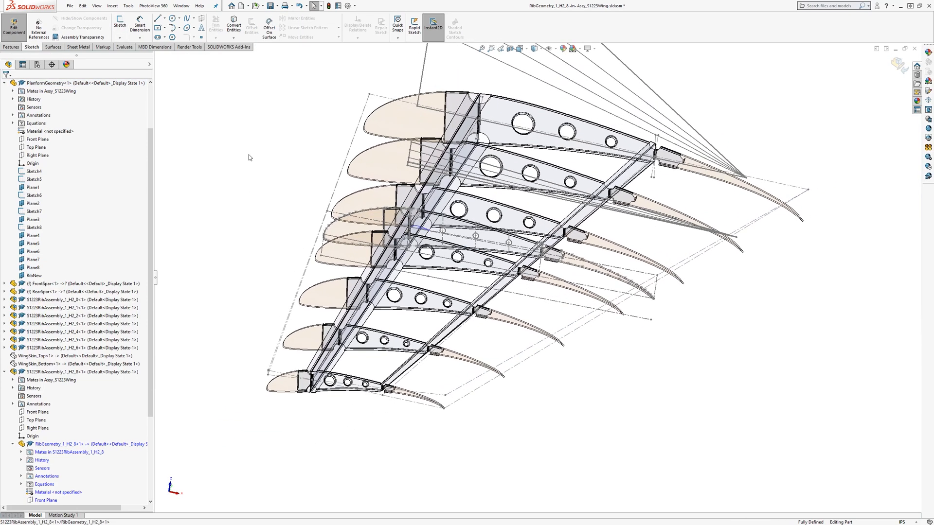
{"action": "left_click", "coordinate": [18, 30]}
- Examine the updated rib's leading-edge and trailing-edge outline against the neighbouring ribs, in a straight side view and in 3D
{"action": "key", "text": "space"}
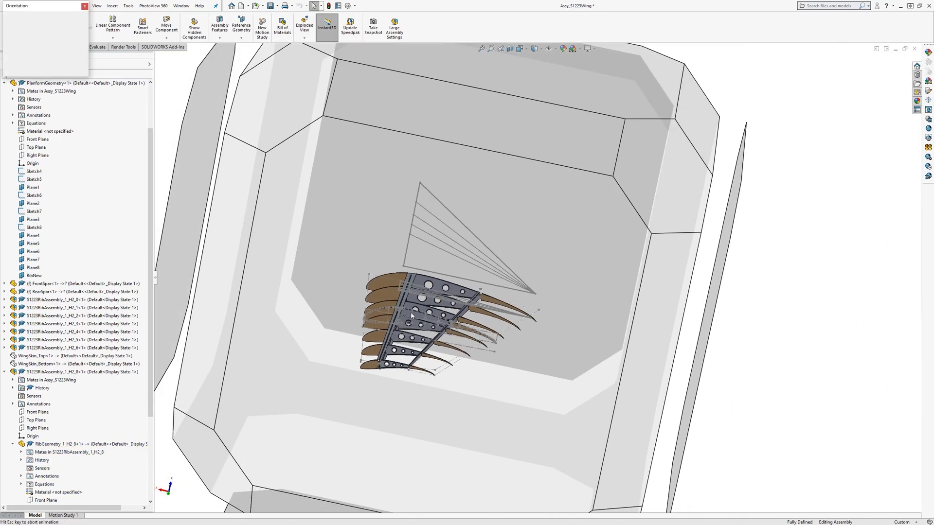
{"action": "left_click", "coordinate": [444, 351]}
{"action": "scroll", "coordinate": [494, 419], "scroll_direction": "down", "scroll_amount": 3}
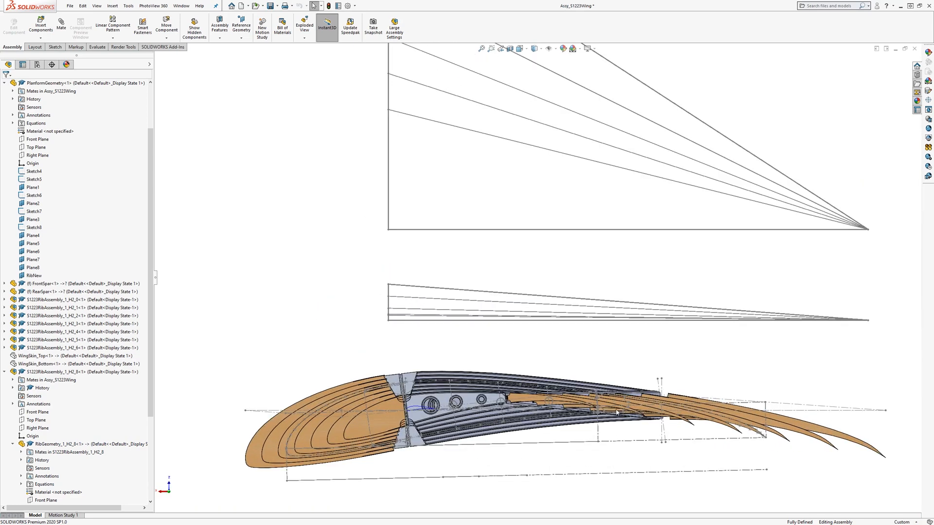
{"action": "scroll", "coordinate": [372, 426], "scroll_direction": "down", "scroll_amount": 2}
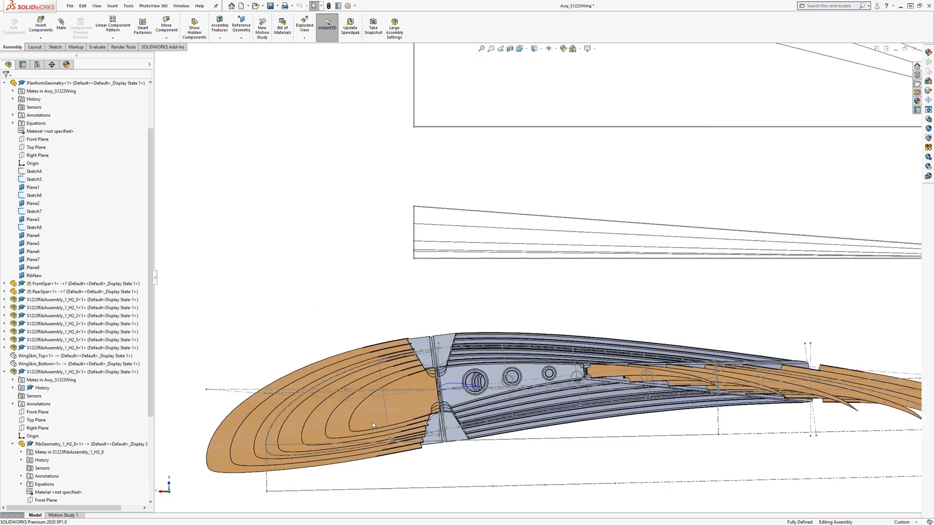
{"action": "left_click", "coordinate": [275, 434]}
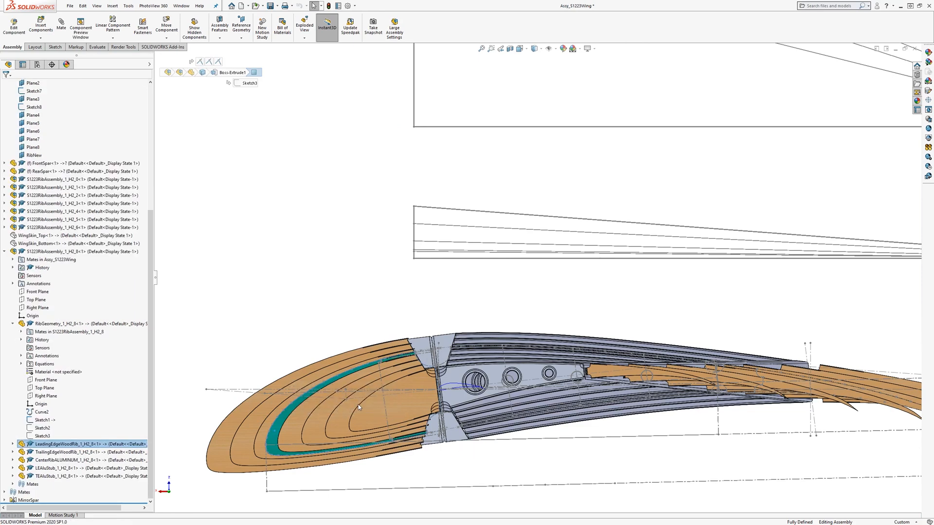
{"action": "scroll", "coordinate": [358, 404], "scroll_direction": "up", "scroll_amount": 1}
{"action": "left_click", "coordinate": [392, 473]}
{"action": "middle_click_drag", "start_coordinate": [591, 351], "coordinate": [473, 397]}
{"action": "scroll", "coordinate": [474, 397], "scroll_direction": "up", "scroll_amount": 2}
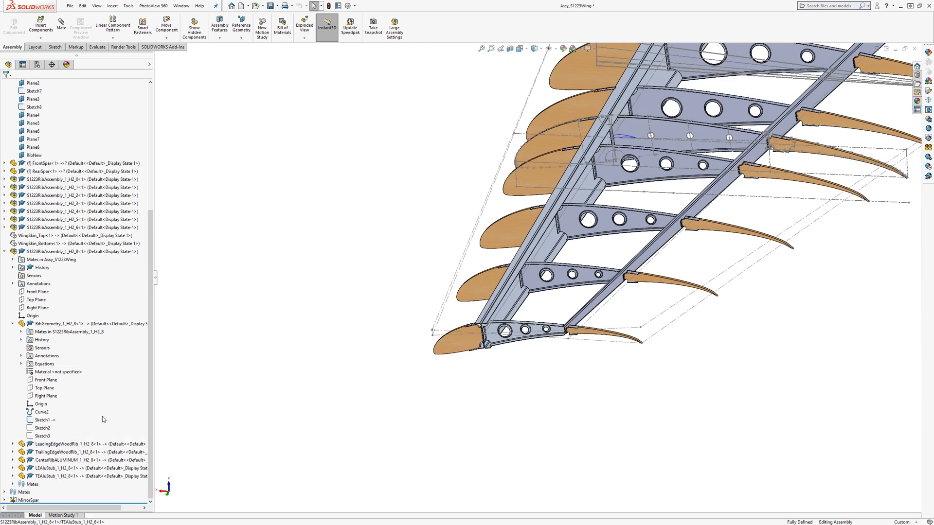
- Collapse the component tree and show the hidden WingSkin_Top and WingSkin_Bottom components
{"action": "key", "text": "shift+c"}
{"action": "left_click", "coordinate": [43, 235]}
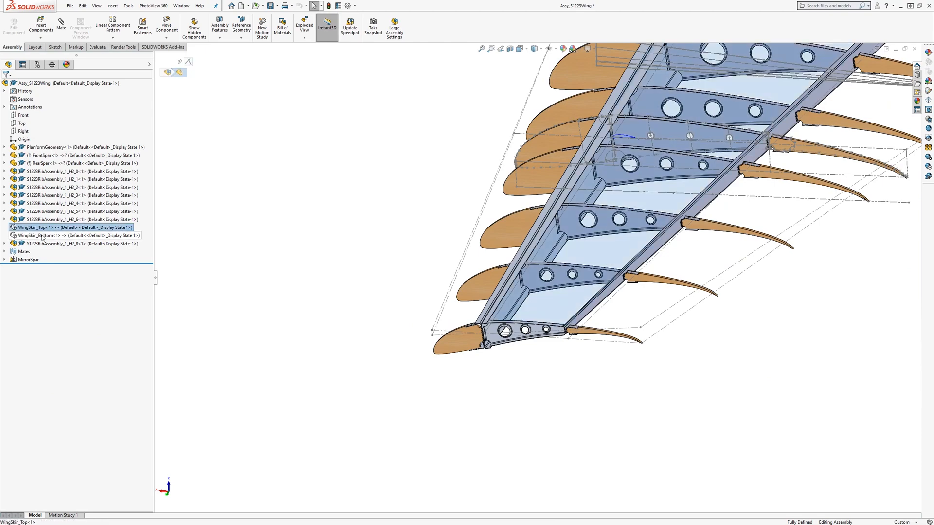
{"action": "left_click", "coordinate": [35, 227], "text": "ctrl"}
{"action": "right_click", "coordinate": [43, 235]}
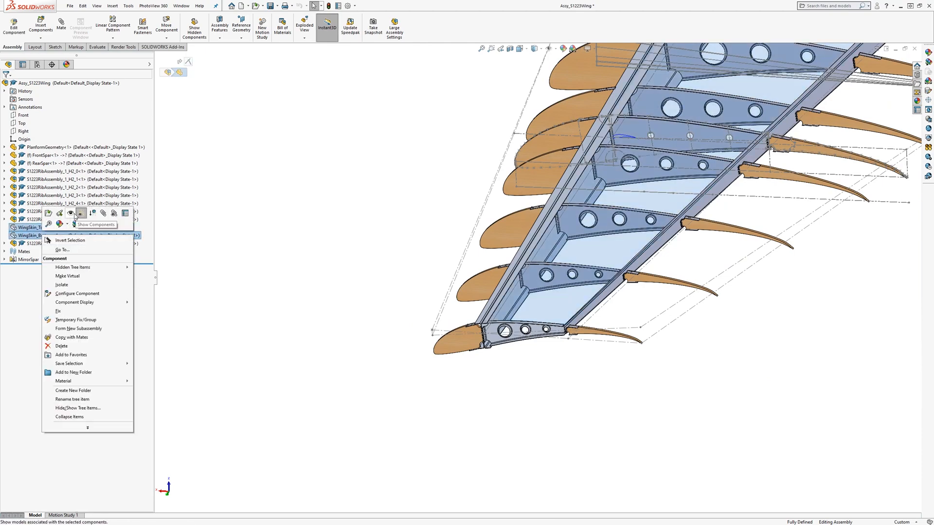
{"action": "left_click", "coordinate": [74, 214]}
- Hide all sketches in the graphics area of the wing assembly
{"action": "scroll", "coordinate": [640, 350], "scroll_direction": "up", "scroll_amount": 2}
{"action": "scroll", "coordinate": [646, 253], "scroll_direction": "down", "scroll_amount": 2}
{"action": "middle_click_drag", "start_coordinate": [646, 253], "coordinate": [590, 241]}
{"action": "left_click", "coordinate": [558, 49]}
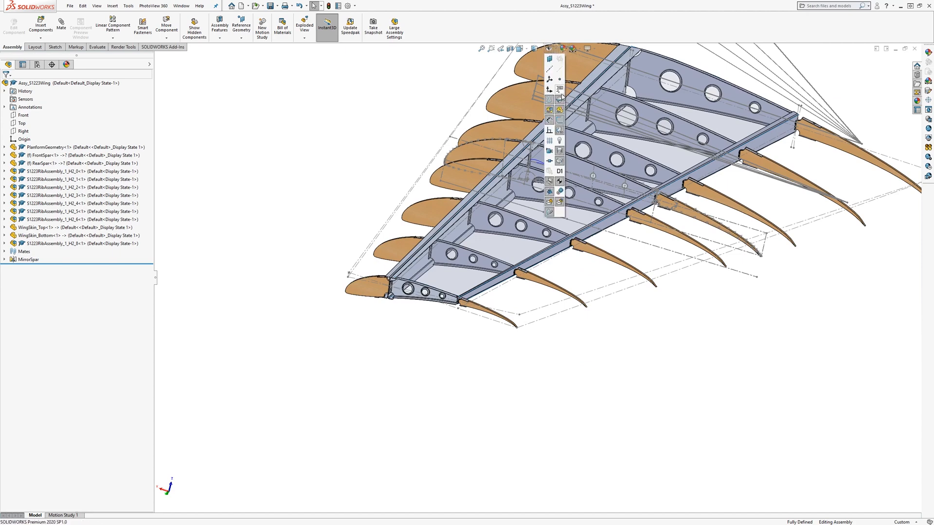
{"action": "left_click", "coordinate": [559, 119]}
{"action": "scroll", "coordinate": [729, 112], "scroll_direction": "down", "scroll_amount": 3}
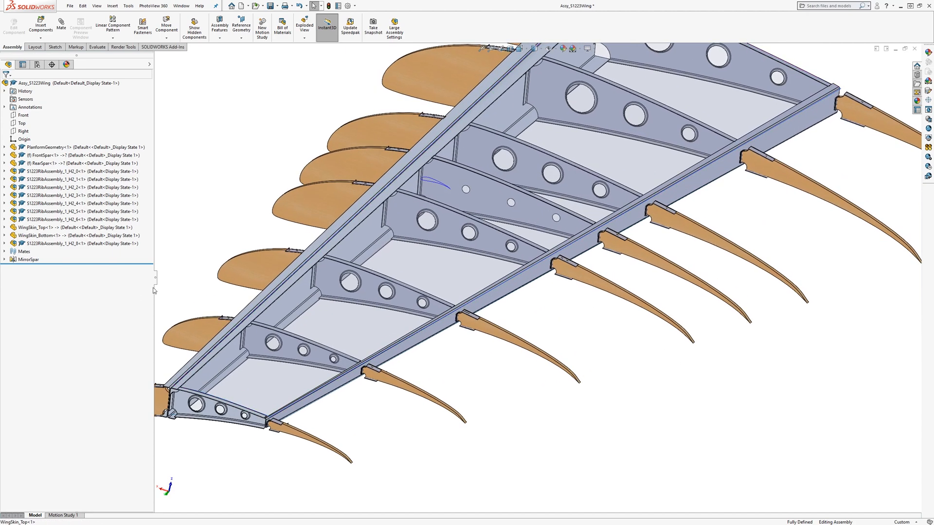
- Highlight WingSkin_Top and WingSkin_Bottom and examine how the skins fit around the new rib and its neighbours
{"action": "left_click", "coordinate": [19, 232], "text": "shift"}
{"action": "middle_click_drag", "start_coordinate": [513, 276], "coordinate": [534, 227]}
{"action": "scroll", "coordinate": [423, 211], "scroll_direction": "down", "scroll_amount": 6}
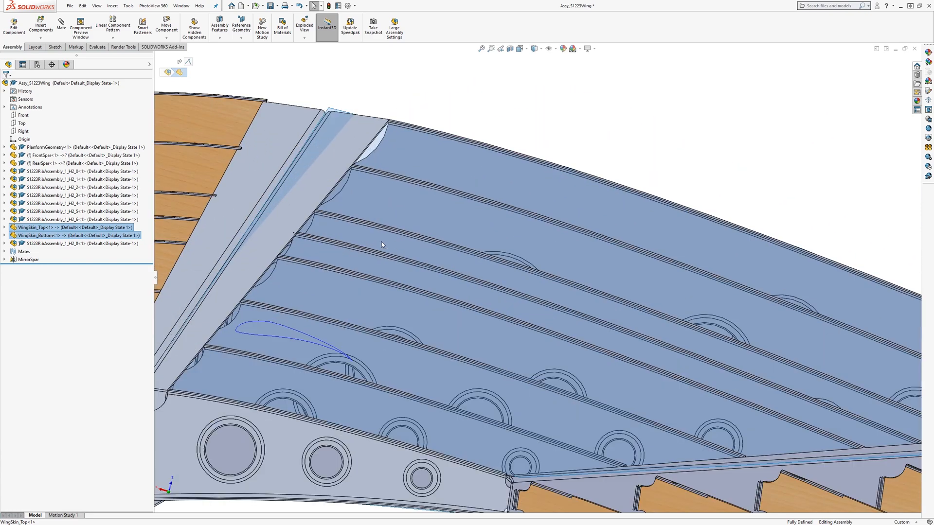
{"action": "middle_click_drag", "start_coordinate": [381, 241], "coordinate": [341, 316]}
{"action": "scroll", "coordinate": [341, 322], "scroll_direction": "up", "scroll_amount": 5}
{"action": "middle_click_drag", "start_coordinate": [448, 315], "coordinate": [435, 317]}
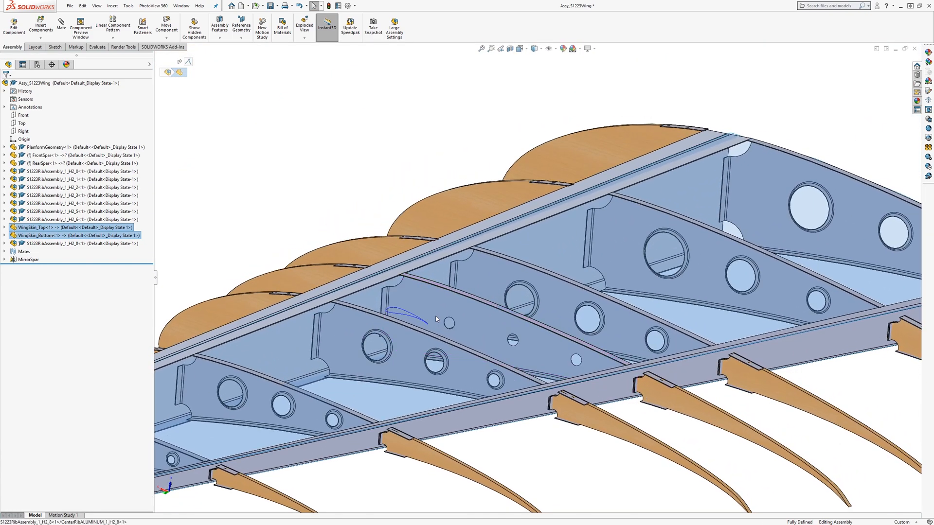
{"action": "scroll", "coordinate": [456, 303], "scroll_direction": "down", "scroll_amount": 2}
{"action": "scroll", "coordinate": [470, 299], "scroll_direction": "down", "scroll_amount": 3}
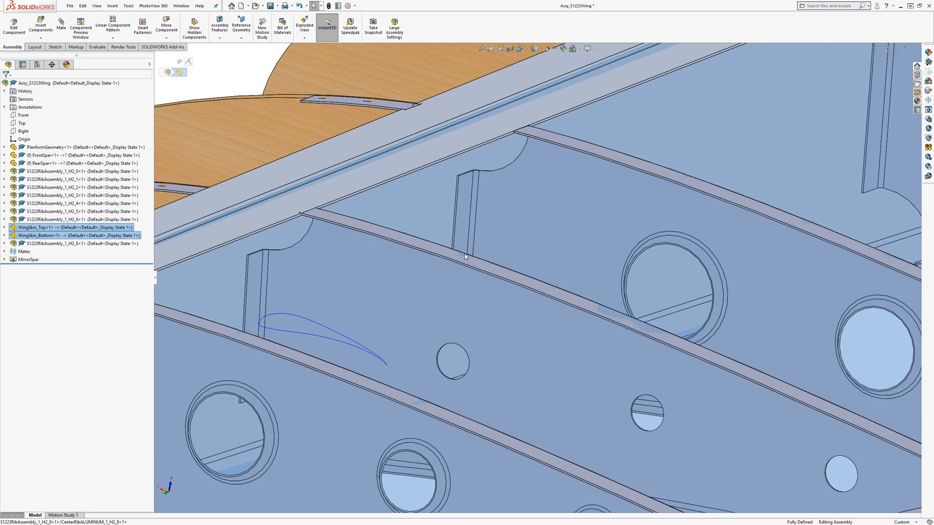
{"action": "scroll", "coordinate": [464, 256], "scroll_direction": "up", "scroll_amount": 5}
{"action": "middle_click_drag", "start_coordinate": [579, 404], "coordinate": [532, 332]}
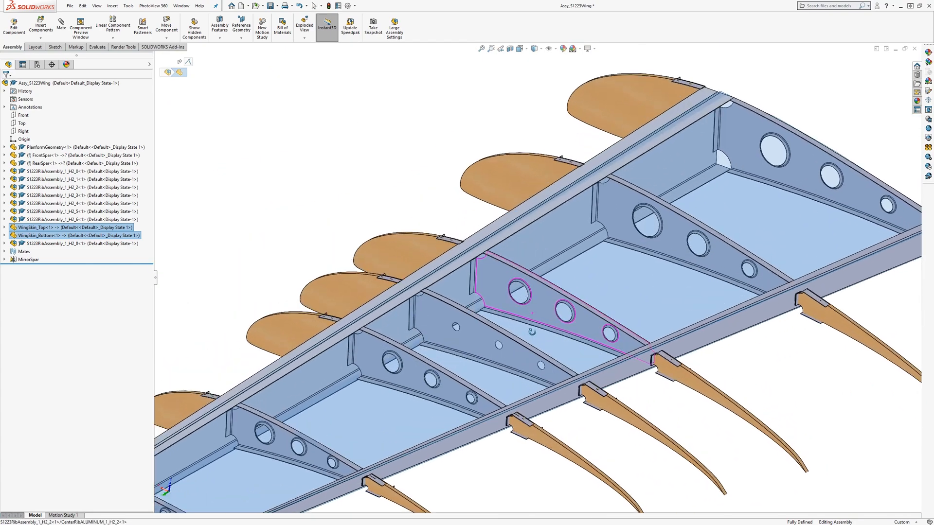
- Inspect the new rib's aluminium center section and its leftover airfoil curve up close and within the whole wing
{"action": "scroll", "coordinate": [437, 302], "scroll_direction": "down", "scroll_amount": 3}
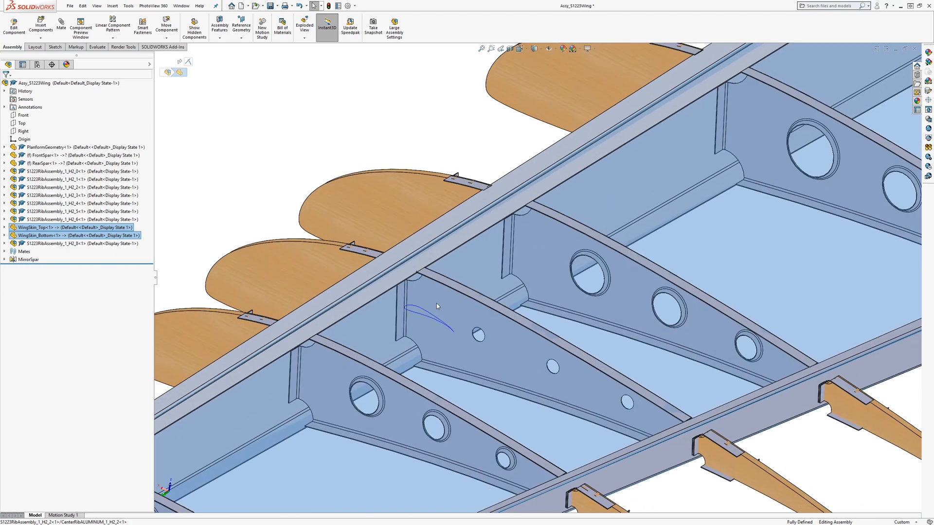
{"action": "middle_click_drag", "start_coordinate": [436, 303], "coordinate": [637, 360]}
{"action": "scroll", "coordinate": [449, 296], "scroll_direction": "down", "scroll_amount": 5}
{"action": "left_click", "coordinate": [448, 287]}
{"action": "scroll", "coordinate": [452, 302], "scroll_direction": "up", "scroll_amount": 5}
{"action": "left_click", "coordinate": [727, 444]}
{"action": "scroll", "coordinate": [670, 292], "scroll_direction": "up", "scroll_amount": 4}
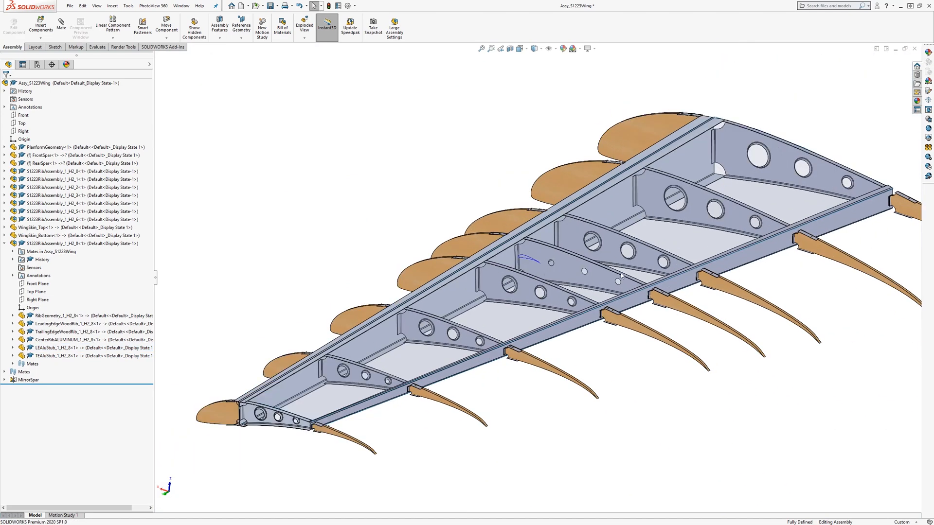
- Show all sketches in the graphics area of the wing assembly and highlight S1223RibAssembly_1_H2_8
{"action": "scroll", "coordinate": [484, 398], "scroll_direction": "up", "scroll_amount": 2}
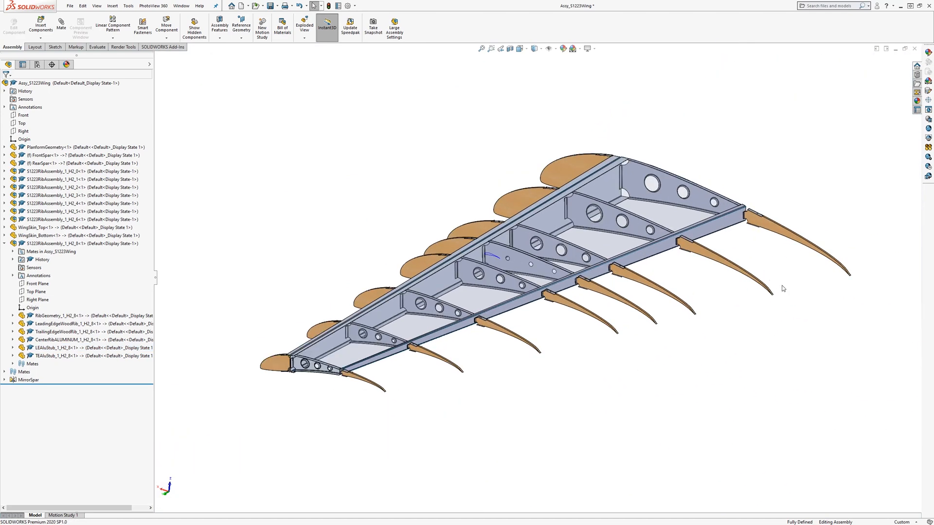
{"action": "left_click", "coordinate": [555, 49]}
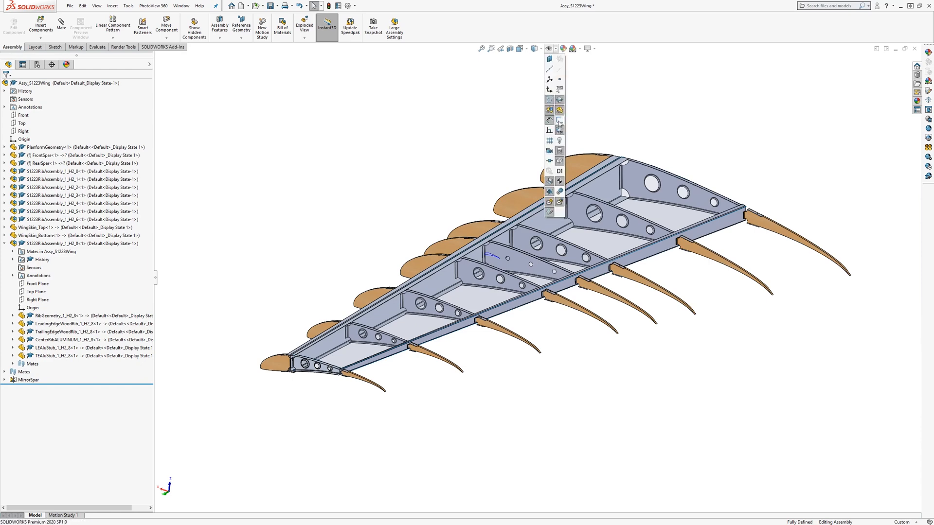
{"action": "left_click", "coordinate": [559, 122]}
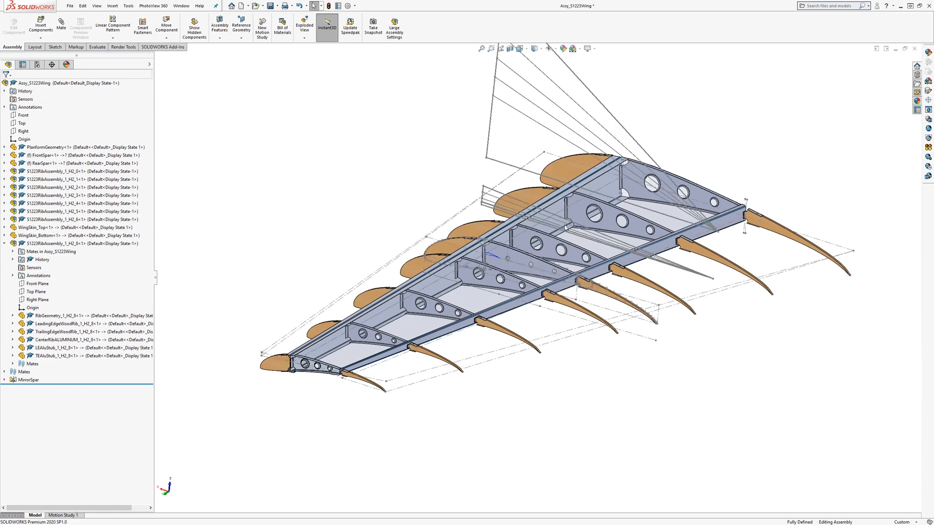
{"action": "scroll", "coordinate": [565, 227], "scroll_direction": "down", "scroll_amount": 3}
{"action": "left_click", "coordinate": [44, 244]}
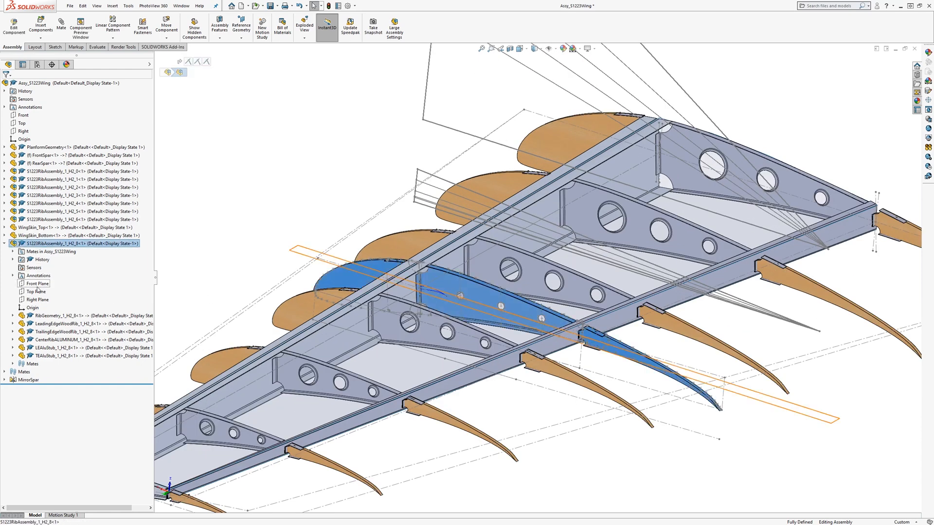
{"action": "left_click", "coordinate": [234, 246]}
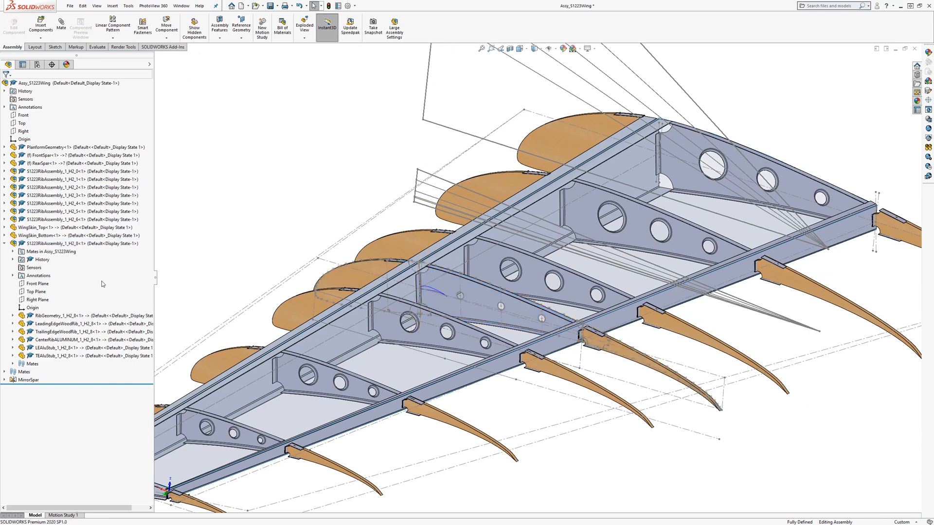
- Edit RibGeometry_1_H2_8 in the context of the wing assembly and open its Sketch1 for editing
{"action": "left_click", "coordinate": [49, 316]}
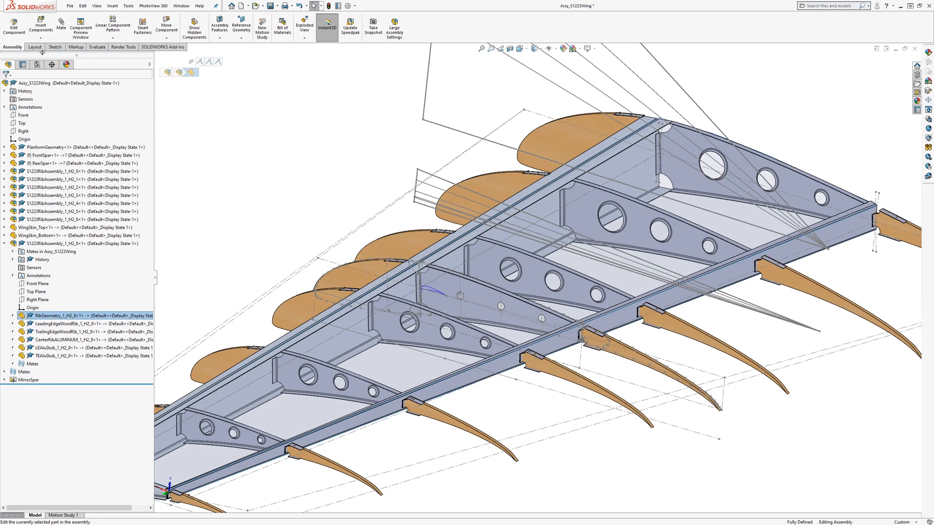
{"action": "left_click", "coordinate": [15, 28]}
{"action": "left_click", "coordinate": [12, 315]}
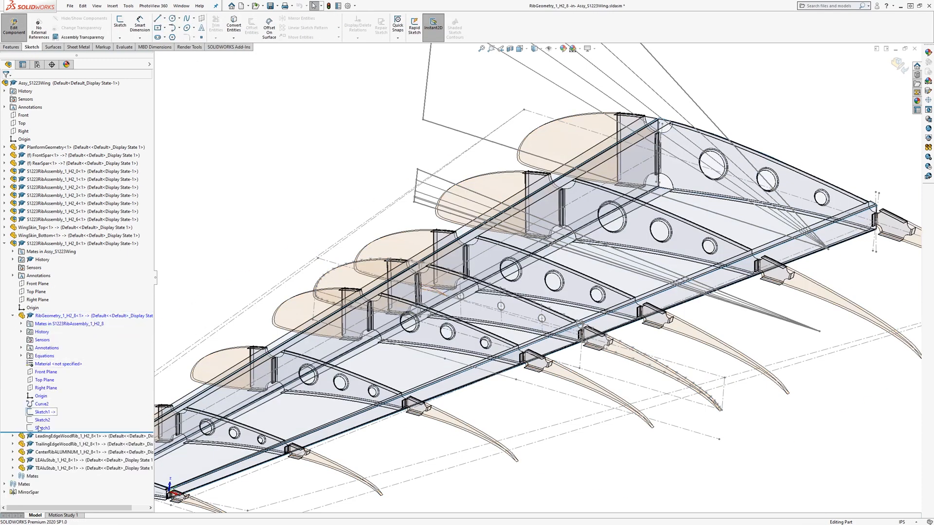
{"action": "left_click", "coordinate": [44, 412]}
{"action": "left_click", "coordinate": [120, 23]}
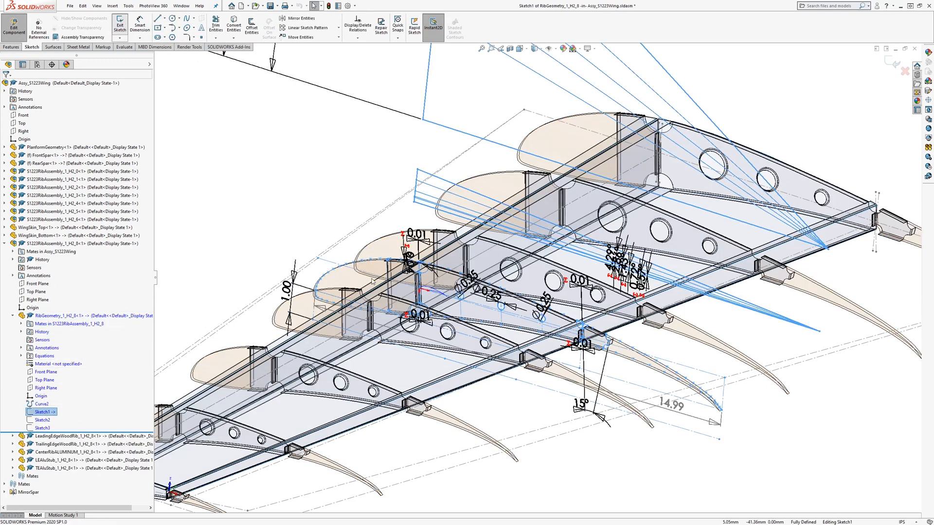
- Delete the 1° angle dimension on the front spar construction line near the rib's upper edge
{"action": "scroll", "coordinate": [466, 273], "scroll_direction": "up", "scroll_amount": 8}
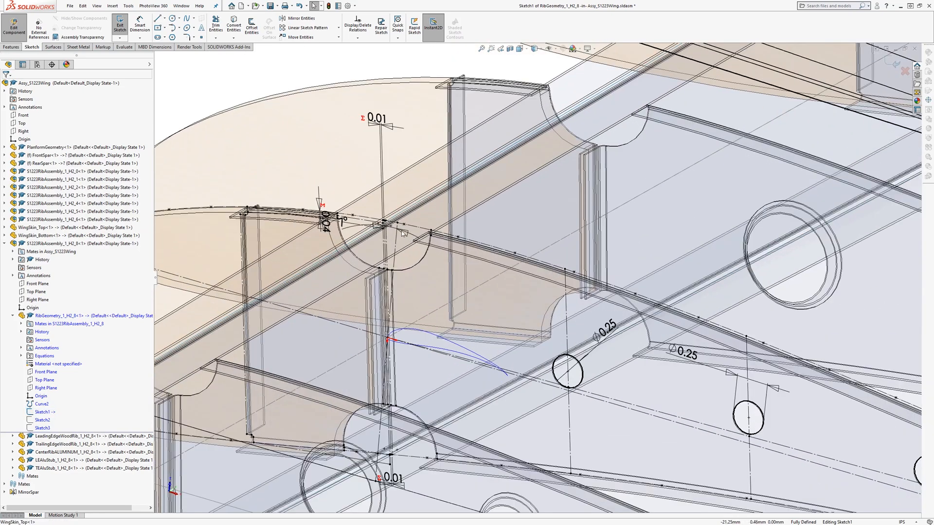
{"action": "left_click", "coordinate": [399, 234]}
{"action": "left_click", "coordinate": [343, 224]}
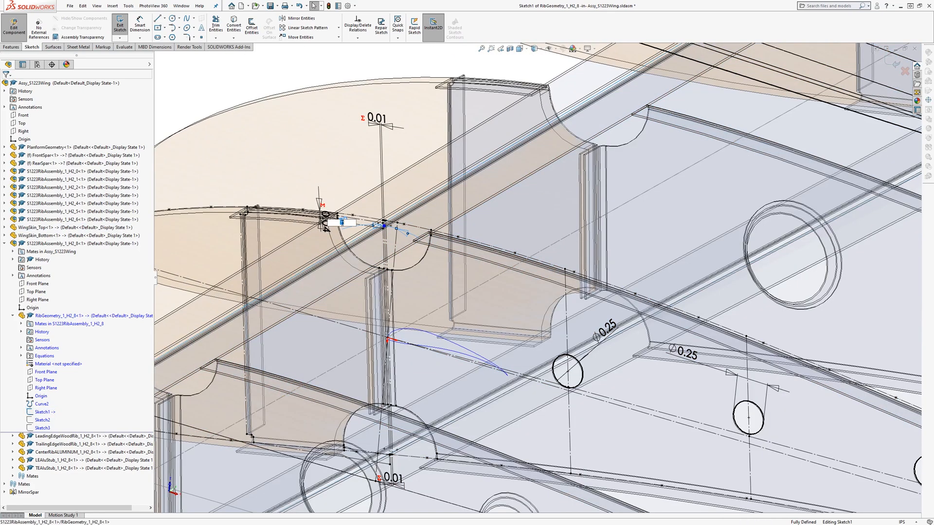
{"action": "type", "text": "1"}
{"action": "key", "text": "Return"}
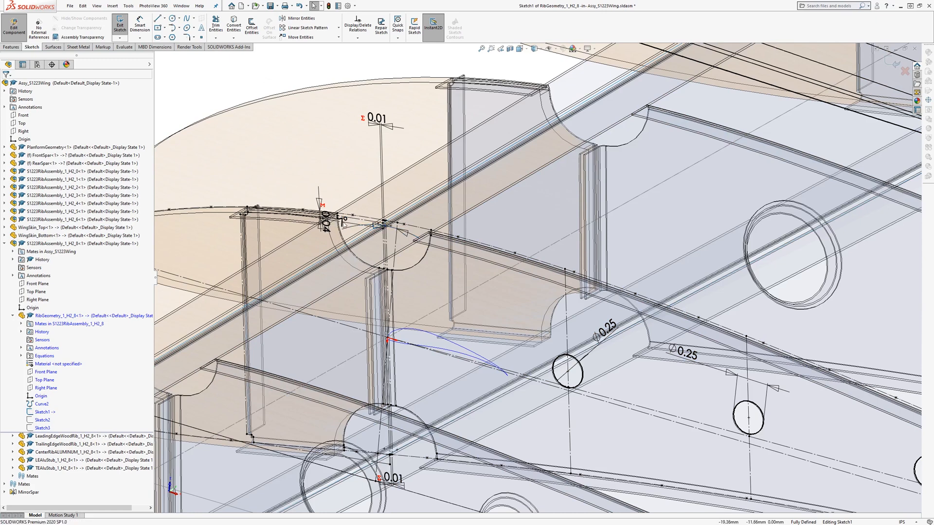
{"action": "right_click", "coordinate": [342, 224]}
{"action": "left_click", "coordinate": [406, 325]}
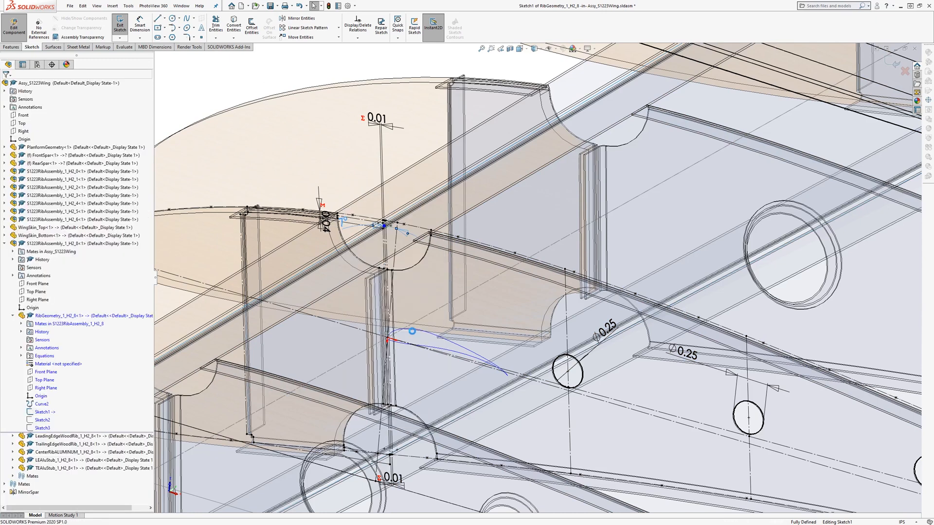
- Make the rib sketch's front spar construction line collinear with the PlanFormGeometry Sketch5 spar line at the largest rib
{"action": "scroll", "coordinate": [393, 235], "scroll_direction": "down", "scroll_amount": 4}
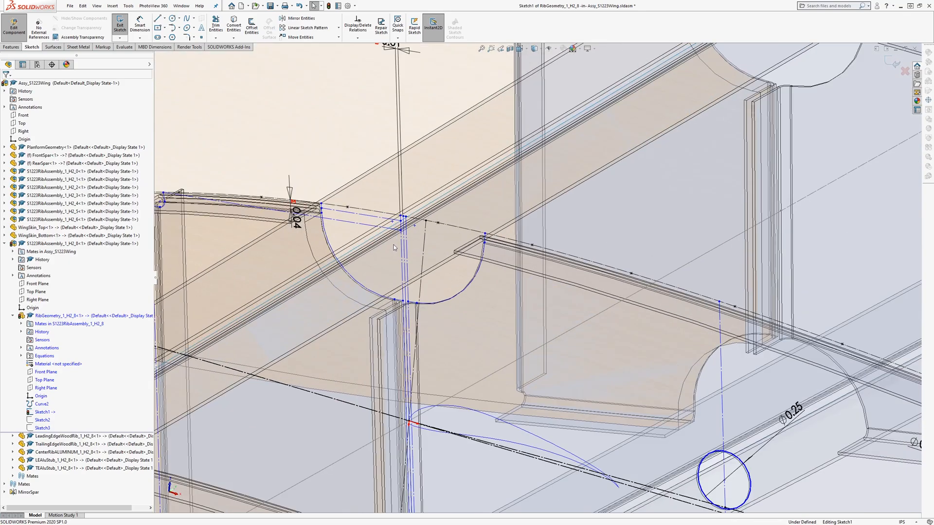
{"action": "left_click", "coordinate": [404, 247]}
{"action": "scroll", "coordinate": [404, 247], "scroll_direction": "up", "scroll_amount": 6}
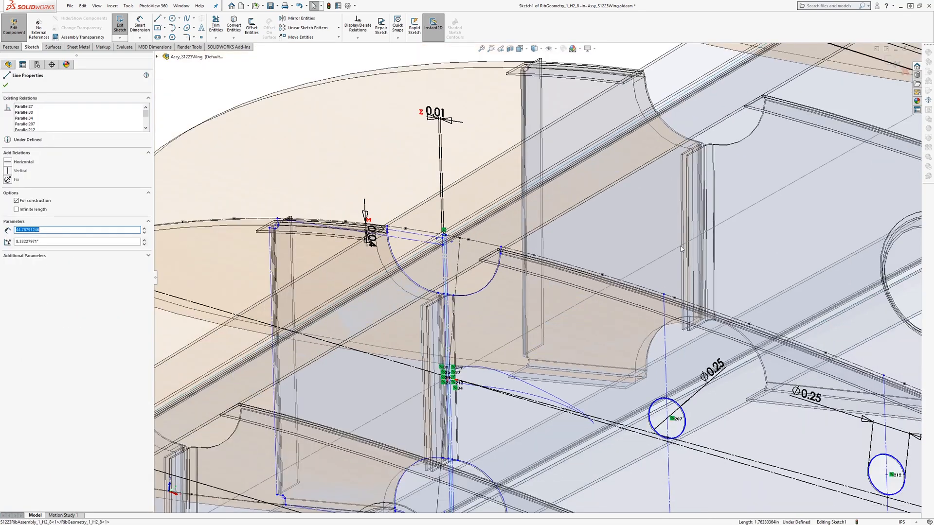
{"action": "scroll", "coordinate": [721, 202], "scroll_direction": "down", "scroll_amount": 8}
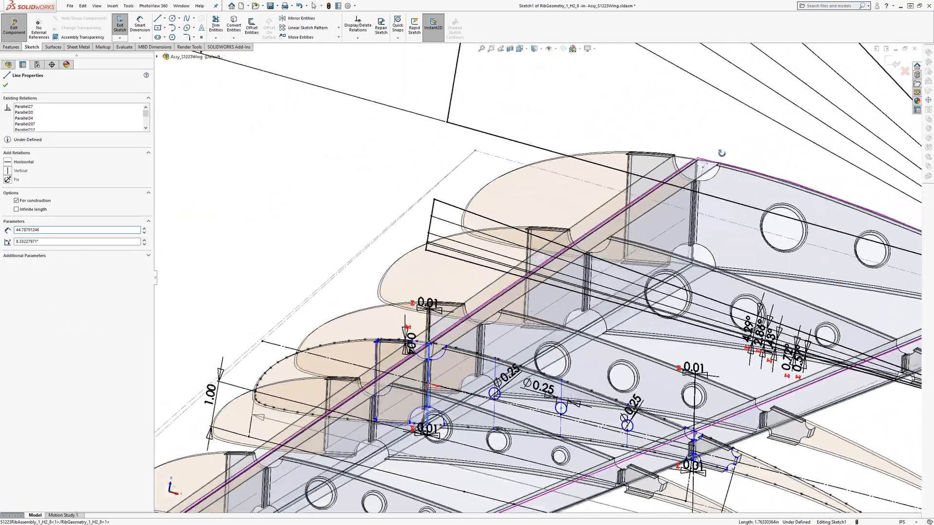
{"action": "scroll", "coordinate": [687, 179], "scroll_direction": "down", "scroll_amount": 3}
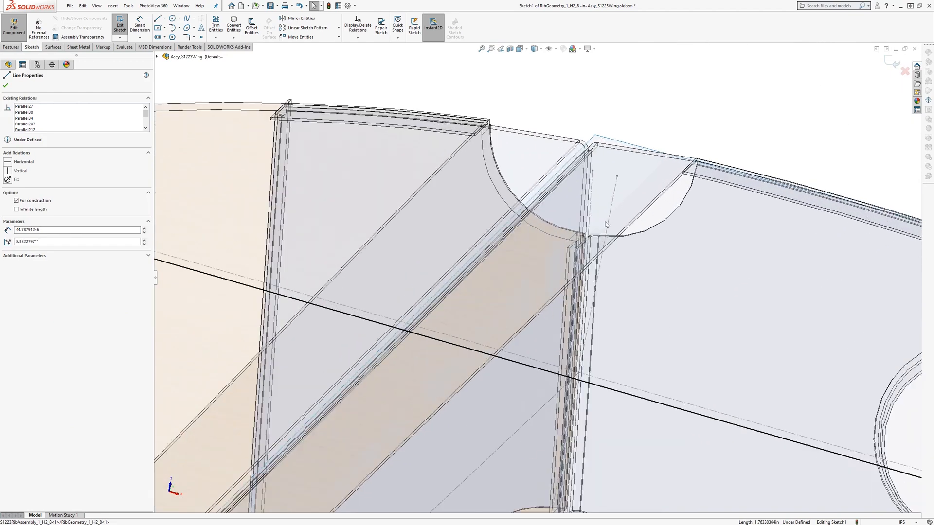
{"action": "left_click", "coordinate": [591, 198]}
{"action": "left_click", "coordinate": [591, 262], "text": "ctrl"}
{"action": "scroll", "coordinate": [556, 283], "scroll_direction": "up", "scroll_amount": 6}
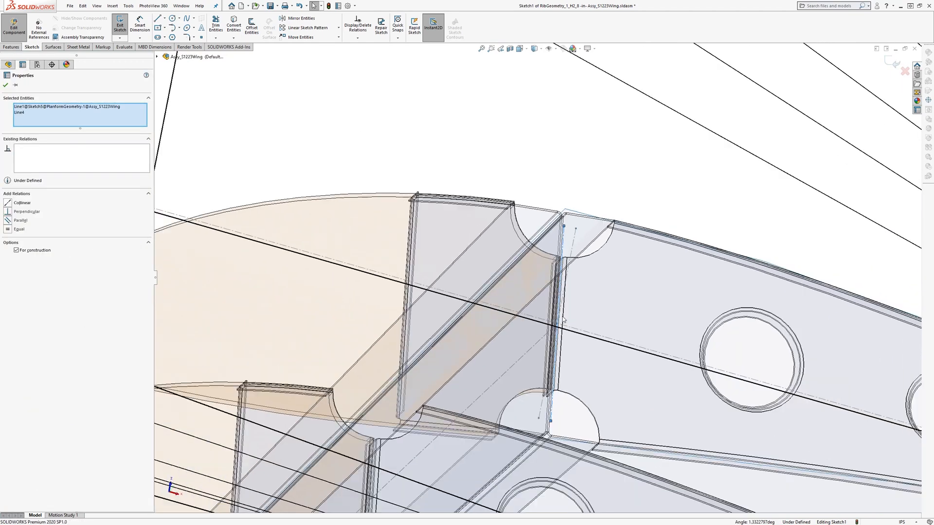
{"action": "scroll", "coordinate": [556, 283], "scroll_direction": "up", "scroll_amount": 6}
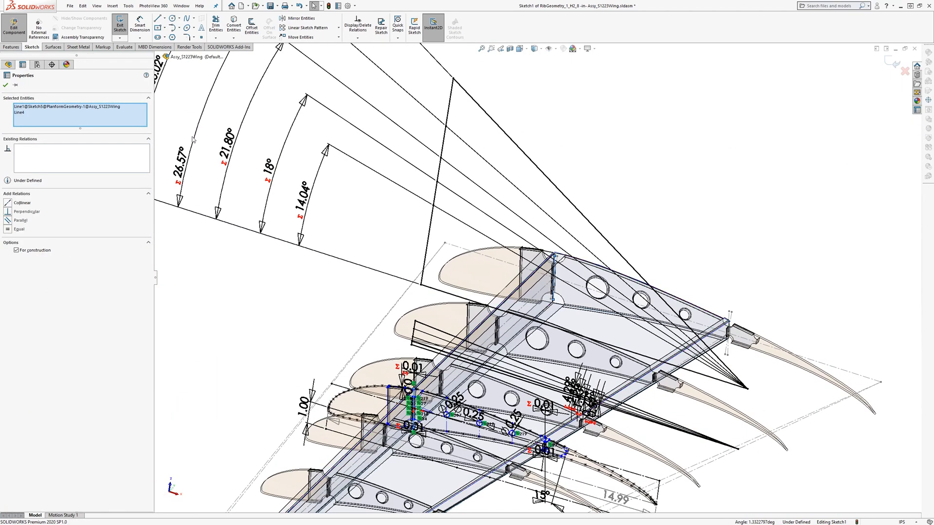
{"action": "left_click", "coordinate": [10, 203]}
- Finish editing Sketch1 and return from the RibGeometry part to the wing assembly
{"action": "scroll", "coordinate": [503, 465], "scroll_direction": "down", "scroll_amount": 5}
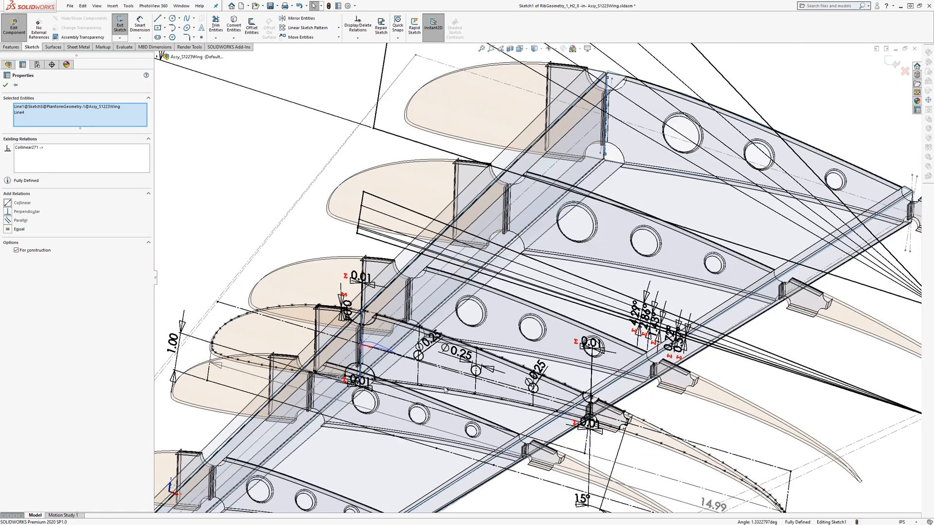
{"action": "middle_click_drag", "start_coordinate": [348, 325], "coordinate": [332, 333]}
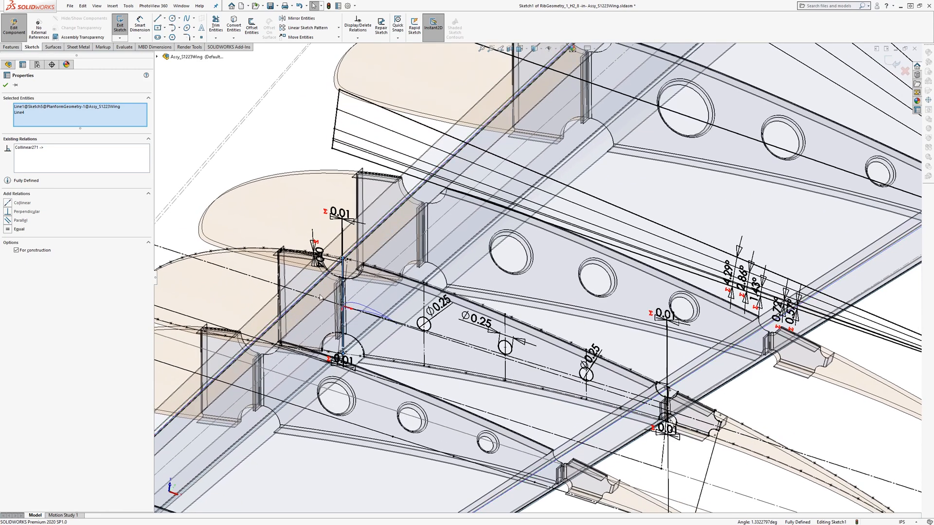
{"action": "scroll", "coordinate": [333, 333], "scroll_direction": "up", "scroll_amount": 1}
{"action": "left_click", "coordinate": [120, 25]}
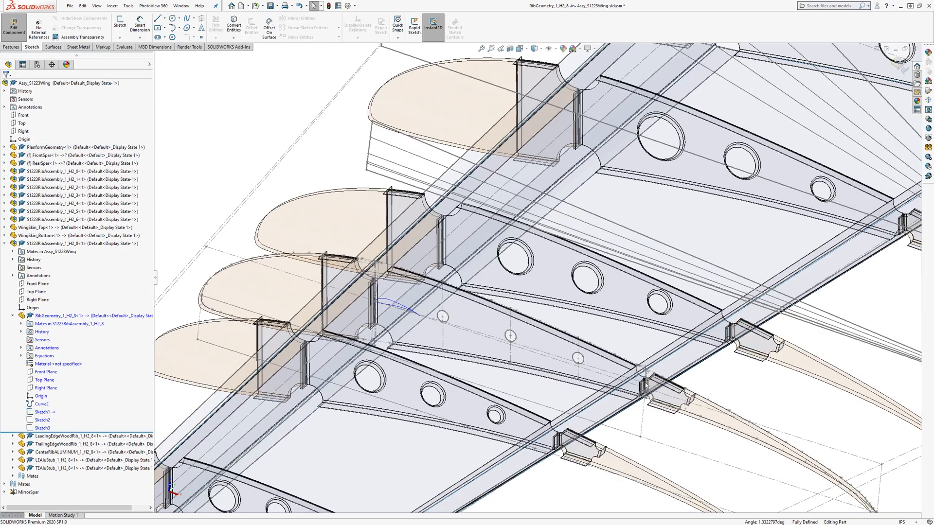
{"action": "left_click", "coordinate": [13, 25]}
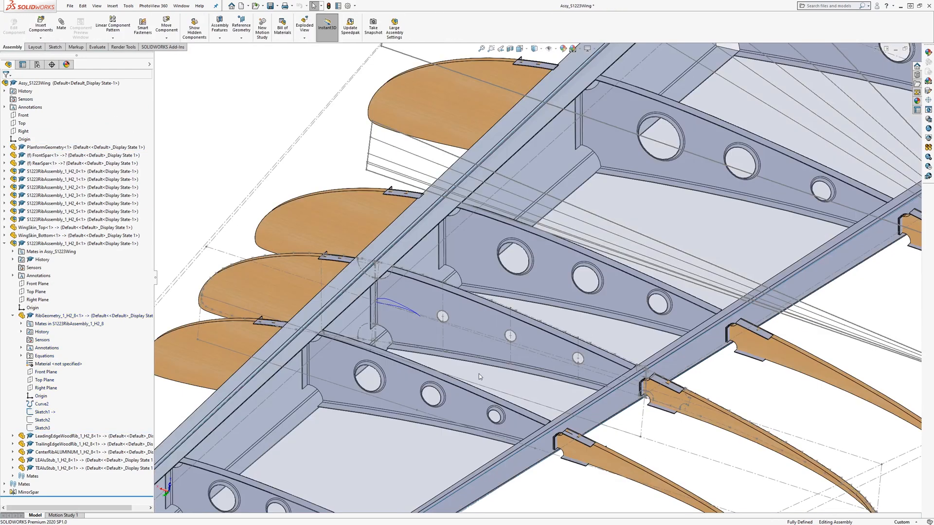
- Collapse the component tree and hide all sketches in the graphics area of the wing assembly
{"action": "middle_click_drag", "start_coordinate": [452, 335], "coordinate": [409, 317]}
{"action": "scroll", "coordinate": [375, 304], "scroll_direction": "down", "scroll_amount": 4}
{"action": "middle_click_drag", "start_coordinate": [401, 274], "coordinate": [402, 203]}
{"action": "scroll", "coordinate": [401, 203], "scroll_direction": "up", "scroll_amount": 8}
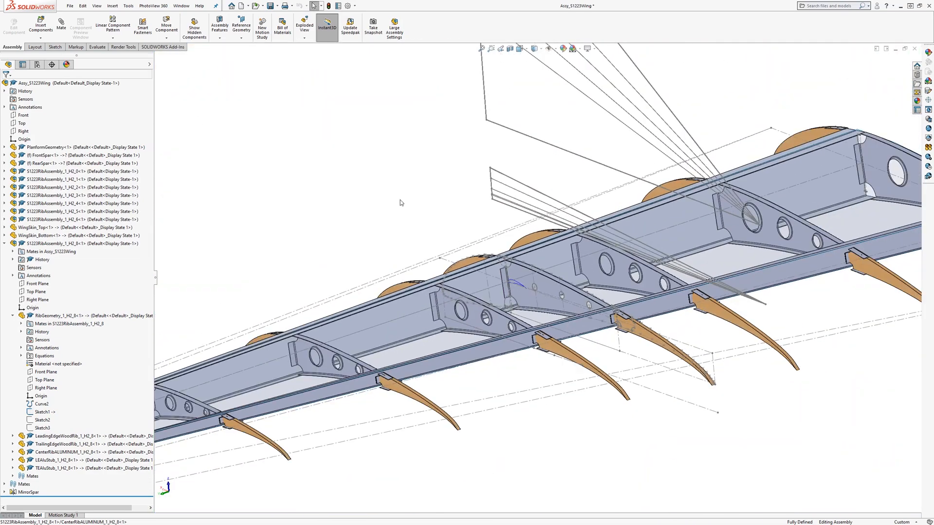
{"action": "scroll", "coordinate": [468, 281], "scroll_direction": "up", "scroll_amount": 6}
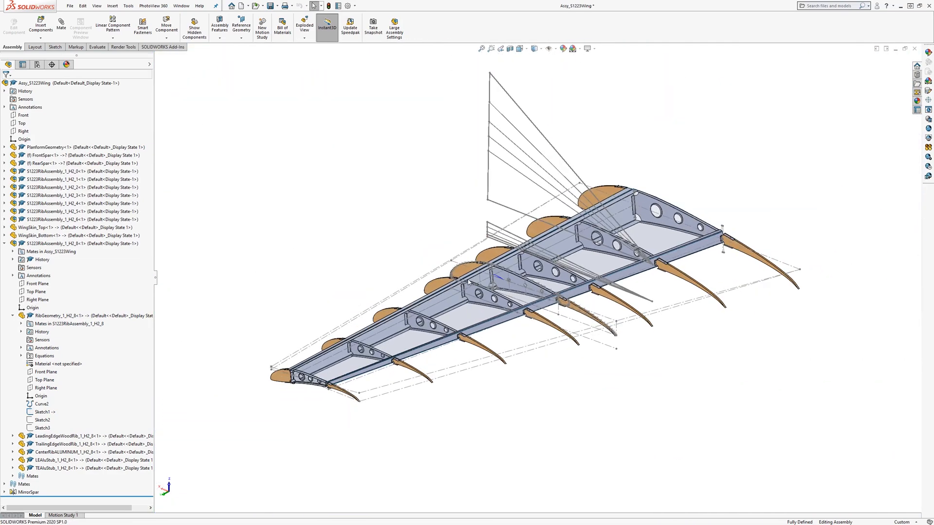
{"action": "key", "text": "shift+c"}
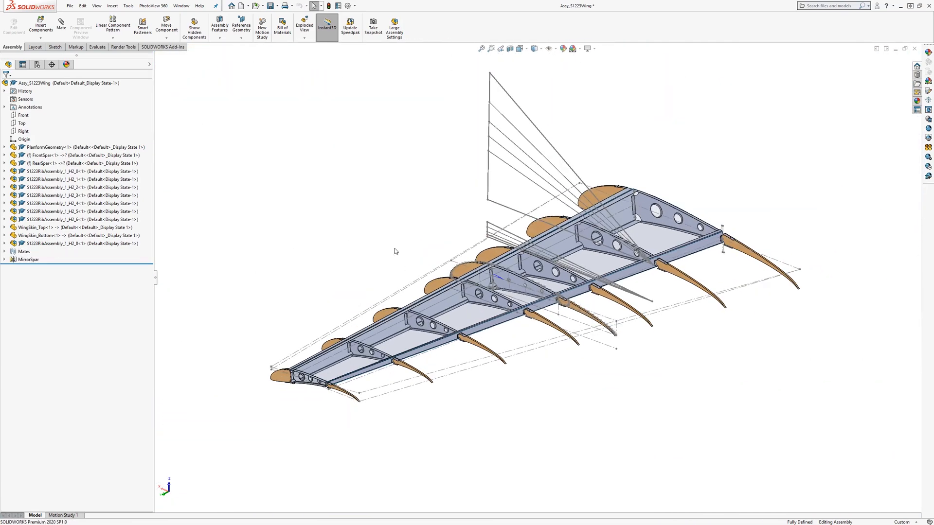
{"action": "left_click", "coordinate": [549, 49]}
{"action": "left_click", "coordinate": [559, 126]}
- Examine the complete wing structure with the new rib aligned to the front and rear spars
{"action": "mouse_move", "coordinate": [645, 423]}
{"action": "middle_mouse_down"}
{"action": "mouse_move", "coordinate": [593, 351]}
{"action": "mouse_move", "coordinate": [624, 301]}
{"action": "middle_mouse_up"}
{"action": "scroll", "coordinate": [627, 262], "scroll_direction": "down", "scroll_amount": 2}
{"action": "scroll", "coordinate": [535, 294], "scroll_direction": "up", "scroll_amount": 2}
{"action": "mouse_move", "coordinate": [509, 298]}
{"action": "middle_mouse_down"}
{"action": "mouse_move", "coordinate": [537, 291]}
{"action": "mouse_move", "coordinate": [515, 288]}
{"action": "middle_mouse_up"}
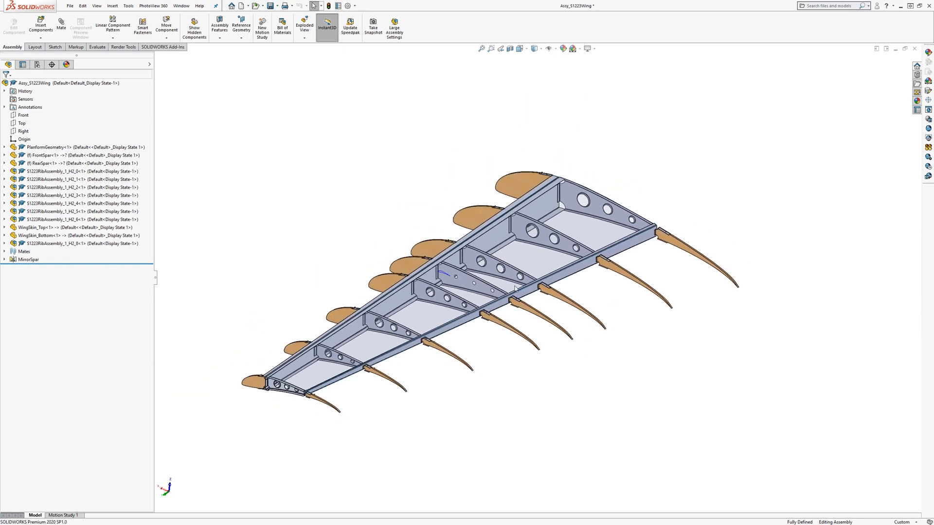
{"action": "scroll", "coordinate": [515, 288], "scroll_direction": "down", "scroll_amount": 1}
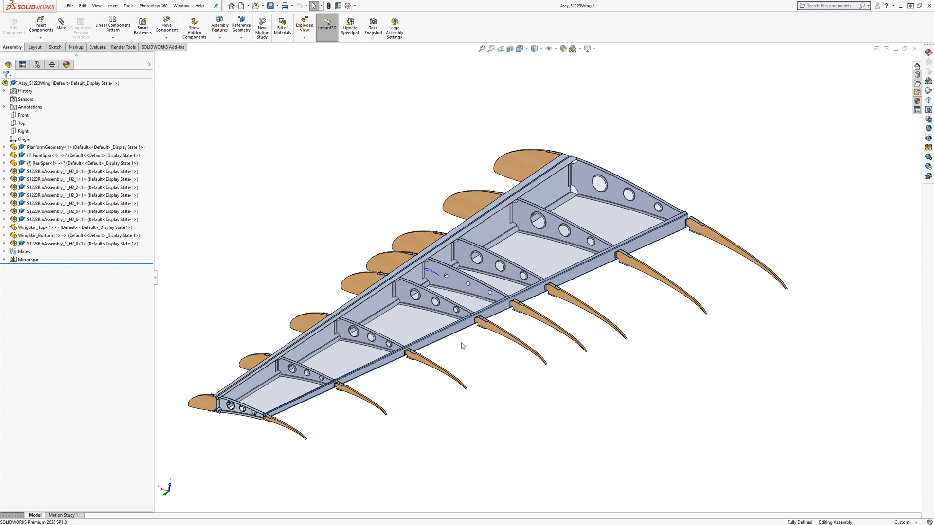
{"action": "scroll", "coordinate": [462, 340], "scroll_direction": "up", "scroll_amount": 2}
{"action": "scroll", "coordinate": [599, 295], "scroll_direction": "down", "scroll_amount": 3}
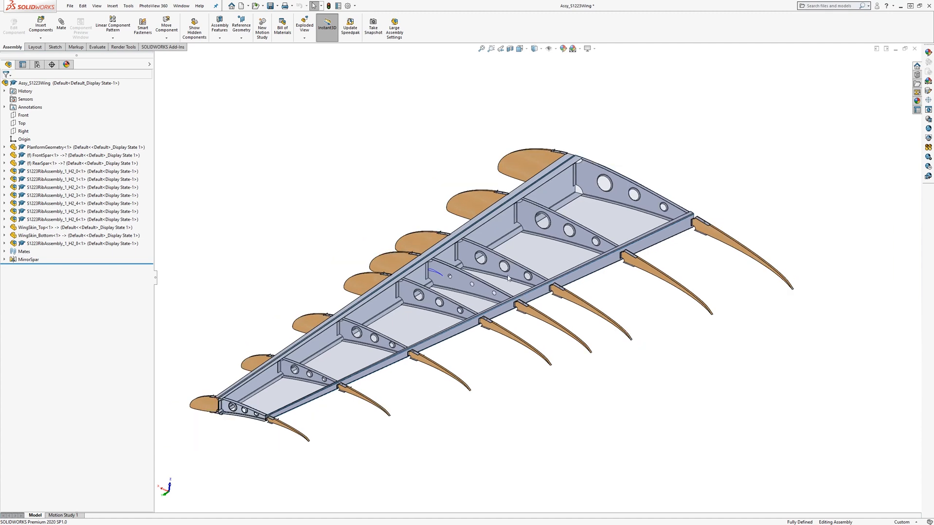
{"action": "scroll", "coordinate": [508, 278], "scroll_direction": "up", "scroll_amount": 2}
{"action": "scroll", "coordinate": [383, 249], "scroll_direction": "down", "scroll_amount": 2}
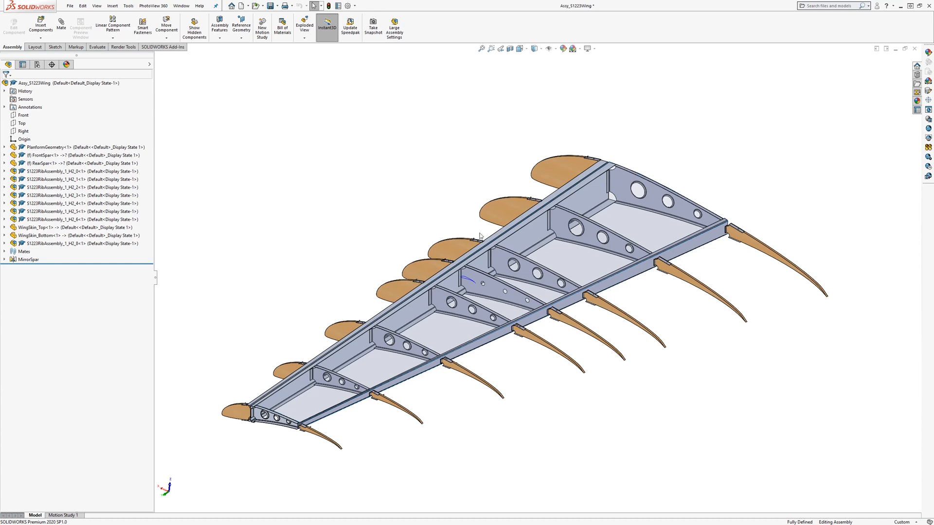
{"action": "scroll", "coordinate": [540, 237], "scroll_direction": "up", "scroll_amount": 1}
{"action": "scroll", "coordinate": [605, 241], "scroll_direction": "down", "scroll_amount": 1}
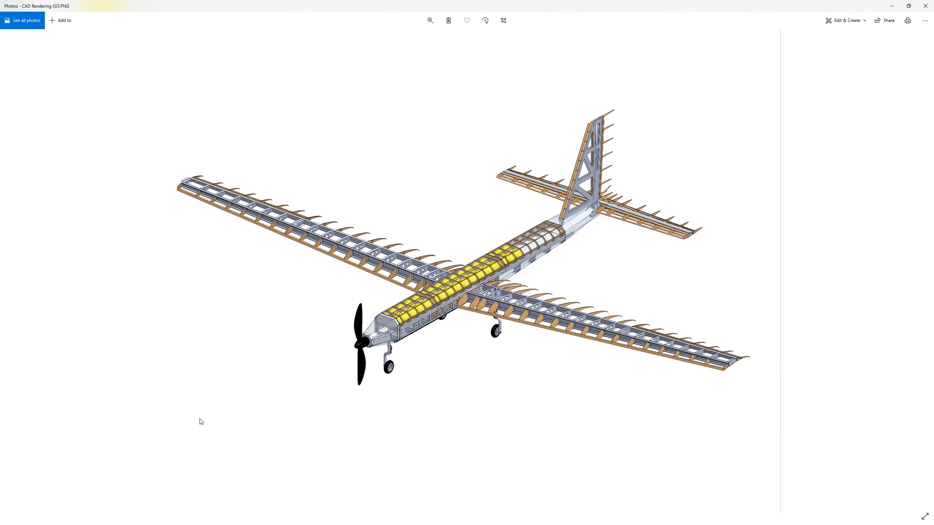
- In Photos, browse from the isometric aircraft rendering through the side and top renderings to the photo of the manufactured rib and its wooden forms
{"action": "key", "text": "Right"}
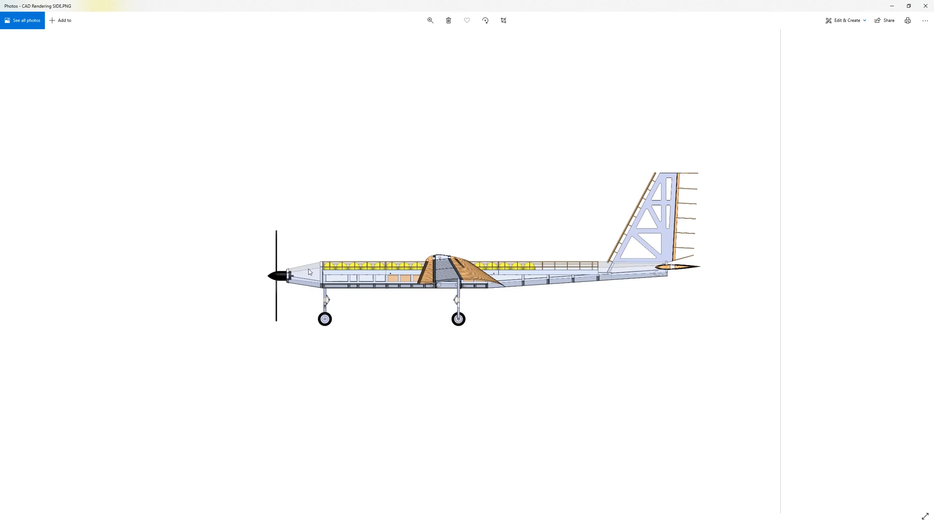
{"action": "key", "text": "Right"}
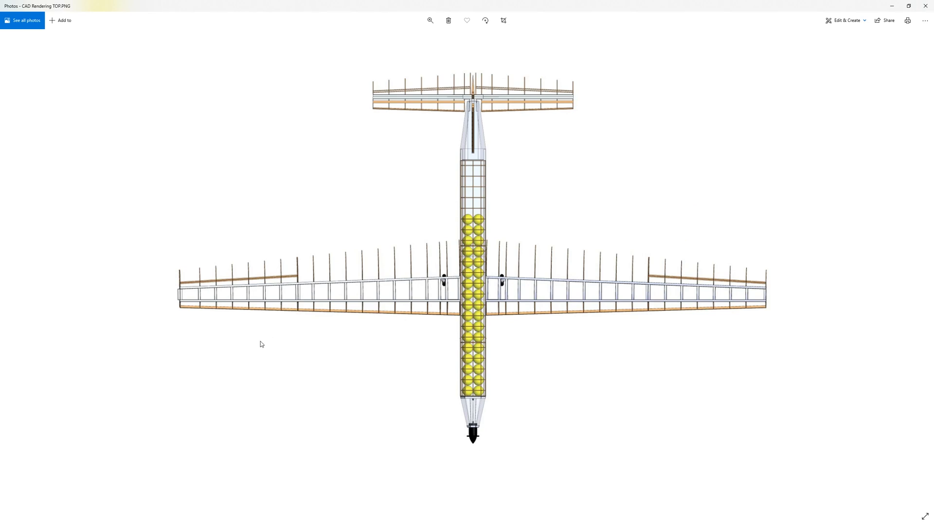
{"action": "key", "text": "Right"}
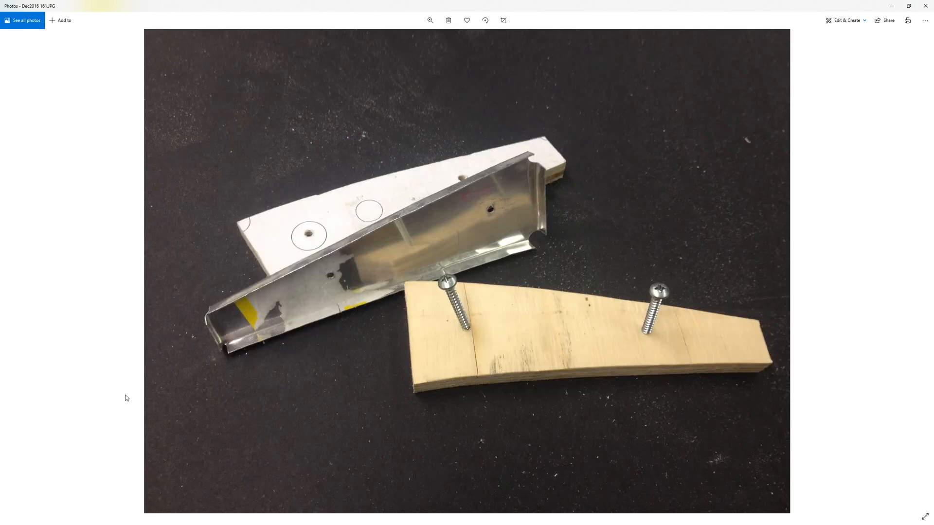